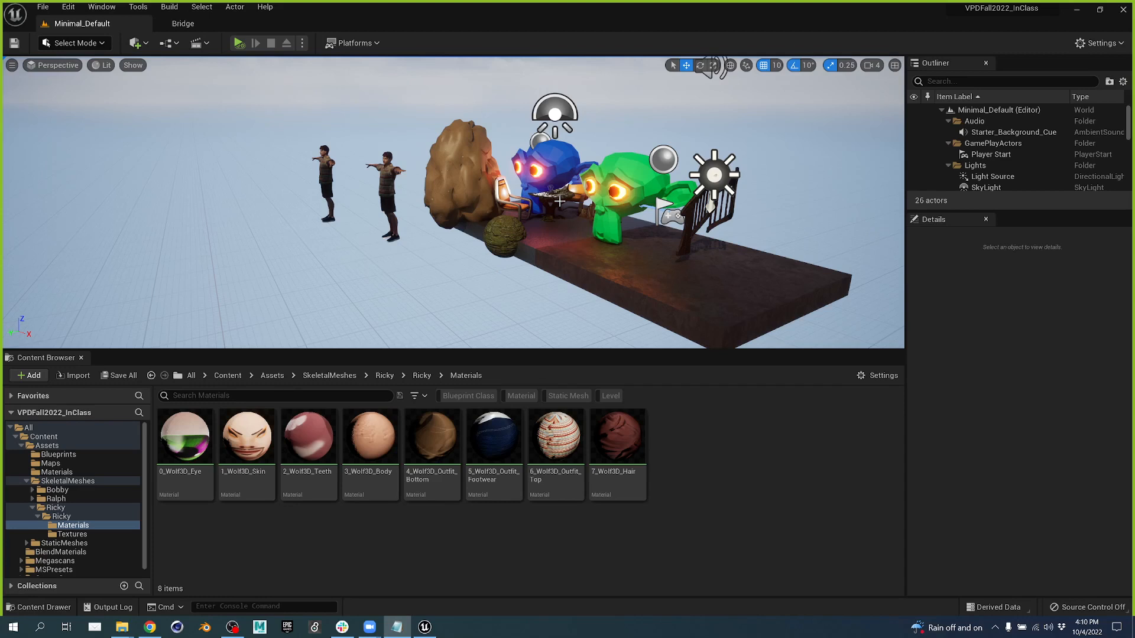
right_click_drag(409, 240, 380, 270)
key("a")
key("e")
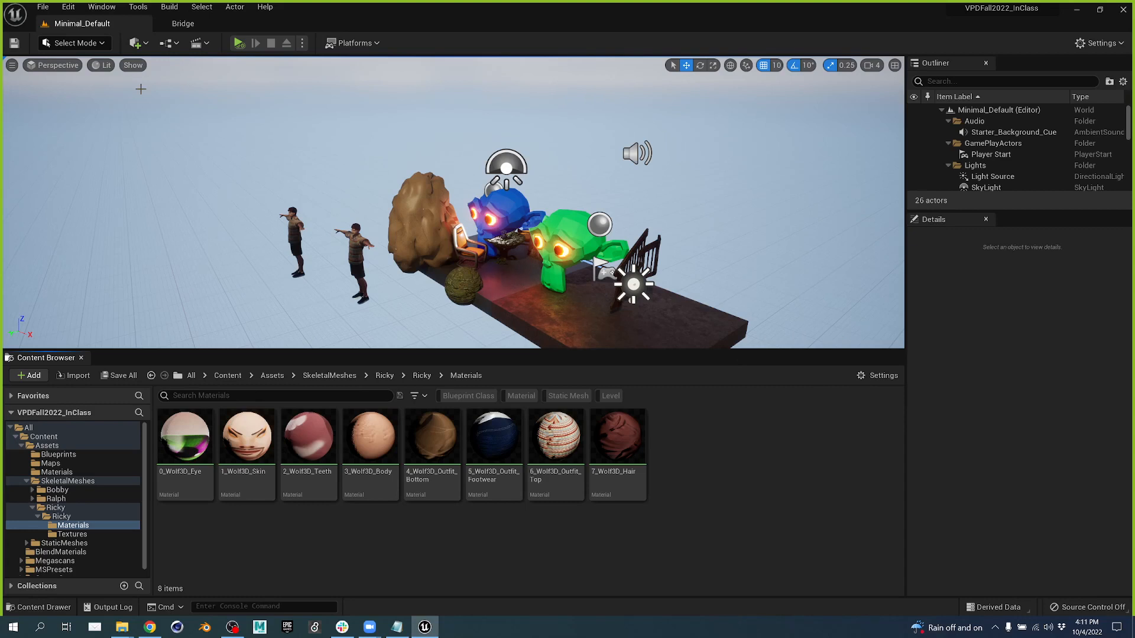
- Add a level sequence and create a LevelSequences folder inside Assets as its save location
left_click(207, 44)
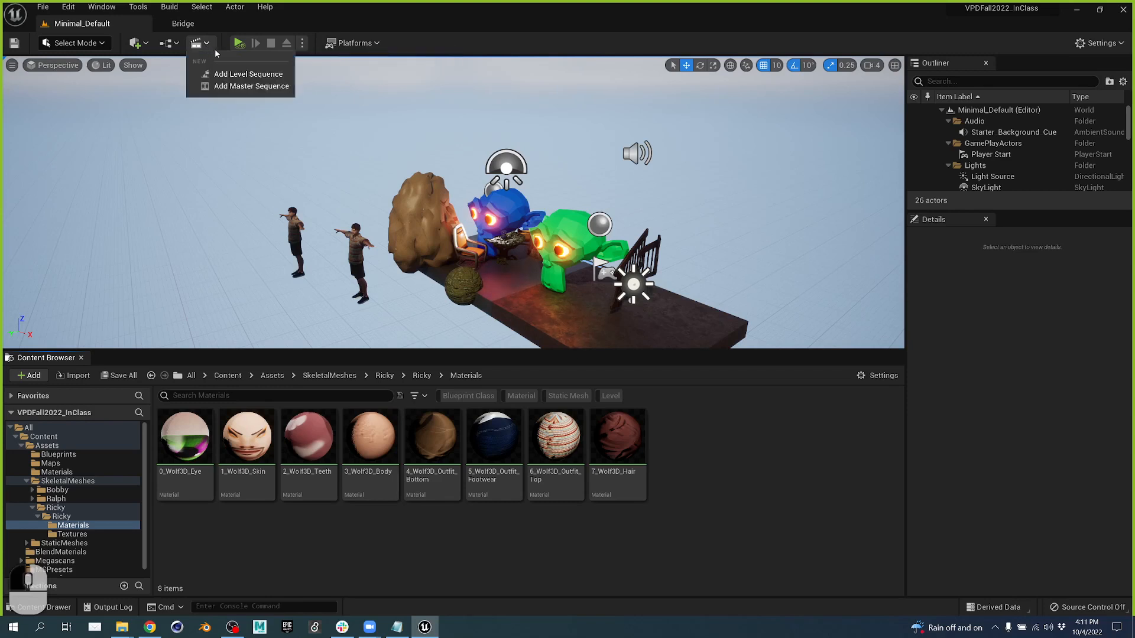
left_click(240, 75)
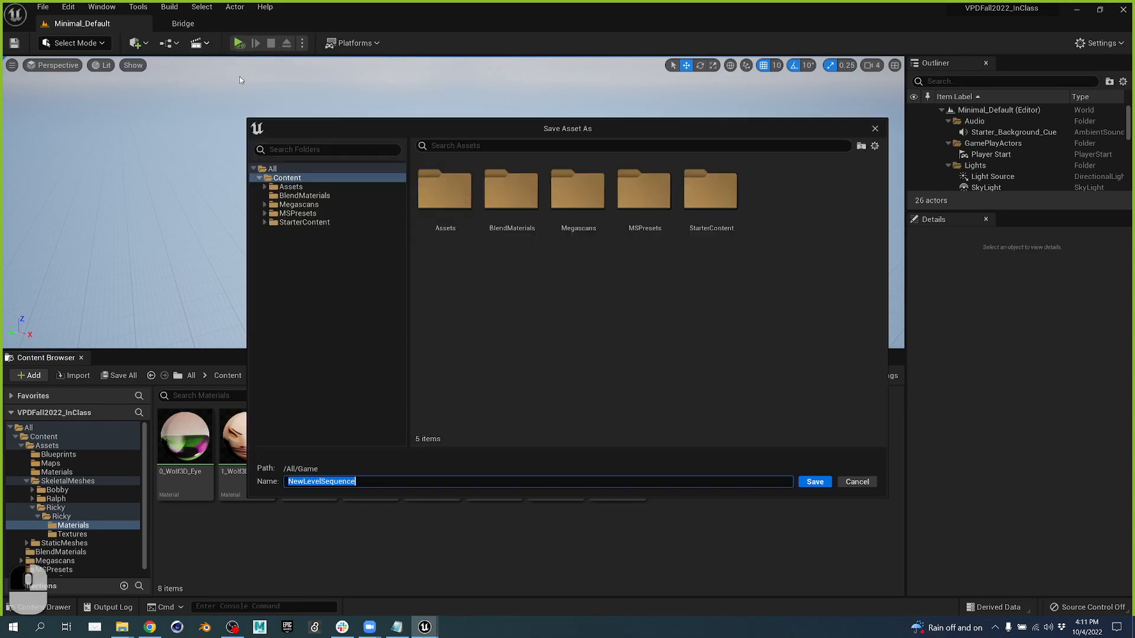
left_click(291, 187)
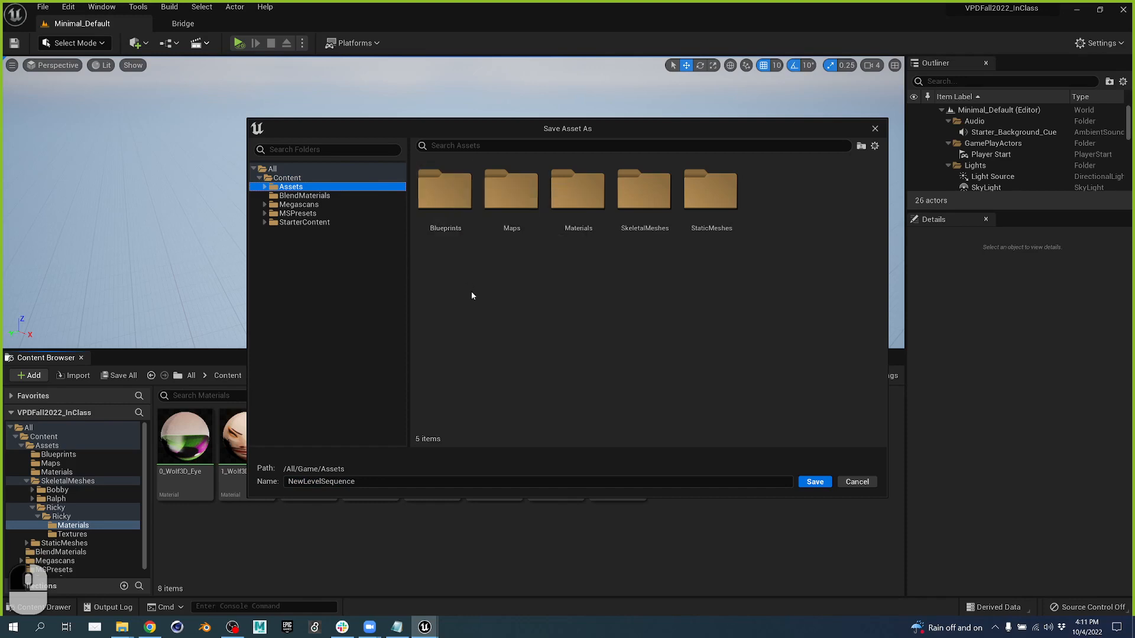
right_click(470, 307)
left_click(517, 331)
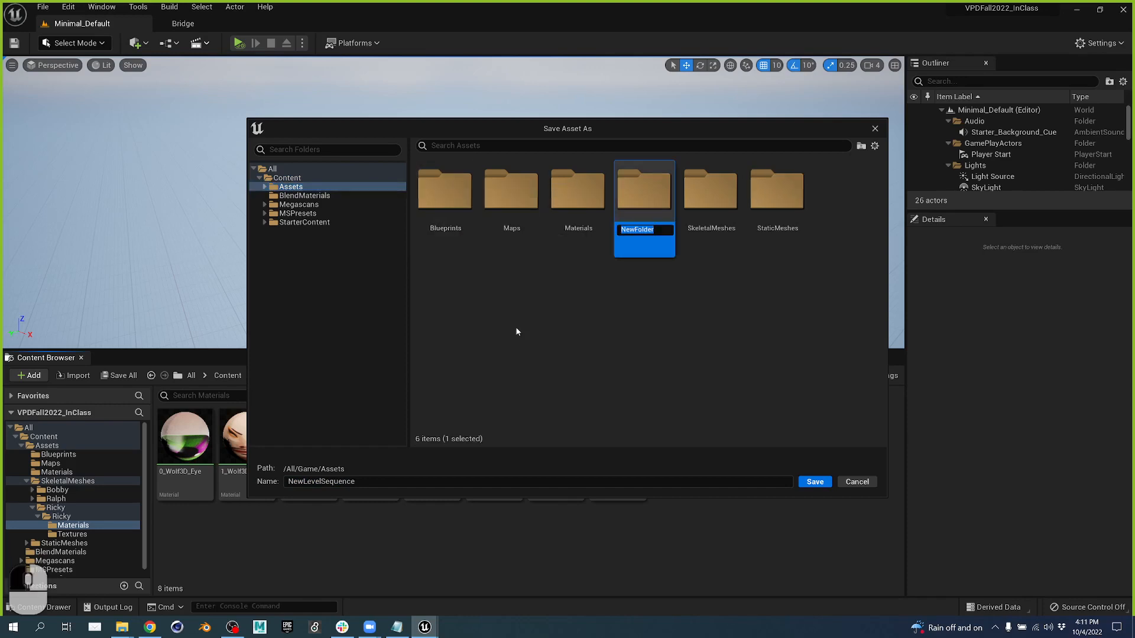
type("LevelS")
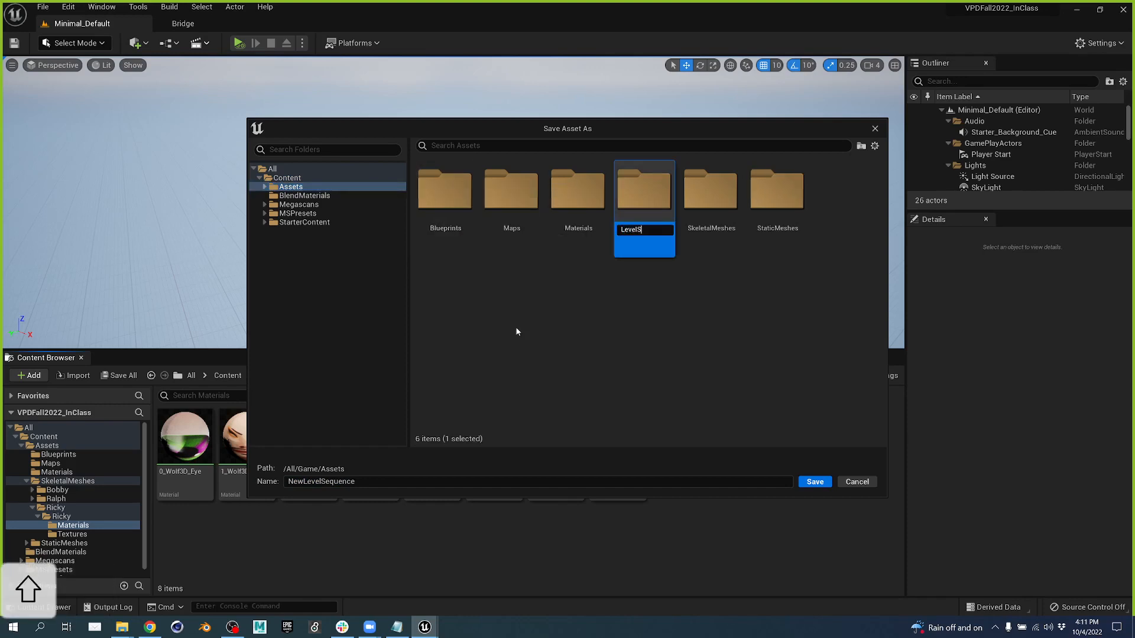
type("equences")
key("Return")
double_click(520, 198)
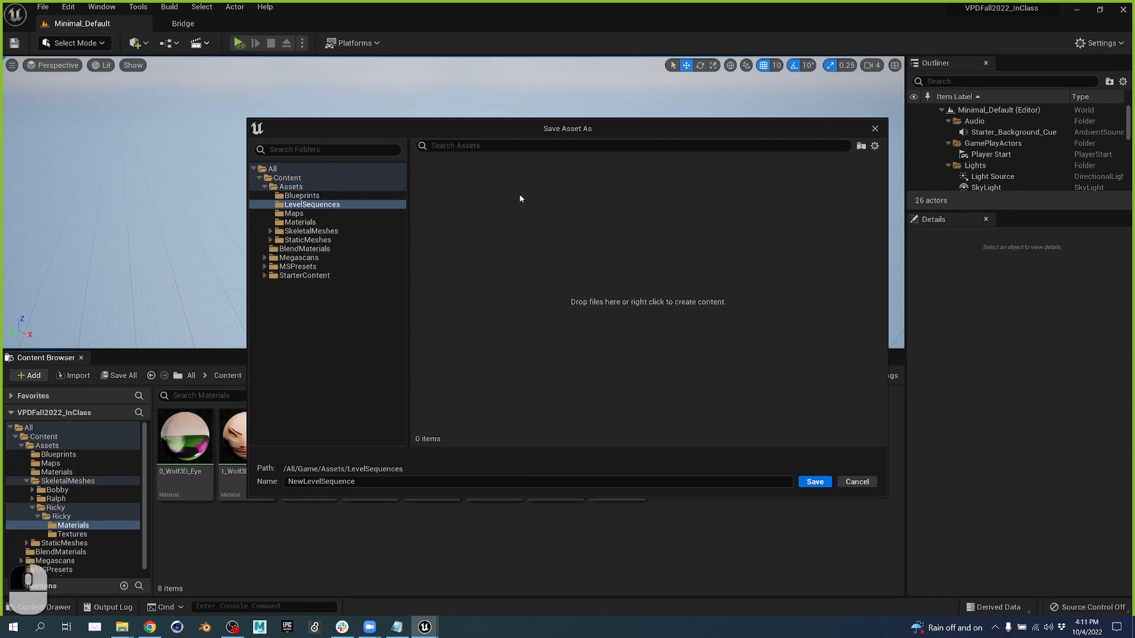
left_click(264, 482)
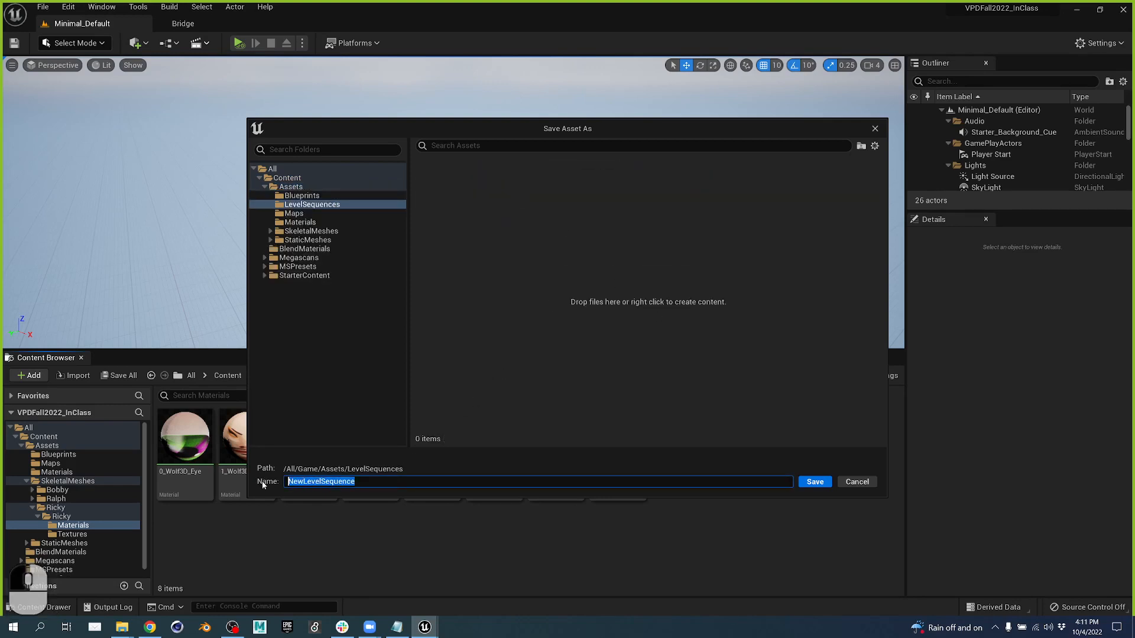
type("01_")
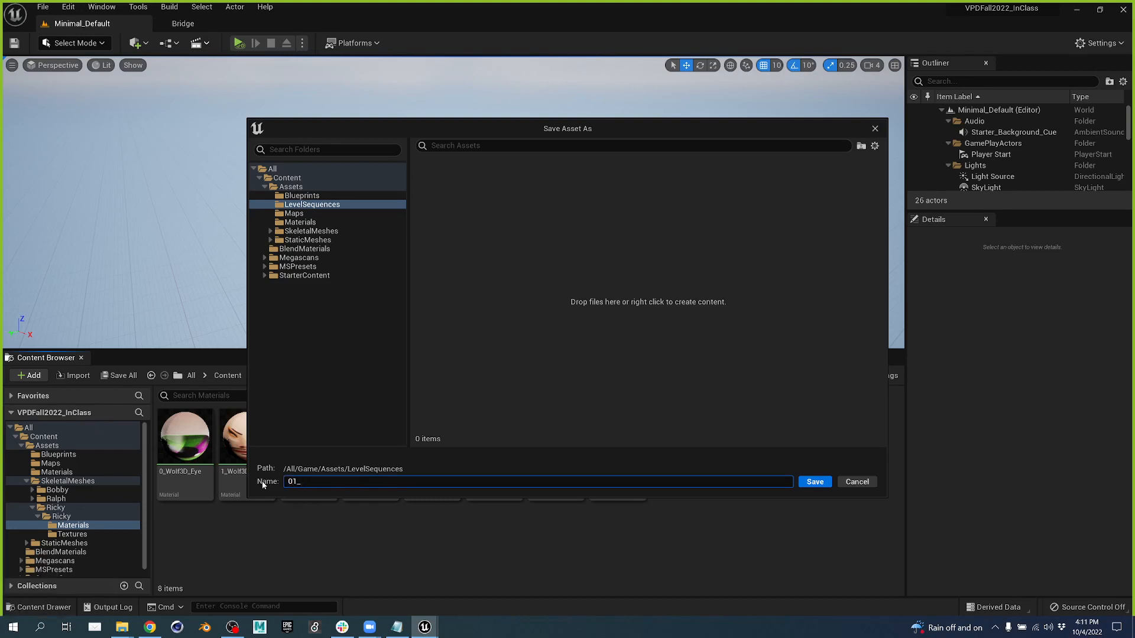
type("Seq")
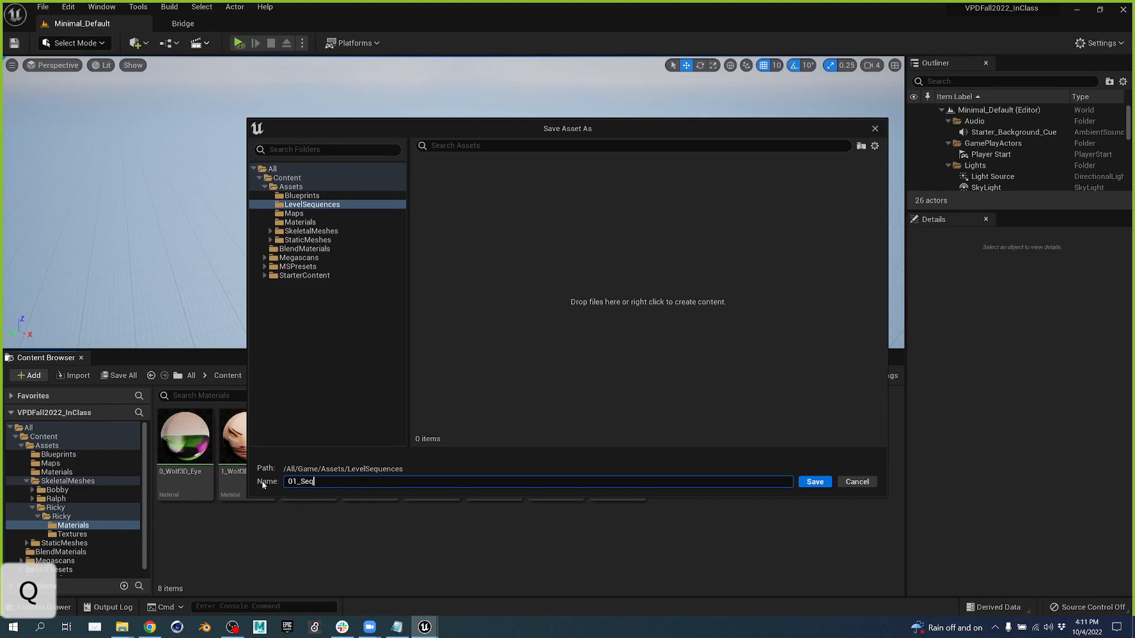
type("uencer")
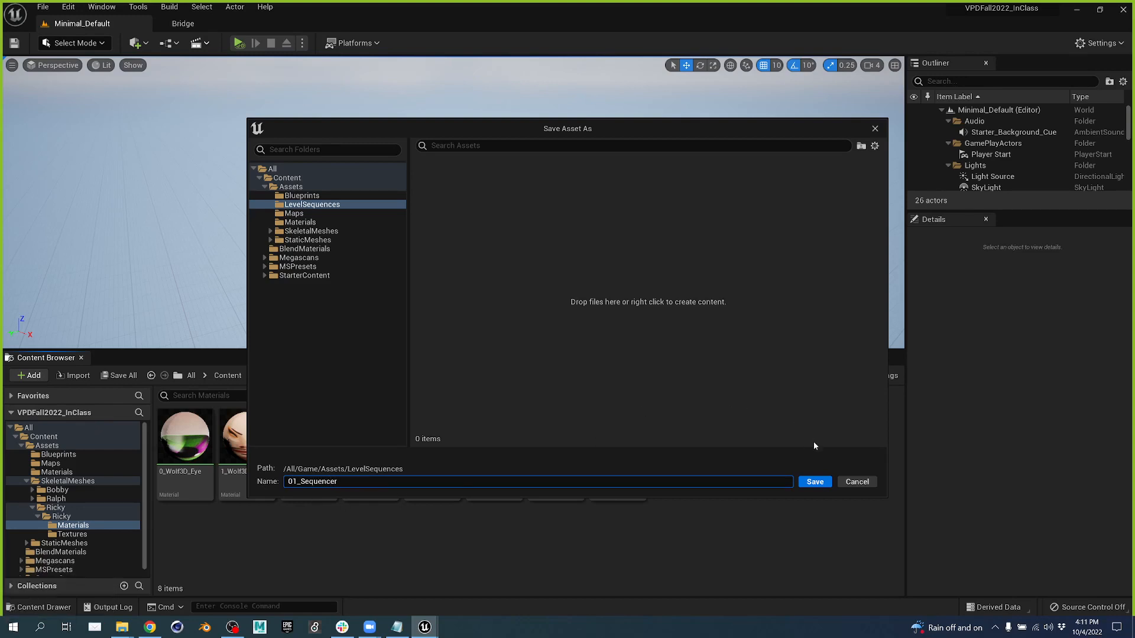
- Name the level sequence 1stLevelSequencer and save it in the LevelSequences folder
double_click(321, 484)
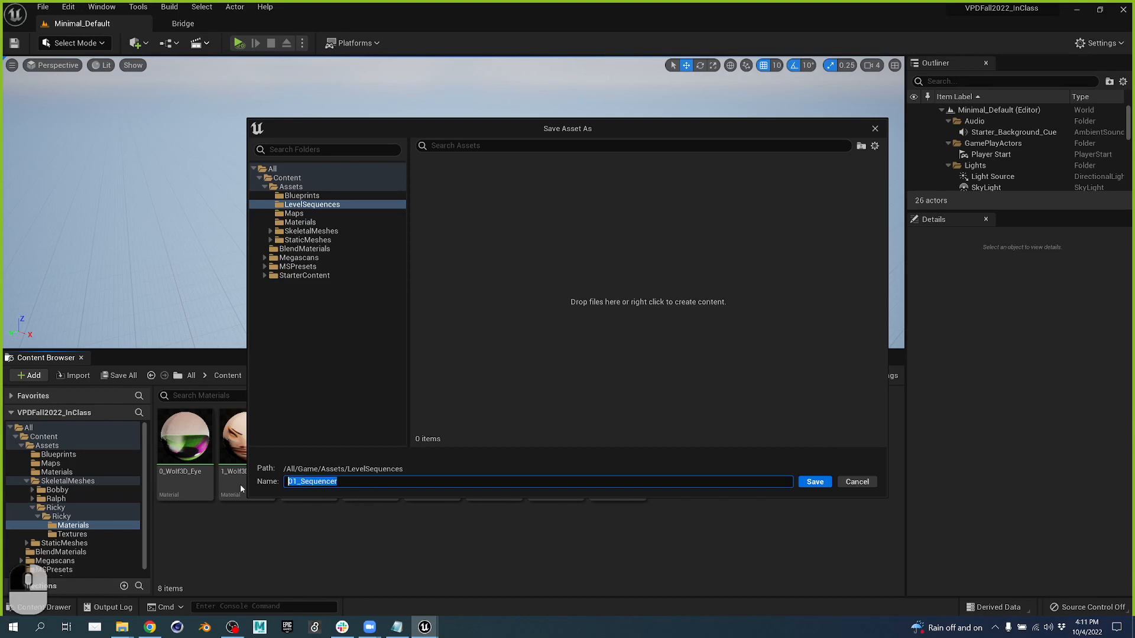
type("1s")
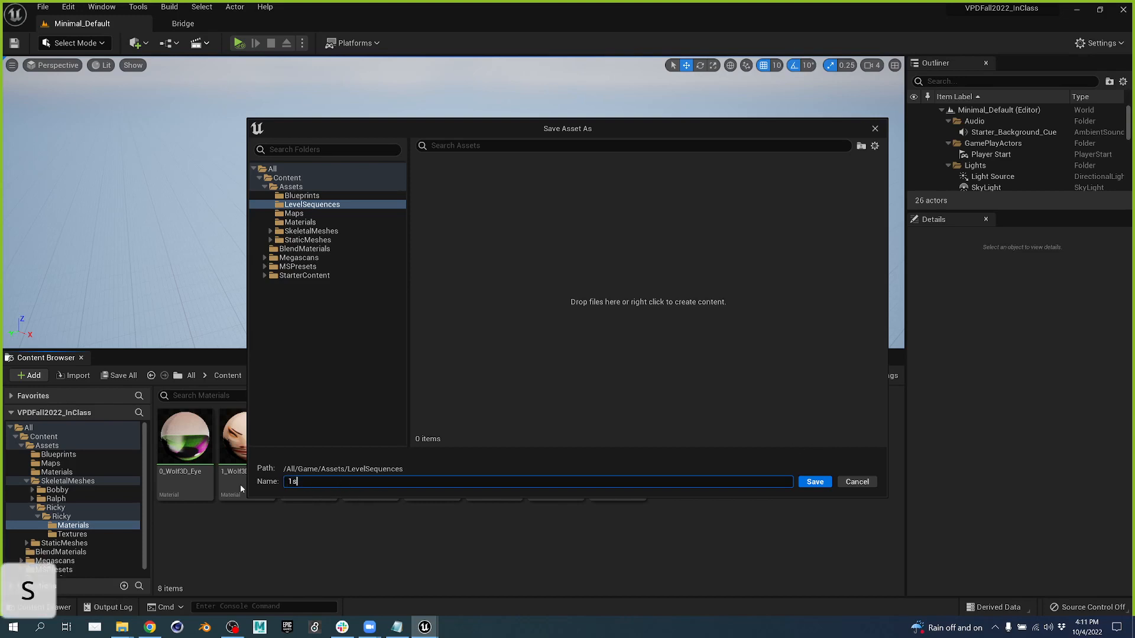
type("tLevelSequencer")
left_click(814, 482)
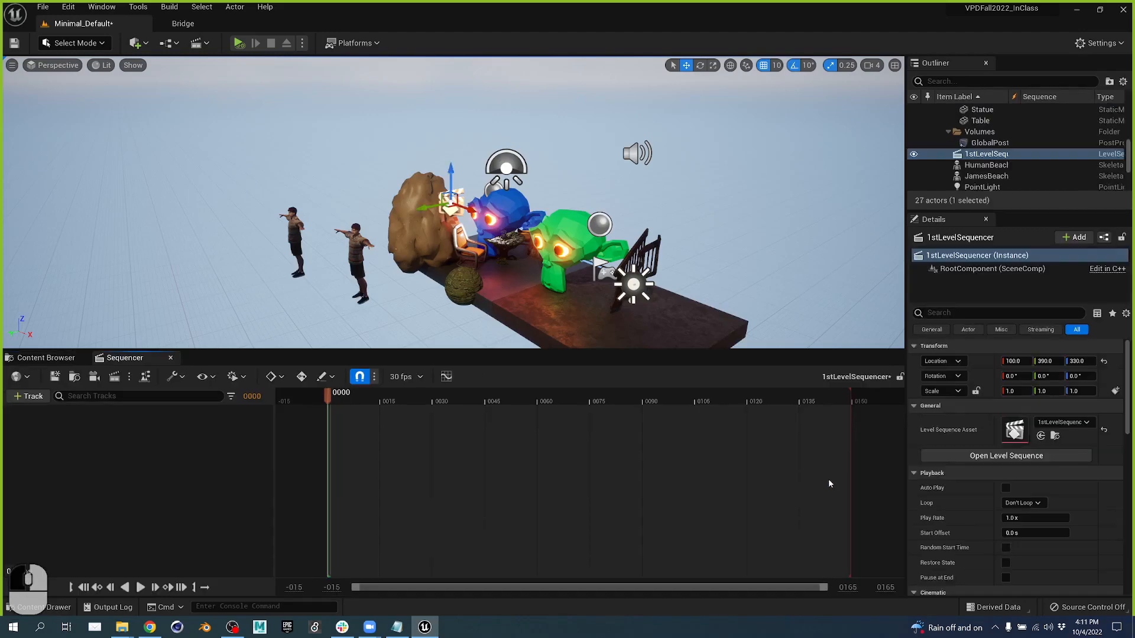
- Move the level sequence actor past the two characters, to about X 100, Y 750, Z 360
left_click_drag(432, 211, 394, 211)
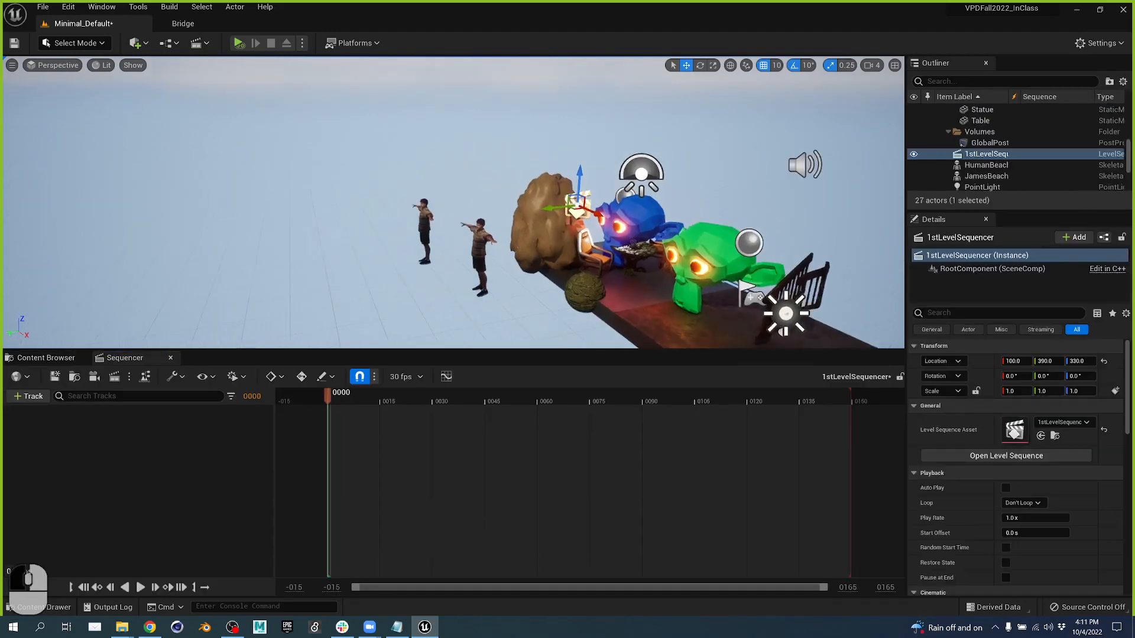
left_click_drag(570, 206, 373, 175)
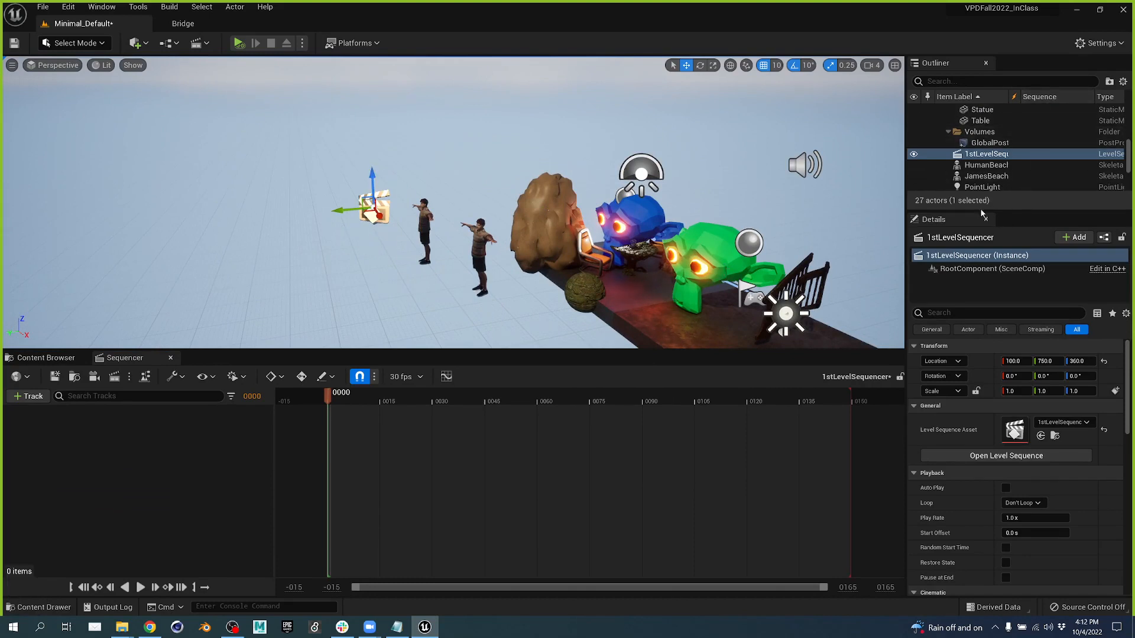
- Enlarge the Outliner and collapse all its folders from Audio through Volumes
left_click_drag(979, 211, 978, 358)
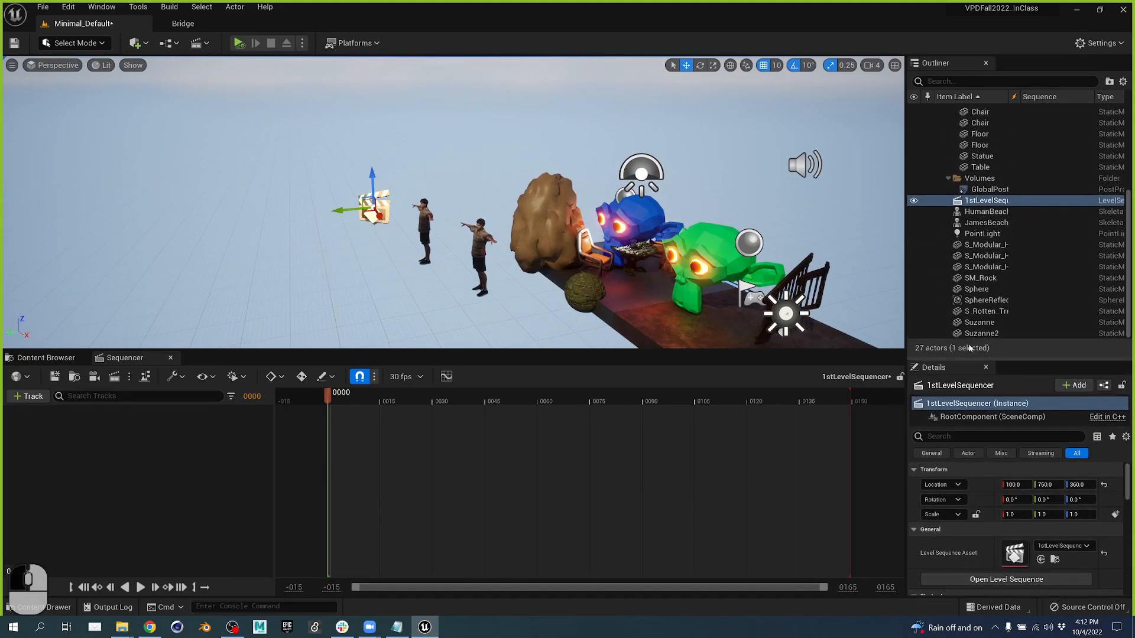
scroll(976, 222, "up", 3)
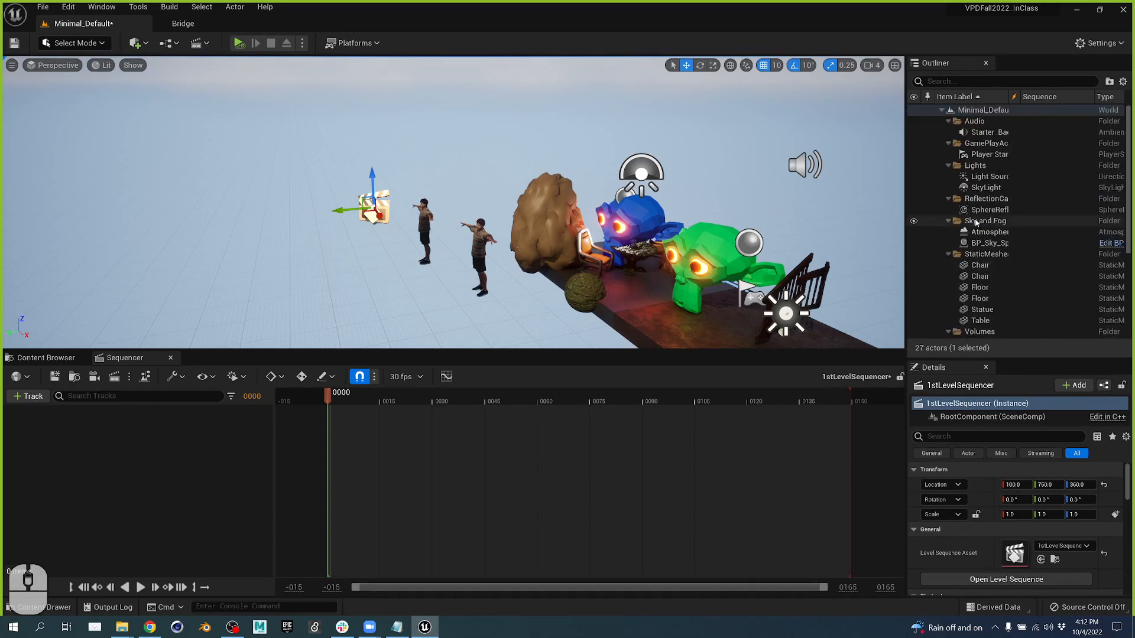
left_click(941, 111)
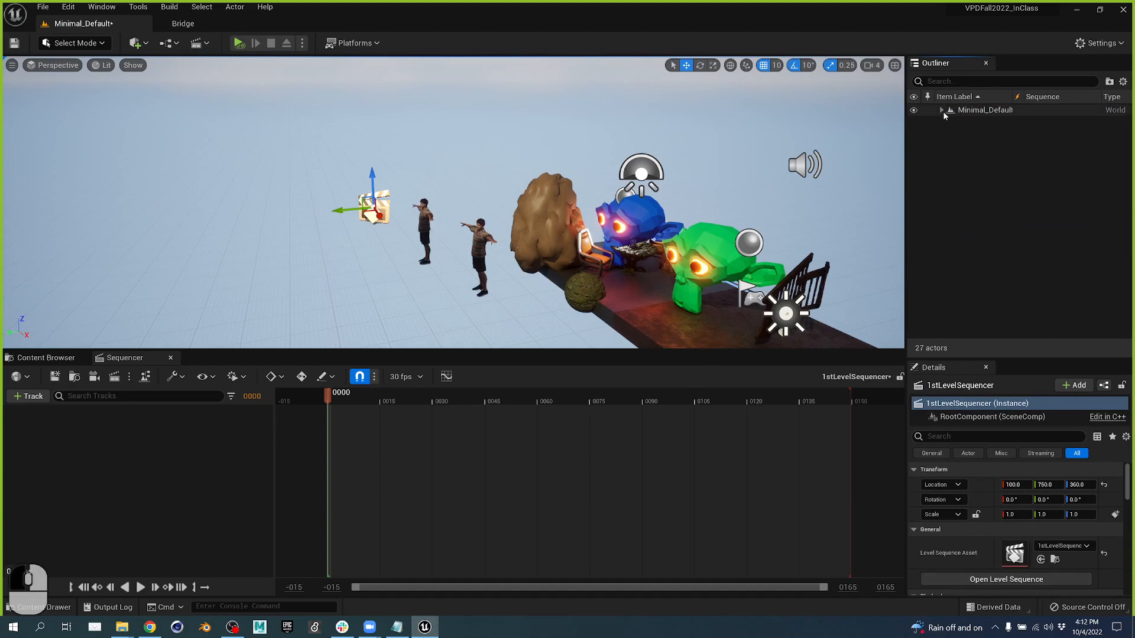
left_click(941, 110)
left_click(949, 122)
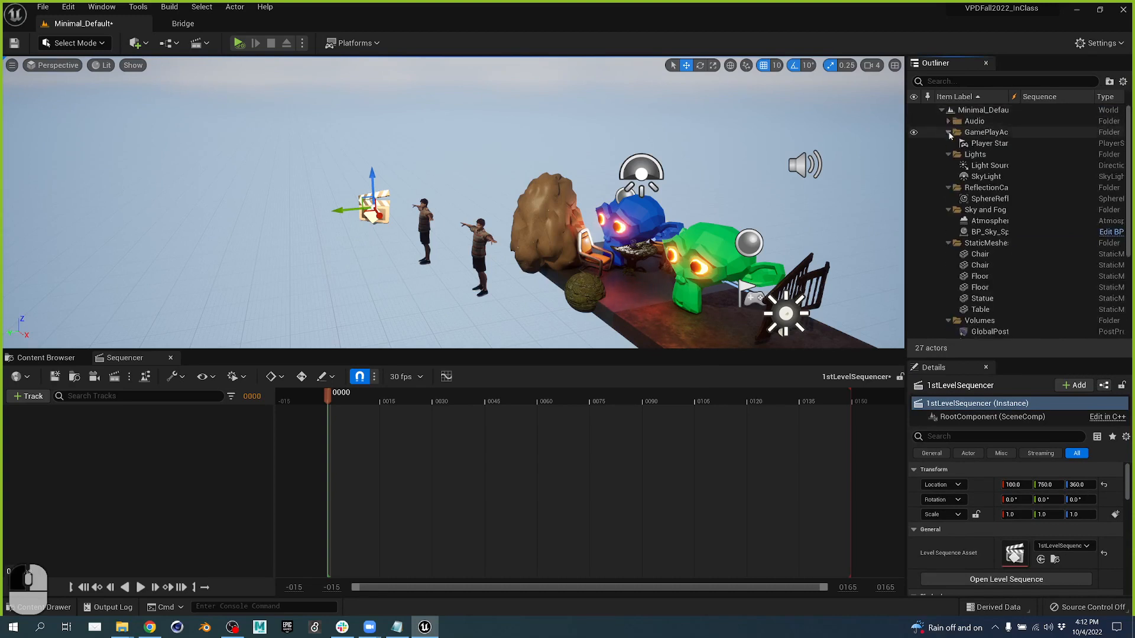
left_click(948, 132)
left_click(948, 144)
left_click(948, 154)
left_click(949, 166)
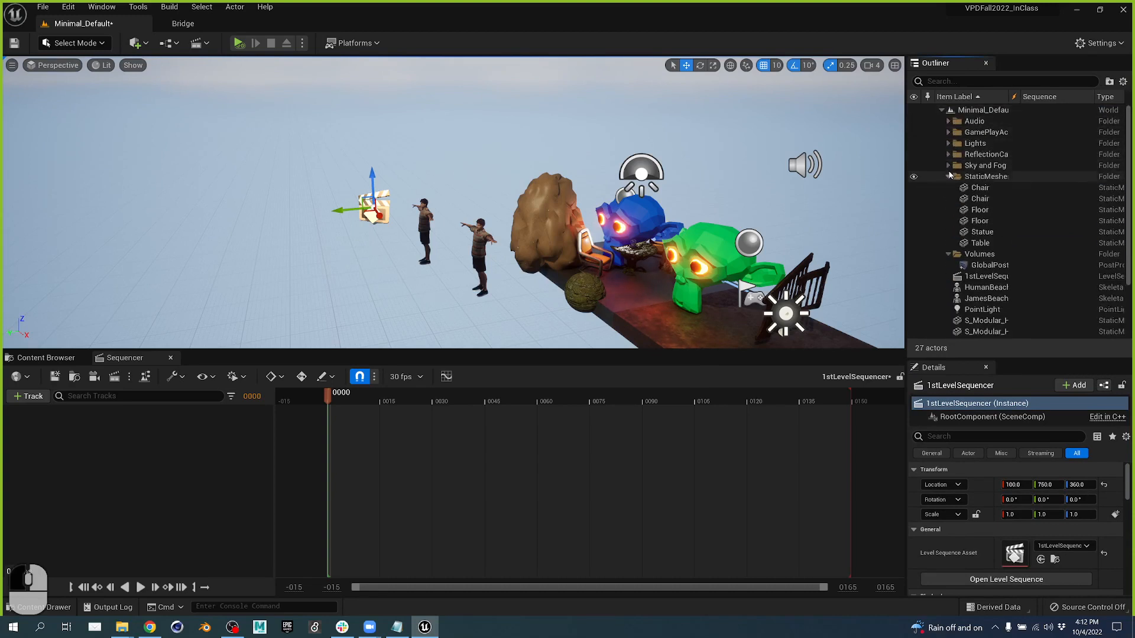
left_click(948, 176)
left_click(948, 187)
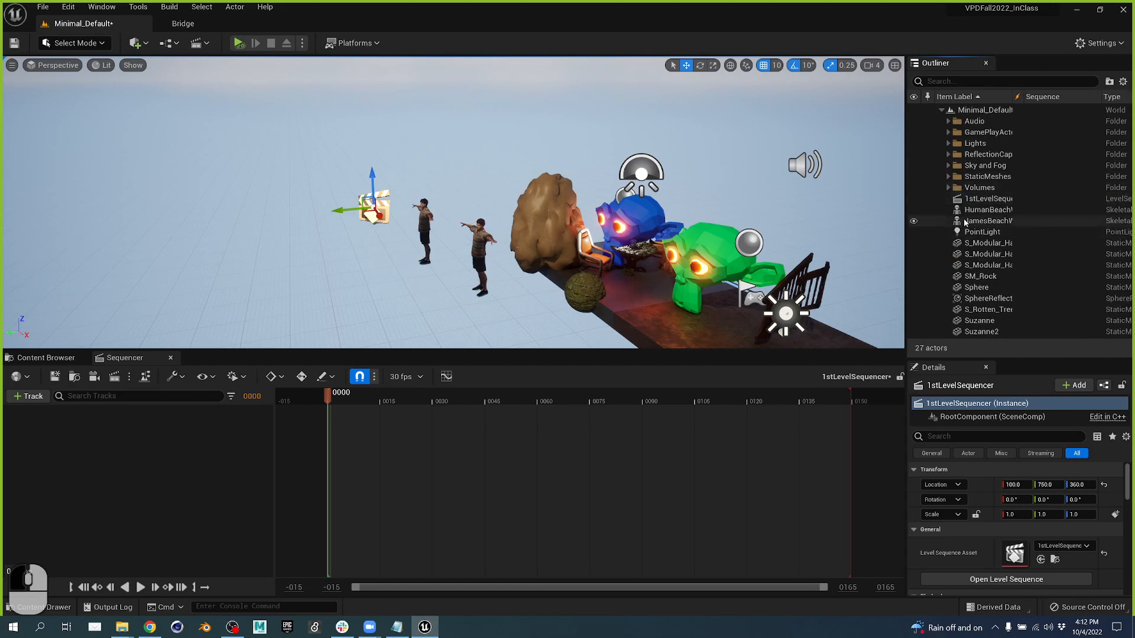
- Put the 1stLevelSequencer actor into a new Outliner folder named 00_Sequencers
left_click(990, 200)
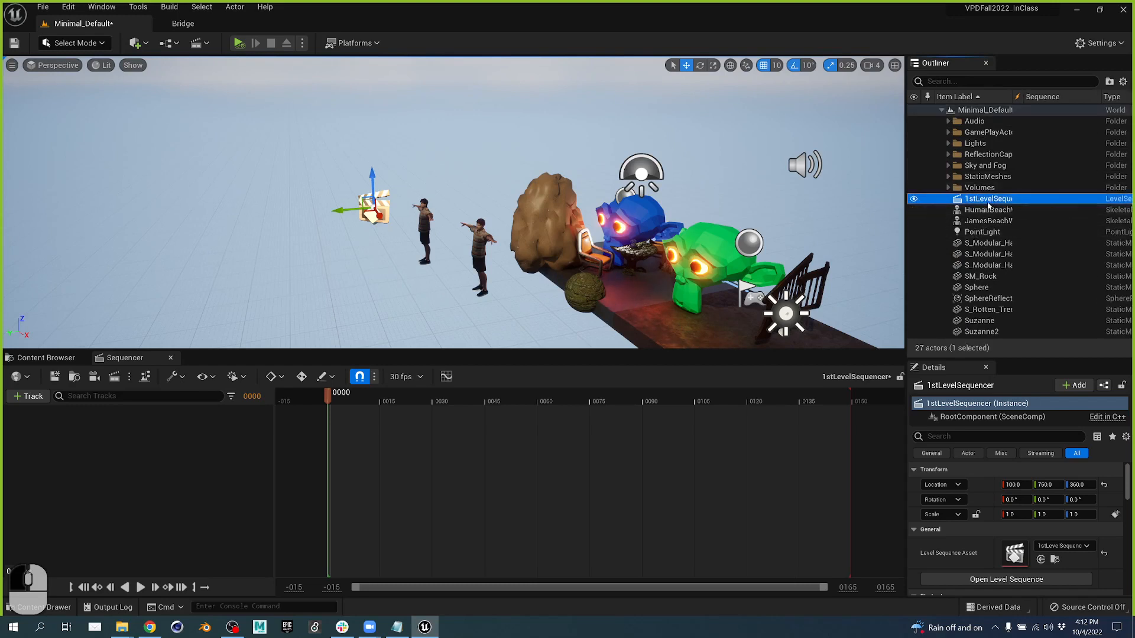
right_click(990, 202)
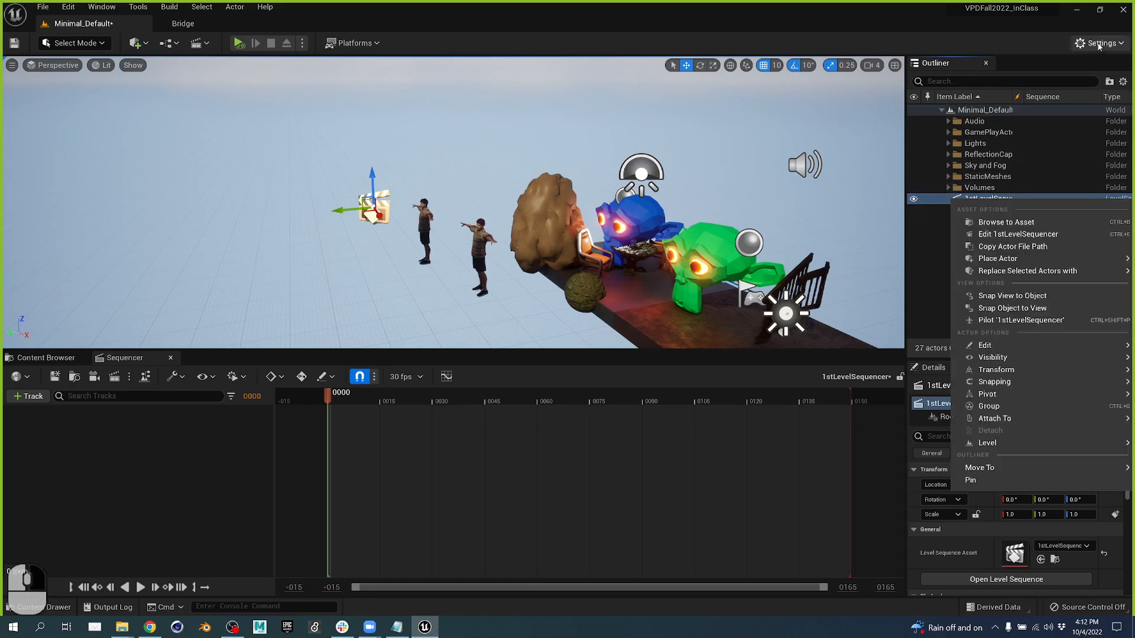
left_click(1109, 83)
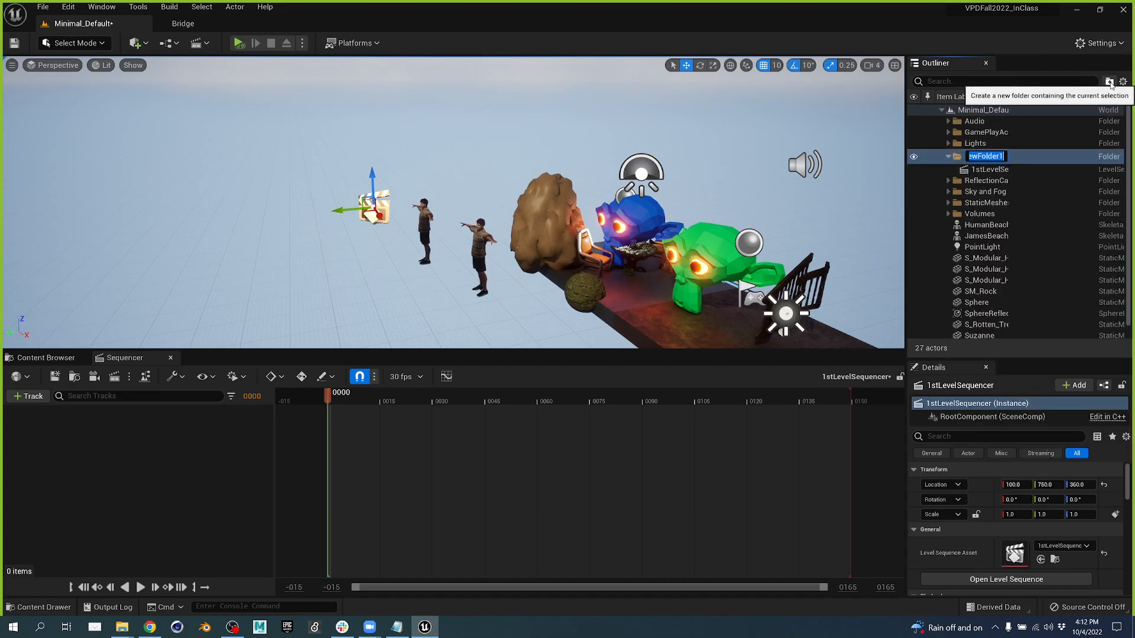
type("00_")
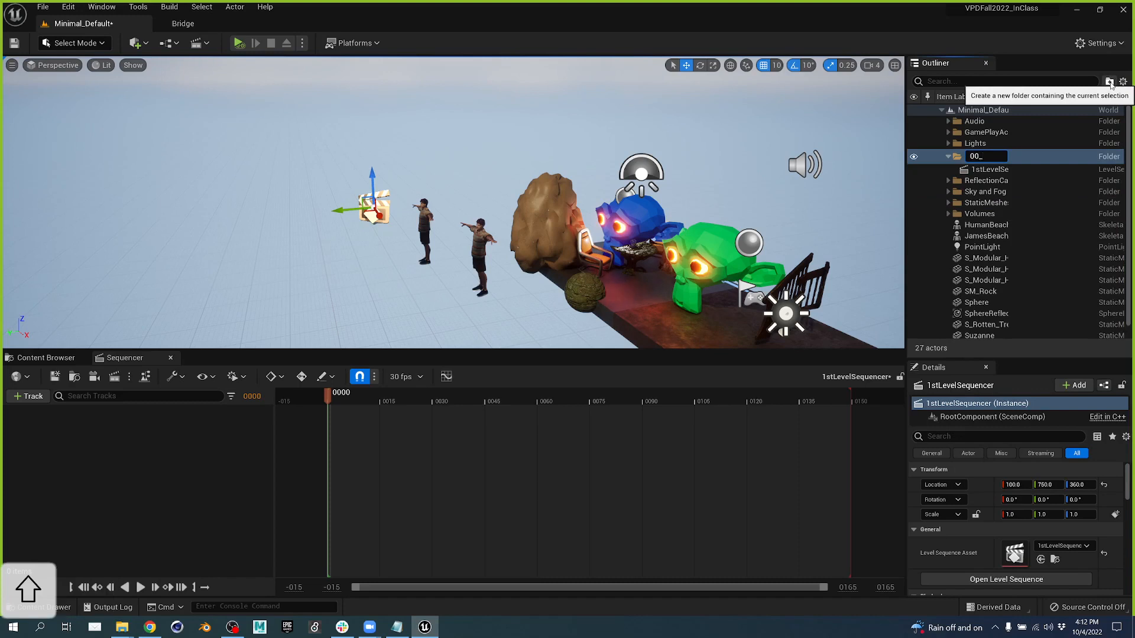
type("Sequencers")
key("Return")
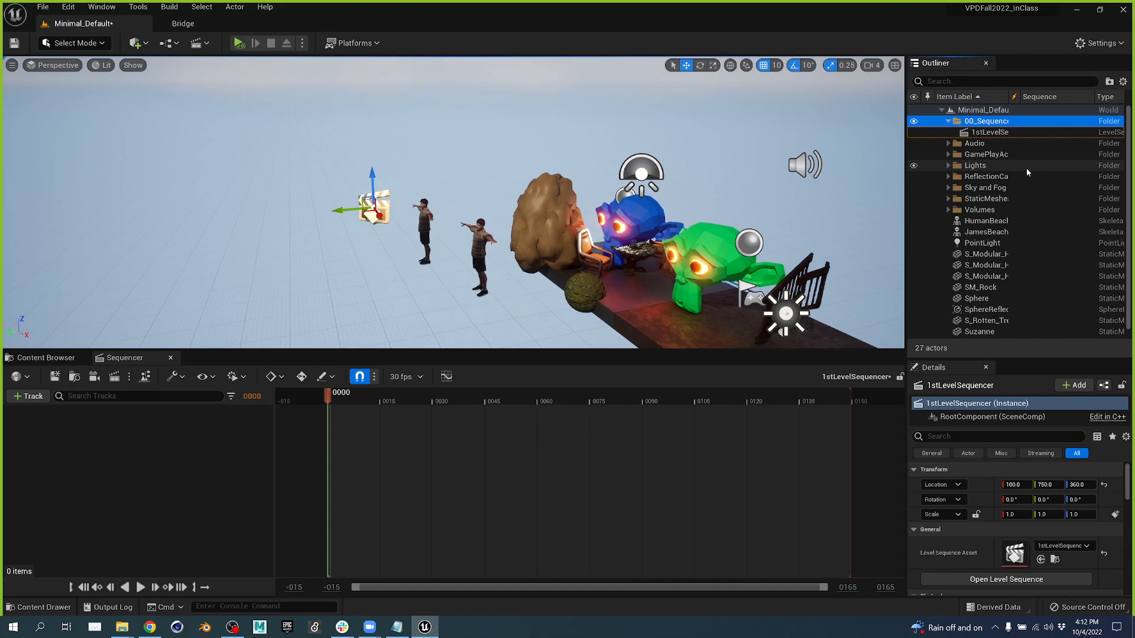
- Group the two skeletal mesh characters in a new Outliner folder named 02_actors, and collapse it along with the sequencers folder
left_click(997, 221)
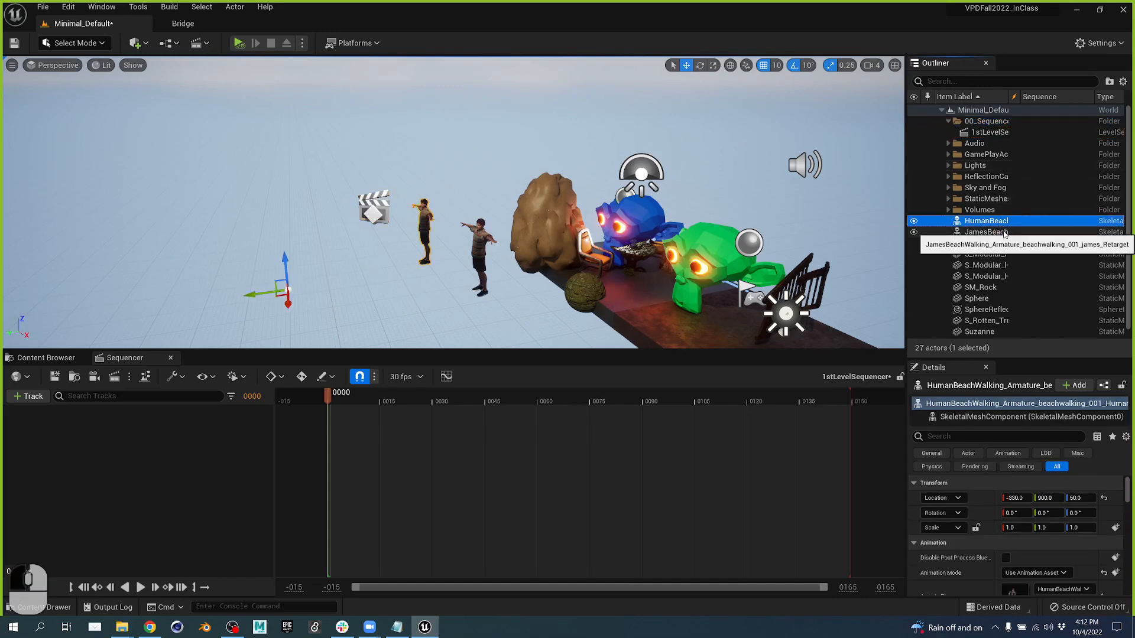
left_click(1005, 232)
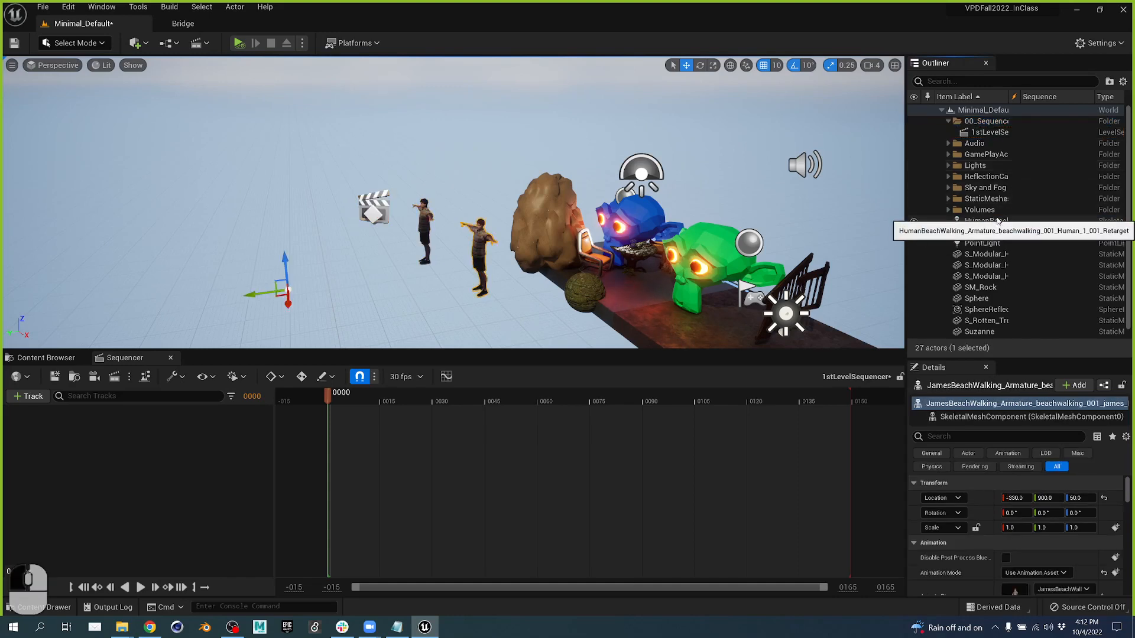
left_click(994, 220, "shift")
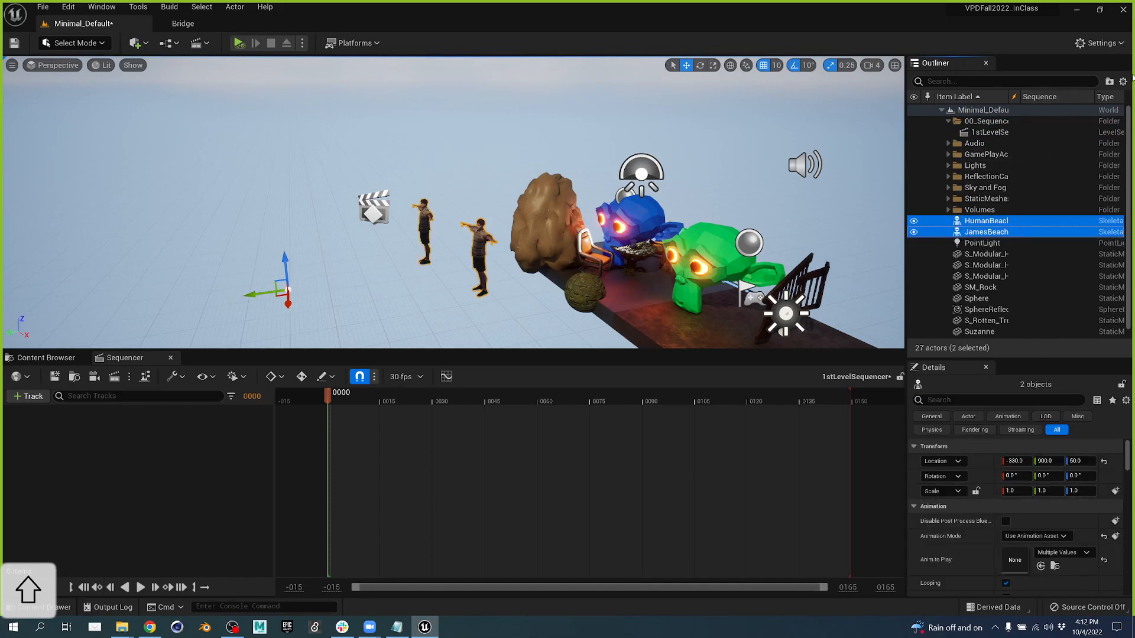
left_click(1109, 82)
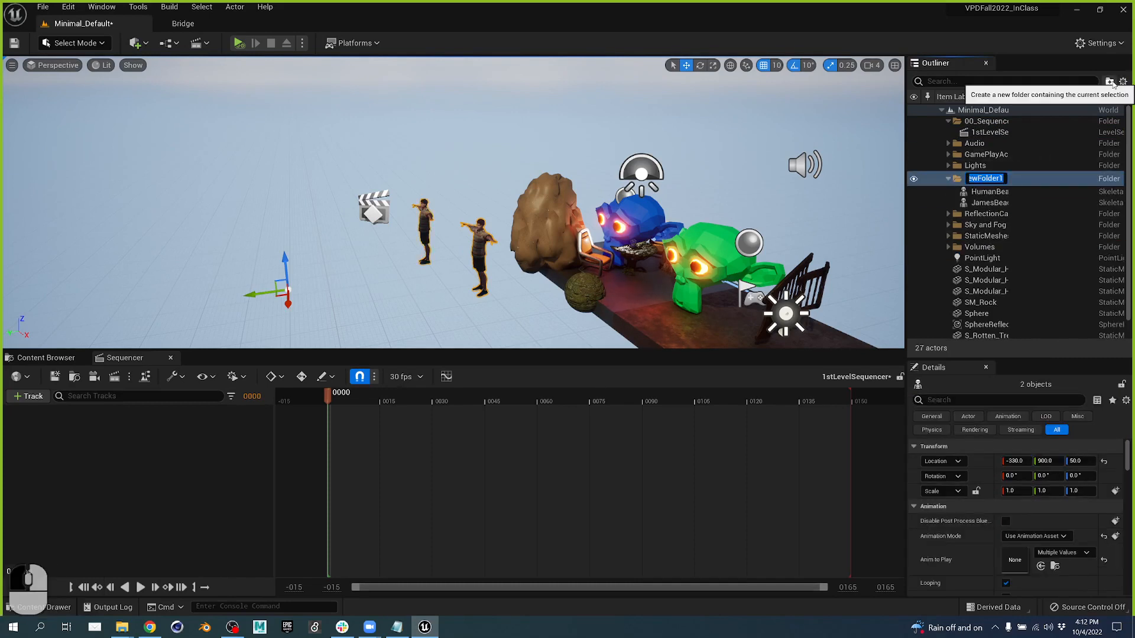
type("02")
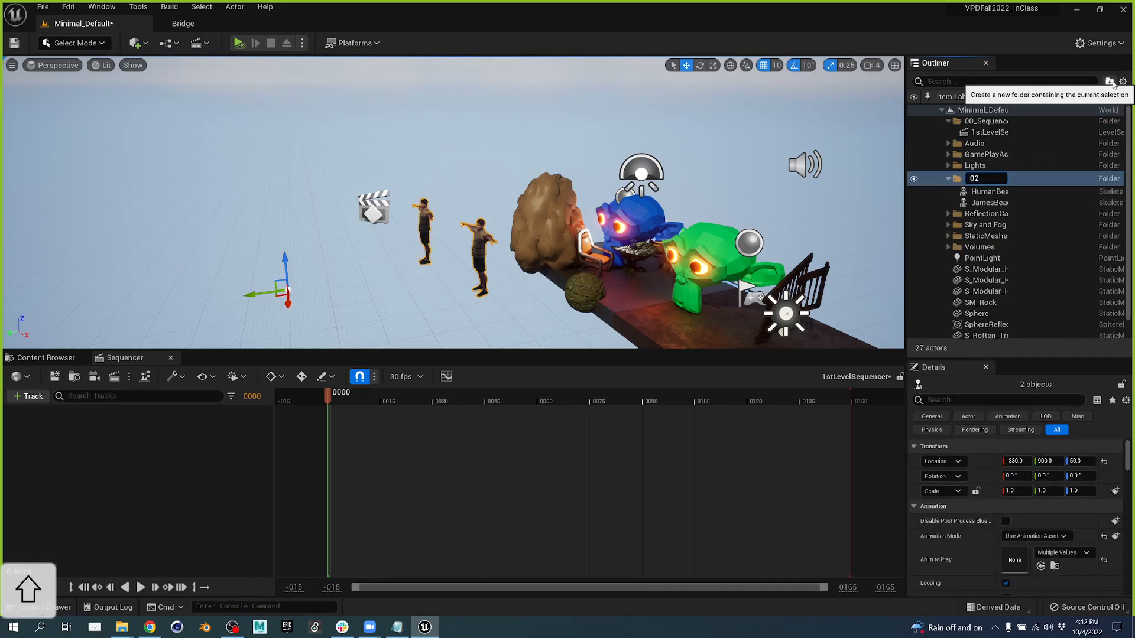
type("_actors")
key("Return")
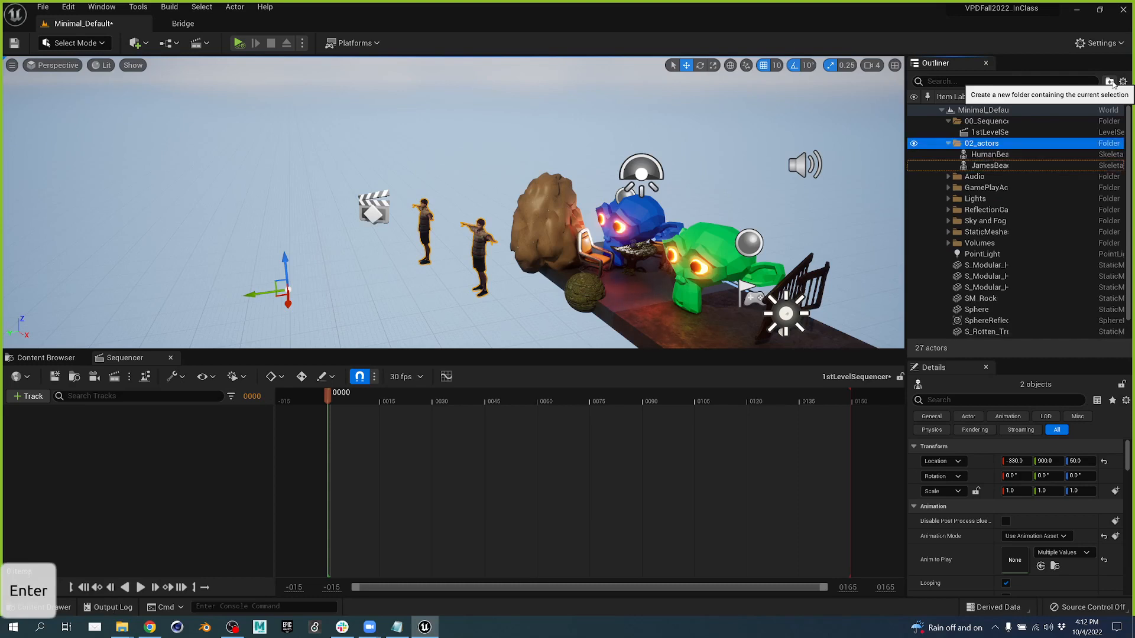
left_click(948, 143)
left_click(948, 121)
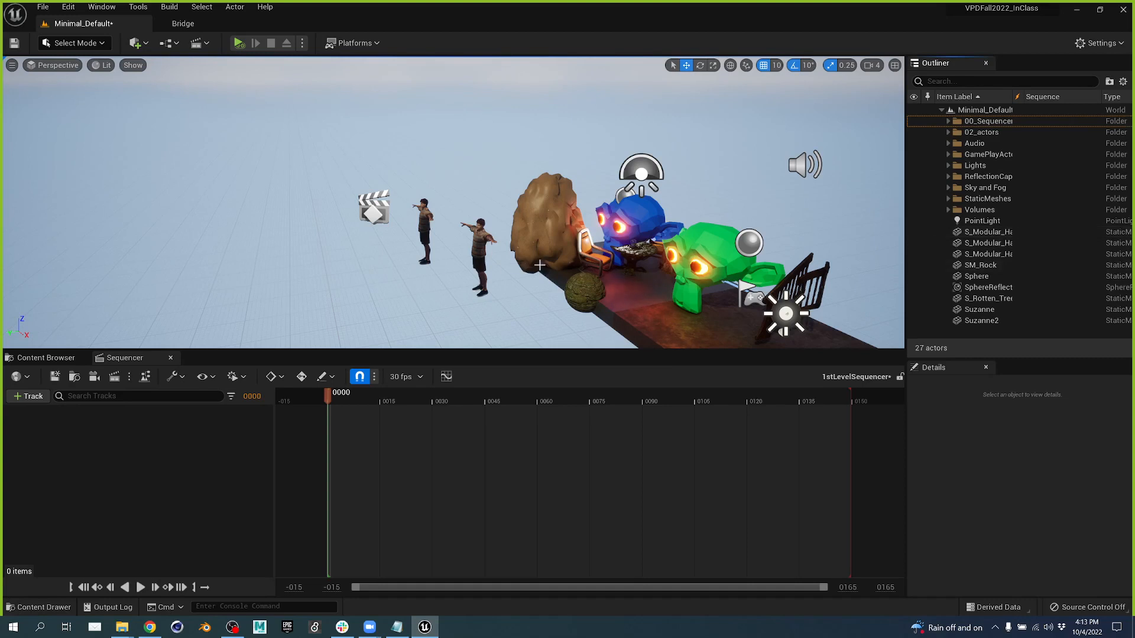
- Scrub the sequence playhead from the start to frame 149 near the end of the playback range
left_click_drag(328, 395, 851, 383)
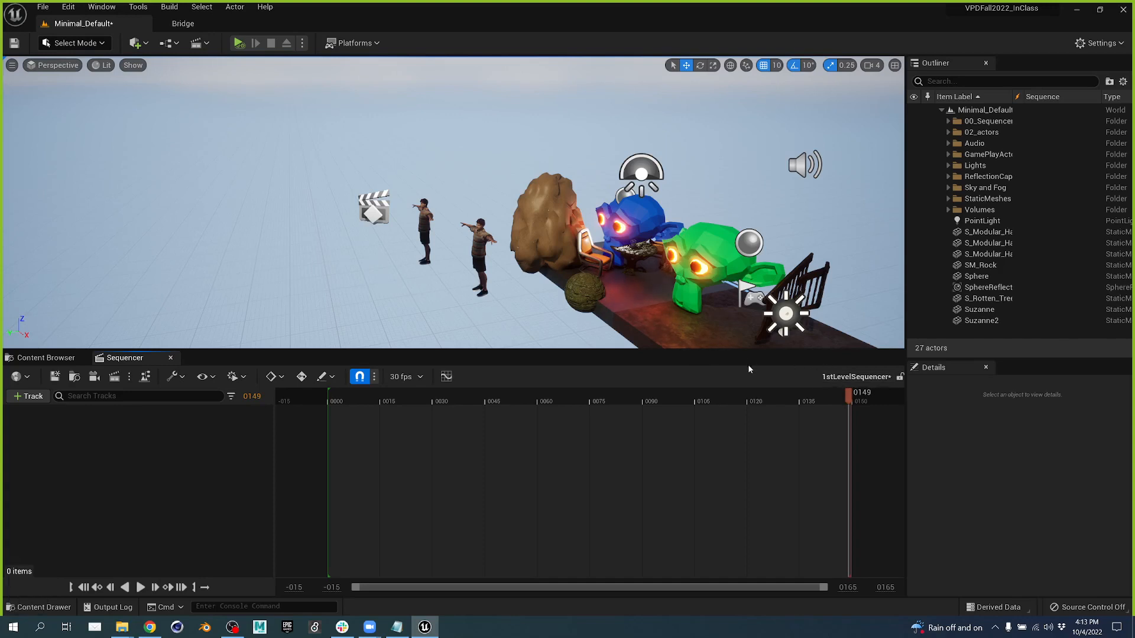
- Scrub the playhead back to frame 54, set the selection range start there, and move the playhead to frame 66
left_click_drag(765, 385, 749, 414)
left_click_drag(837, 421, 383, 432)
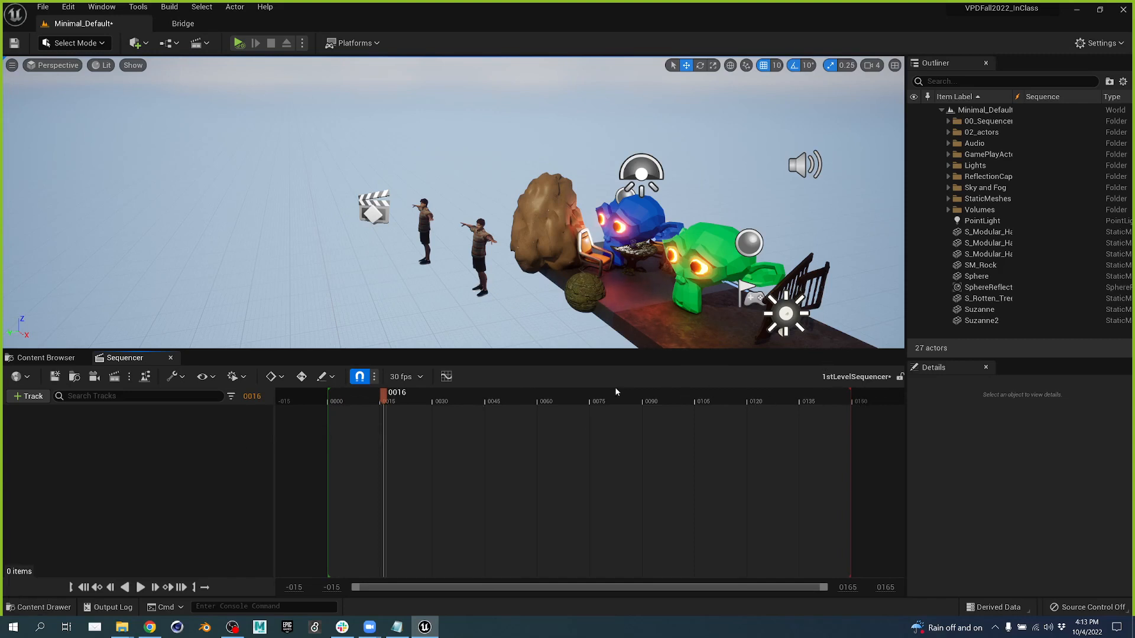
left_click_drag(611, 400, 516, 408)
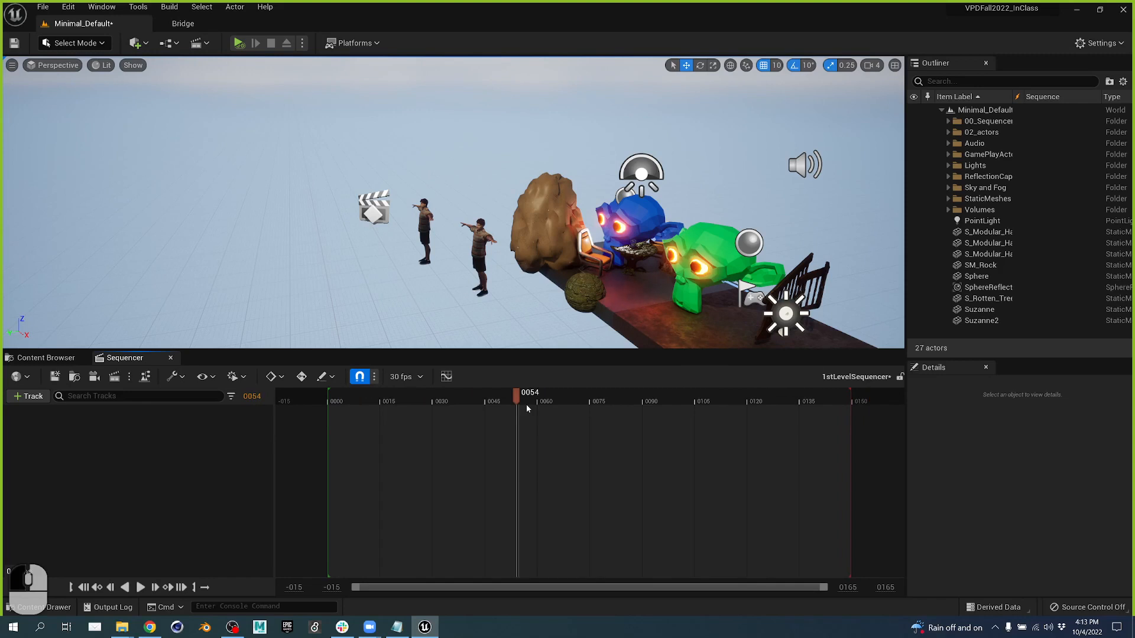
key("i")
left_click(560, 404)
- Move the selection range start to just before frame 0 and scrub the playhead to frame 30
left_click_drag(519, 391, 1003, 394)
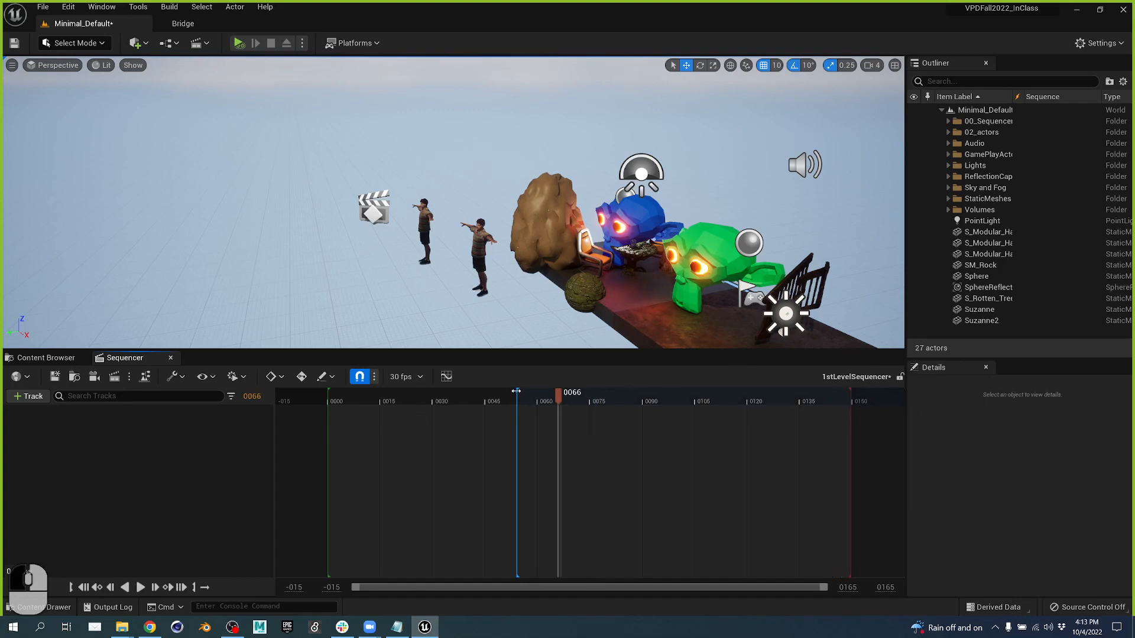
left_click_drag(515, 391, 300, 392)
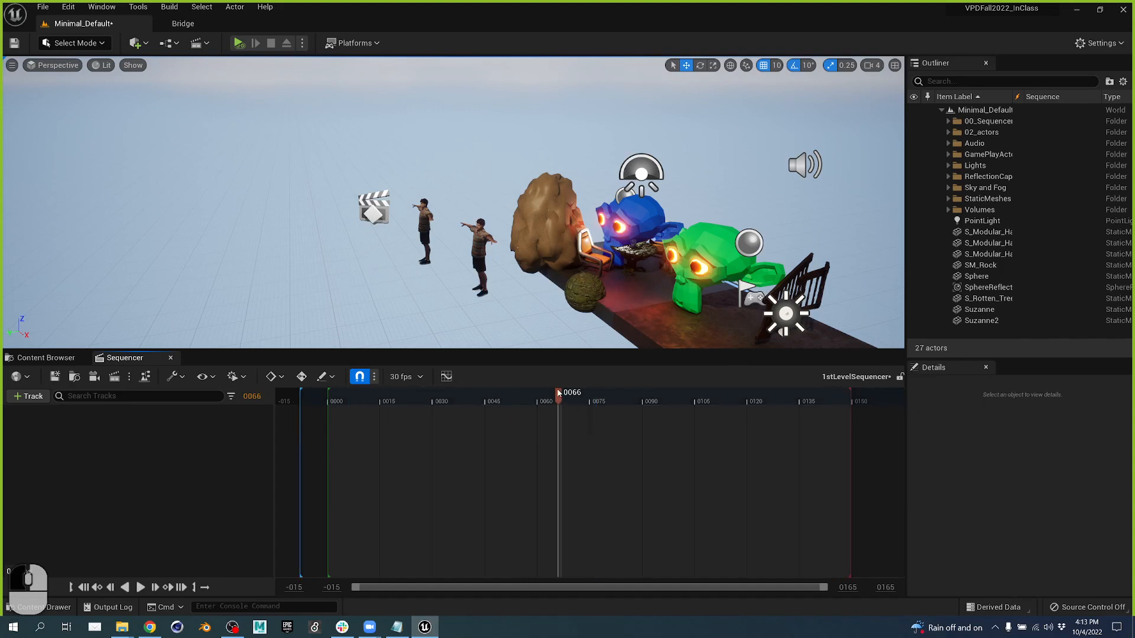
left_click_drag(559, 393, 429, 412)
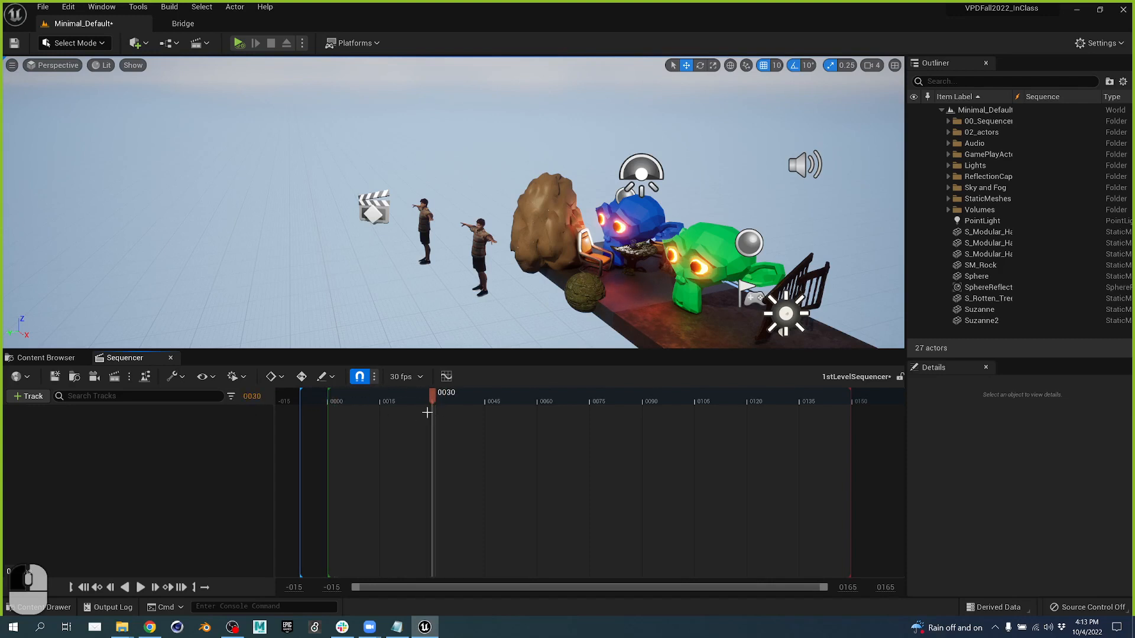
- Enable Keep Cursor in Playback Range While Scrubbing, and scrub the playhead along the range, ending at frame 0
left_click(244, 376)
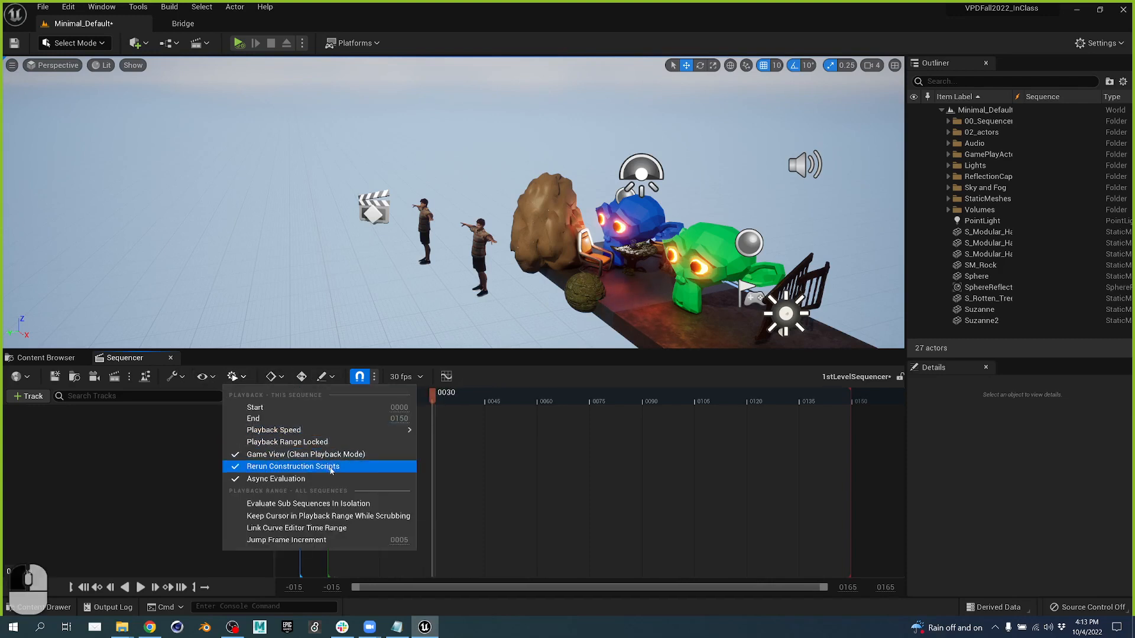
left_click(331, 516)
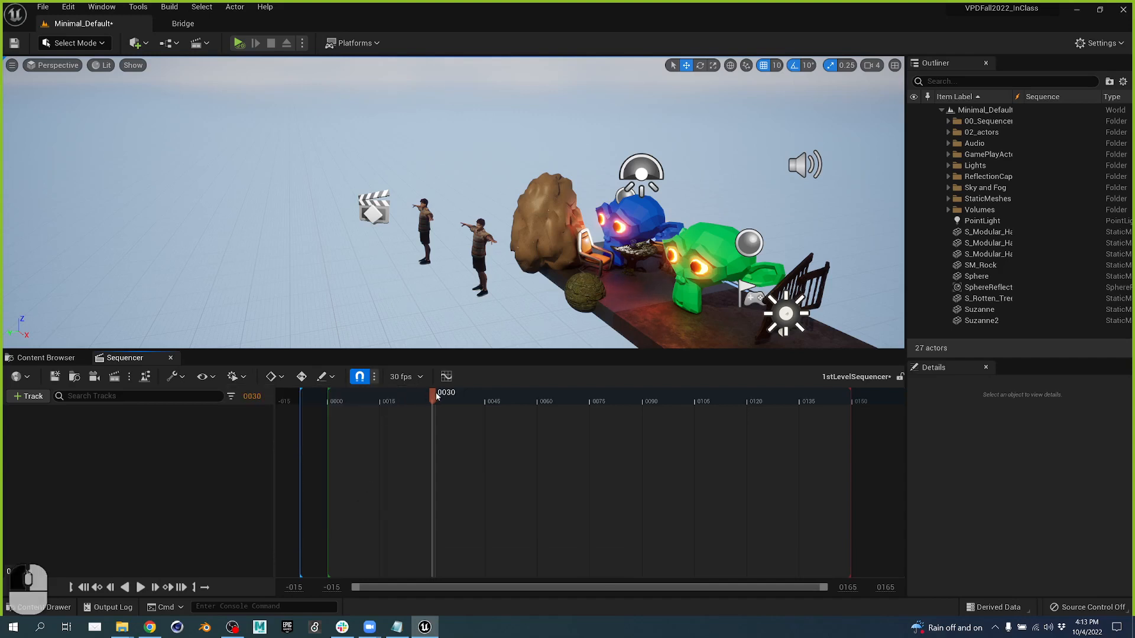
left_click_drag(435, 393, 1134, 485)
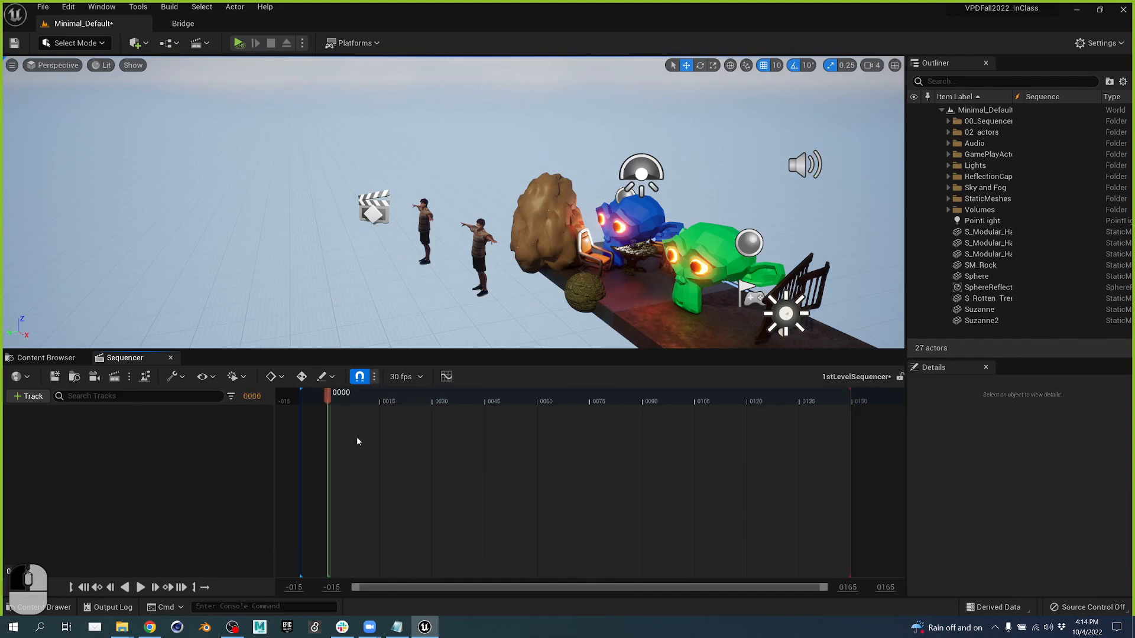
left_click_drag(356, 441, 236, 432)
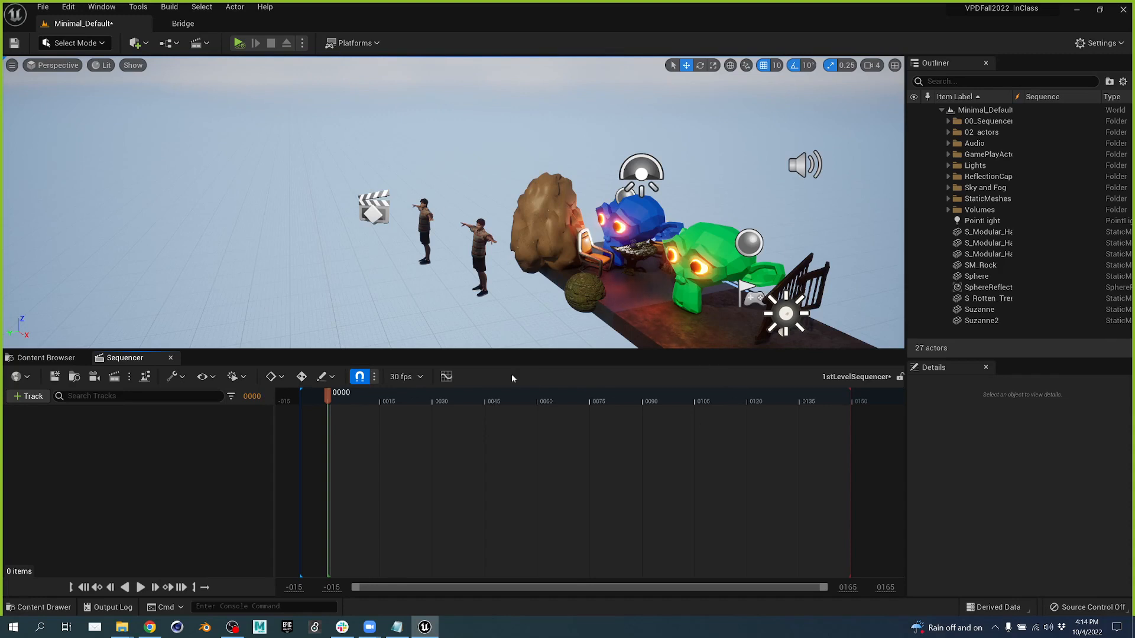
- Show the sequence time as seconds, scrub the playhead to 2.40, and look over the snapping options
left_click(407, 377)
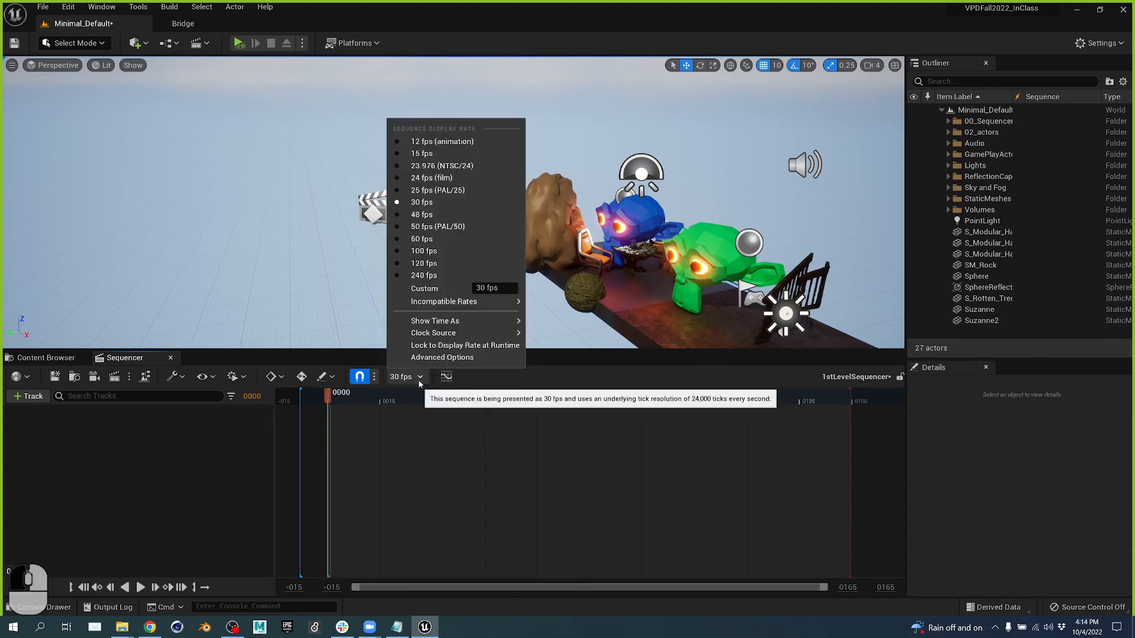
mouse_move(478, 321)
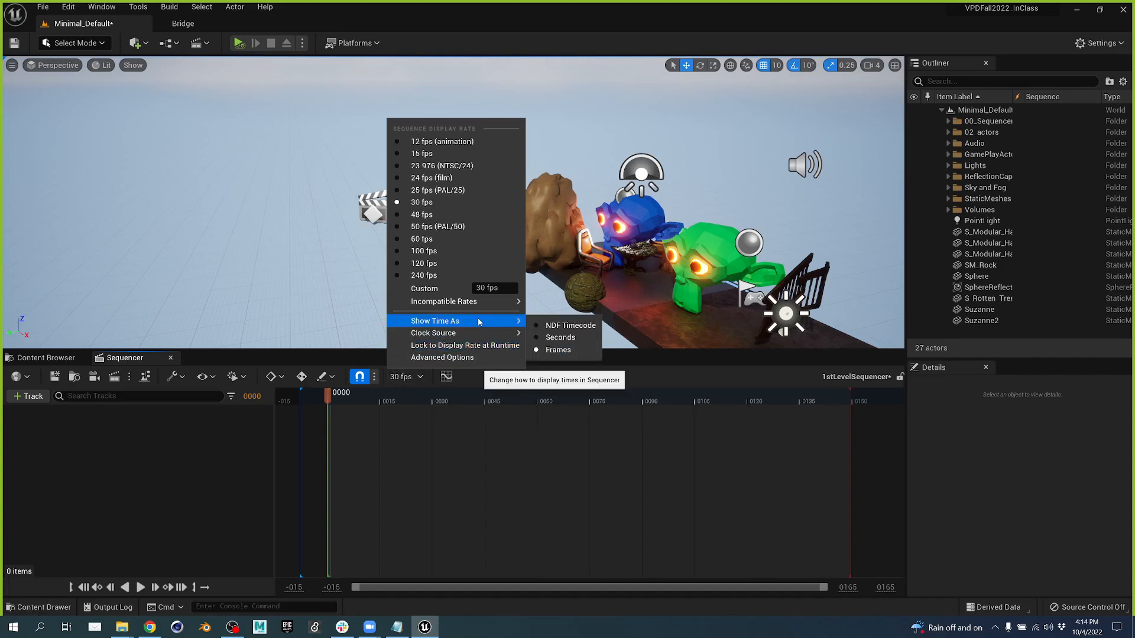
left_click(559, 337)
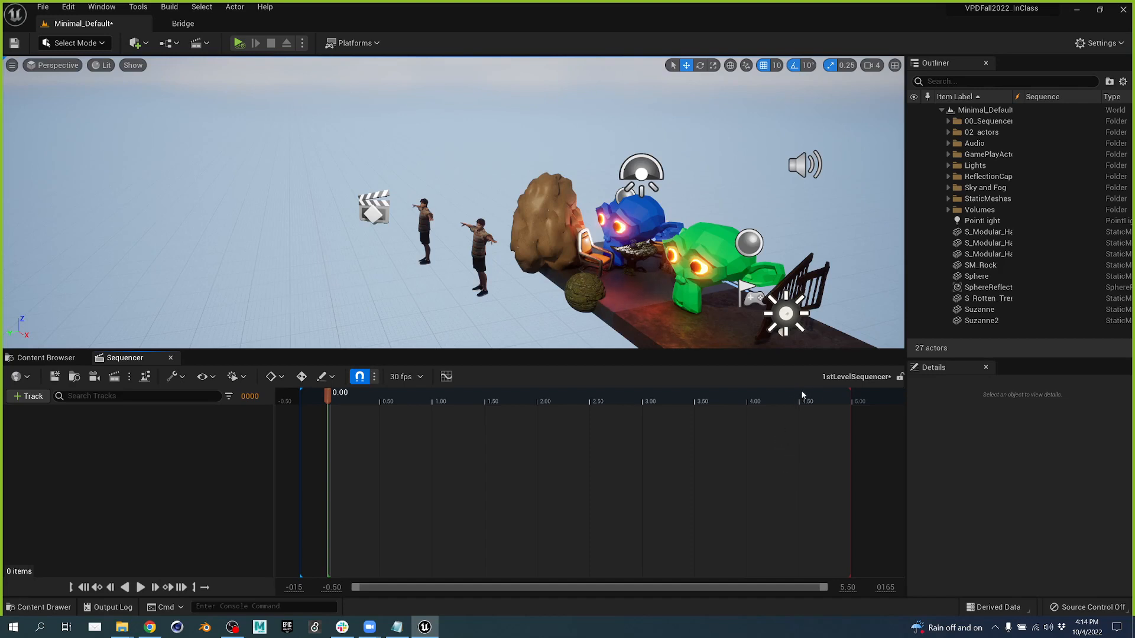
left_click_drag(732, 414, 534, 420)
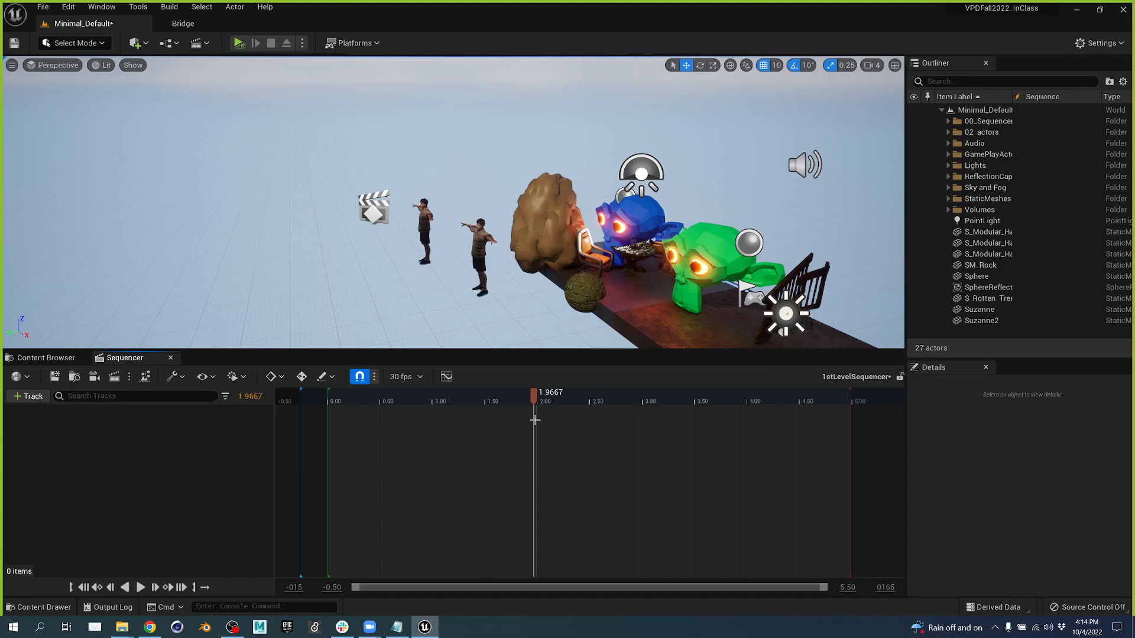
left_click_drag(534, 394, 582, 404)
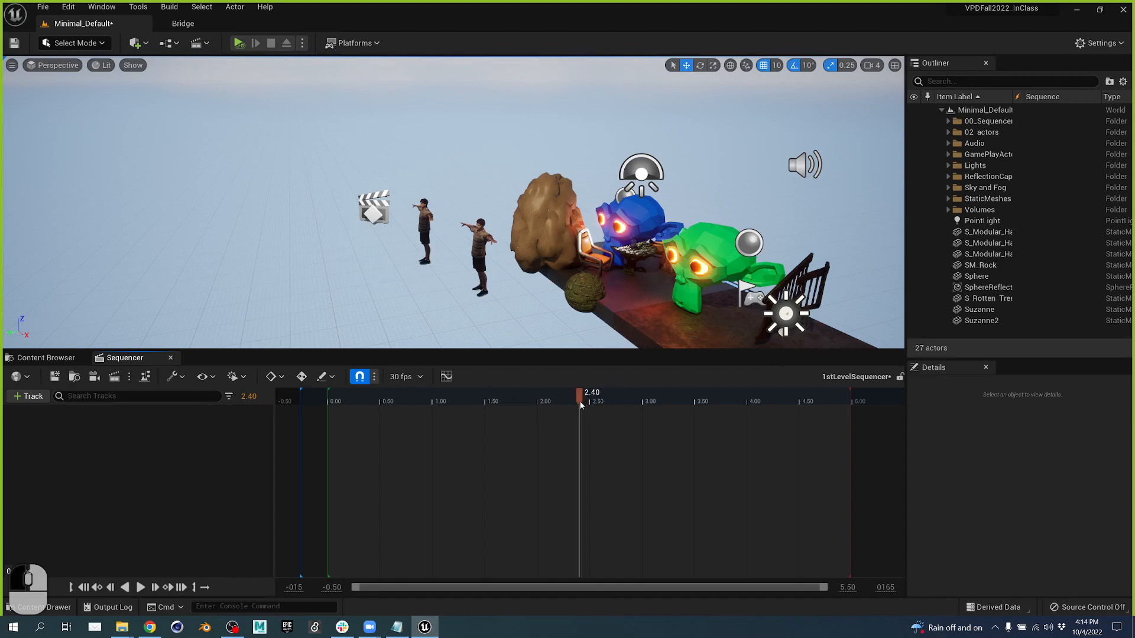
left_click(373, 377)
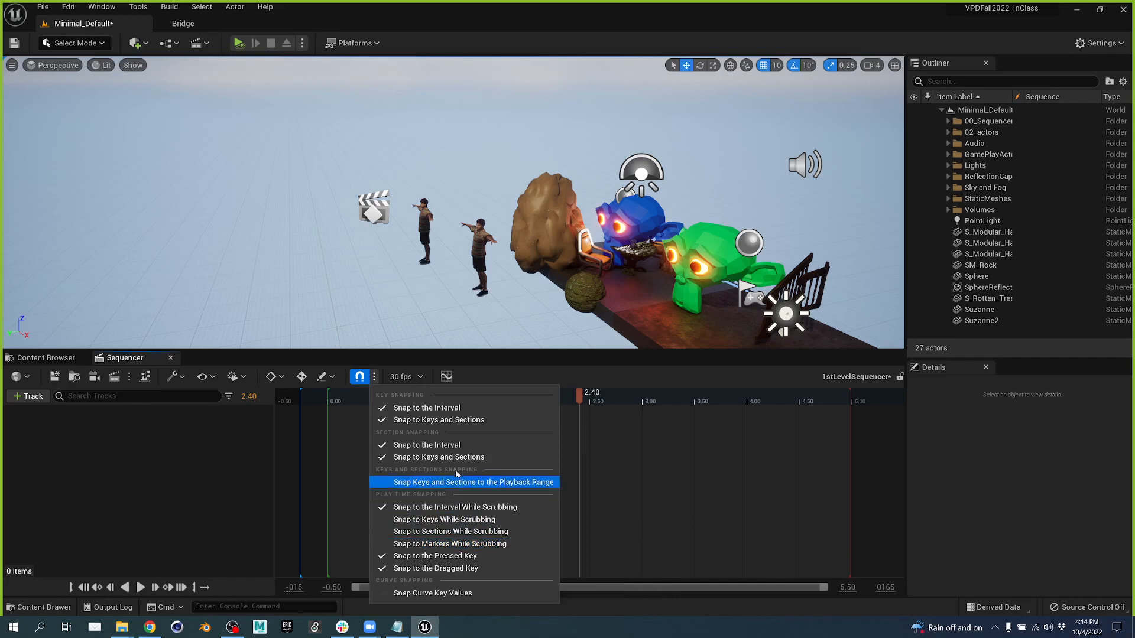
left_click(468, 377)
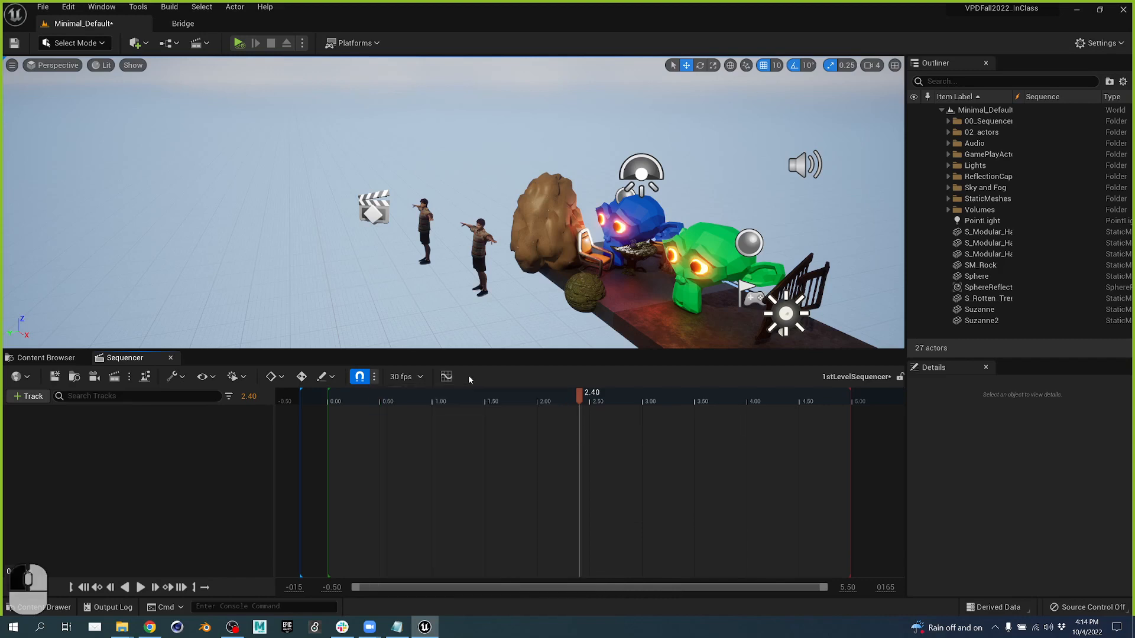
- Try showing the sequence time as NDF Timecode while scrubbing, and switch the display back to seconds
left_click(414, 380)
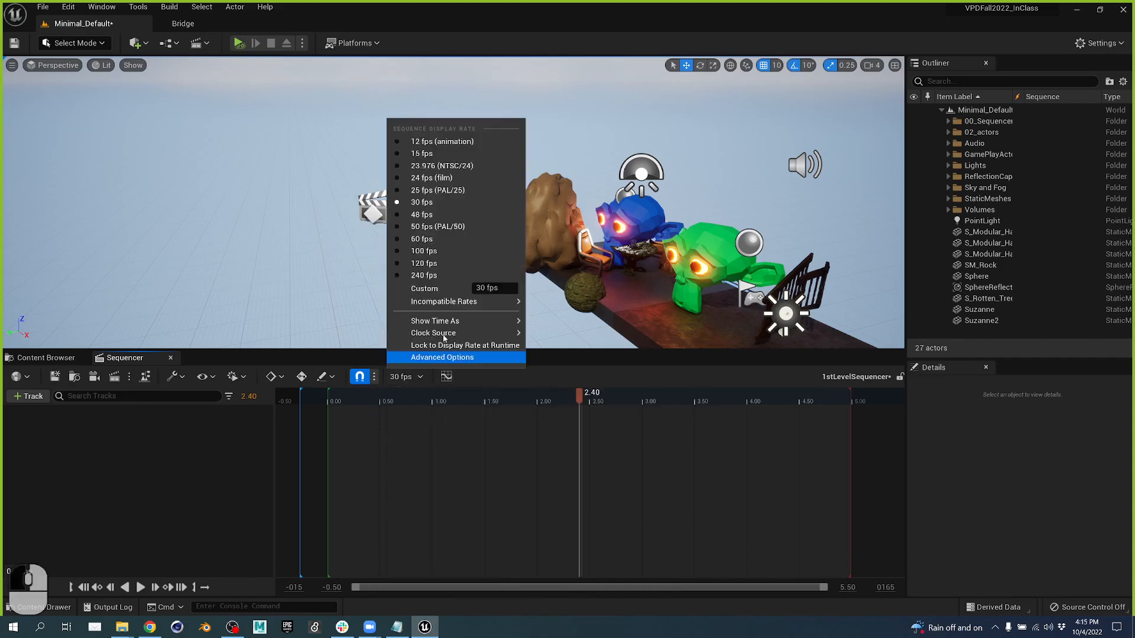
mouse_move(447, 322)
left_click(579, 325)
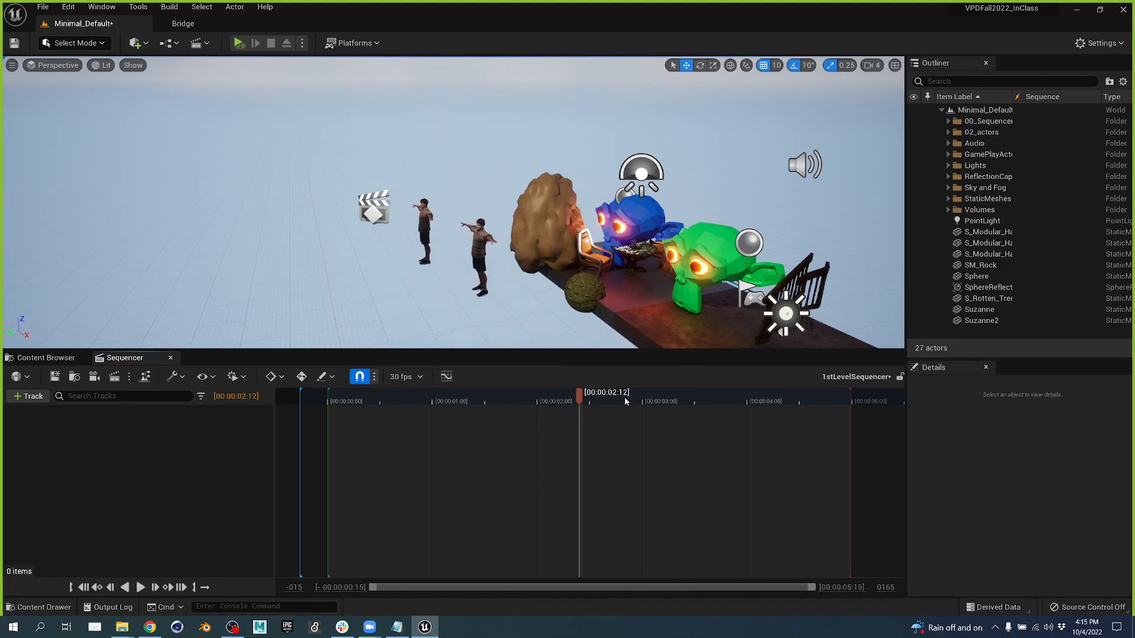
left_click_drag(624, 396, 656, 395)
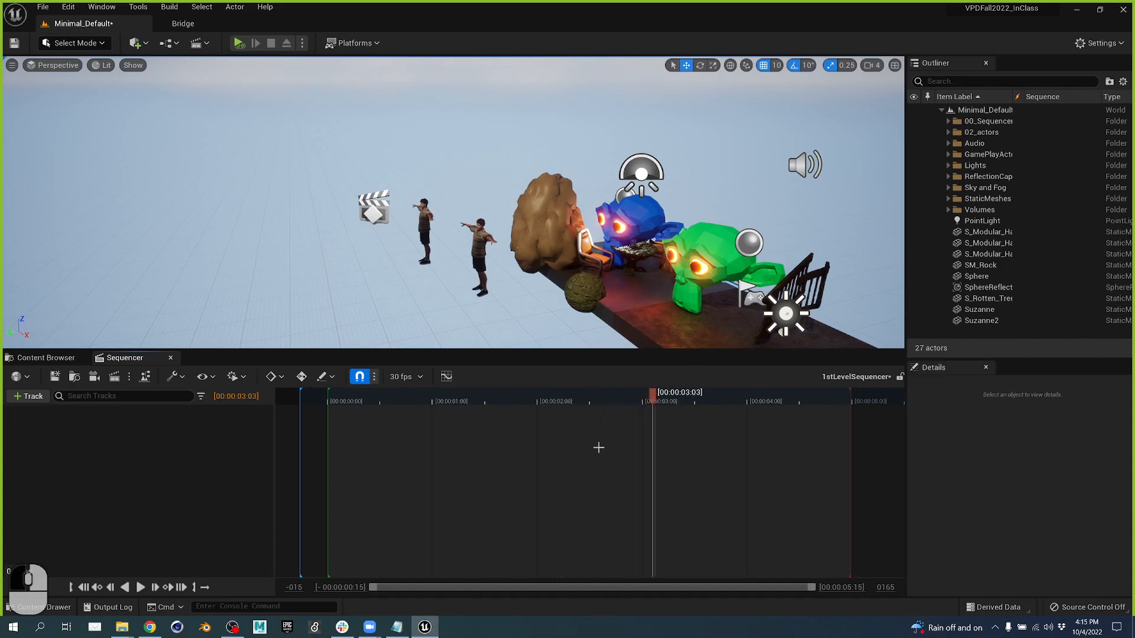
left_click(405, 376)
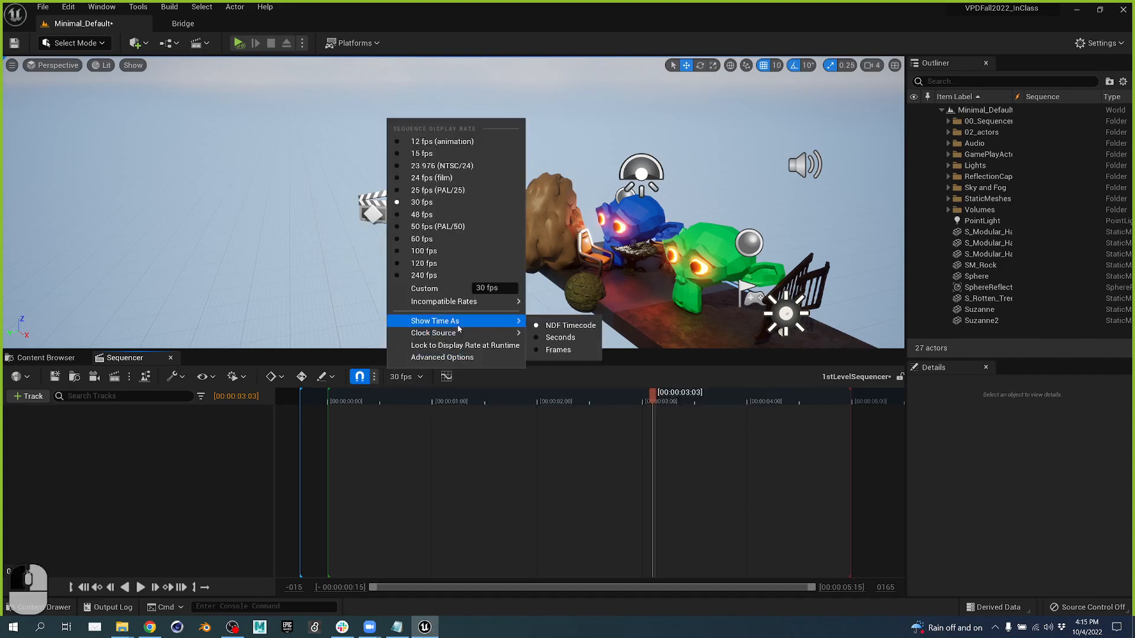
left_click(570, 338)
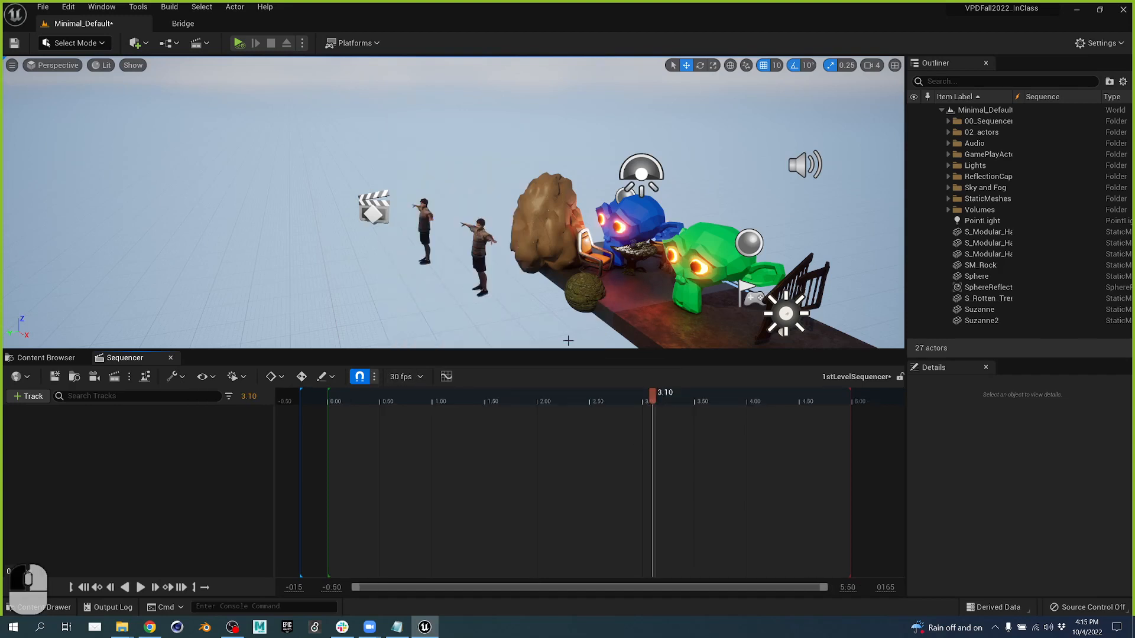
- Play the sequence from 0.20 seconds and return the playhead to 0.00
left_click_drag(598, 394, 351, 425)
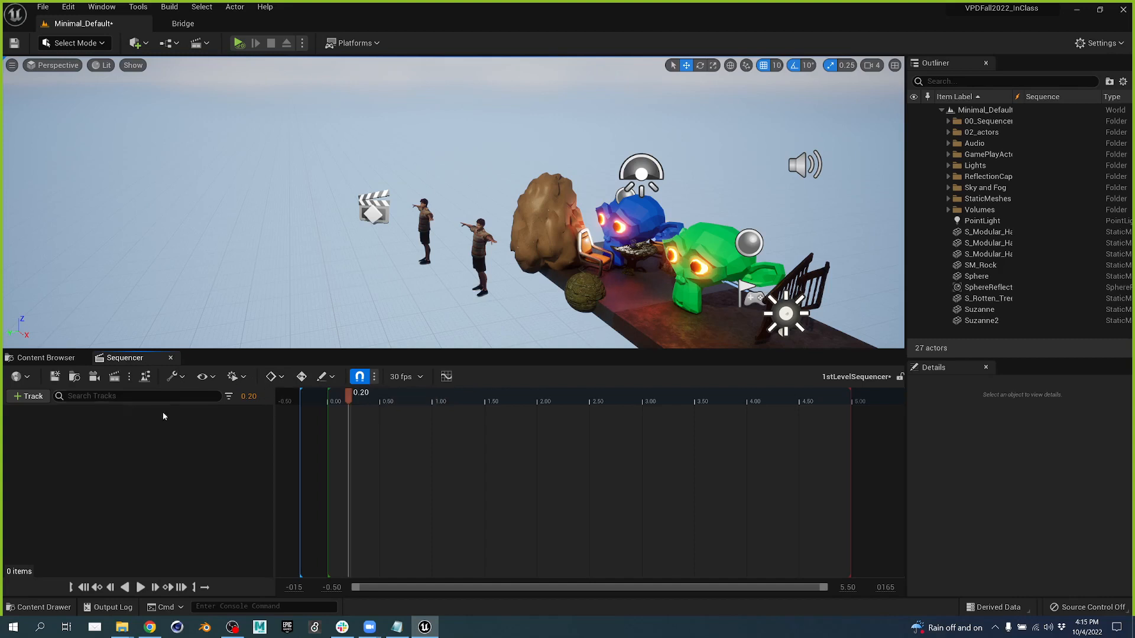
left_click(141, 588)
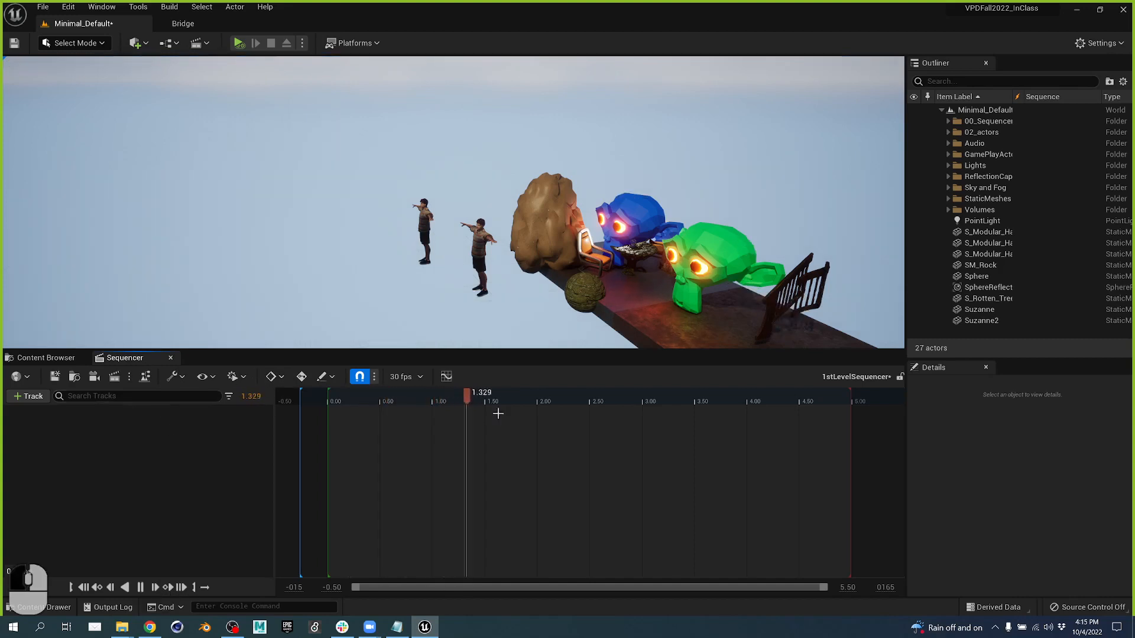
left_click_drag(593, 393, 313, 419)
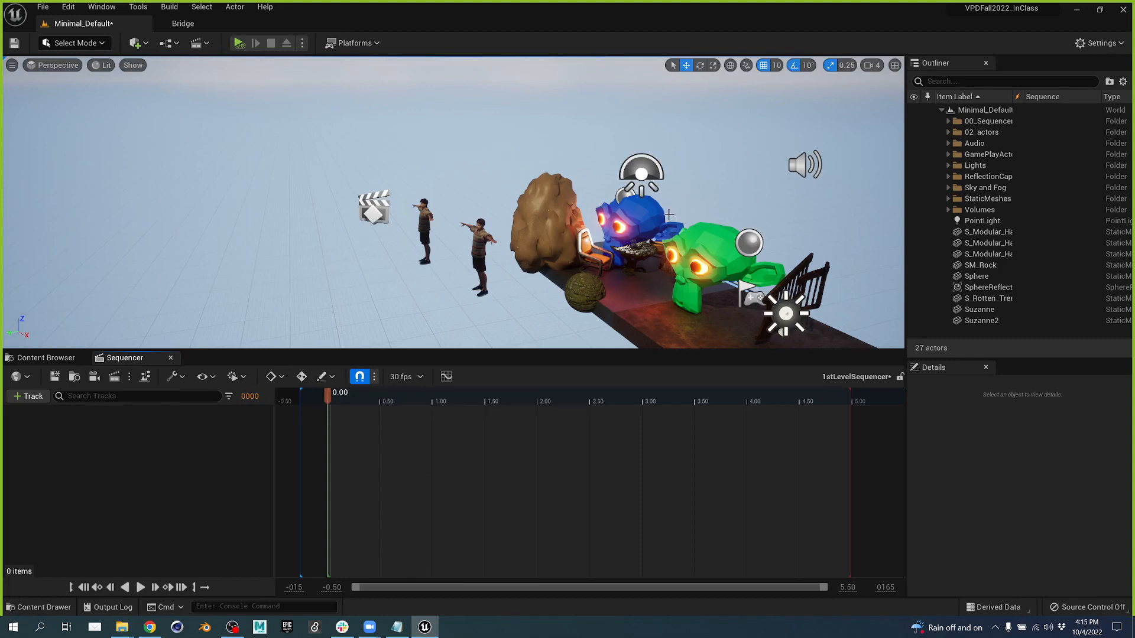
- Move the Suzanne, Suzanne2 and SM_Rock actors into the 02_actors folder in the Outliner
left_click(648, 212)
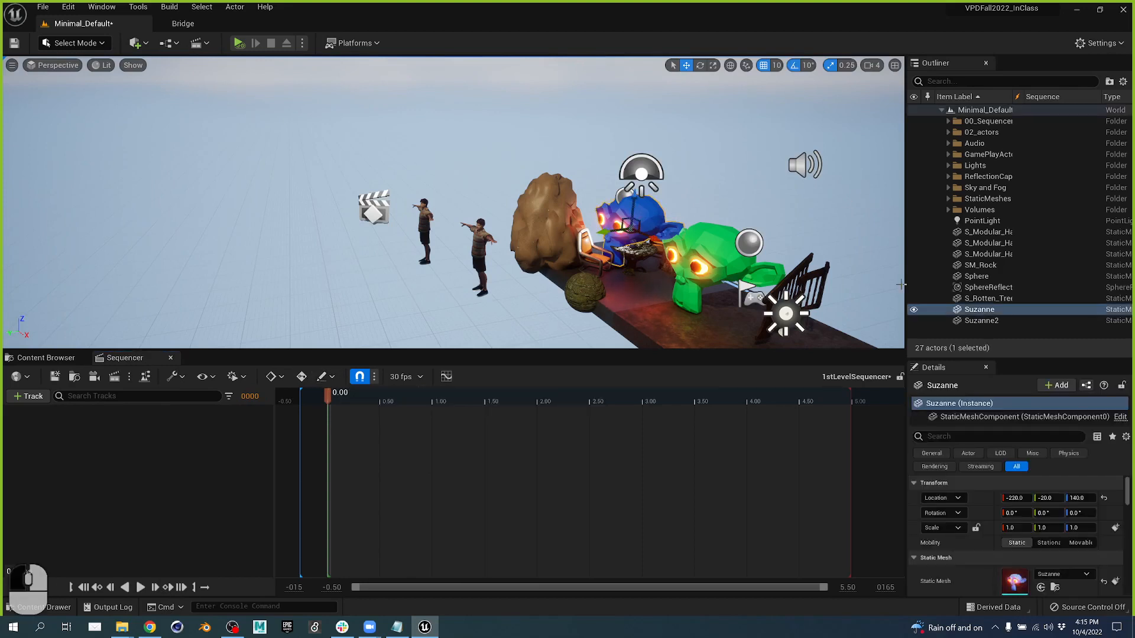
left_click(988, 320, "shift")
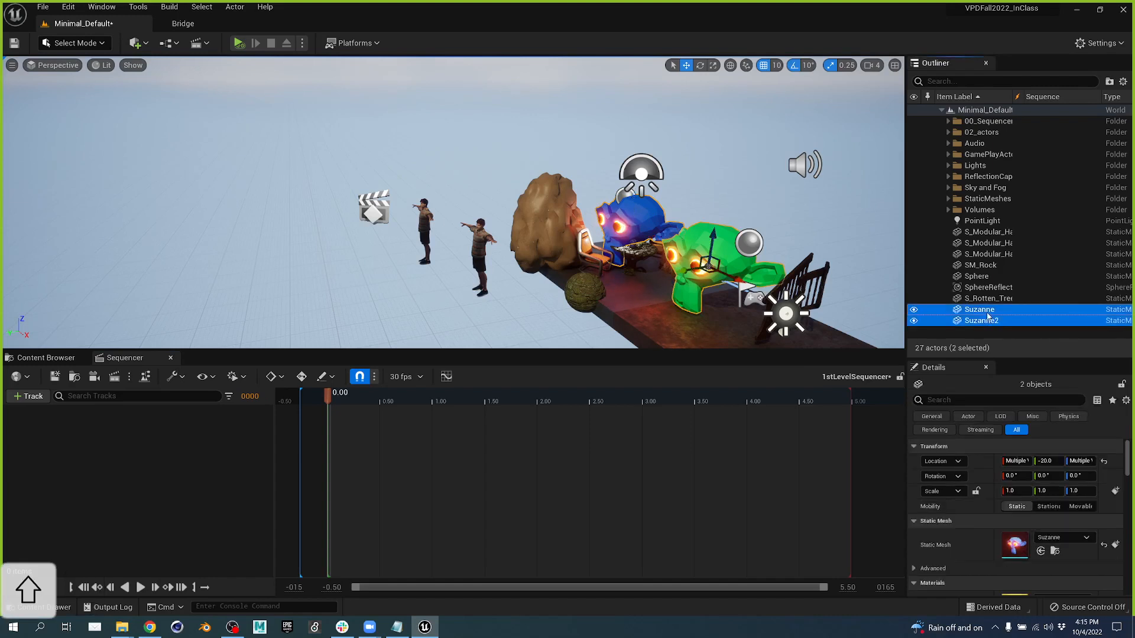
left_click_drag(986, 316, 979, 136)
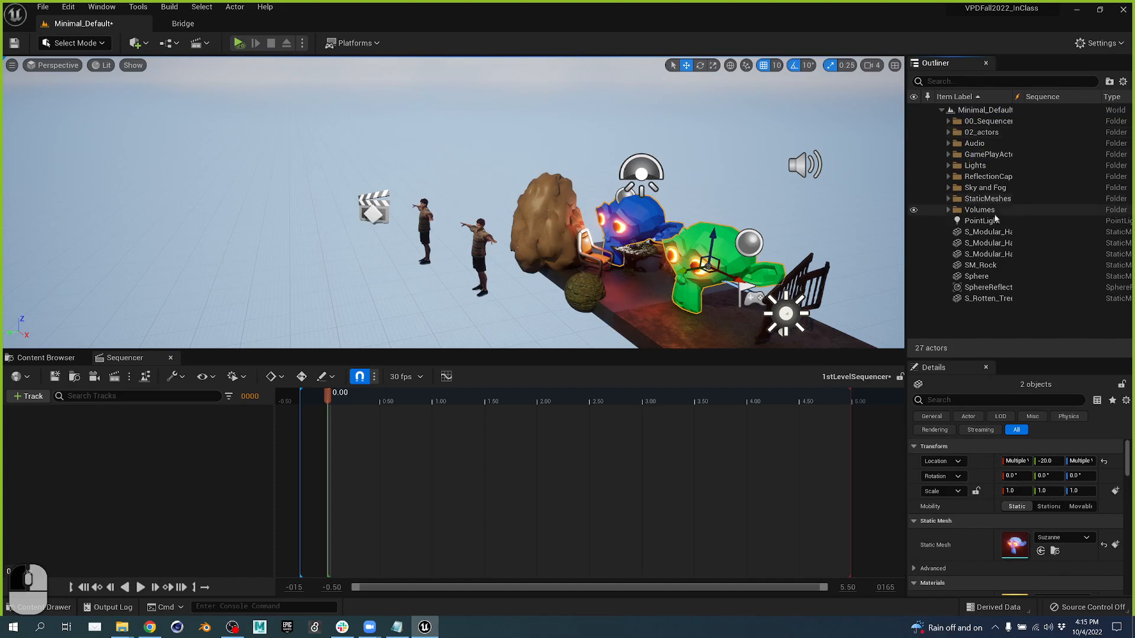
left_click(996, 265)
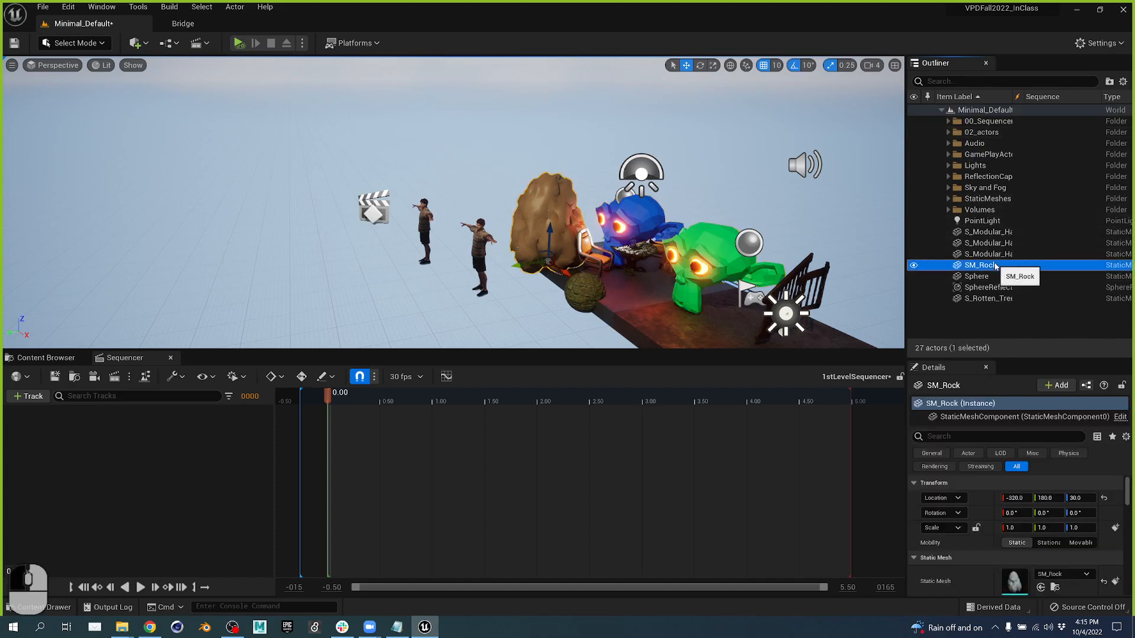
right_click(996, 266)
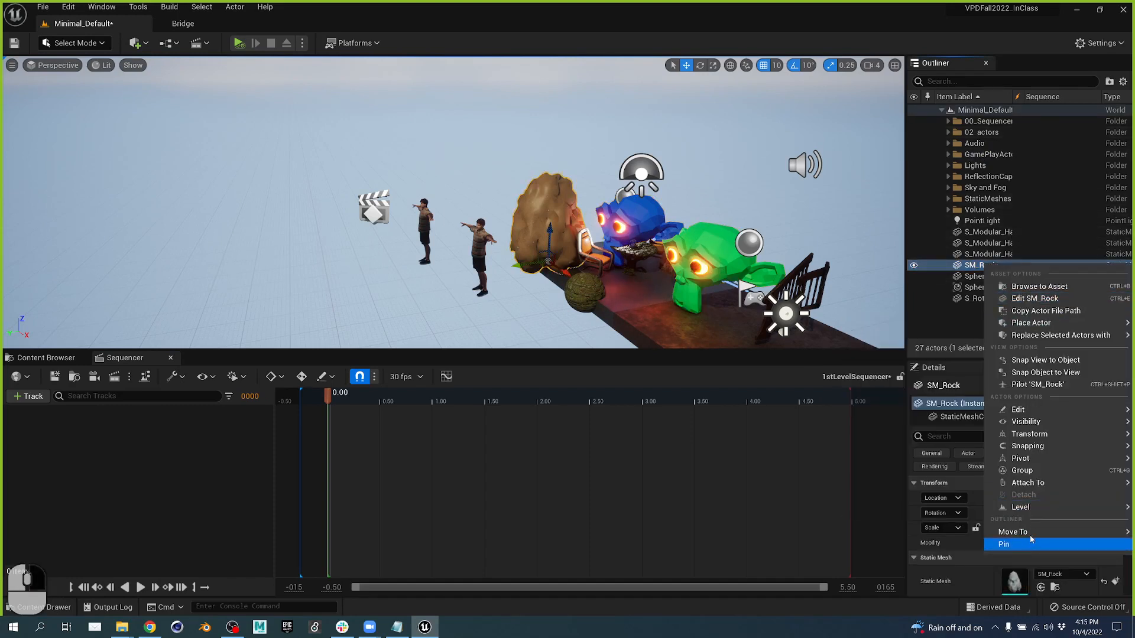
mouse_move(1030, 531)
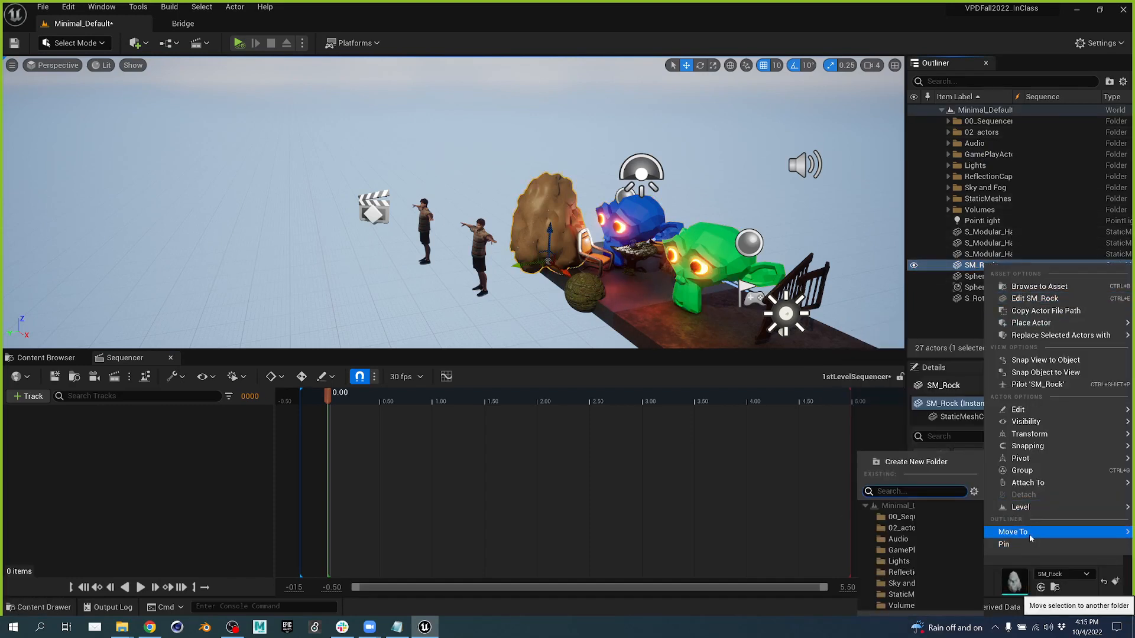
left_click(910, 529)
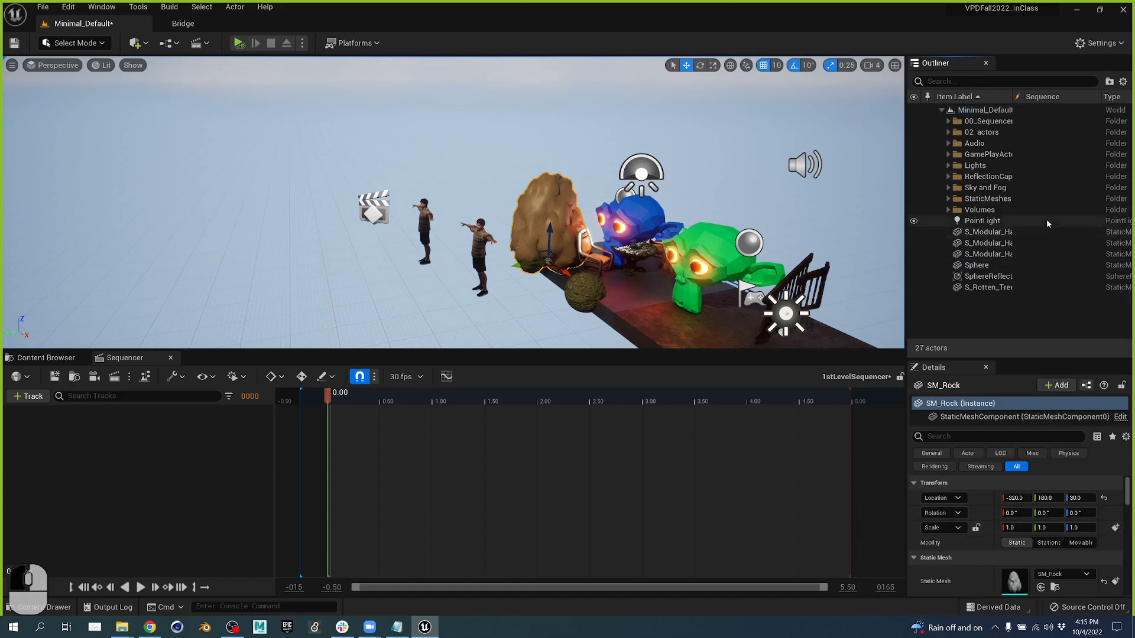
- Expand the 02_actors folder and add SM_Rock, Suzanne and Suzanne2 to the 1stLevelSequencer sequence as tracks
left_click(948, 132)
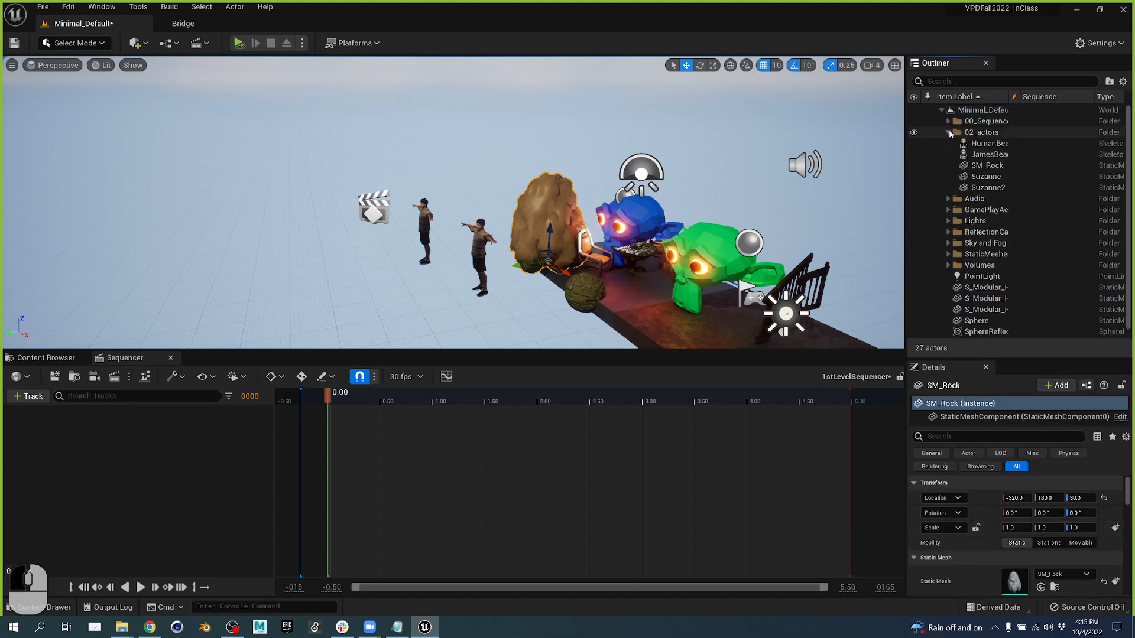
left_click(988, 143)
left_click(988, 166)
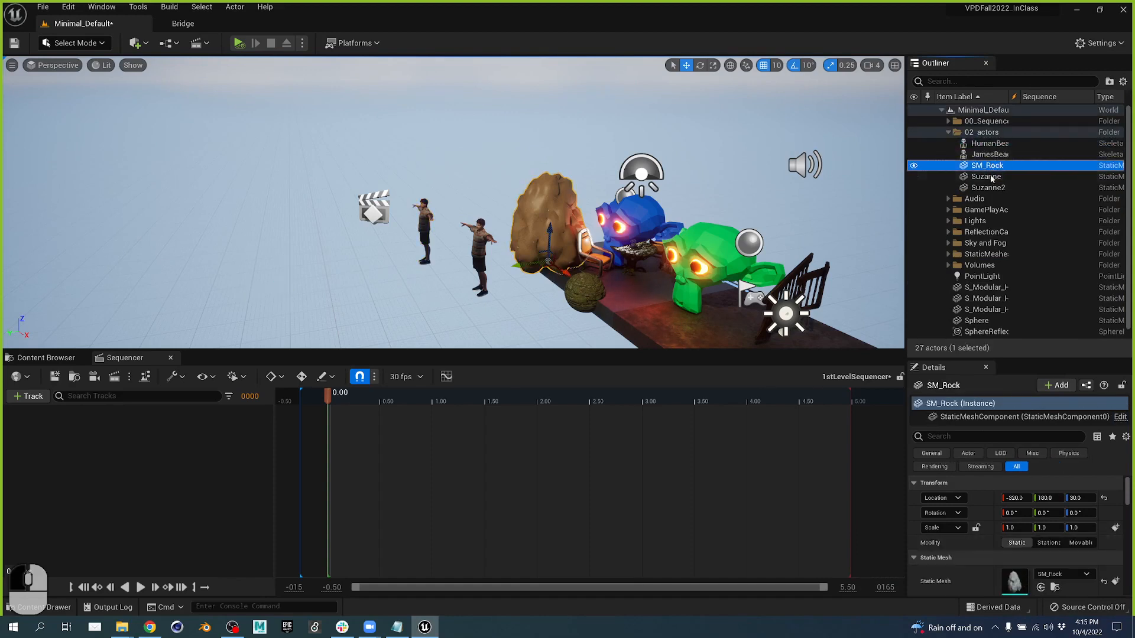
left_click(985, 189, "shift")
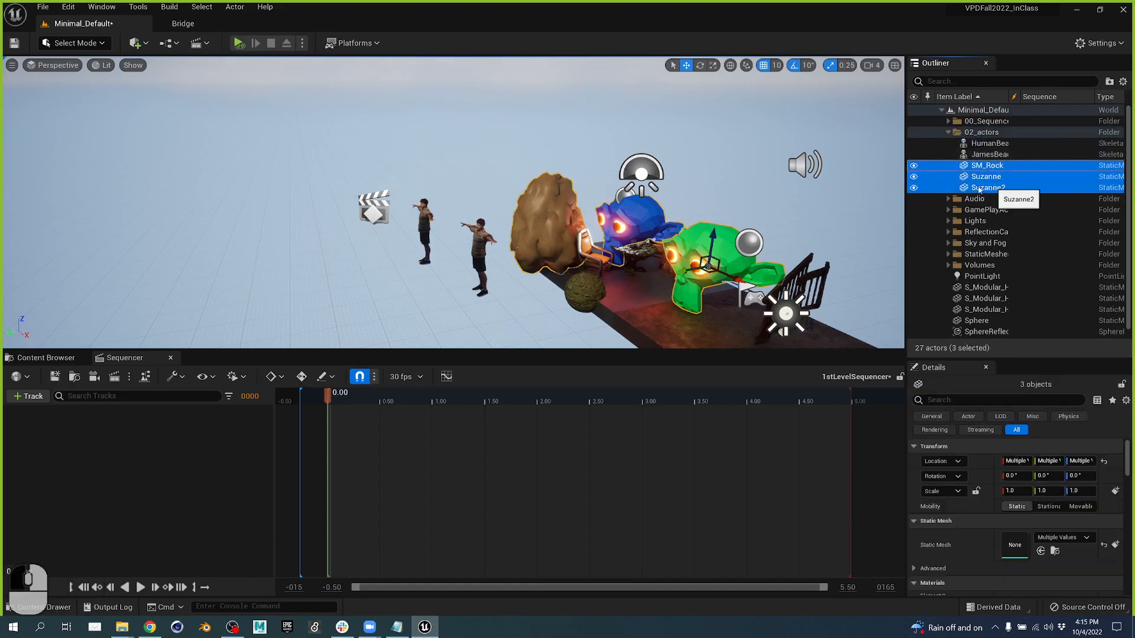
left_click_drag(979, 189, 197, 436)
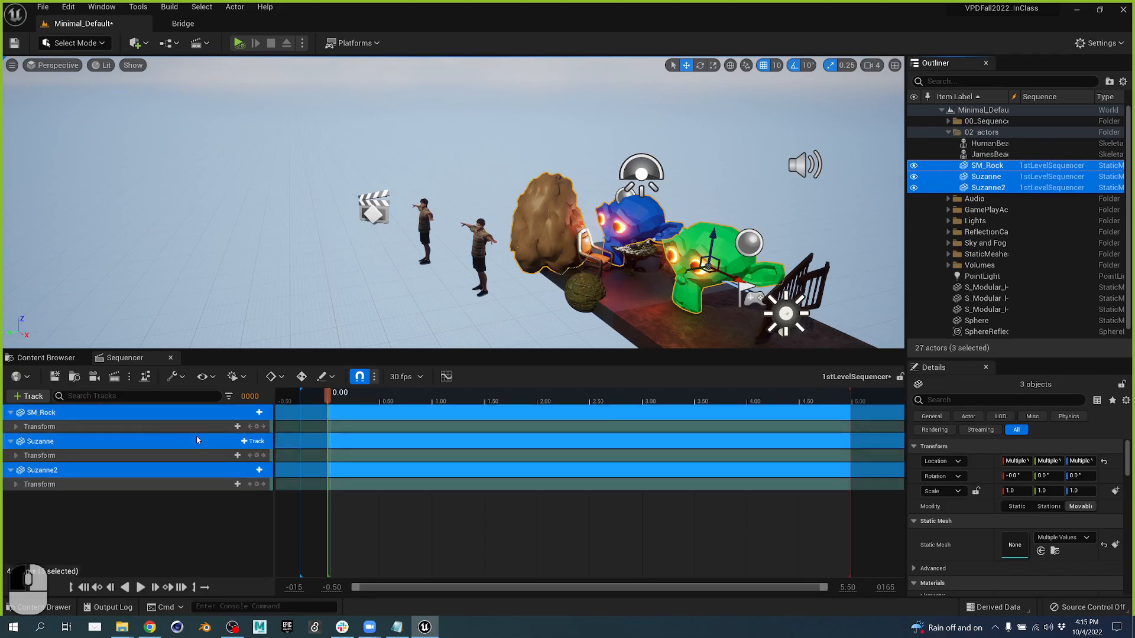
- Browse the actors available for adding to the sequence without adding one, and clear the current actor selection
left_click(29, 396)
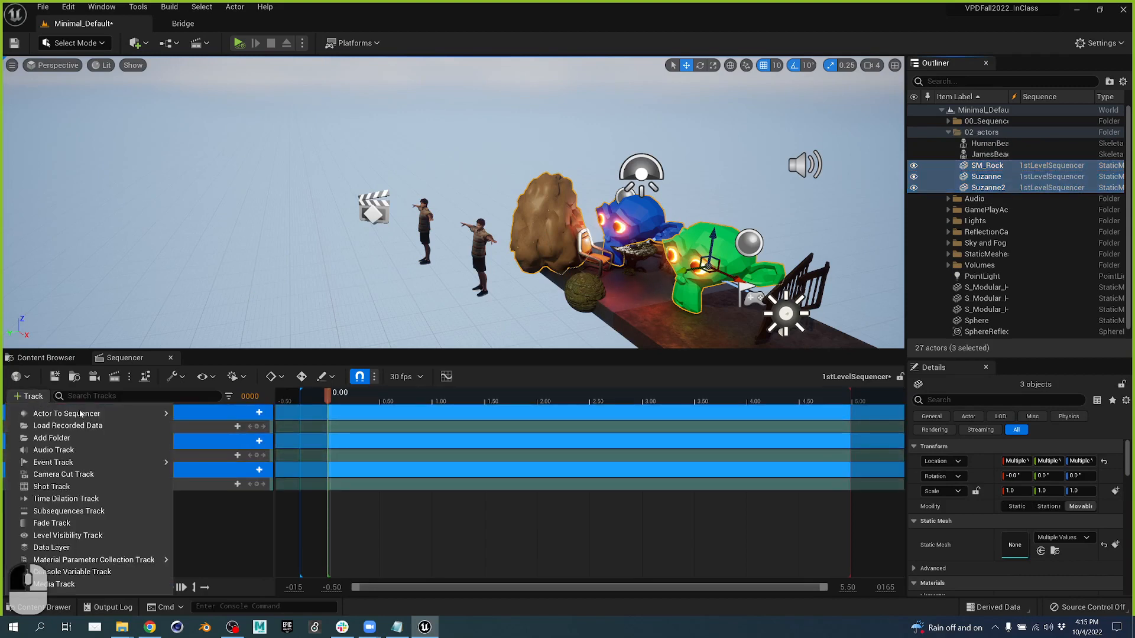
mouse_move(81, 413)
scroll(242, 479, "down", 5)
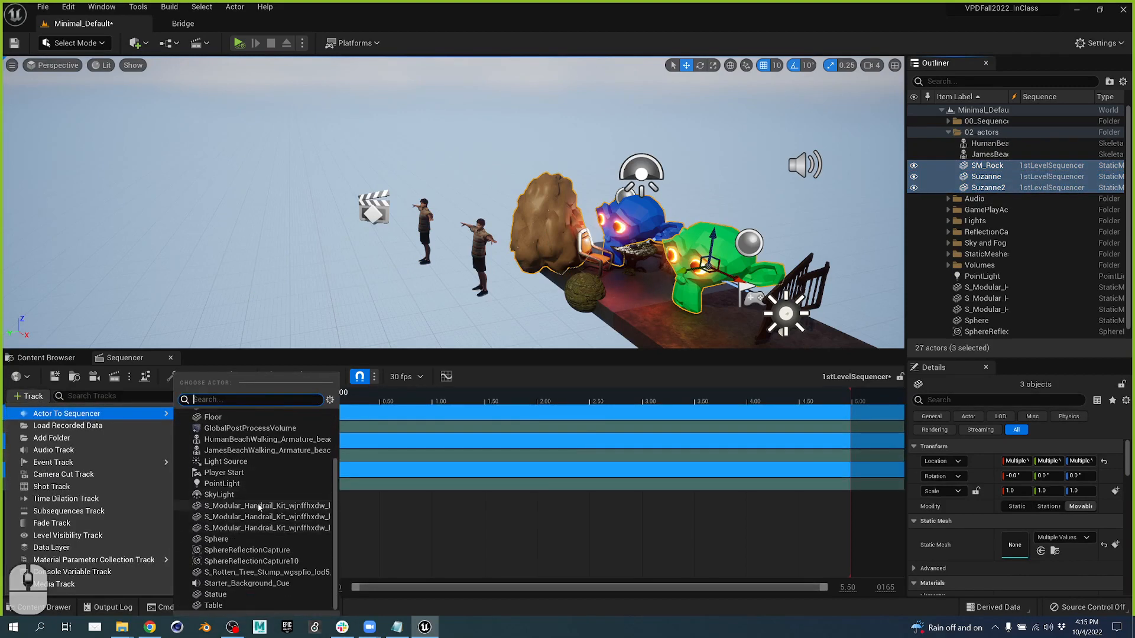
scroll(258, 507, "up", 5)
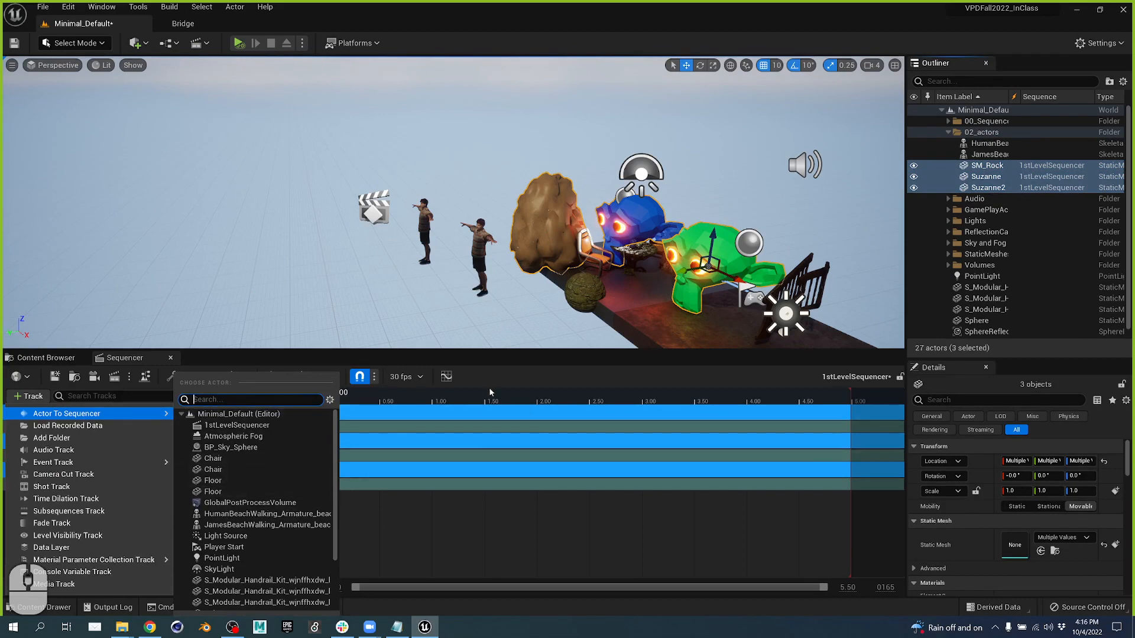
left_click(464, 511)
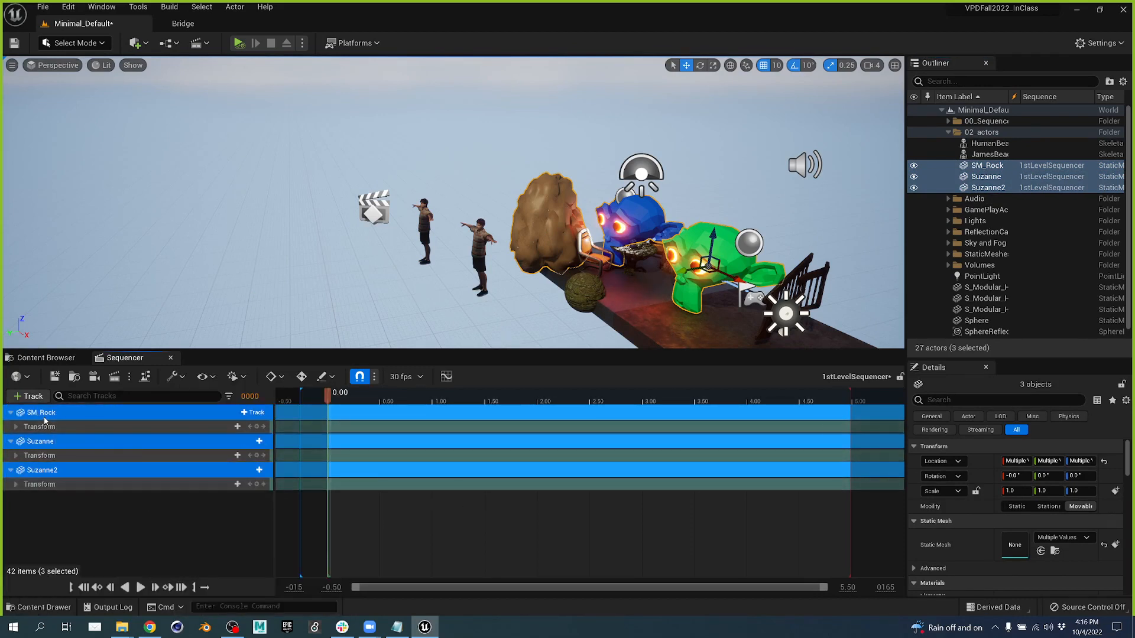
left_click(114, 504)
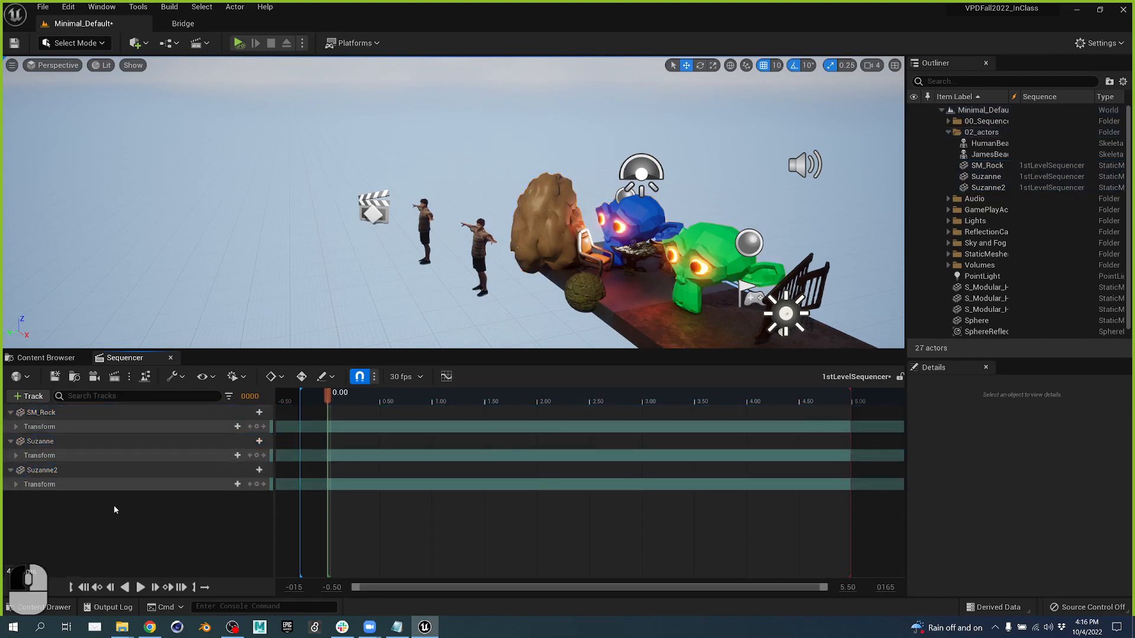
- Expand SM_Rock's Transform track and add transform keys at 0.00 seconds for SM_Rock, Suzanne and Suzanne2
left_click(16, 427)
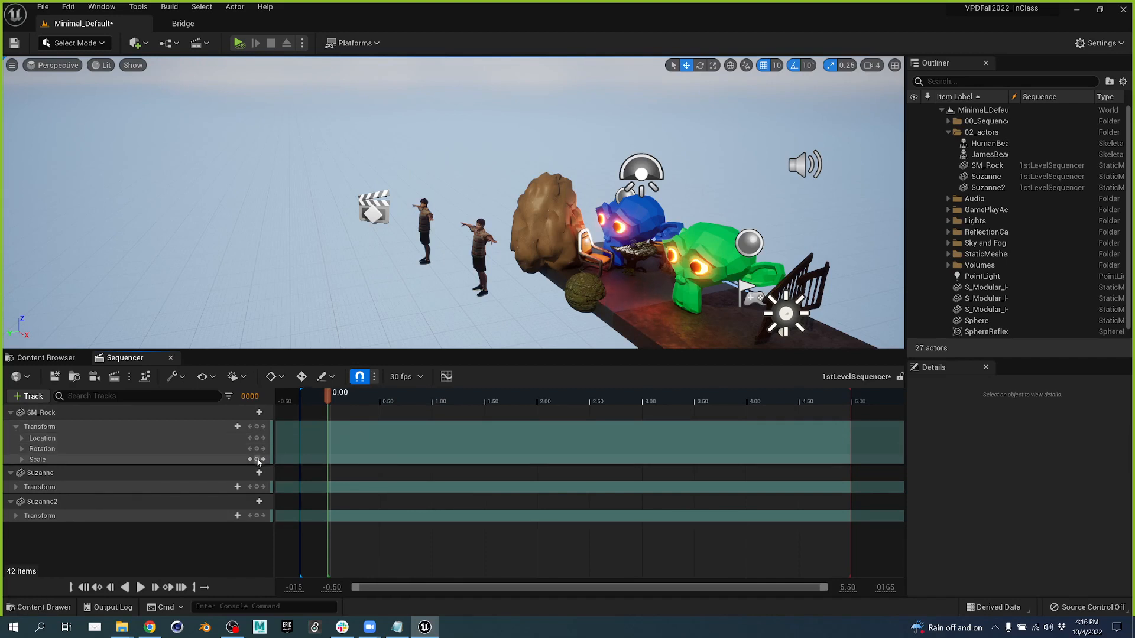
left_click(258, 427)
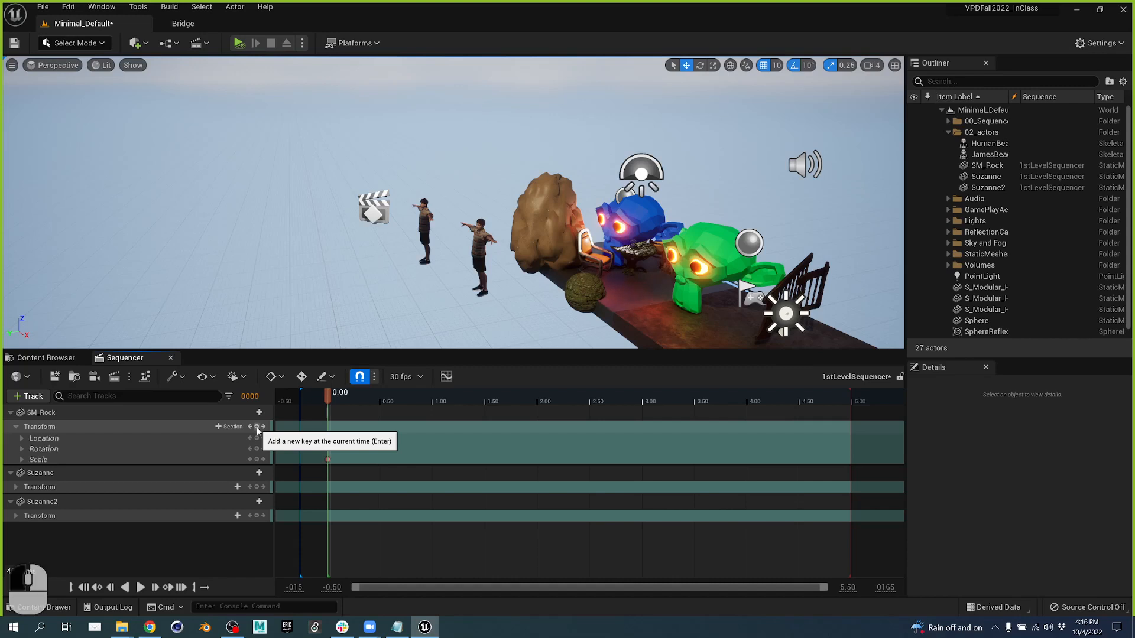
left_click(257, 487)
left_click(258, 516)
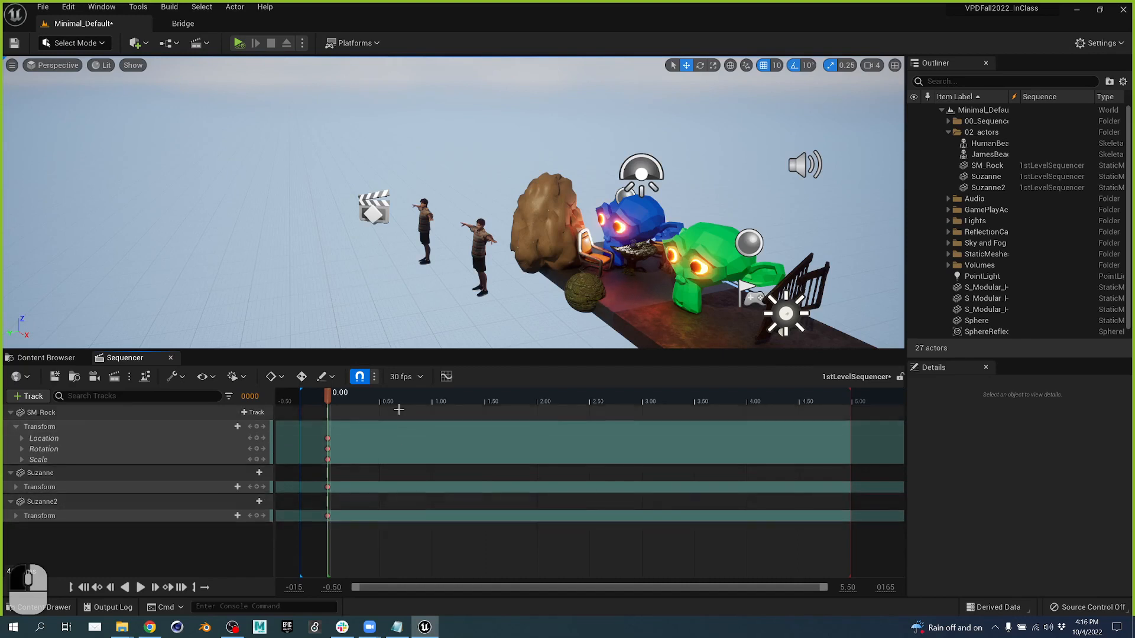
- Set the playhead to 2.50 seconds and raise SM_Rock to a Z location of about 290
left_click_drag(348, 407, 607, 405)
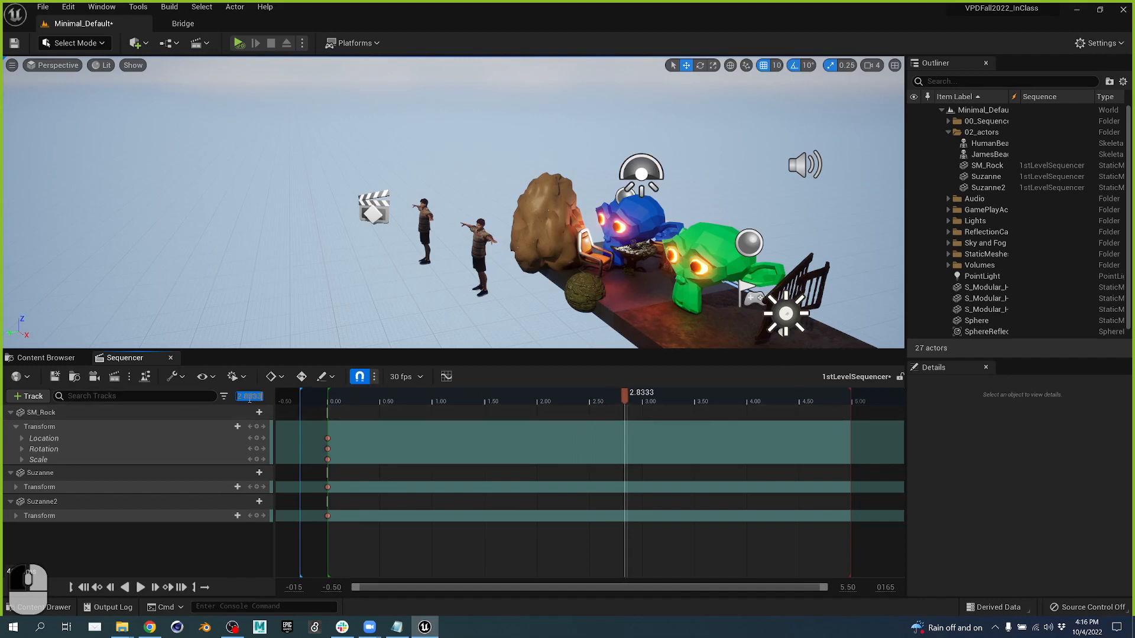
type("2.5")
key("Return")
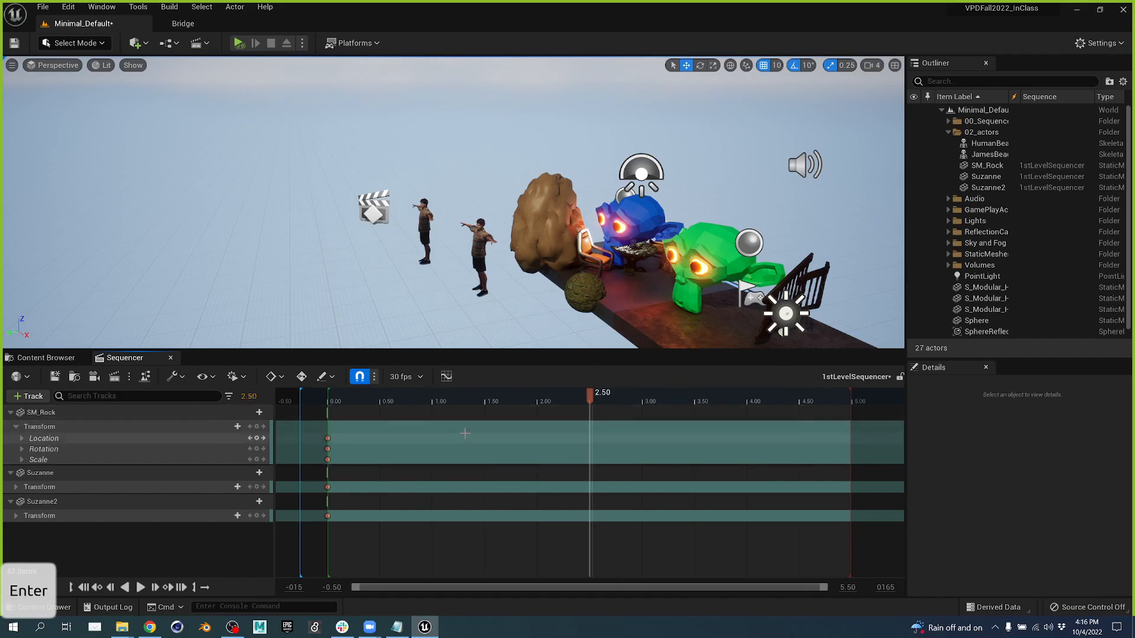
left_click(540, 208)
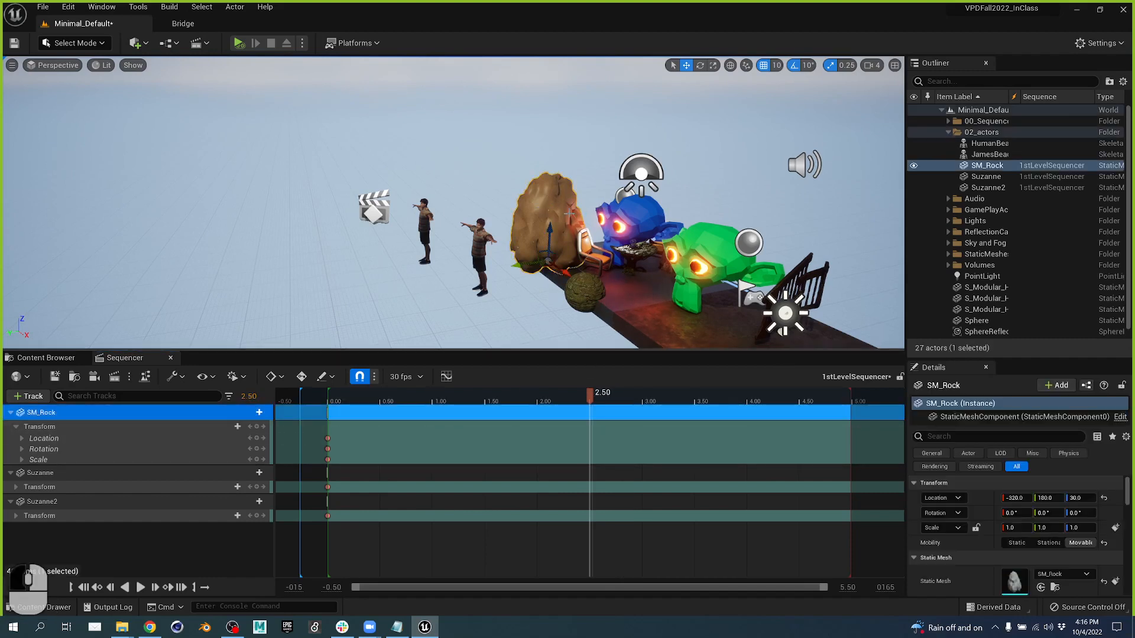
left_click_drag(551, 228, 547, 138)
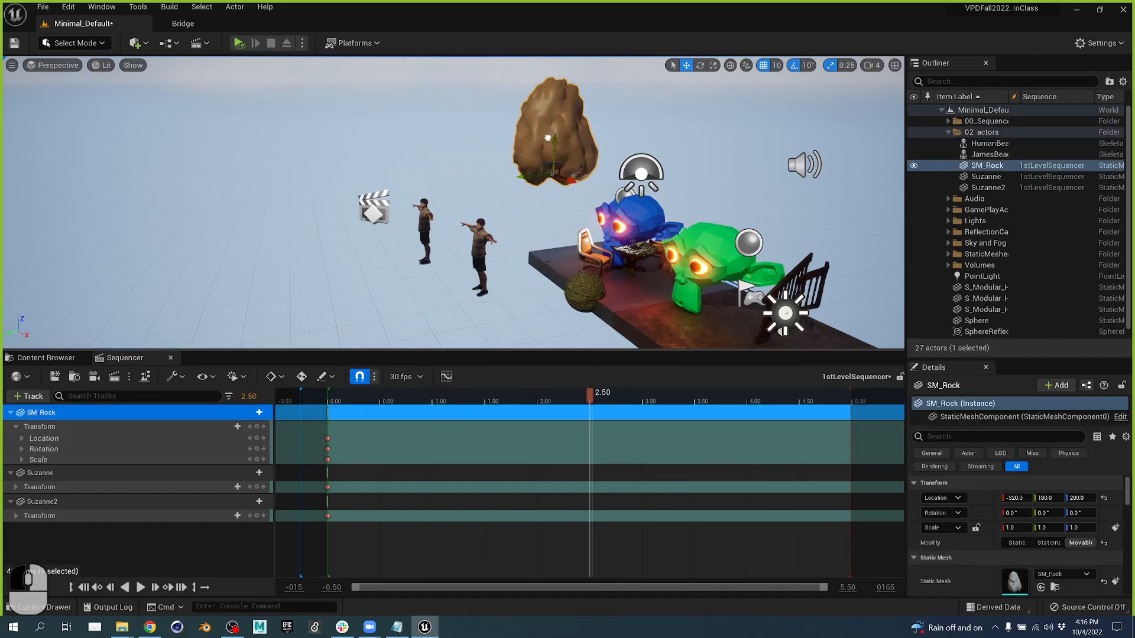
- Use Key Changed mode, enable auto-keying and lower SM_Rock to about Z 270 to key its location at 2.50 seconds
left_click(284, 377)
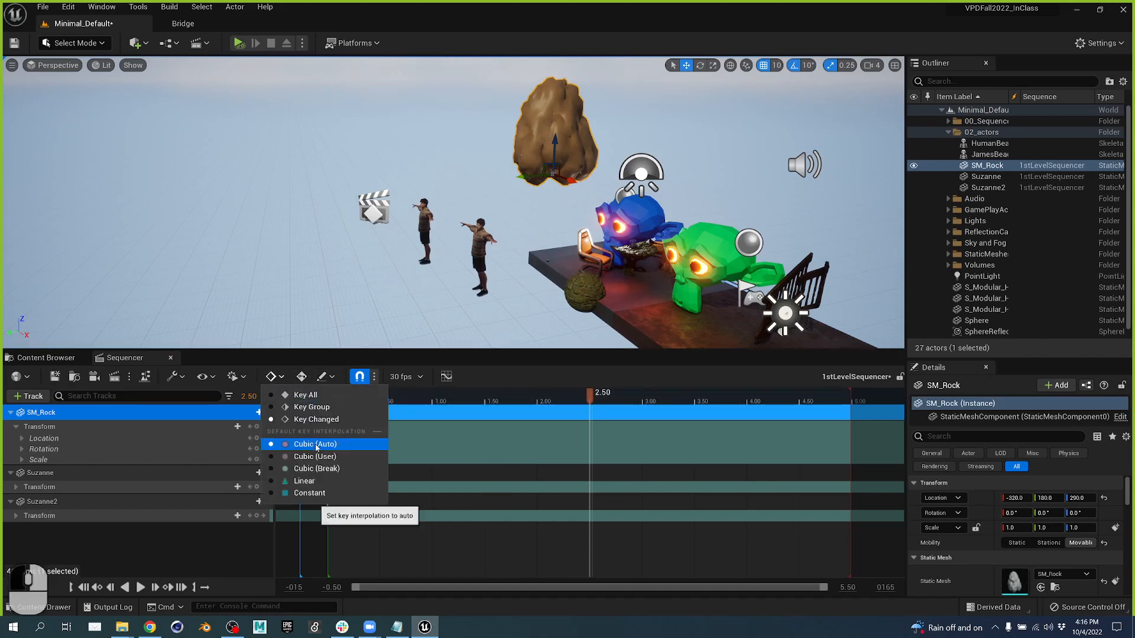
left_click(322, 419)
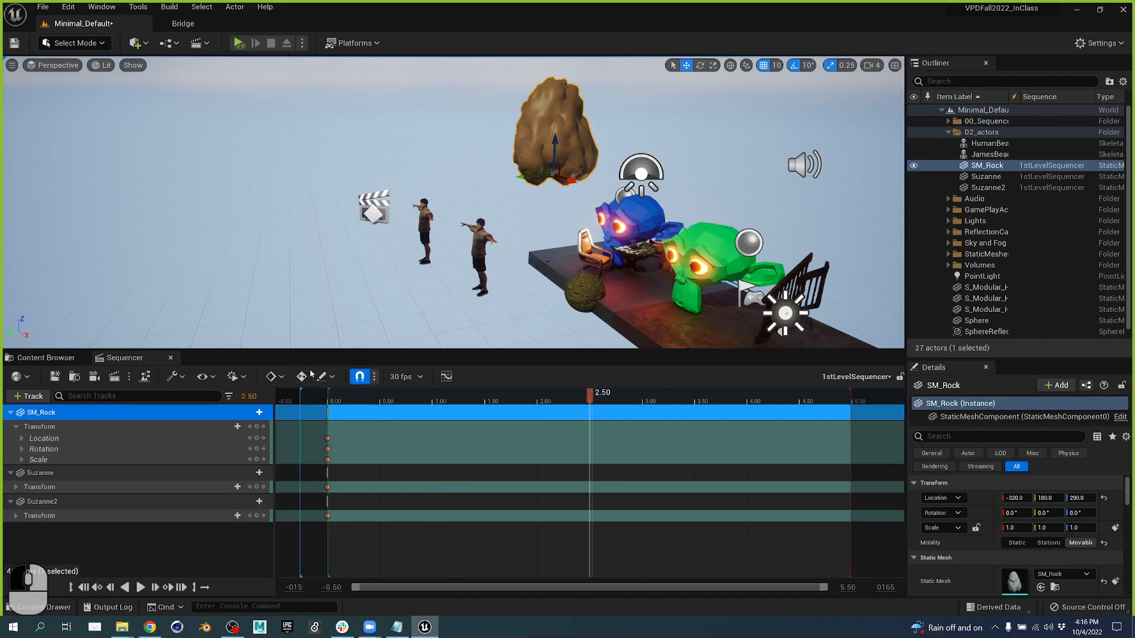
left_click(302, 377)
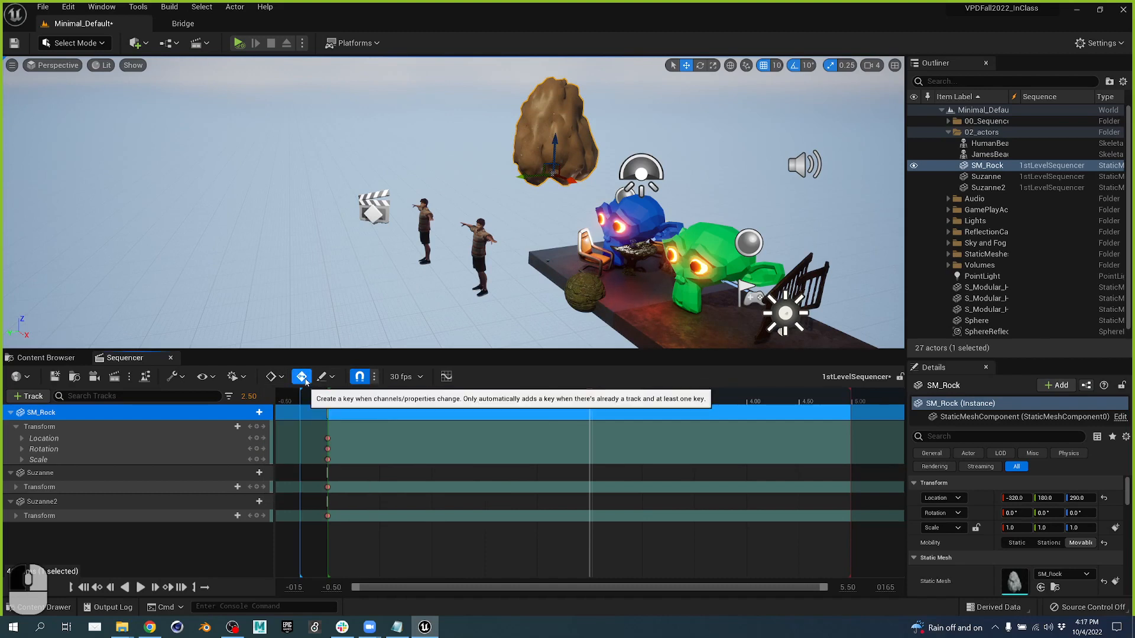
mouse_move(553, 138)
left_mouse_down()
mouse_move(553, 168)
mouse_move(553, 146)
left_mouse_up()
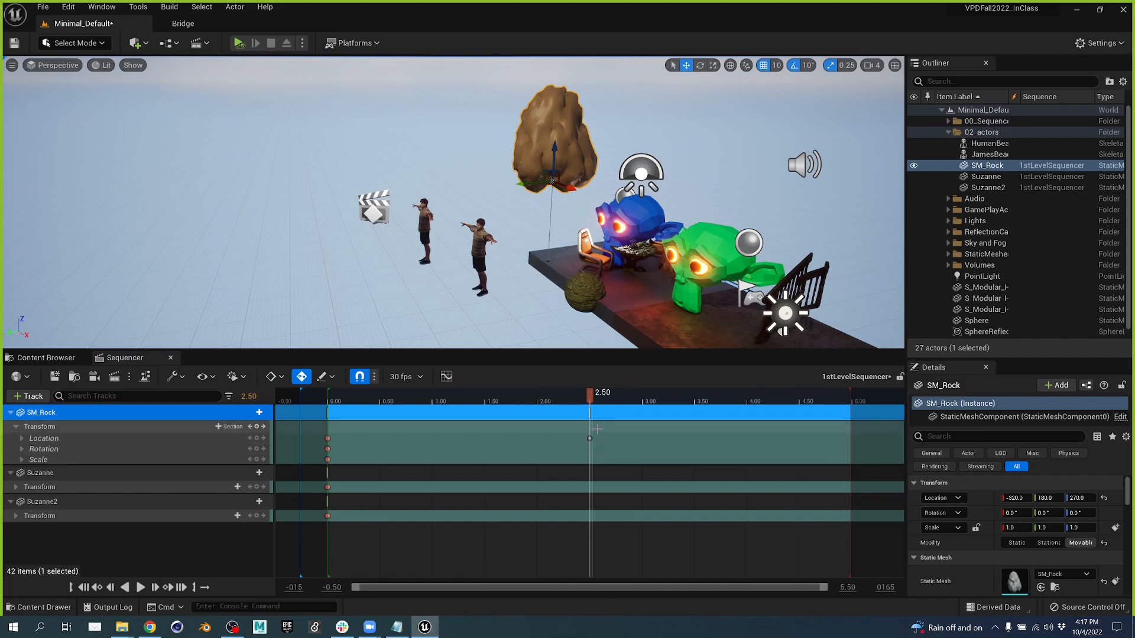
- Raise Suzanne to about Z 390 and Suzanne2 to about Z 380 at 2.50 seconds, auto-keying both transforms
left_click(637, 226)
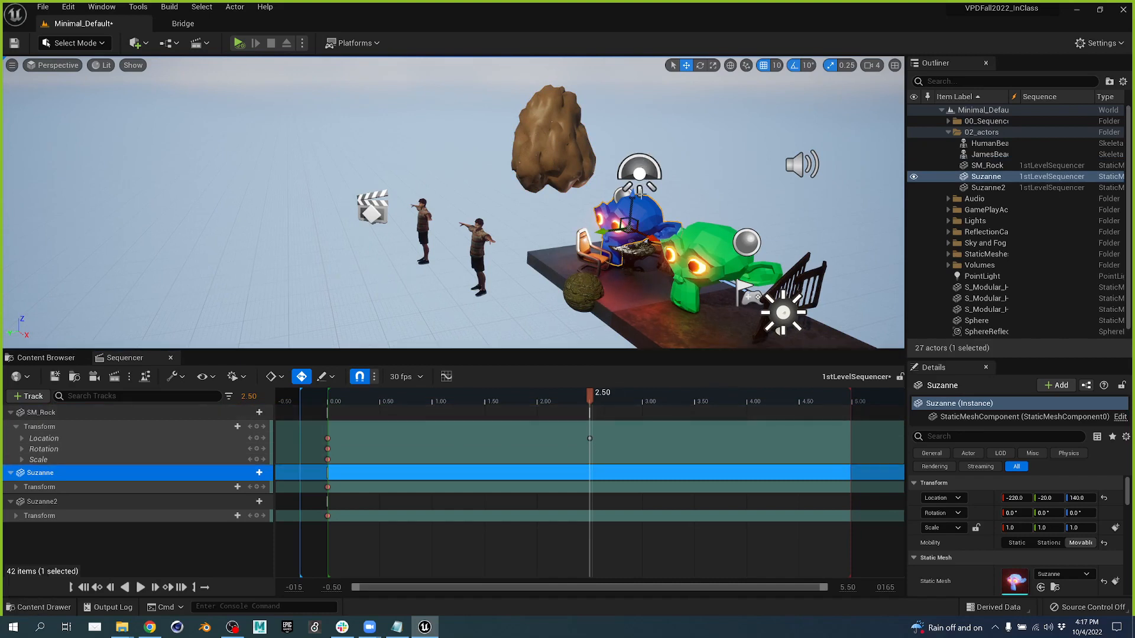
left_click_drag(633, 204, 669, 188)
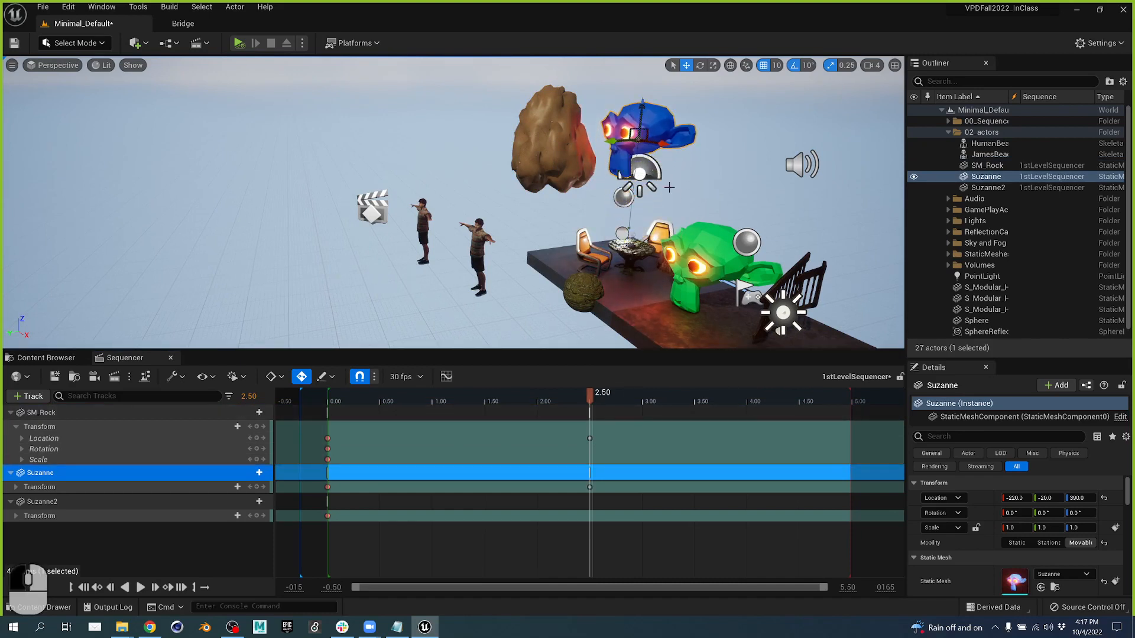
left_click(701, 242)
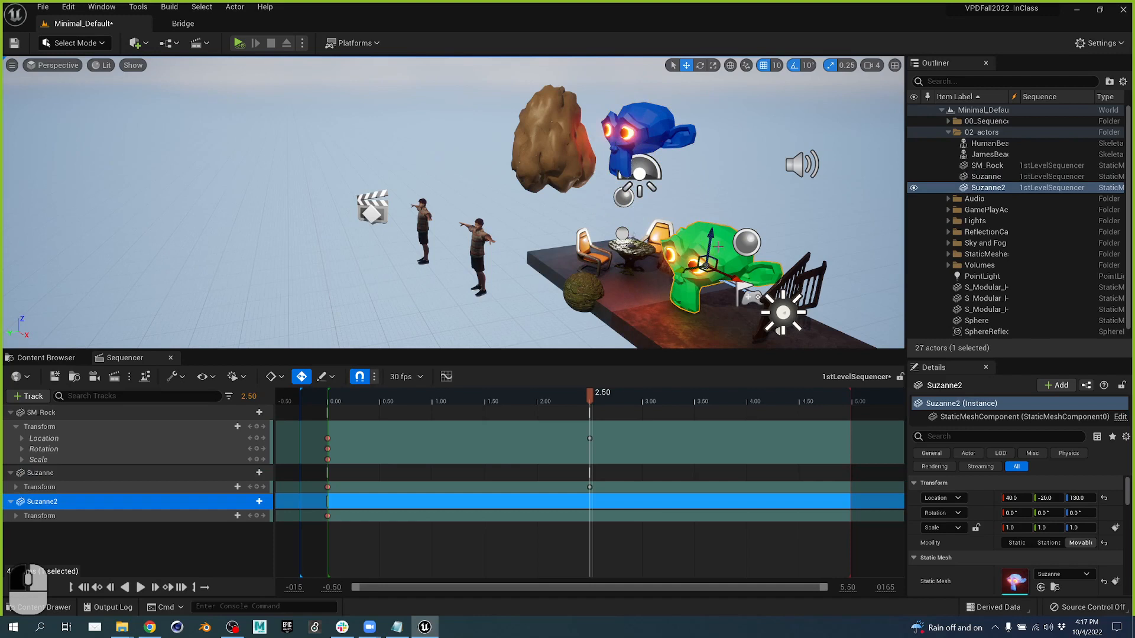
left_click_drag(718, 246, 701, 120)
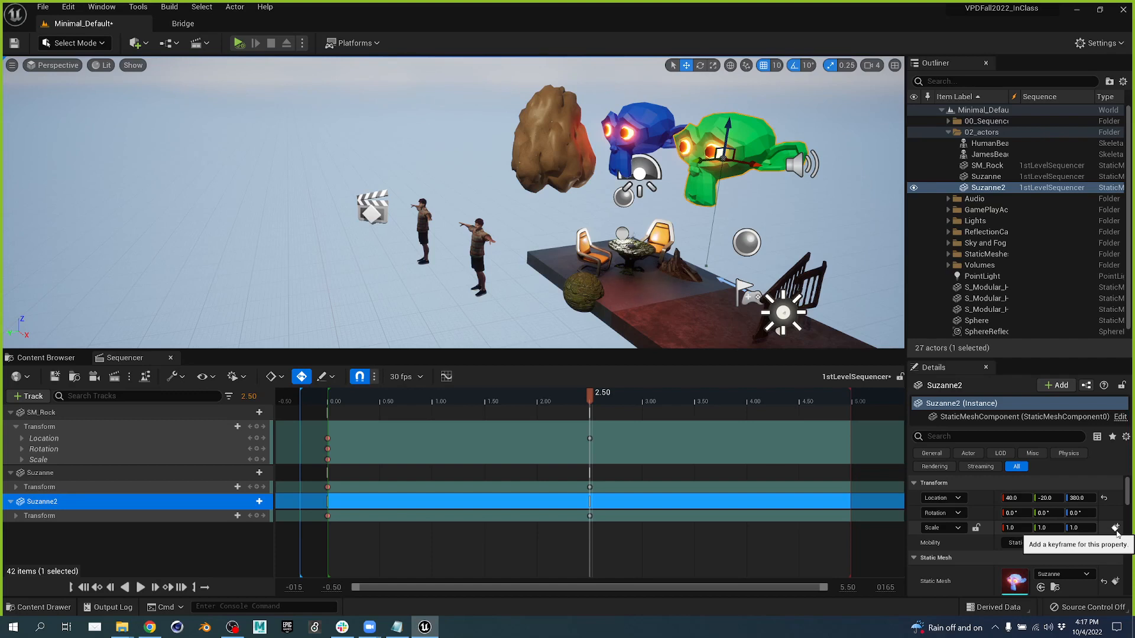
- Add a Simulate Physics track for Suzanne2, keyed on at 2.50 seconds and off at 0.00 seconds
scroll(1066, 541, "down", 5)
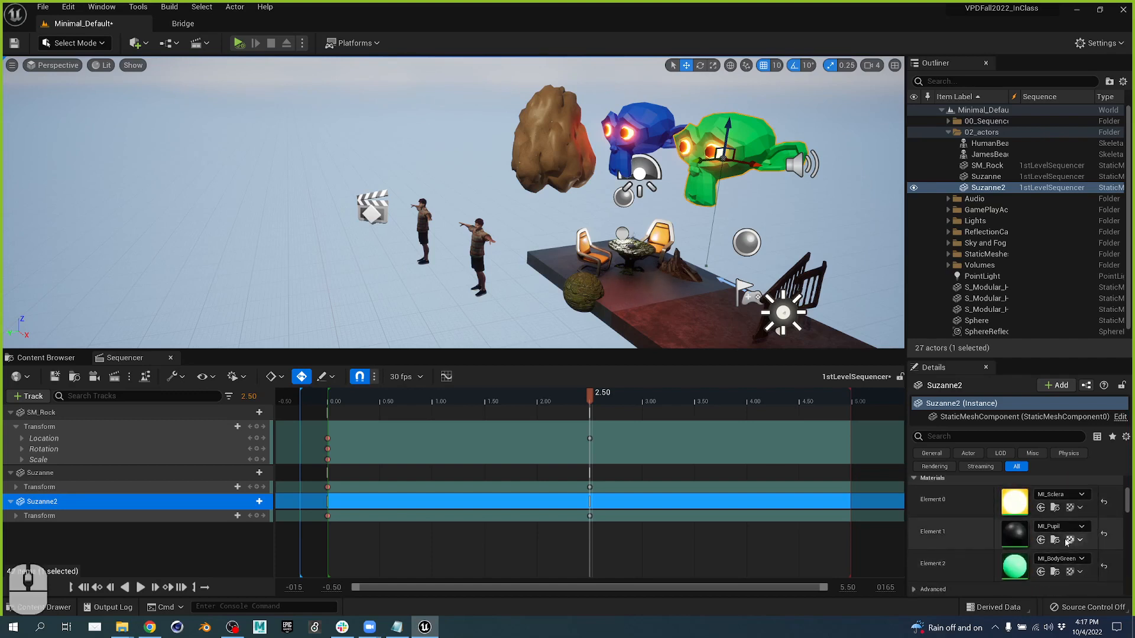
scroll(1067, 541, "down", 6)
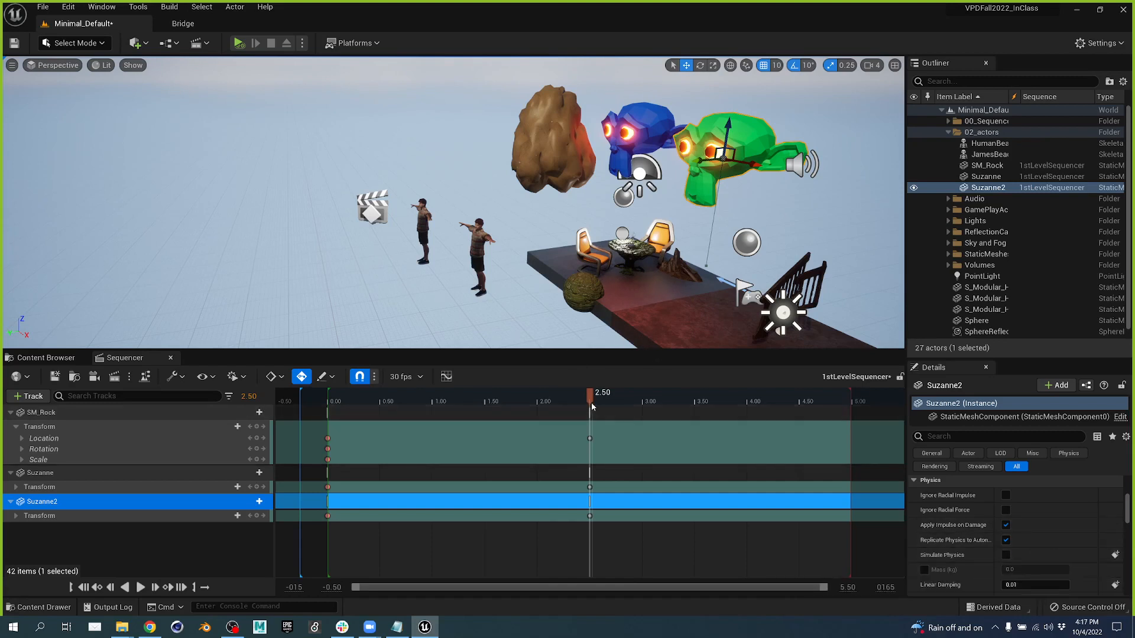
left_click(1115, 555)
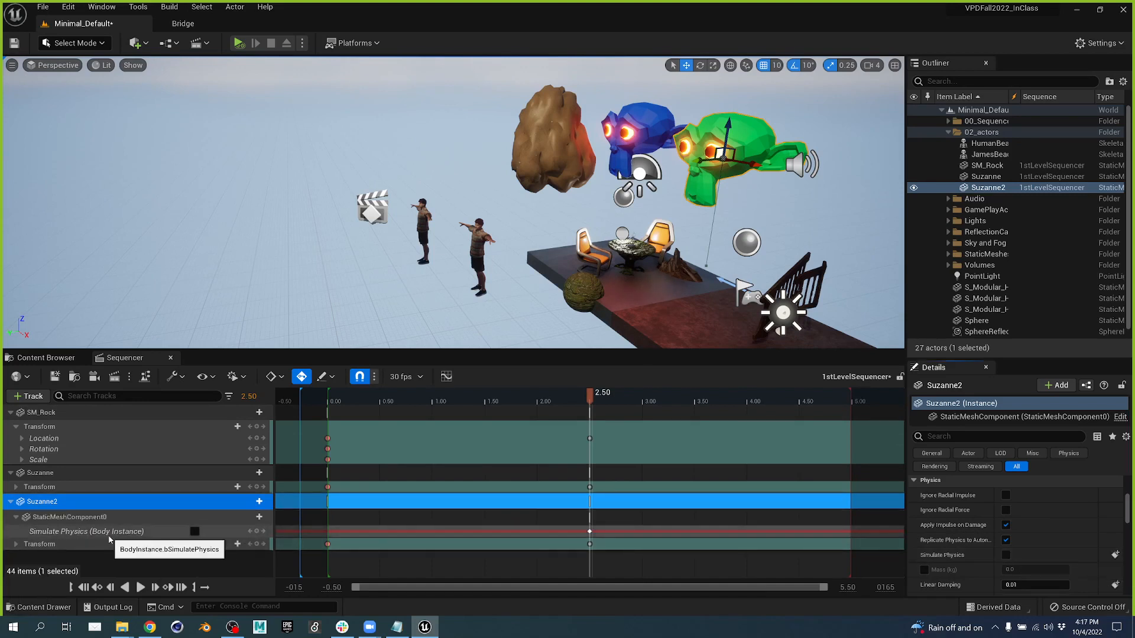
left_click(195, 532)
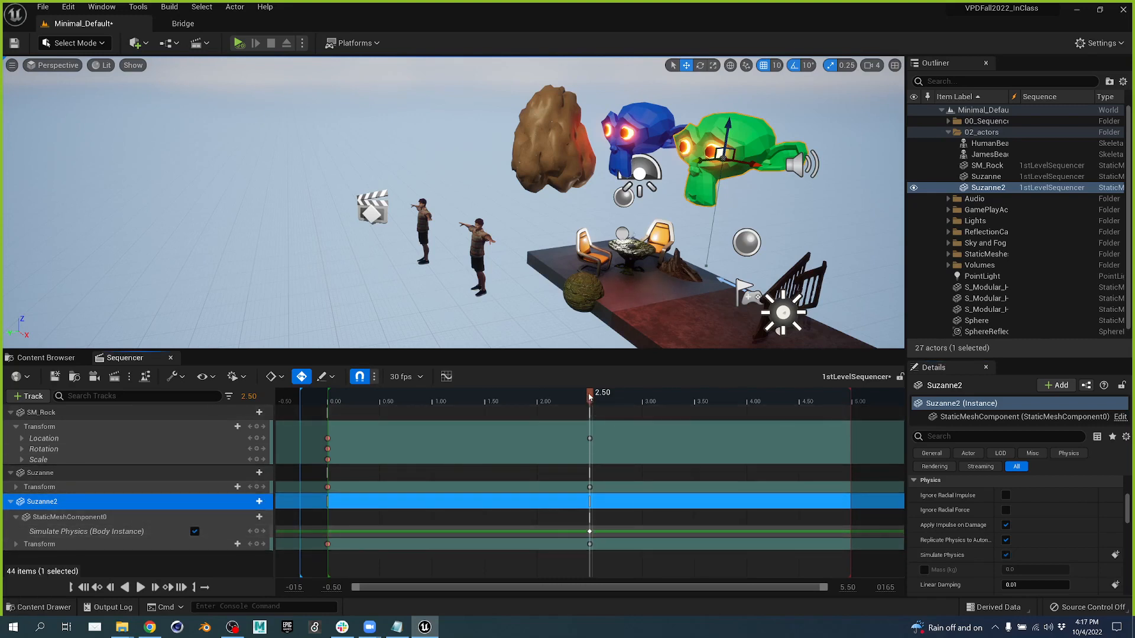
left_click_drag(589, 393, 315, 427)
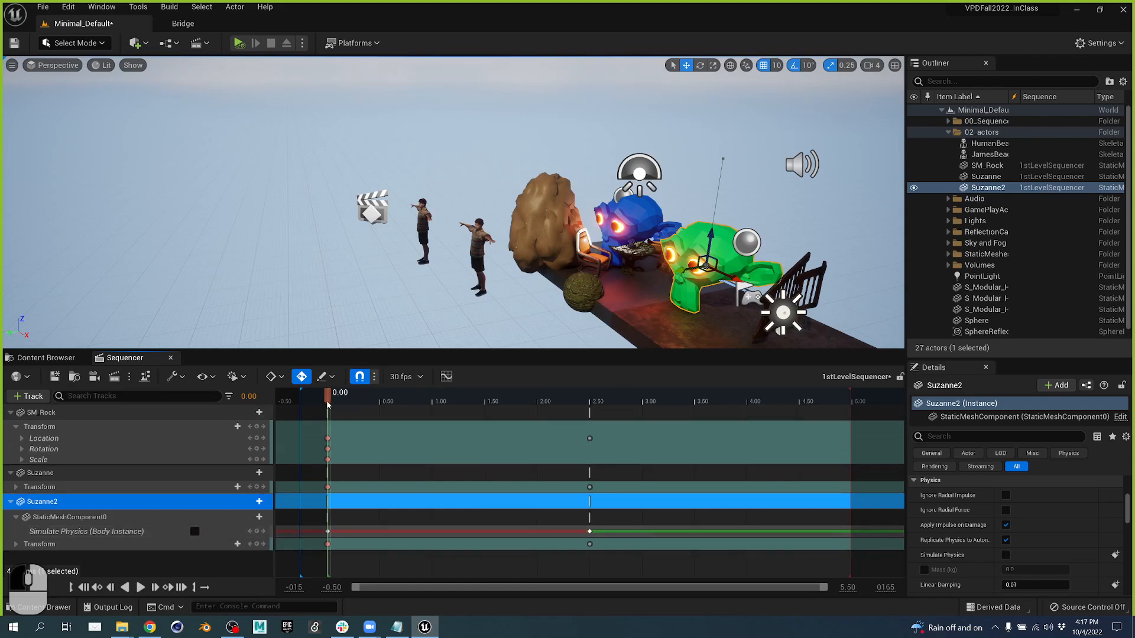
- At 5.00 seconds, key Suzanne lowered to the platform and SM_Rock moved off the platform, past the two human figures
left_click_drag(328, 404, 867, 391)
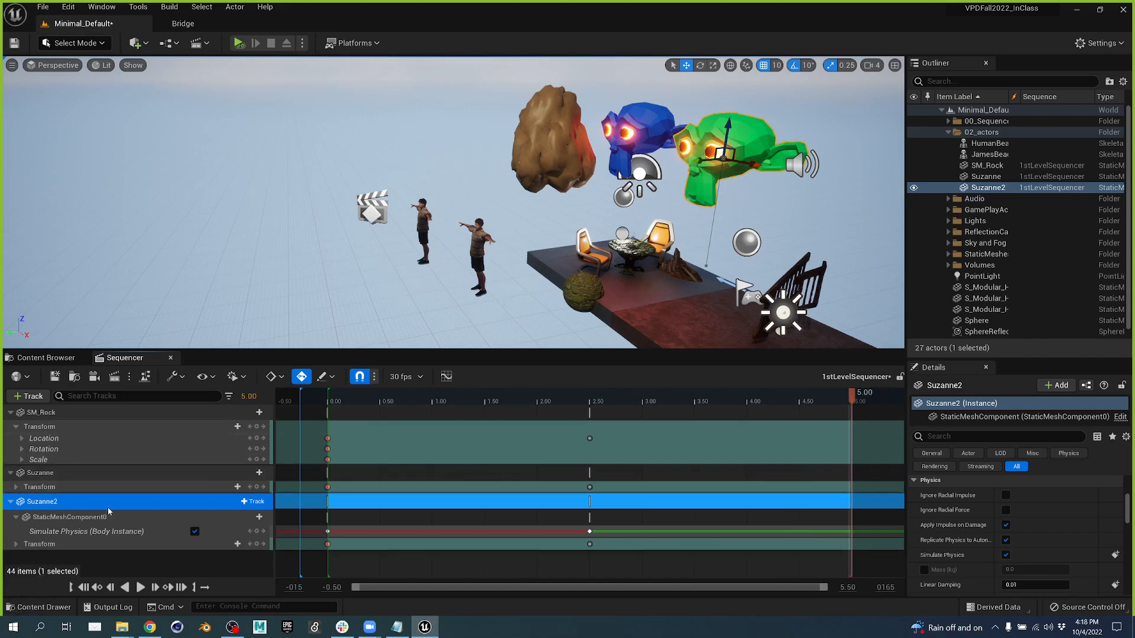
left_click(87, 472)
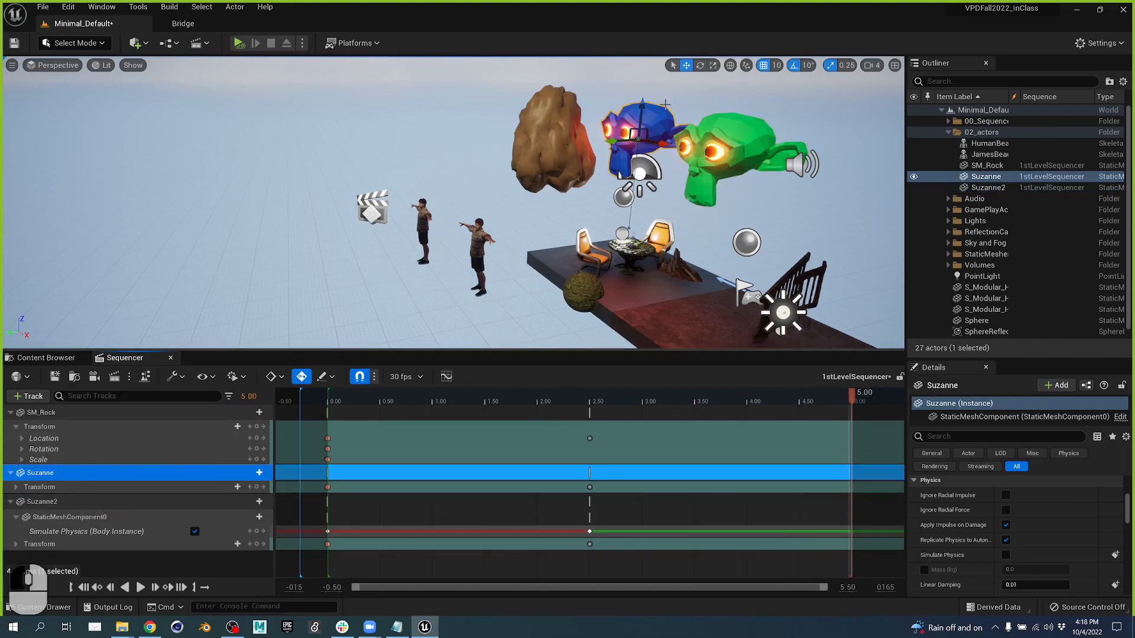
left_click_drag(642, 108, 653, 222)
left_click(564, 127)
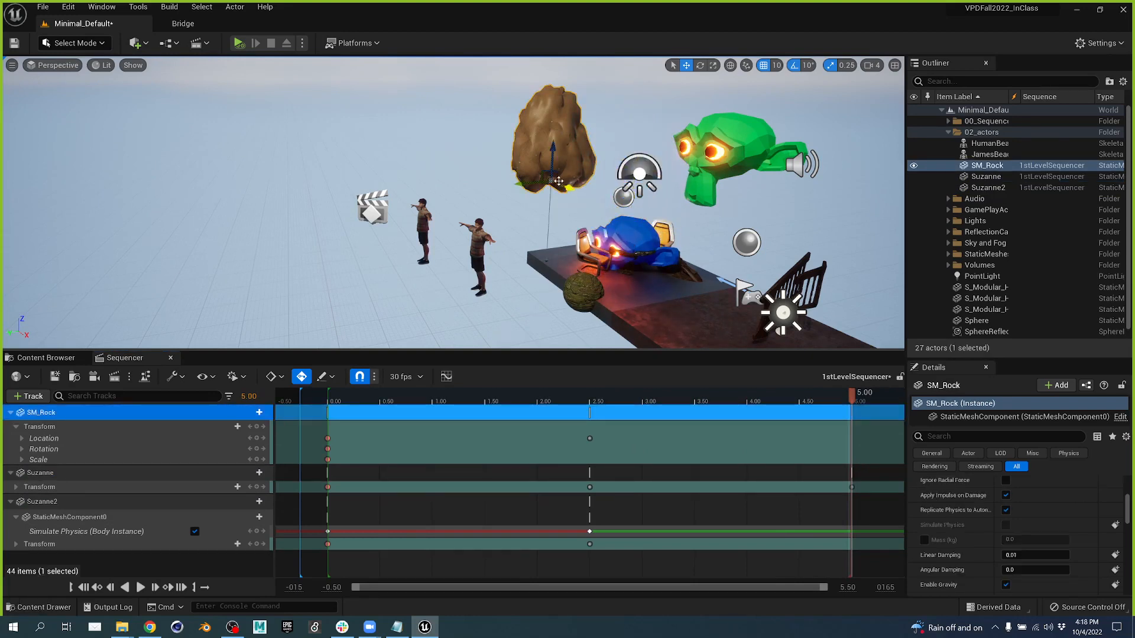
left_click_drag(535, 184, 235, 210)
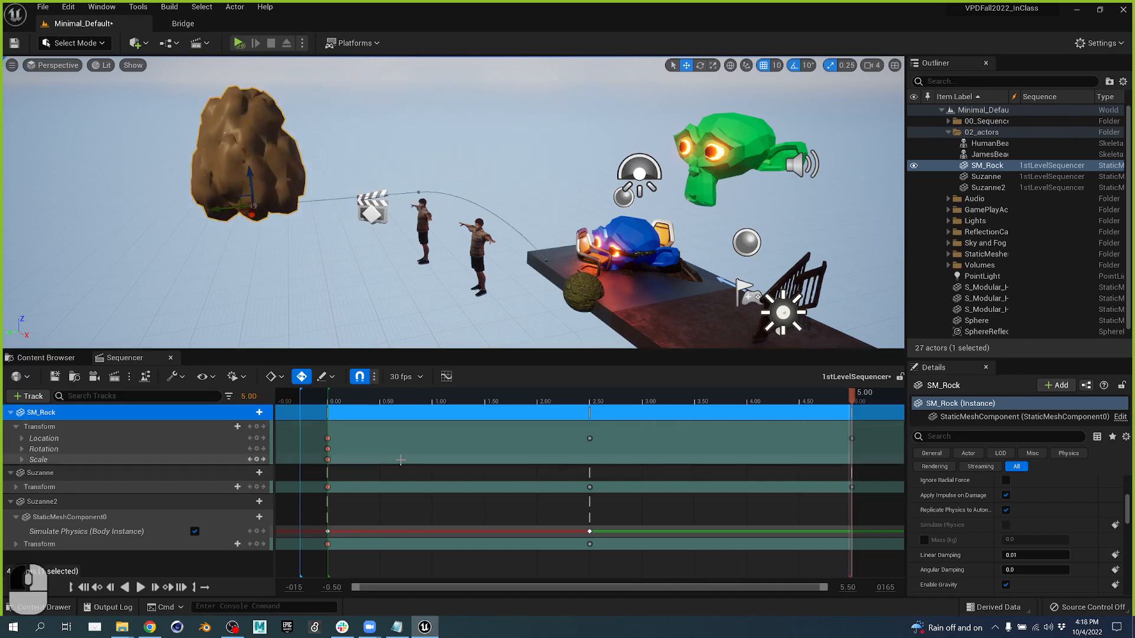
- Scrub SM_Rock along its motion path near the human figures and raise the rock at its 2.50-second location key
mouse_move(523, 254)
right_mouse_down()
mouse_move(473, 253)
mouse_move(488, 236)
mouse_move(520, 264)
mouse_move(518, 250)
right_mouse_up()
key("w")
key("w")
key("w")
key("w")
key("s")
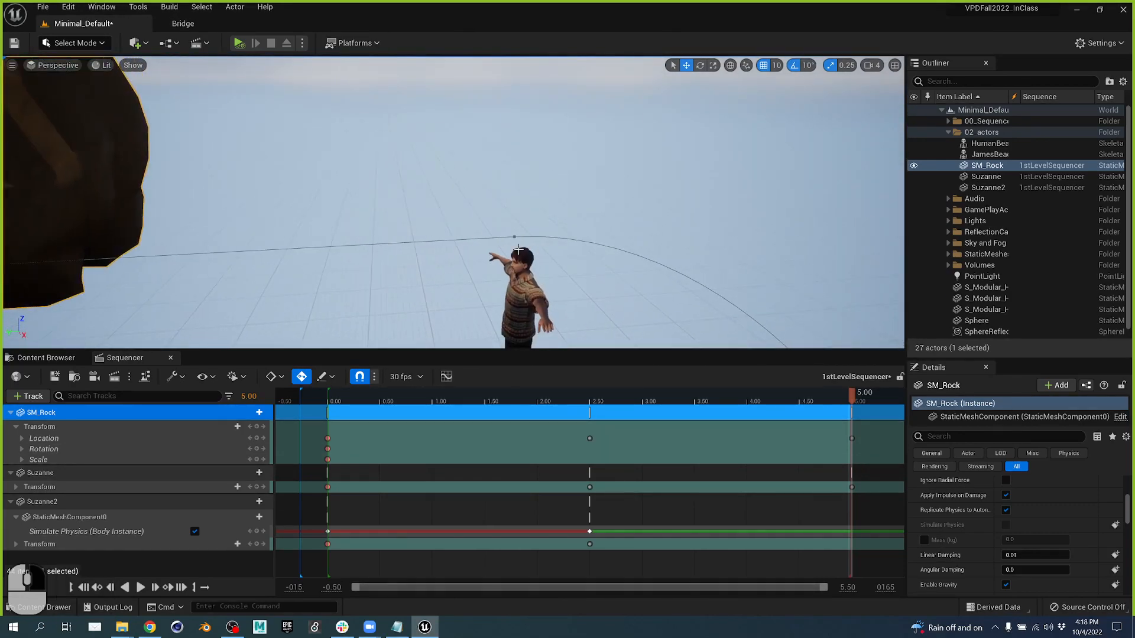
left_click_drag(842, 399, 792, 403)
right_click_drag(790, 403, 753, 408)
left_click_drag(755, 401, 718, 400)
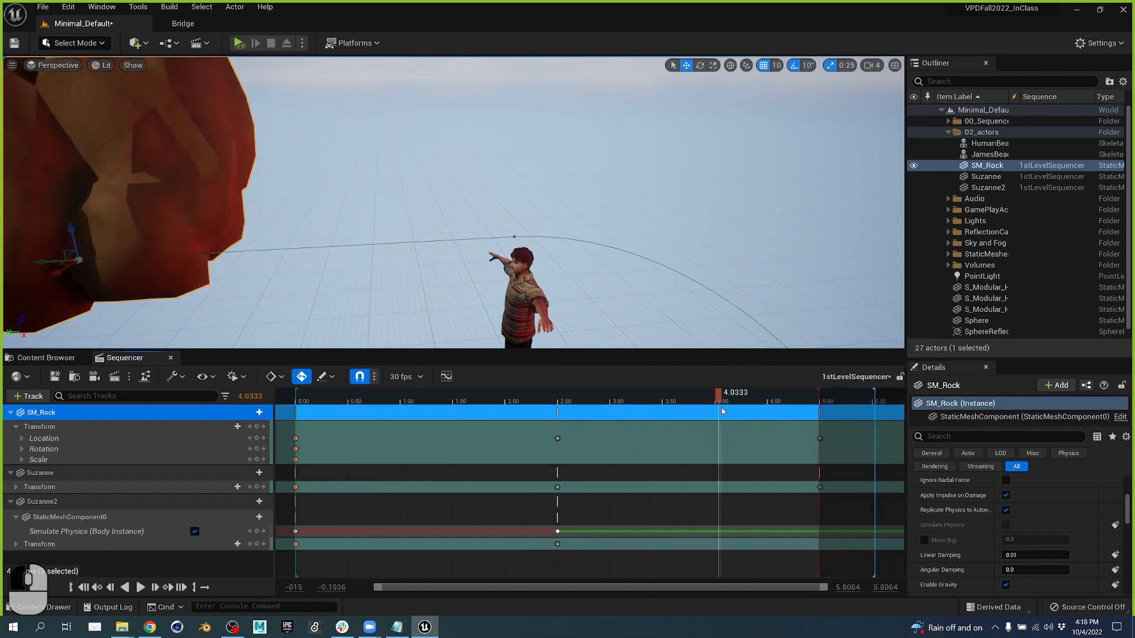
left_click(557, 439)
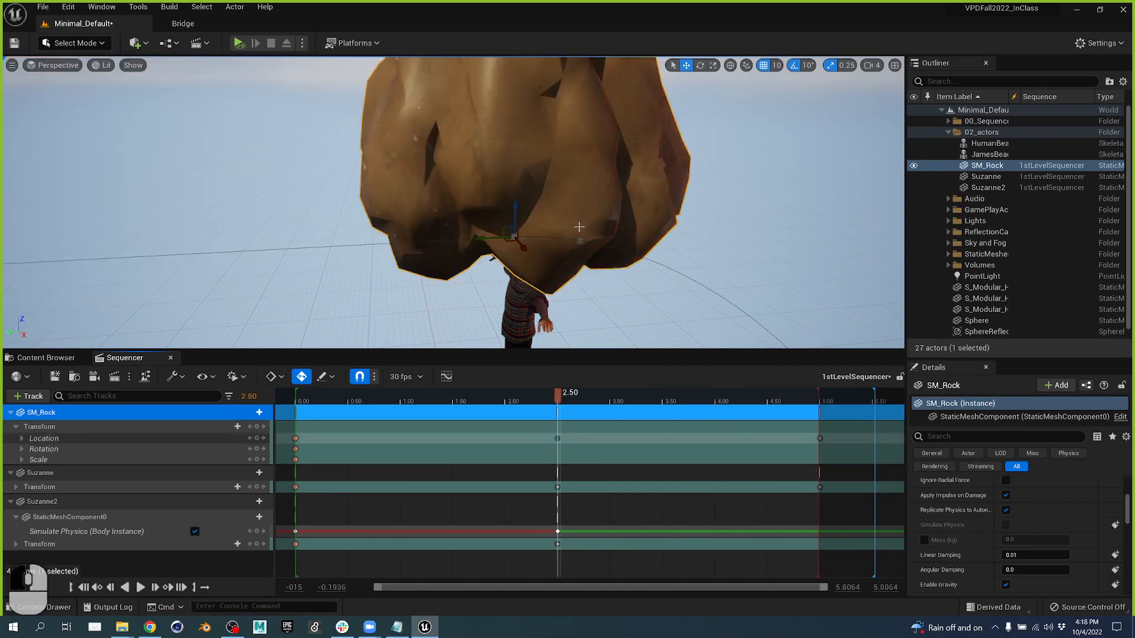
left_click_drag(514, 207, 508, 151)
- Return the playhead to 0.0333 seconds and view the platform, SM_Rock and both human figures together
right_click_drag(524, 246, 727, 247)
key("a")
key("a")
key("a")
key("a")
right_click_drag(585, 305, 553, 305)
left_click_drag(557, 403, 278, 403)
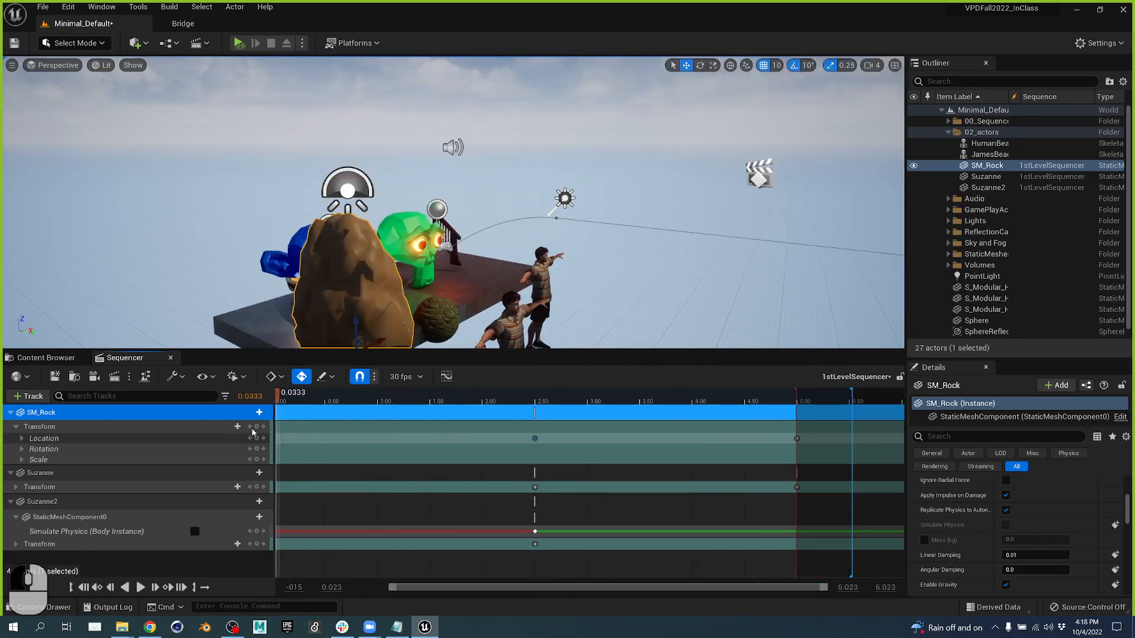
left_click_drag(616, 587, 578, 597)
right_click_drag(655, 252, 647, 319)
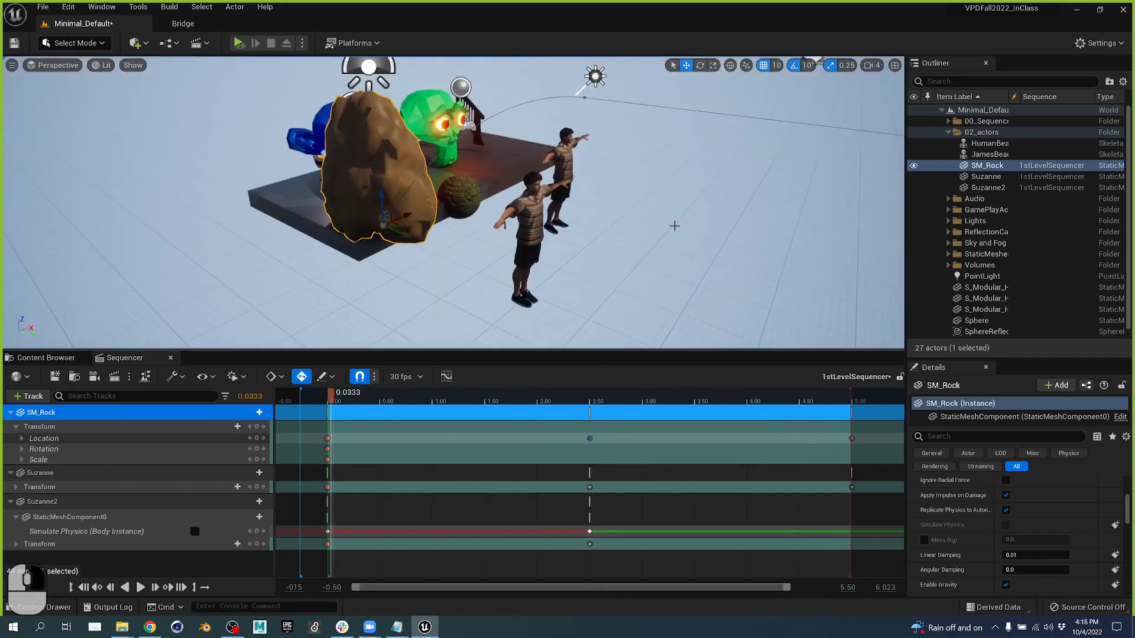
right_click_drag(675, 225, 686, 198)
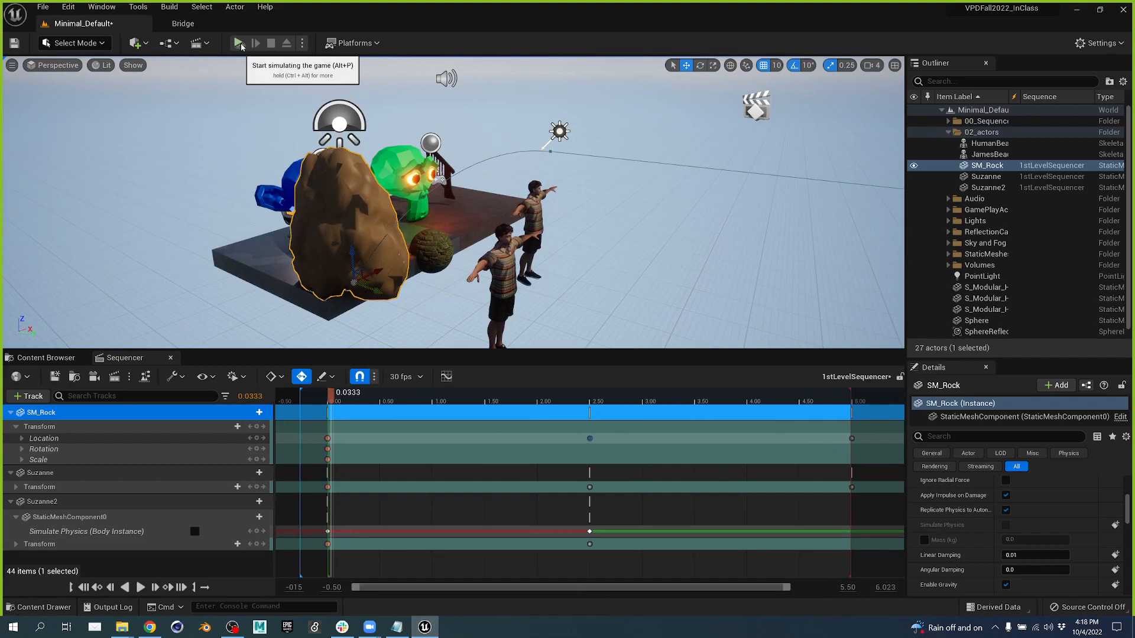
- Run a test simulation of the game to check the level sequence, and stop it
left_click(238, 43)
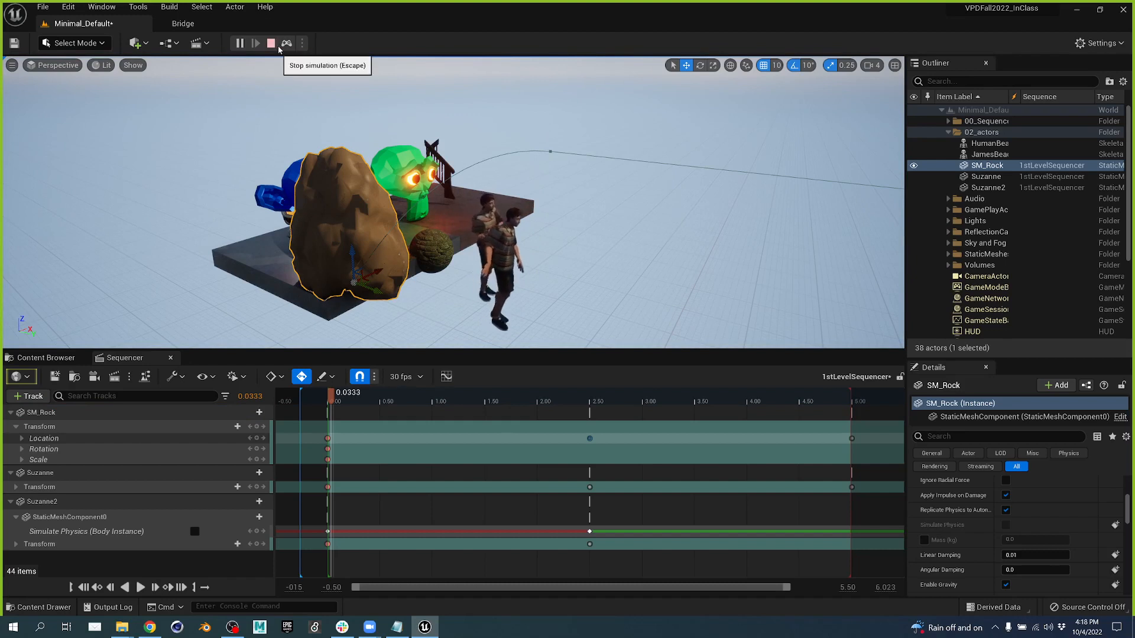
left_click(271, 43)
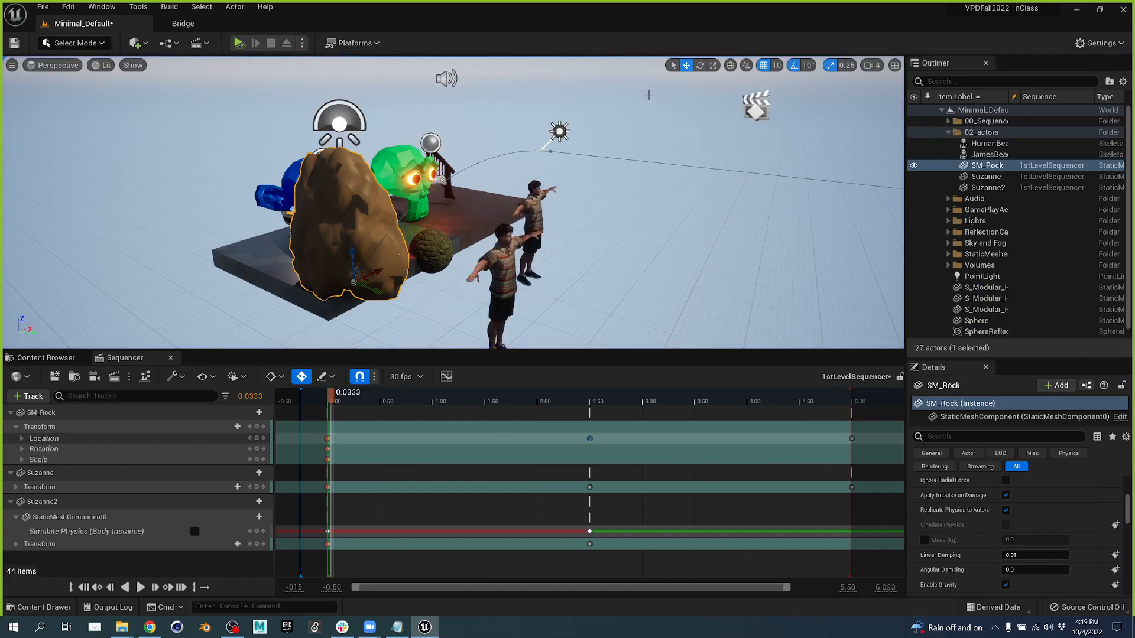
- Enable Auto Play in the playback settings of the 1stLevelSequencer actor in the 00_Sequence folder
left_click(949, 121)
left_click(994, 132)
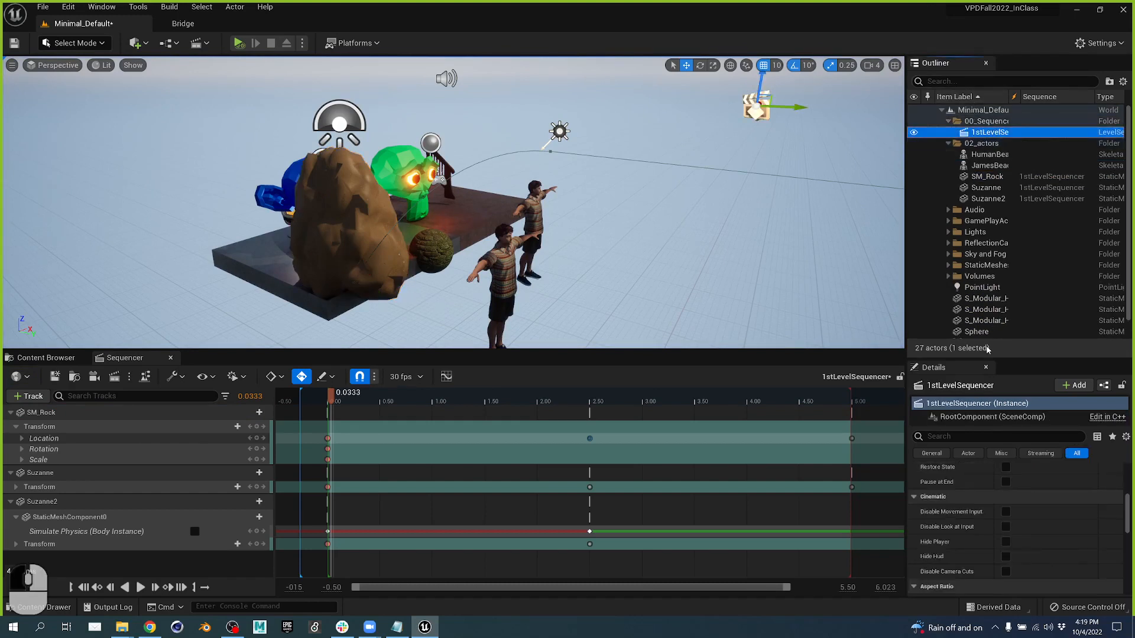
scroll(1007, 509, "up", 5)
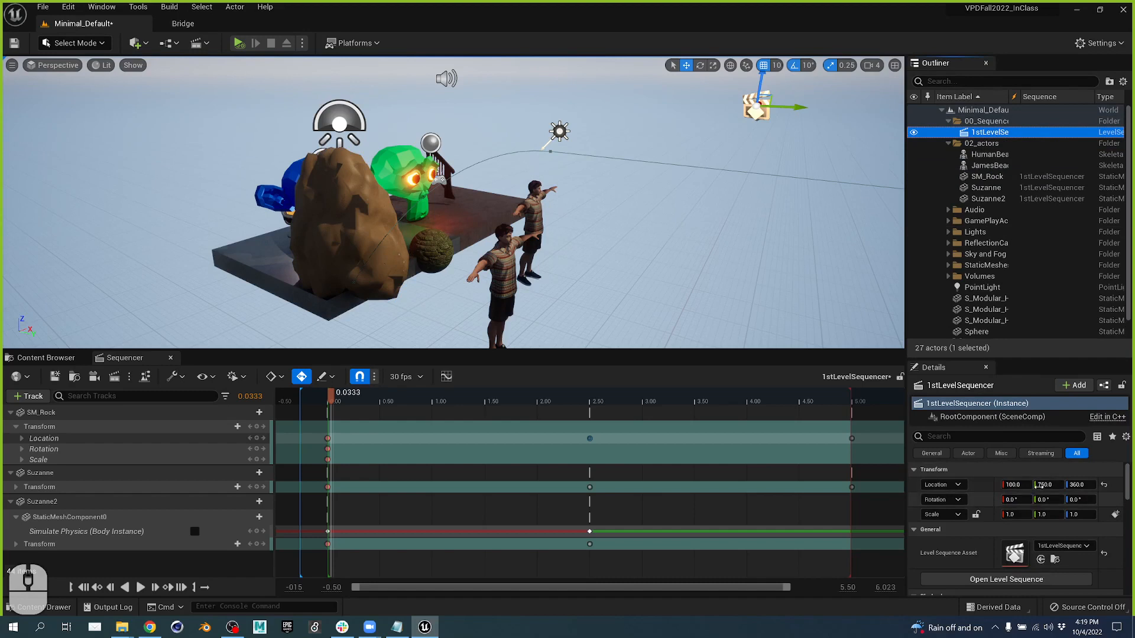
scroll(1031, 519, "down", 3)
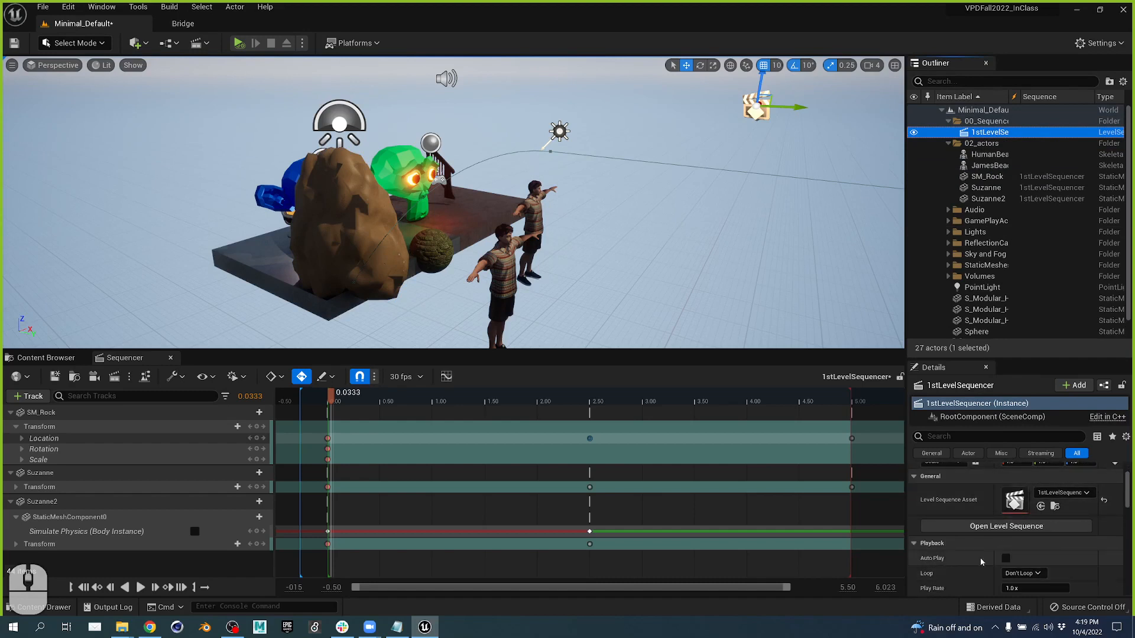
left_click(1005, 558)
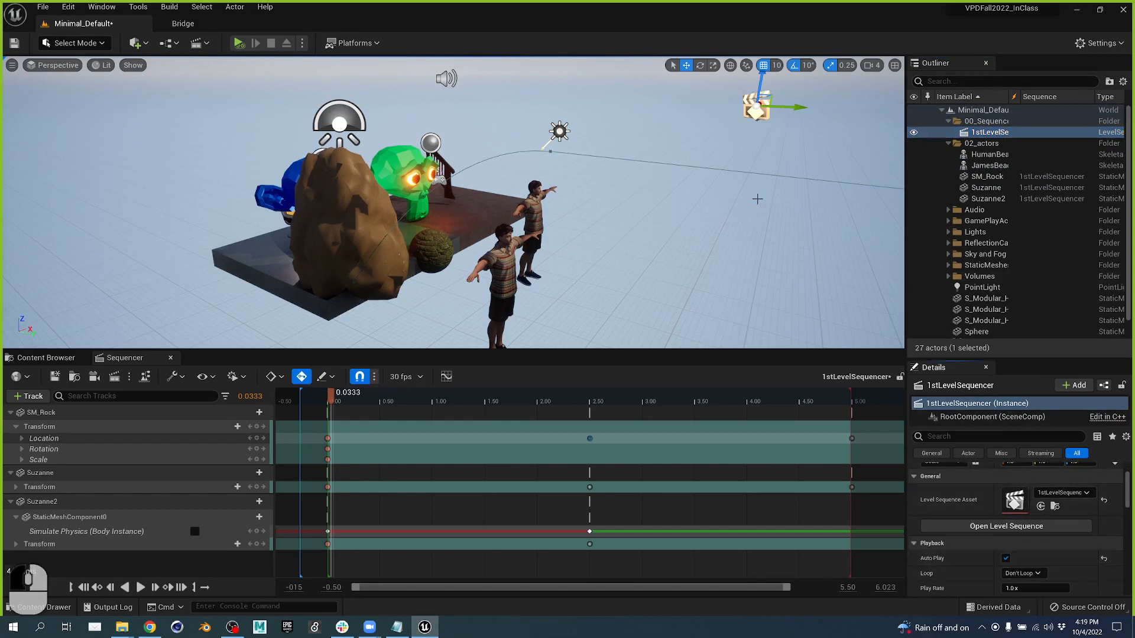
- Simulate the game with Auto Play enabled, review the sequence's Loop and playback options, and repeat the simulation
left_click(237, 43)
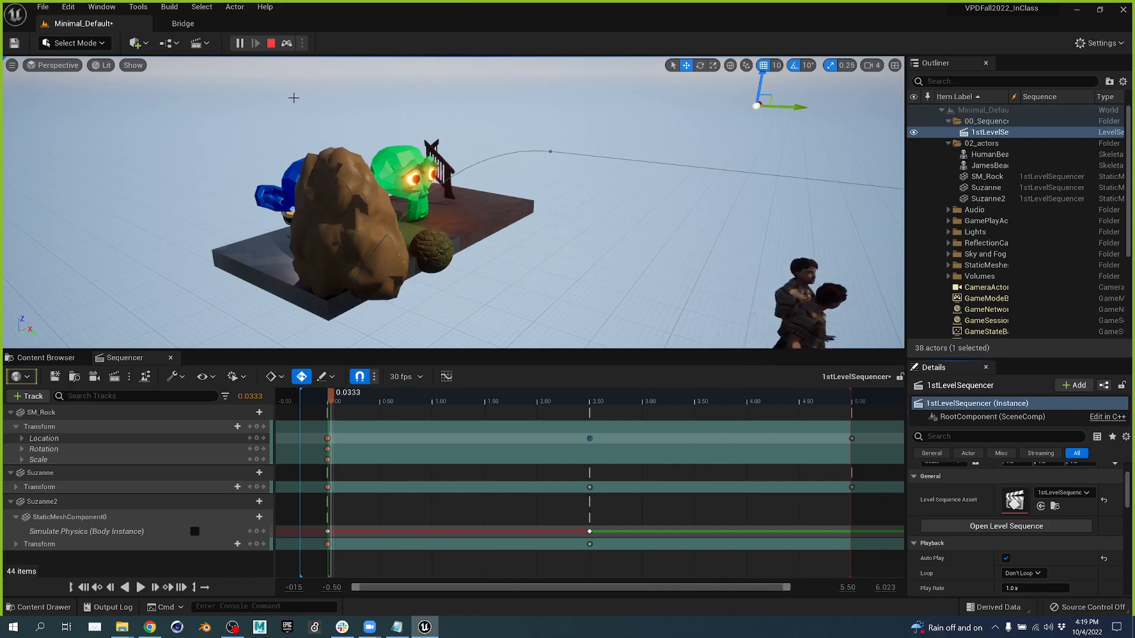
left_click(270, 43)
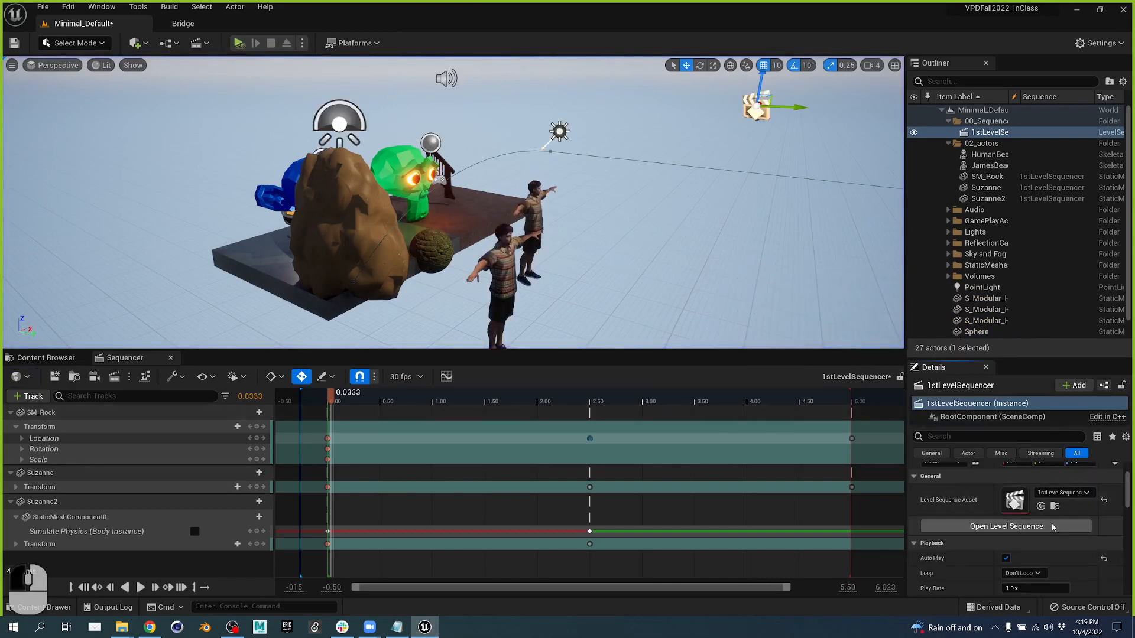
scroll(1034, 520, "down", 2)
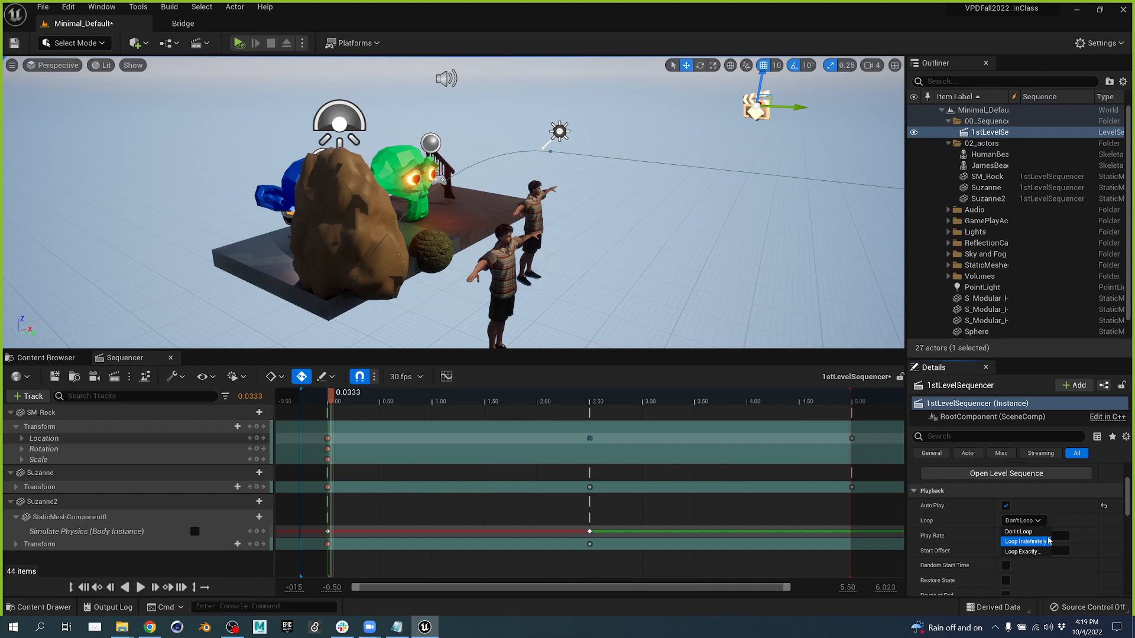
left_click(1094, 536)
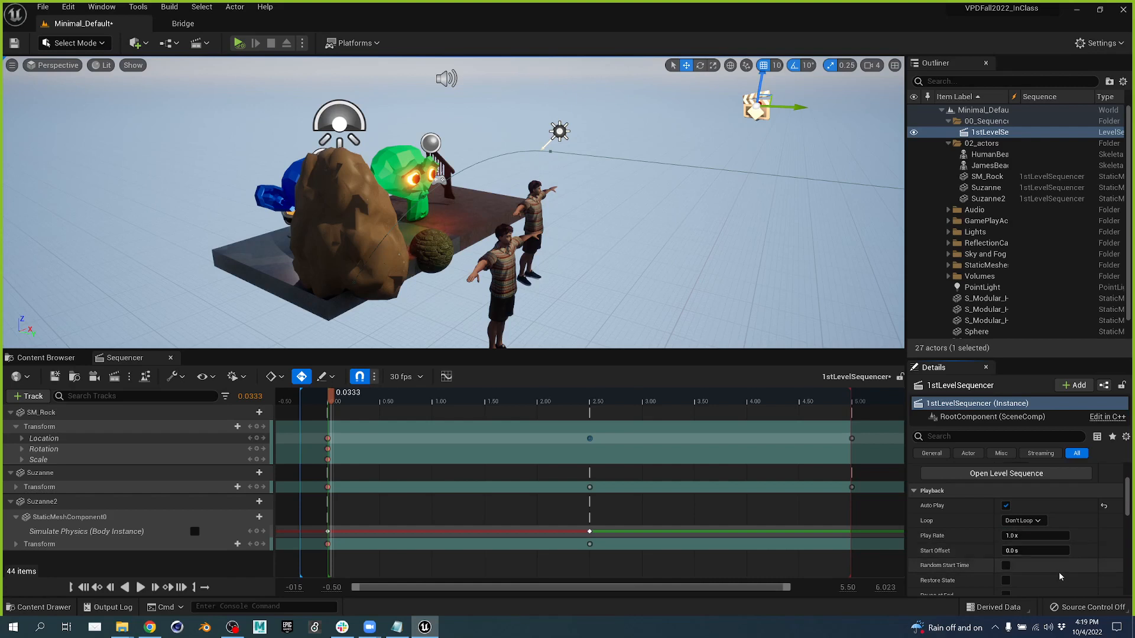
scroll(1060, 571, "down", 2)
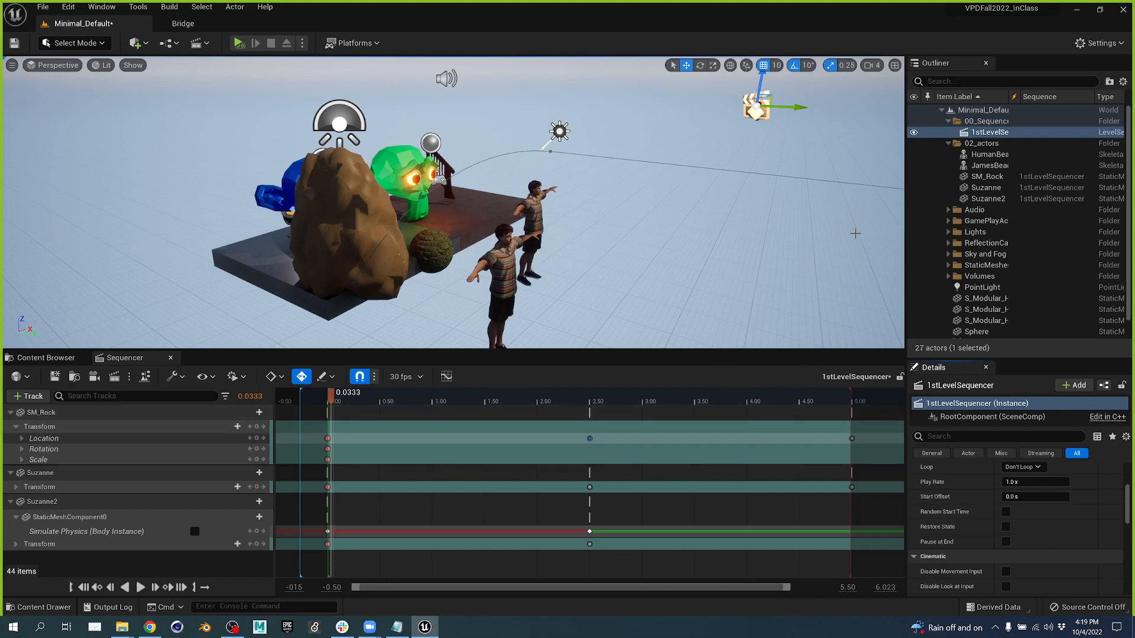
left_click(239, 43)
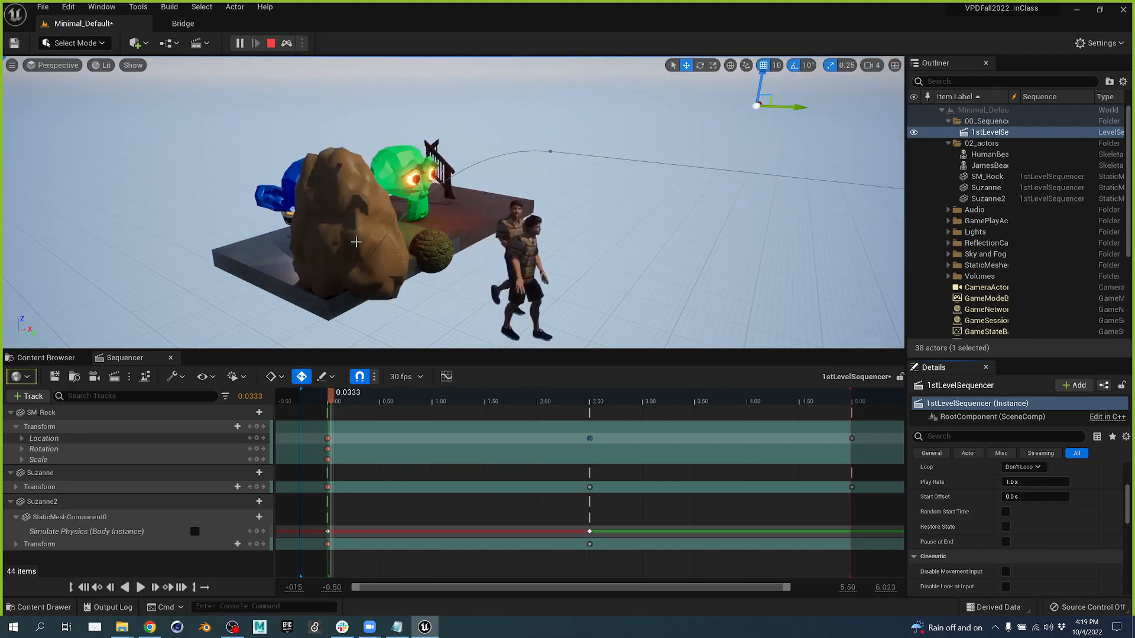
left_click(271, 43)
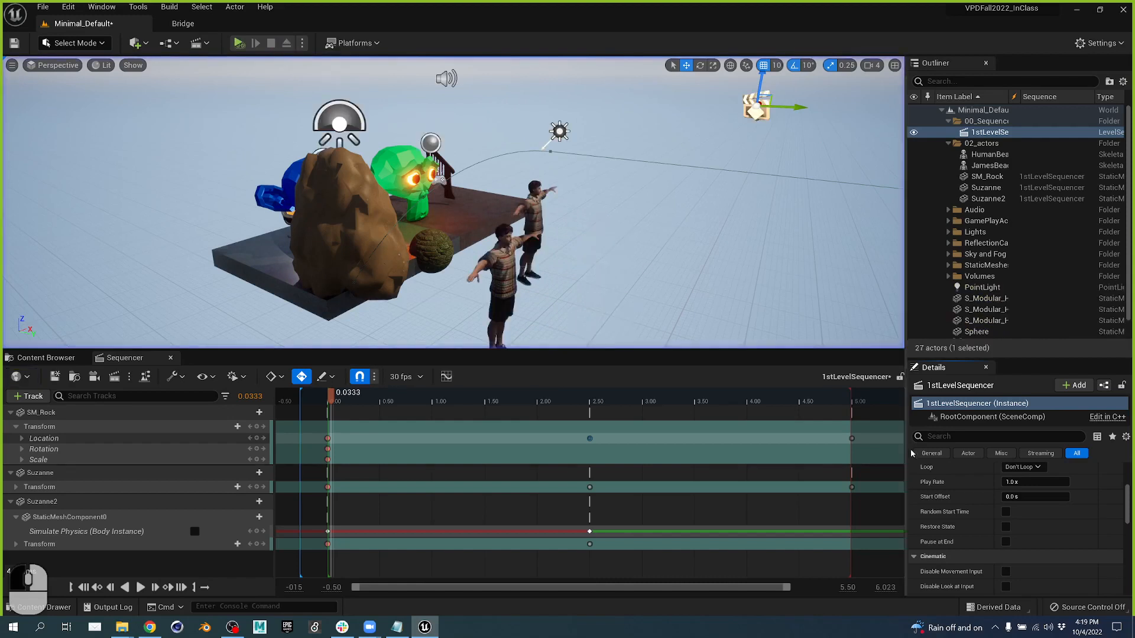
- Enable Pause at End for the level sequence, and test it in a game simulation
left_click(1005, 541)
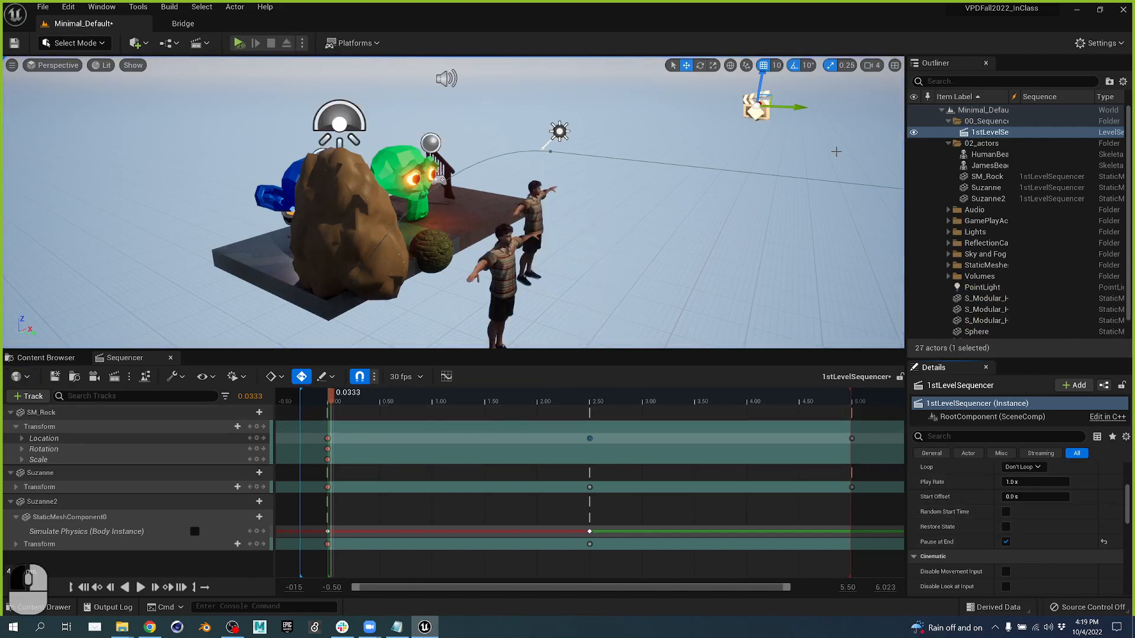
left_click(239, 43)
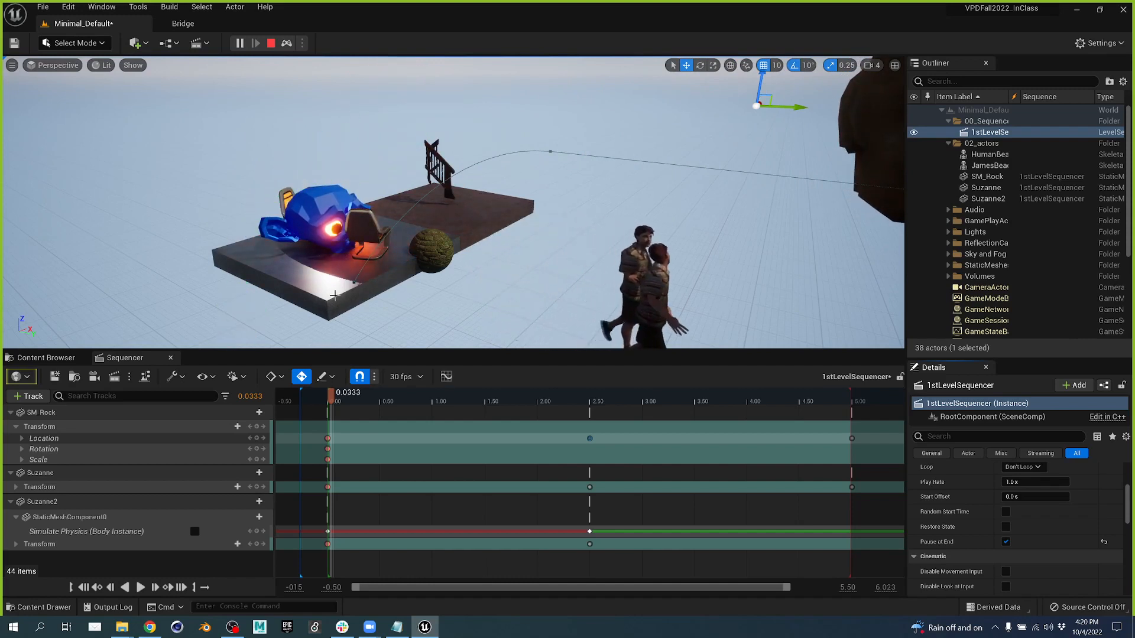
left_click(272, 43)
- Examine the level sequence's Cinematic, Aspect Ratio, Burn-in, Replication, Binding Overrides, Instance Data and Collision settings, and the scene from the opposite side
right_click_drag(647, 208, 621, 200)
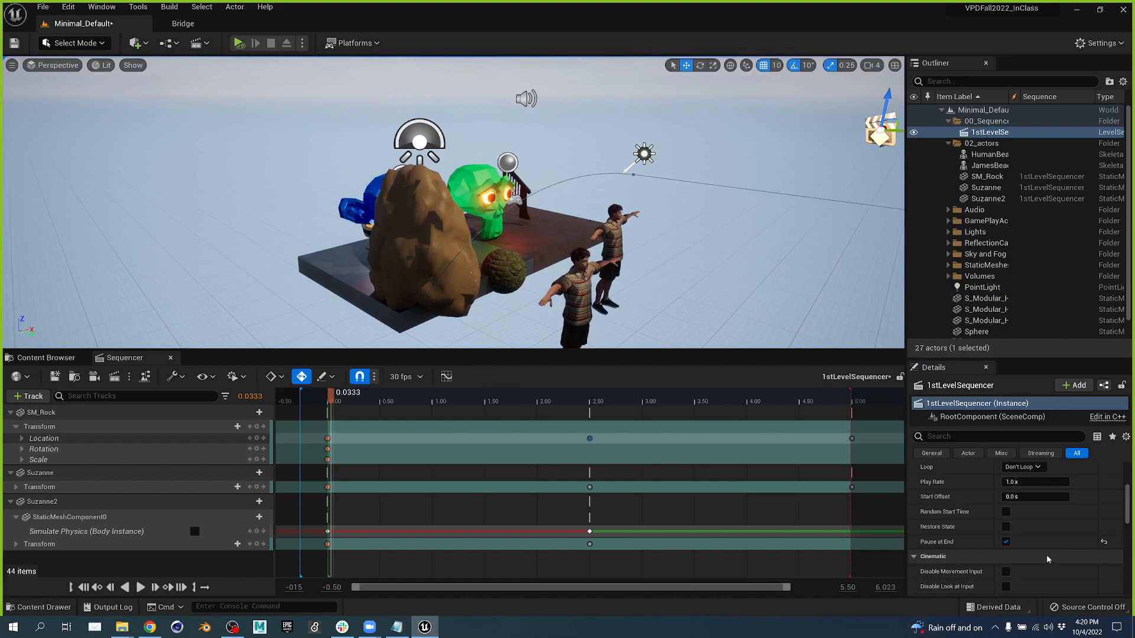
scroll(1043, 555, "down", 3)
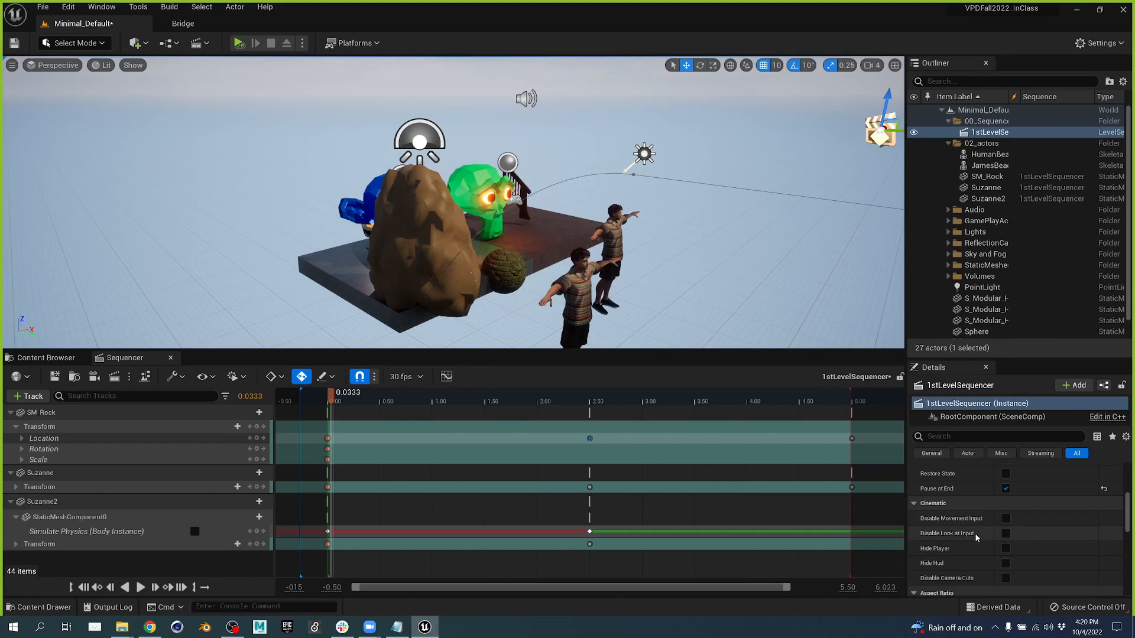
scroll(974, 533, "down", 4)
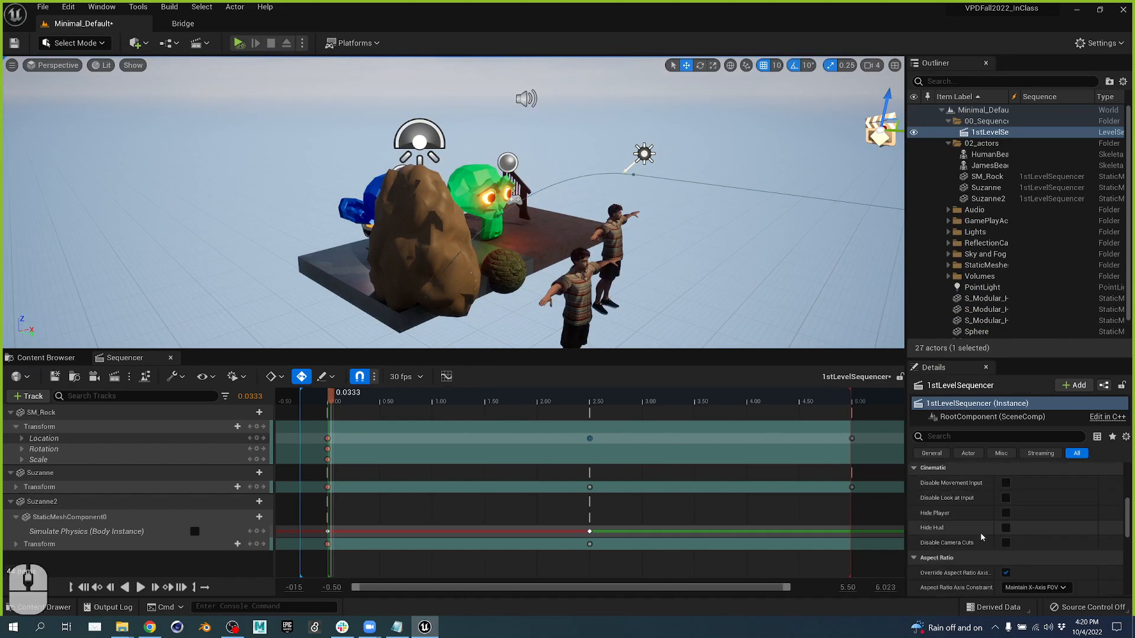
scroll(1039, 535, "down", 3)
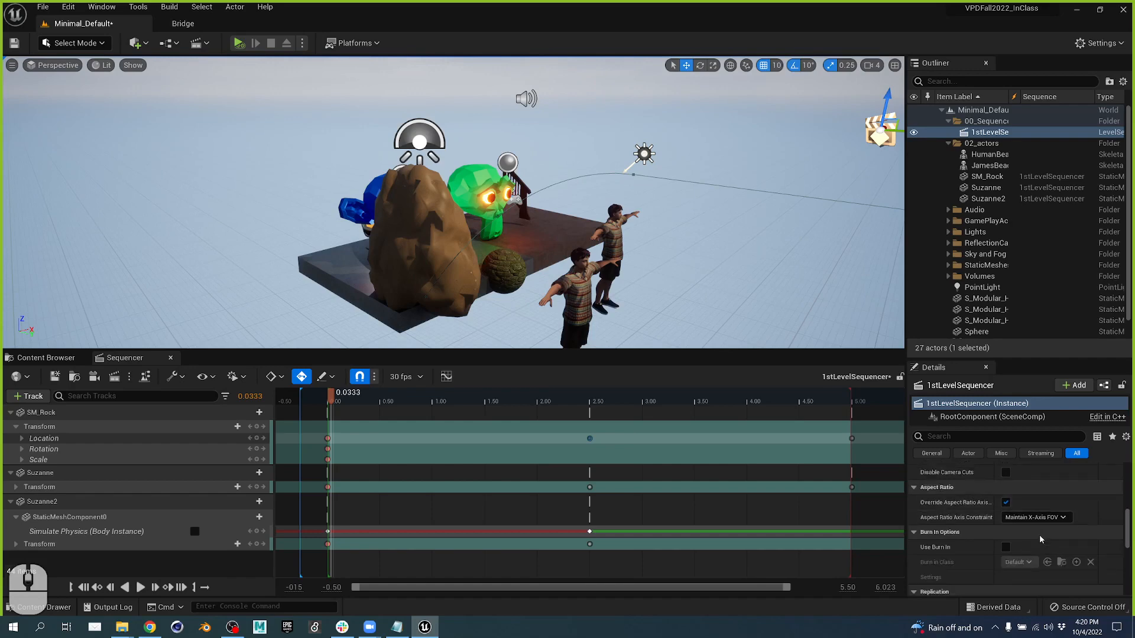
scroll(1040, 534, "up", 8)
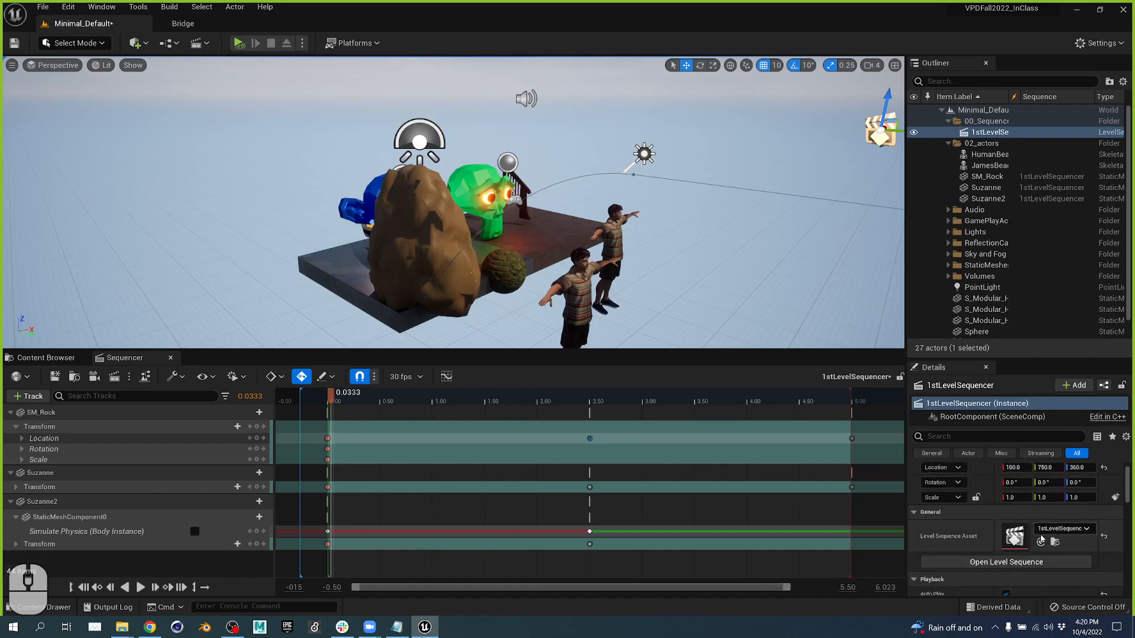
right_click_drag(454, 202, 189, 375)
key("a")
key("d")
key("w")
key("s")
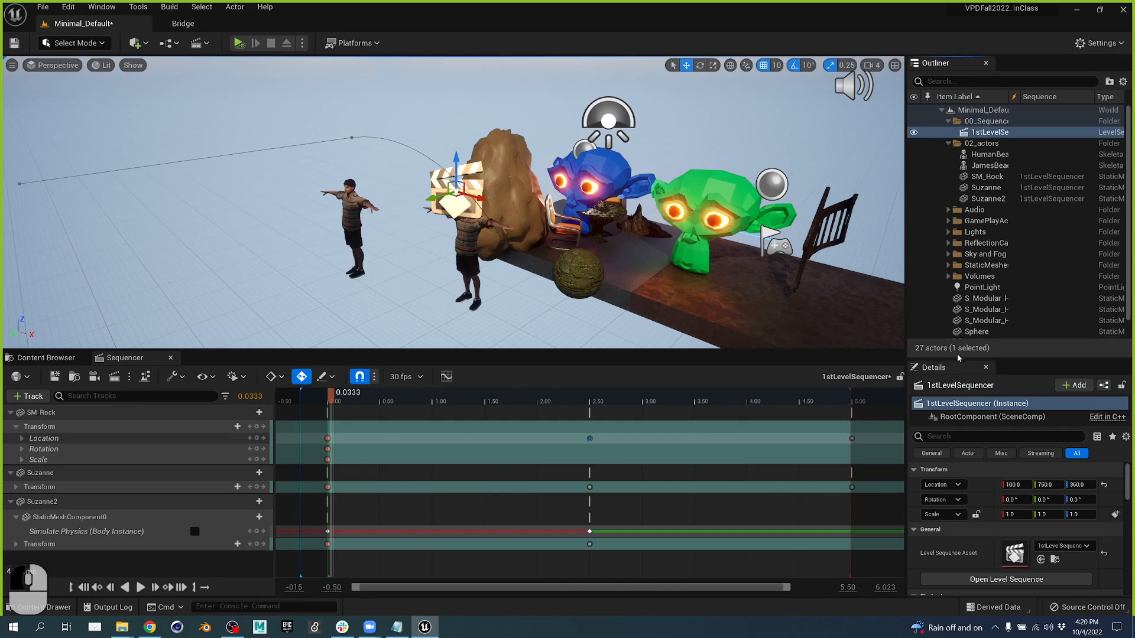
left_click_drag(957, 362, 1015, 520)
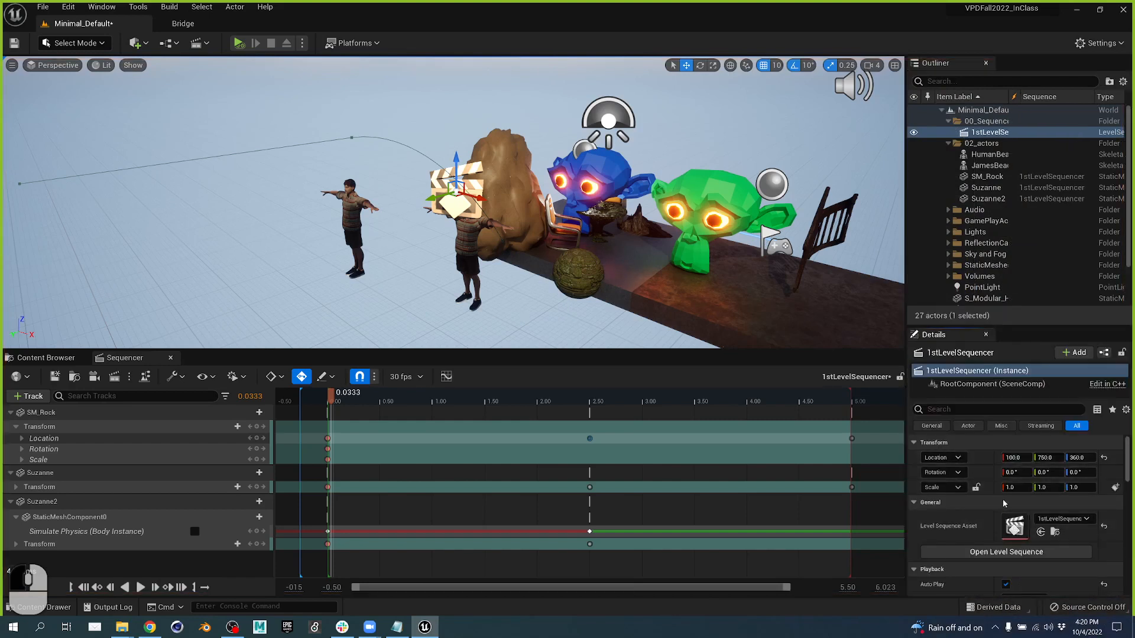
scroll(1028, 502, "down", 5)
scroll(1080, 527, "down", 6)
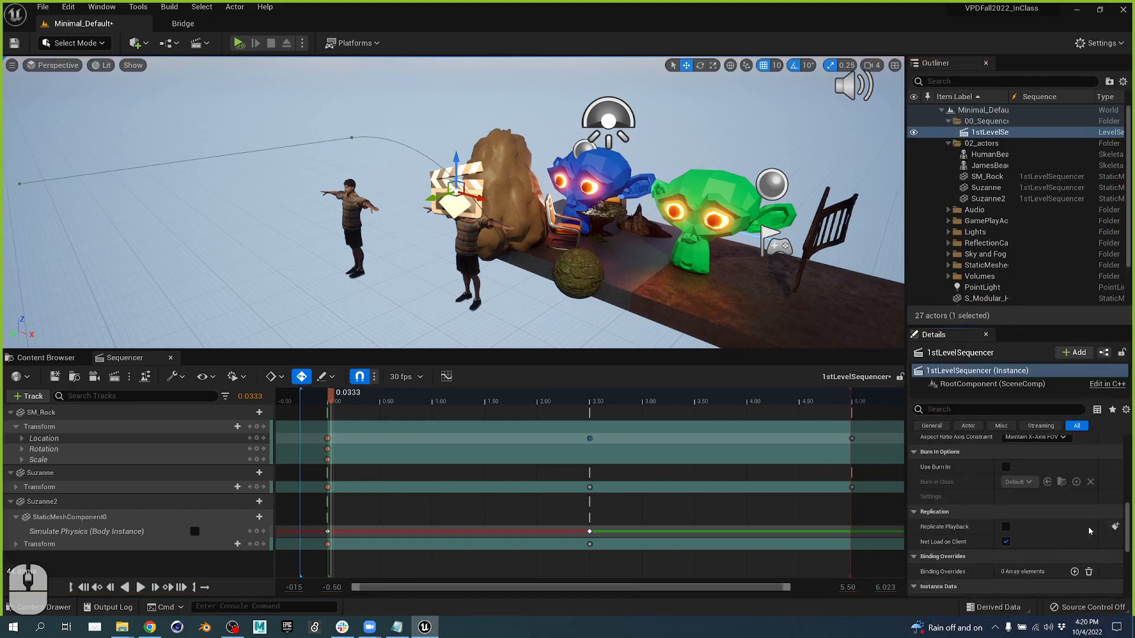
scroll(1029, 551, "down", 2)
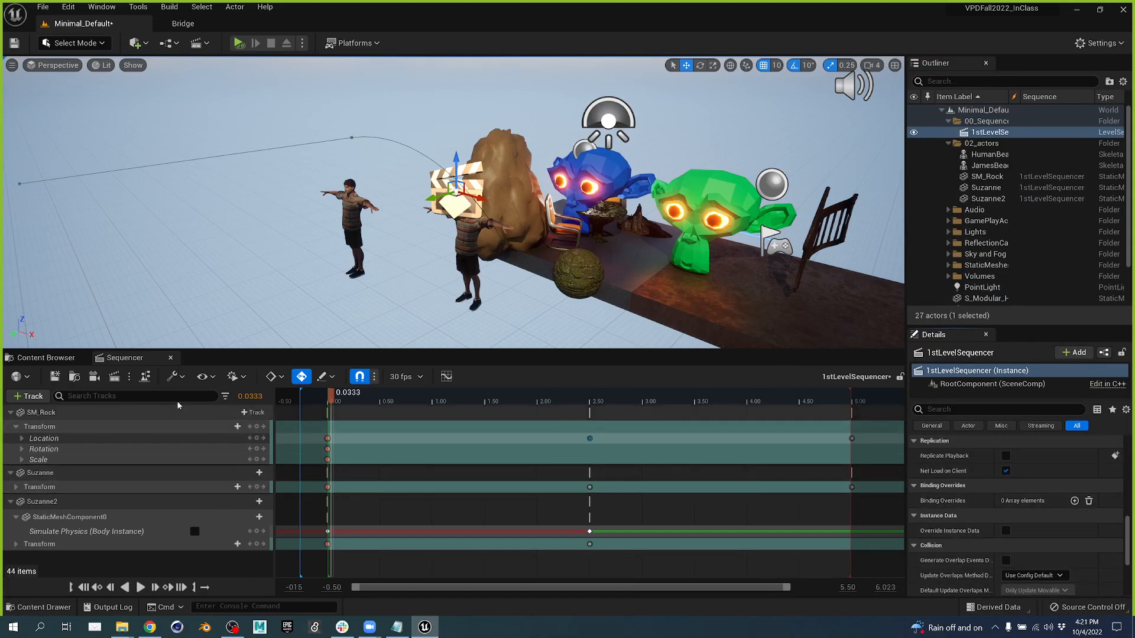
left_click(254, 416)
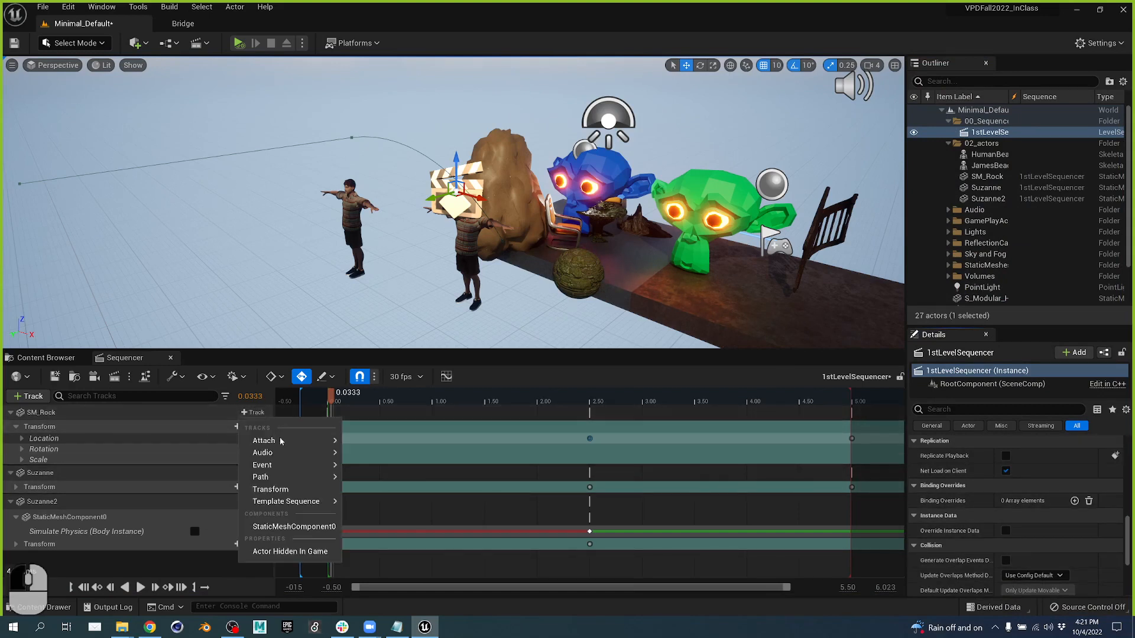
mouse_move(286, 448)
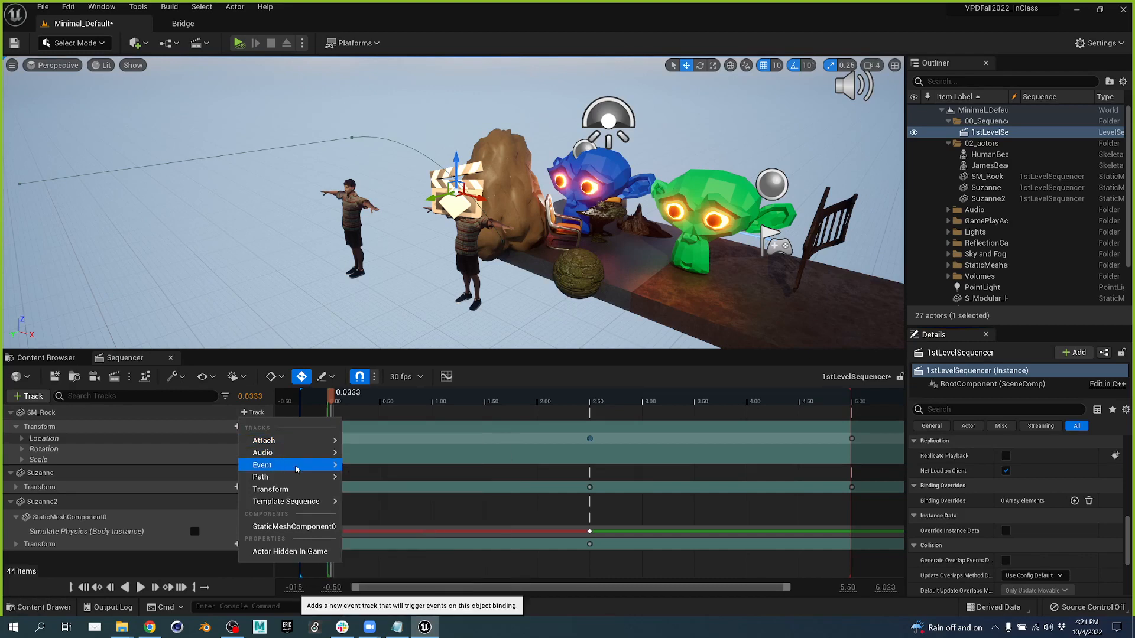
mouse_move(302, 491)
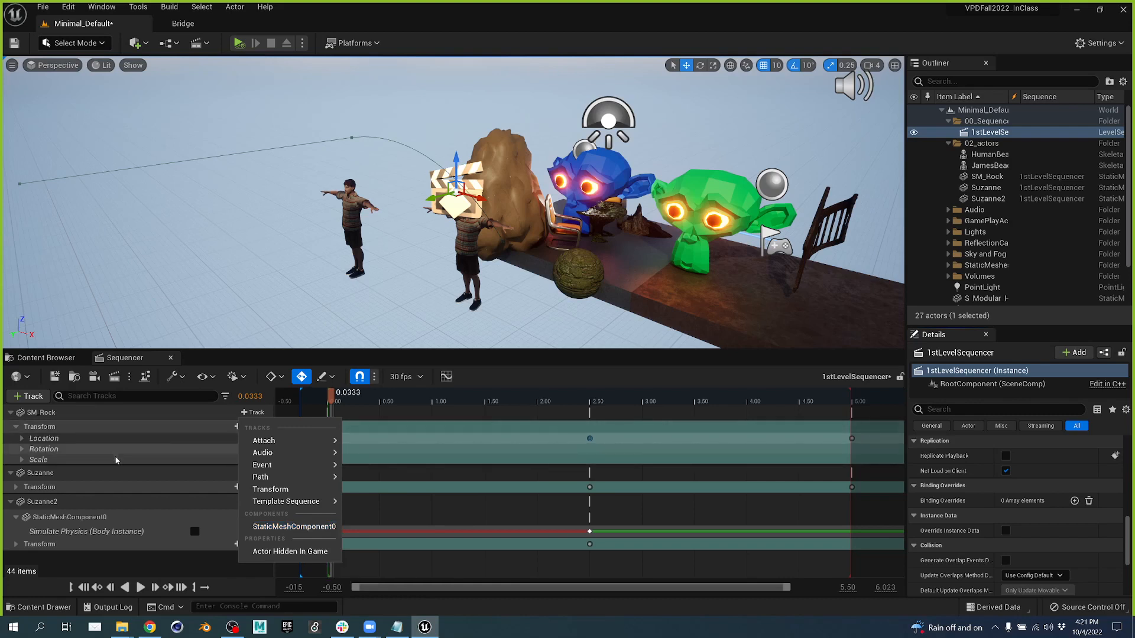
- Add Suzanne's StaticMeshComponent0 to the sequence with a Material Element 0 track containing the color parameter
left_click(110, 474)
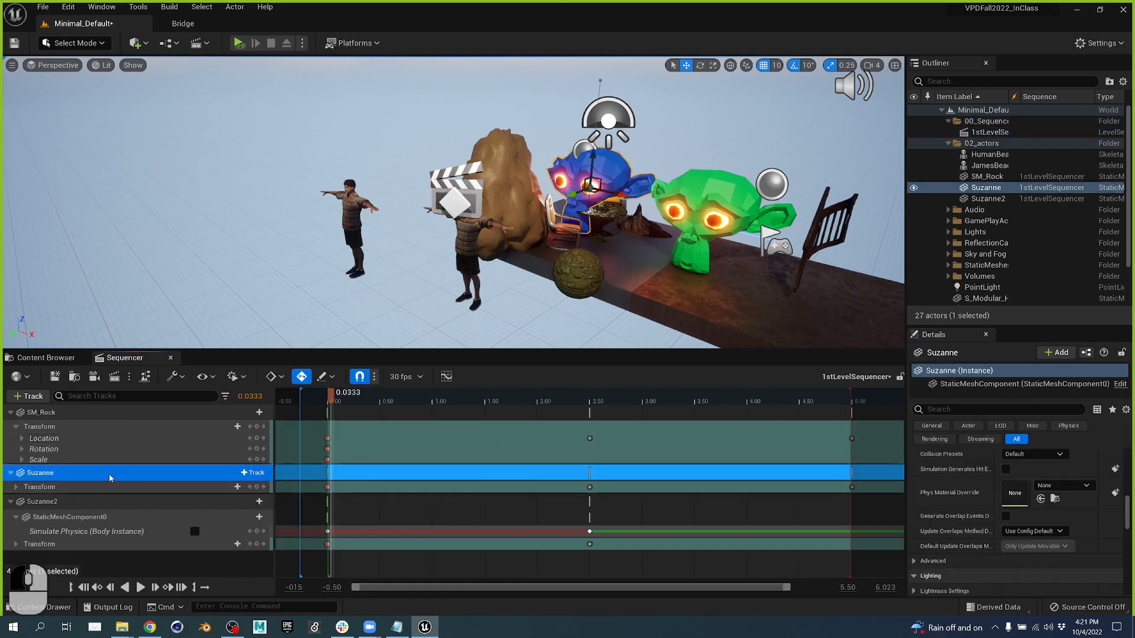
left_click(254, 473)
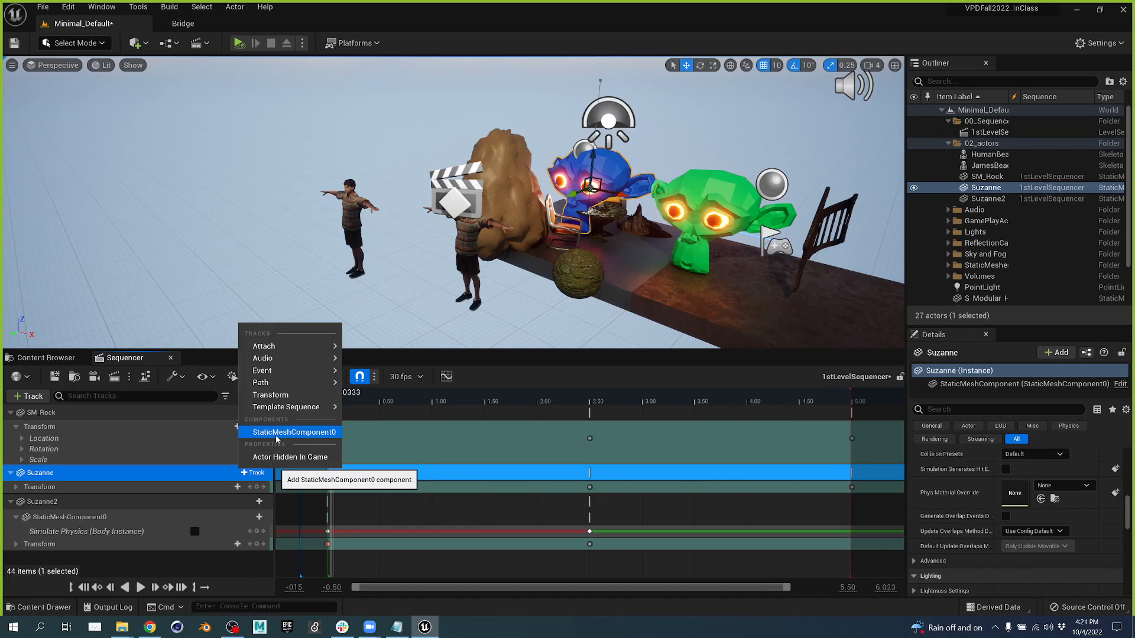
left_click(276, 436)
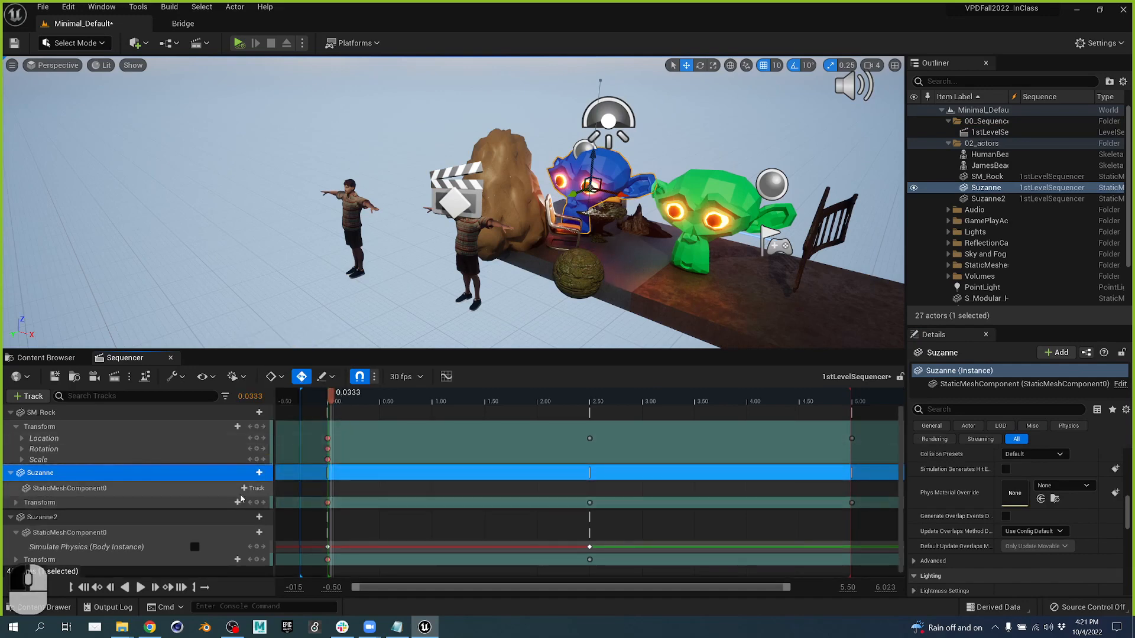
left_click(254, 488)
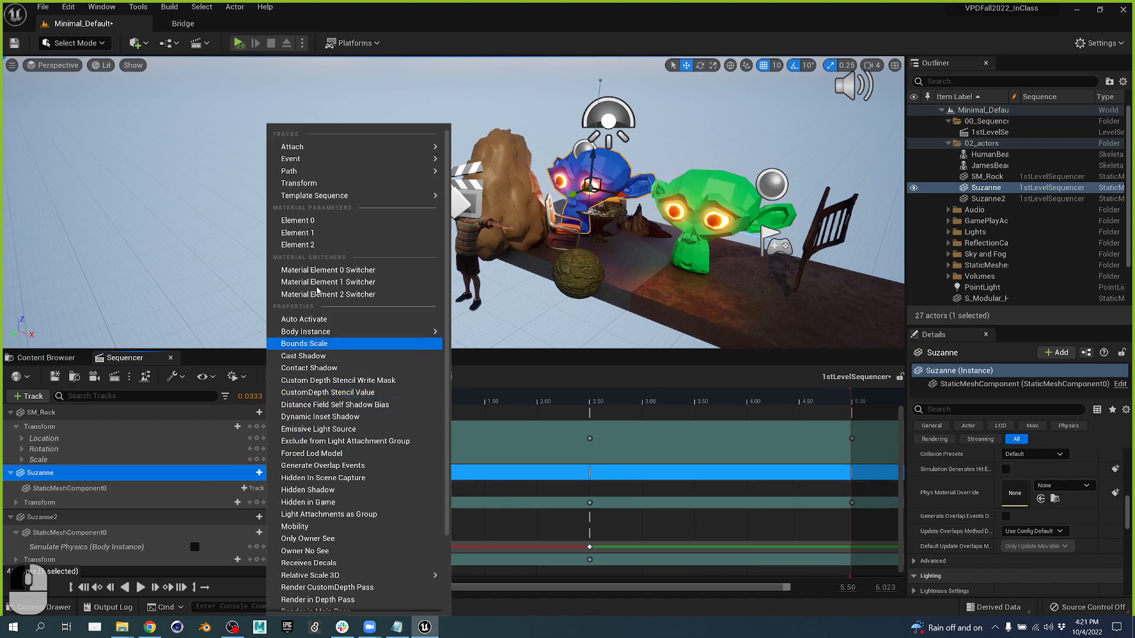
left_click(340, 221)
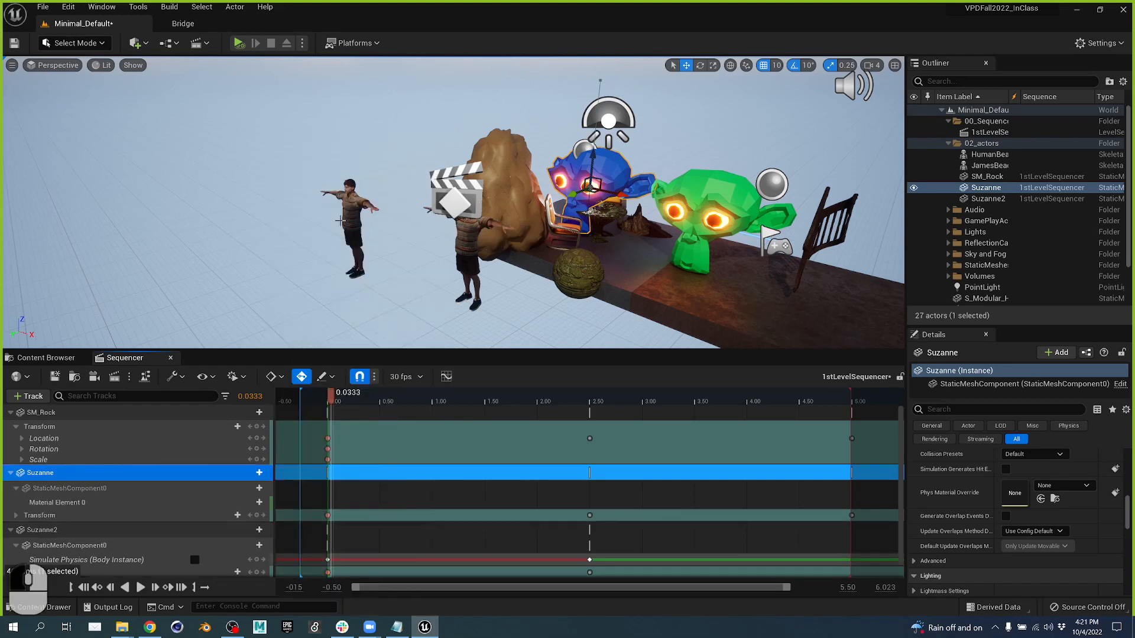
left_click(247, 502)
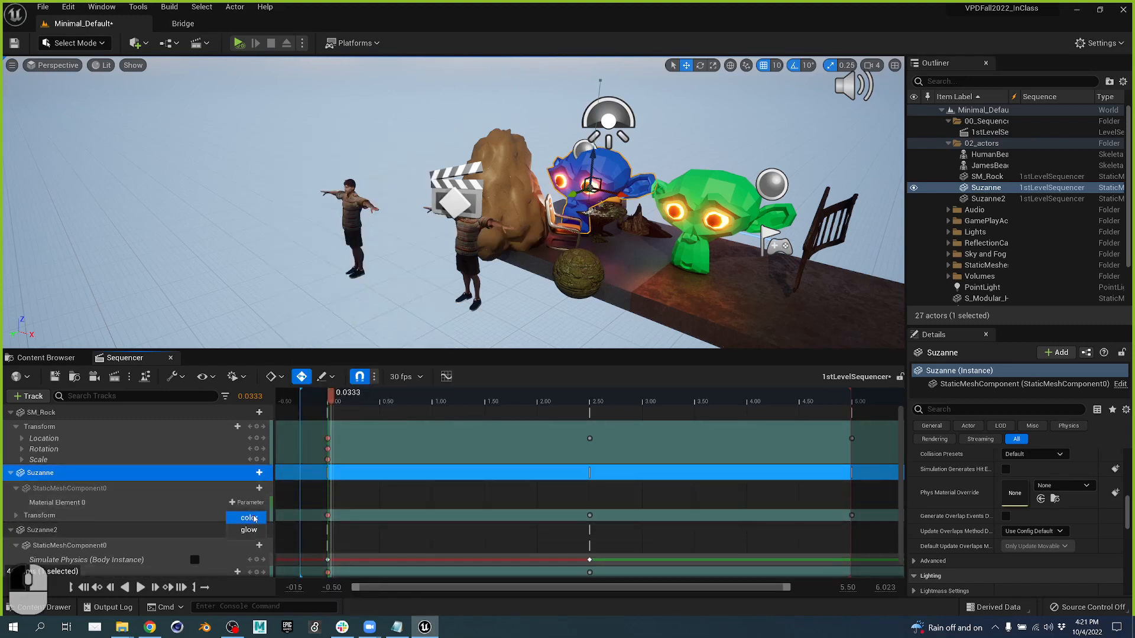
left_click(249, 517)
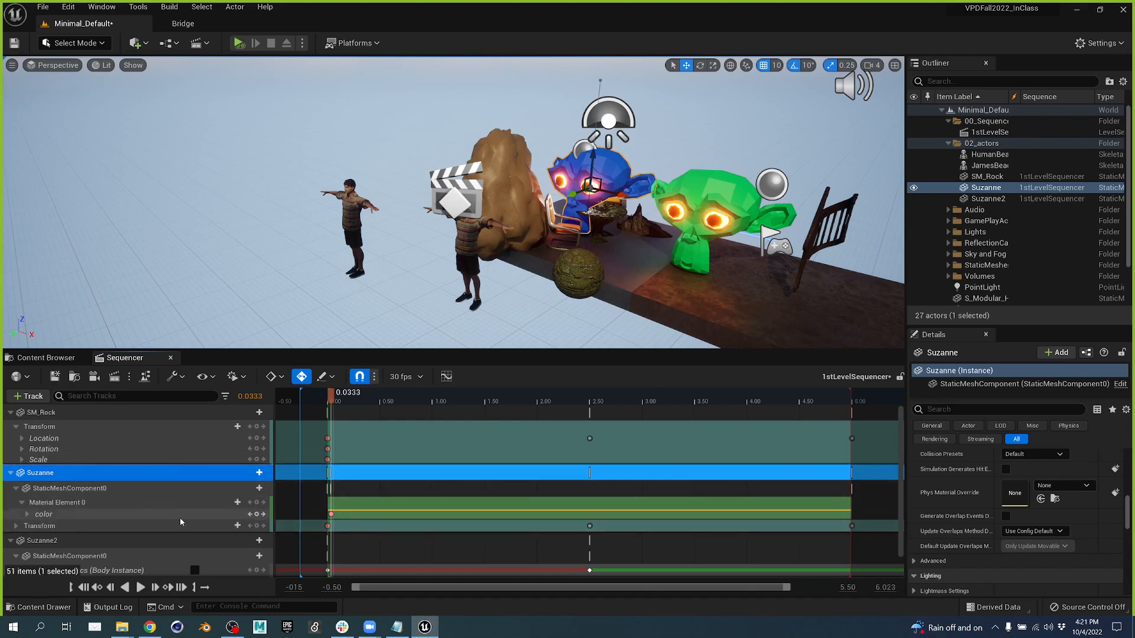
- Review the materials assigned to Suzanne's static mesh component, and add the glow parameter to its Material Element 0 track
left_click(241, 503)
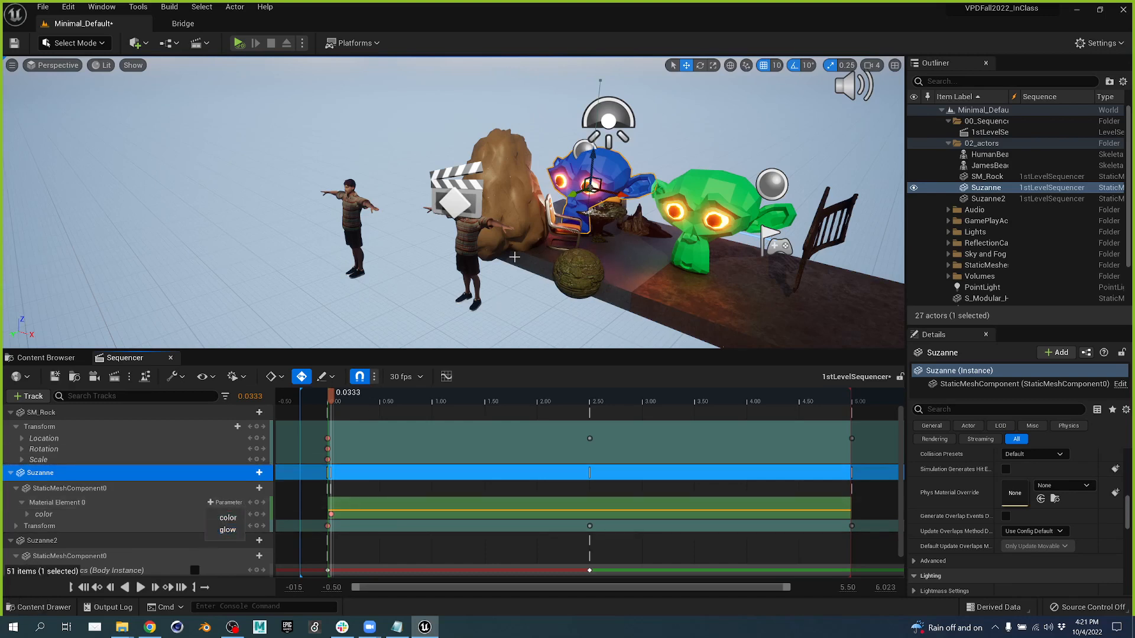
left_click(114, 514)
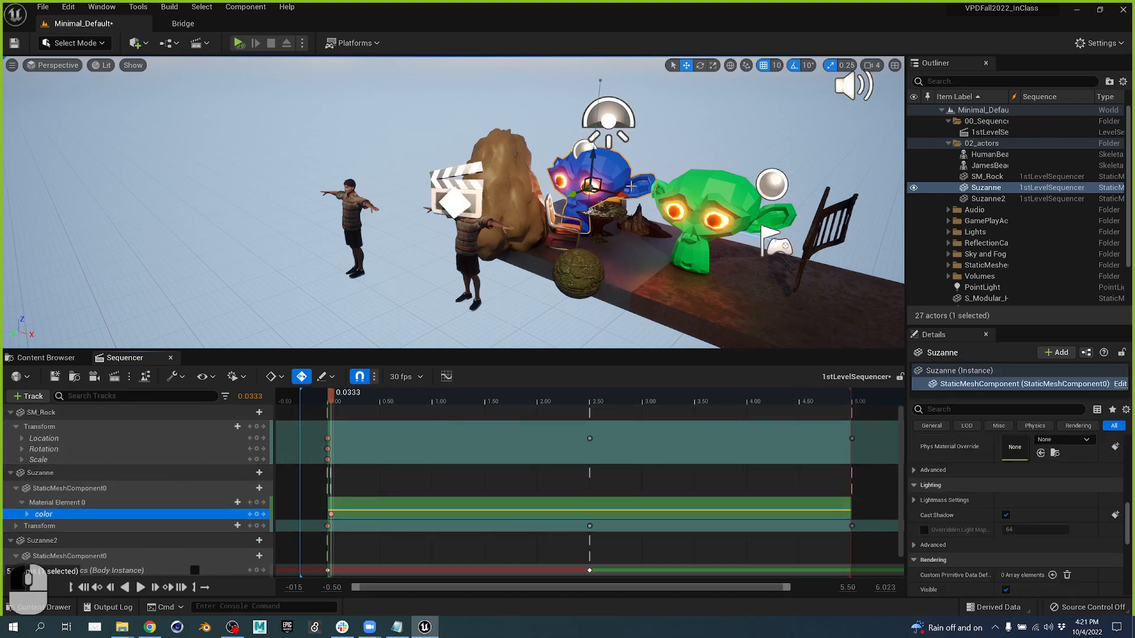
left_click(604, 180)
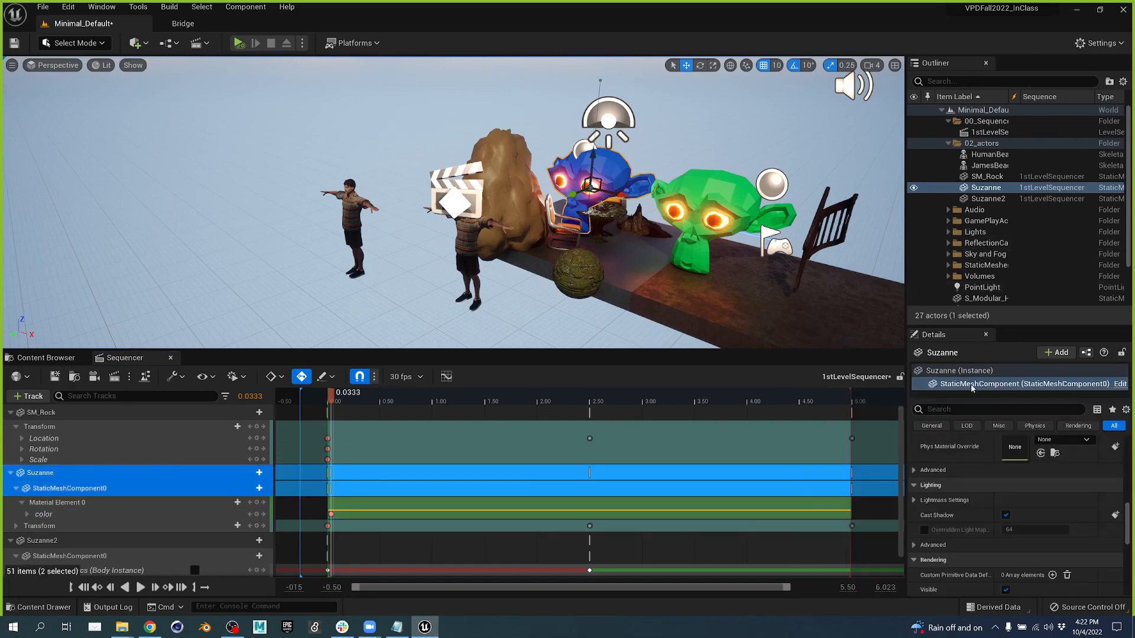
scroll(1015, 499, "up", 5)
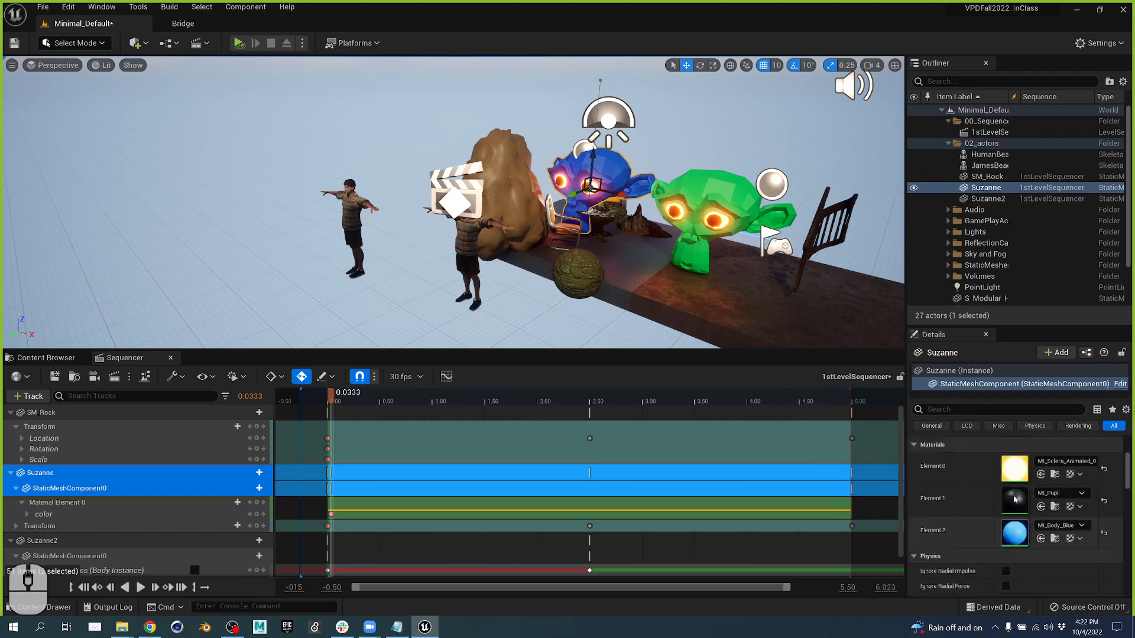
scroll(1015, 499, "up", 2)
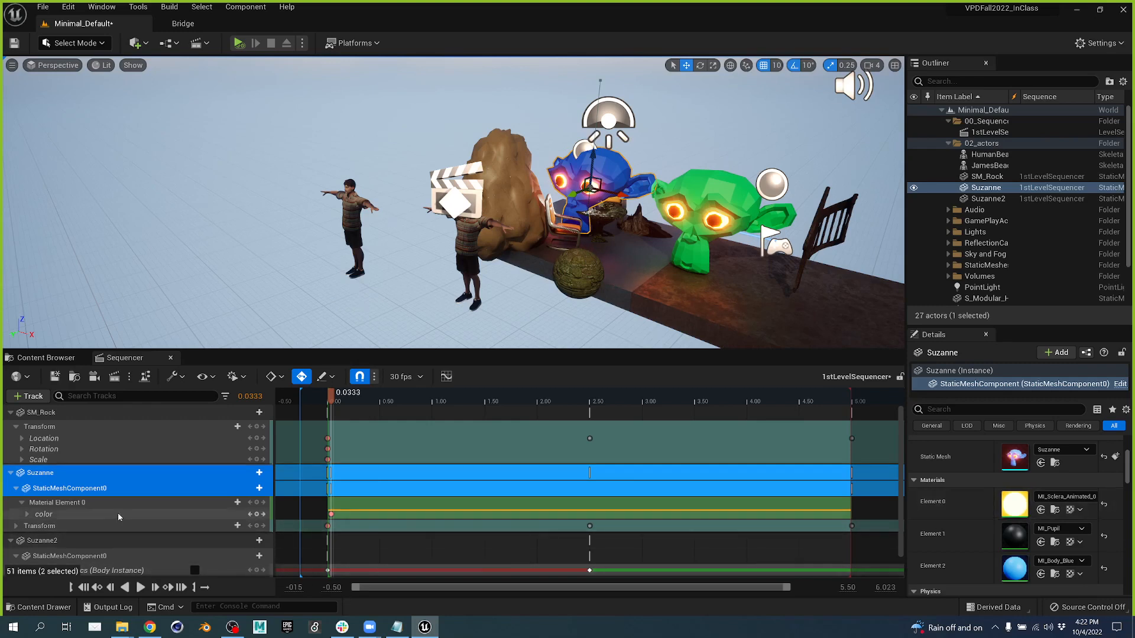
left_click(245, 503)
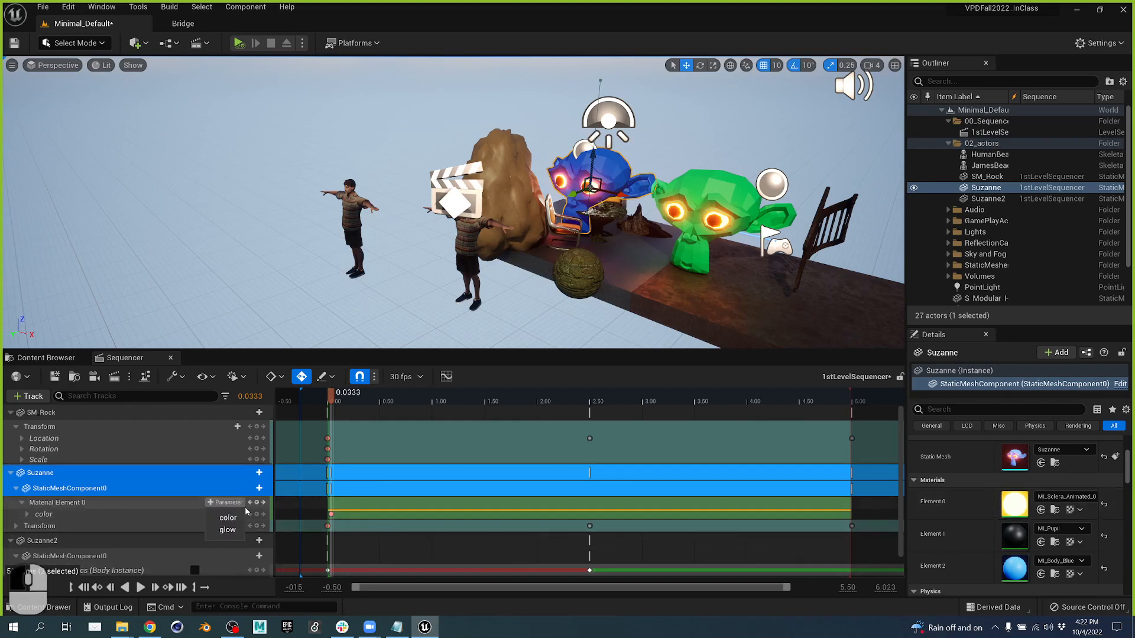
left_click(227, 530)
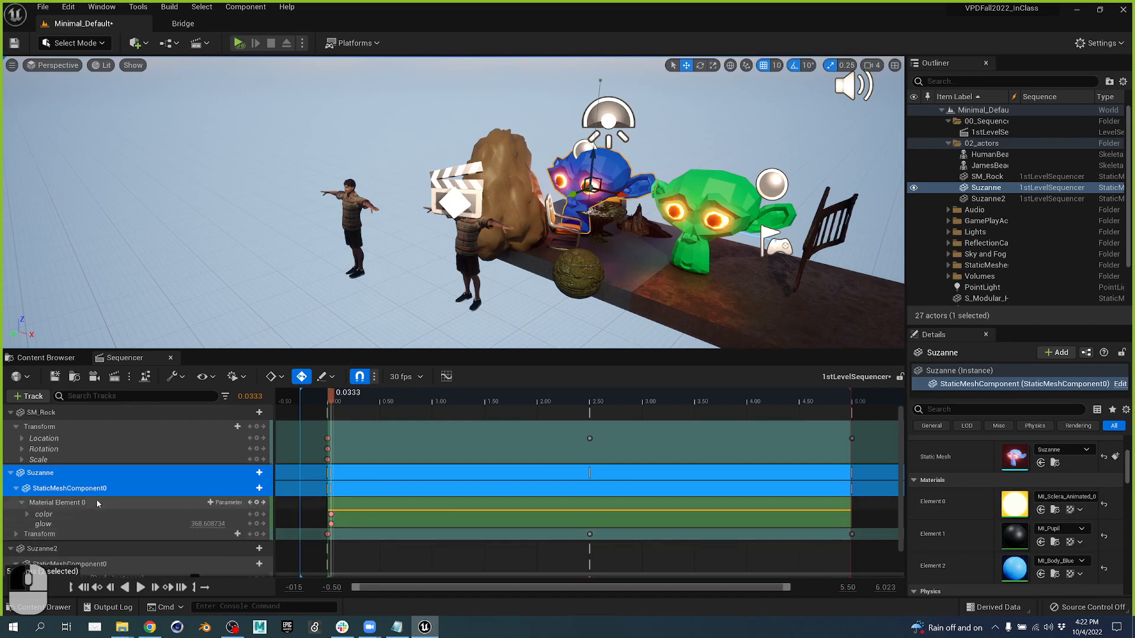
- Key Suzanne's glow at about 8.7 at time 0.00 and about 783 at 1.8667, and scrub back to the start
scroll(100, 506, "down", 2)
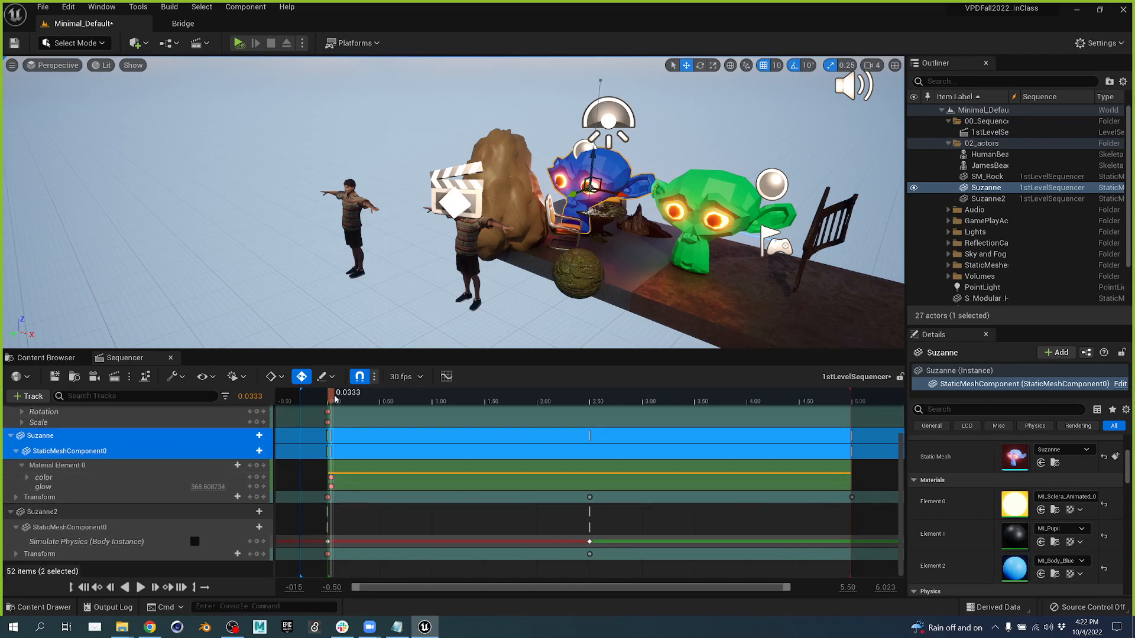
left_click_drag(335, 399, 298, 428)
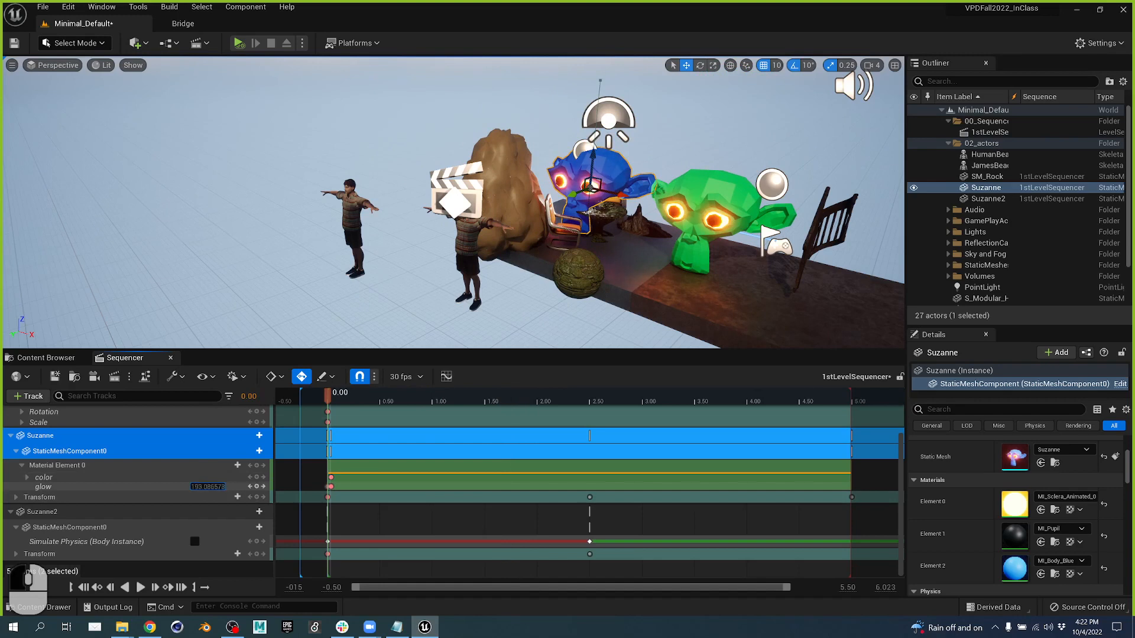
left_click_drag(207, 486, 201, 486)
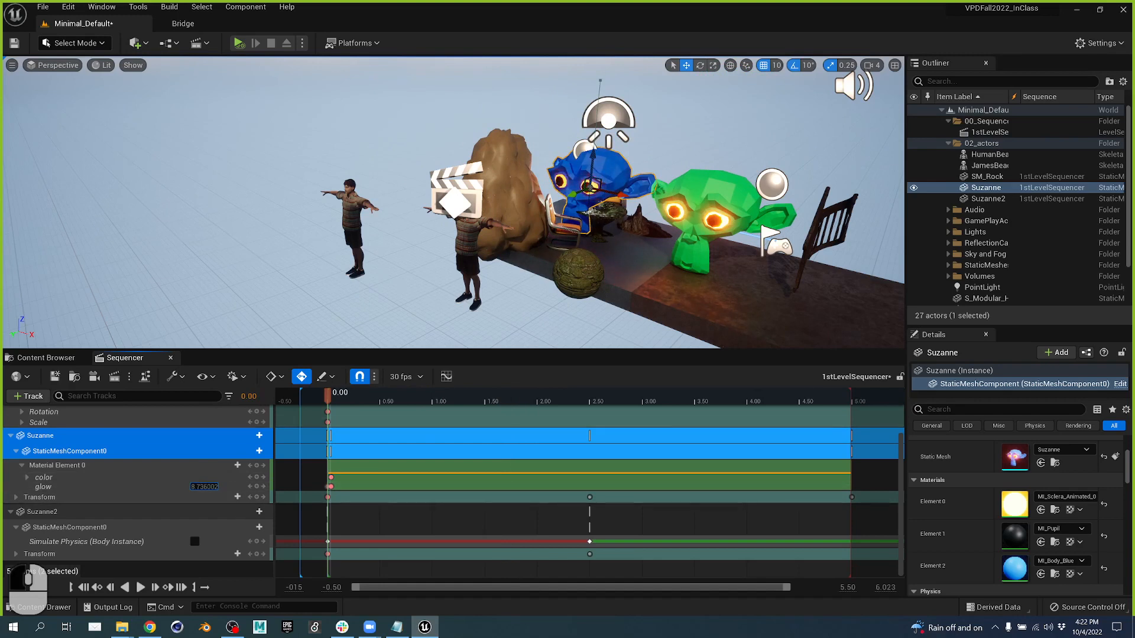
left_click_drag(329, 396, 525, 401)
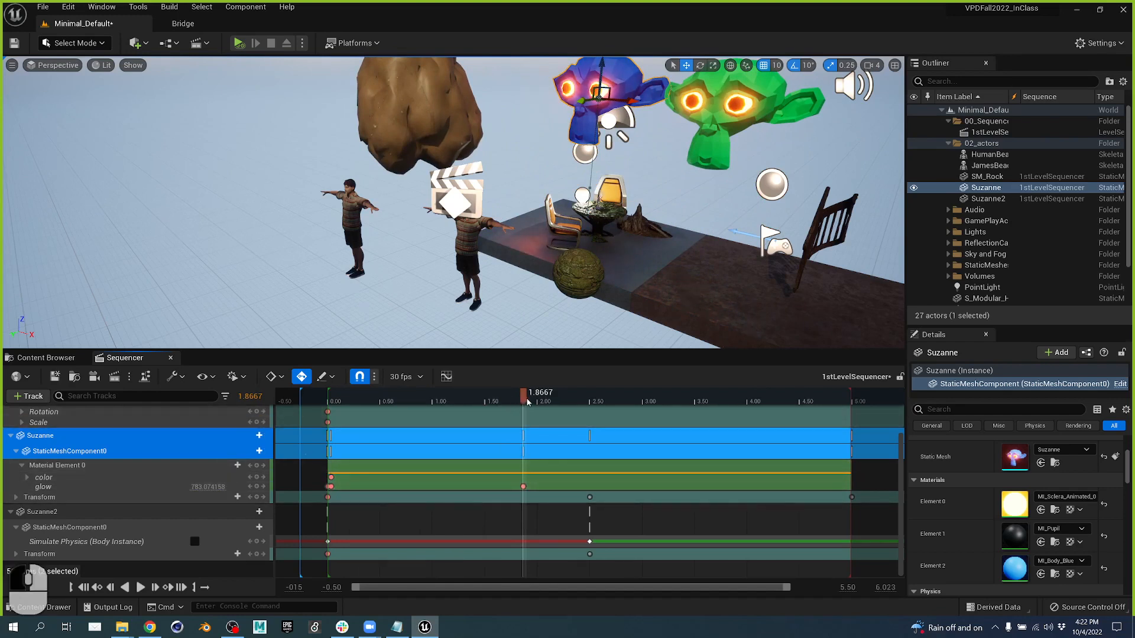
left_click_drag(528, 402, 328, 402)
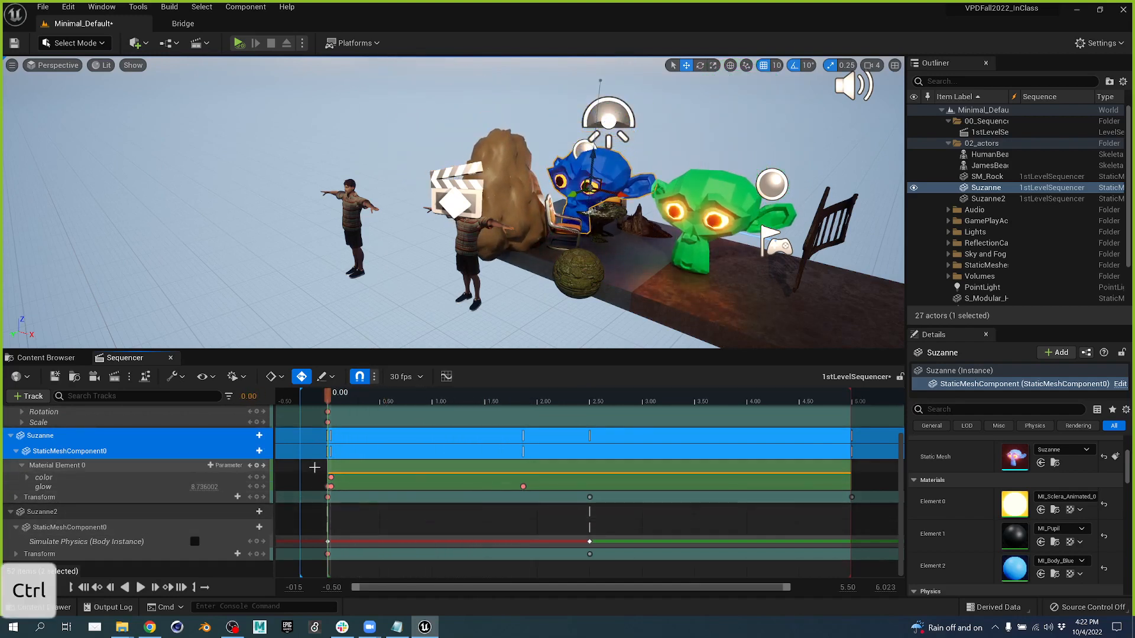
- Delete Suzanne's extra glow key at 0.0333 and return the playhead to 0.00
scroll(314, 467, "up", 10, "ctrl")
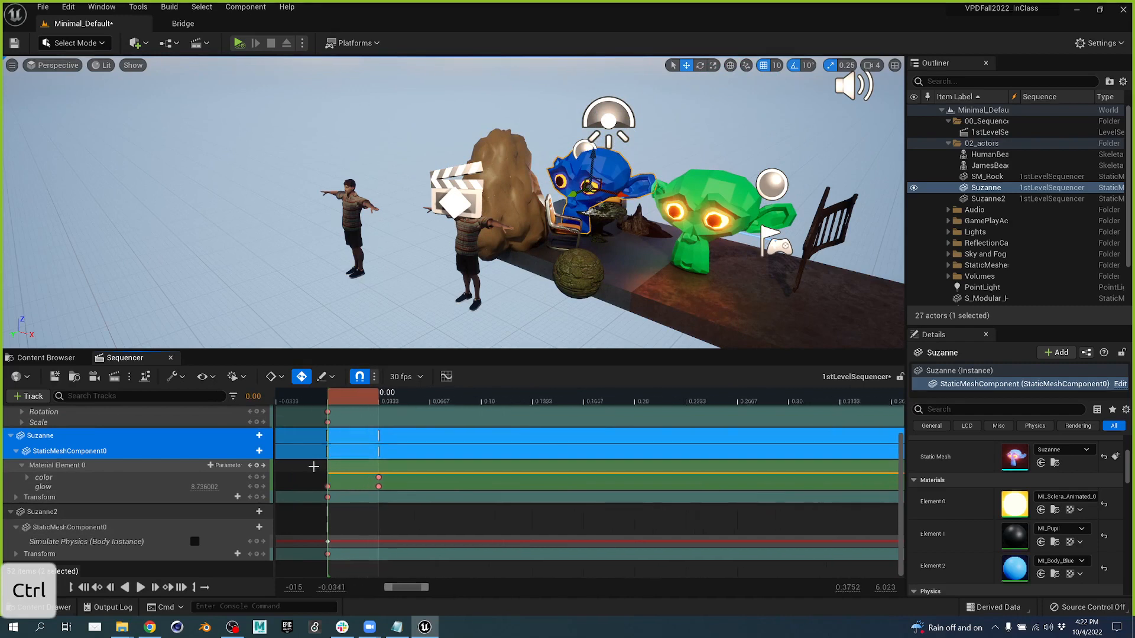
scroll(314, 467, "up", 3, "ctrl")
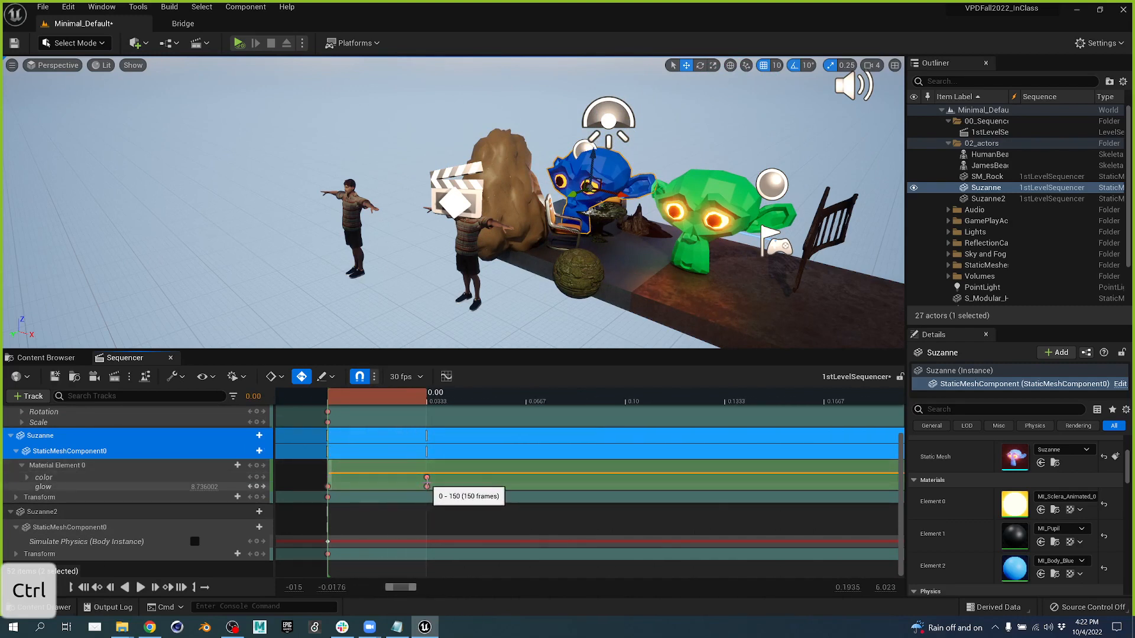
left_click(444, 405)
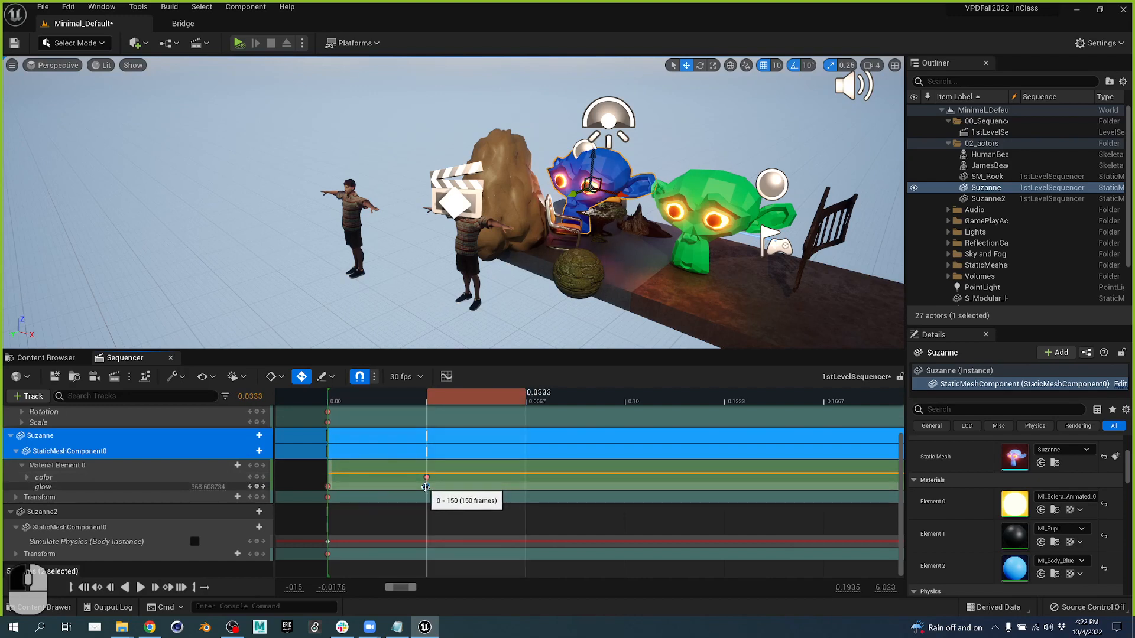
left_click(425, 487)
key("Delete")
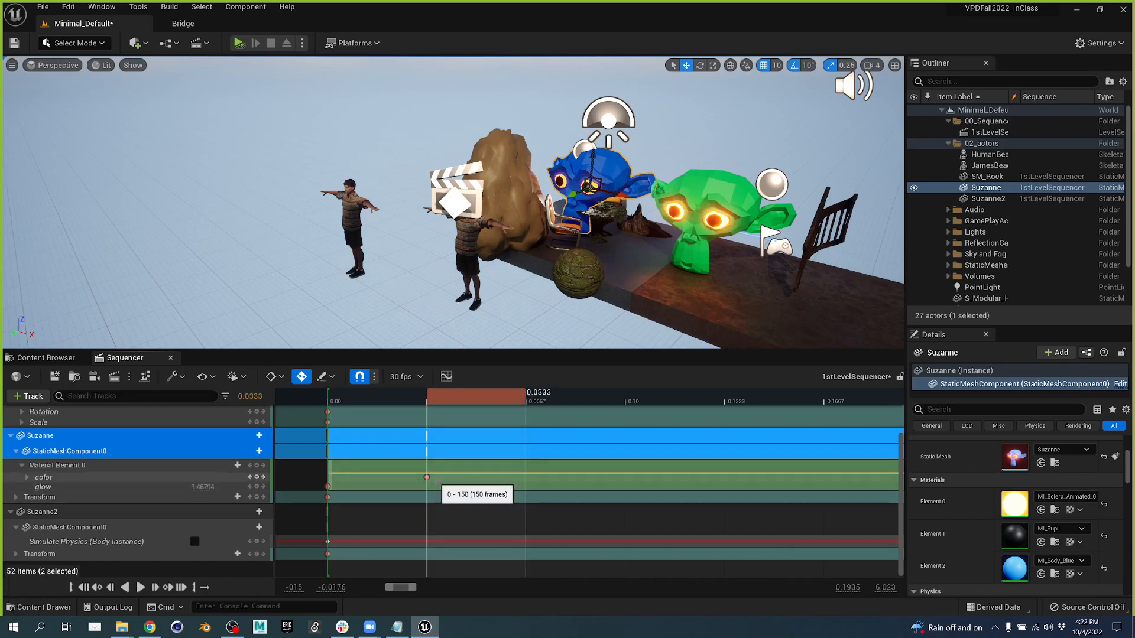
left_click_drag(445, 401, 301, 465)
scroll(449, 456, "down", 12, "ctrl")
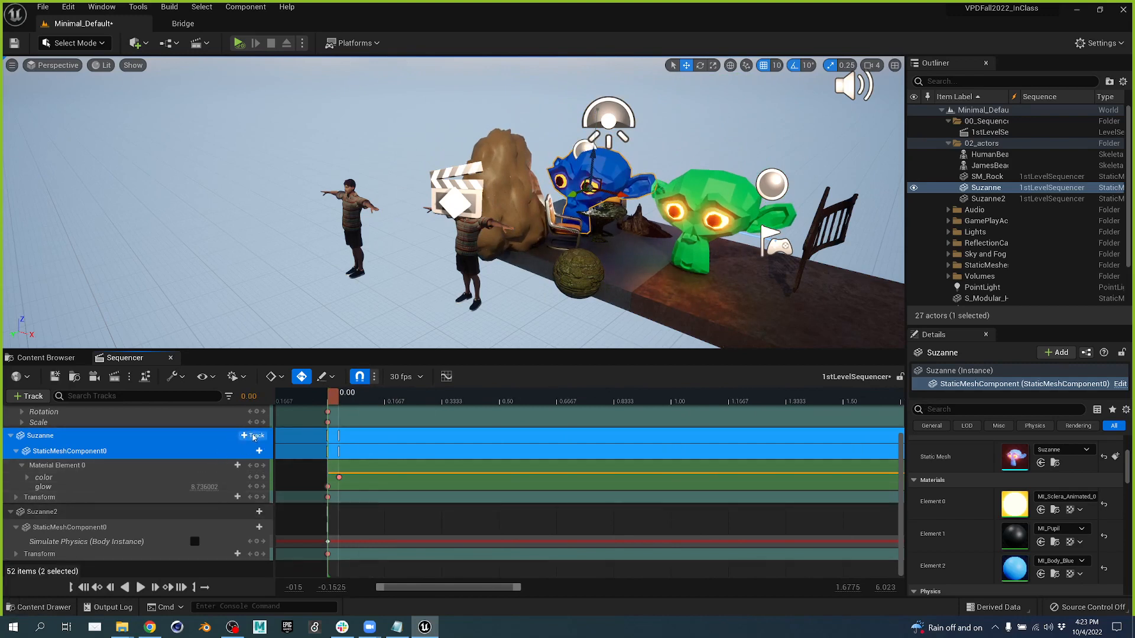
- Add Visibility tracks to SM_Rock and Suzanne, and play the sequence
scroll(207, 443, "up", 2)
scroll(210, 438, "down", 2)
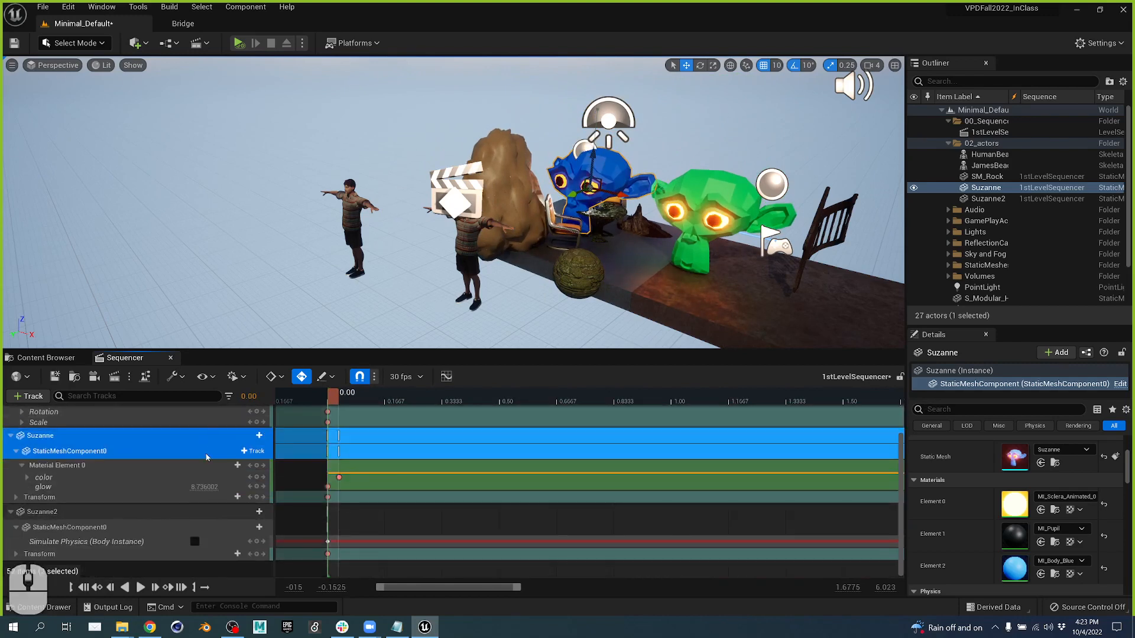
scroll(219, 428, "up", 2)
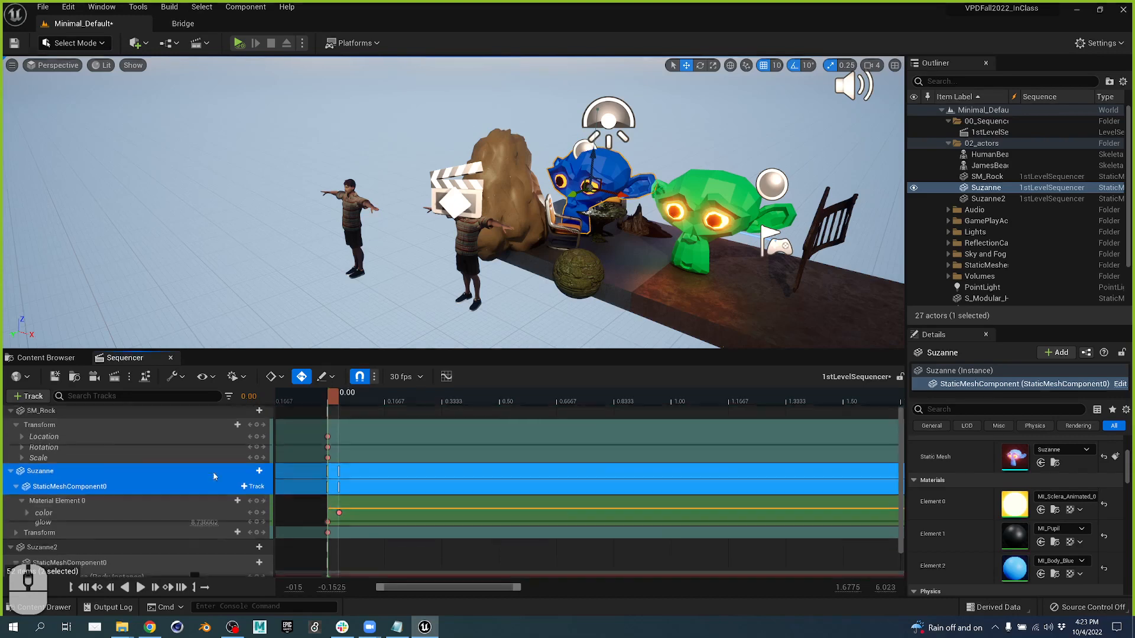
left_click(253, 412)
left_click(291, 551)
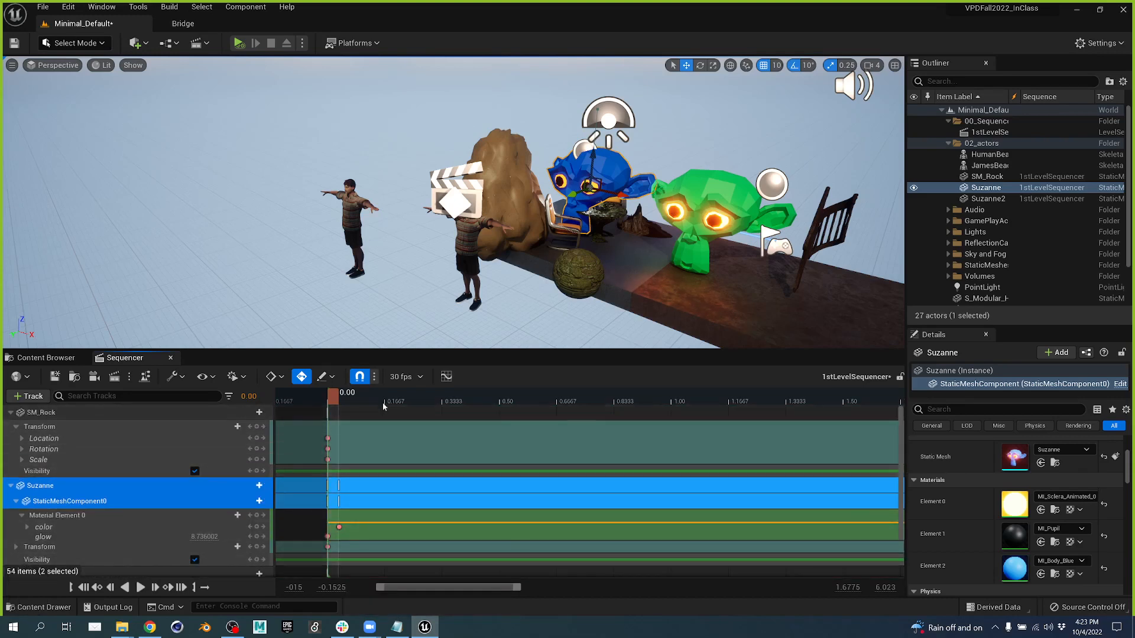
key("space")
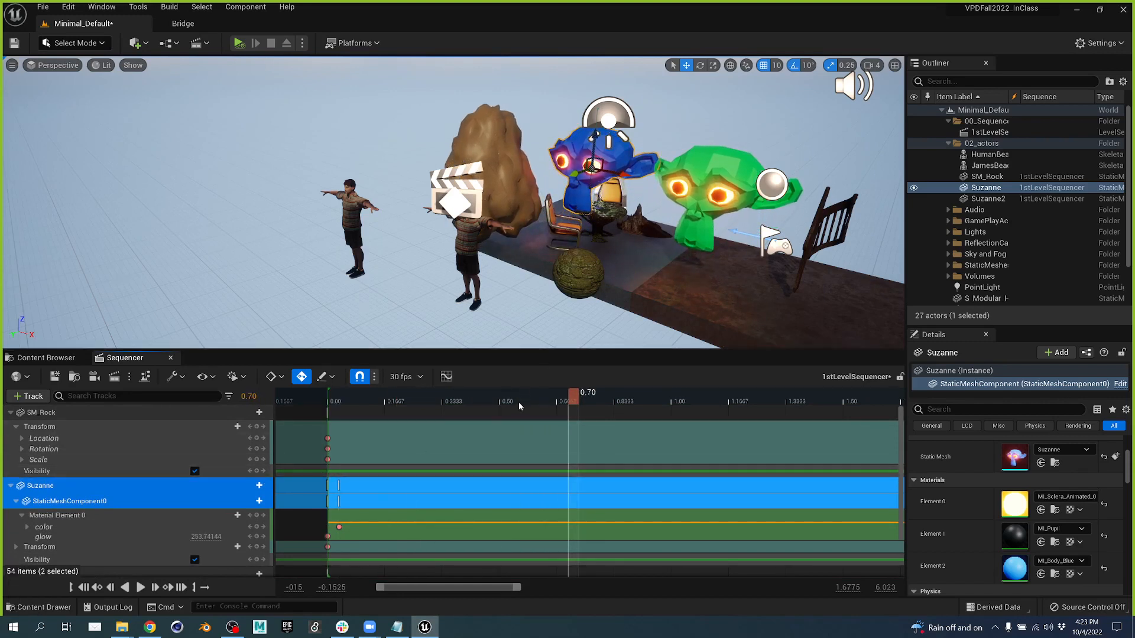
- Key SM_Rock's Visibility on at 0.00 and off at 0.6333
left_click_drag(519, 403, 273, 421)
left_click(256, 472)
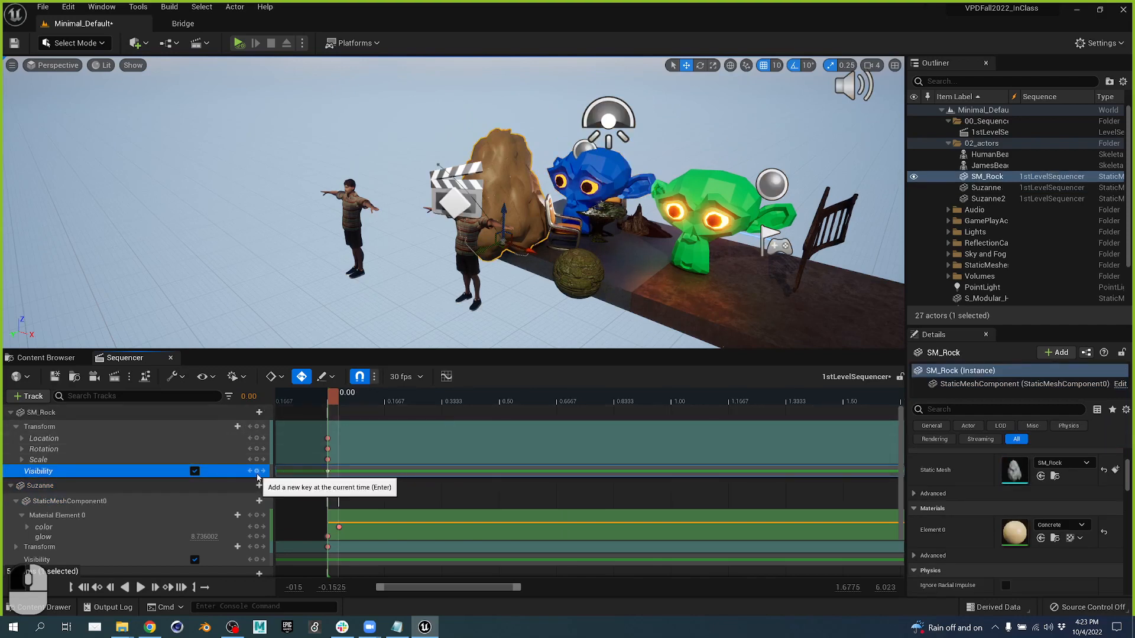
left_click(257, 471)
left_click(415, 402)
left_click_drag(415, 402, 550, 402)
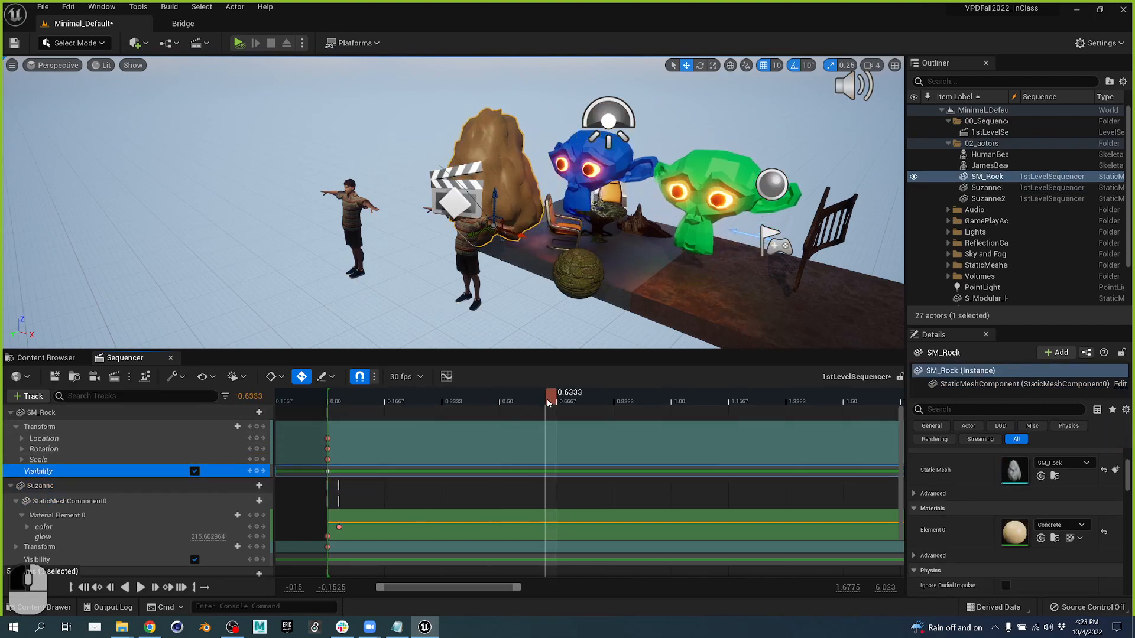
left_click(195, 470)
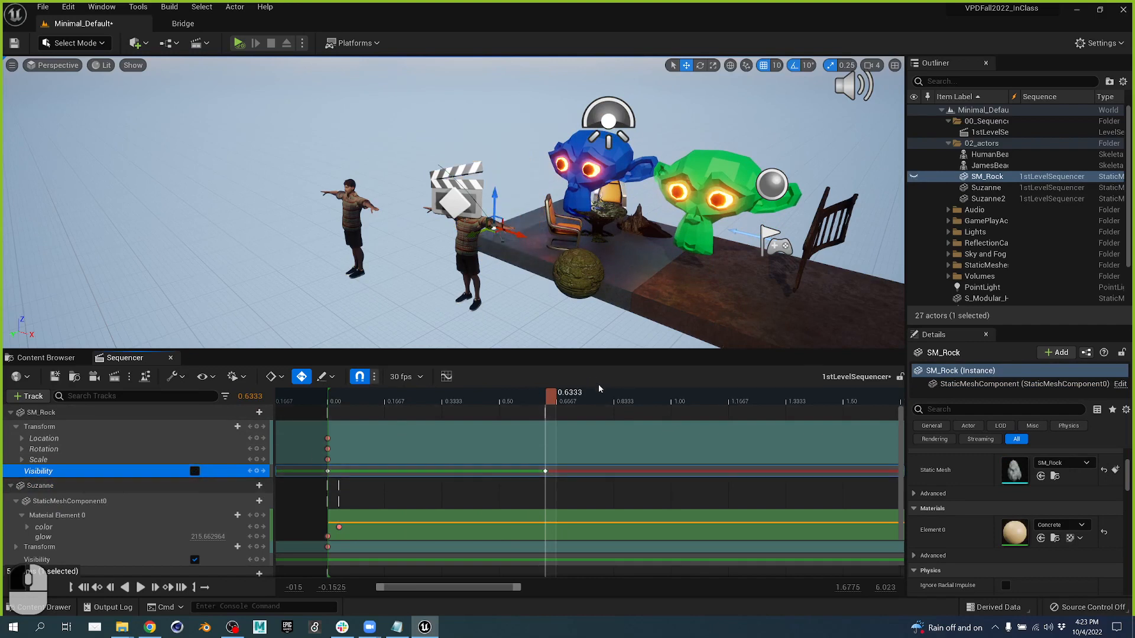
- Key SM_Rock's Visibility on at 0.7667, off at 1.00 and on at 1.2333, and scrub through the sequence to preview the blinking
left_click(597, 402)
left_click(194, 471)
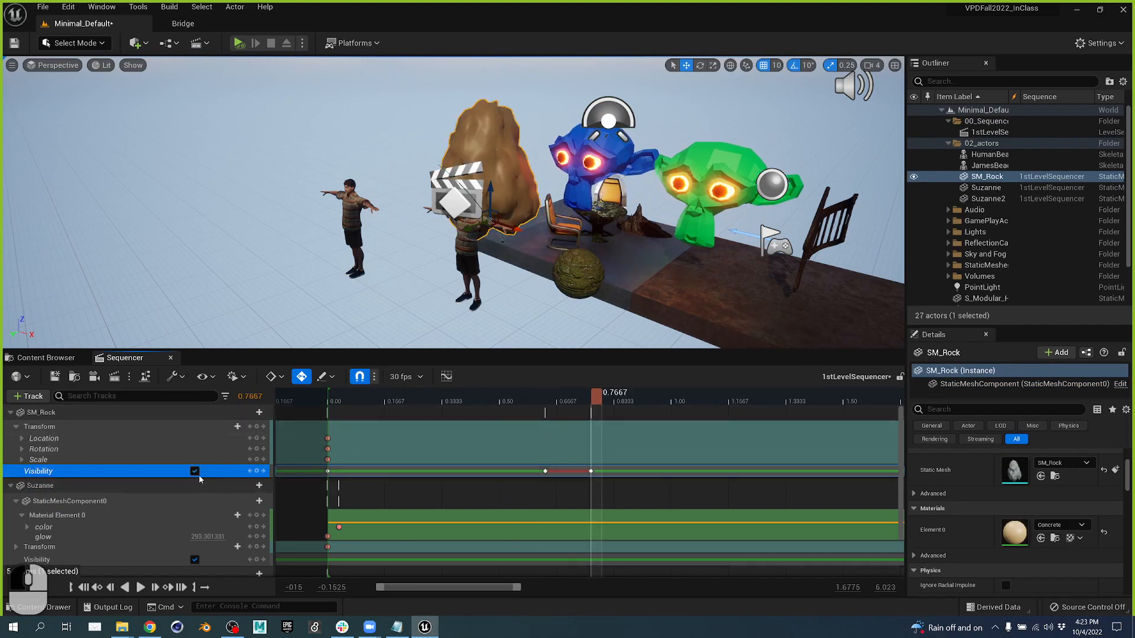
left_click(677, 402)
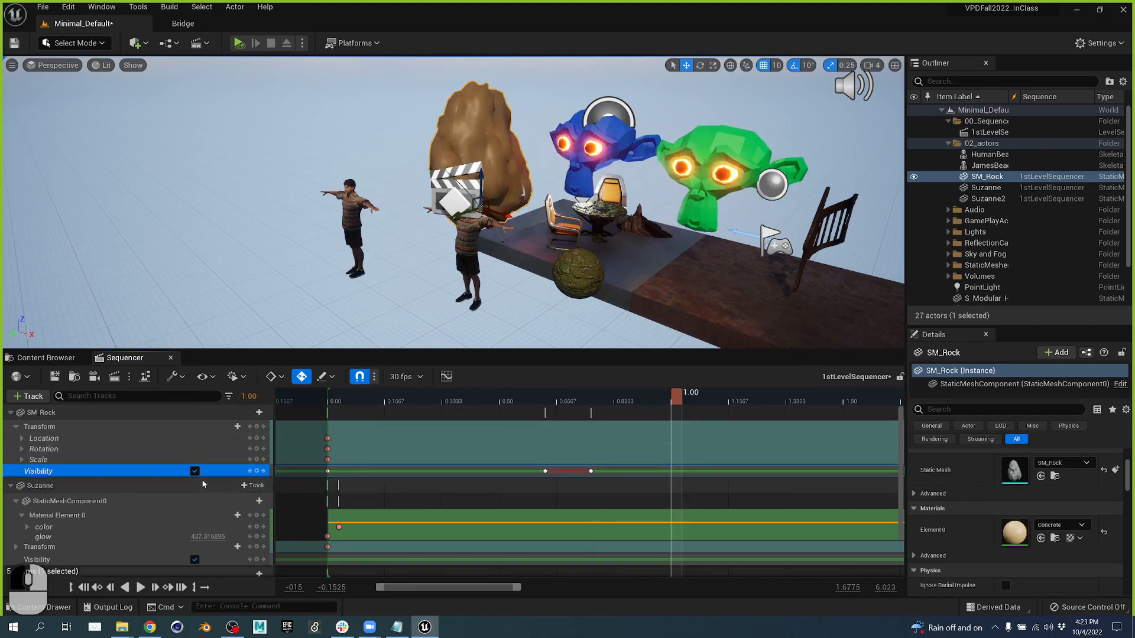
left_click(194, 471)
left_click(757, 397)
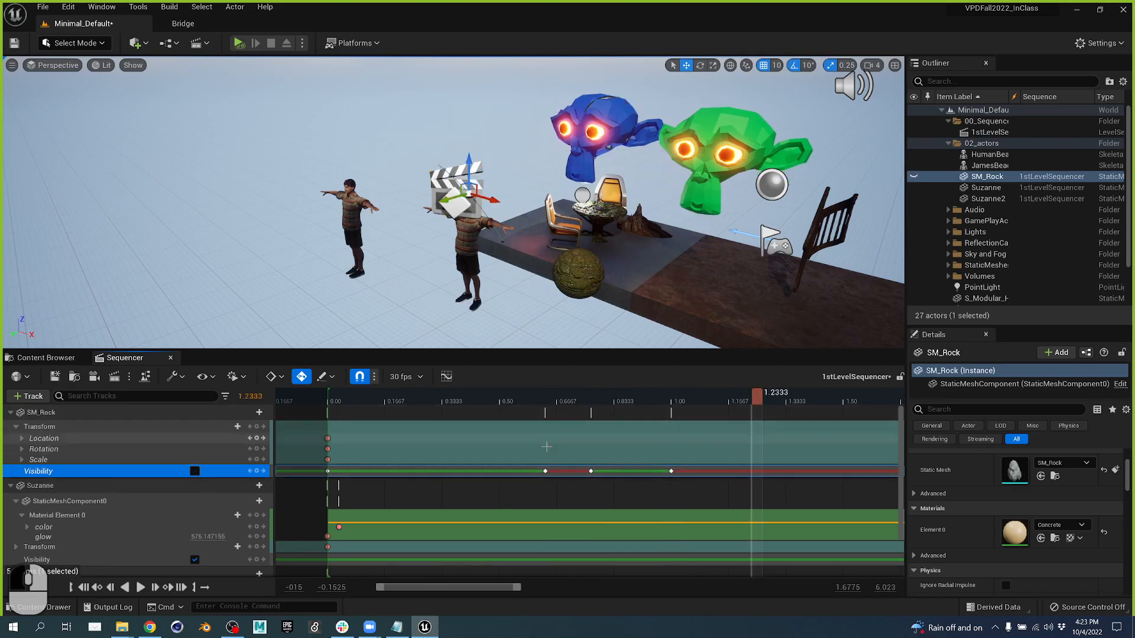
left_click(195, 471)
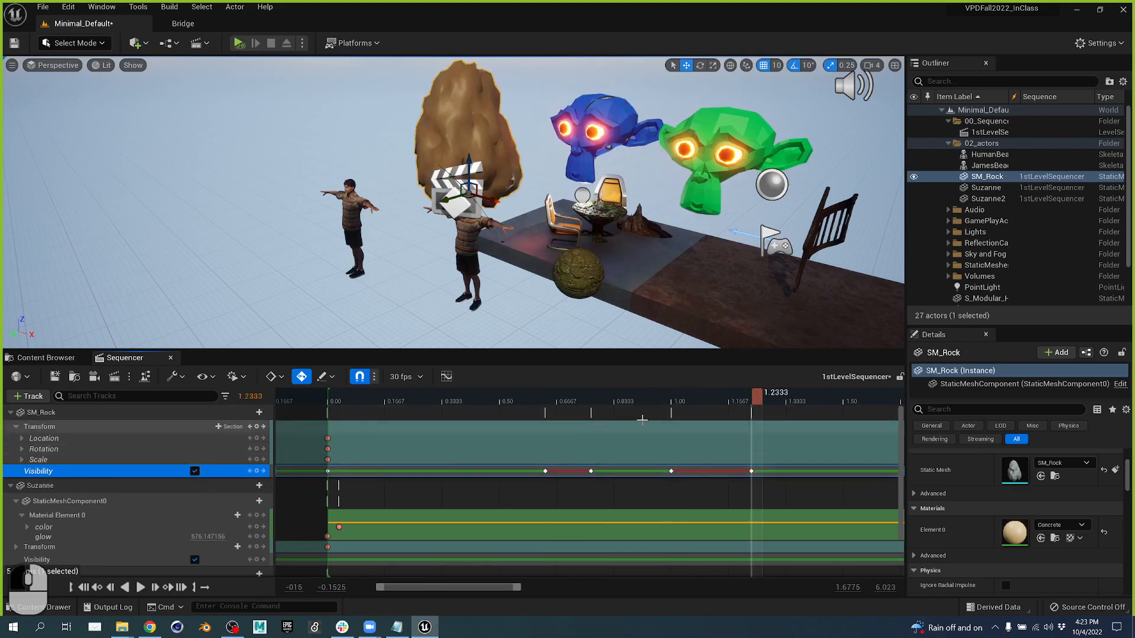
left_click(367, 397)
left_click_drag(306, 460, 788, 446)
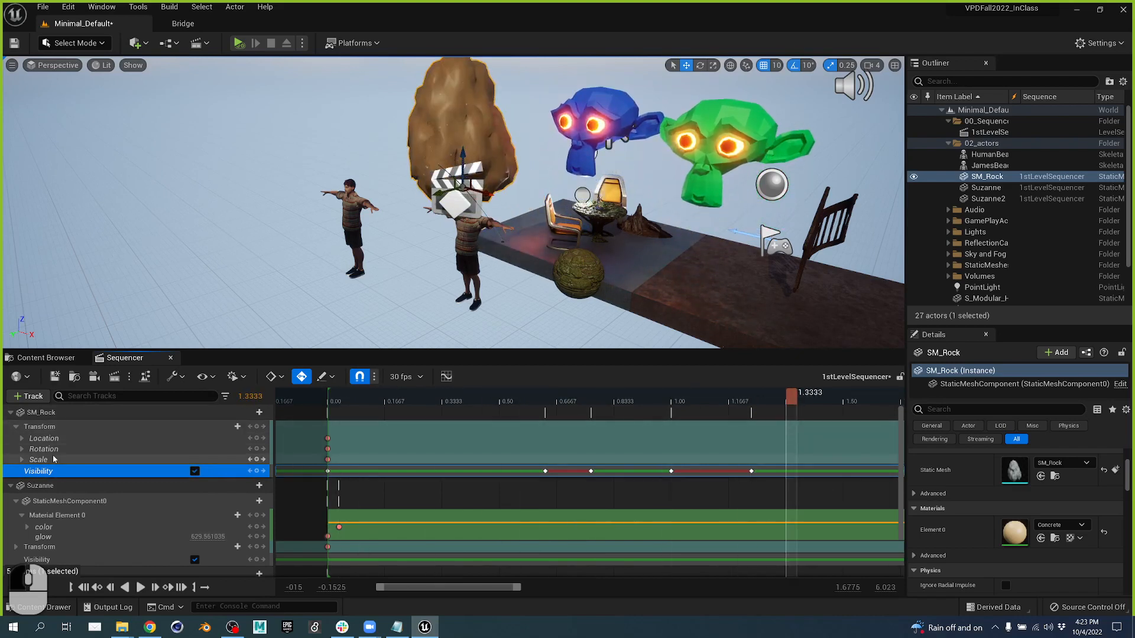
- Add an Attach track to Suzanne's StaticMeshComponent0 that binds it to Suzanne2 from 1.3333
scroll(138, 463, "down", 3)
left_click(130, 423)
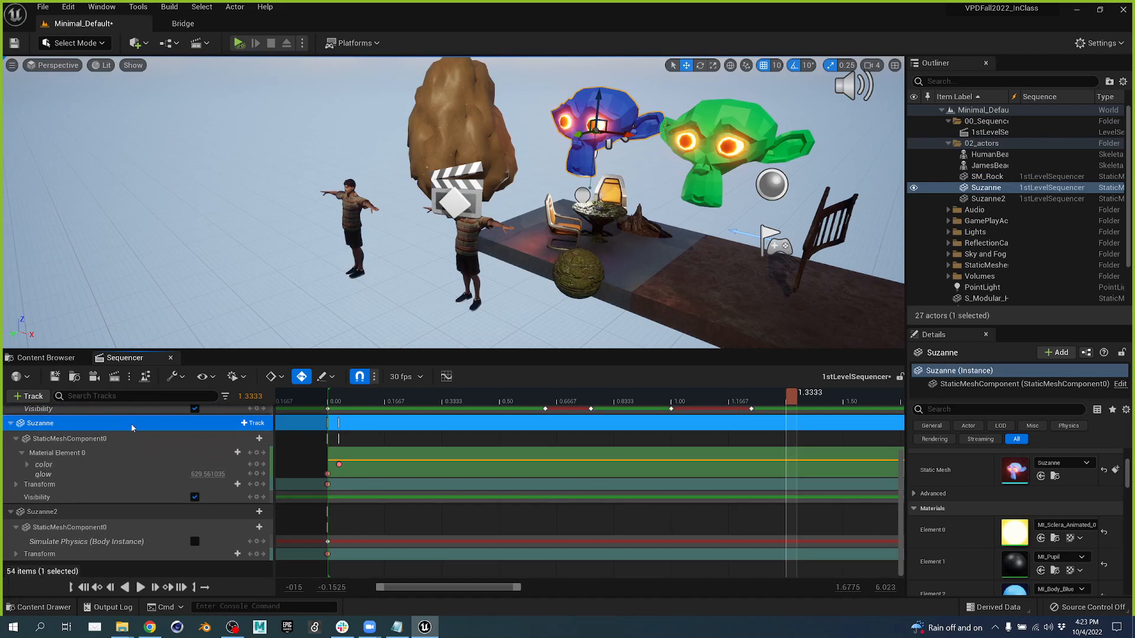
right_click(132, 425)
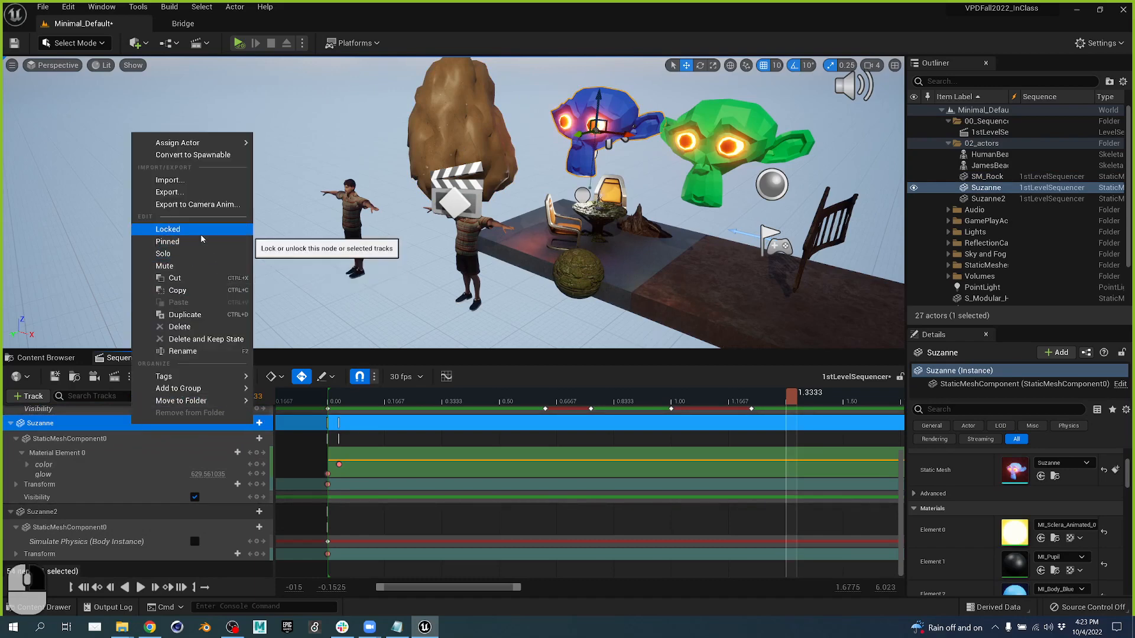
left_click(247, 438)
mouse_move(355, 147)
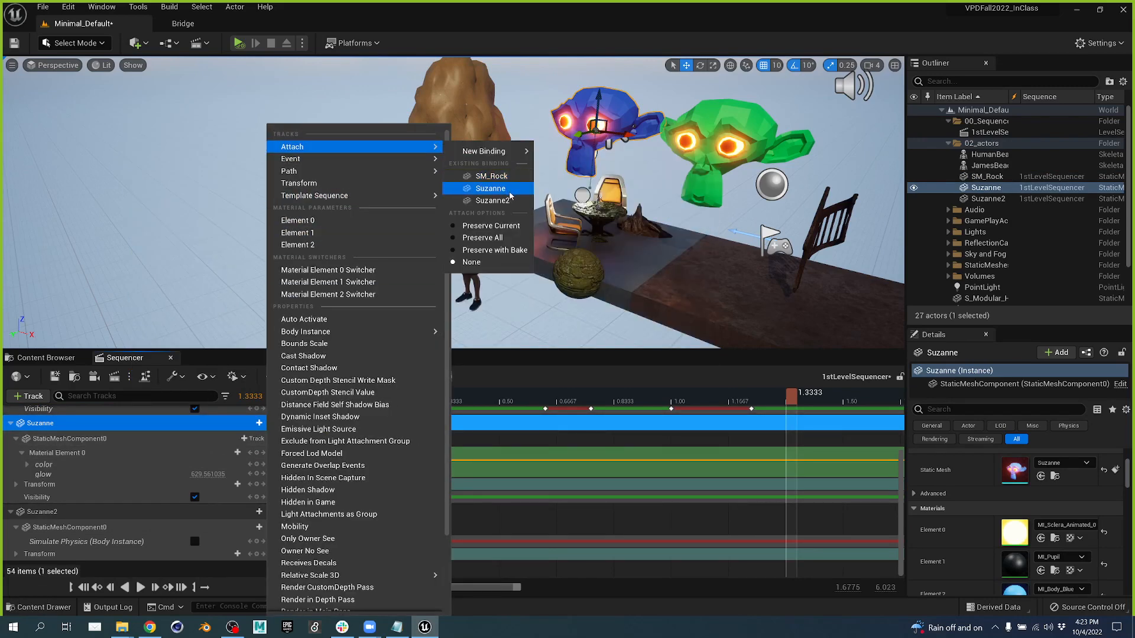
left_click(499, 200)
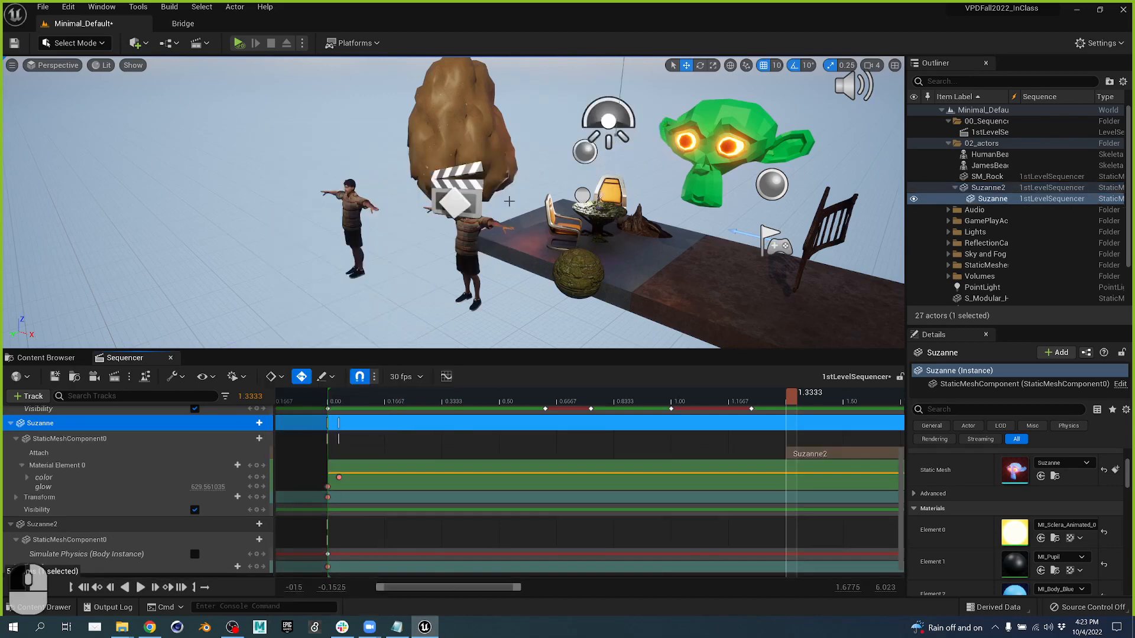
- Move Suzanne's Attach section for Suzanne2 to start at about 3.5 and return the playhead to 0.00
scroll(706, 456, "up", 2)
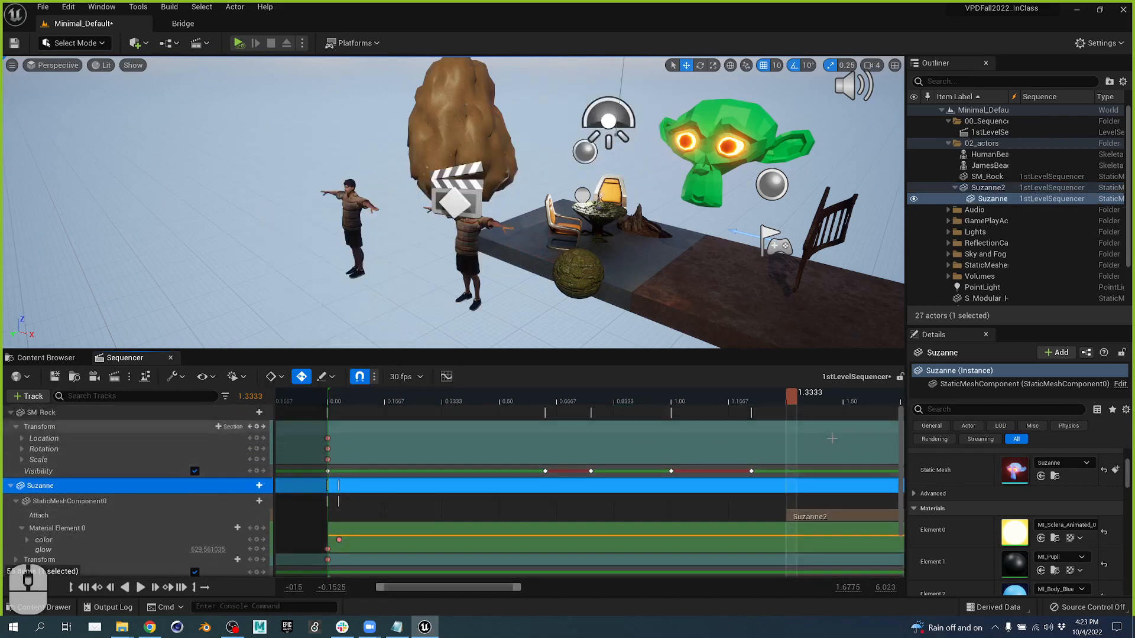
left_click_drag(755, 403, 827, 445)
scroll(845, 437, "down", 5, "ctrl")
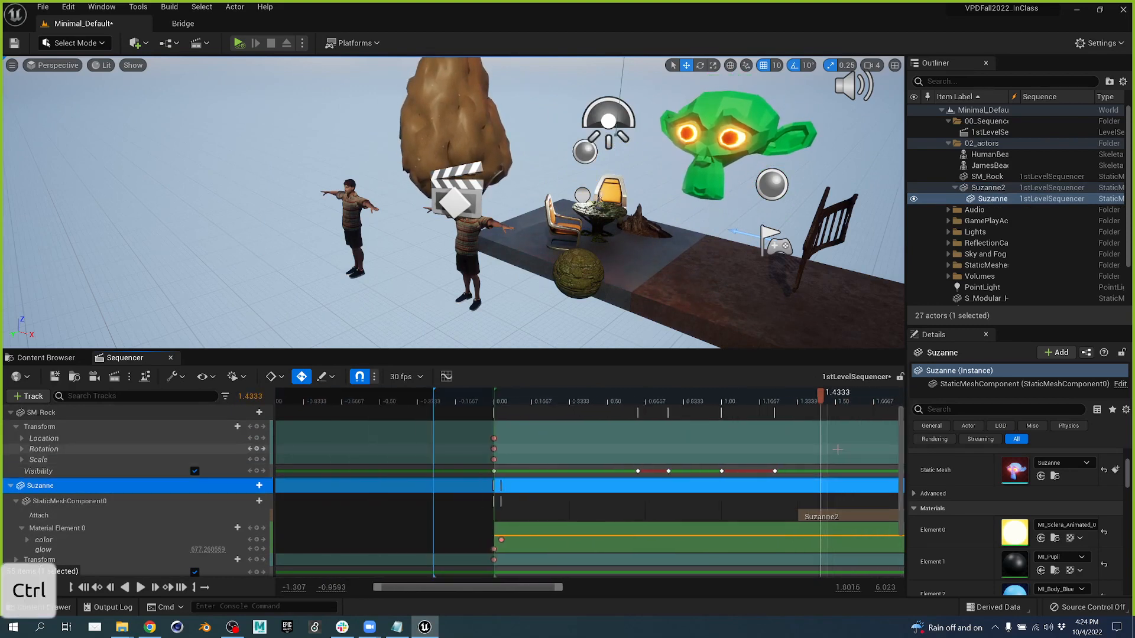
right_click_drag(866, 400, 568, 512)
left_click_drag(567, 512, 747, 515)
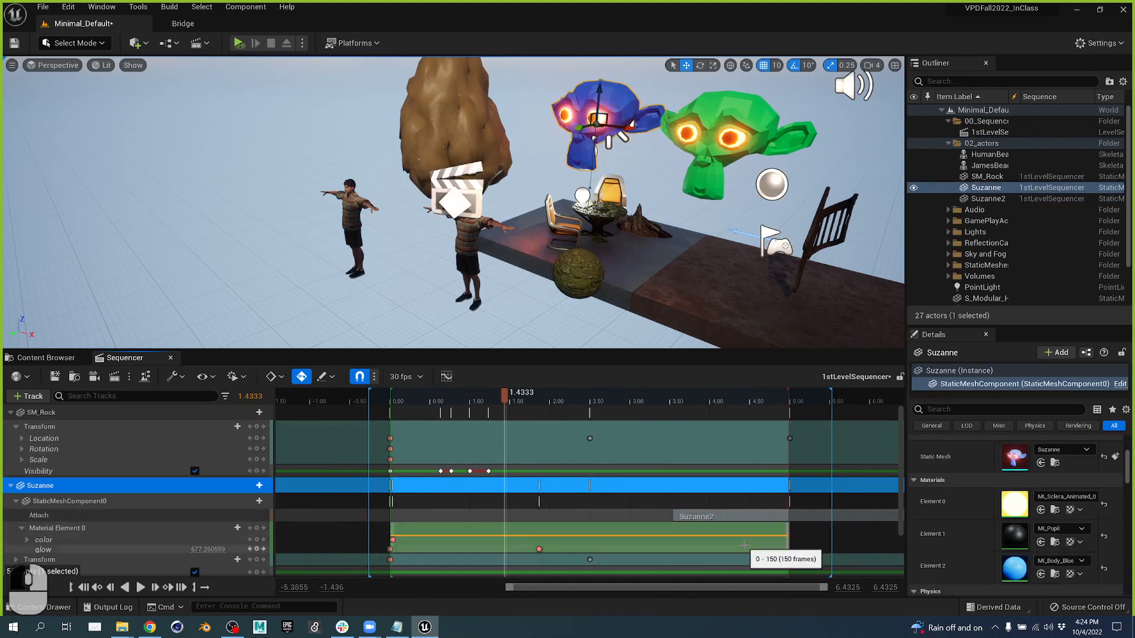
left_click_drag(676, 406, 254, 428)
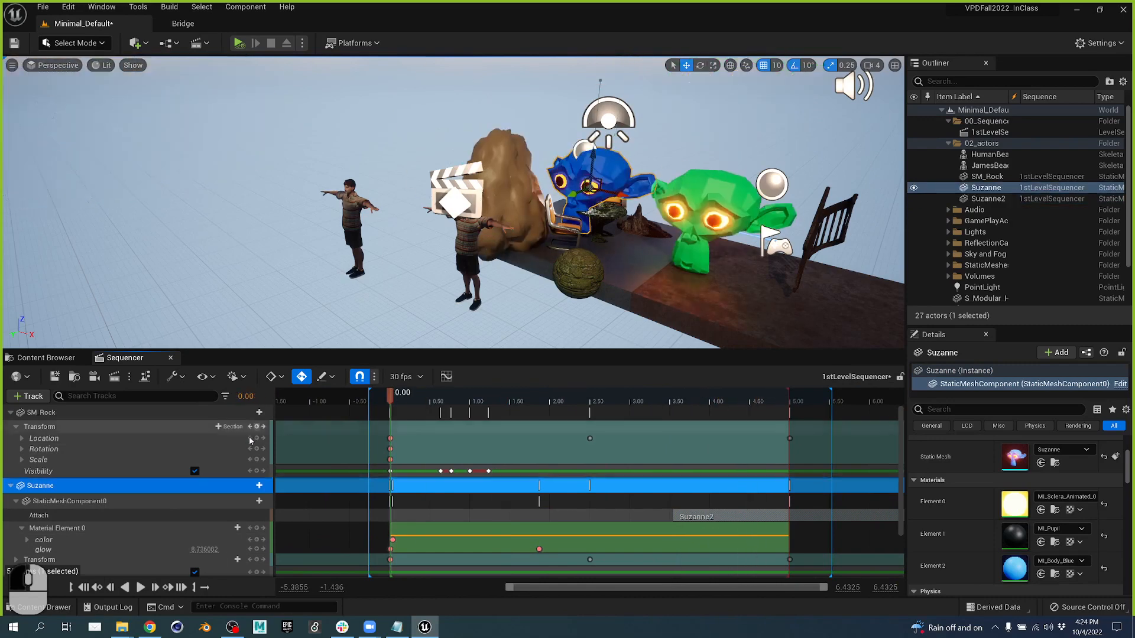
- Play the level, look for Suzanne2 in the viewport while scrubbing the sequence to 2.2333, and stop playing
left_click(239, 43)
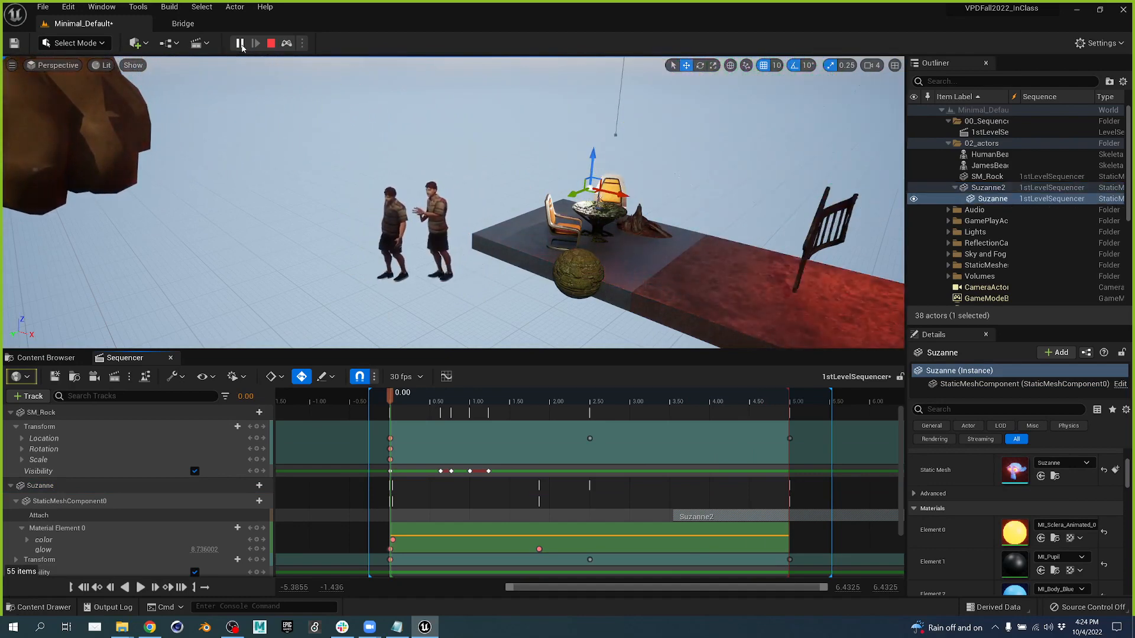
right_click(461, 83)
right_click_drag(460, 83, 539, 157)
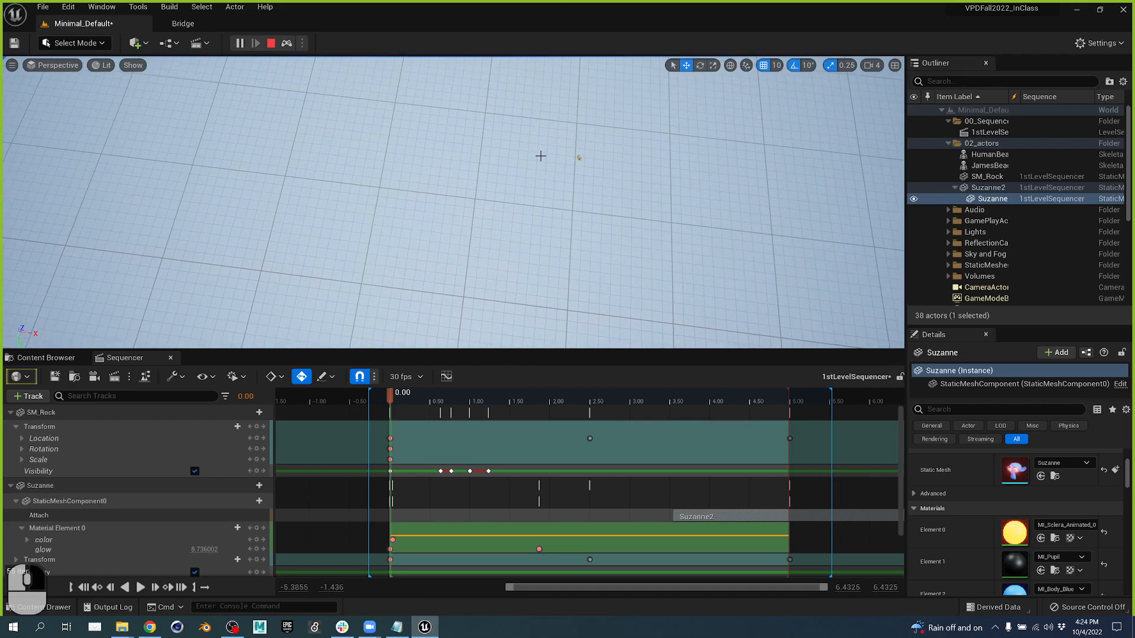
double_click(991, 188)
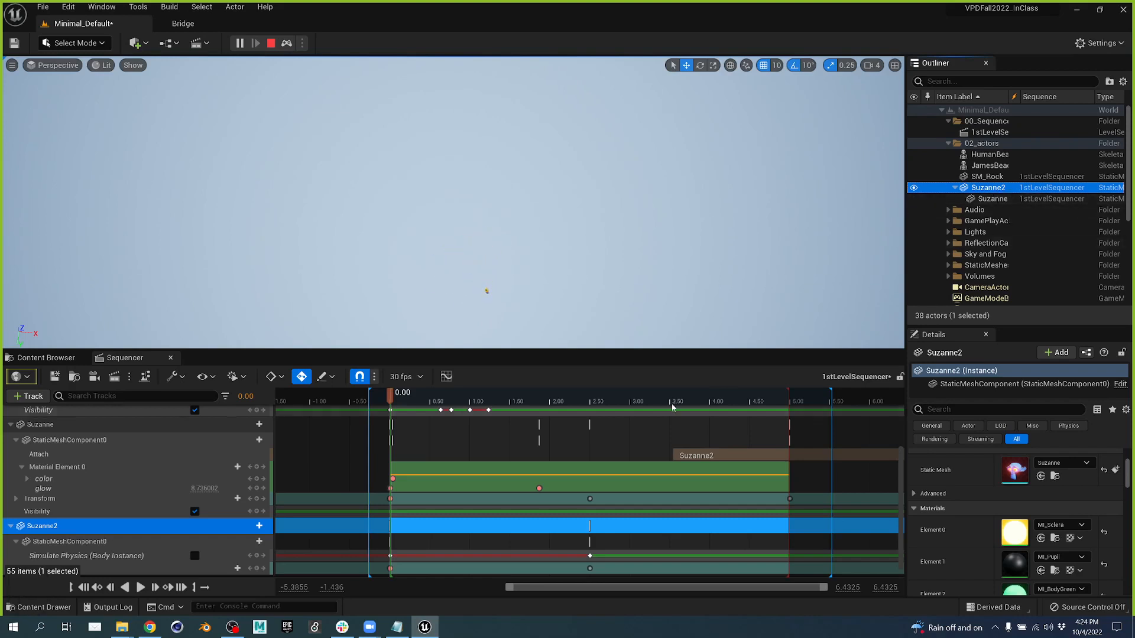
left_click_drag(664, 402, 566, 408)
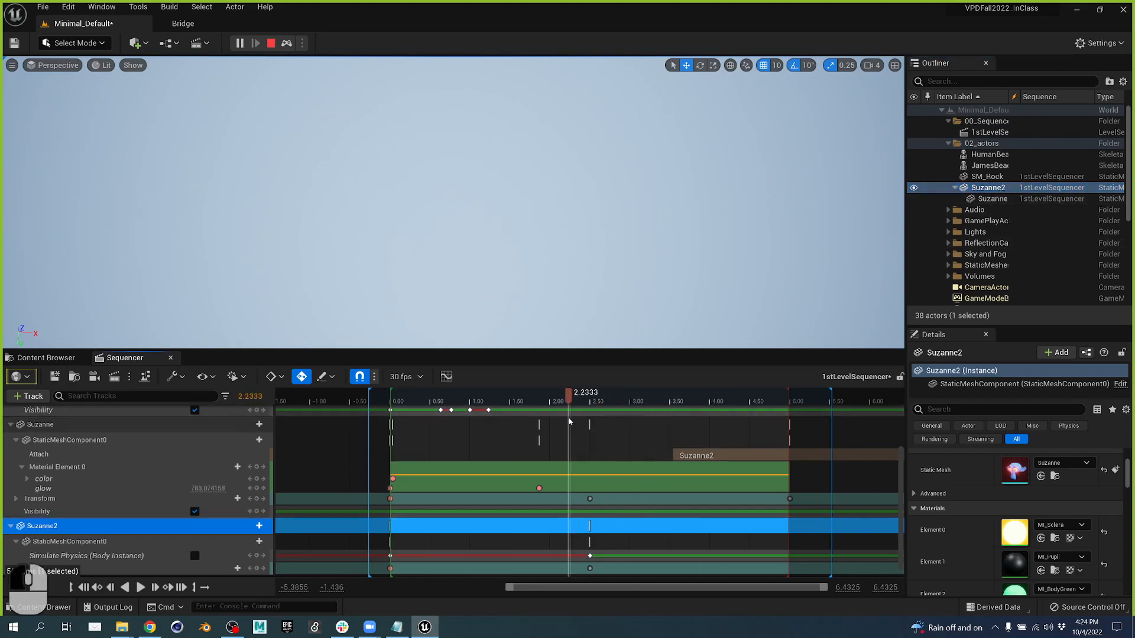
left_click(272, 48)
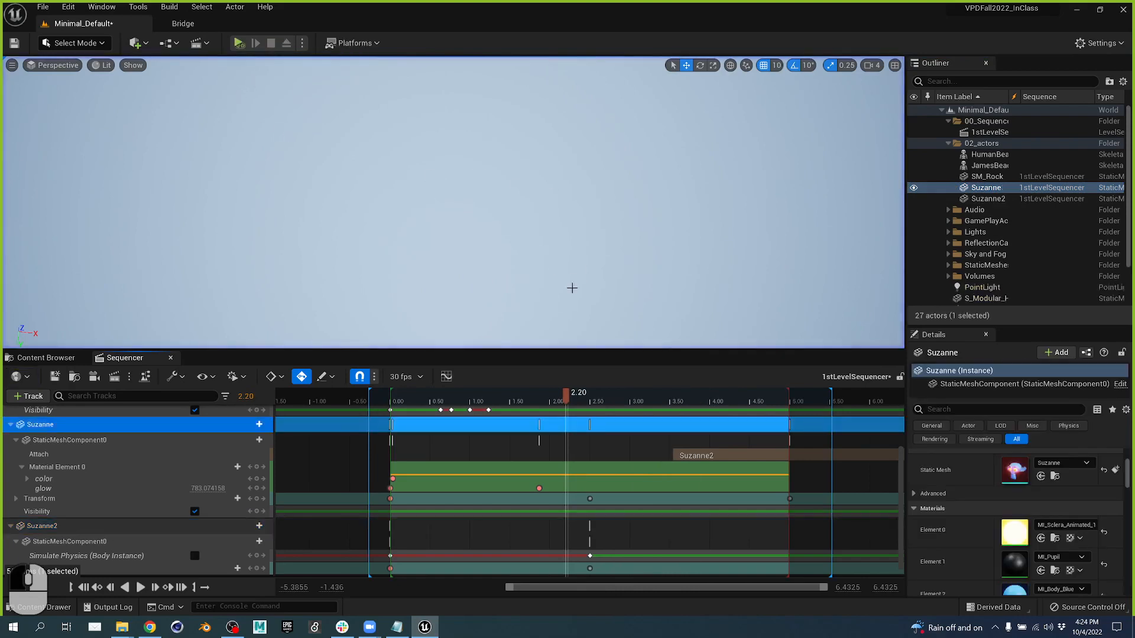
- Examine the track types that can be added to SM_Rock in the sequence
left_click_drag(567, 395, 596, 436)
scroll(197, 474, "up", 1)
scroll(197, 474, "up", 2)
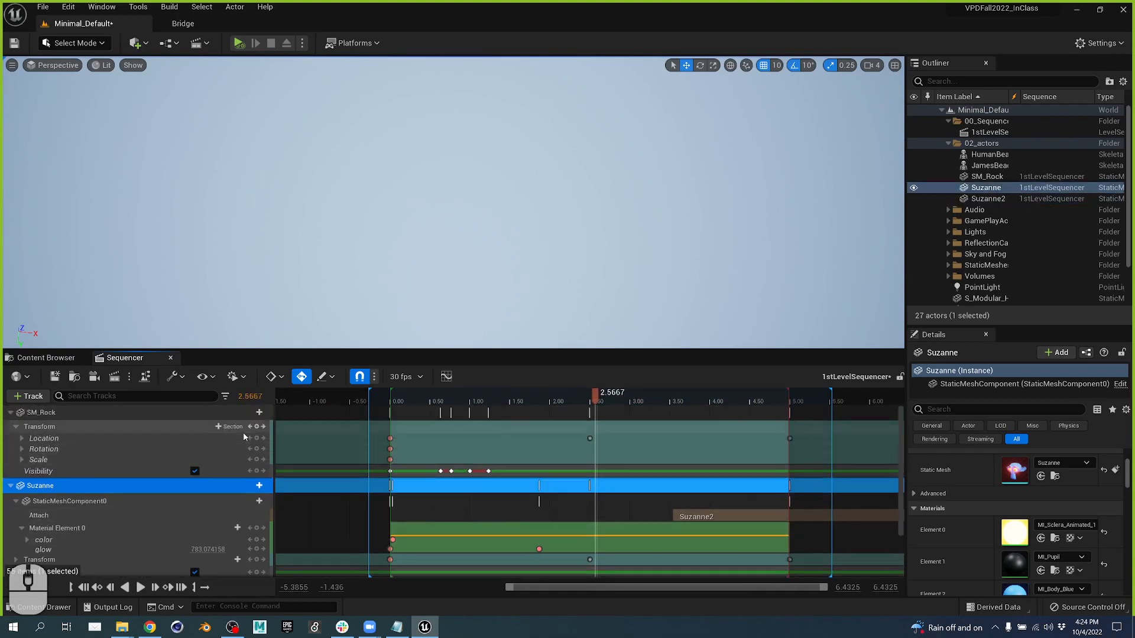
left_click(254, 412)
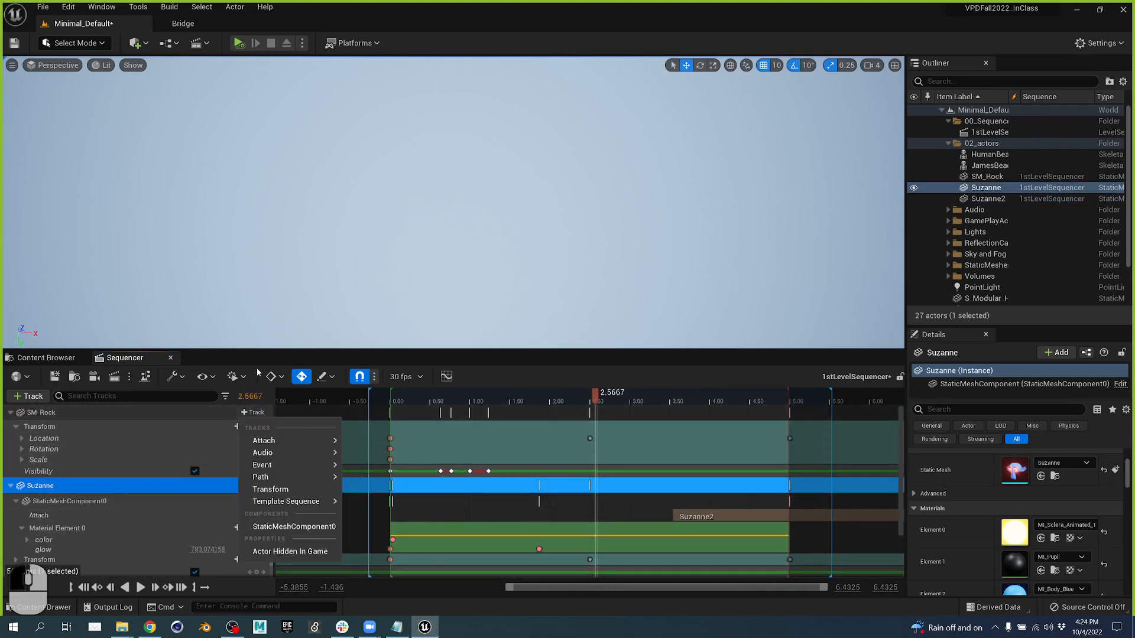
mouse_move(308, 455)
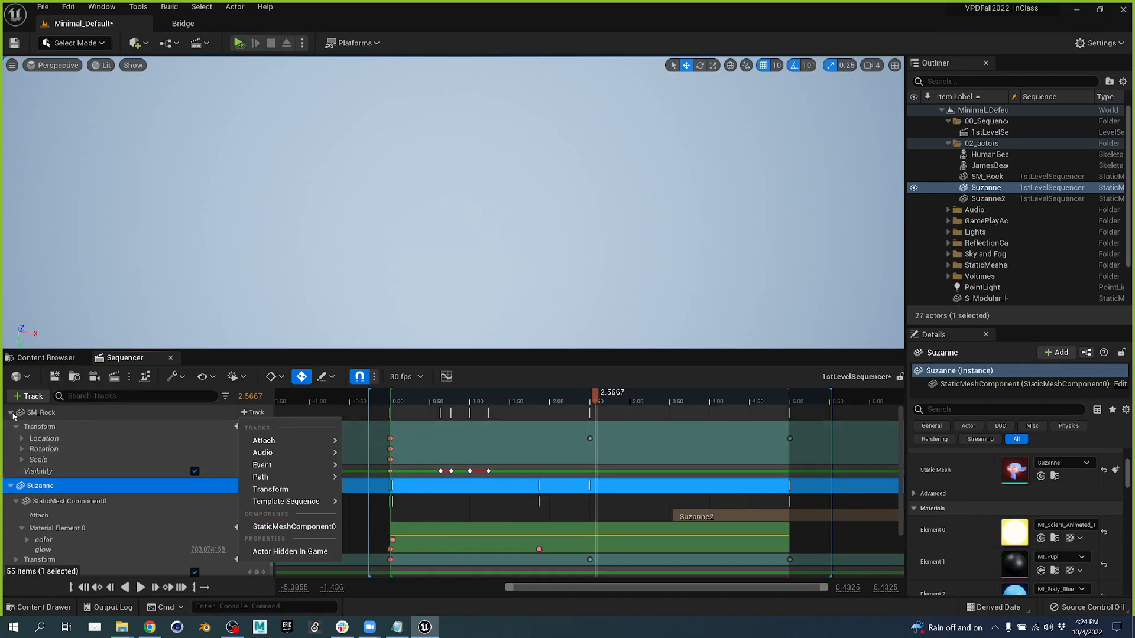
- Collapse SM_Rock's tracks and create a new sequence camera with a camera cut starting at 0.00
left_click(12, 413)
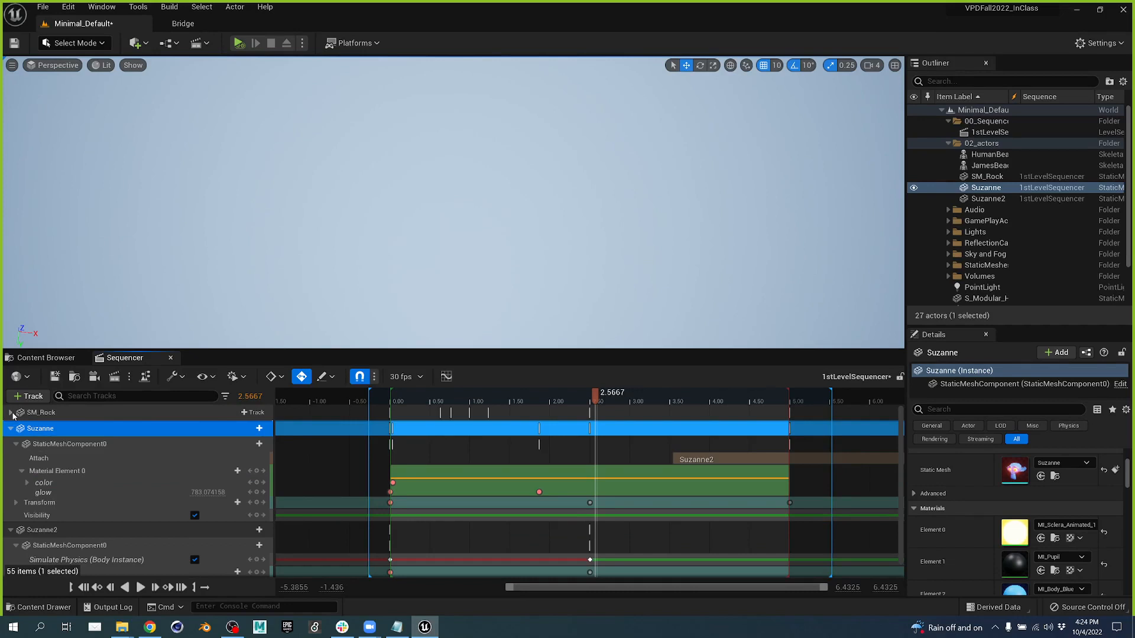
left_click_drag(580, 405, 232, 407)
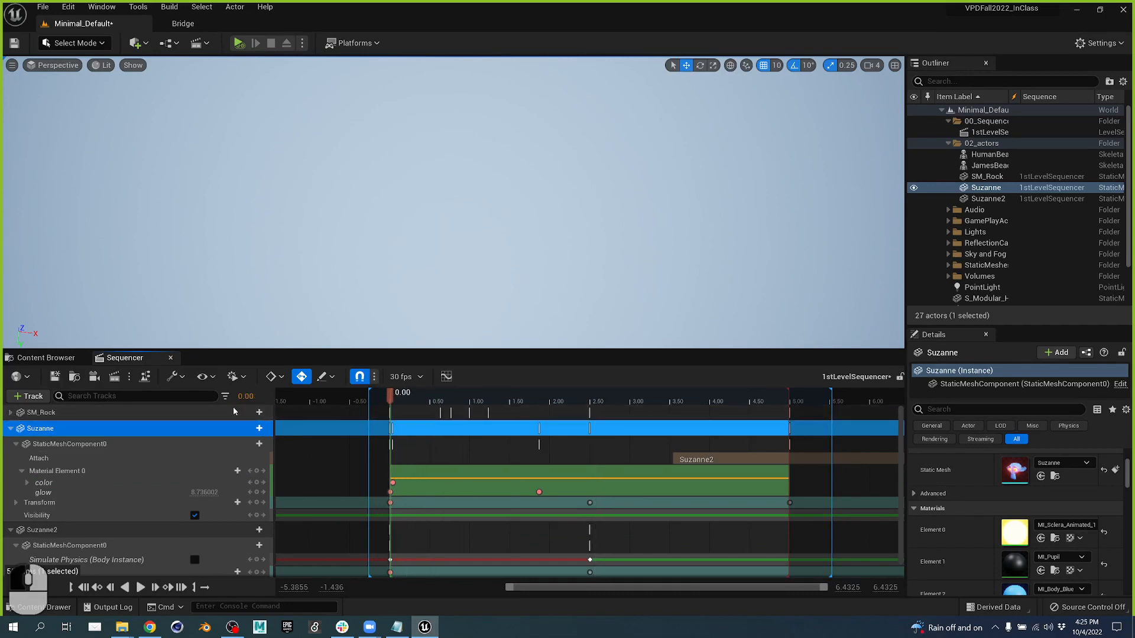
left_click(95, 377)
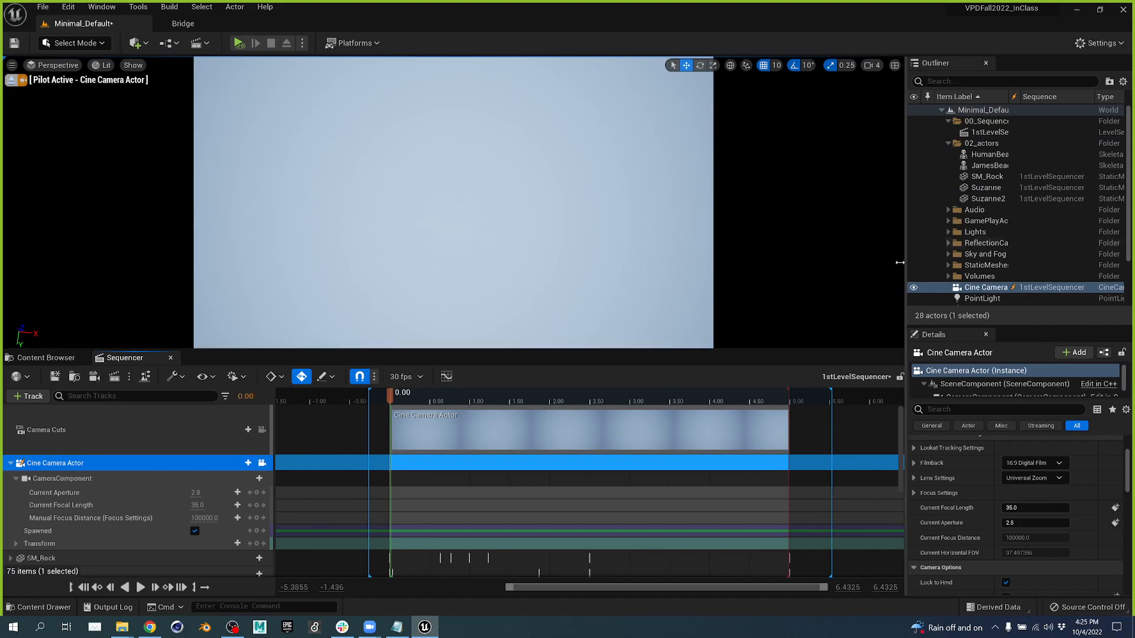
- View the sequence through the Camera Cuts track, and return the viewport to piloting Cine Camera Actor
left_click(262, 431)
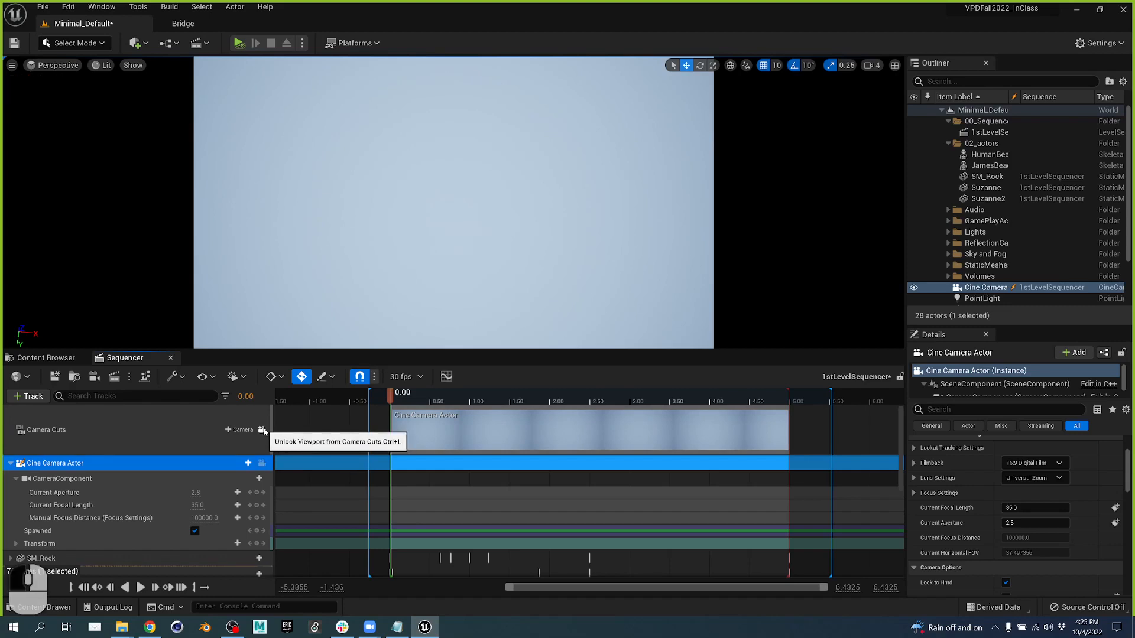
mouse_move(390, 393)
left_mouse_down()
mouse_move(655, 390)
mouse_move(390, 393)
left_mouse_up()
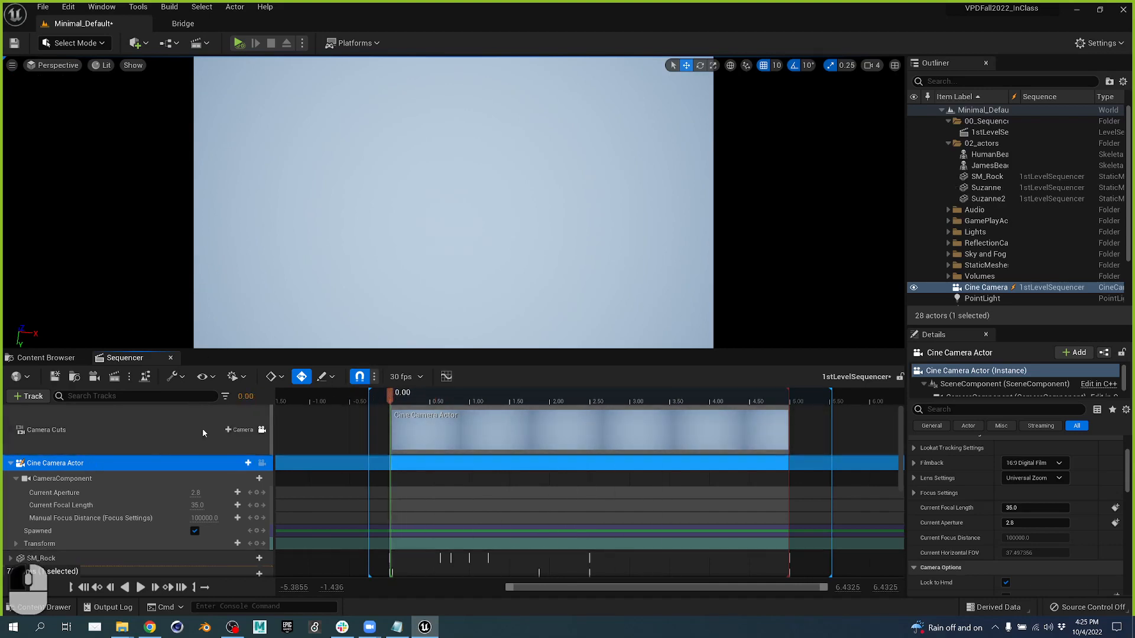
left_click(262, 463)
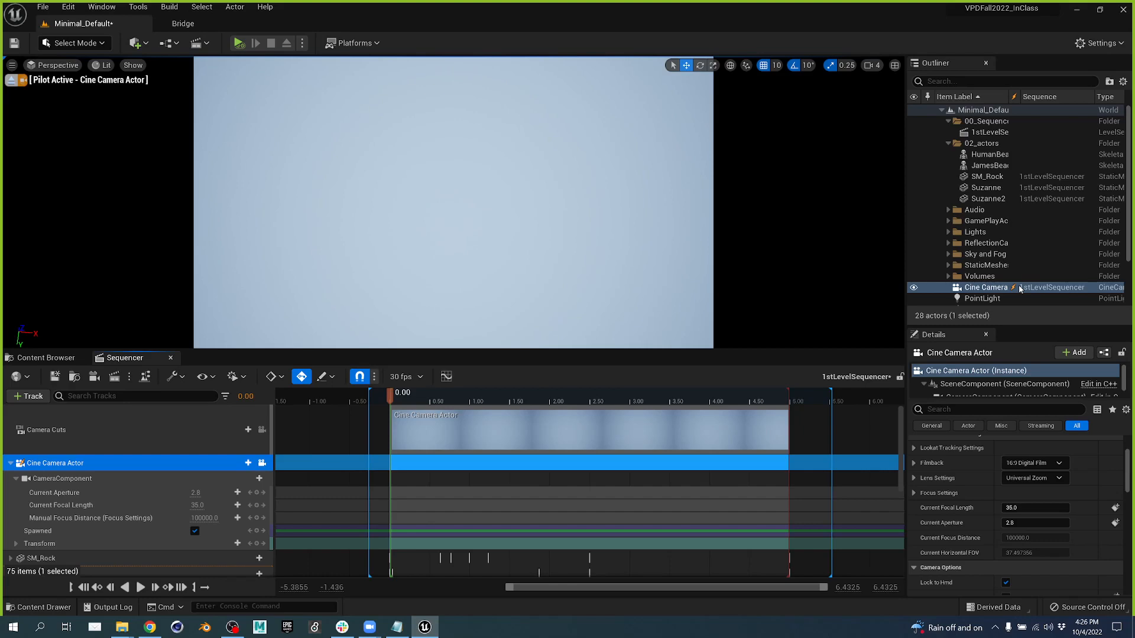
- Examine Cine Camera Actor's spawnable options in the sequence, including Convert to Possessable
right_click(101, 463)
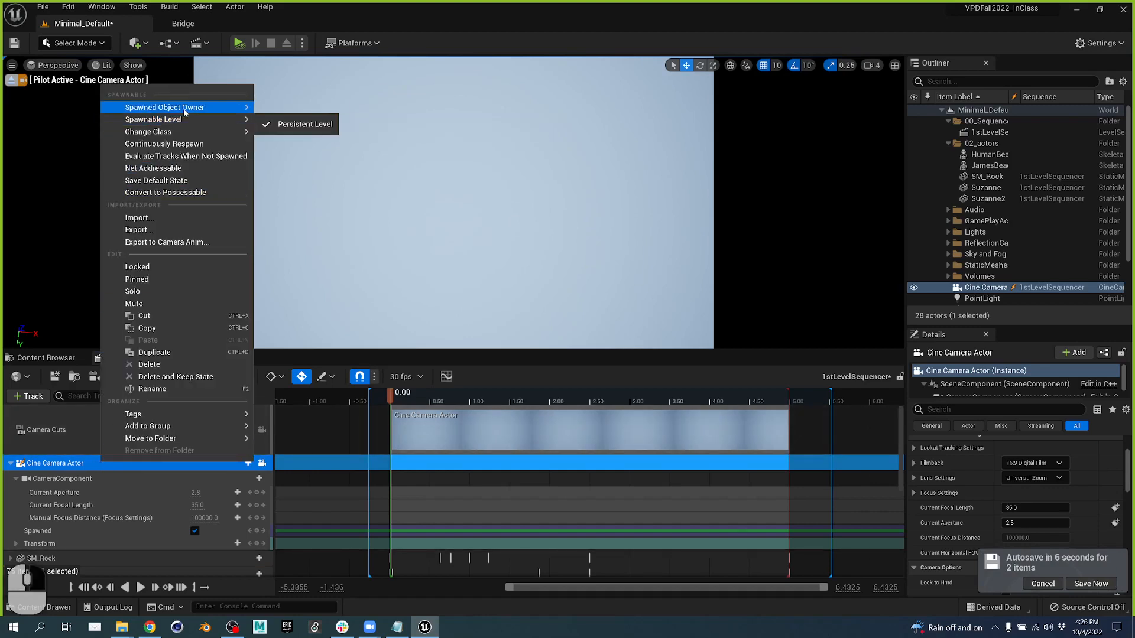
mouse_move(185, 119)
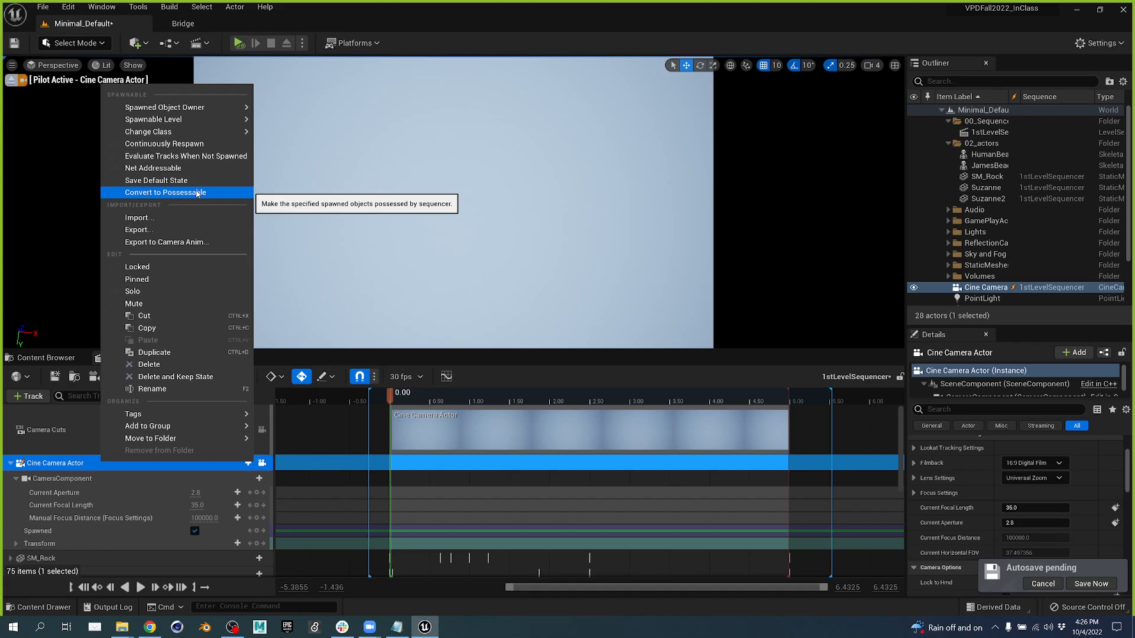
left_click(197, 193)
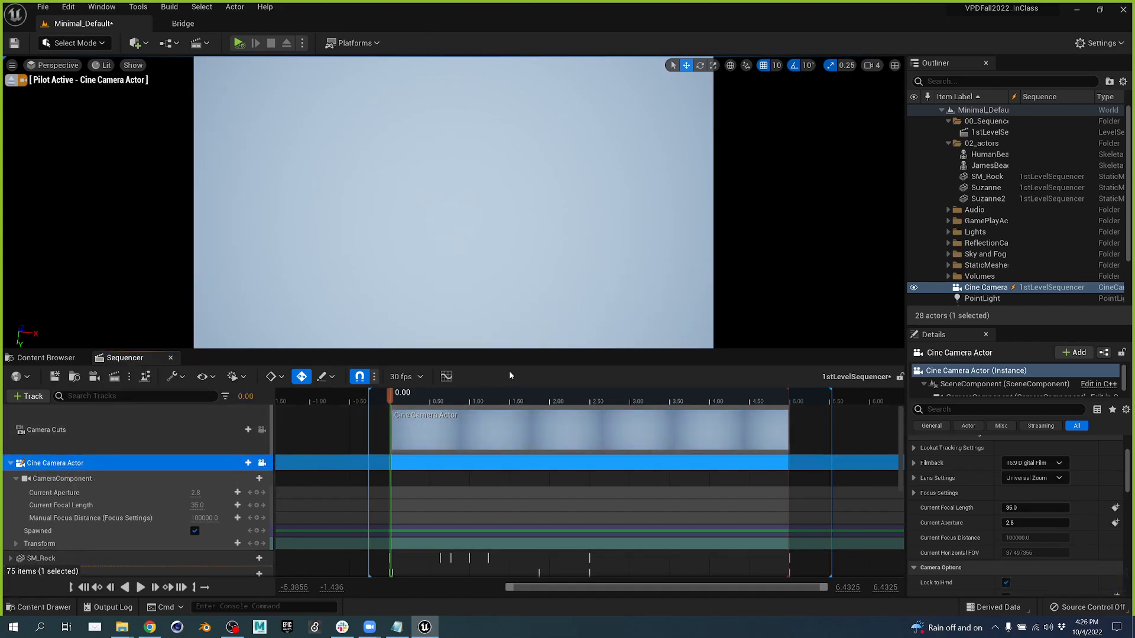
- Place a second Cine Camera Actor in the level
left_click(149, 44)
type("ca")
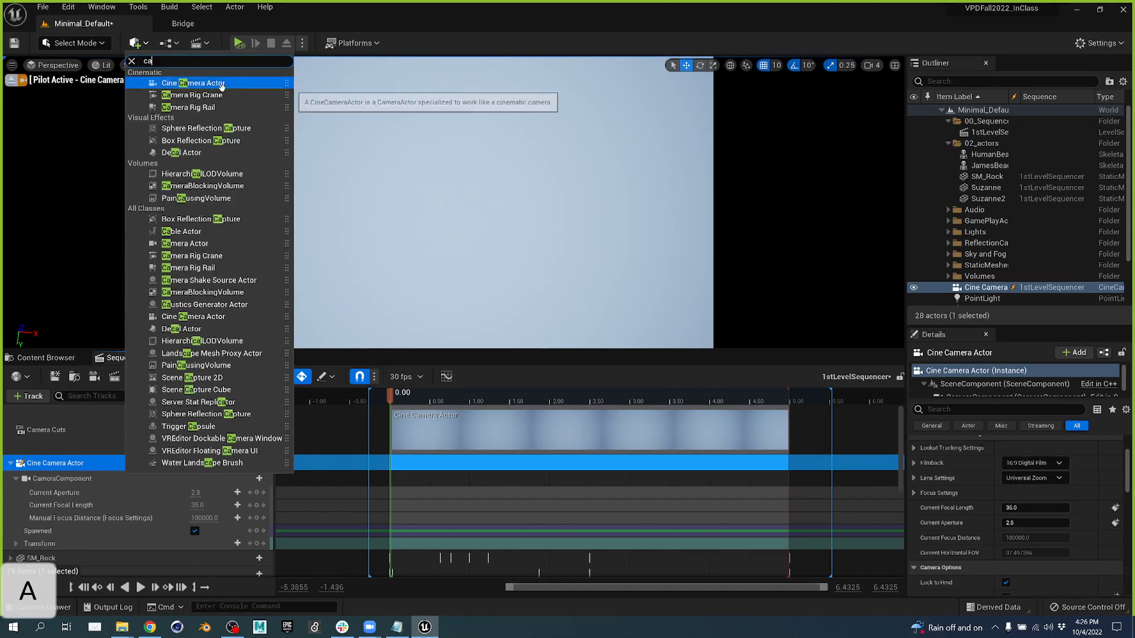
key("BackSpace")
key("BackSpace")
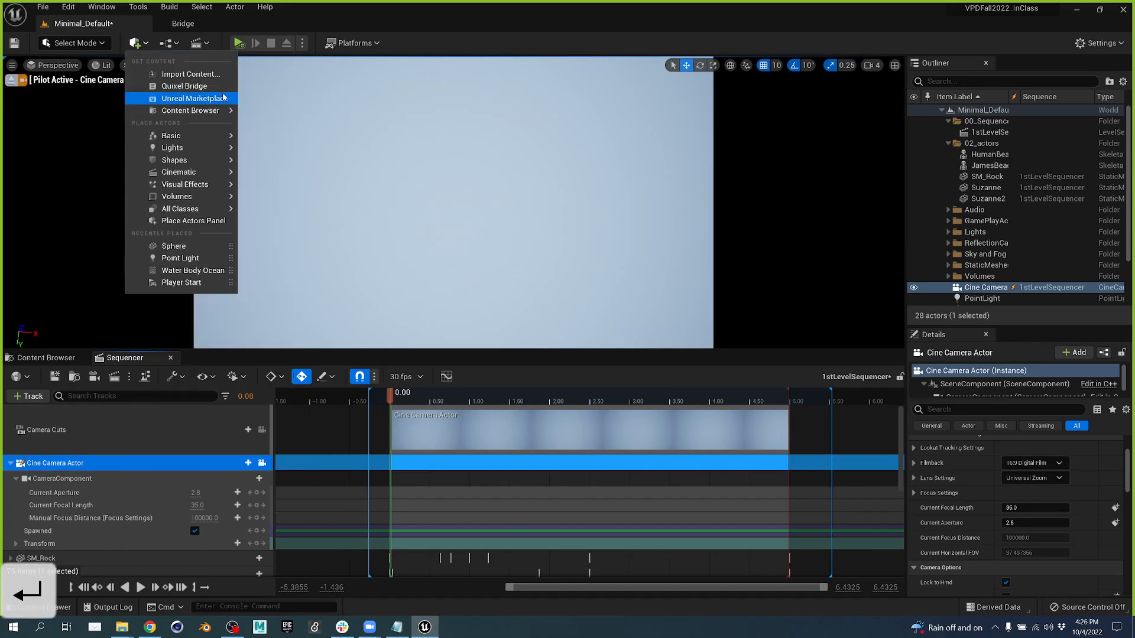
type("cine")
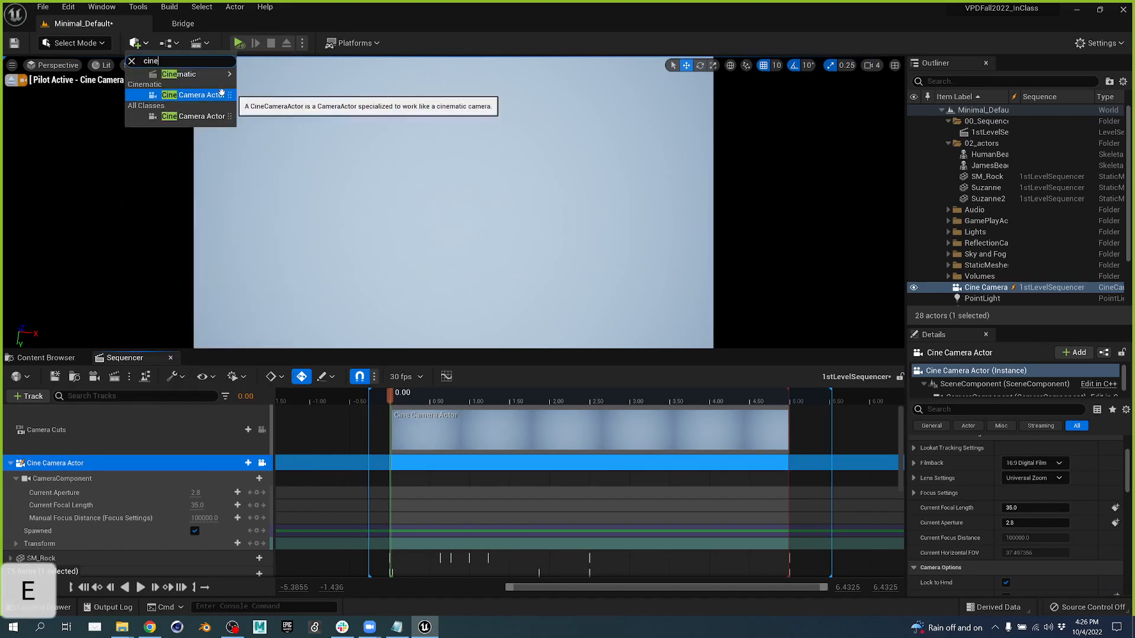
left_click(219, 94)
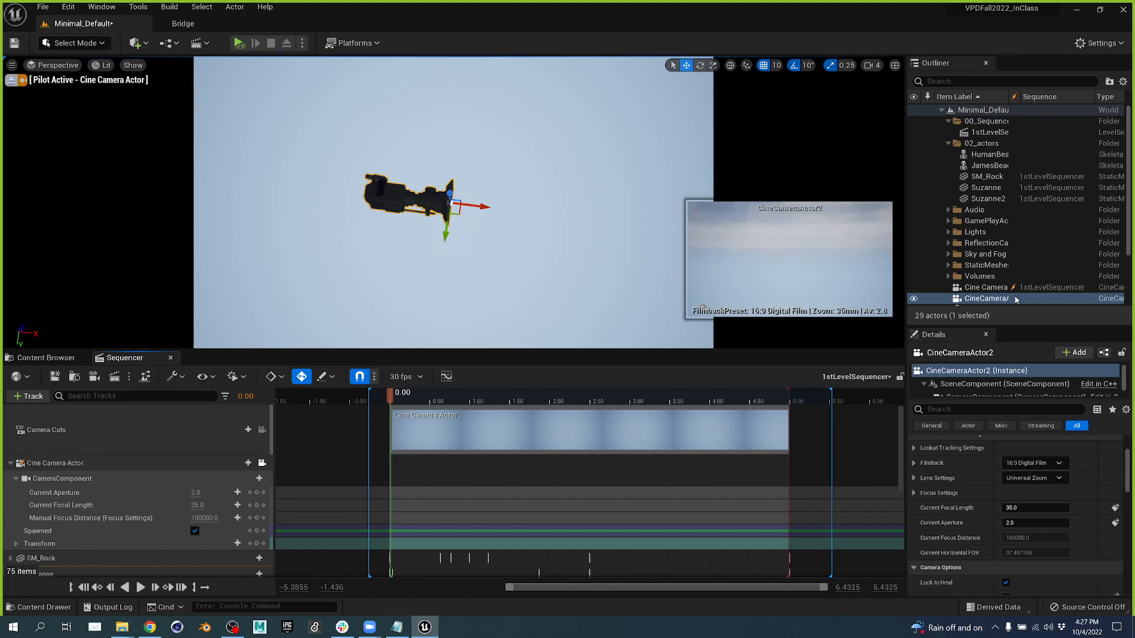
- Add CineCameraActor2 to the sequence and cut to it at 2.60 on the Camera Cuts track
left_click_drag(1008, 299, 211, 462)
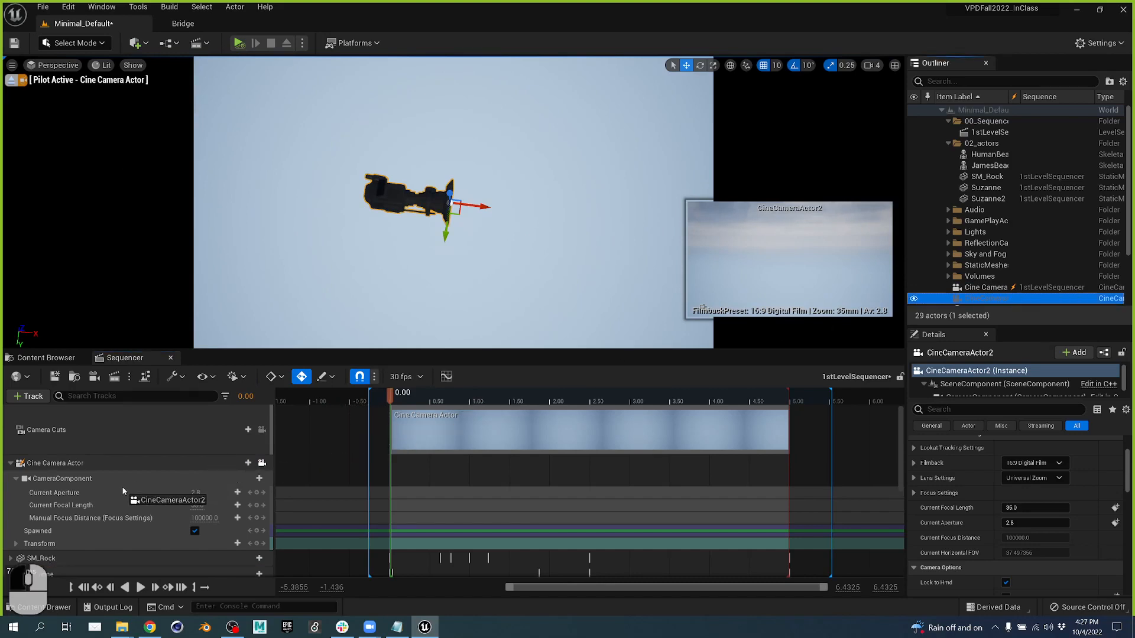
left_click_drag(123, 490, 126, 494)
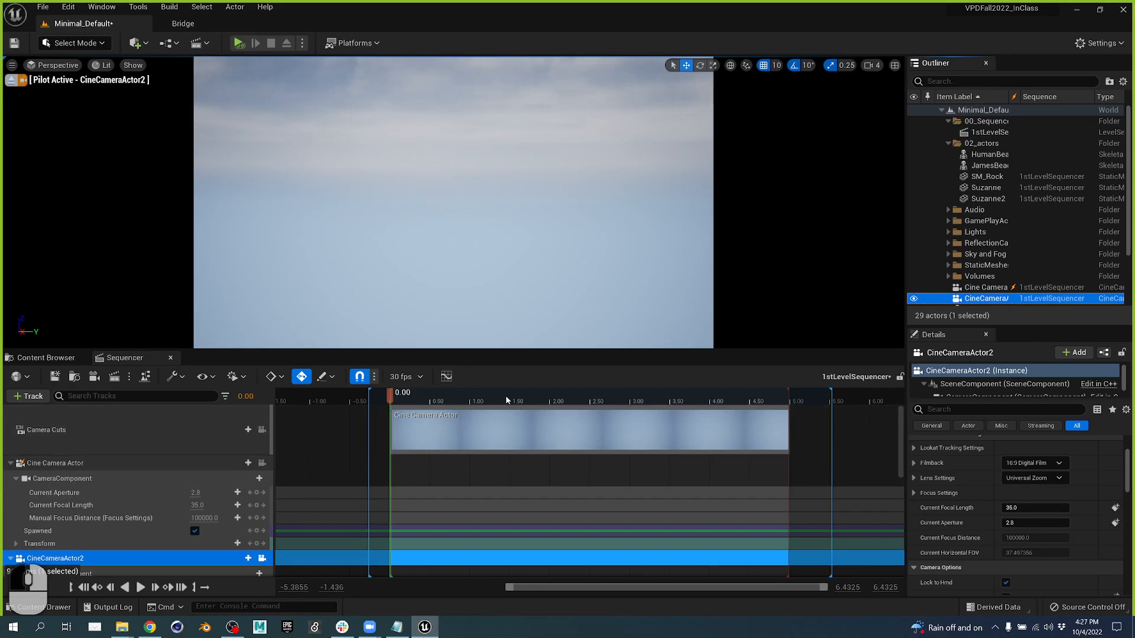
left_click_drag(505, 396, 598, 396)
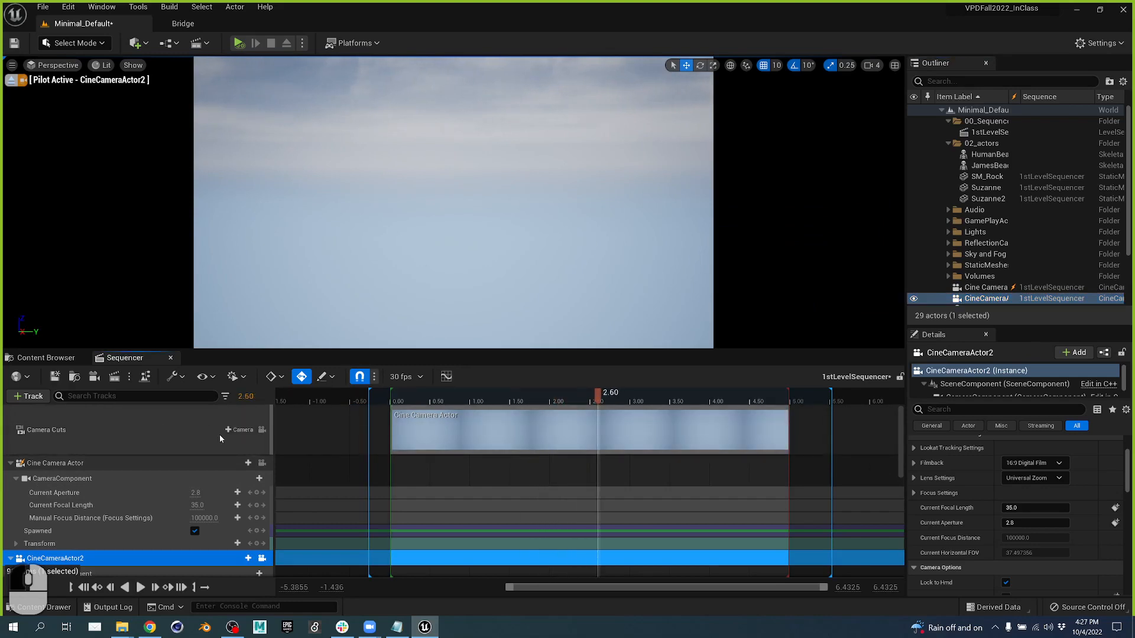
left_click(239, 431)
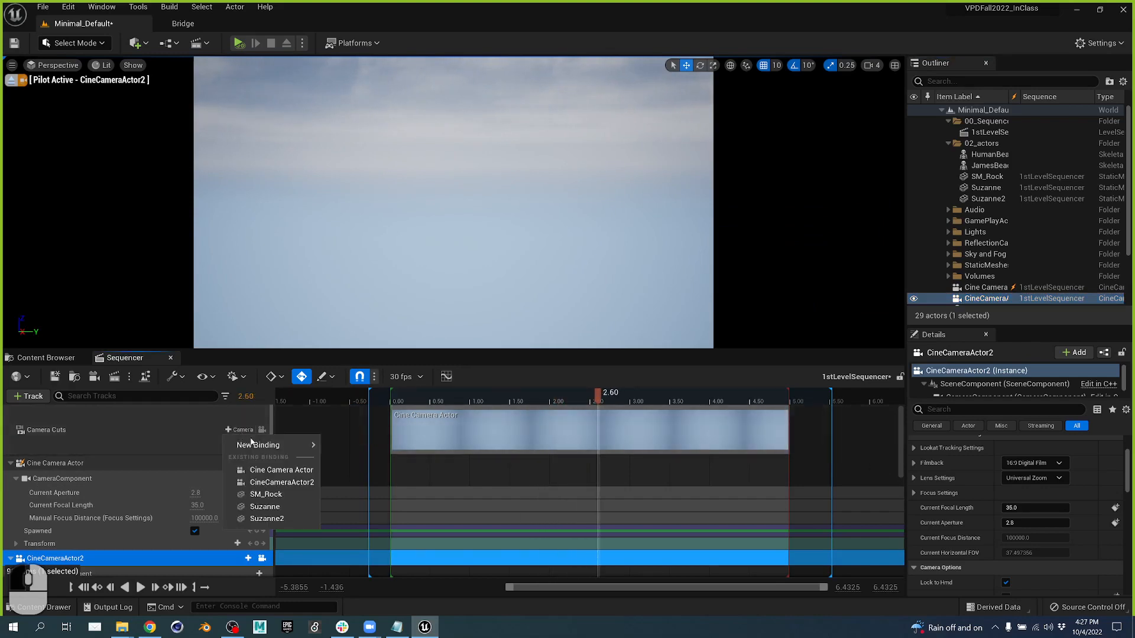
left_click(270, 480)
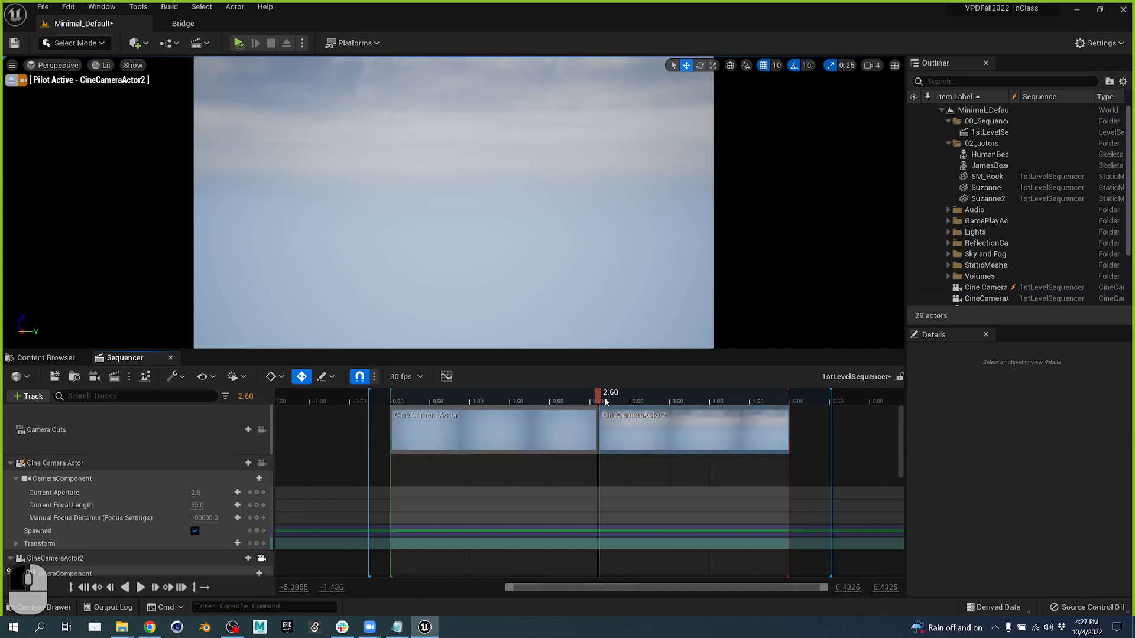
left_click_drag(605, 401, 640, 437)
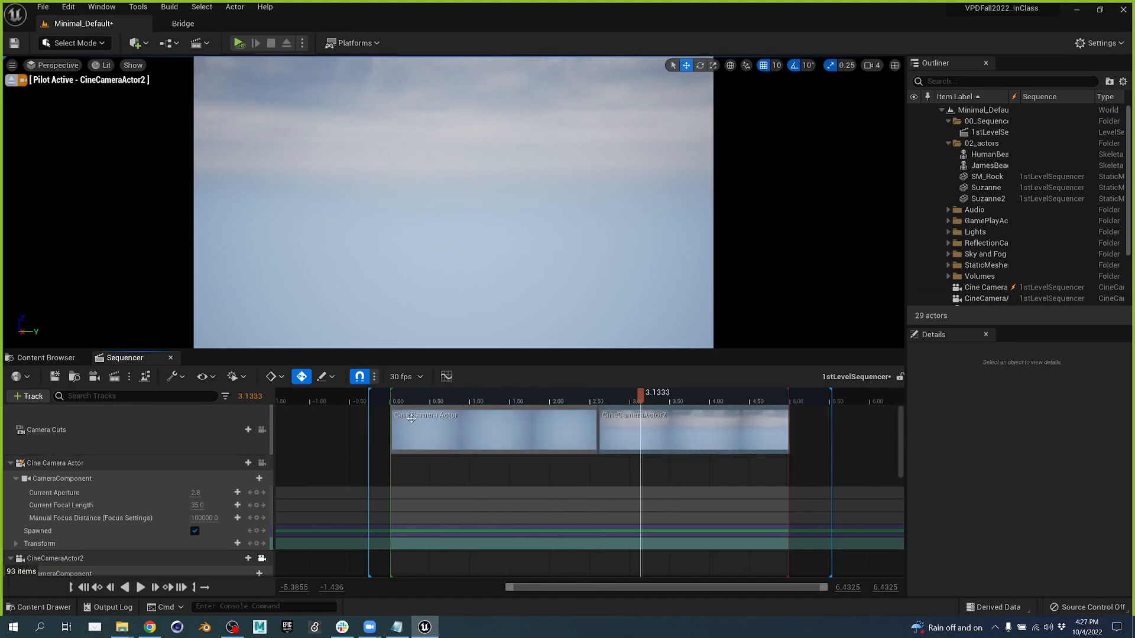
- Convert CineCameraActor2 in the sequence to a spawnable
scroll(122, 473, "down", 4)
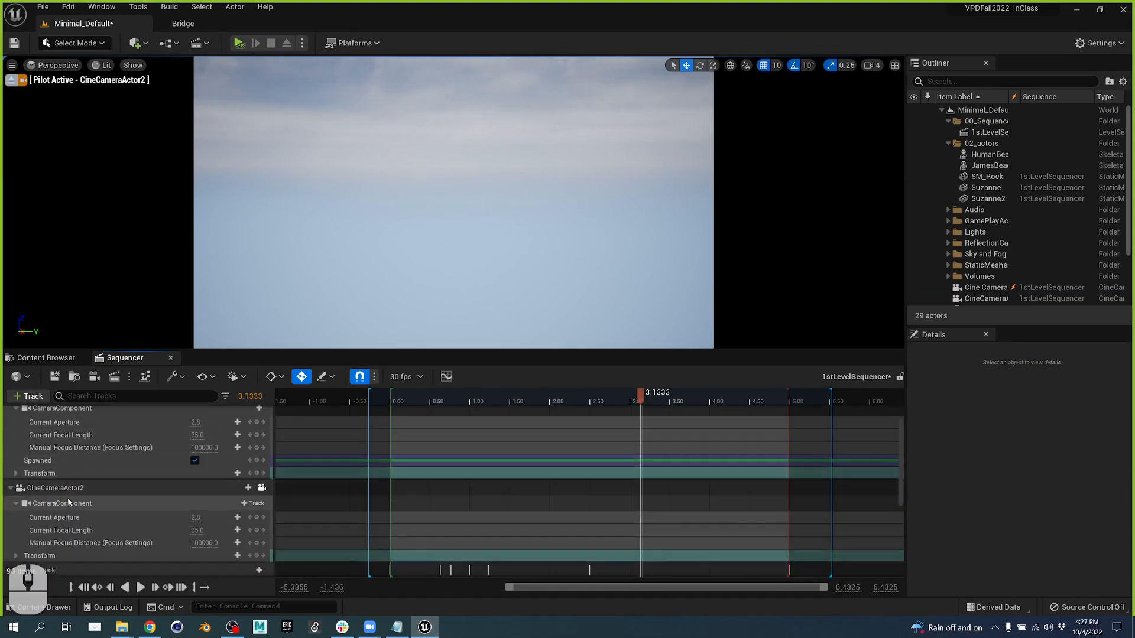
left_click(69, 490)
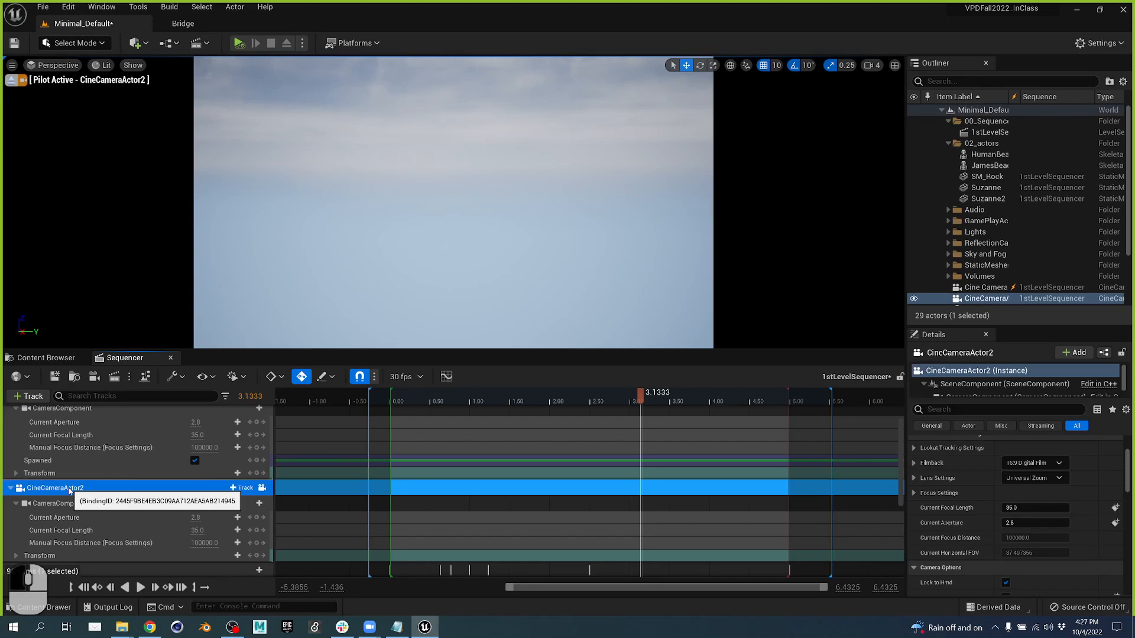
right_click(69, 489)
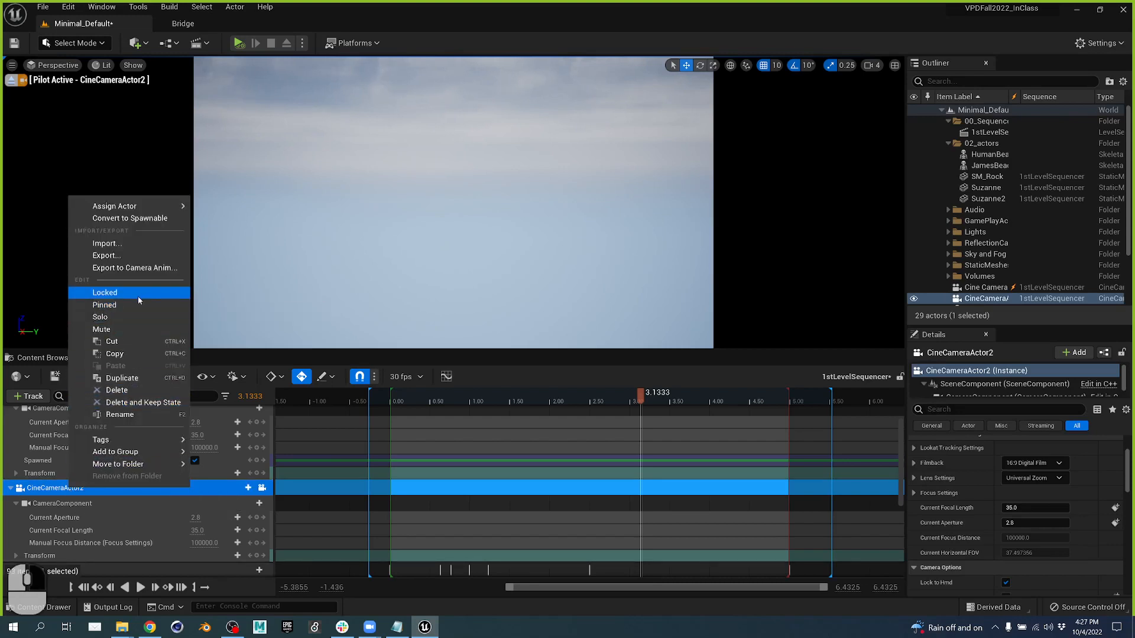
left_click(149, 220)
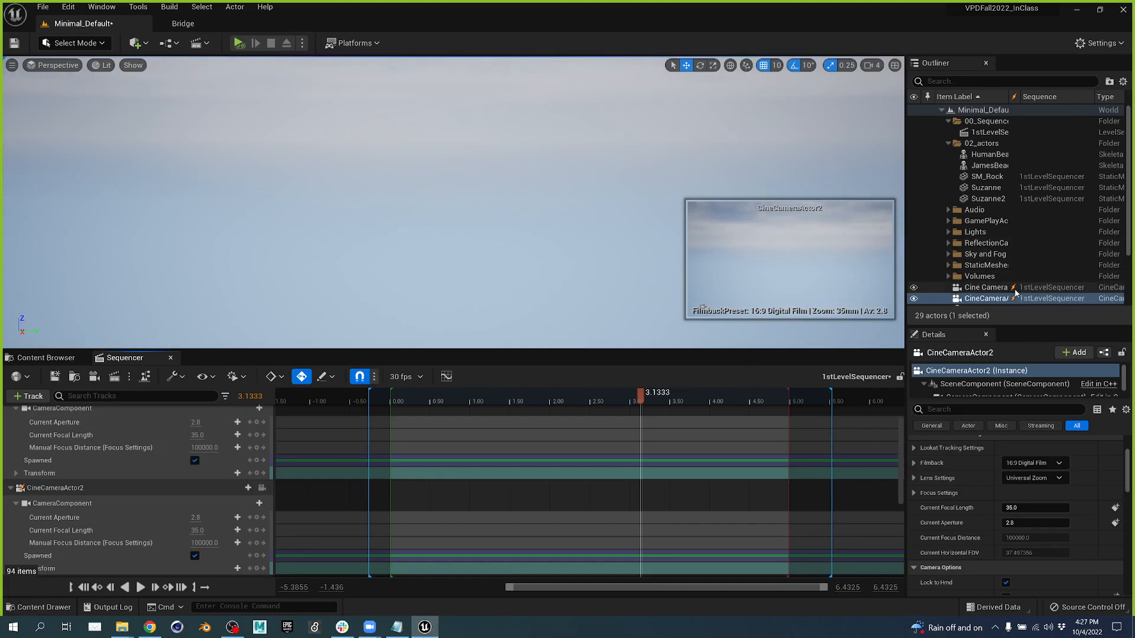
- Lock the viewport to the Camera Cuts track and scrub the timeline to preview both cameras' views
scroll(190, 442, "up", 3)
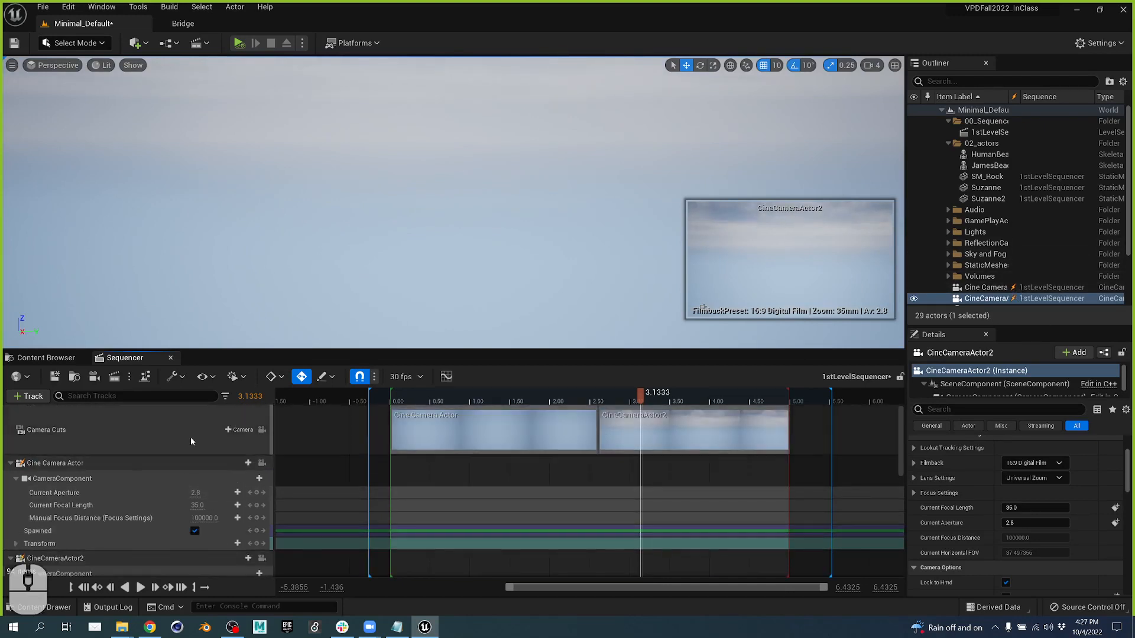
left_click(262, 430)
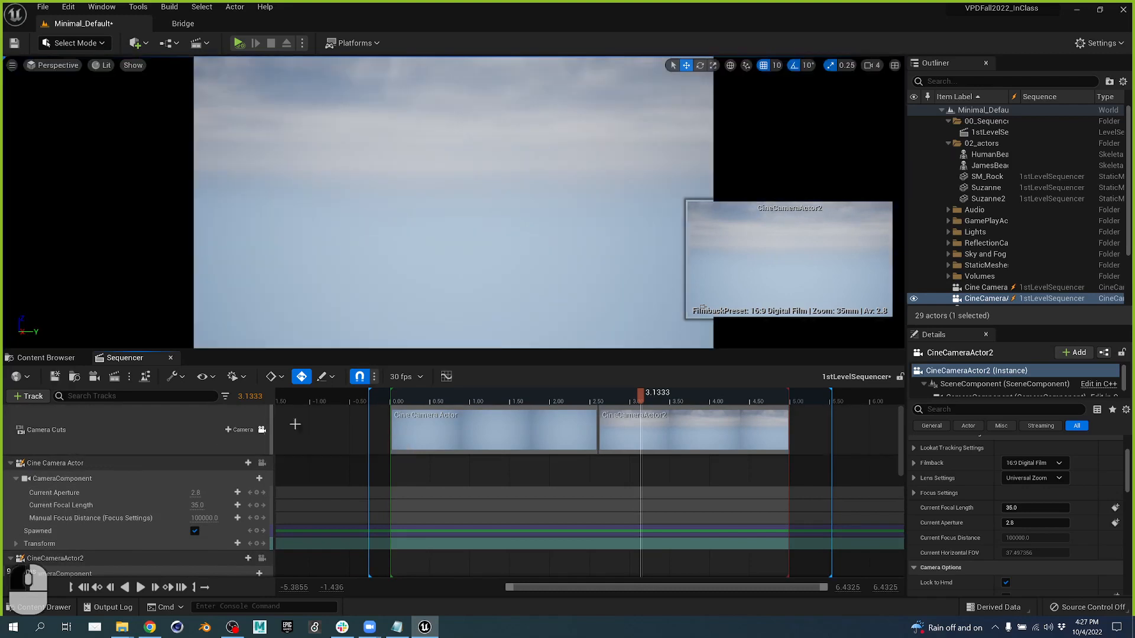
left_click_drag(426, 403, 722, 395)
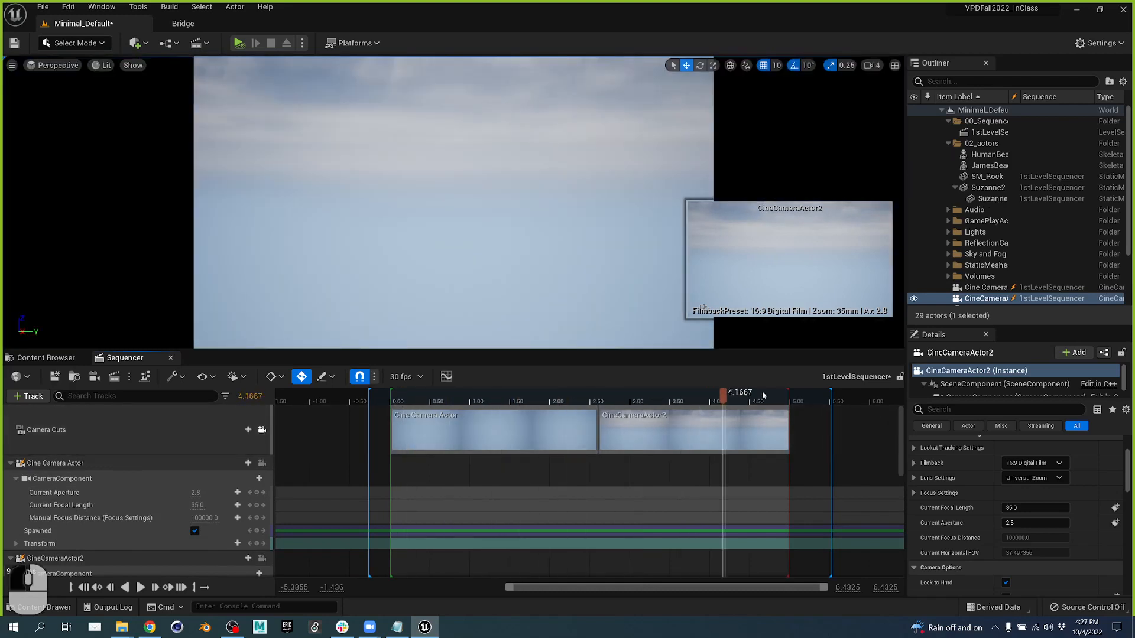
left_click_drag(588, 398, 528, 397)
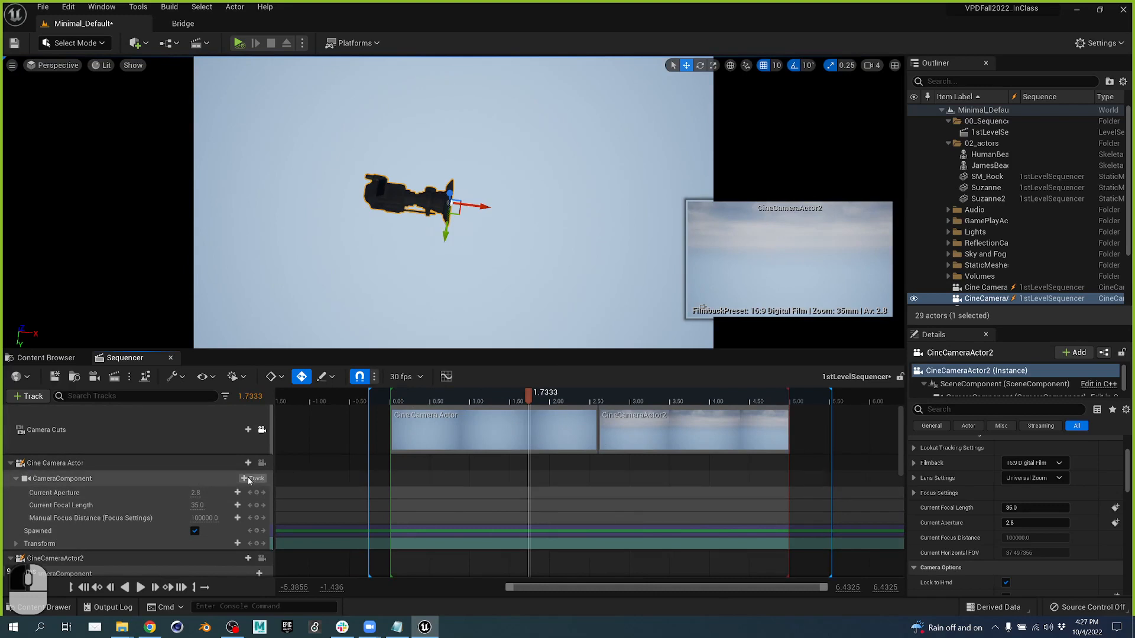
- Pilot Cine Camera Actor from the sequence and try to turn its view toward the scene
left_click(263, 463)
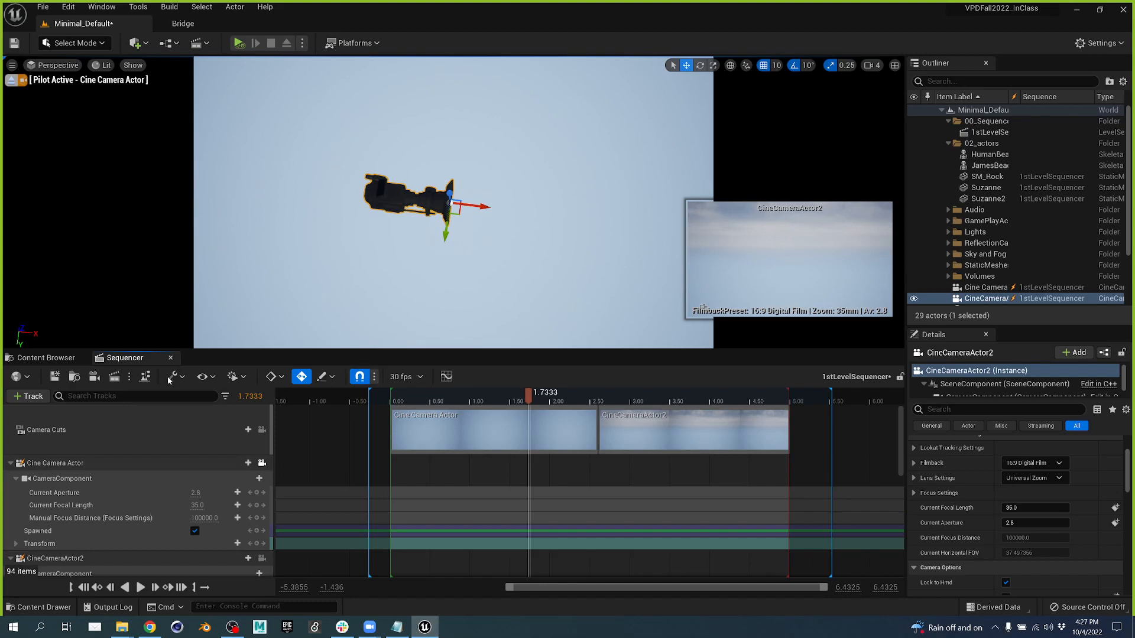
left_click(145, 461)
right_click_drag(286, 324, 423, 263)
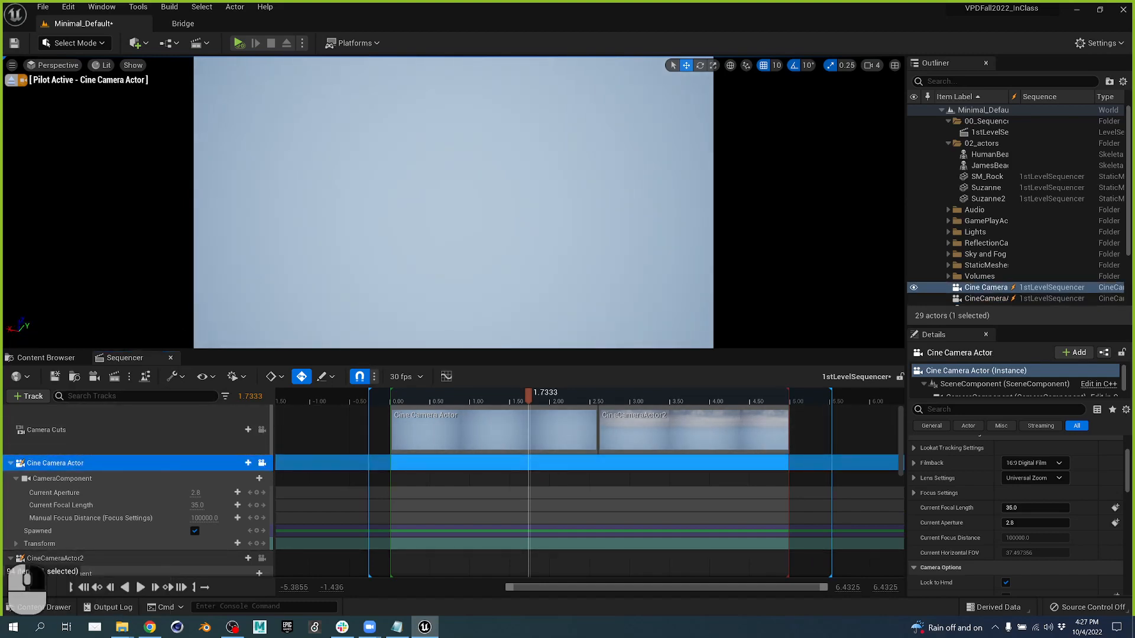
- Check the human walking actor's location and reset both cine cameras' location and rotation to 0
left_click(1012, 157)
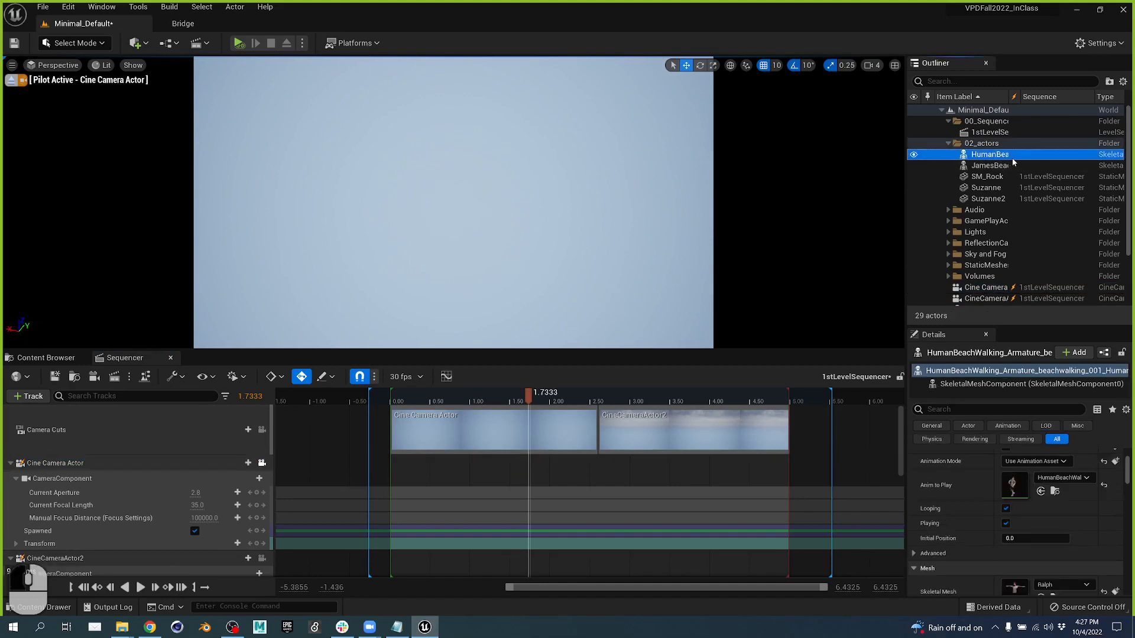
scroll(1048, 473, "up", 3)
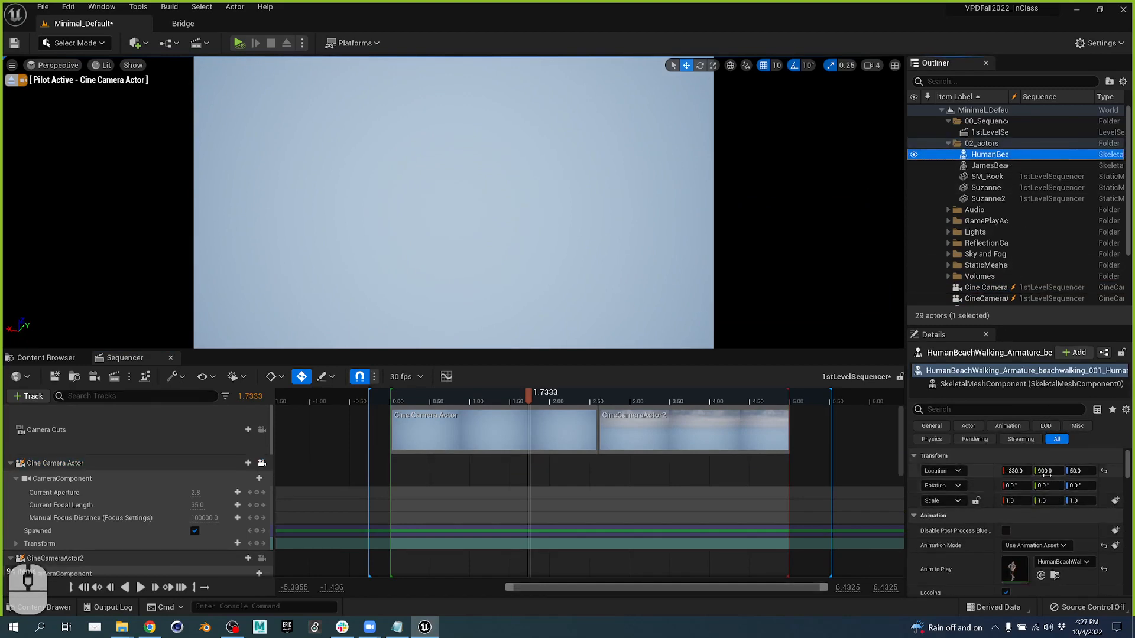
left_click(990, 288)
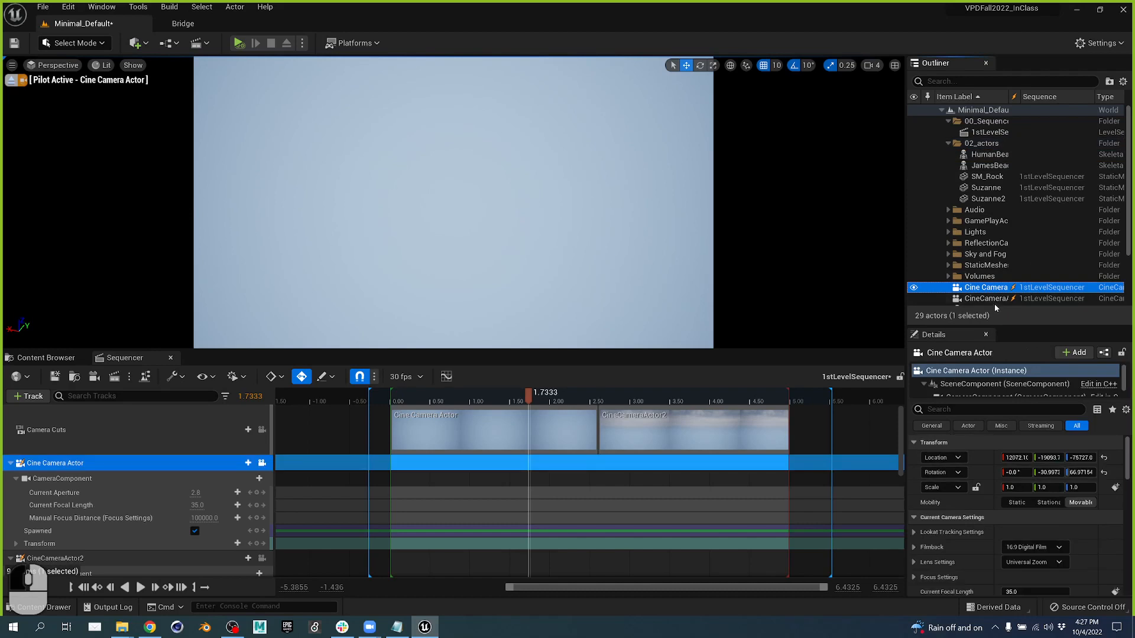
left_click(992, 298, "ctrl")
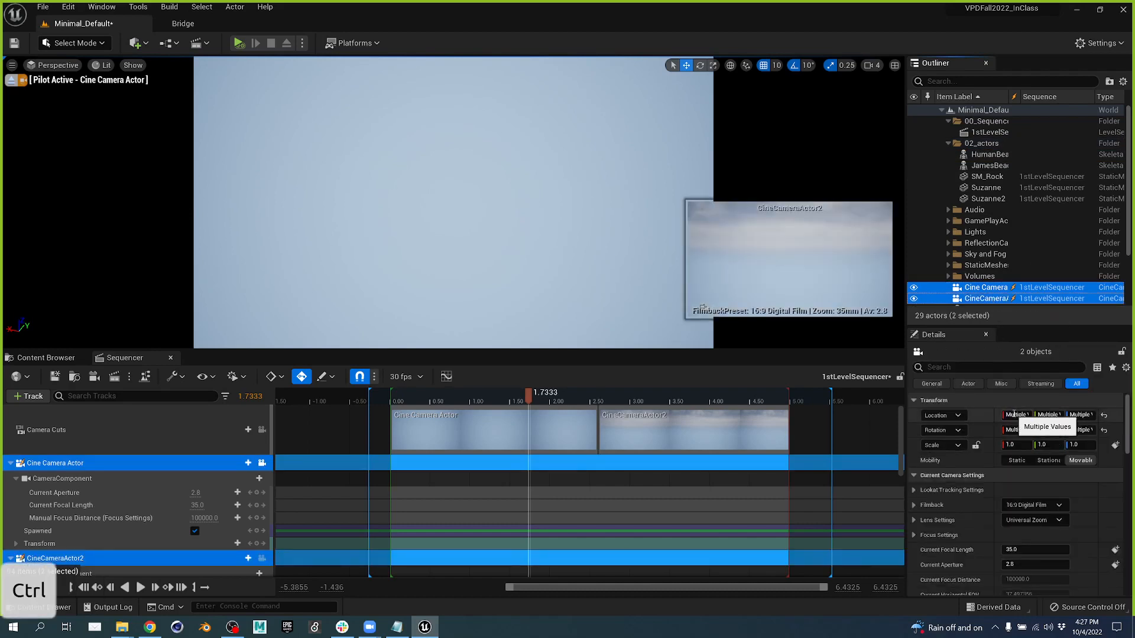
left_click(1103, 416)
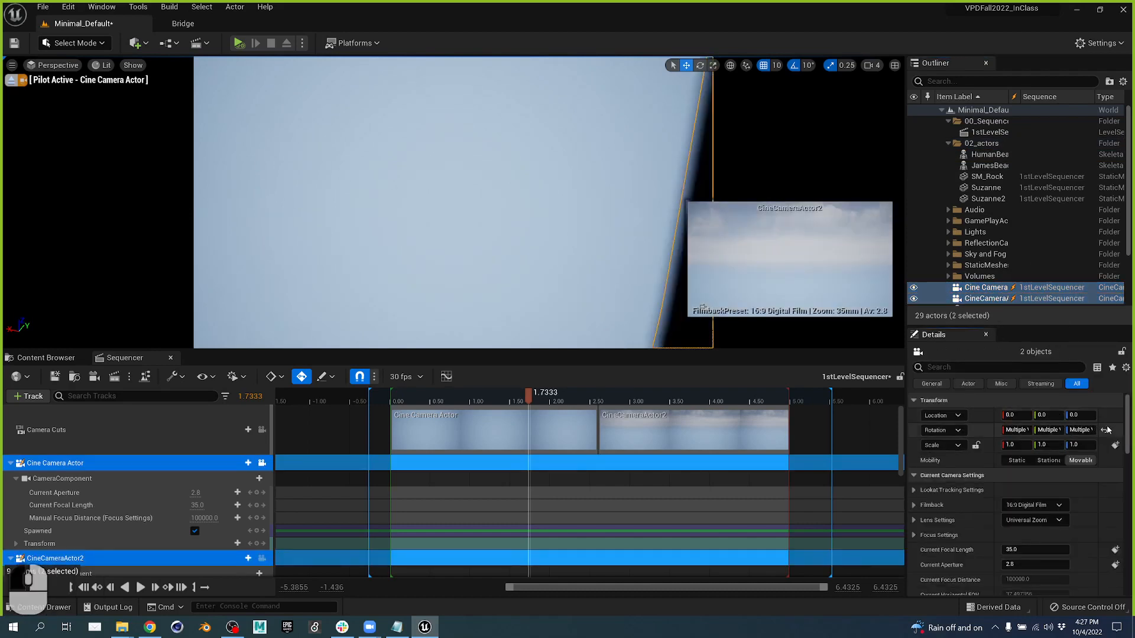
left_click(1104, 431)
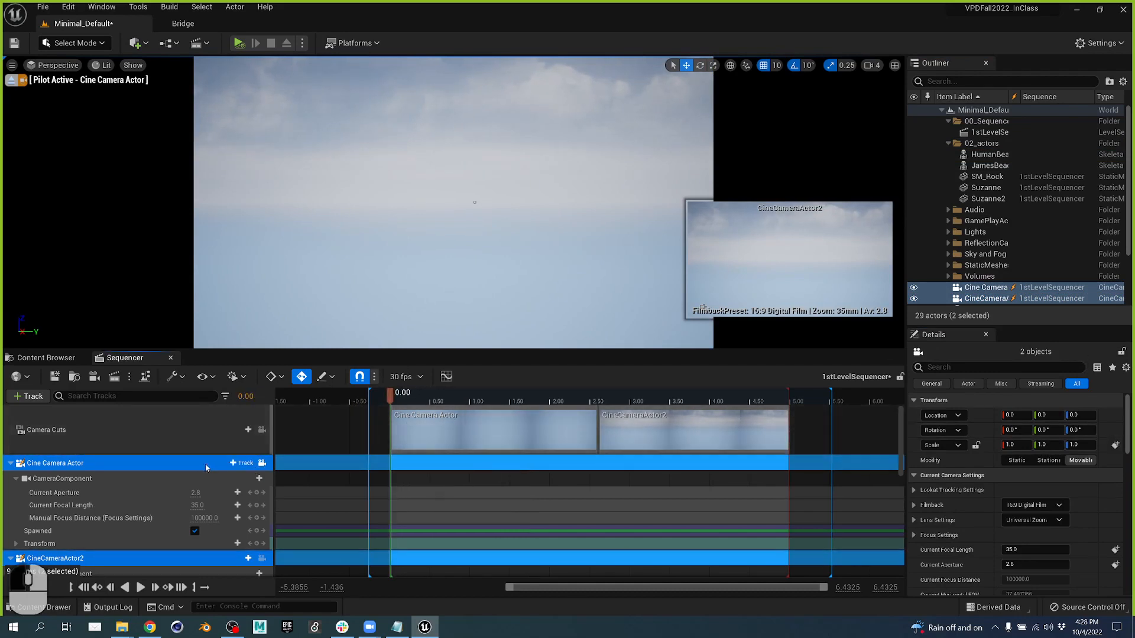
- Frame the rock, the character and both Suzannes with Cine Camera Actor and key its Transform at 0.00
right_click_drag(526, 270, 307, 260)
key("s")
key("s")
key("s")
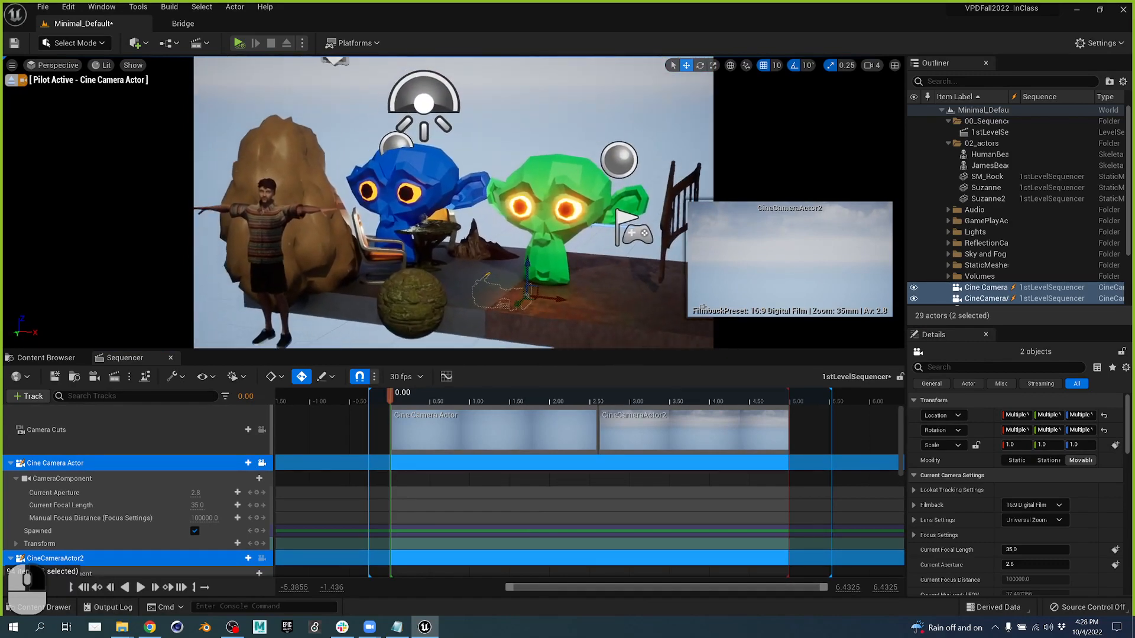
right_click_drag(527, 273, 500, 281)
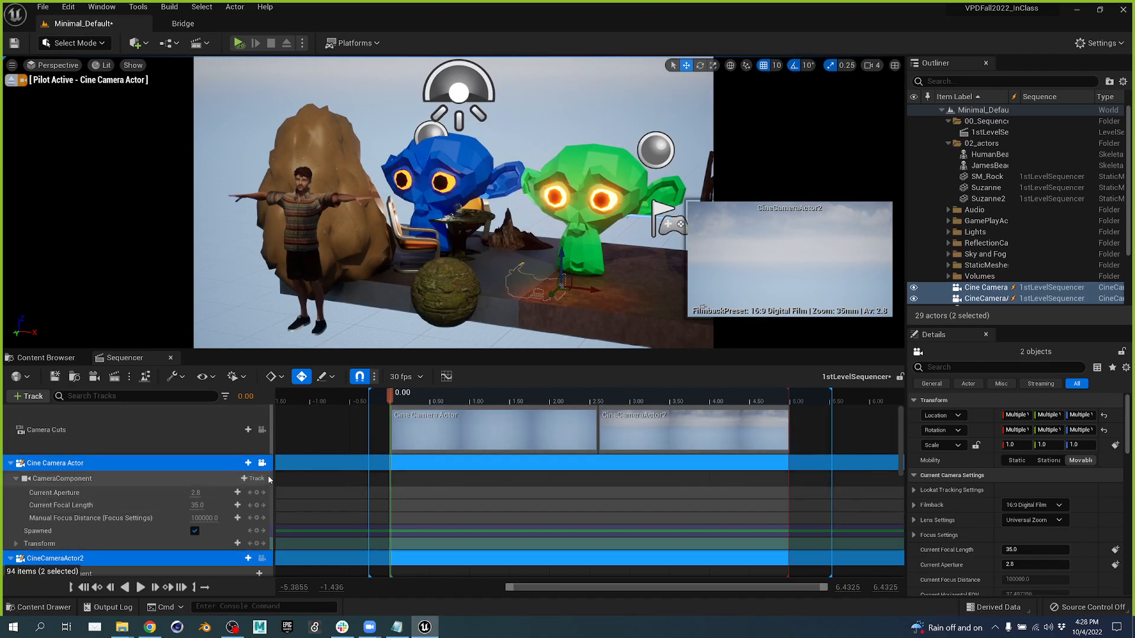
left_click(258, 544)
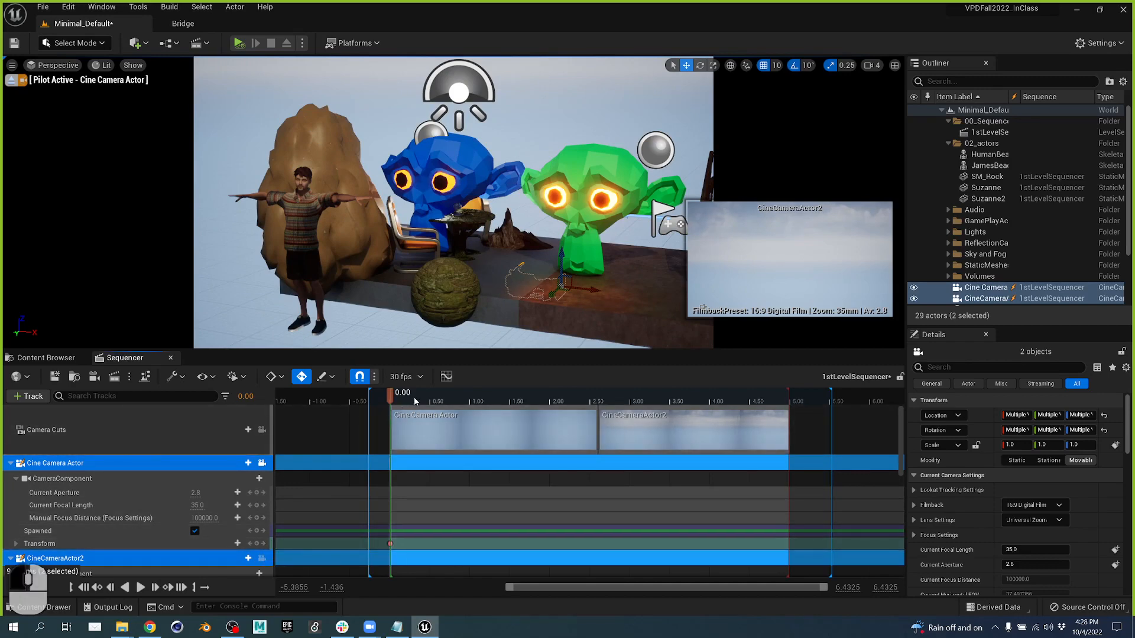
- Scrub the sequence through Cine Camera Actor and through the Camera Cuts to compare the views
left_click_drag(454, 399, 606, 403)
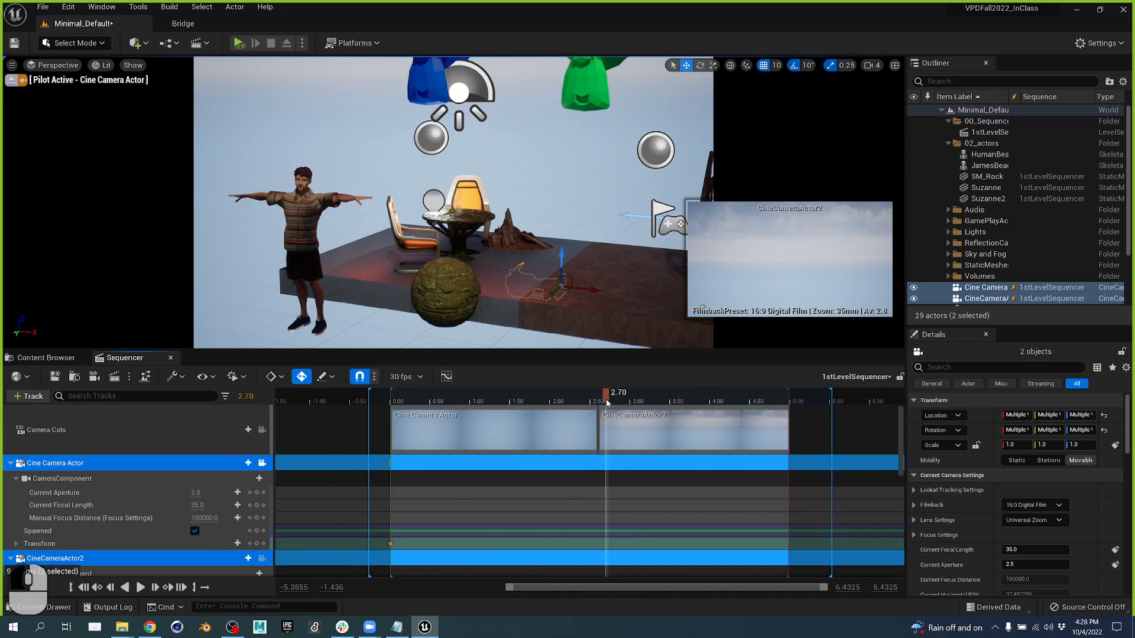
left_click(261, 430)
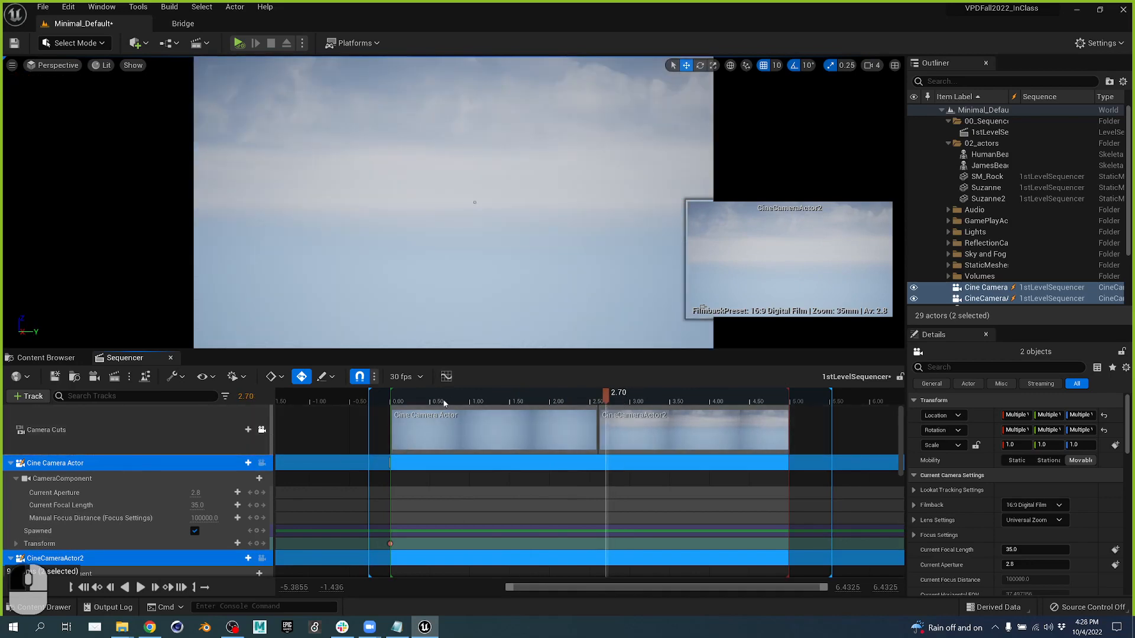
left_click_drag(401, 401, 611, 400)
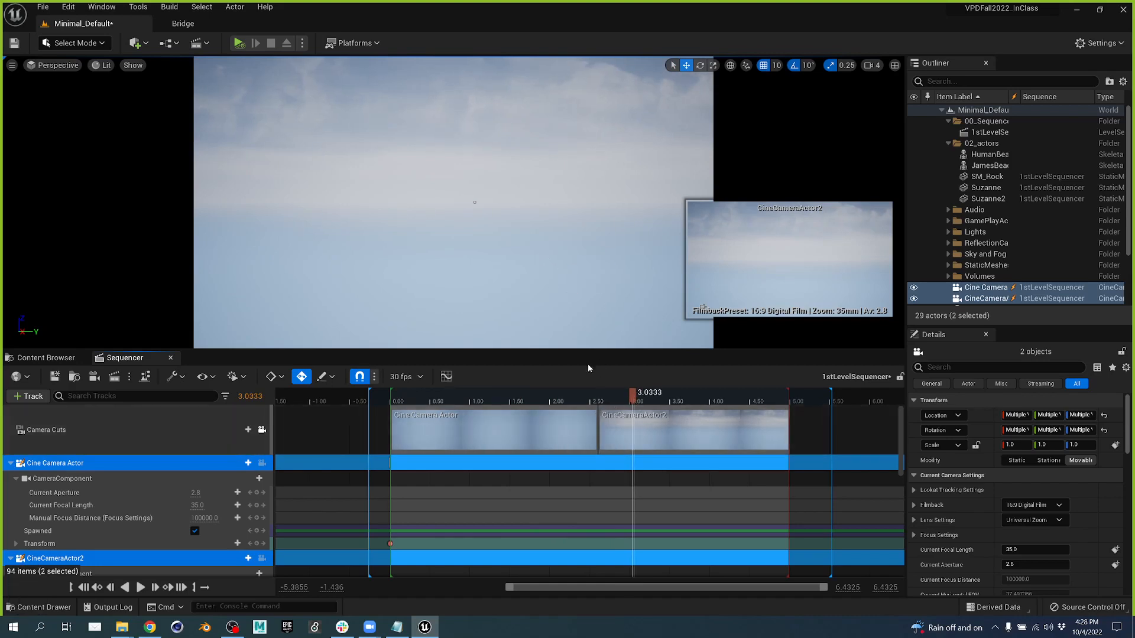
- Pilot CineCameraActor2 to frame the whole set from farther back and key its Transform at 3.0333
scroll(261, 455, "down", 5)
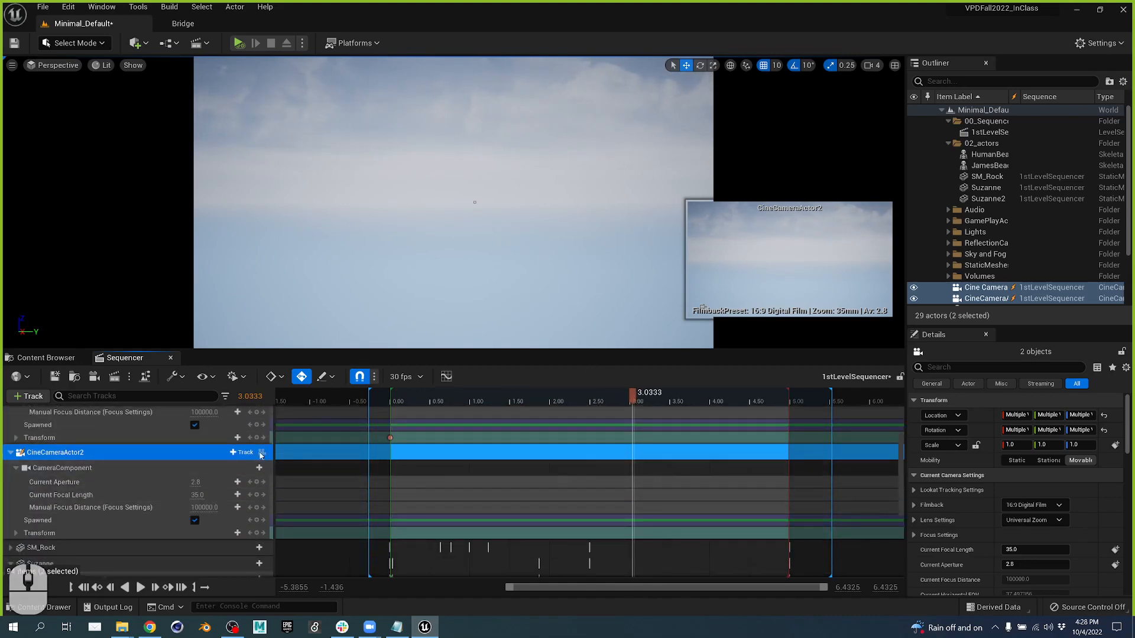
left_click(262, 452)
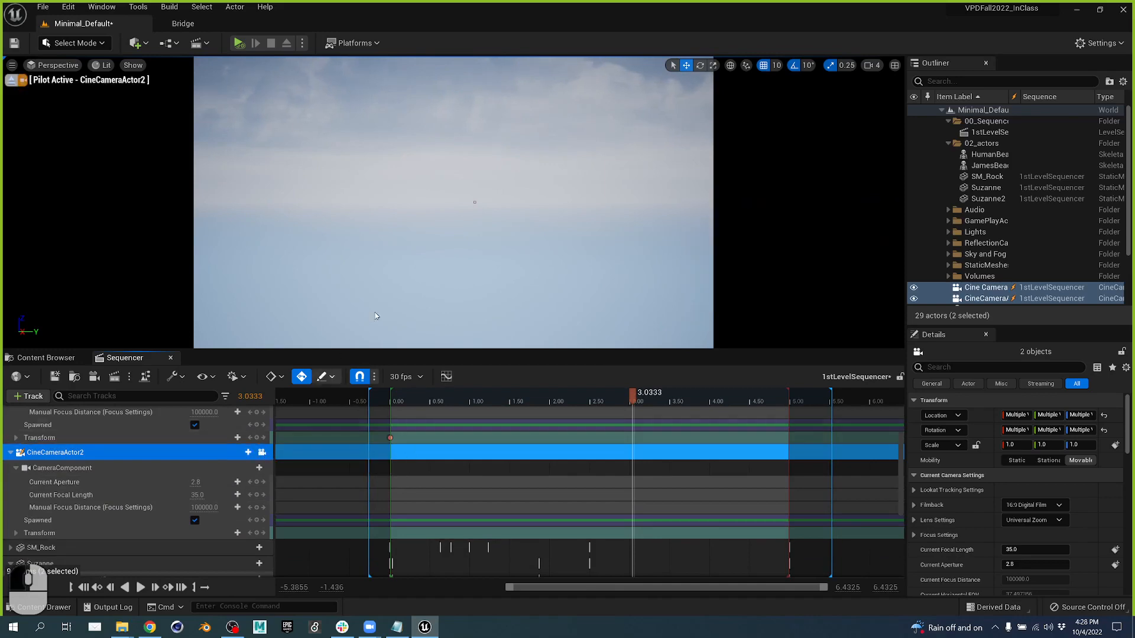
key("a")
key("s")
right_click_drag(501, 202, 478, 222)
key("d")
key("s")
key("d")
key("s")
key("s")
key("s")
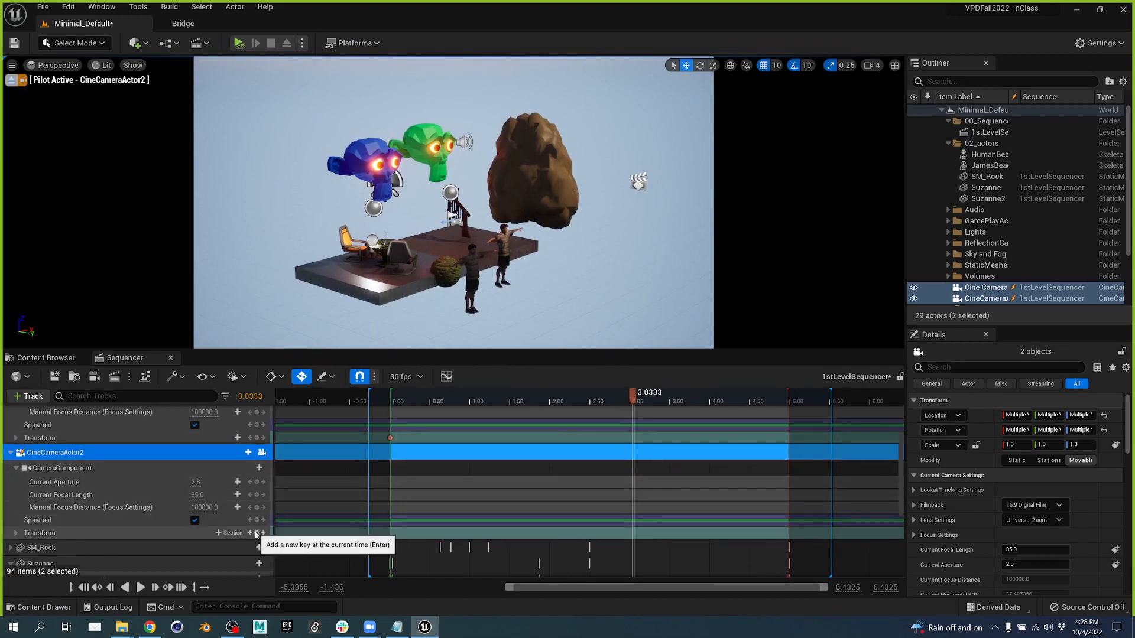
left_click(237, 533)
- Return to 0.00, lock the viewport to Camera Cuts and scrub to 4.00 to preview the cut
left_click_drag(541, 399, 391, 412)
scroll(189, 477, "up", 5)
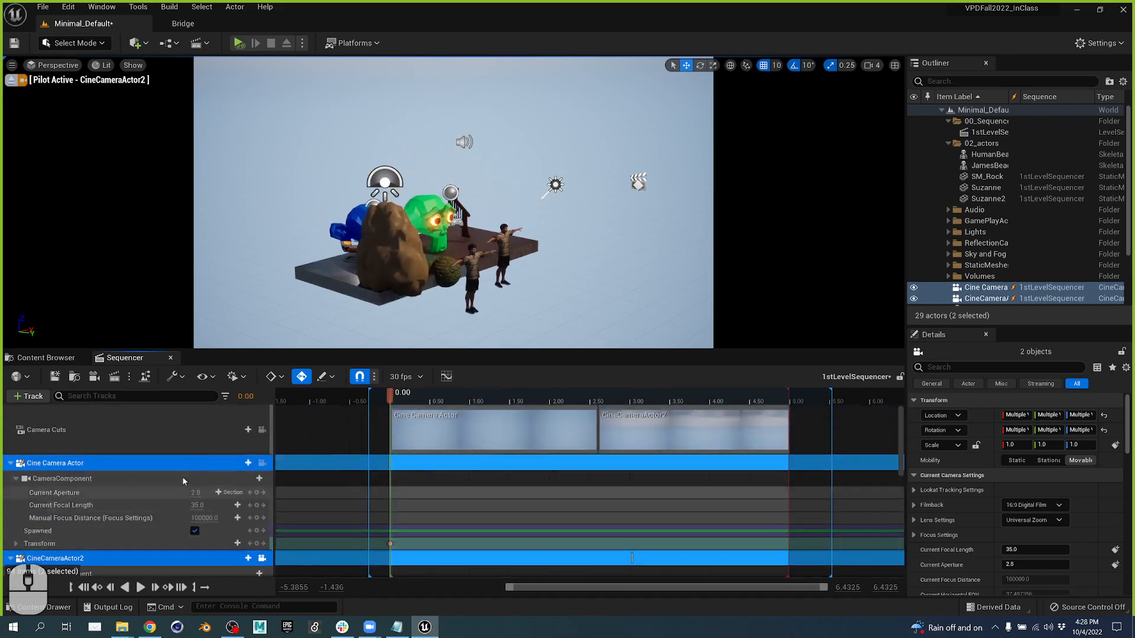
left_click(261, 430)
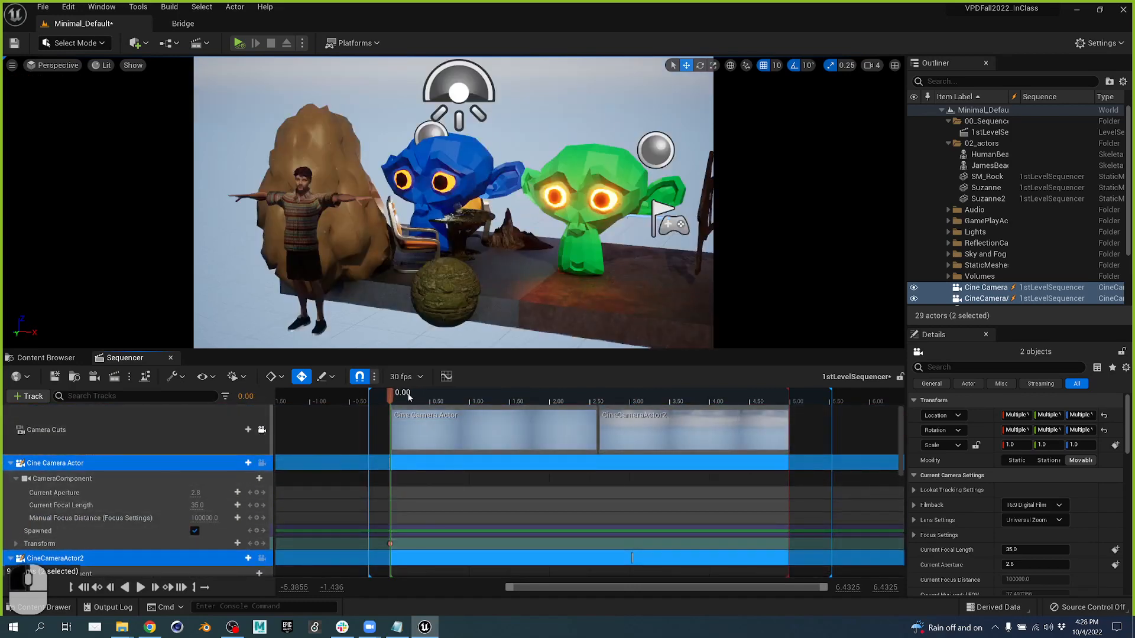
left_click_drag(392, 396, 711, 444)
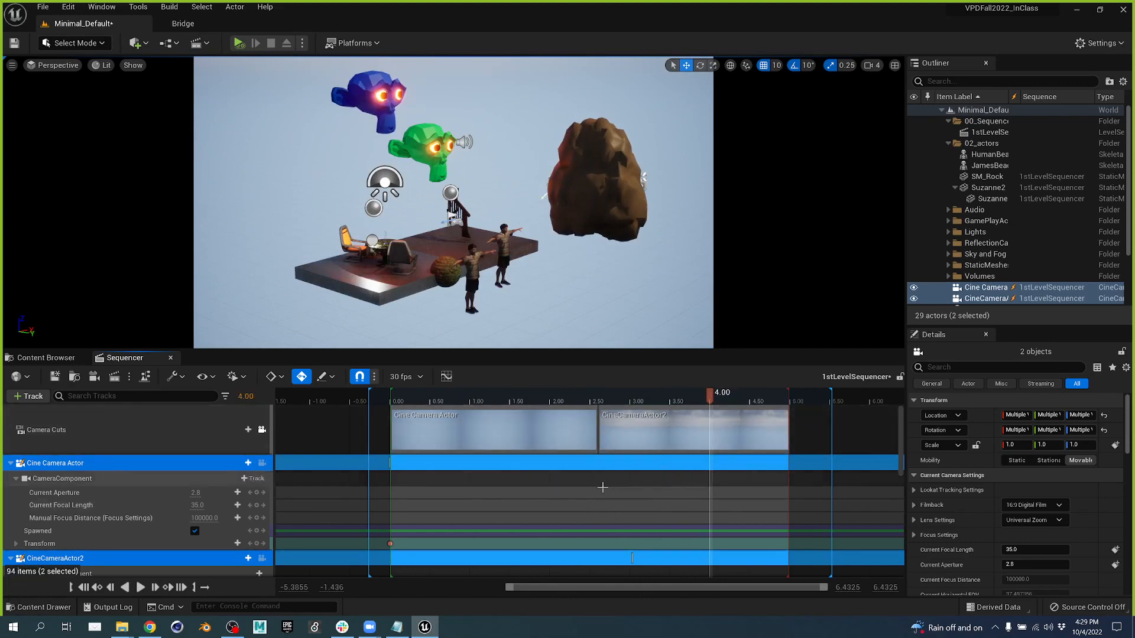
- Extend the sequence's playback end to about 6.03 and try to lengthen the CineCameraActor2 cut
scroll(588, 473, "down", 5)
scroll(611, 458, "up", 3)
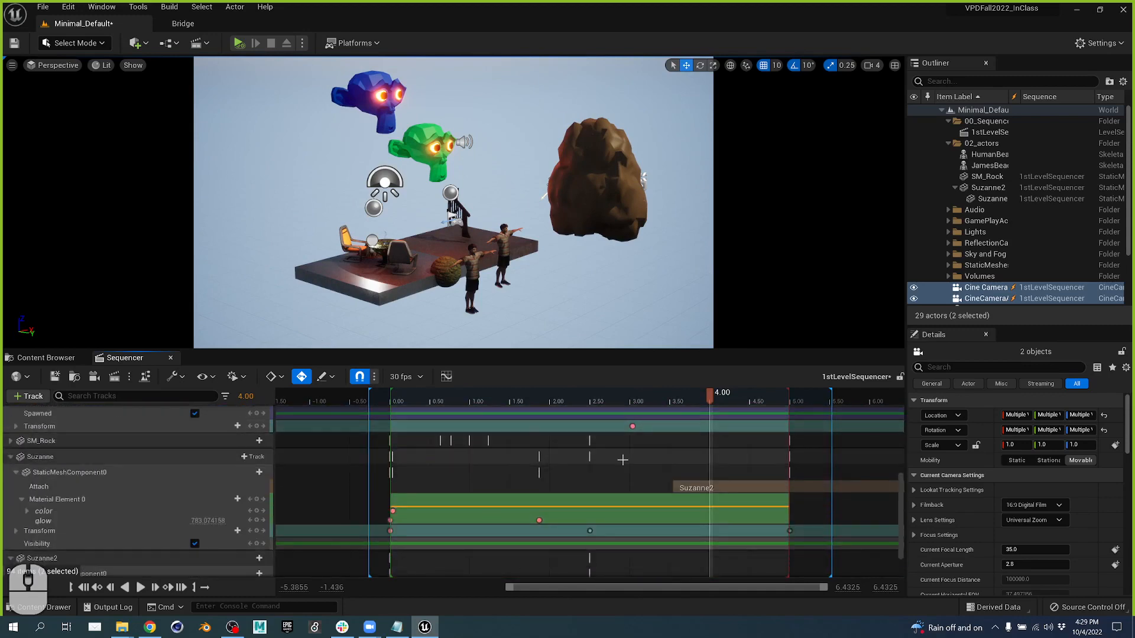
left_click(625, 454)
left_click_drag(787, 393, 876, 391)
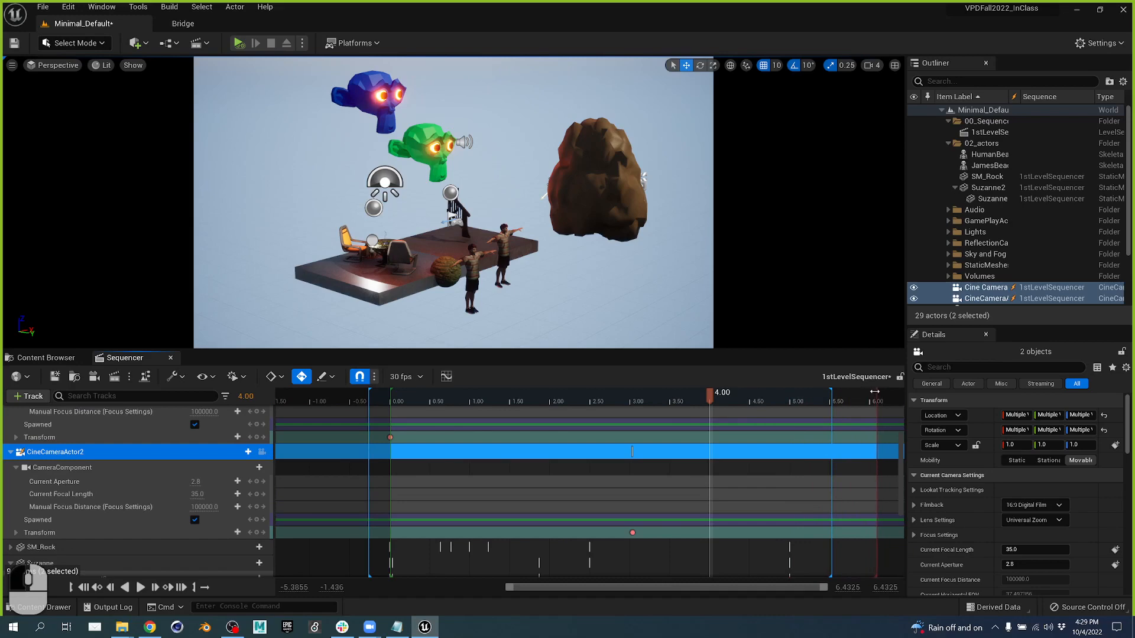
scroll(832, 432, "up", 4)
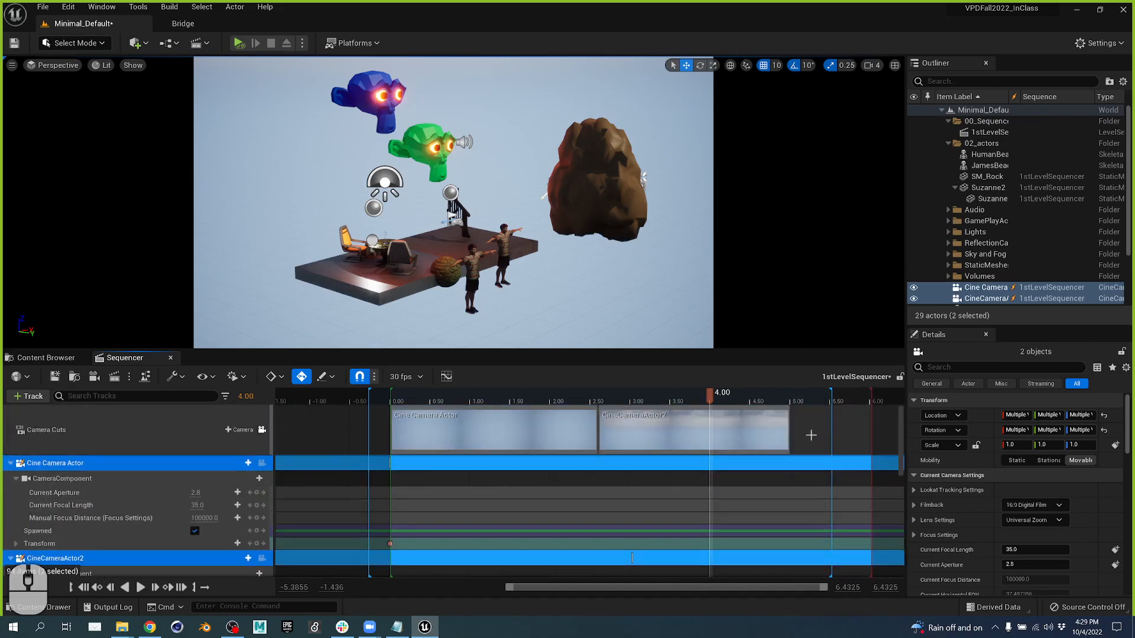
mouse_move(791, 423)
left_mouse_down()
mouse_move(846, 420)
mouse_move(790, 415)
left_mouse_up()
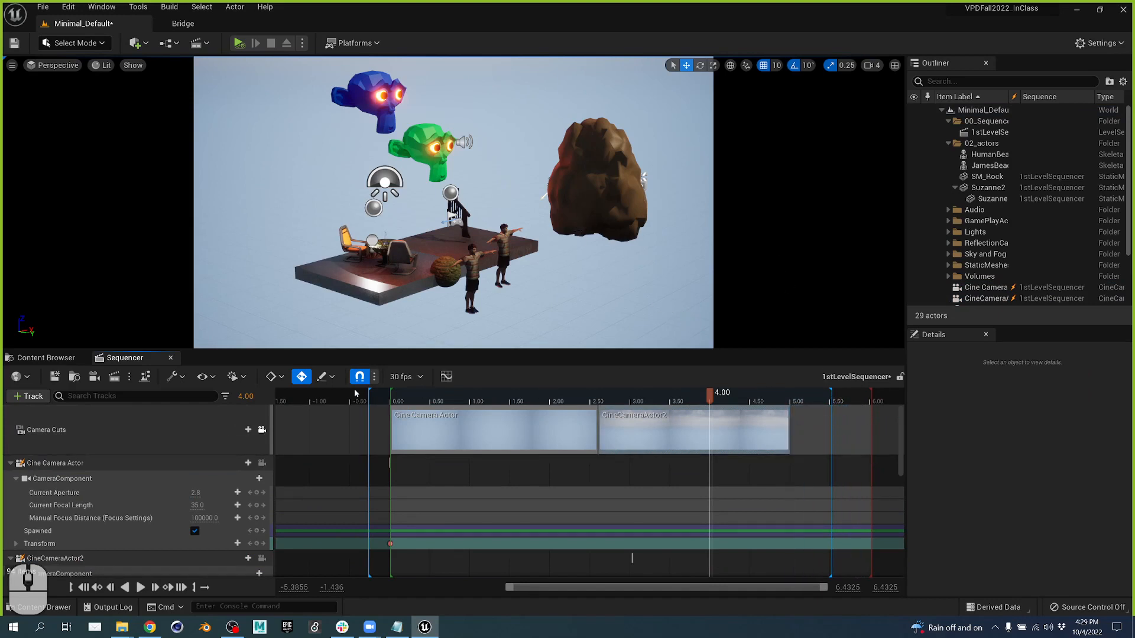
- Set the sequence's playback end to 10
left_click(239, 380)
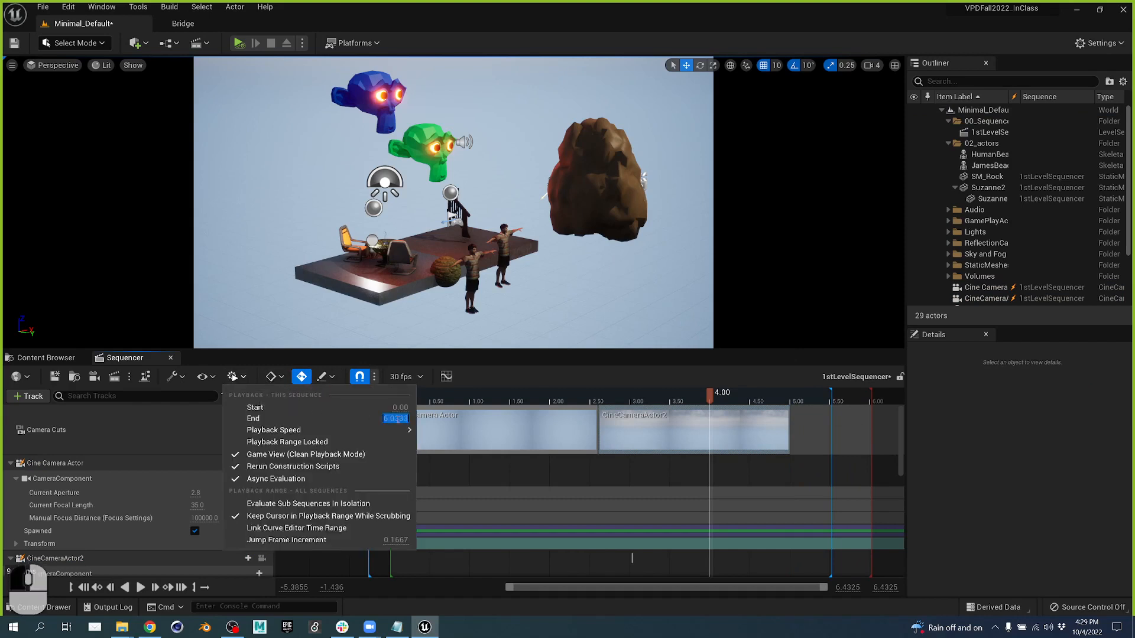
type("10")
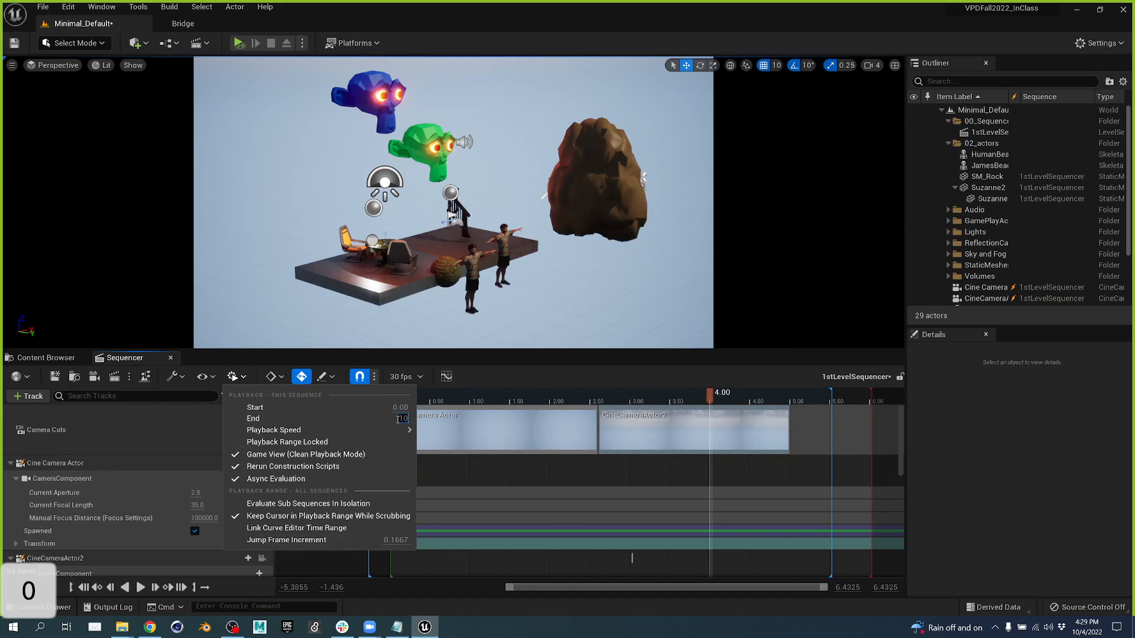
key("Return")
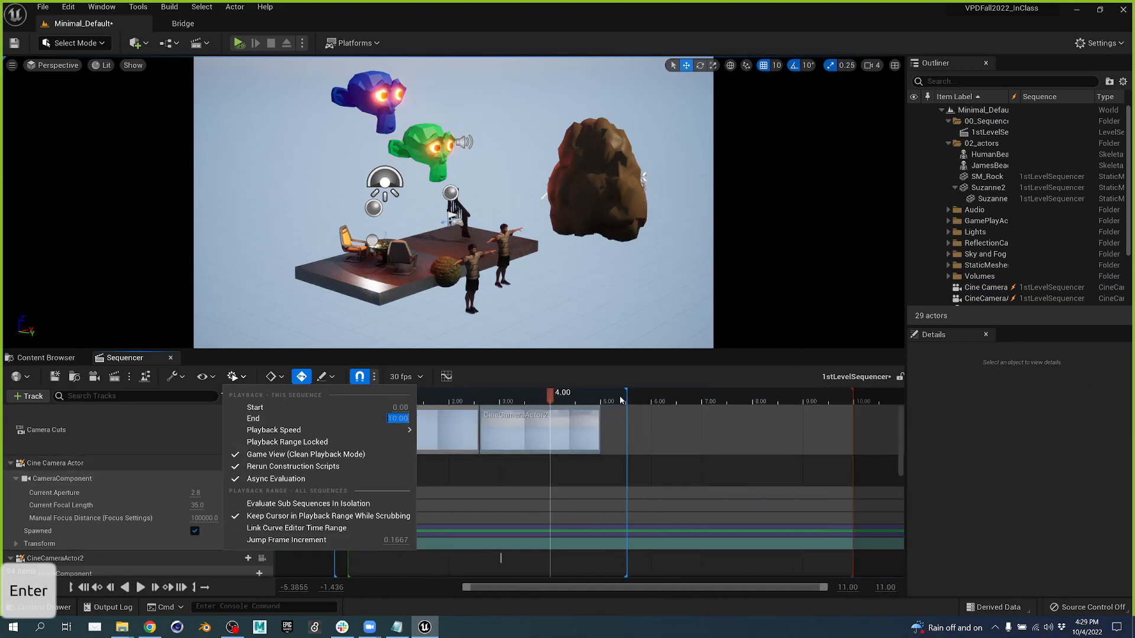
- Move the playhead to 5.70, aim the viewport at the set from the front and create a new cine camera from that view
left_click(606, 398)
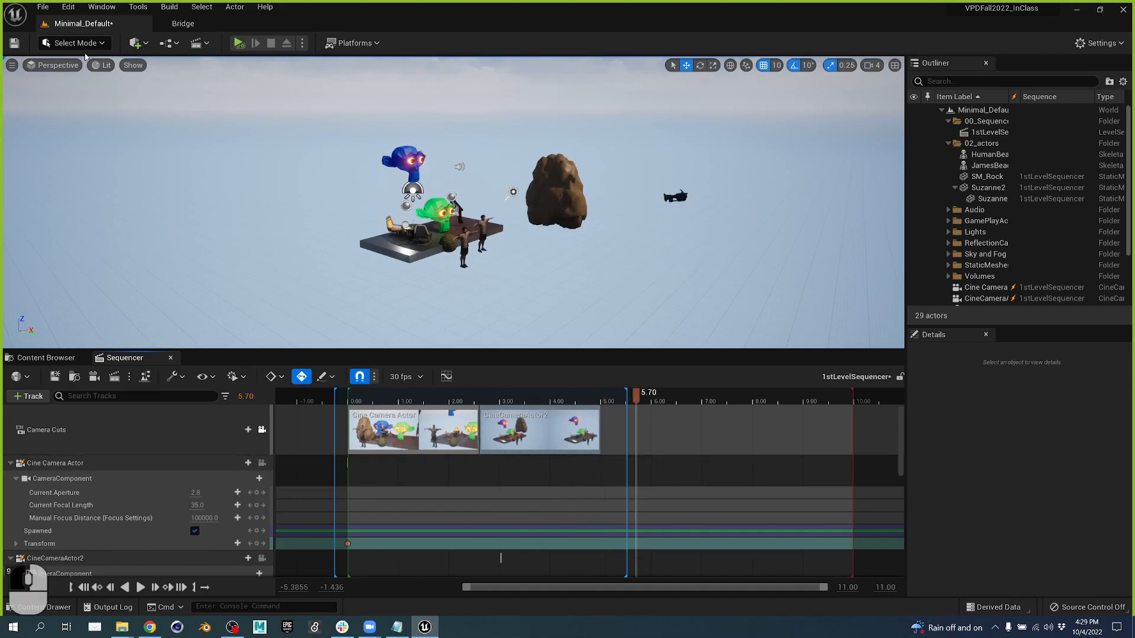
right_click_drag(610, 236, 532, 241)
key("d")
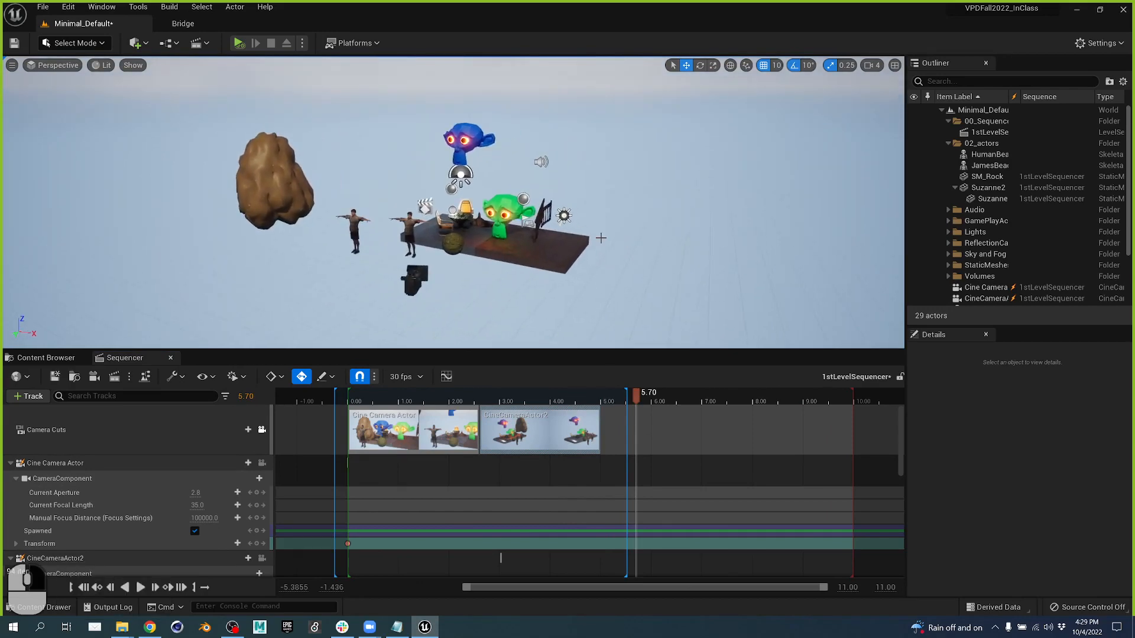
left_click(94, 377)
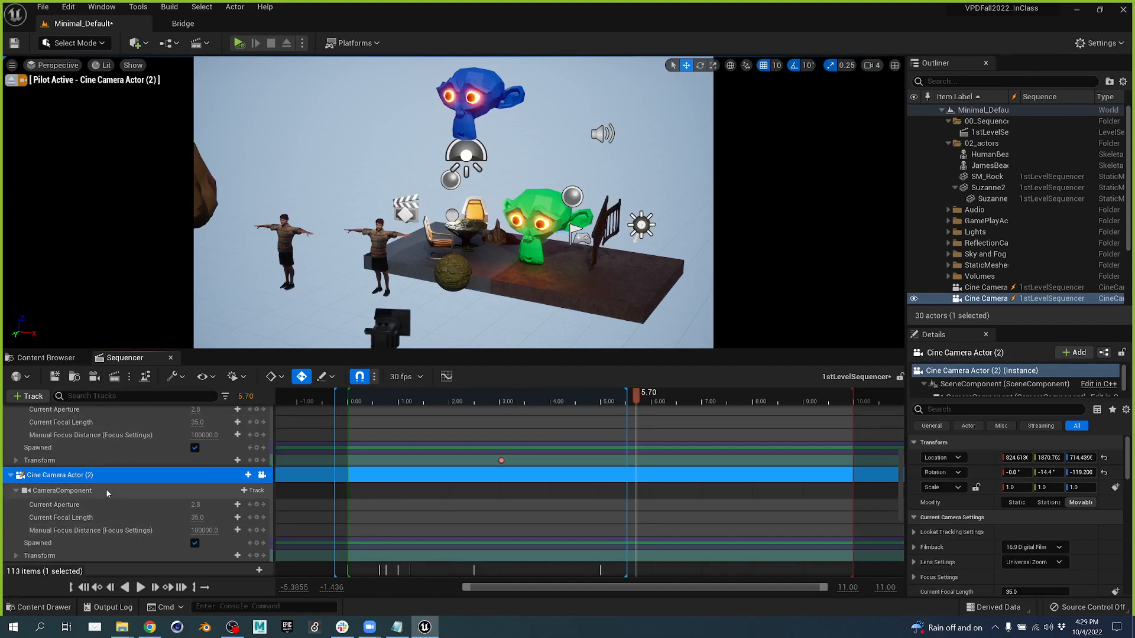
scroll(108, 489, "down", 3)
scroll(460, 489, "down", 3)
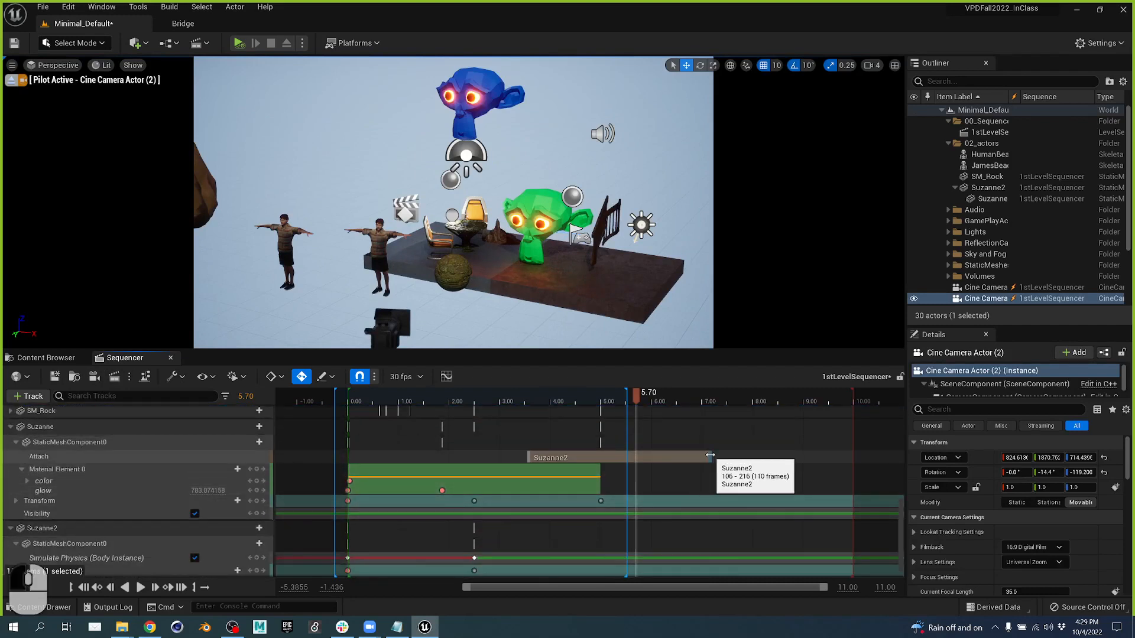
- Extend Suzanne's Attach section and Material Element 0 section to the sequence's end at about 10 seconds
left_click_drag(709, 456, 861, 451)
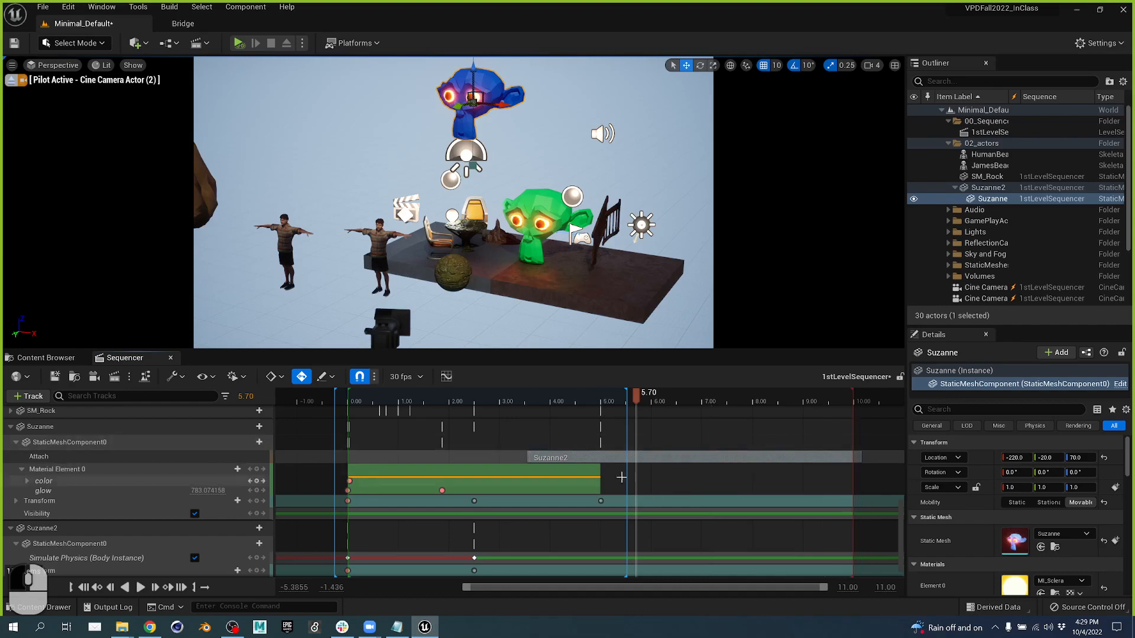
left_click_drag(600, 479, 858, 481)
scroll(632, 508, "down", 1)
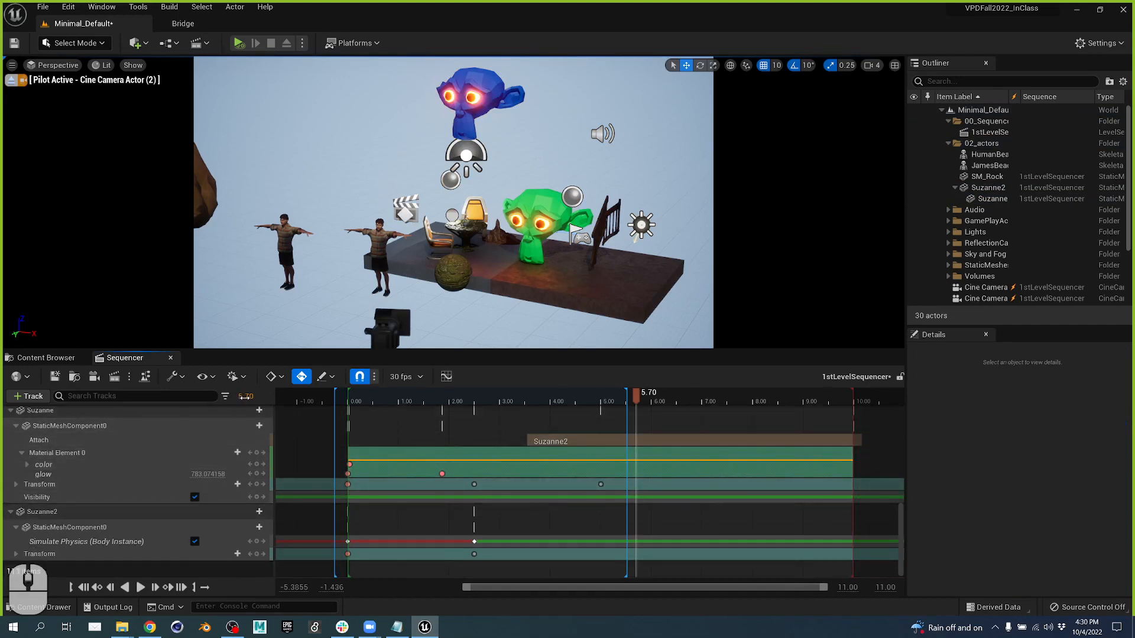
- Move the playhead to 5.00 and add a camera cut there bound to Cine Camera Actor (2)
key("Return")
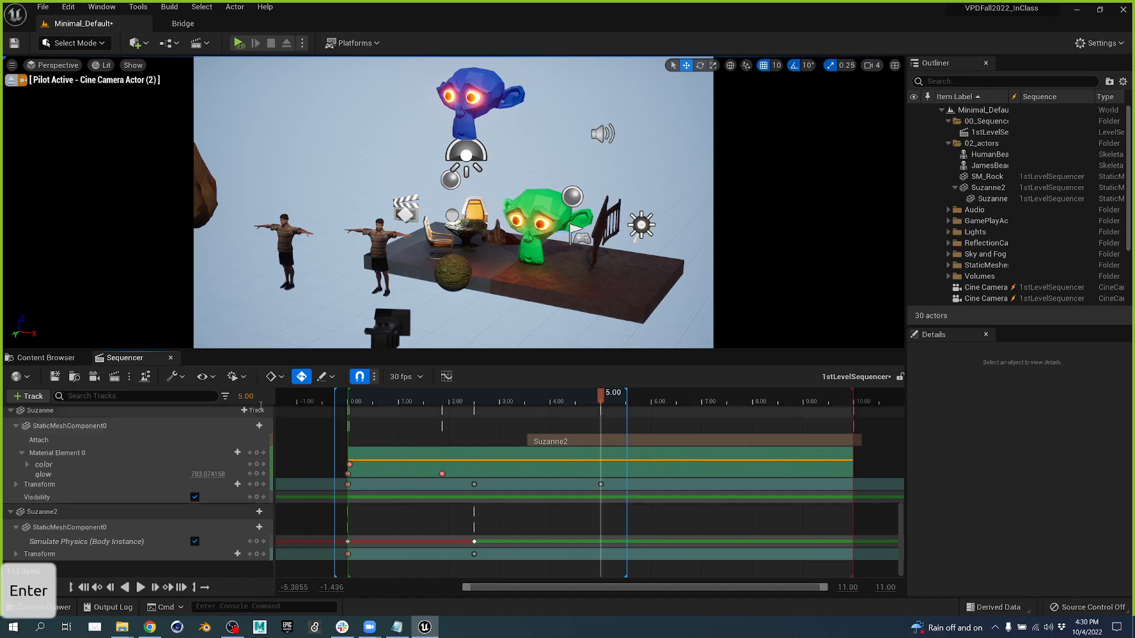
scroll(627, 495, "up", 6)
scroll(626, 494, "up", 2)
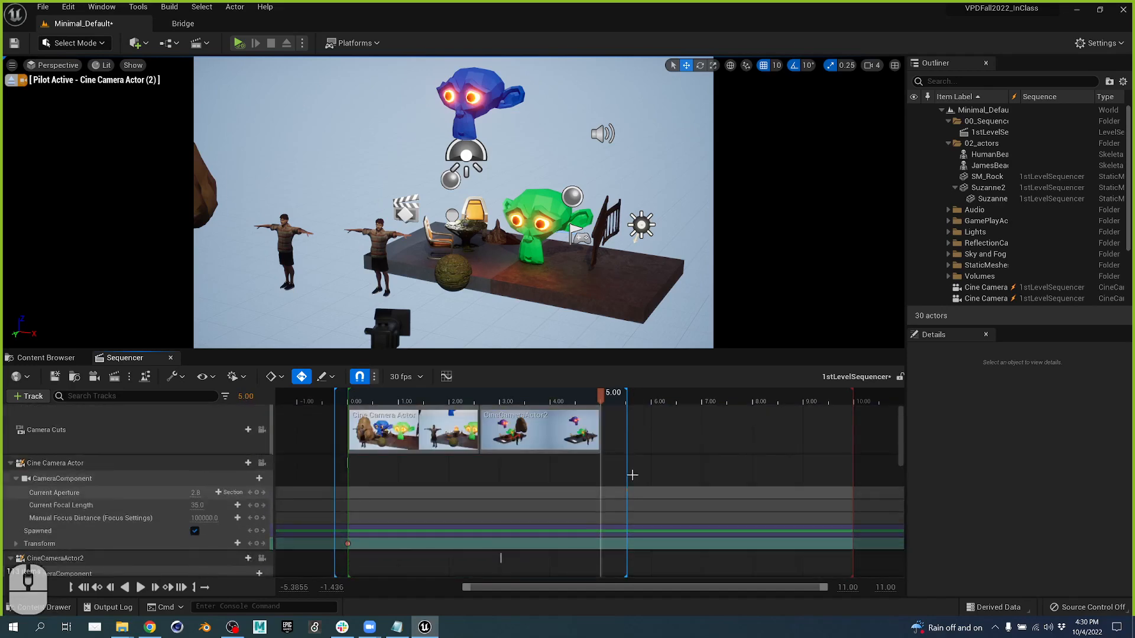
left_click(244, 430)
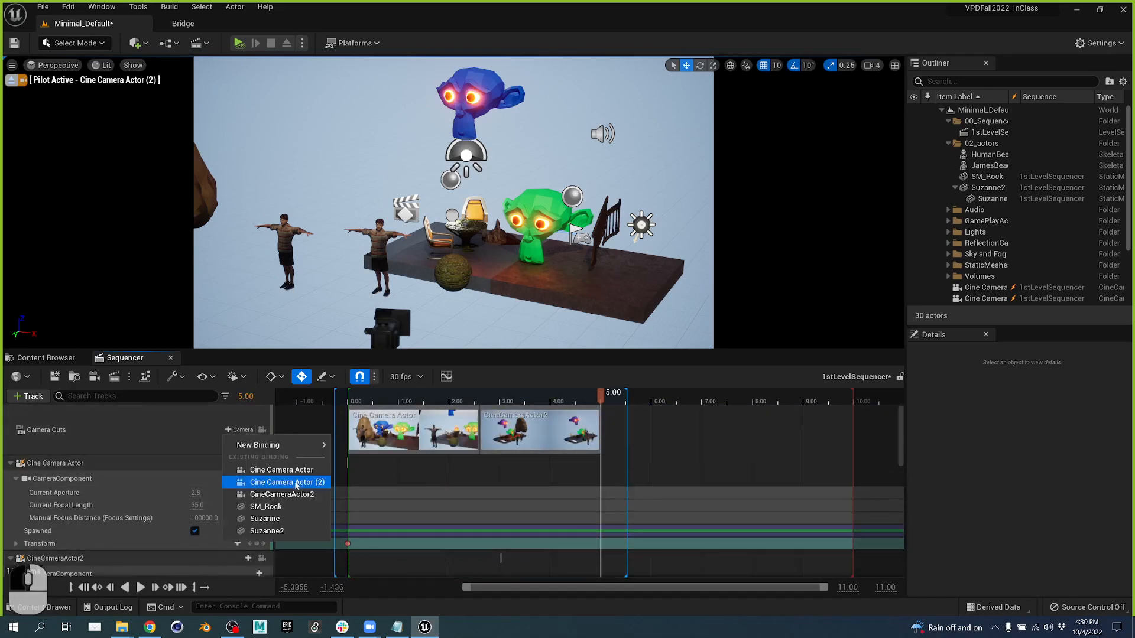
left_click(287, 482)
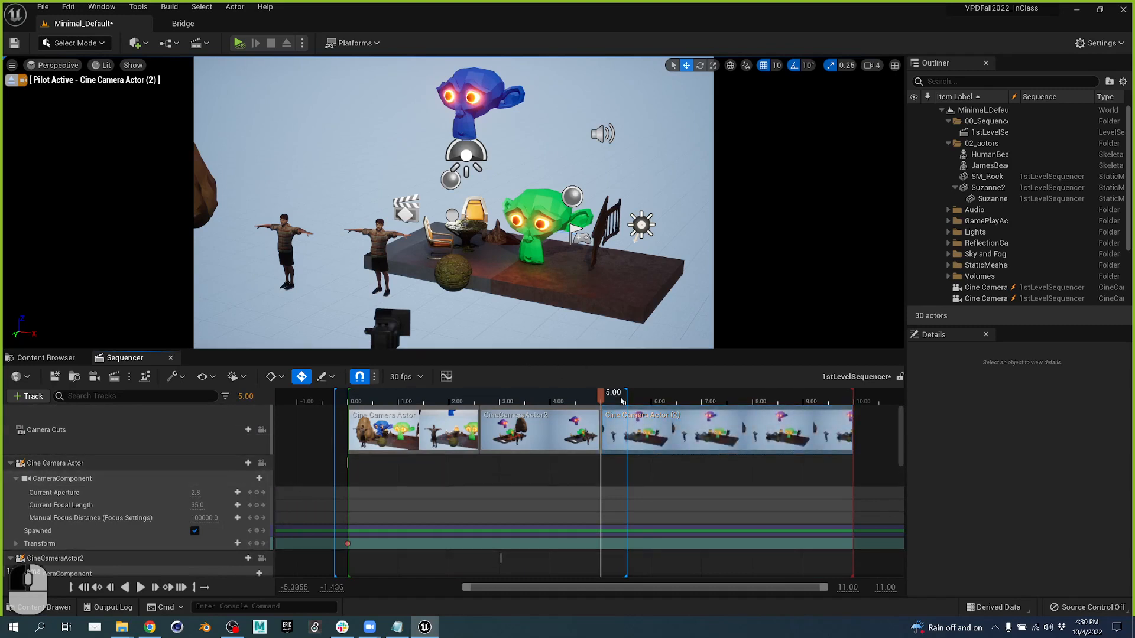
- Lock the viewport to Camera Cuts and scrub to 6.9667 to preview the cuts between the three cameras
mouse_move(591, 401)
left_mouse_down()
mouse_move(416, 401)
mouse_move(576, 402)
left_mouse_up()
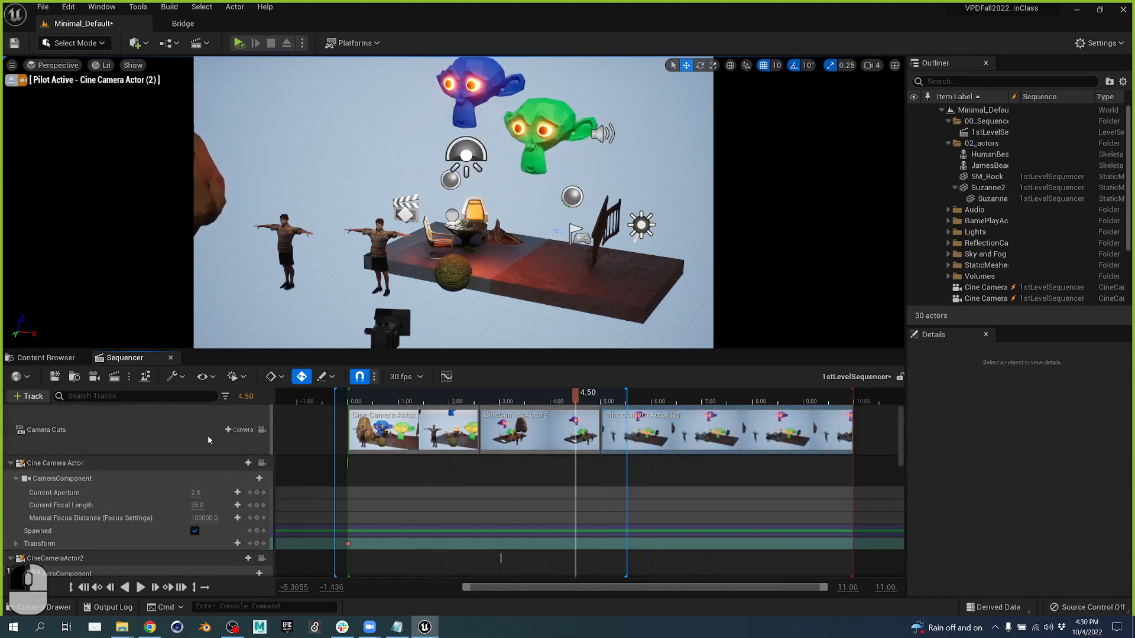
left_click(261, 429)
left_click_drag(348, 414, 384, 410)
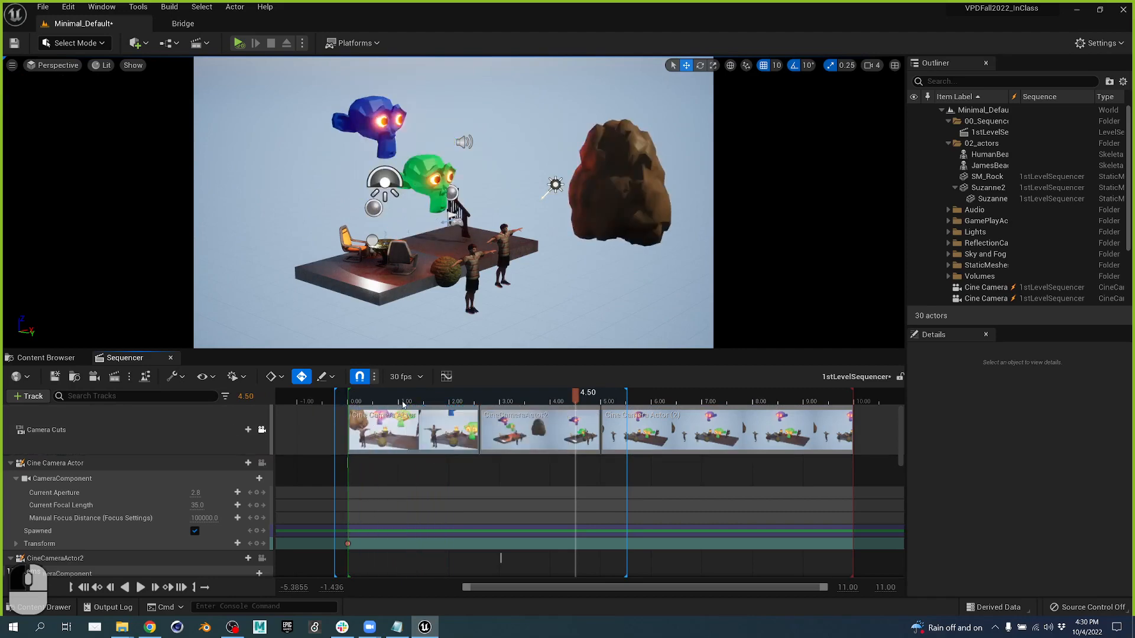
left_click_drag(472, 400, 700, 404)
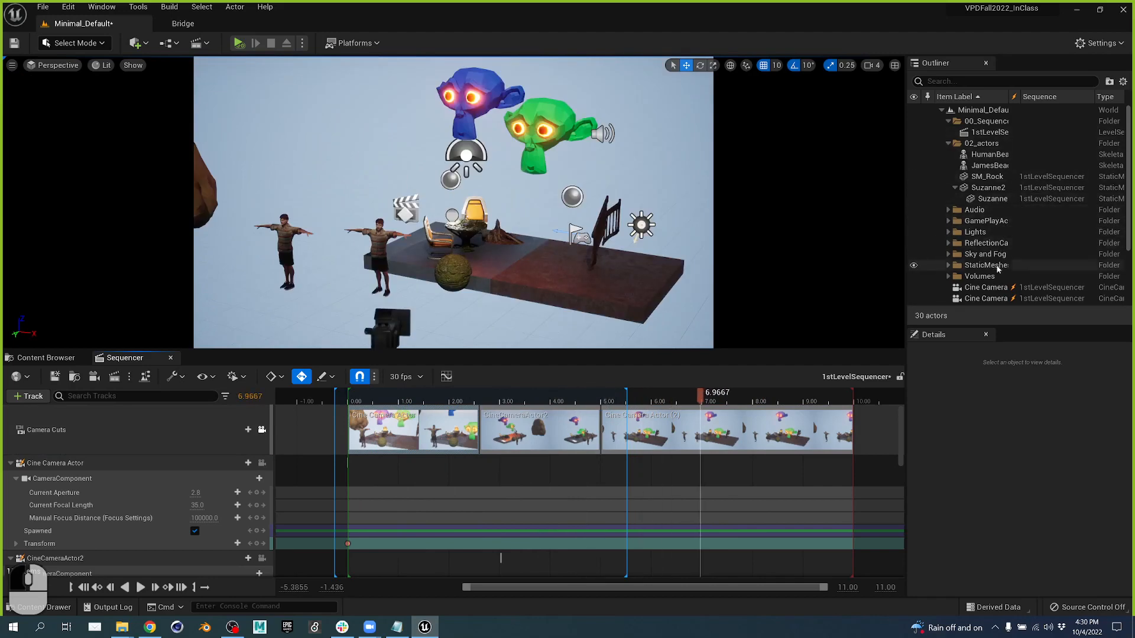
- Group the three cine cameras in the Outliner into a new folder named 01_Cameras
scroll(998, 277, "down", 1)
left_click(992, 292)
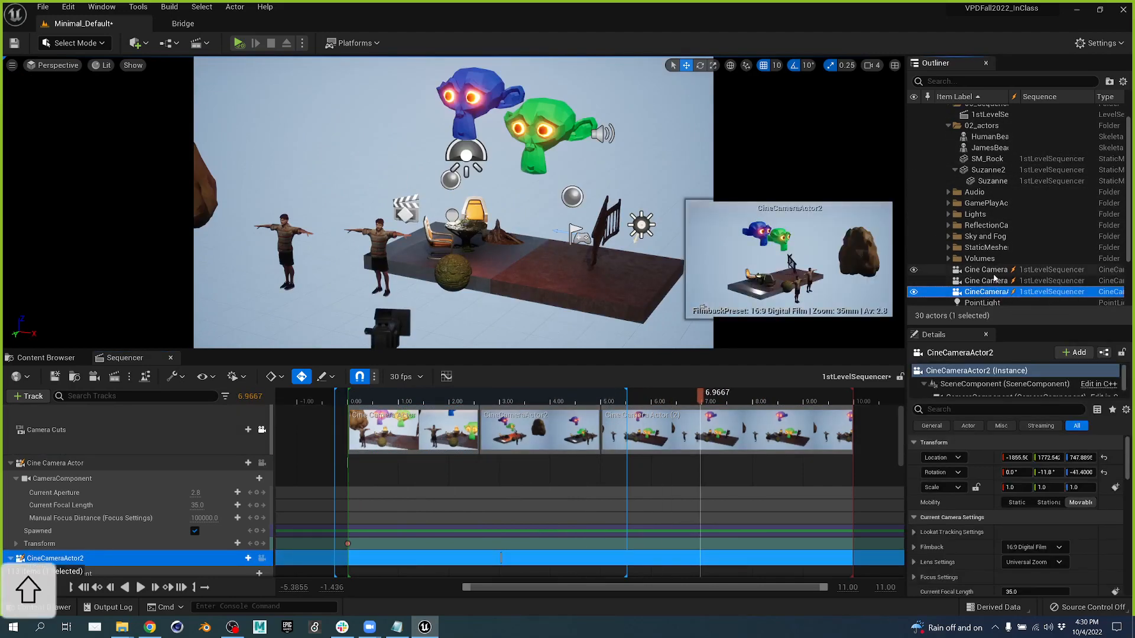
left_click(985, 269, "shift")
left_click(1110, 82)
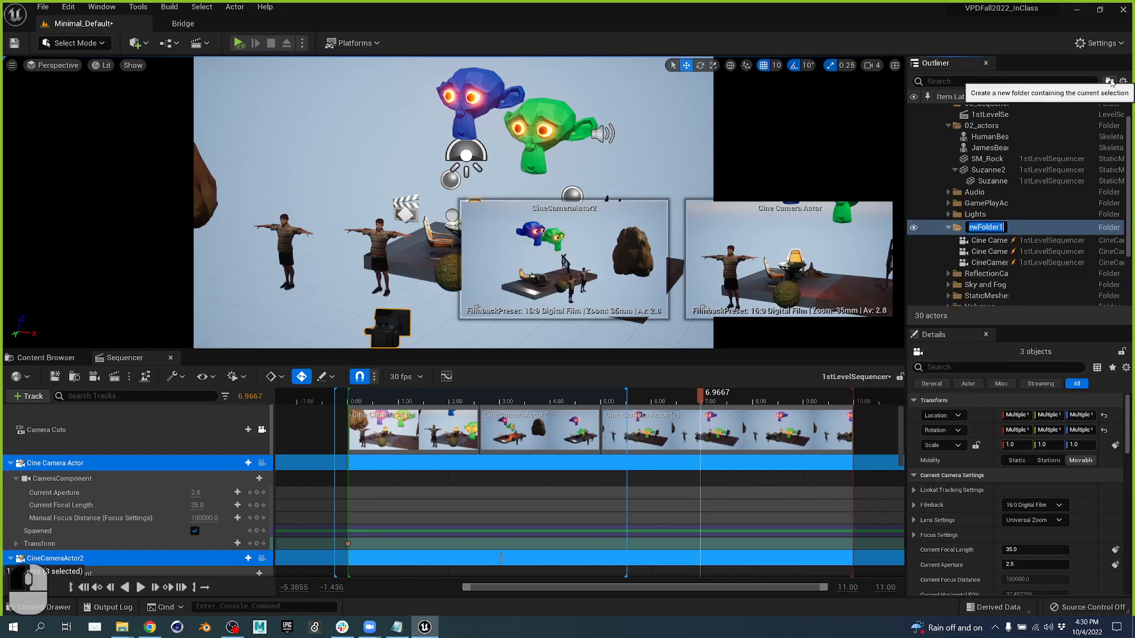
type("01")
key("BackSpace")
key("BackSpace")
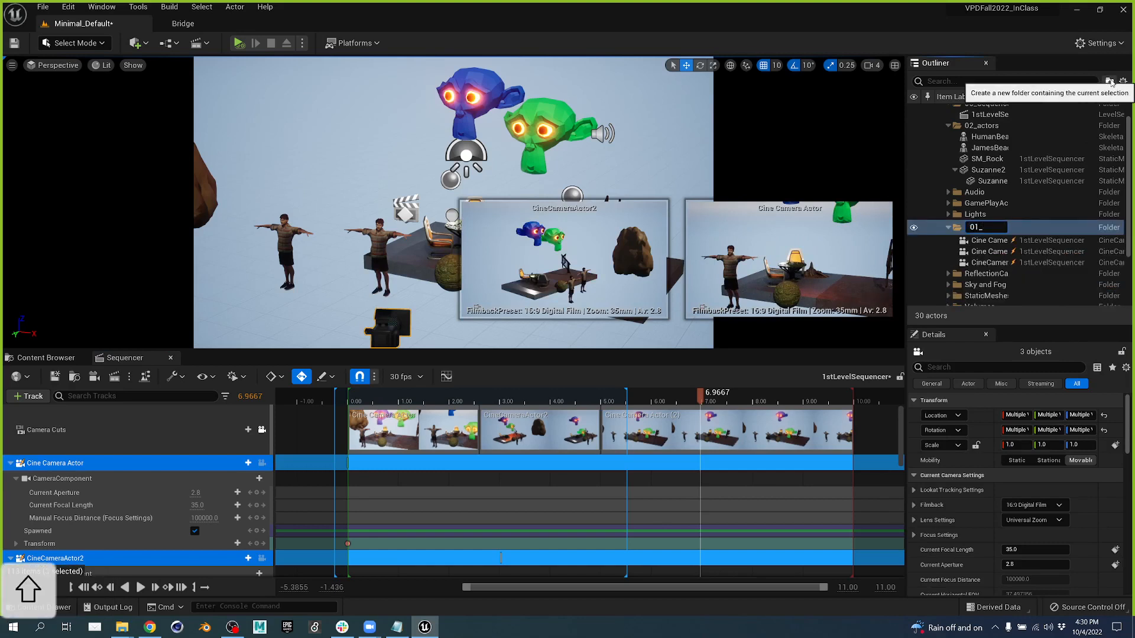
type("Cameras")
key("Return")
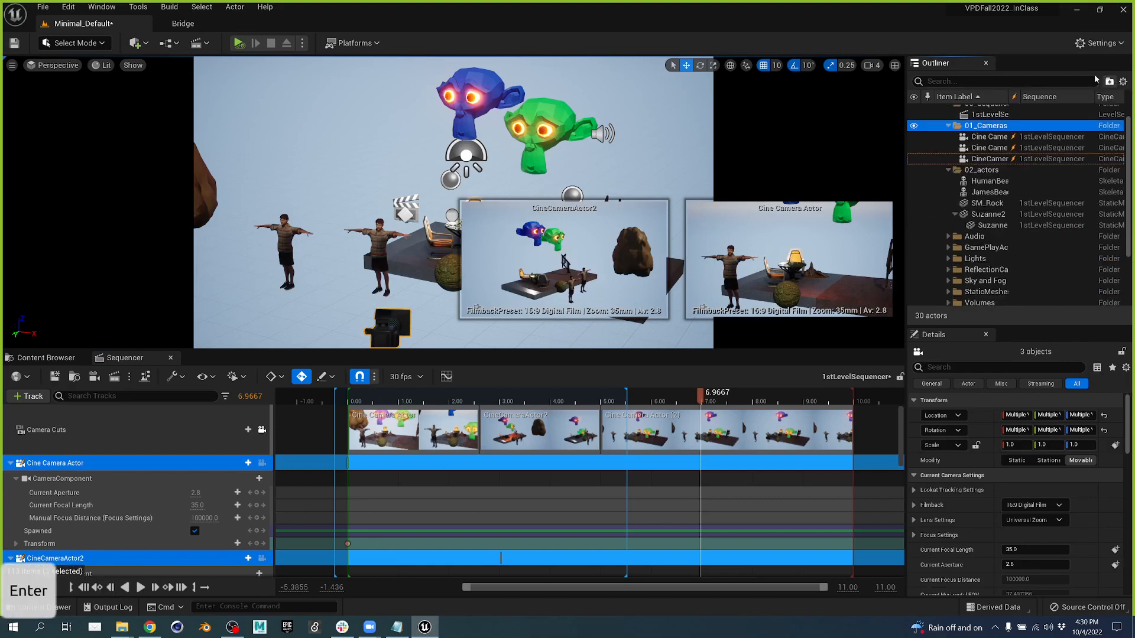
scroll(1044, 156, "up", 2)
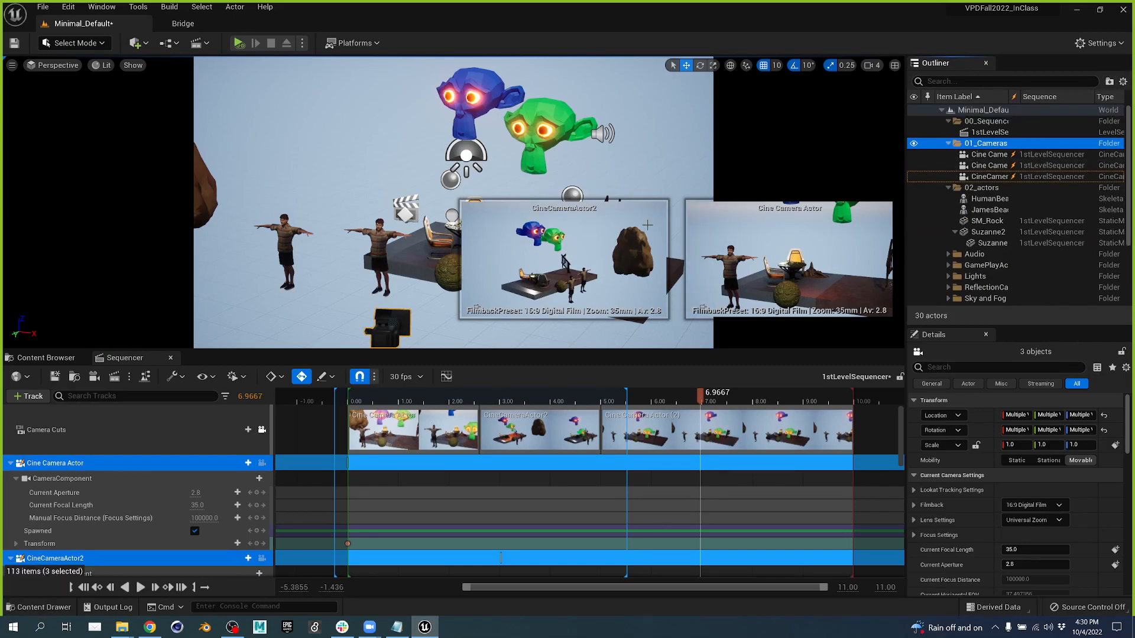
- Pin Cine Camera Actor's preview, check it with SM_Rock and the 01_Cameras folder selected, and unpin it
left_click(988, 154)
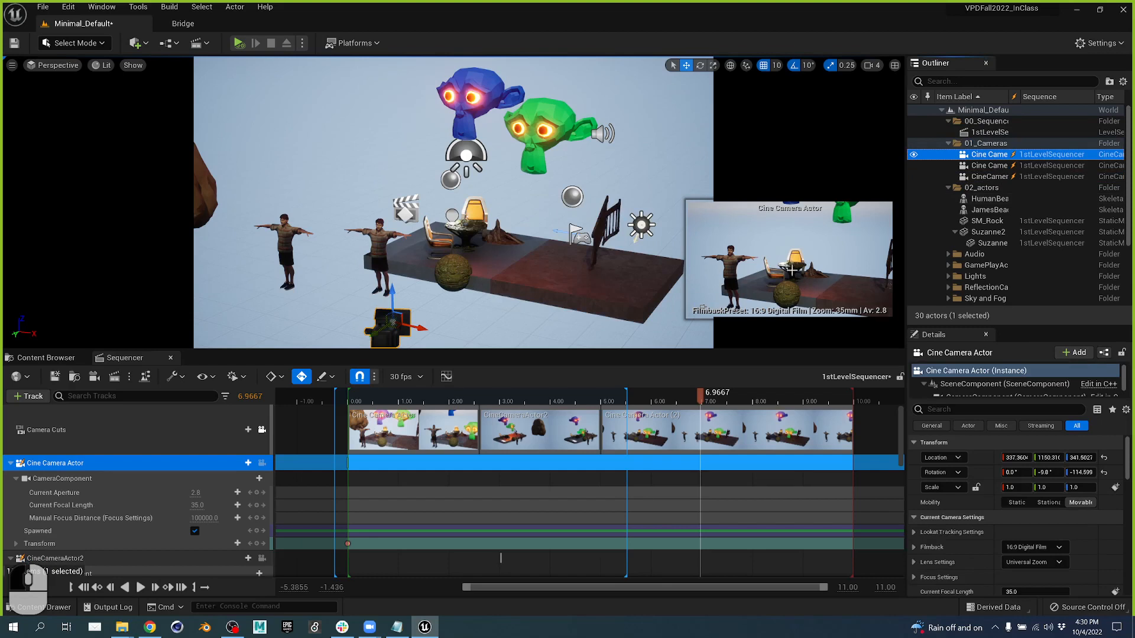
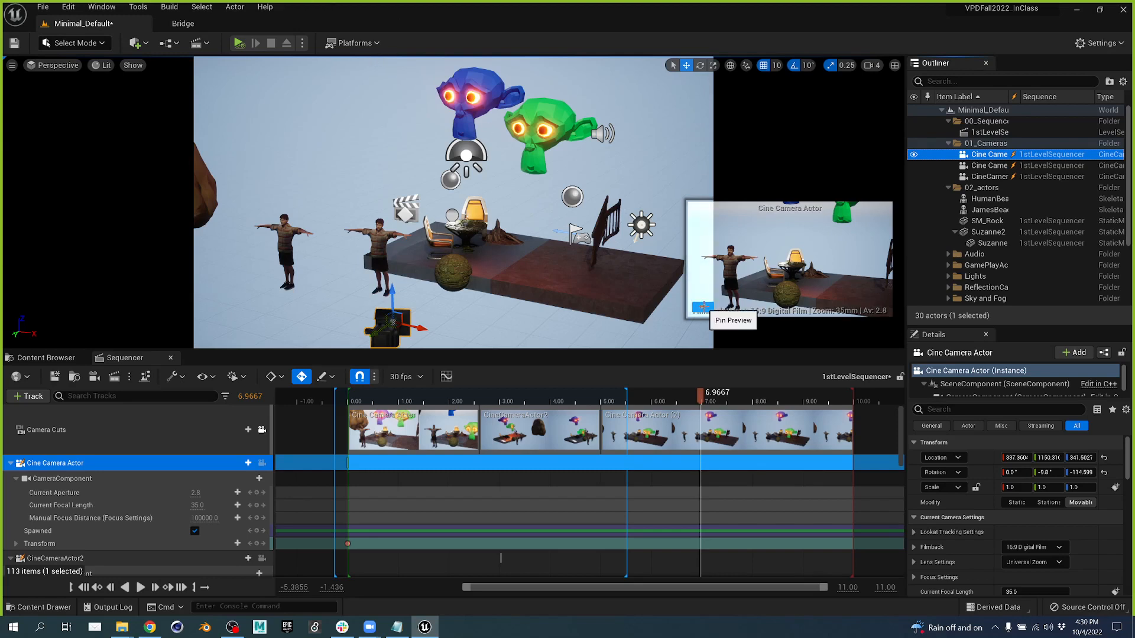
left_click(702, 307)
left_click(986, 222)
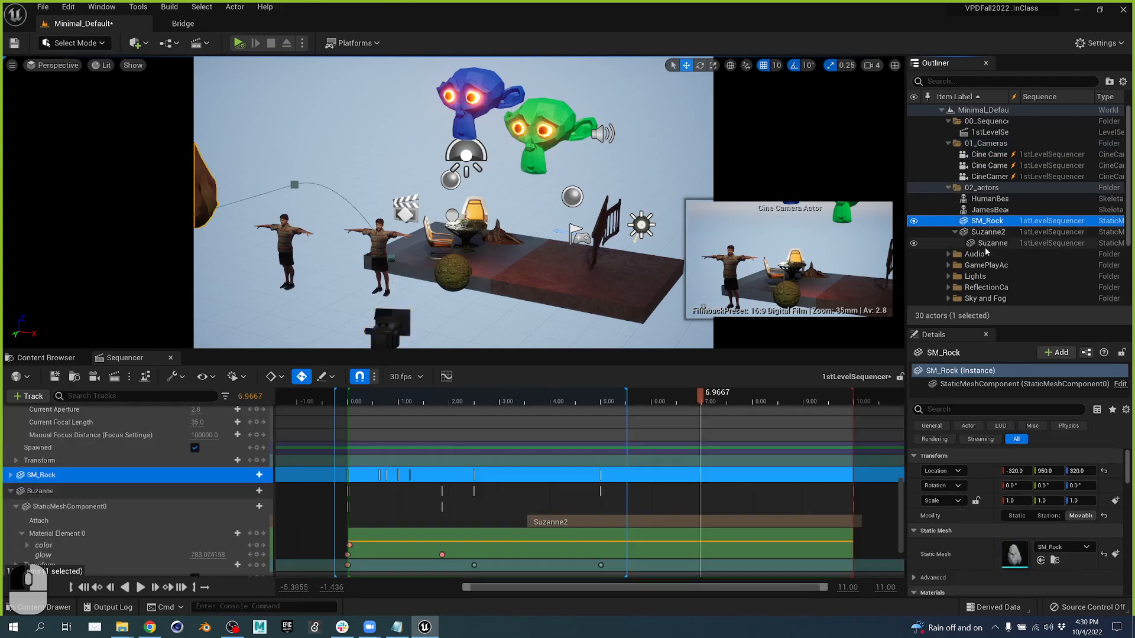
left_click(986, 222, "ctrl")
left_click(1013, 145)
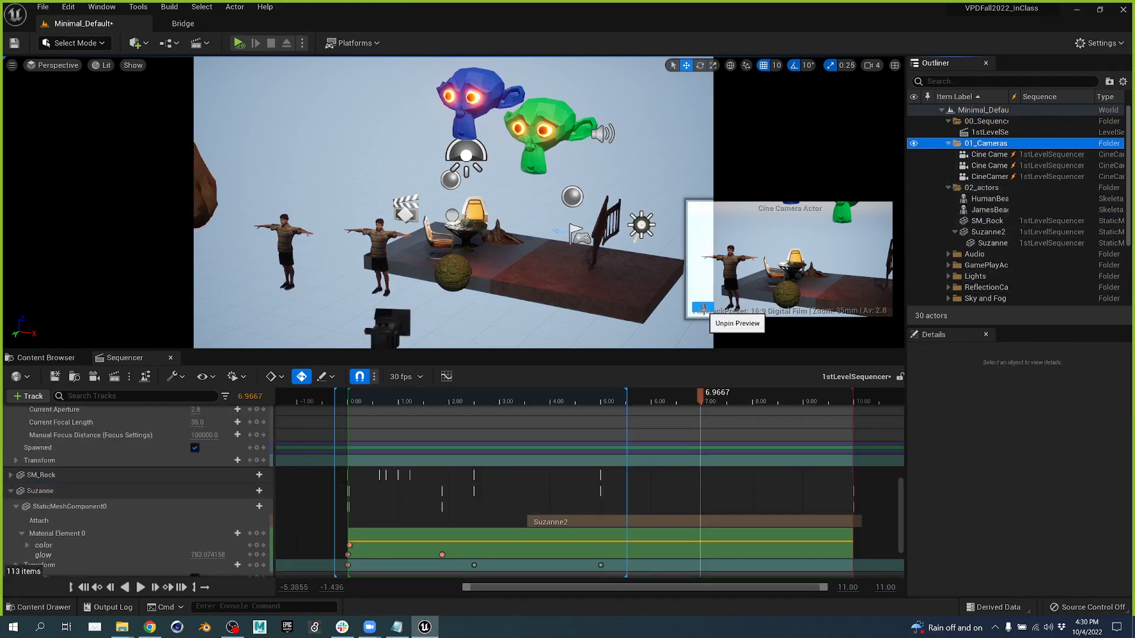
left_click(702, 307)
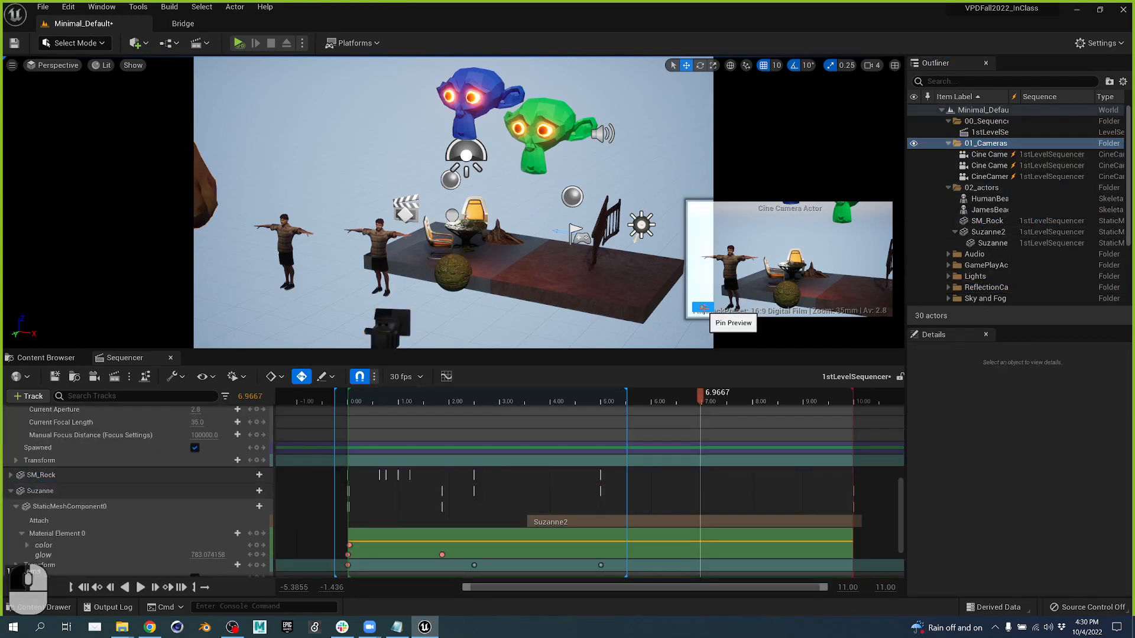
left_click(1002, 221)
left_click(998, 155)
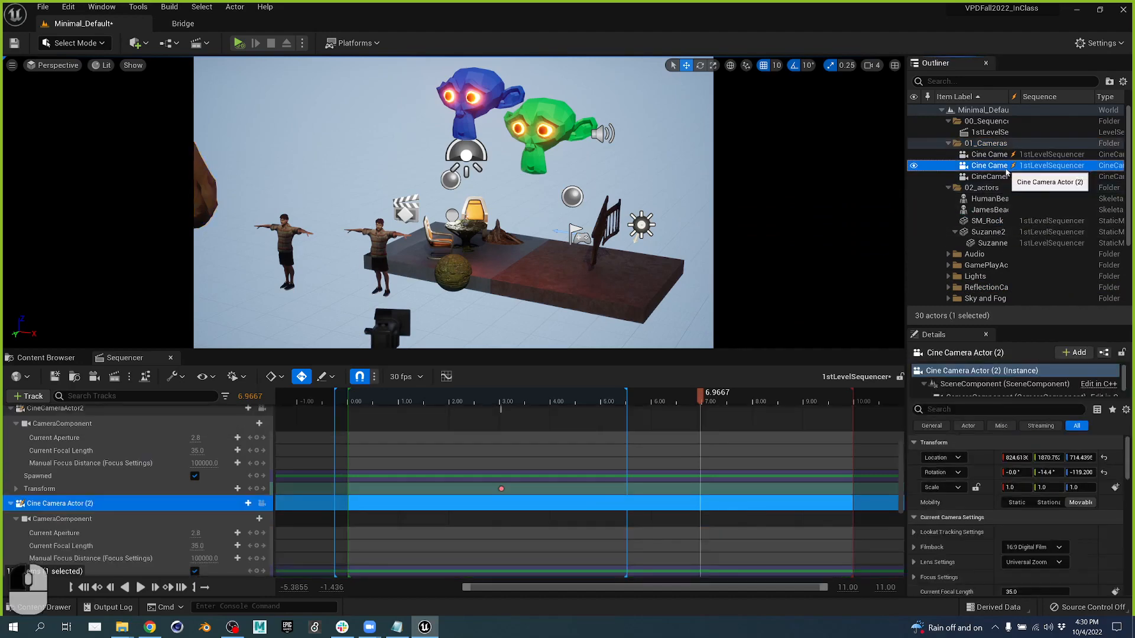
- Pilot Cine Camera Actor at 6.9667 and fly it to a high side view looking down on the set
left_click(990, 157)
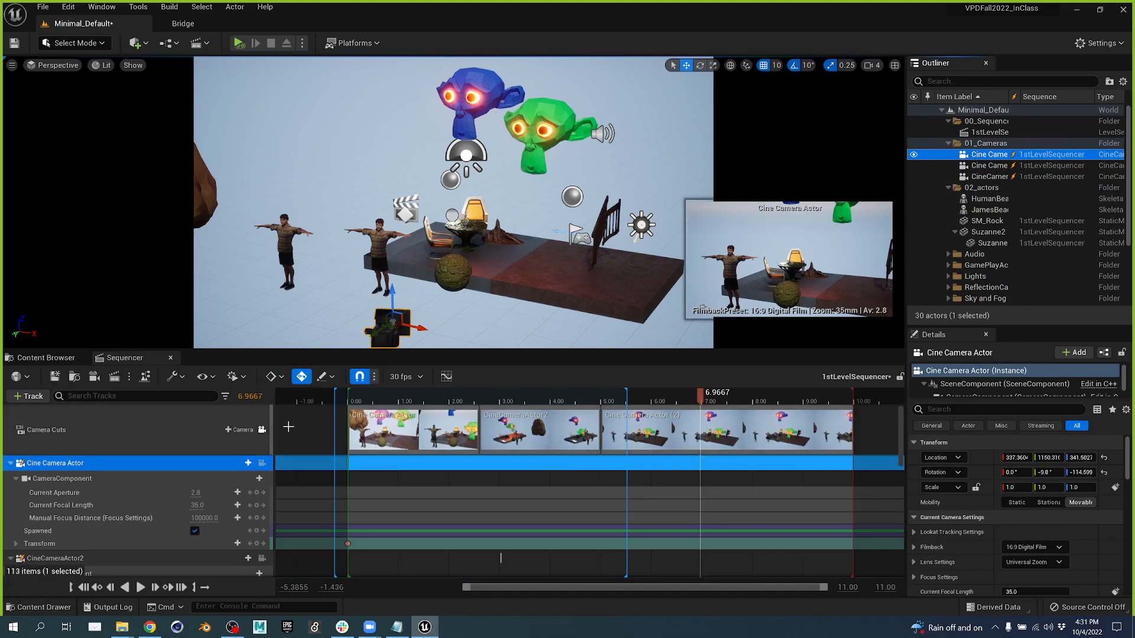
left_click(263, 464)
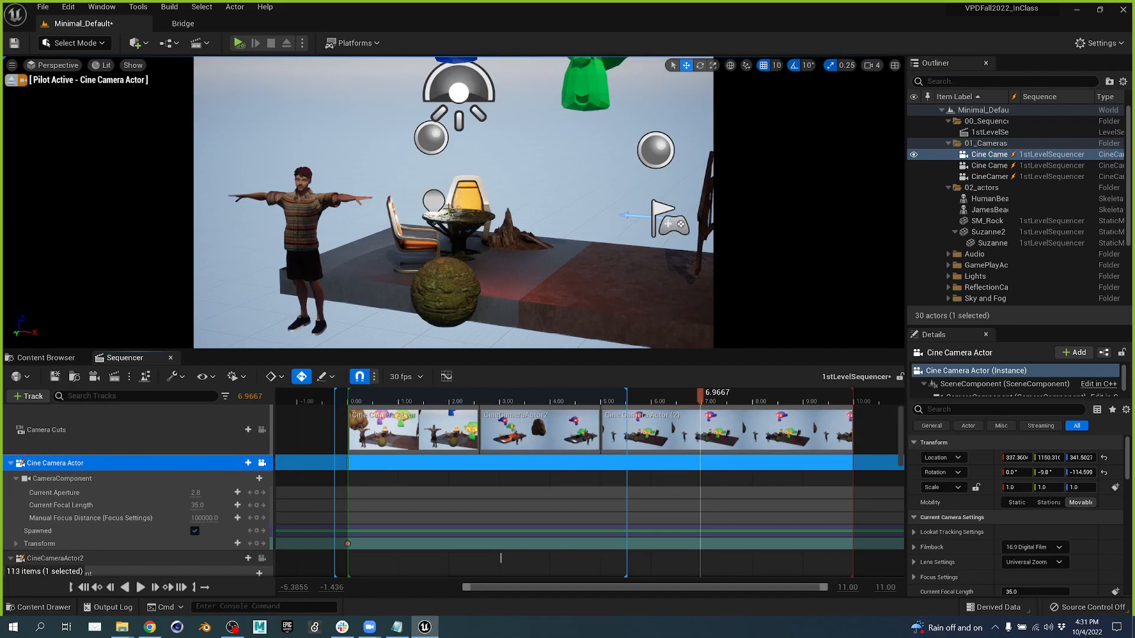
key("a")
right_click_drag(468, 218, 727, 284)
key("e")
key("s")
key("s")
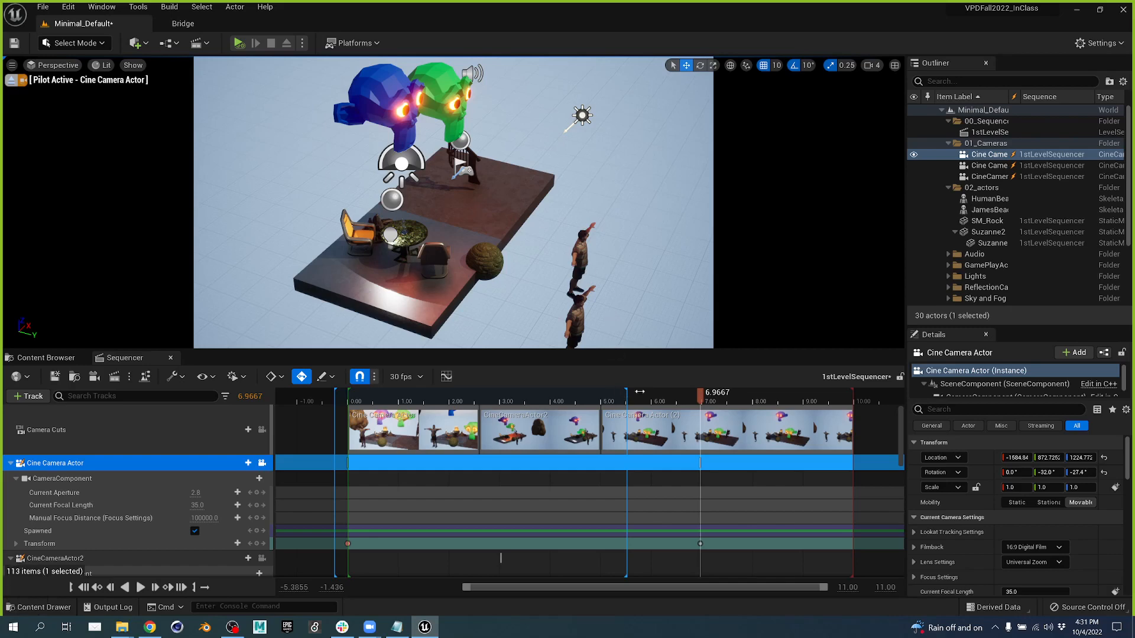
- Stop piloting at 1.90, lock the viewport to Camera Cuts and scrub the sequence to preview it, ending at 0.00
left_click_drag(687, 404, 444, 494)
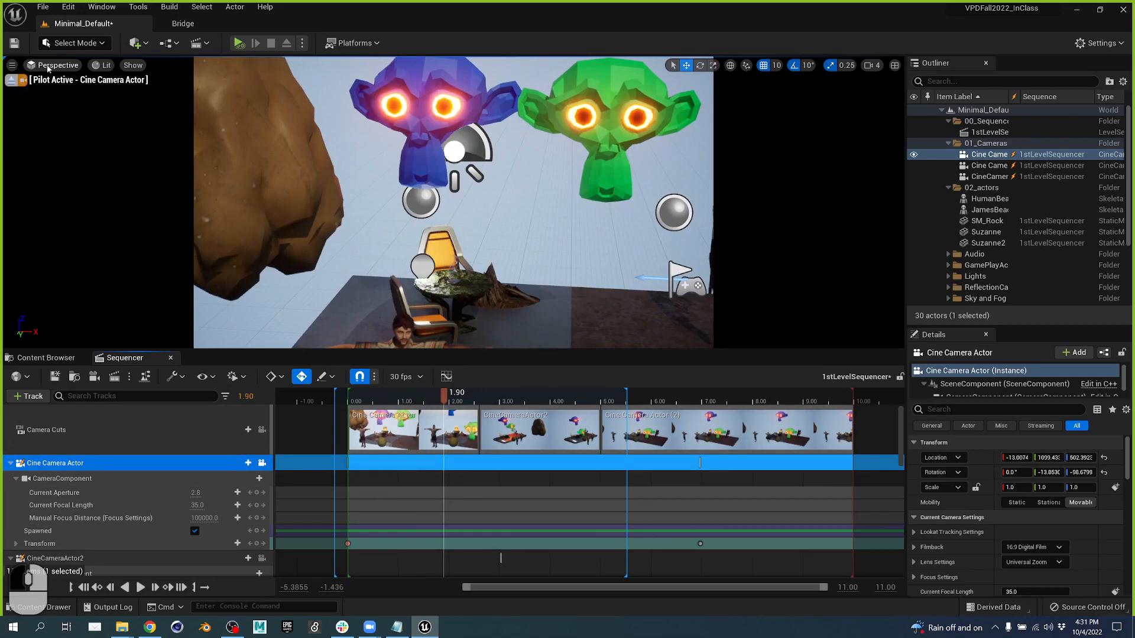
left_click(13, 83)
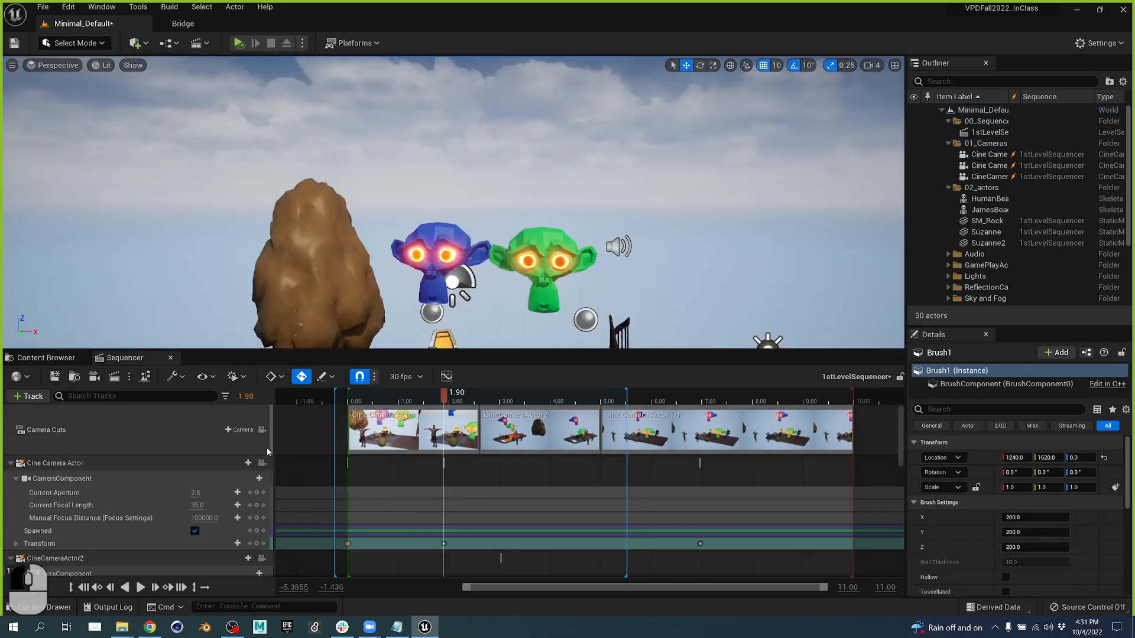
left_click(261, 430)
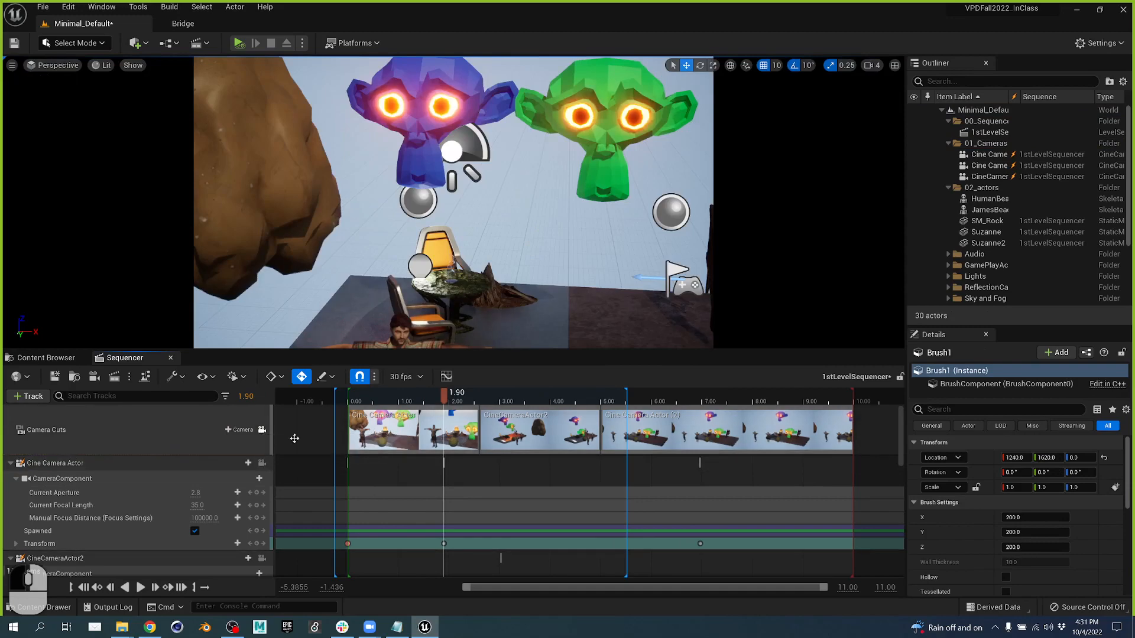
left_click_drag(613, 395, 692, 405)
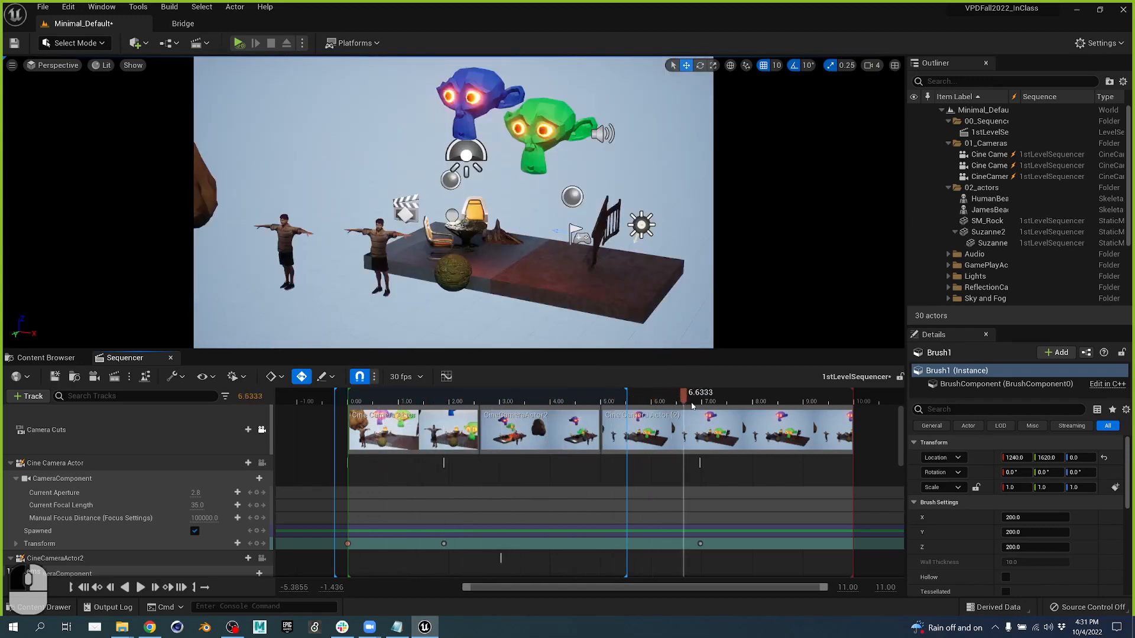
left_click_drag(770, 402, 257, 443)
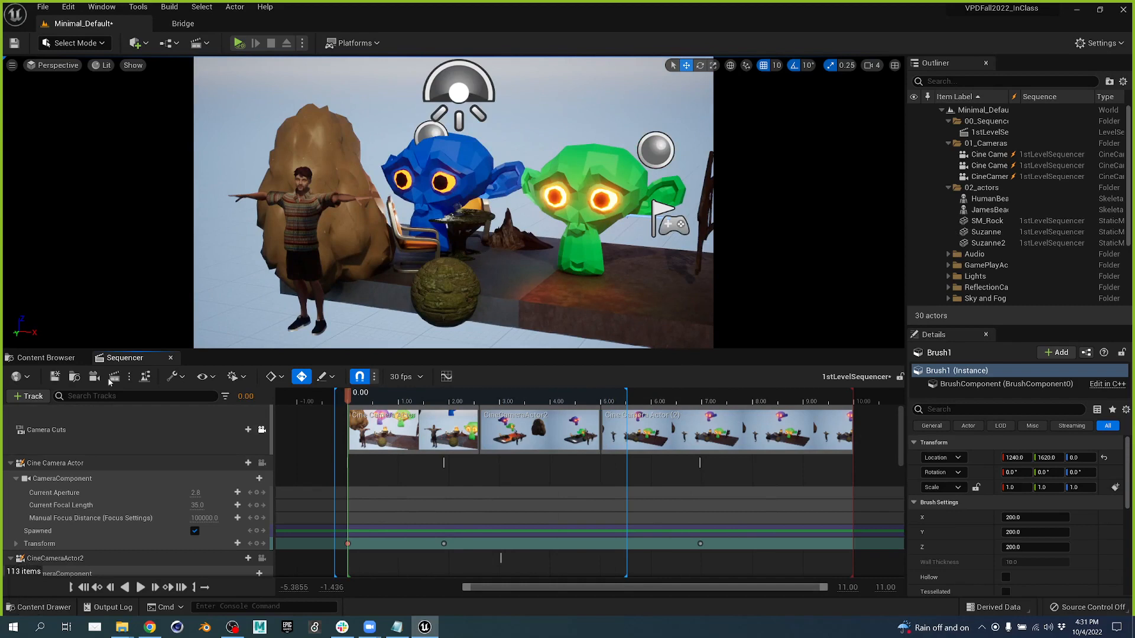
- Add a new folder to the sequence's track list
left_click(31, 396)
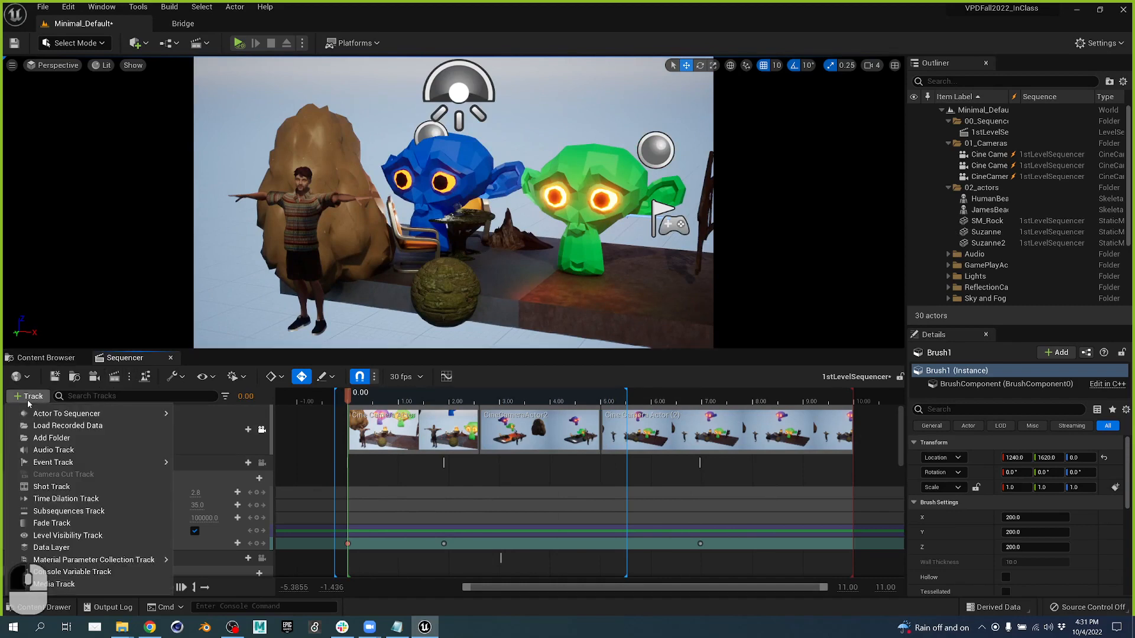
left_click(69, 439)
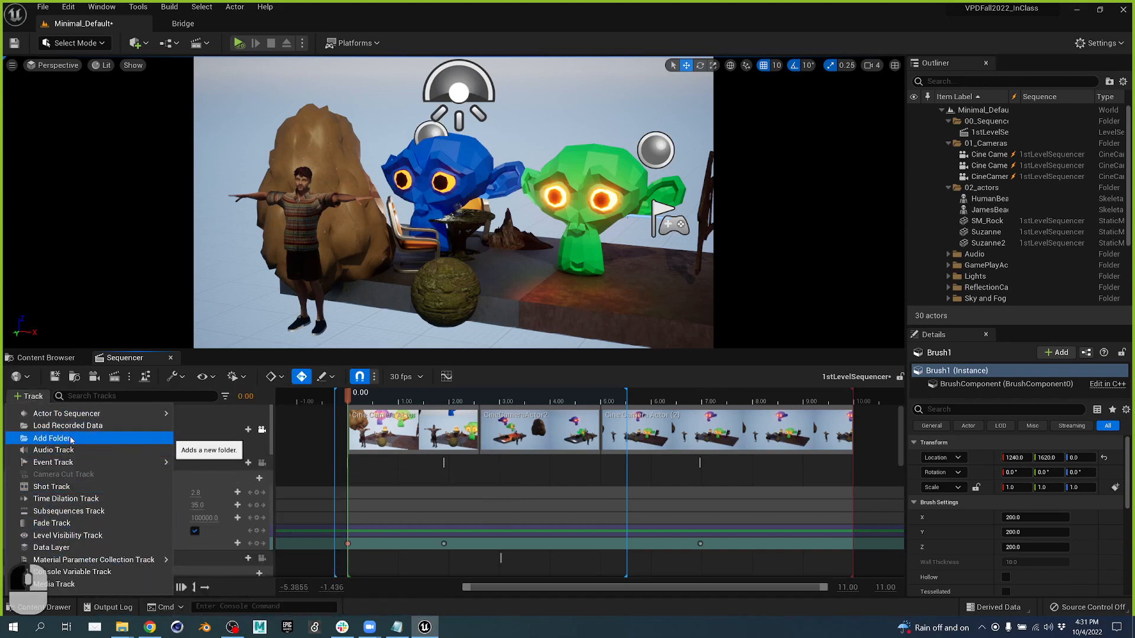
- Name the new Sequencer folder Cameras, move all three cine camera tracks into it, and collapse it
type("Cameras")
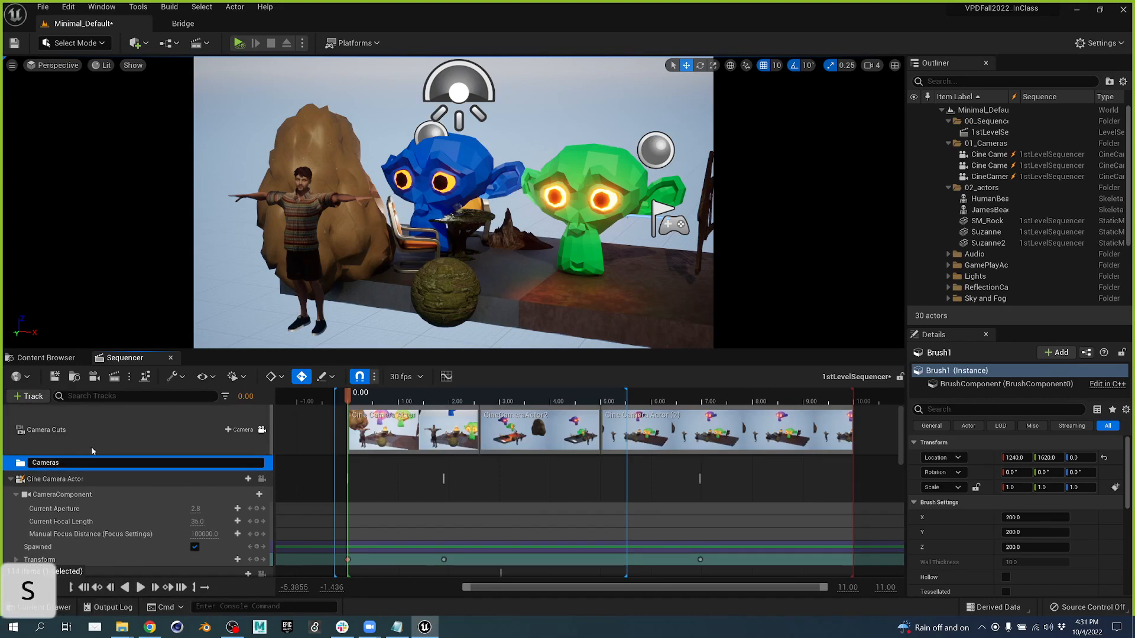
left_click(112, 481)
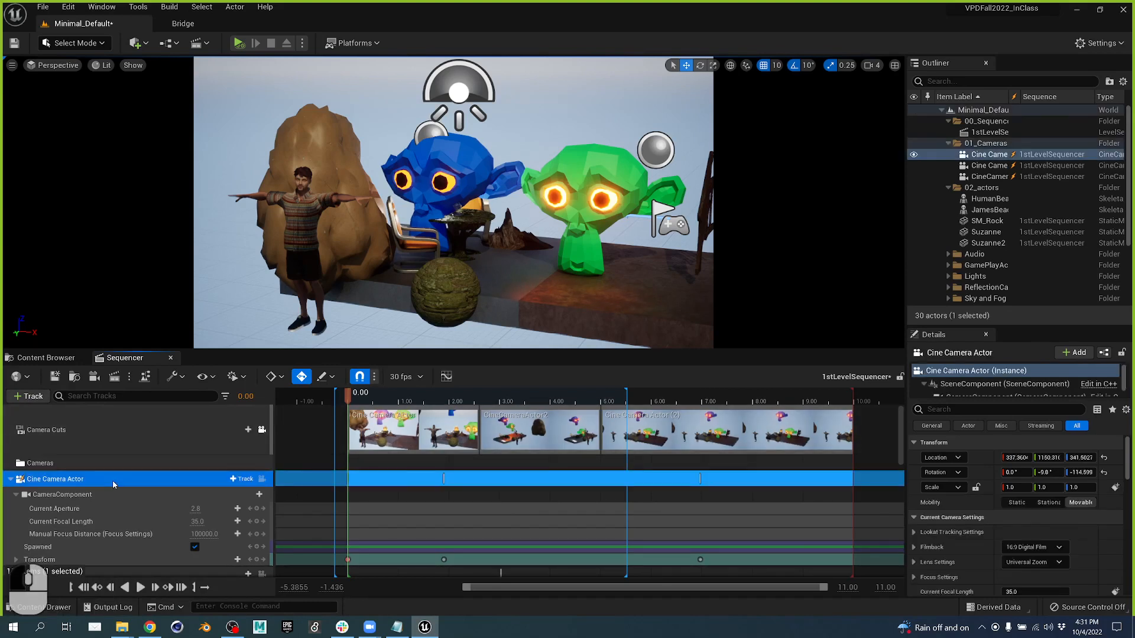
left_click(12, 479)
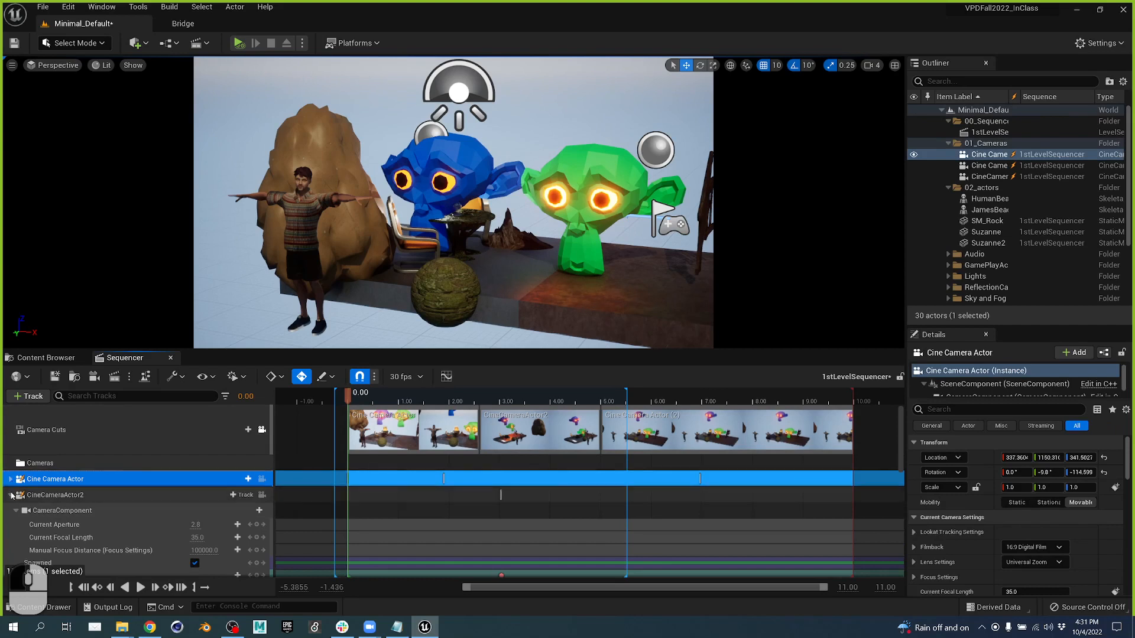
left_click_drag(31, 485, 36, 463)
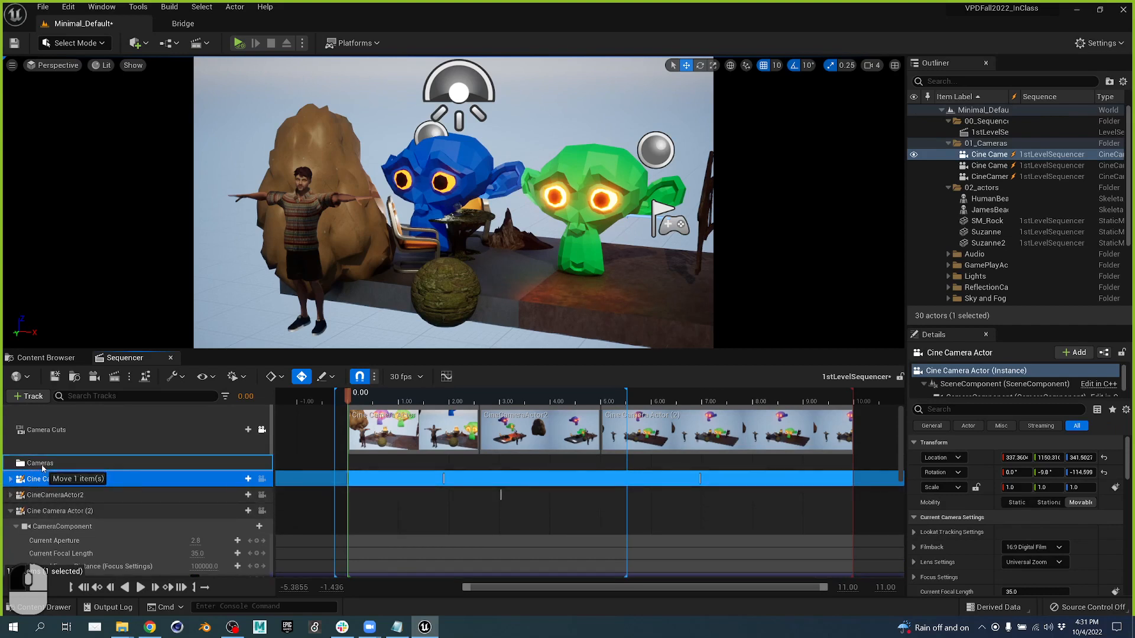
left_click(43, 493)
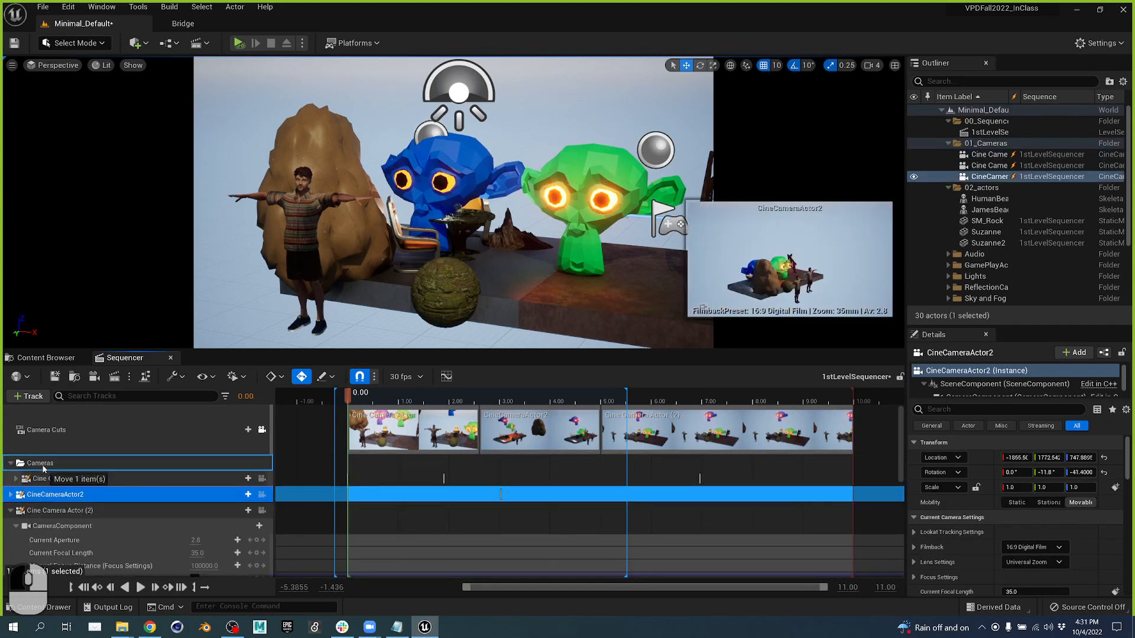
left_click_drag(47, 507, 6, 468)
left_click(17, 465)
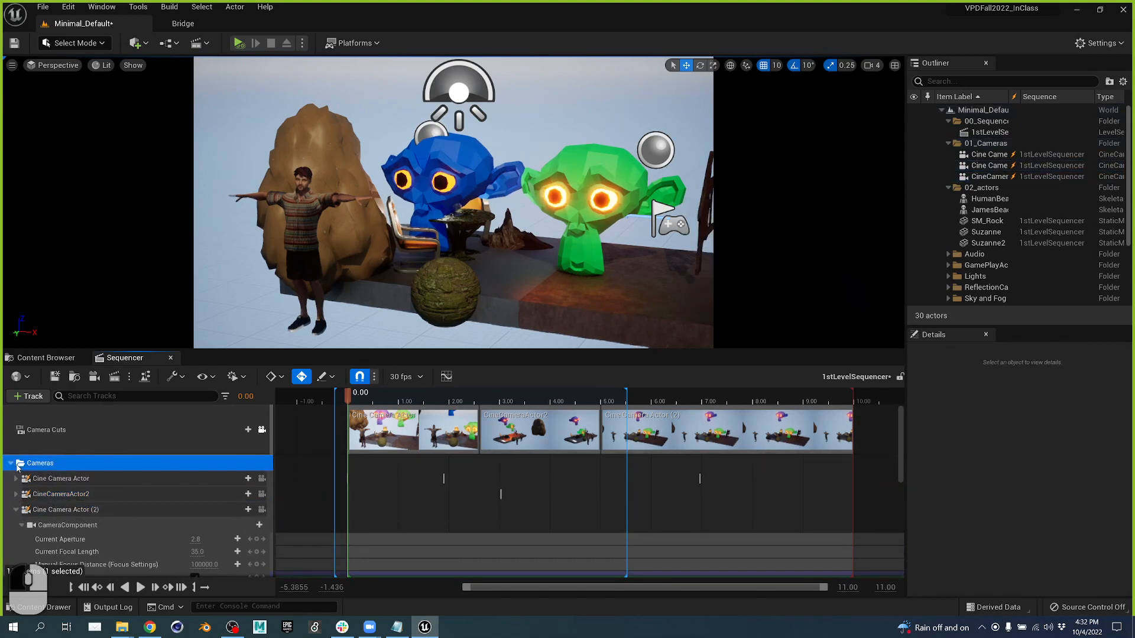
left_click(12, 464)
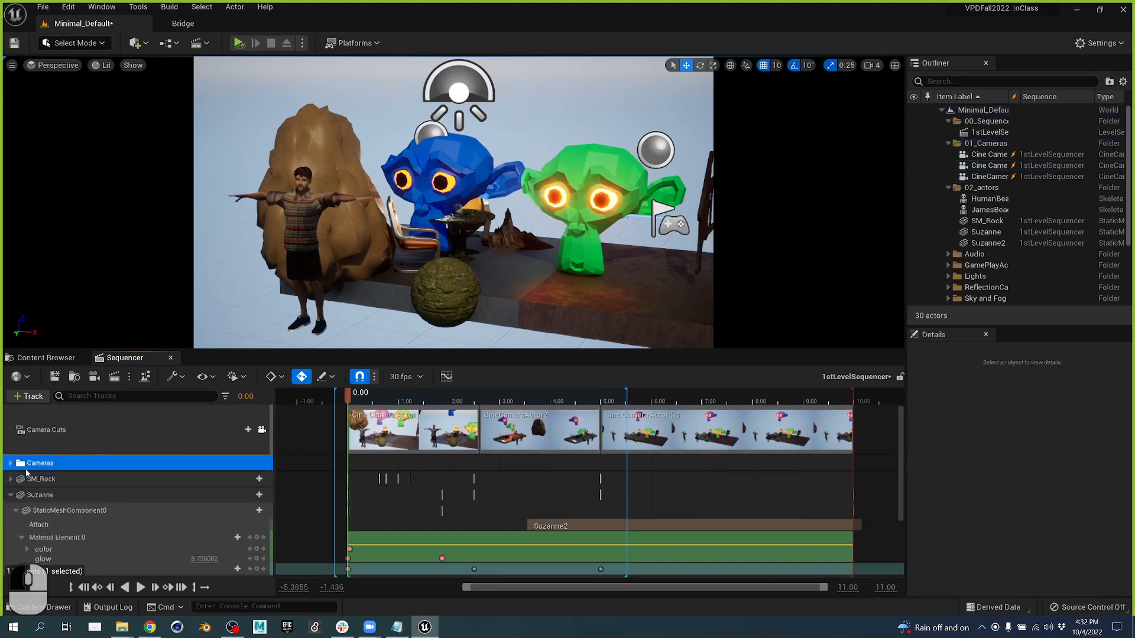
- Add a second track folder named Actors to the Sequencer
left_click(38, 480)
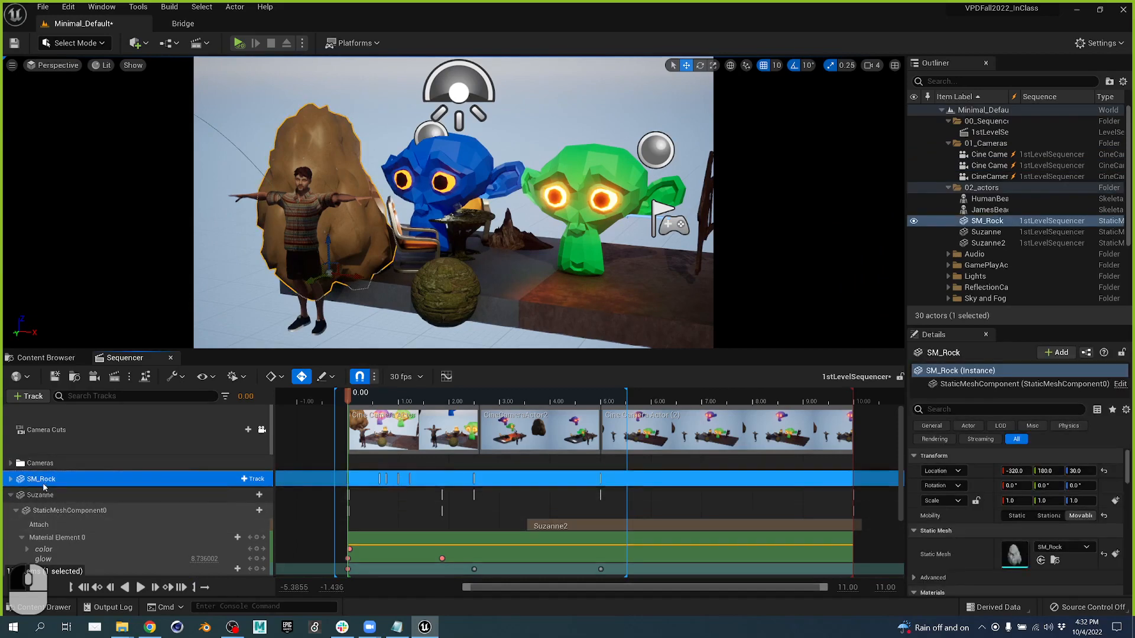
left_click(38, 495, "ctrl")
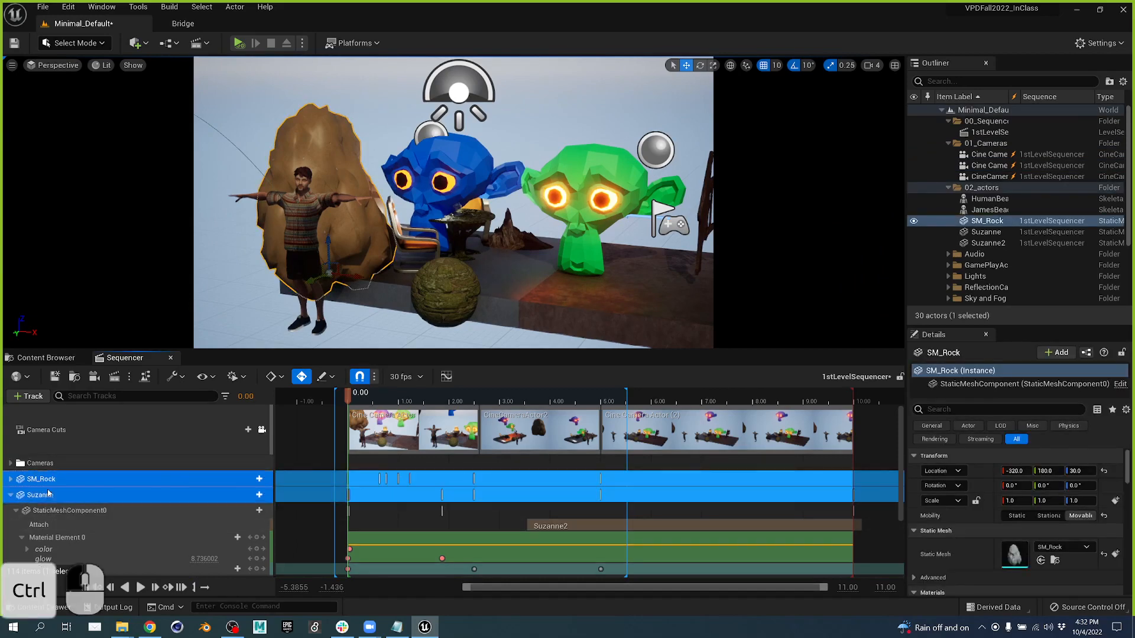
left_click(42, 401)
left_click(52, 438)
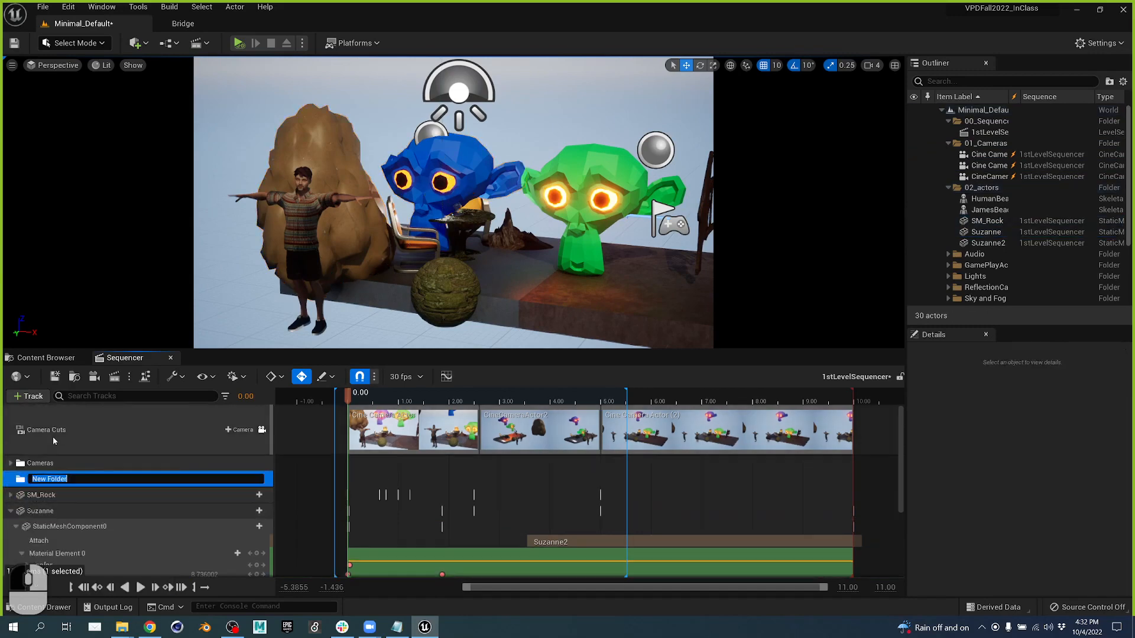
type("Actors")
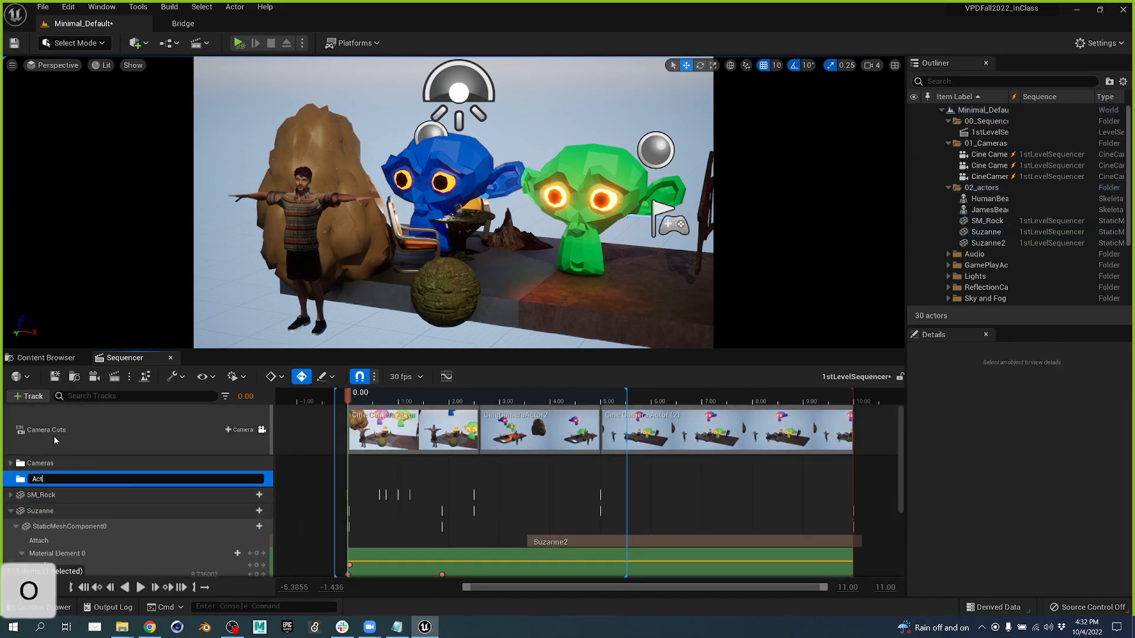
key("Return")
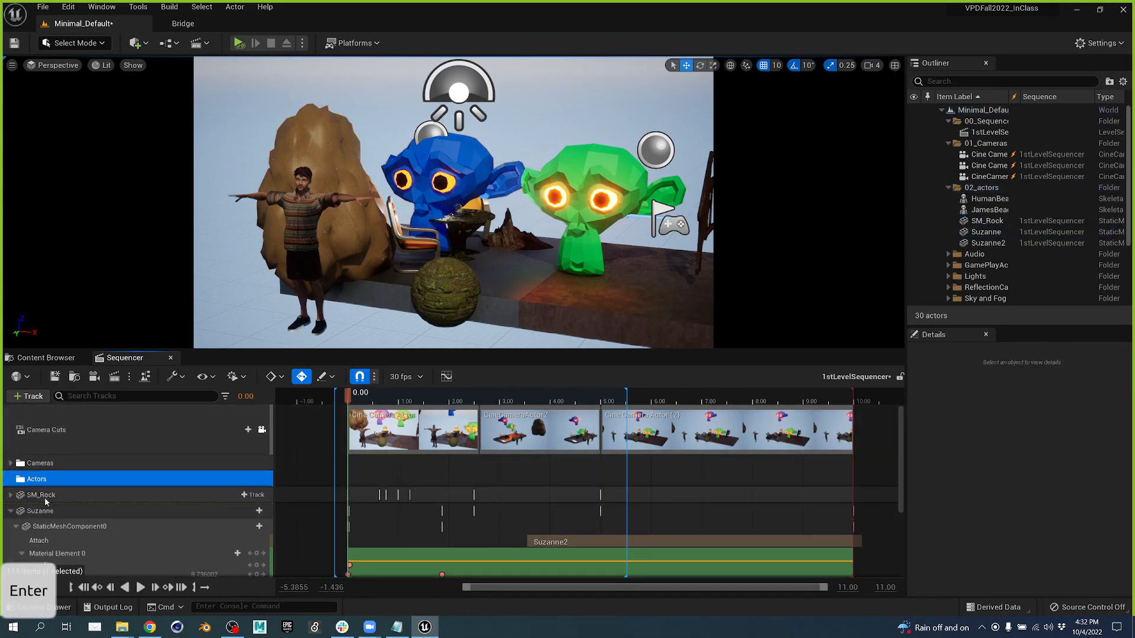
- Move the SM_Rock, Suzanne and Suzanne2 tracks into the Actors folder and collapse the folder
left_click_drag(45, 498, 43, 482)
left_click(44, 512)
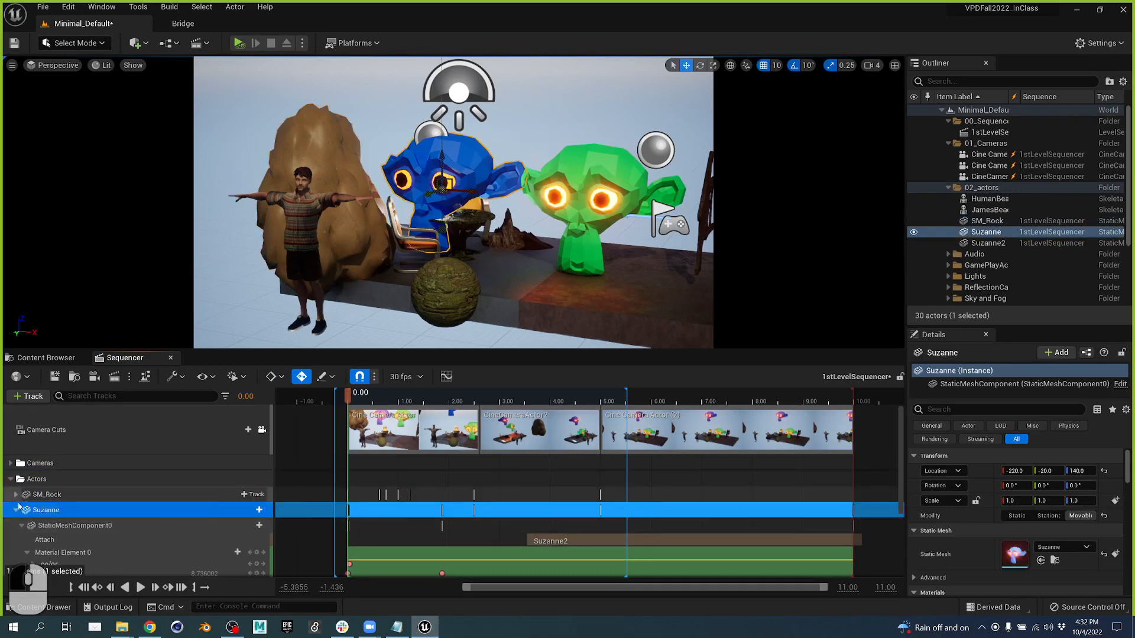
left_click(16, 509)
left_click_drag(36, 525, 39, 482)
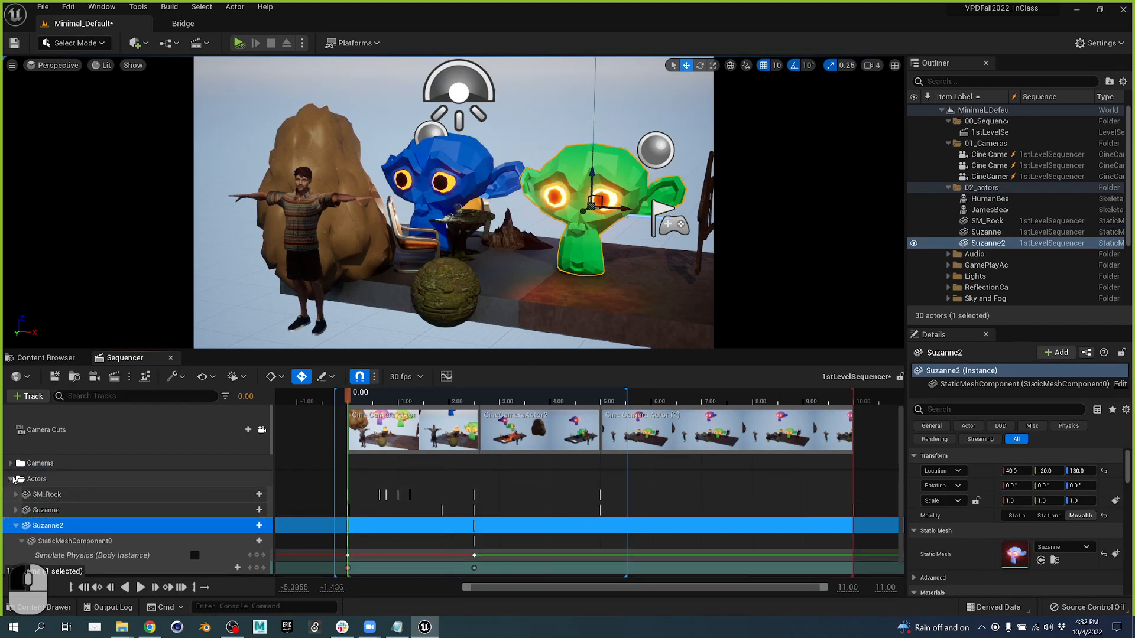
left_click(13, 479)
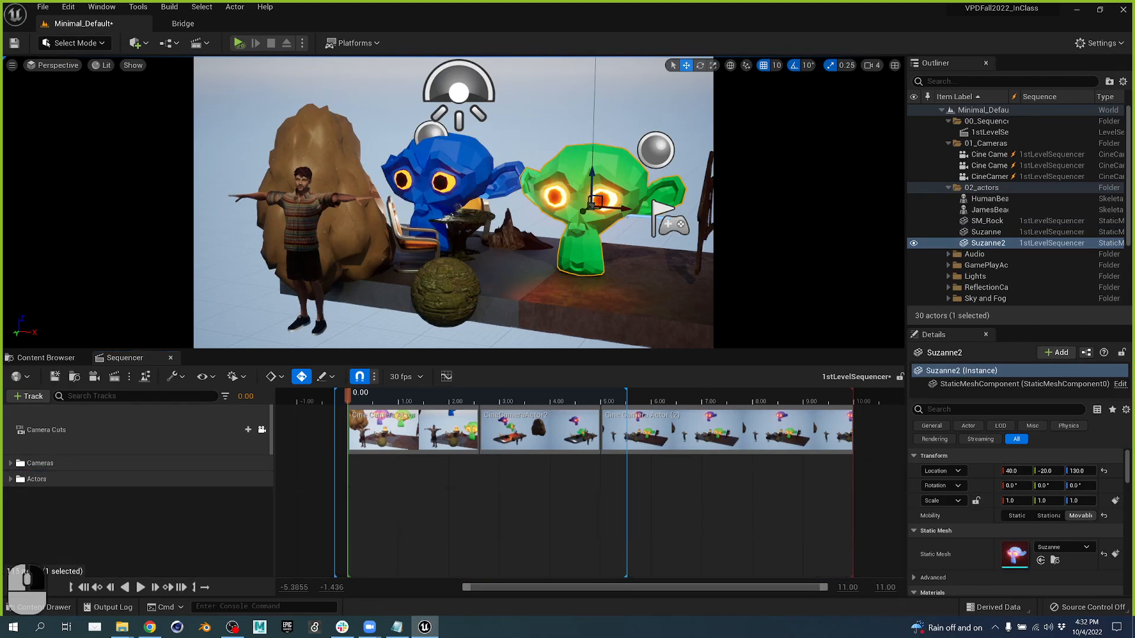
- Switch the viewport type to Cinematic Viewport, keeping it locked to the camera cuts
left_click(263, 431)
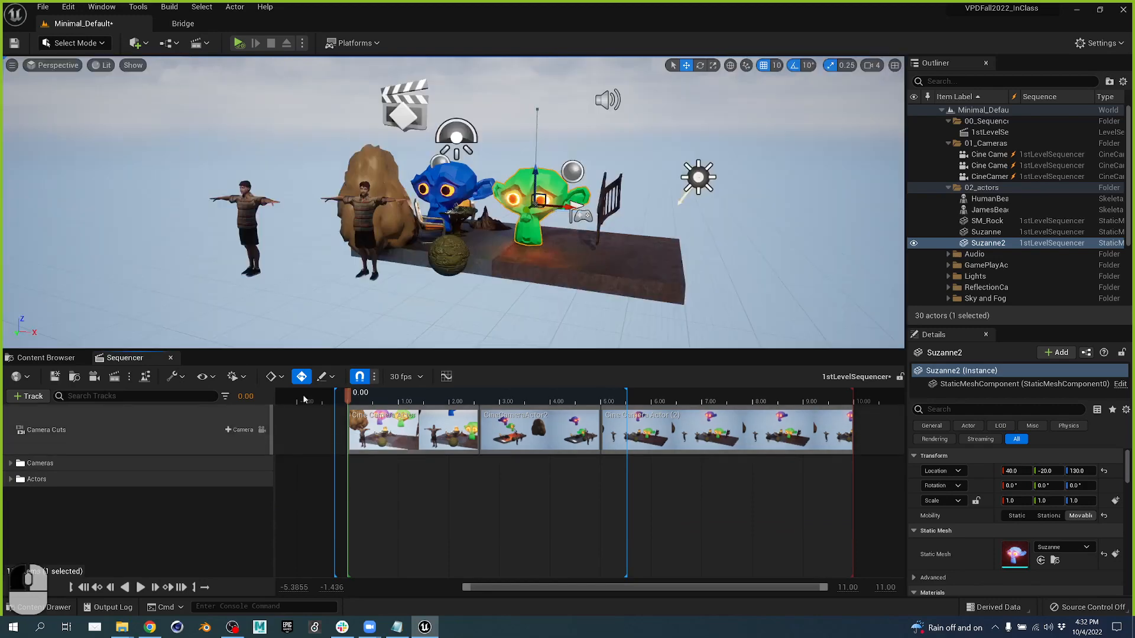
left_click(262, 429)
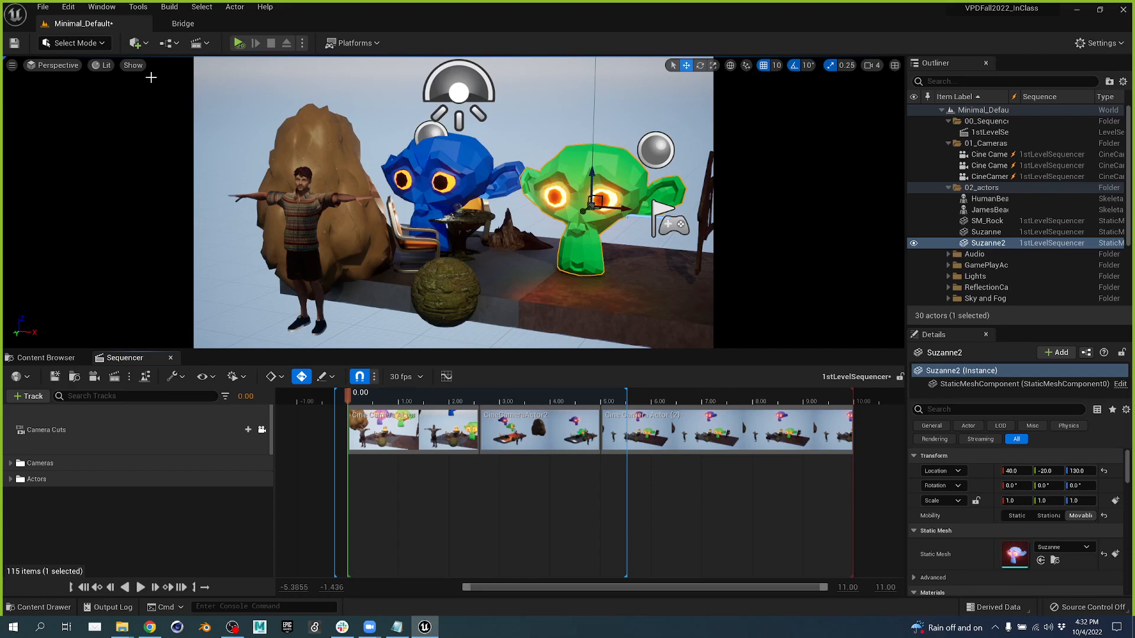
left_click(133, 66)
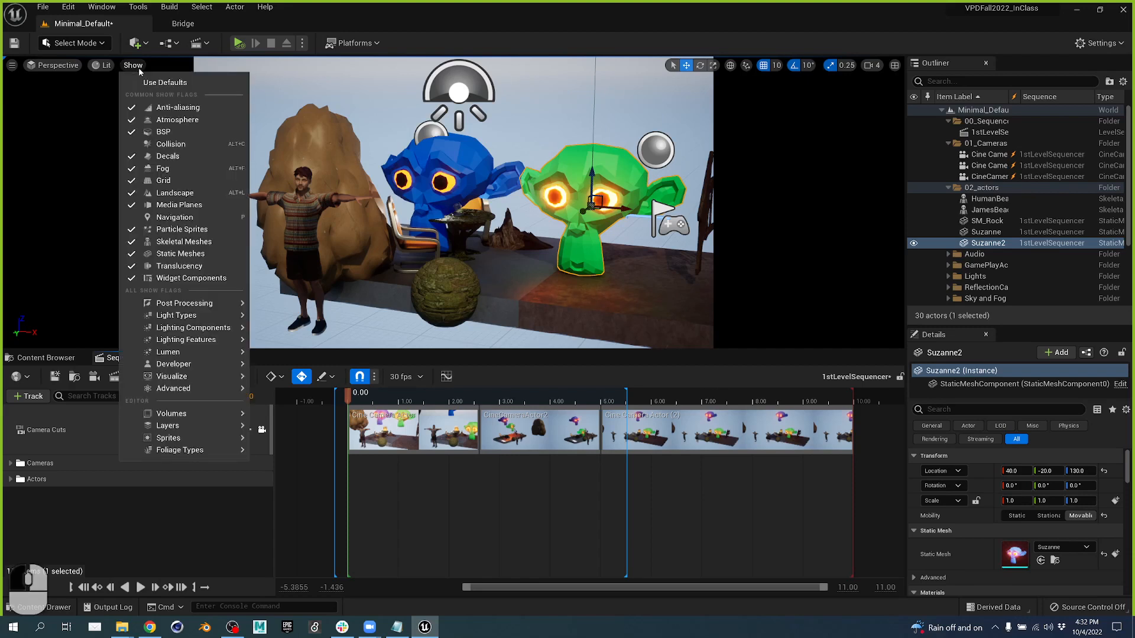
left_click(106, 66)
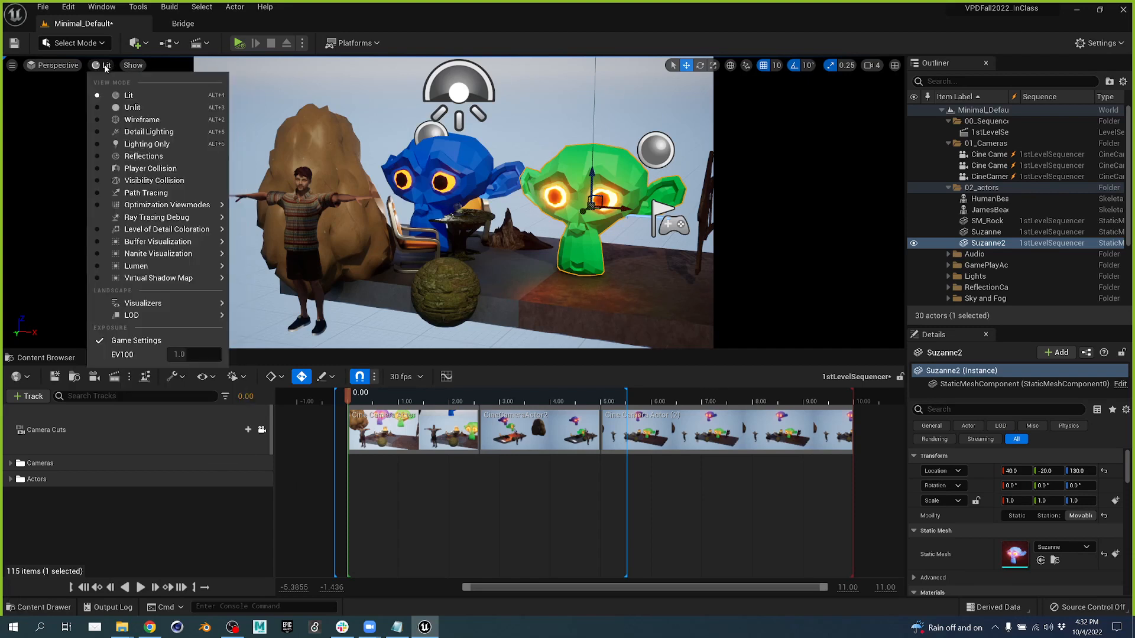
left_click(57, 65)
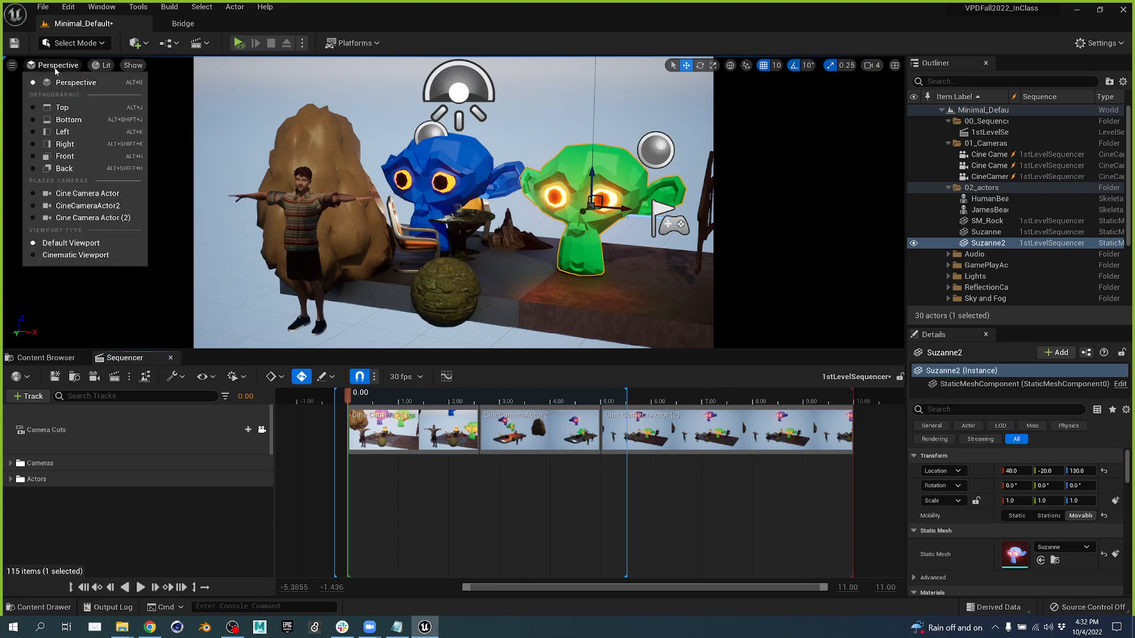
left_click(90, 255)
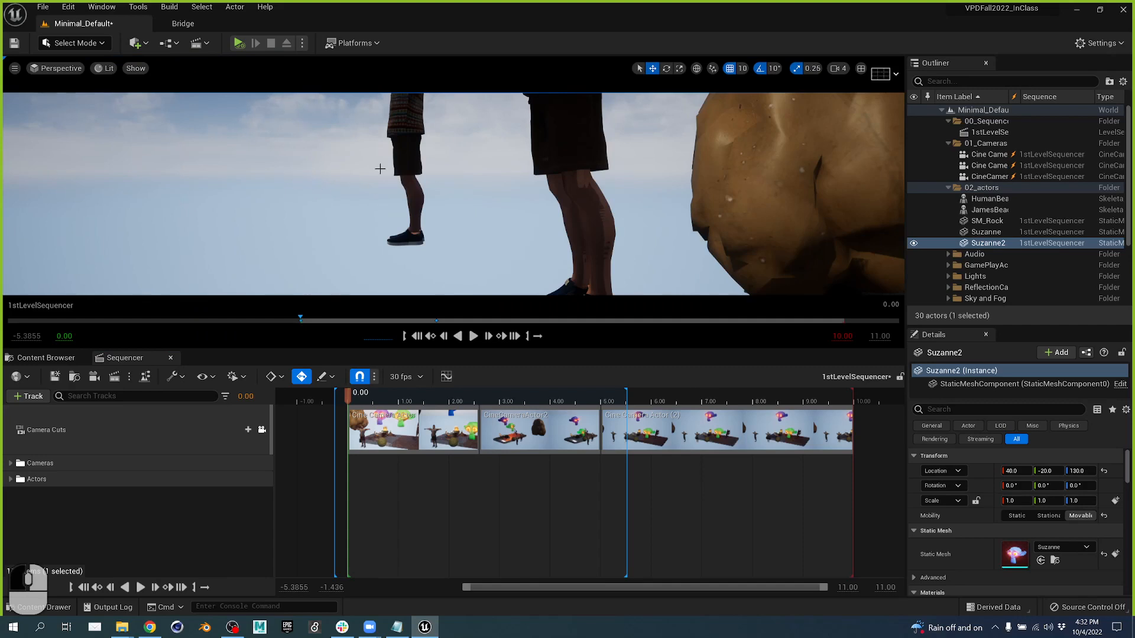
- Overlay a 3x3 composition grid on the cinematic viewport, enlarge the viewport, and frame the whole scene
left_click(895, 74)
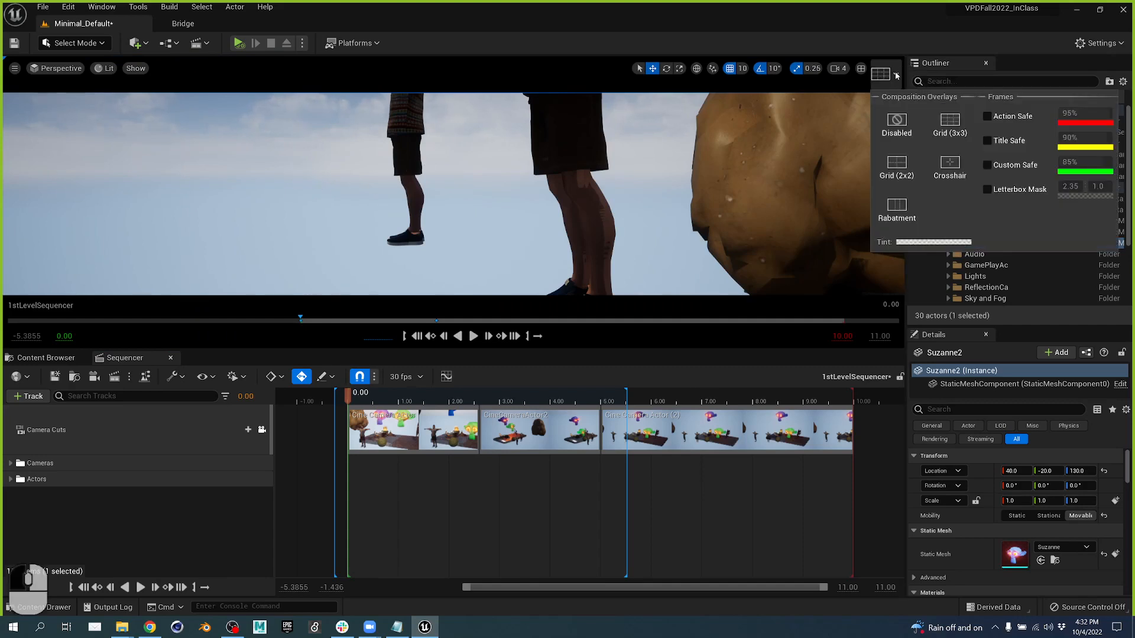
left_click(948, 123)
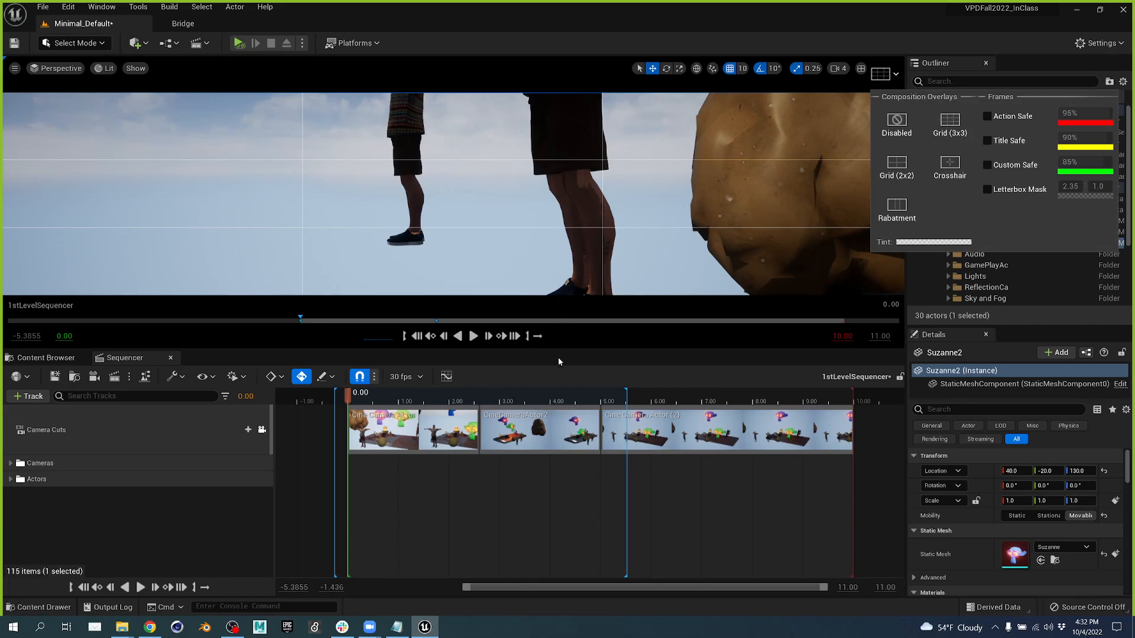
left_click_drag(558, 349, 555, 466)
right_click_drag(628, 355, 668, 311)
key("a")
key("e")
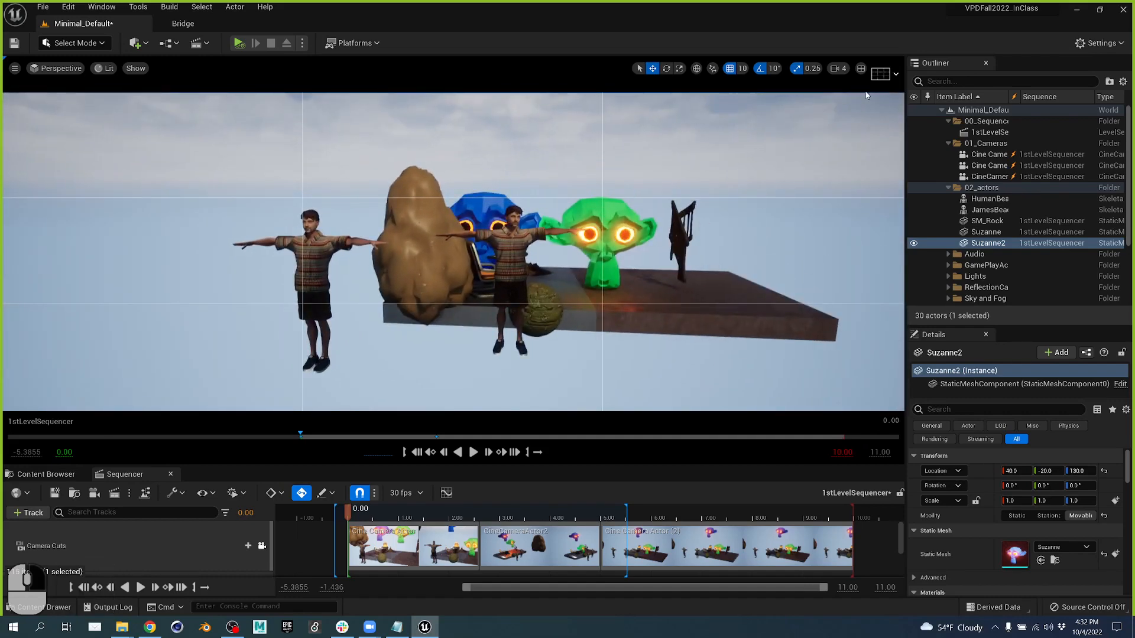
- Play the sequence and scrub back to 2.3333 to review the camera shots with the composition overlay
left_click(474, 452)
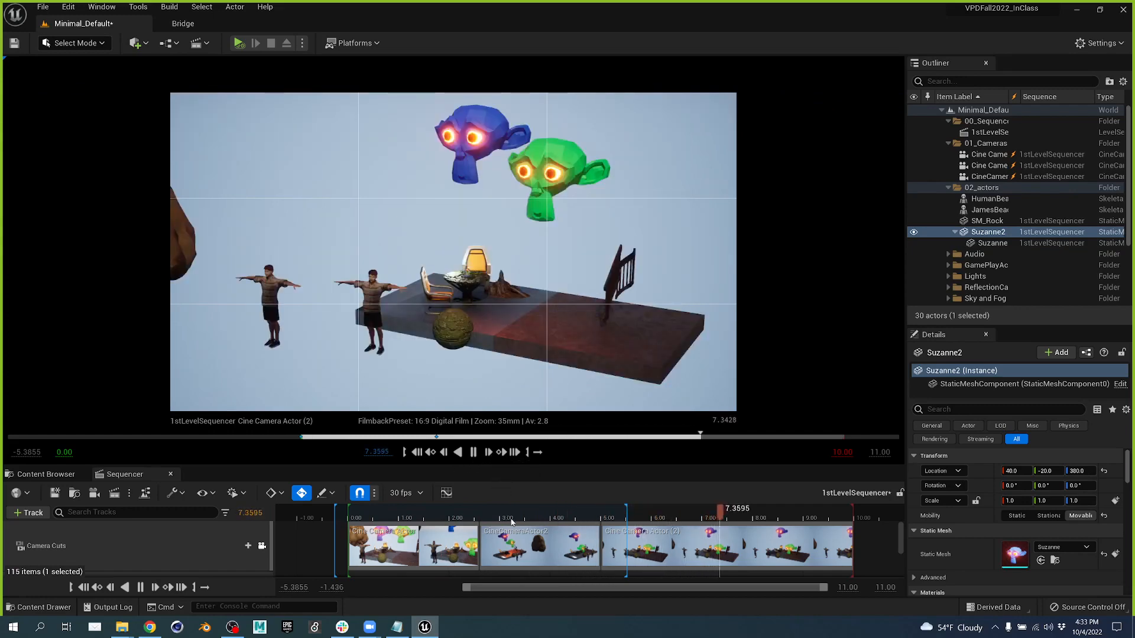
left_click_drag(511, 521, 624, 531)
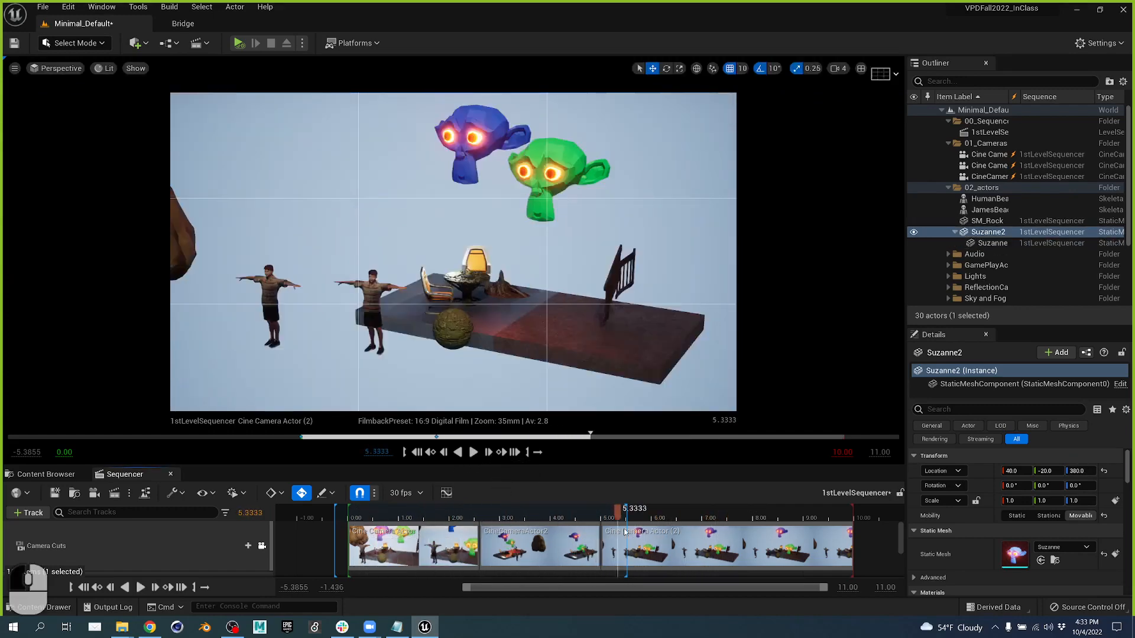
left_click(467, 547)
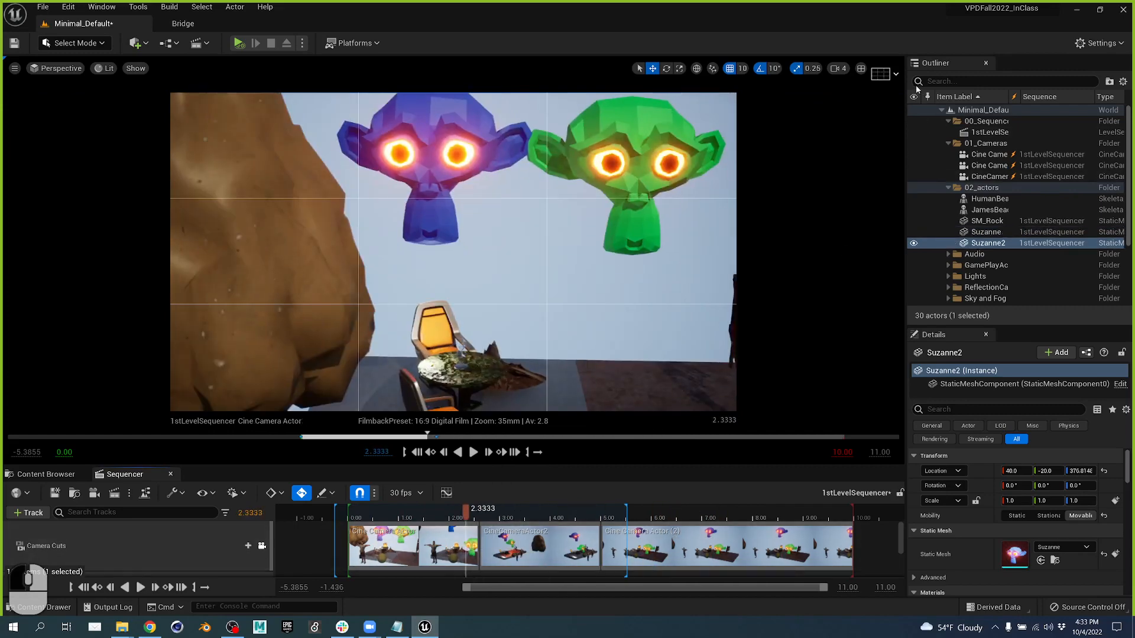
left_click(894, 75)
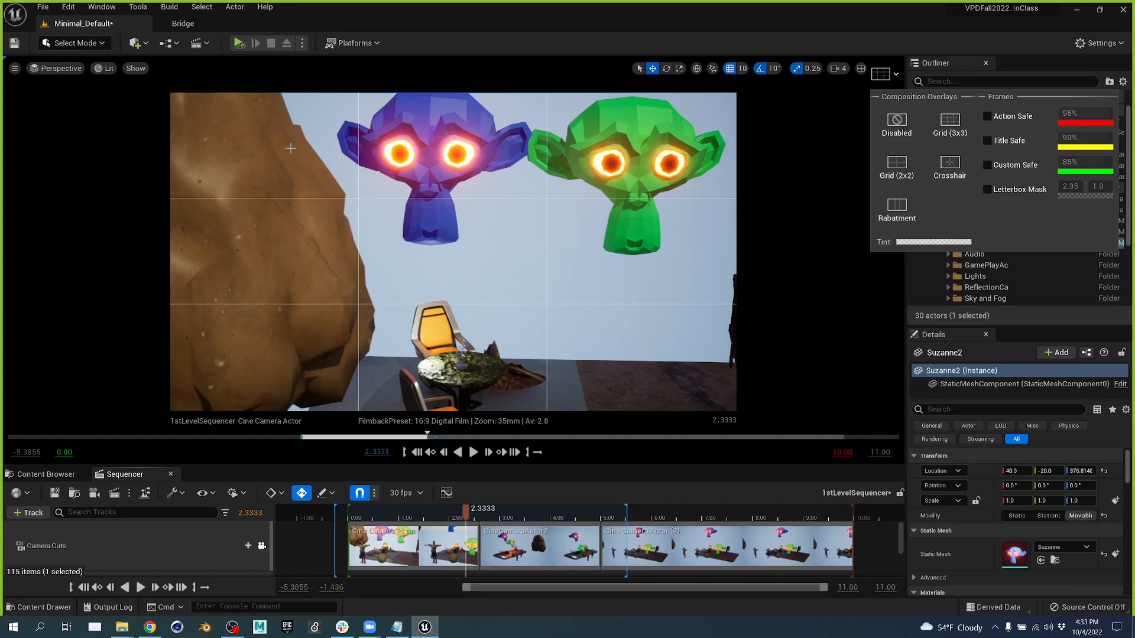
- Return the viewport to the Default Viewport type and frame the characters and the stage from above
left_click(52, 71)
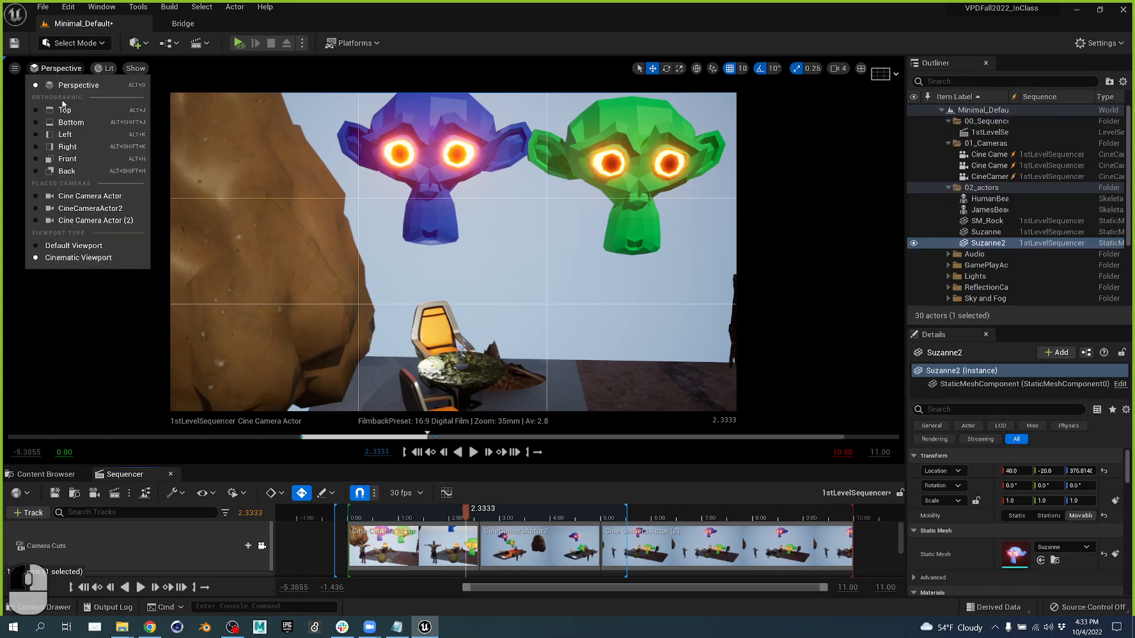
left_click(76, 245)
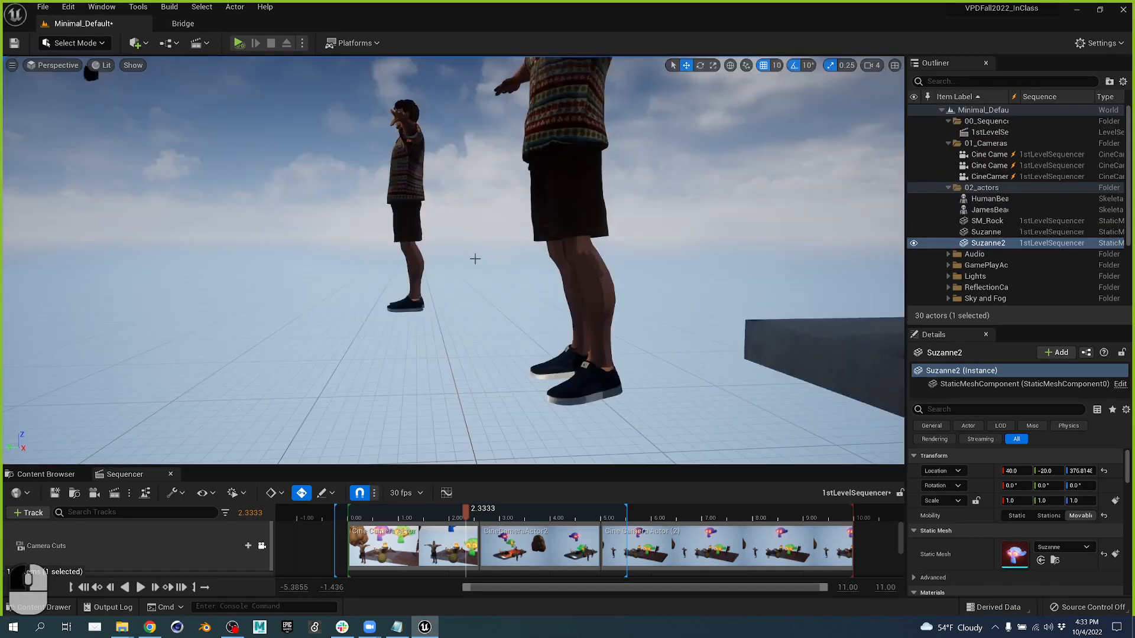
mouse_move(590, 249)
right_mouse_down()
mouse_move(609, 296)
mouse_move(733, 260)
mouse_move(757, 302)
mouse_move(581, 259)
right_mouse_up()
key("w")
right_click_drag(607, 241, 608, 267)
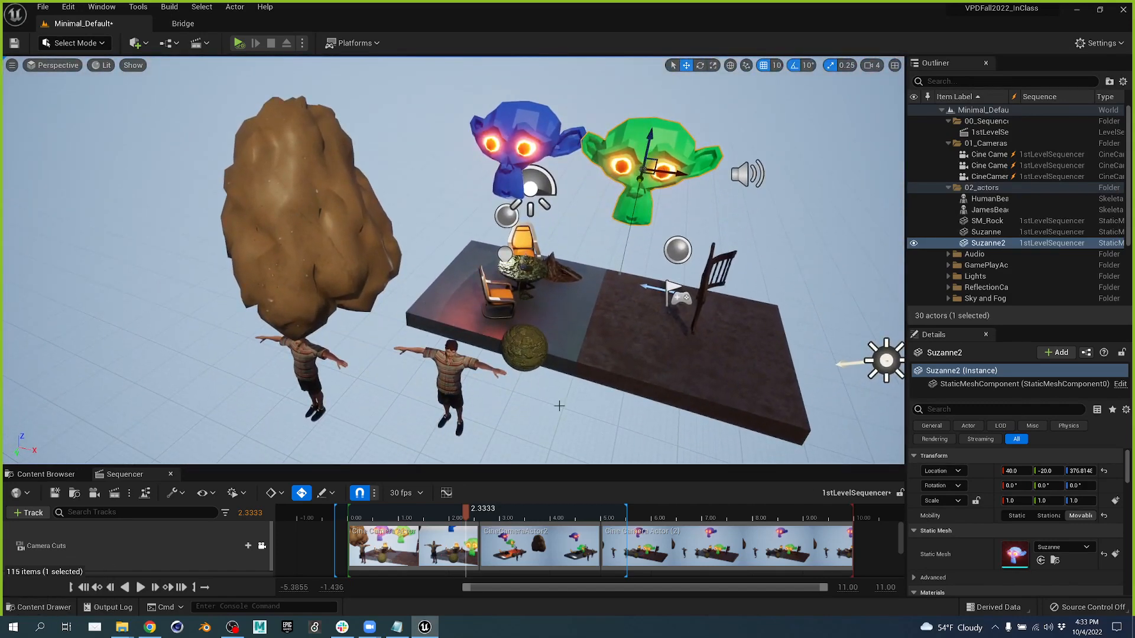
key("d")
right_click_drag(587, 407, 505, 325)
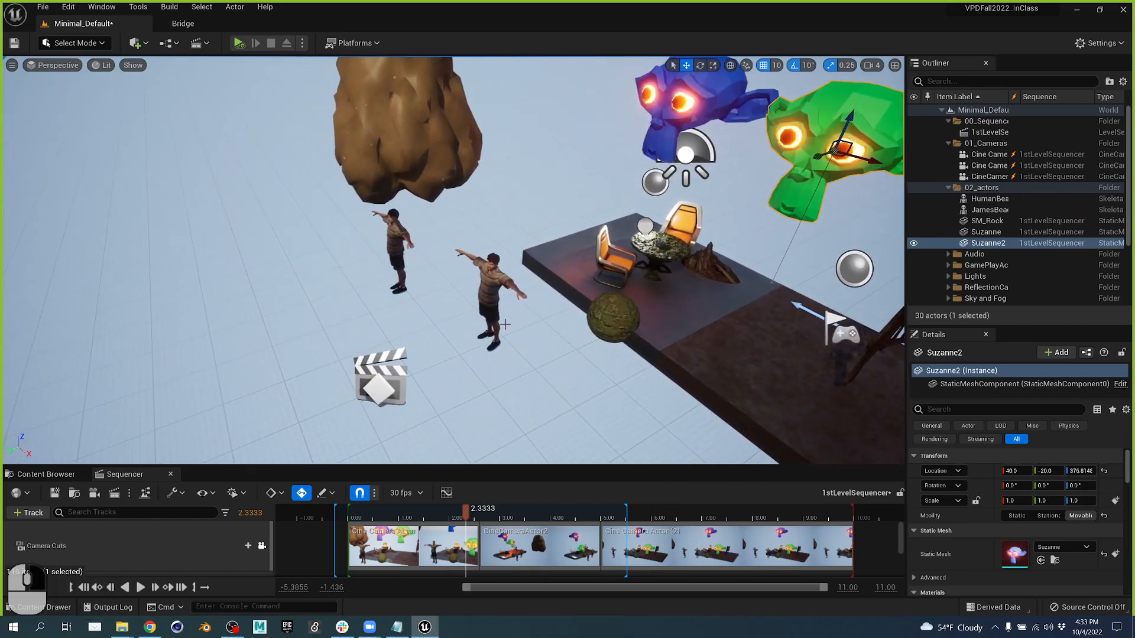
- Select the JamesBeachWalking character beside the stage in the viewport
left_click(485, 289)
key("q")
mouse_move(564, 394)
right_mouse_down()
mouse_move(553, 387)
mouse_move(561, 402)
right_mouse_up()
key("s")
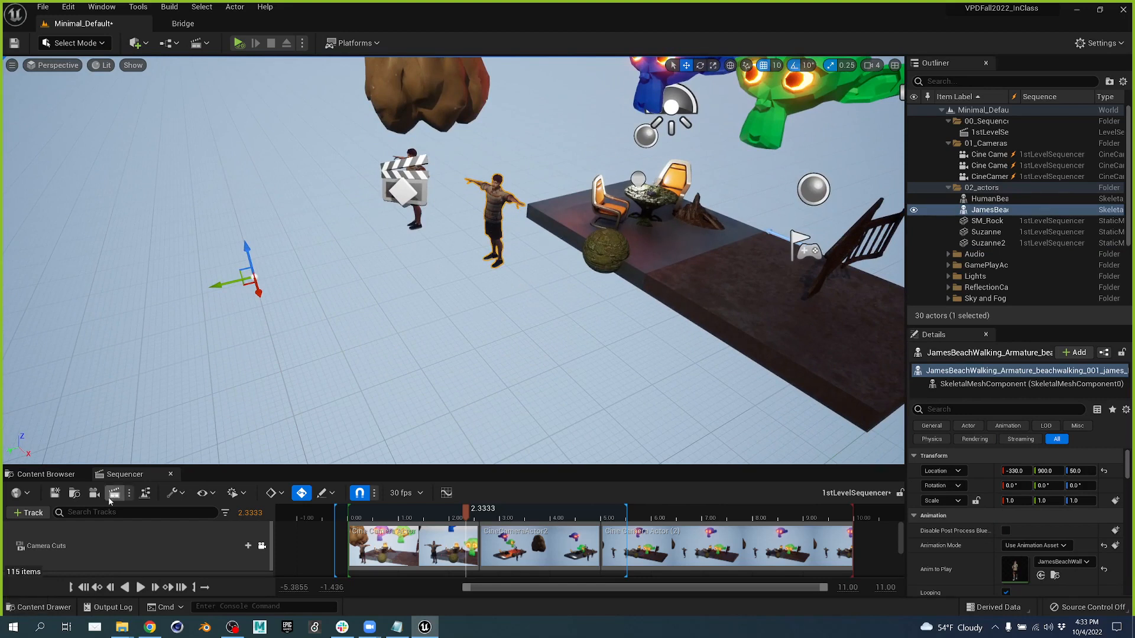
left_click(32, 498)
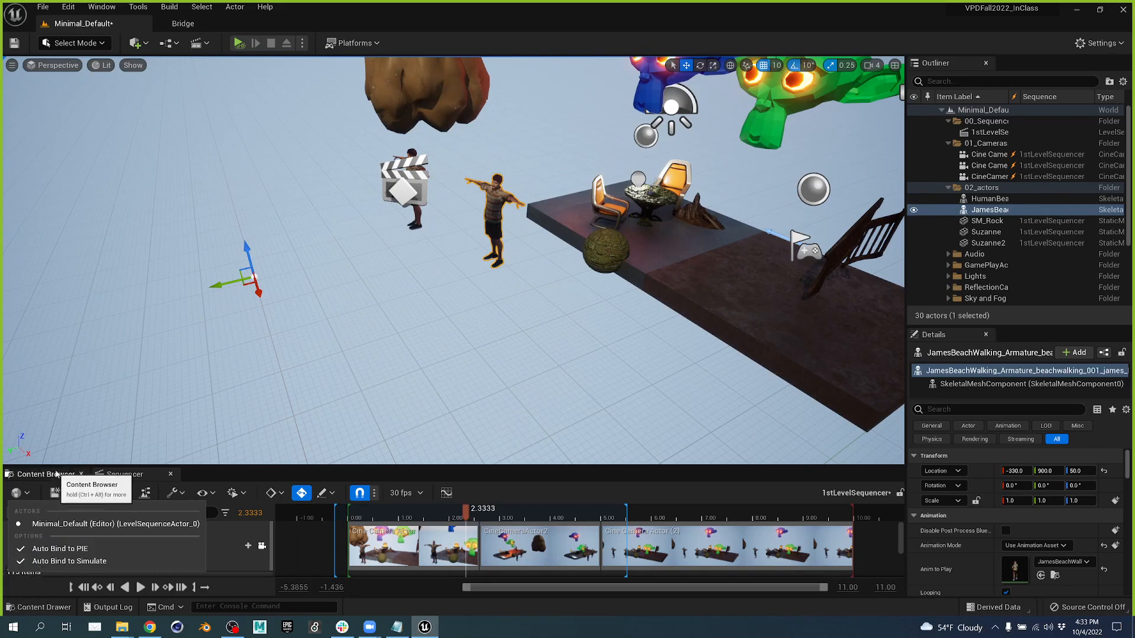
left_click(174, 480)
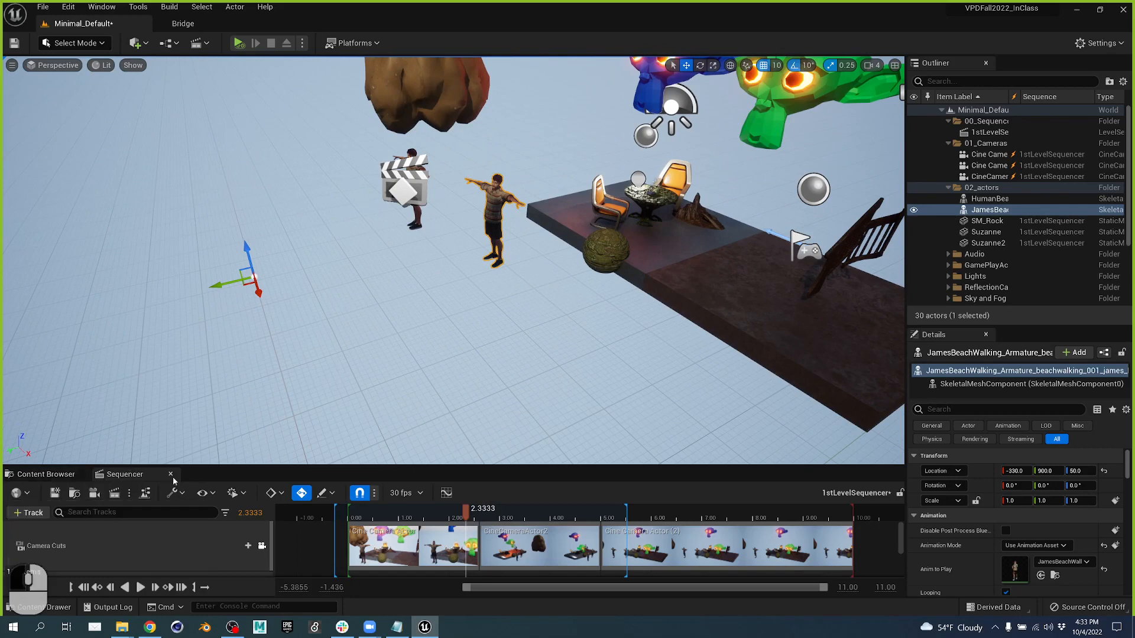
- Add the selected JamesBeachWalking character to the level sequence and enlarge the Sequencer area to show its tracks
left_click(46, 512)
mouse_move(88, 324)
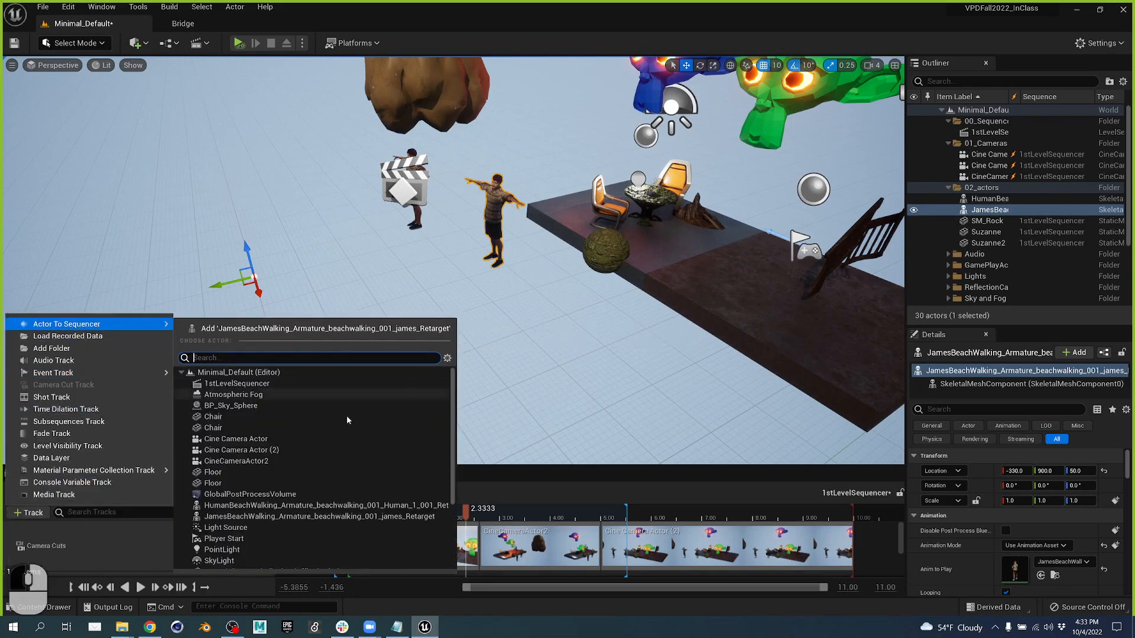
left_click(324, 329)
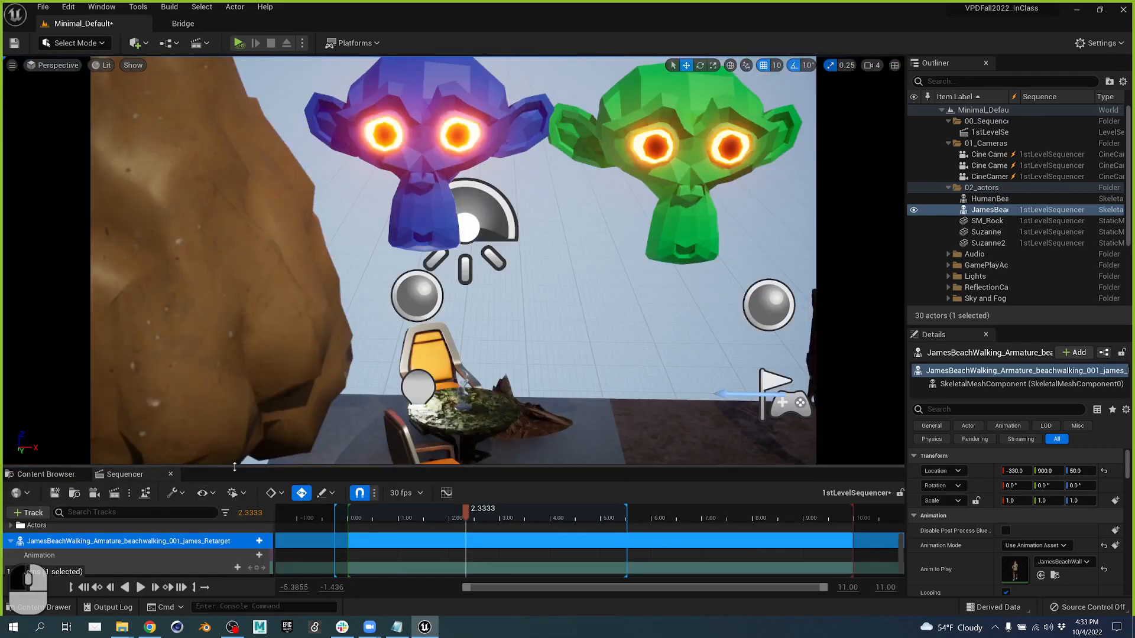
left_click_drag(235, 457, 235, 341)
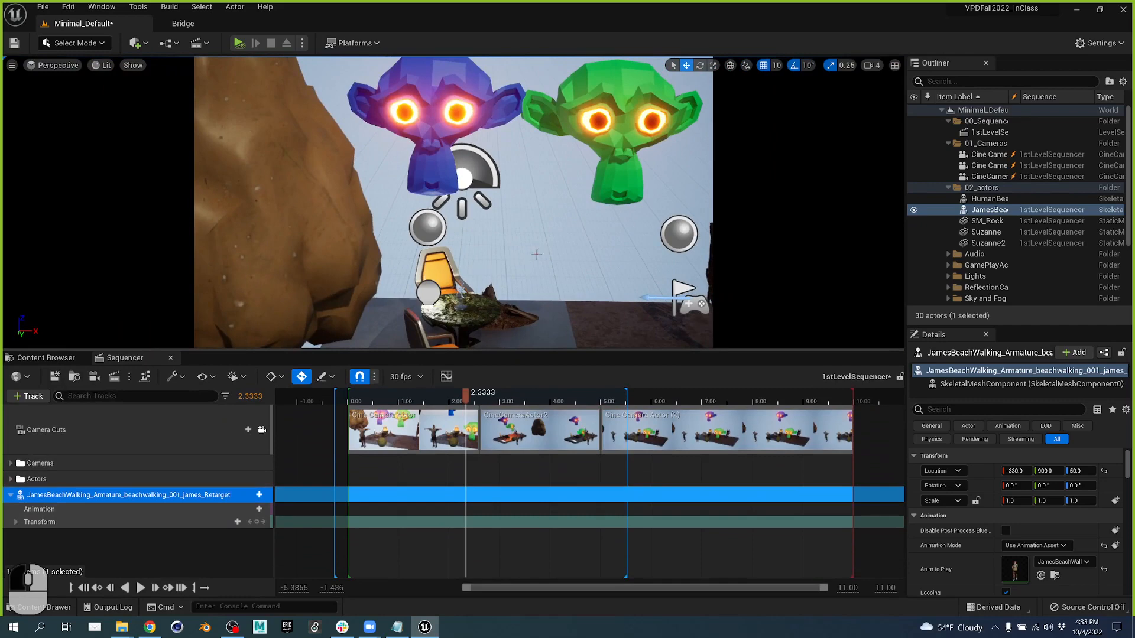
- Unlock the viewport from the camera cuts and frame both characters in front of the stage
left_click(266, 431)
right_click_drag(452, 201, 461, 243)
key("q")
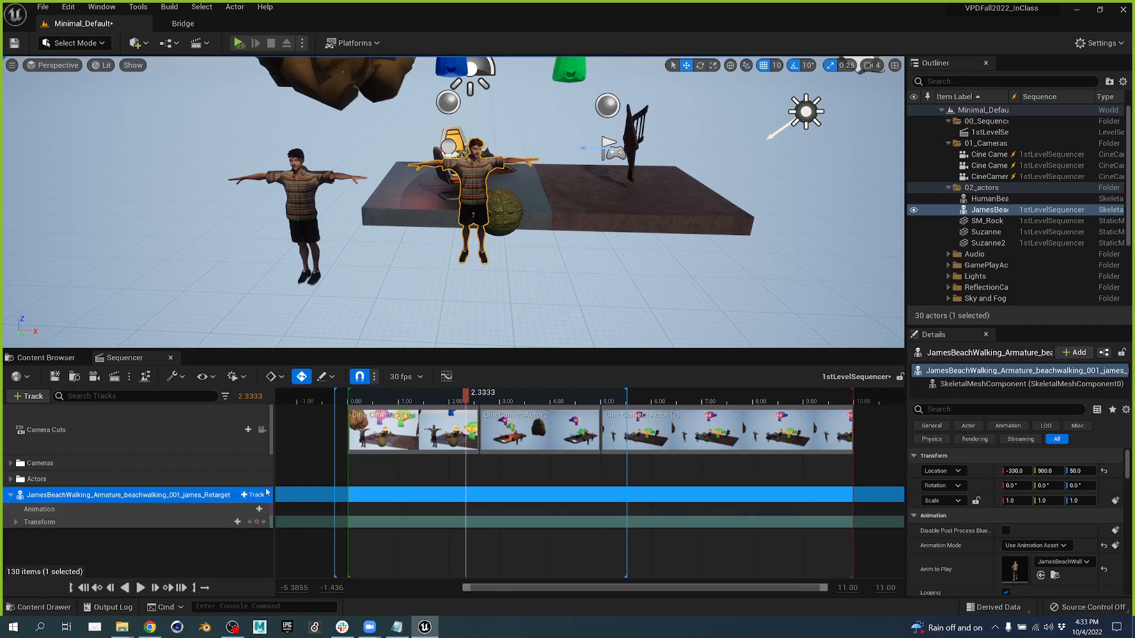
- Add the Swimming animation to the JamesBeachWalking track at 2.3333
left_click(256, 495)
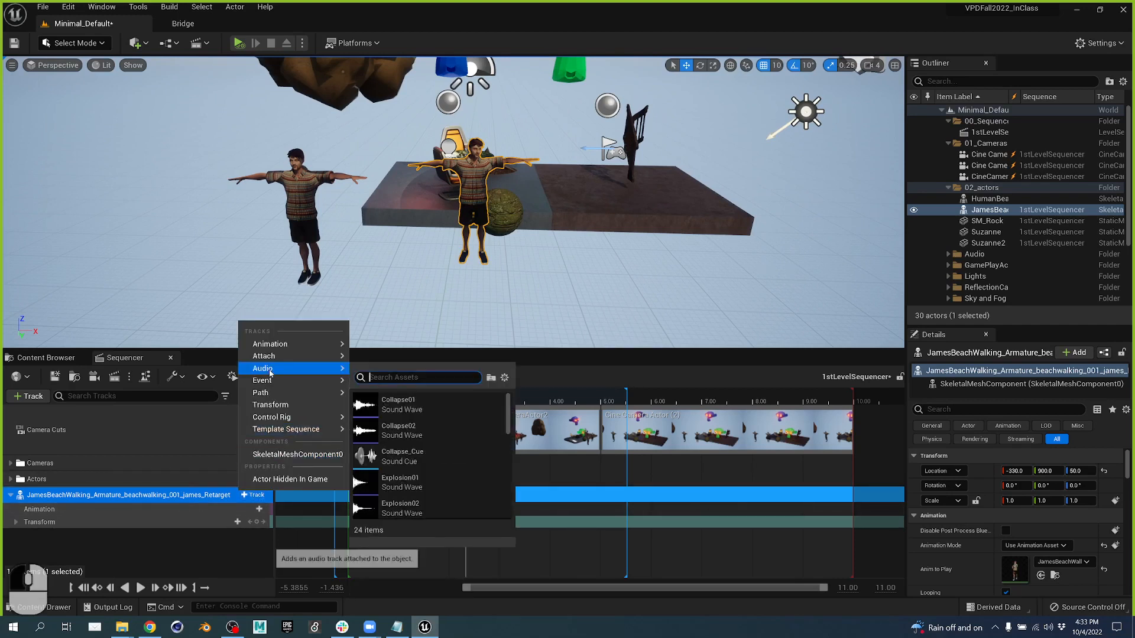
left_click(261, 511)
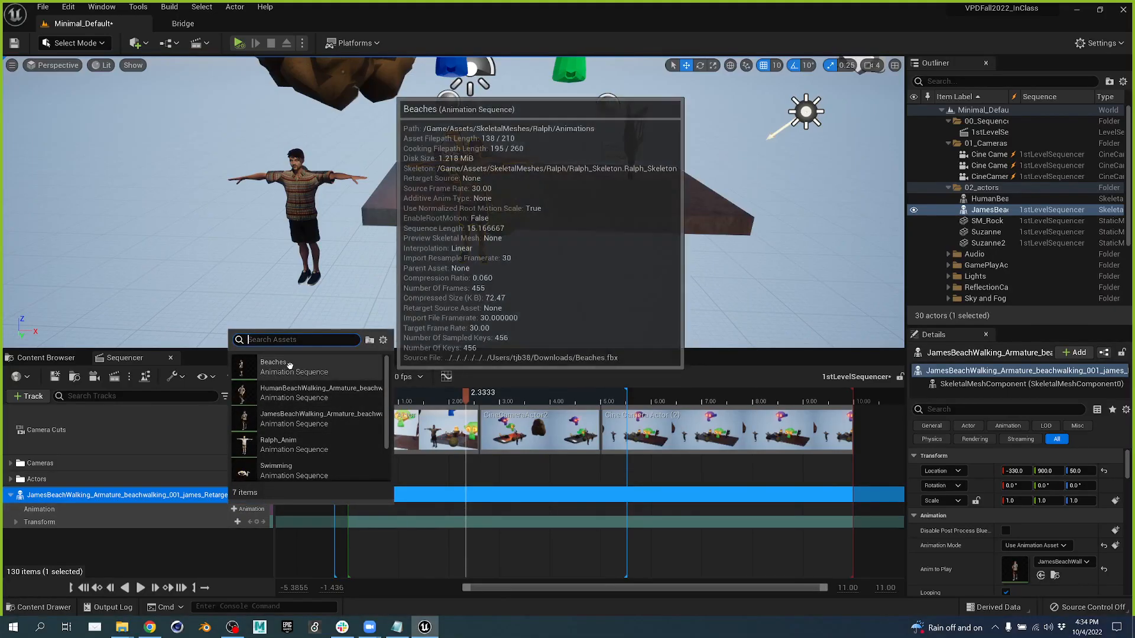
scroll(308, 455, "down", 2)
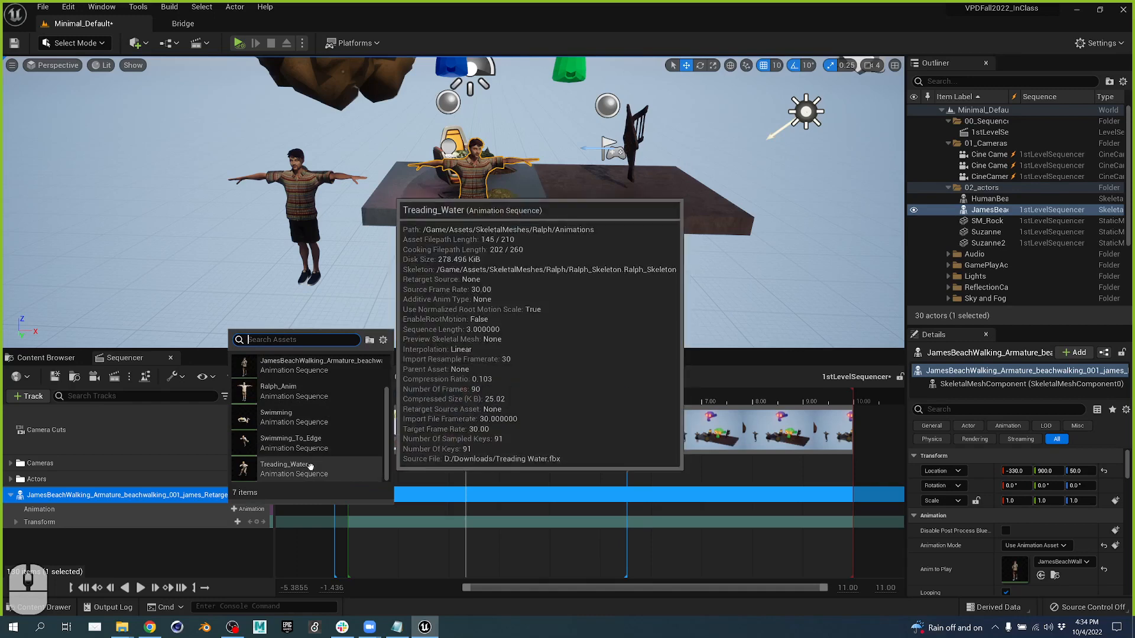
left_click(284, 417)
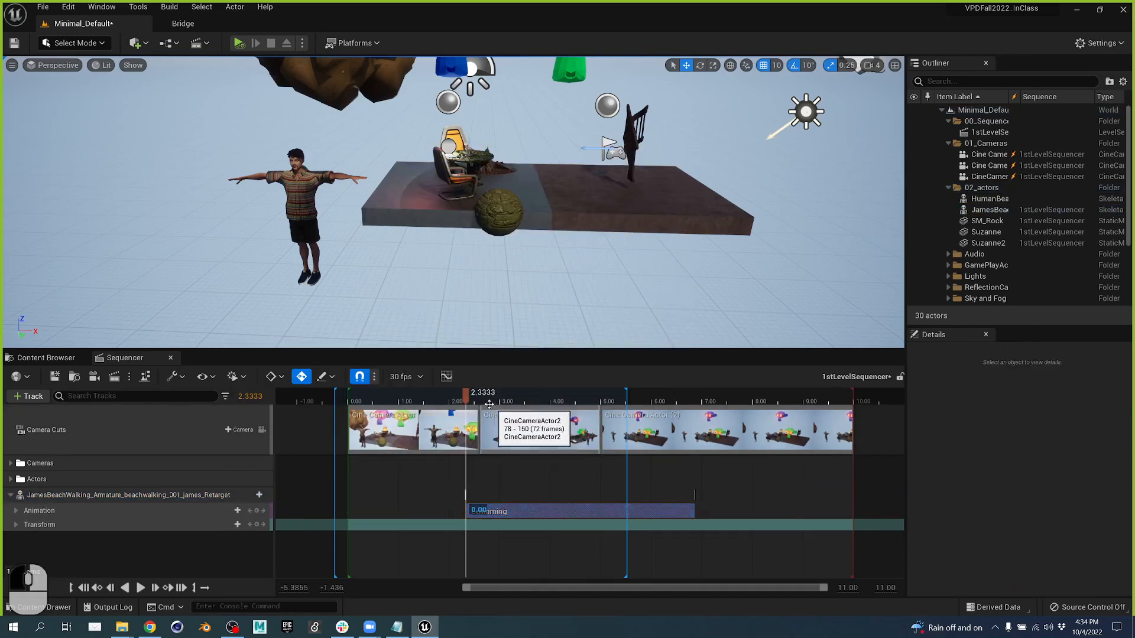
- Frame the swimming character from the side and scrub to 6.0333 to preview the Swimming animation
left_click_drag(467, 392, 538, 396)
right_click_drag(638, 273, 401, 224)
key("d")
key("s")
key("w")
key("a")
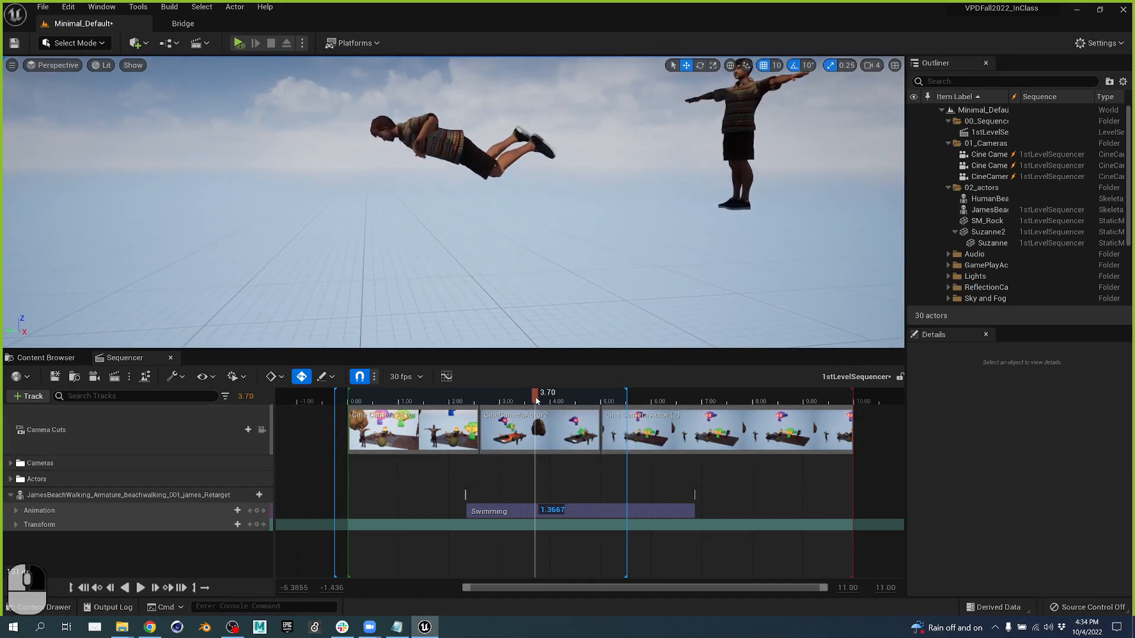
left_click_drag(541, 407, 652, 413)
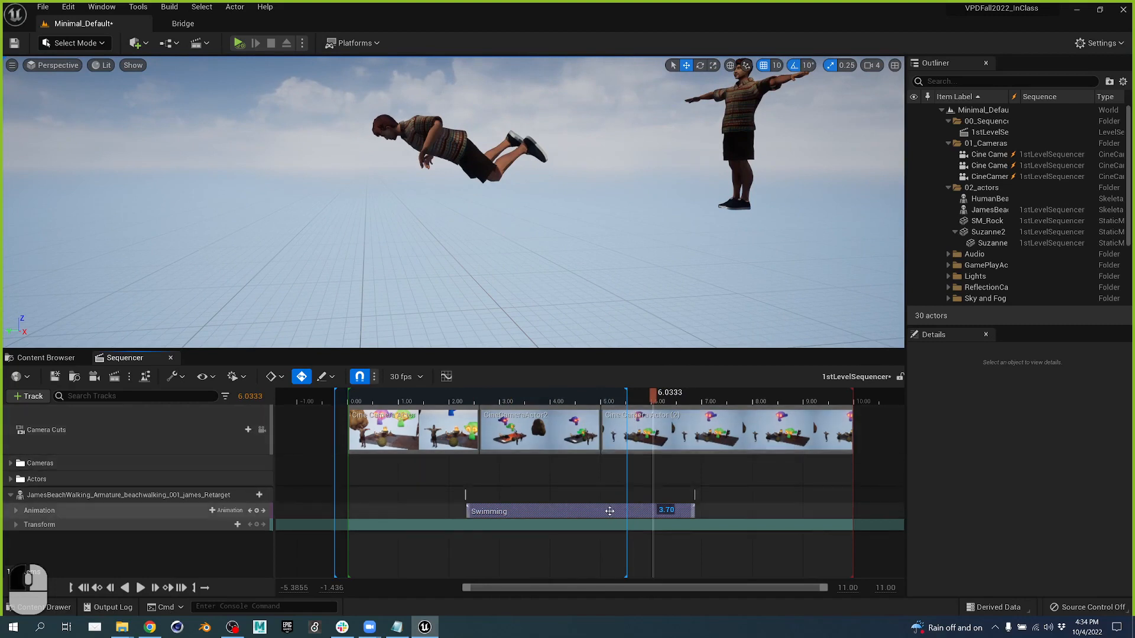
- Move the Swimming clip to the start of the sequence and scrub through it to 4.0667
left_click_drag(609, 512, 489, 512)
left_click_drag(439, 396, 377, 405)
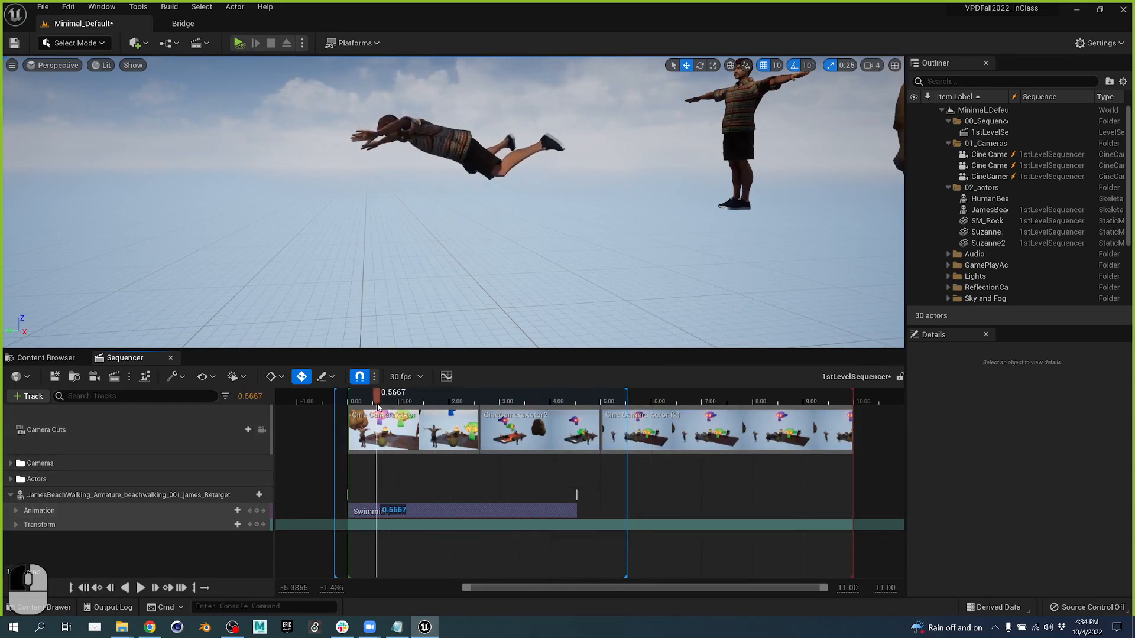
left_click_drag(539, 394, 553, 395)
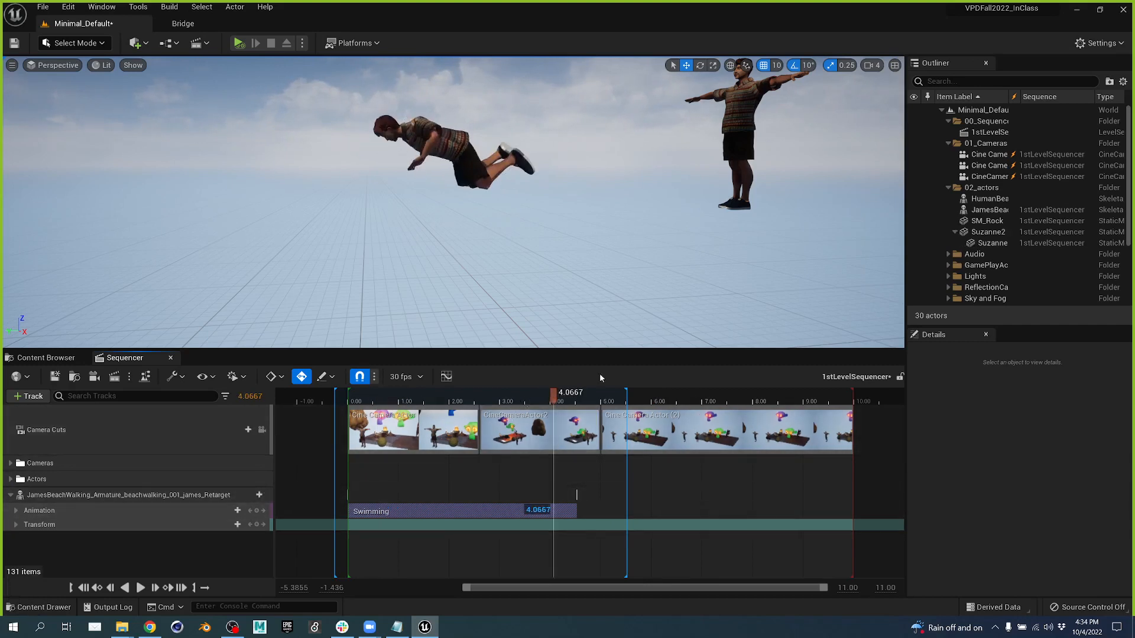
- Add the Treading_Water animation to the JamesBeachWalking track at 5.1667 and scrub to 5.90 to preview it
left_click(609, 393)
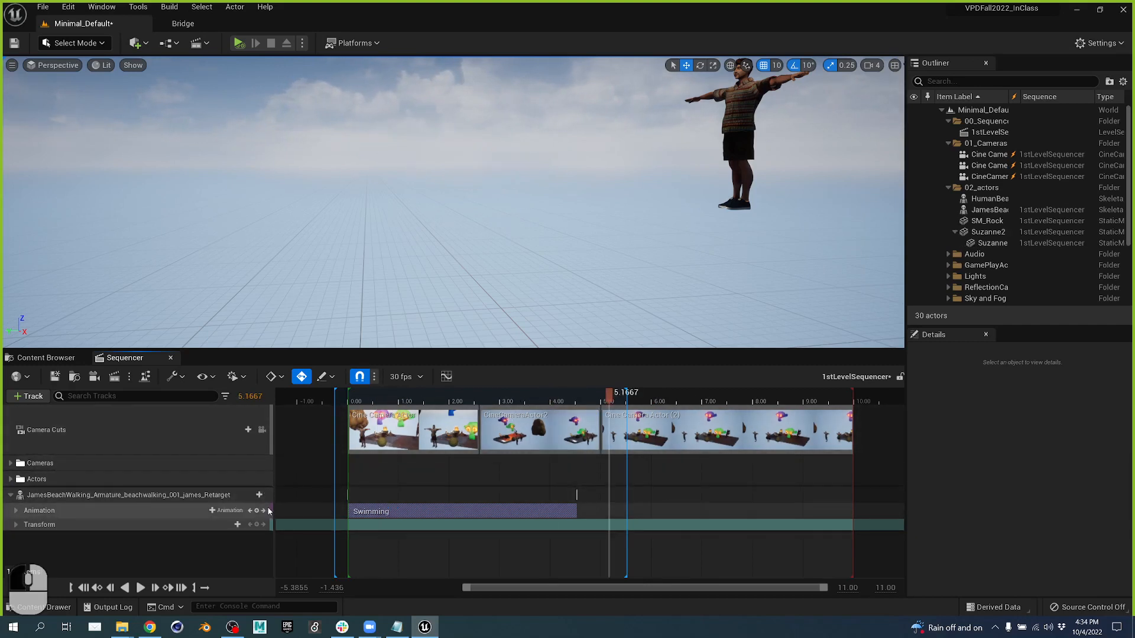
left_click(241, 512)
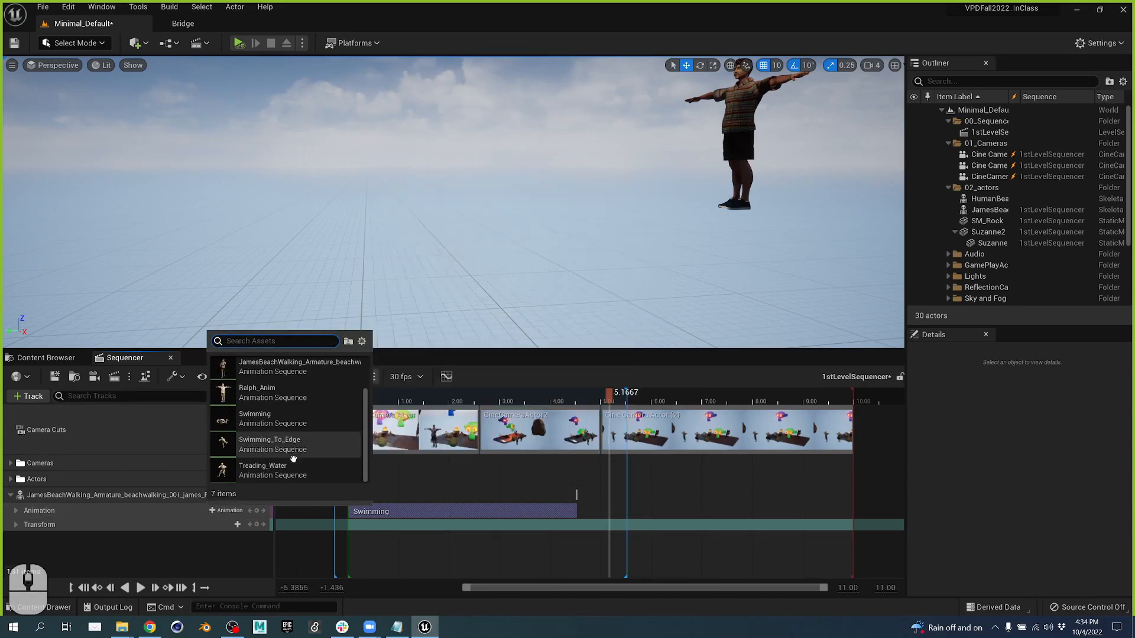
left_click(286, 468)
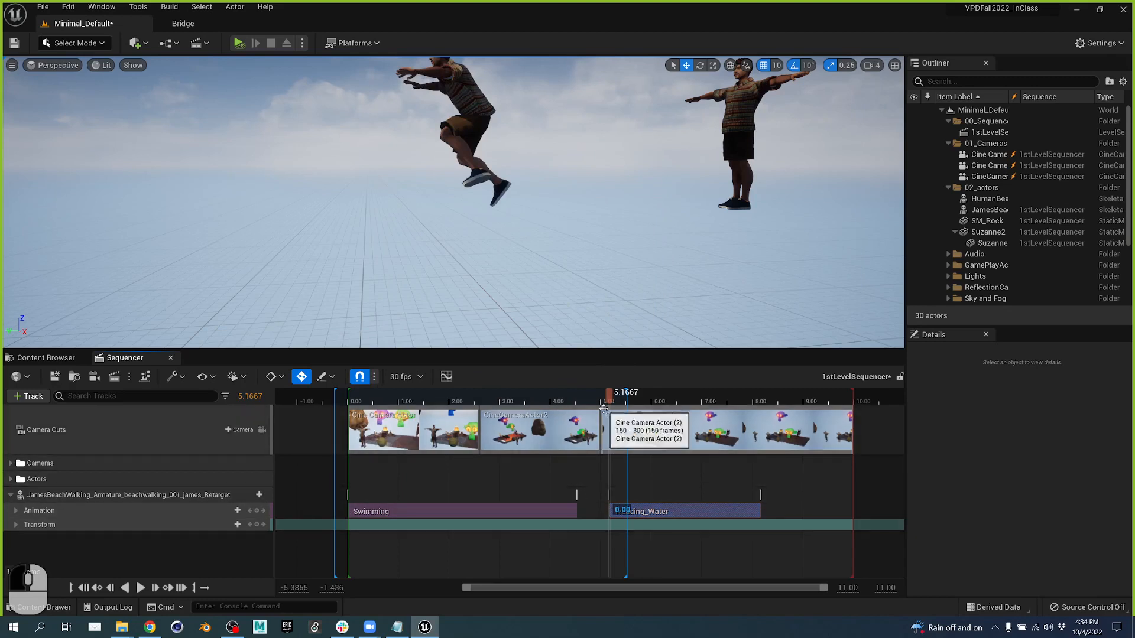
left_click_drag(609, 400, 645, 407)
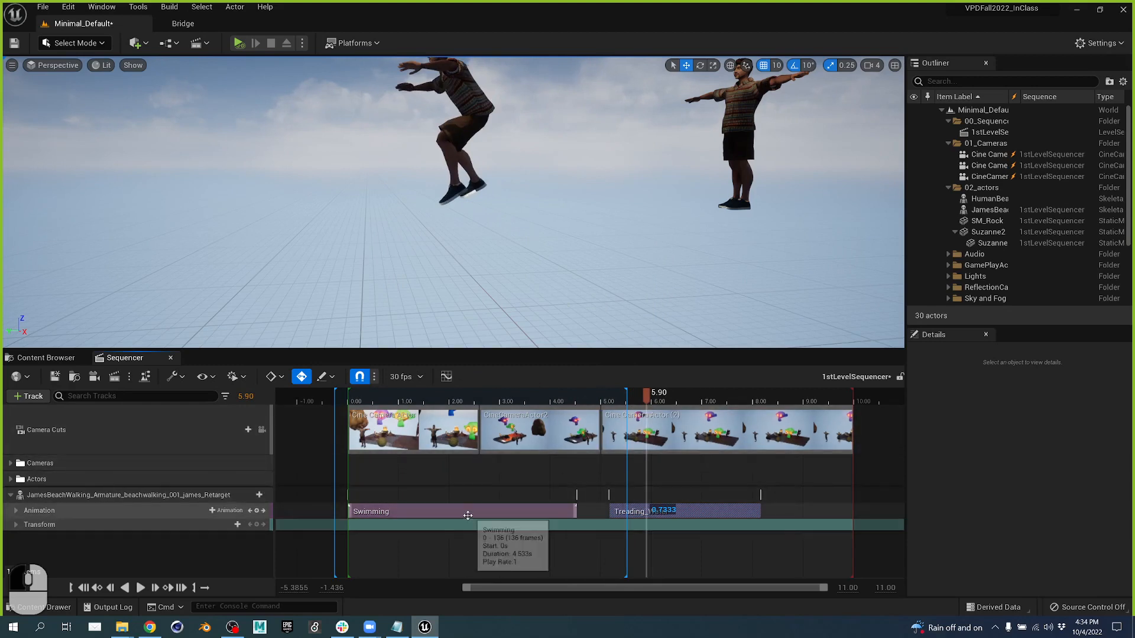
- Place Treading_Water at the sequence start, overlap Swimming onto its end from about 2.27 to blend them, and scrub through to 6.00
left_click_drag(479, 510, 776, 522)
left_click_drag(703, 543, 440, 513)
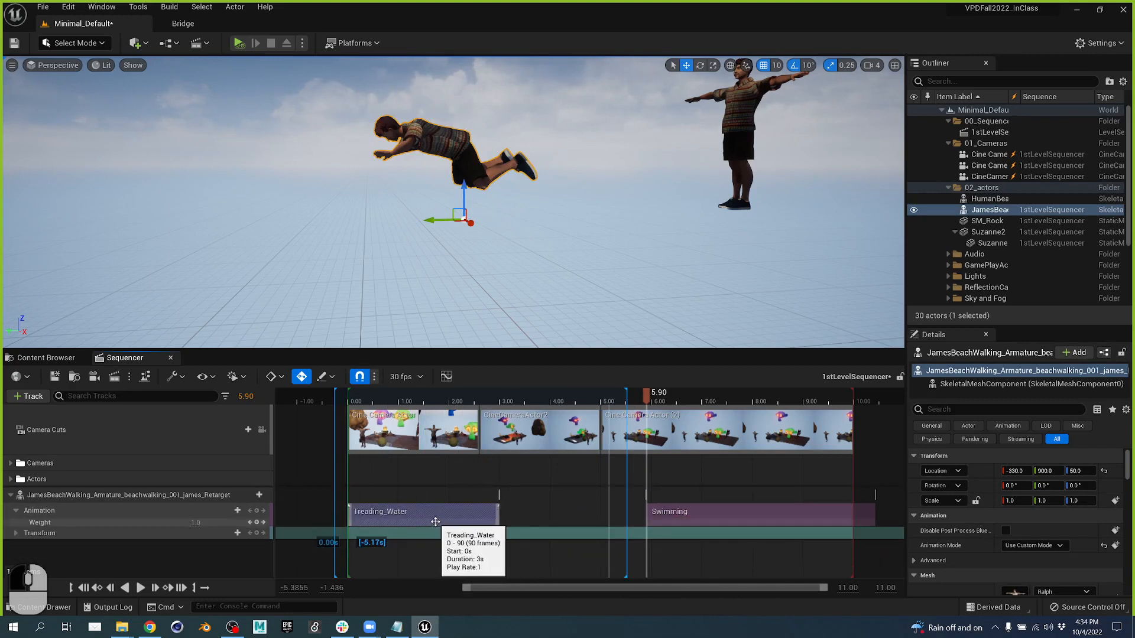
left_click_drag(699, 512, 517, 521)
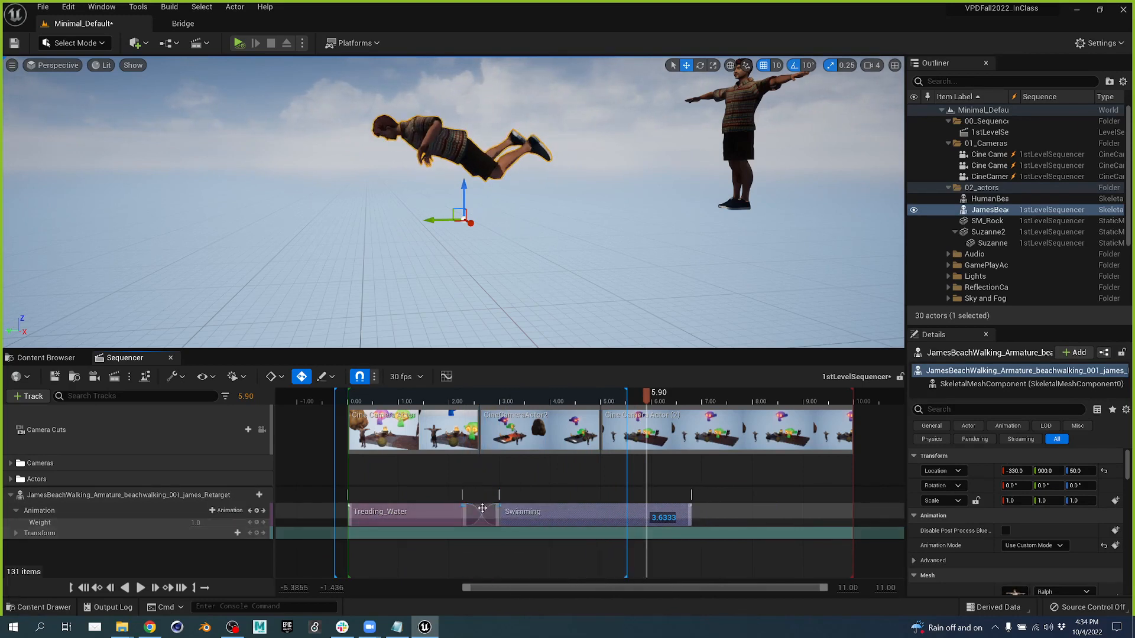
left_click_drag(430, 402, 648, 438)
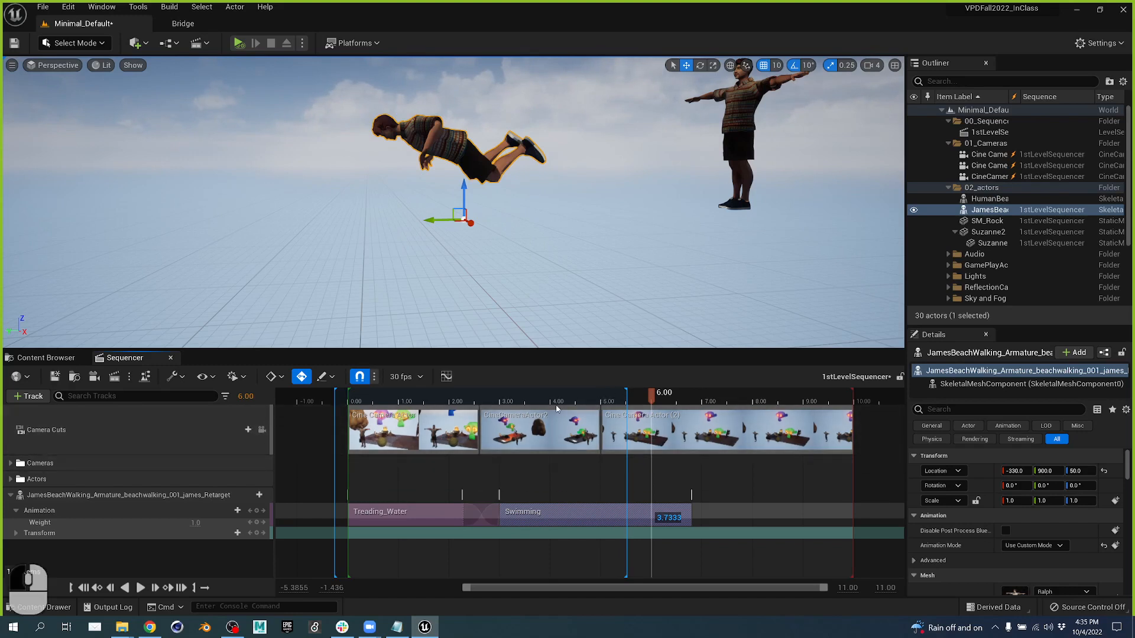
- Key the character's transform at 2.20, move the character forward to Y 1010.0 at 6.6667, and scrub back to review the motion
left_click_drag(556, 409, 459, 418)
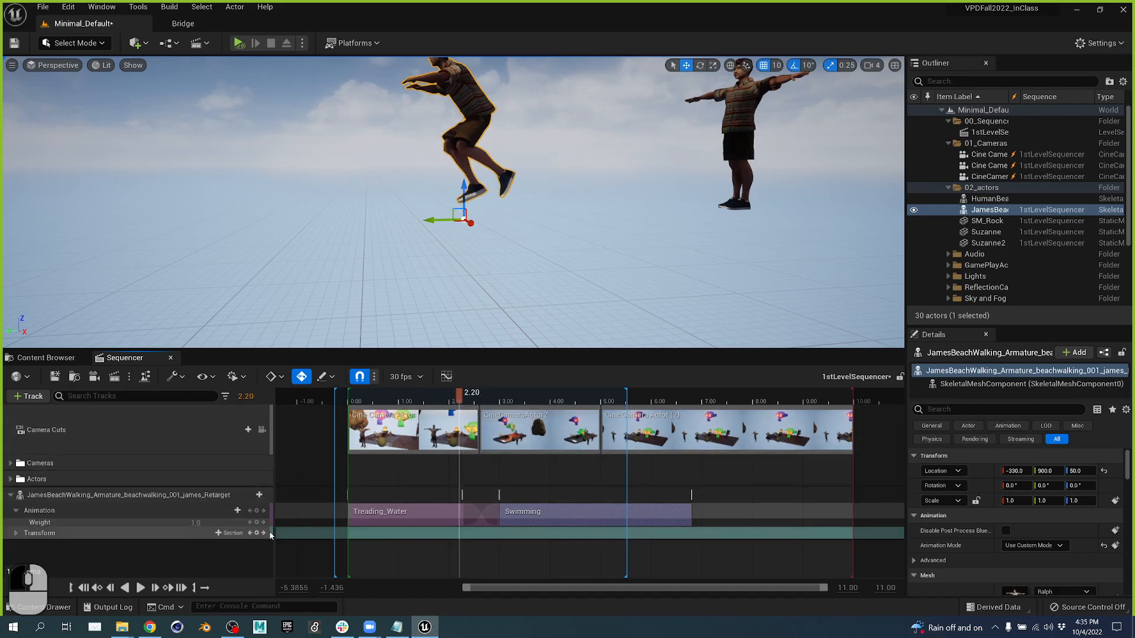
left_click(256, 533)
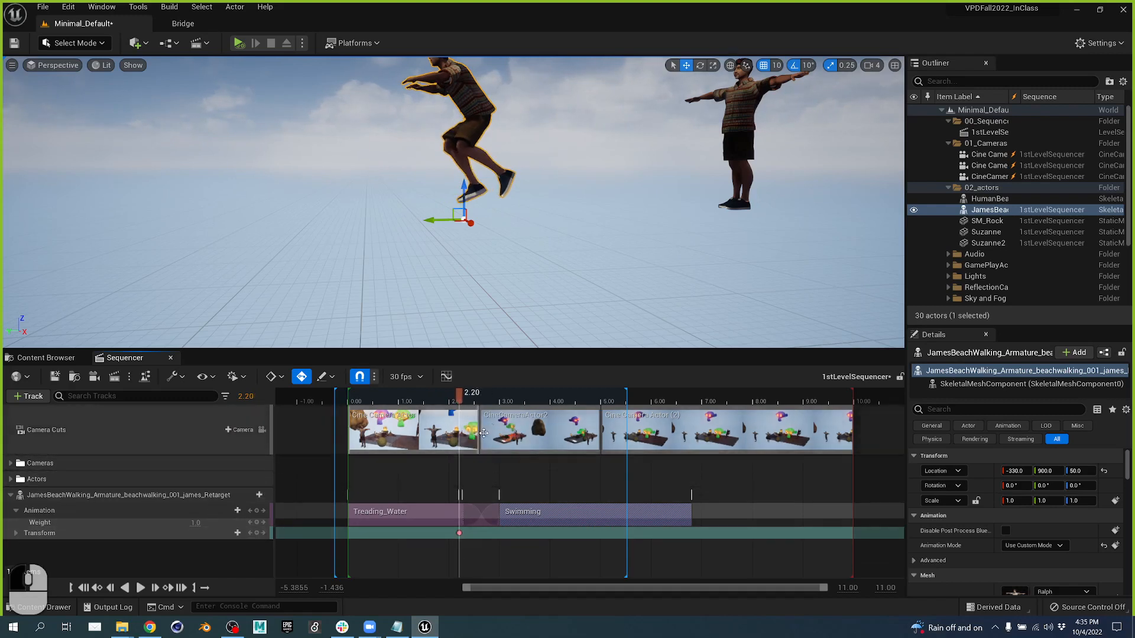
left_click_drag(526, 394, 682, 392)
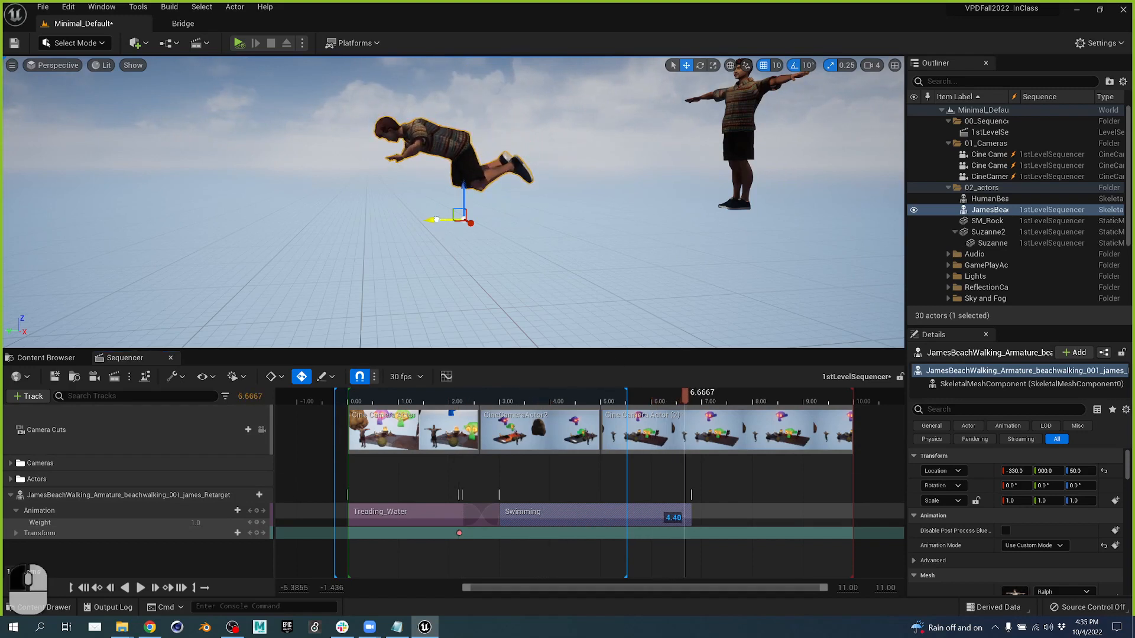
left_click_drag(436, 220, 324, 220)
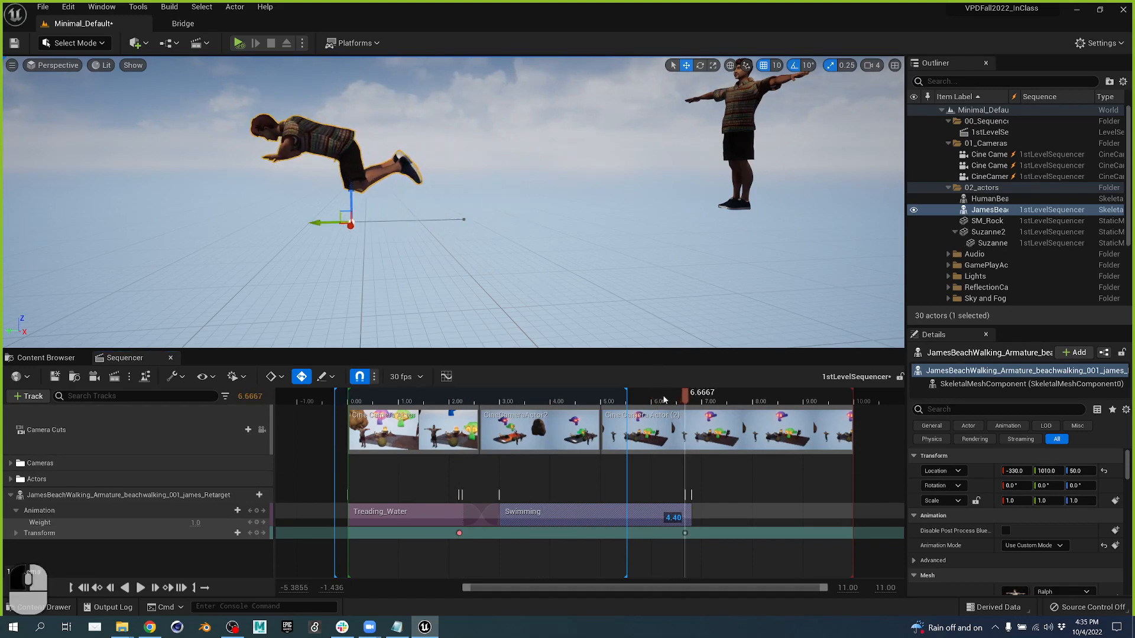
left_click_drag(664, 400, 565, 420)
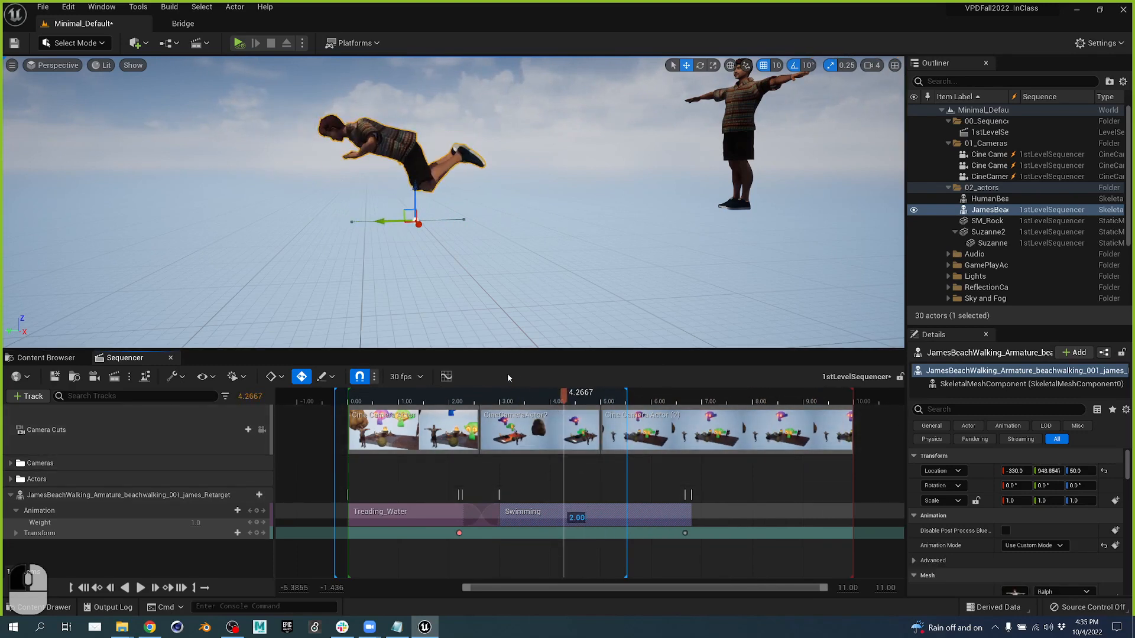
- Show the JamesBeachWalking character's Location curves in the Curve Editor and place its window clear of the character in the viewport
left_click(448, 377)
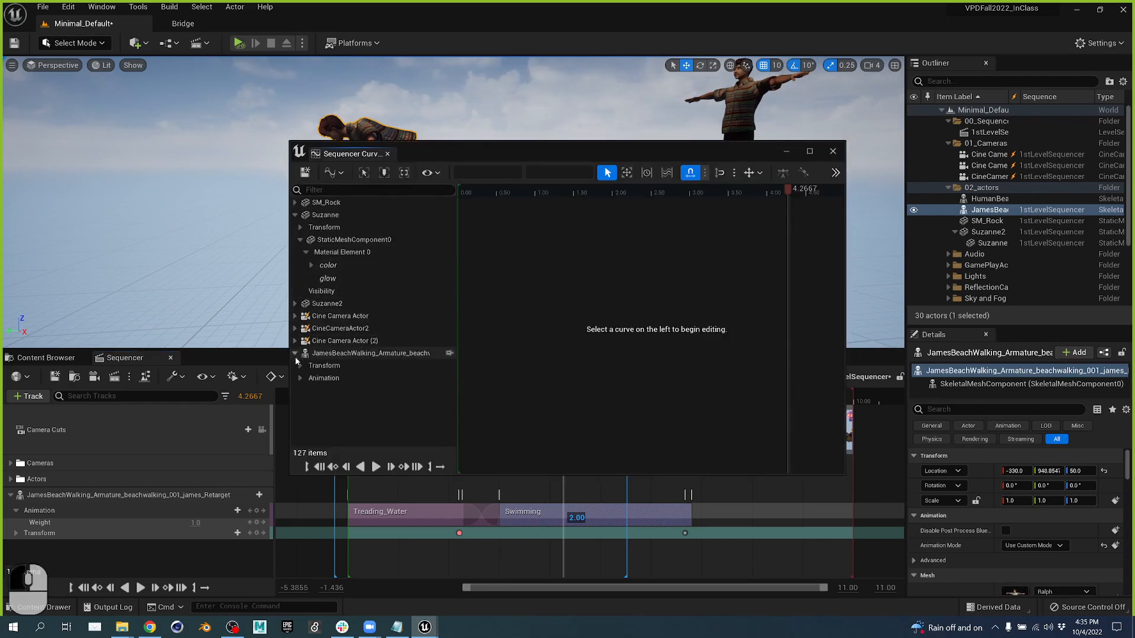
left_click(300, 366)
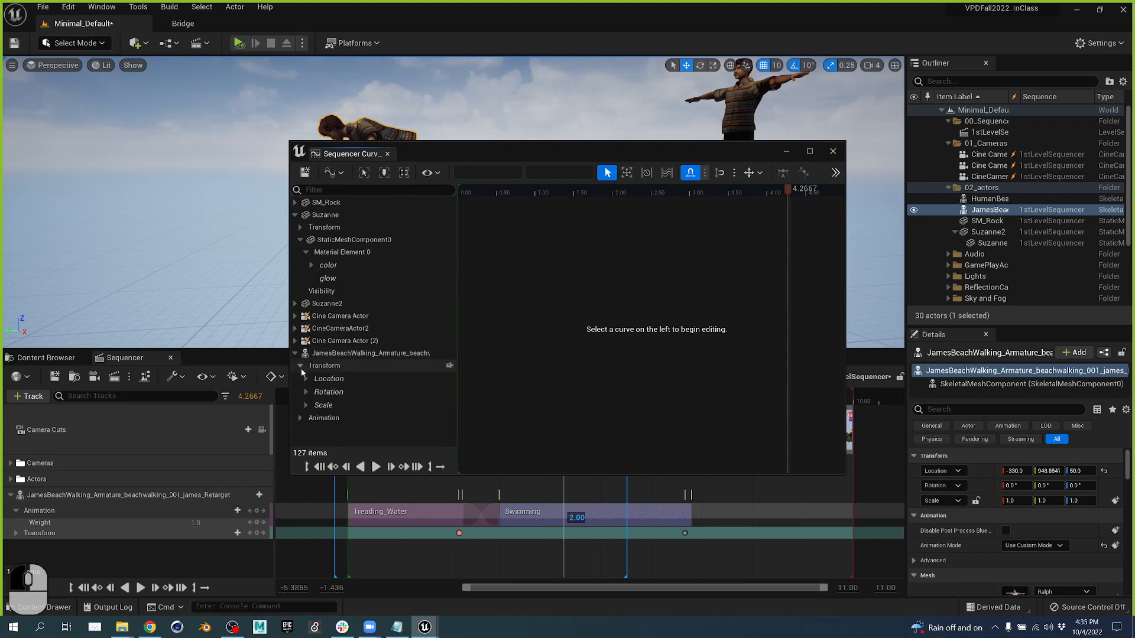
left_click(306, 378)
left_click(331, 379)
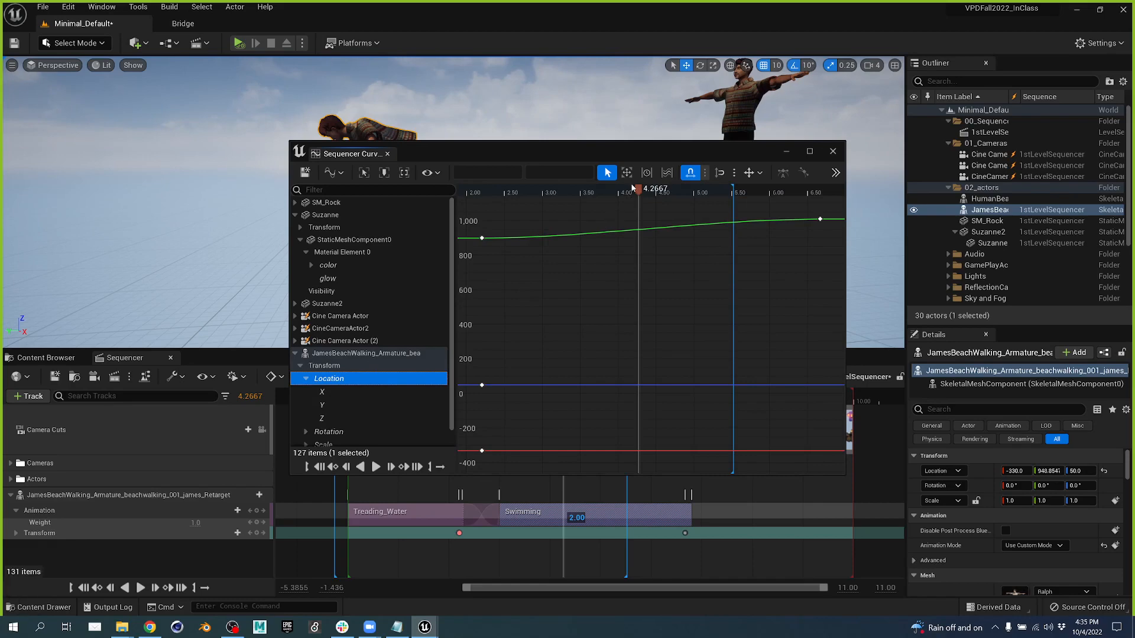
mouse_move(511, 194)
left_mouse_down()
mouse_move(477, 193)
mouse_move(522, 193)
mouse_move(498, 200)
left_mouse_up()
left_click_drag(526, 155, 752, 184)
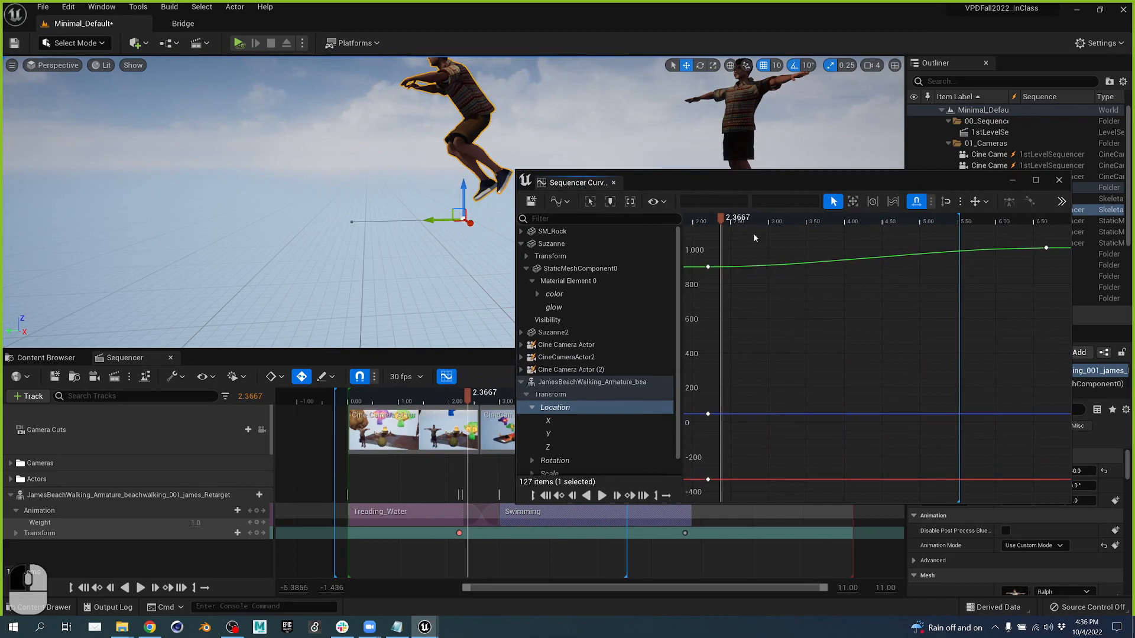
- Key the character's transform at 2.90 and limit the displayed Location curves to X and Y
left_click_drag(770, 219, 760, 403)
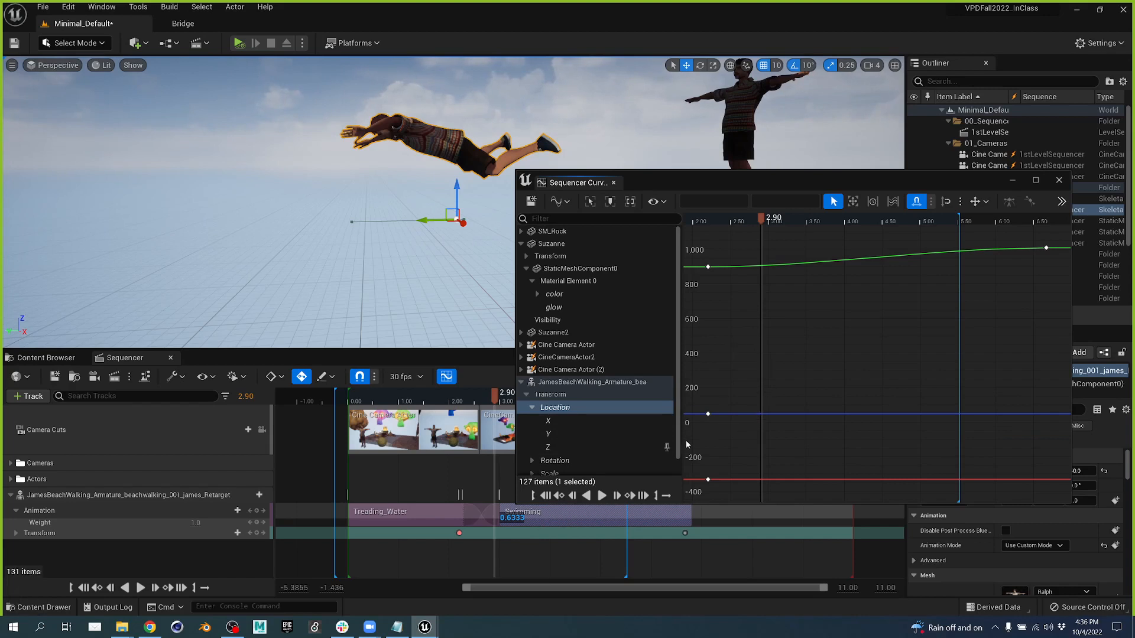
left_click(666, 447, "ctrl")
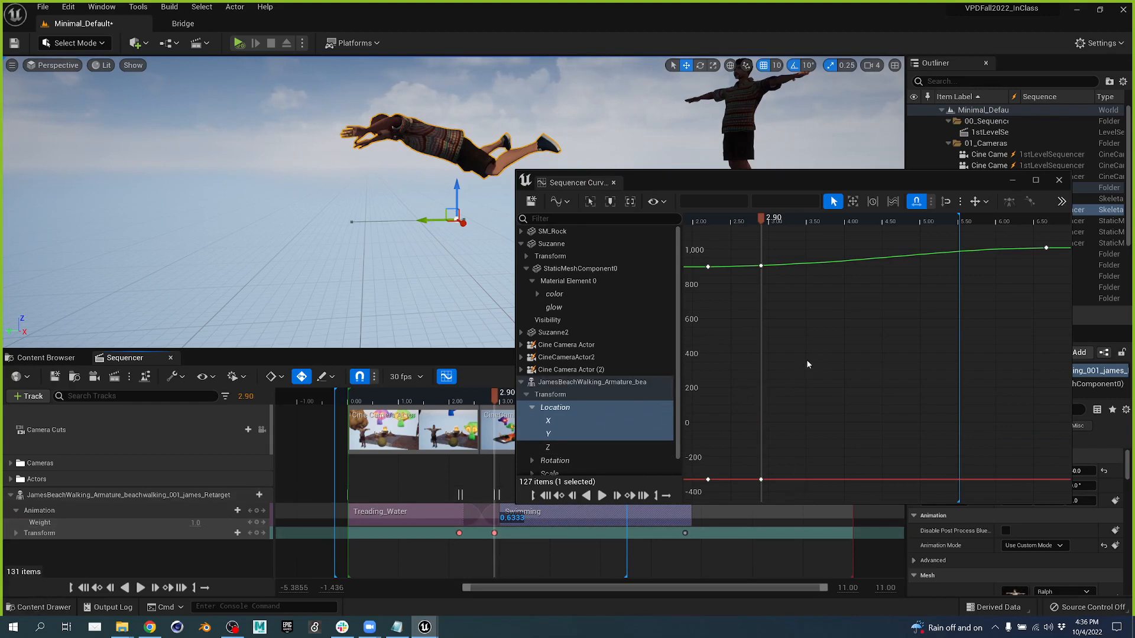
scroll(807, 364, "down", 4)
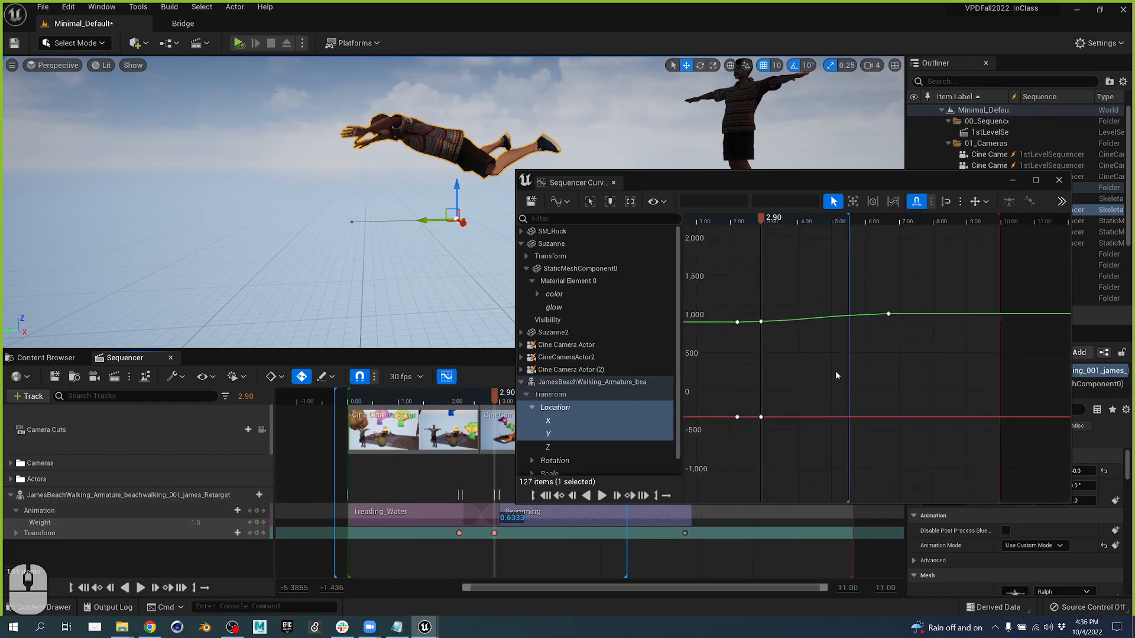
scroll(835, 376, "down", 4)
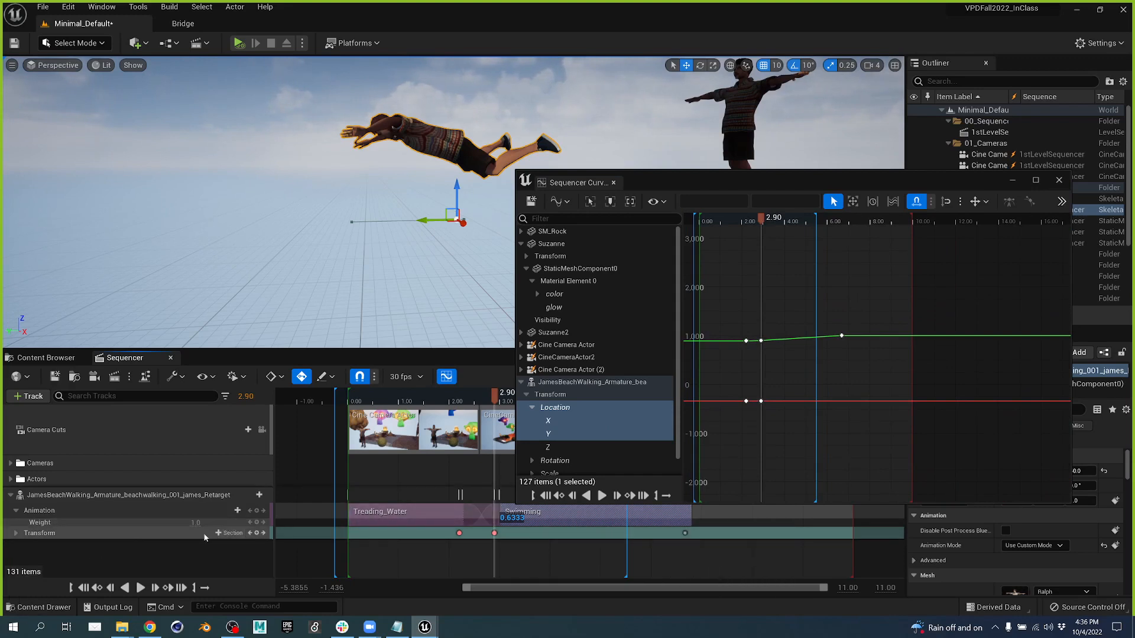
- Expand the character's Transform and Location tracks in Sequencer to expose the X, Y and Z channels
left_click(16, 533)
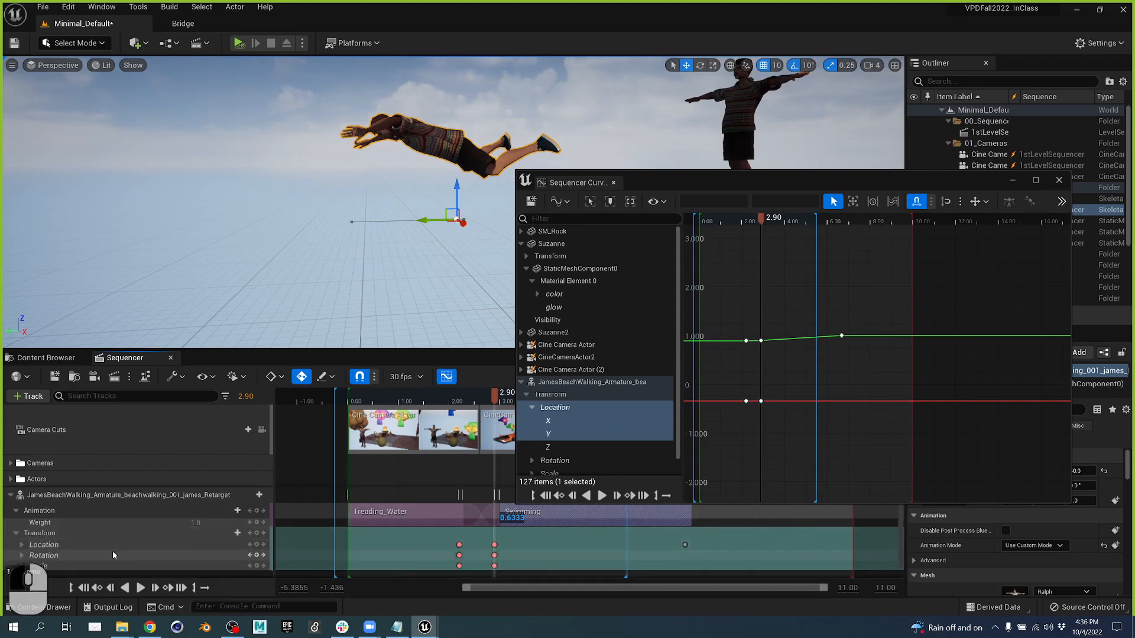
scroll(89, 555, "down", 1)
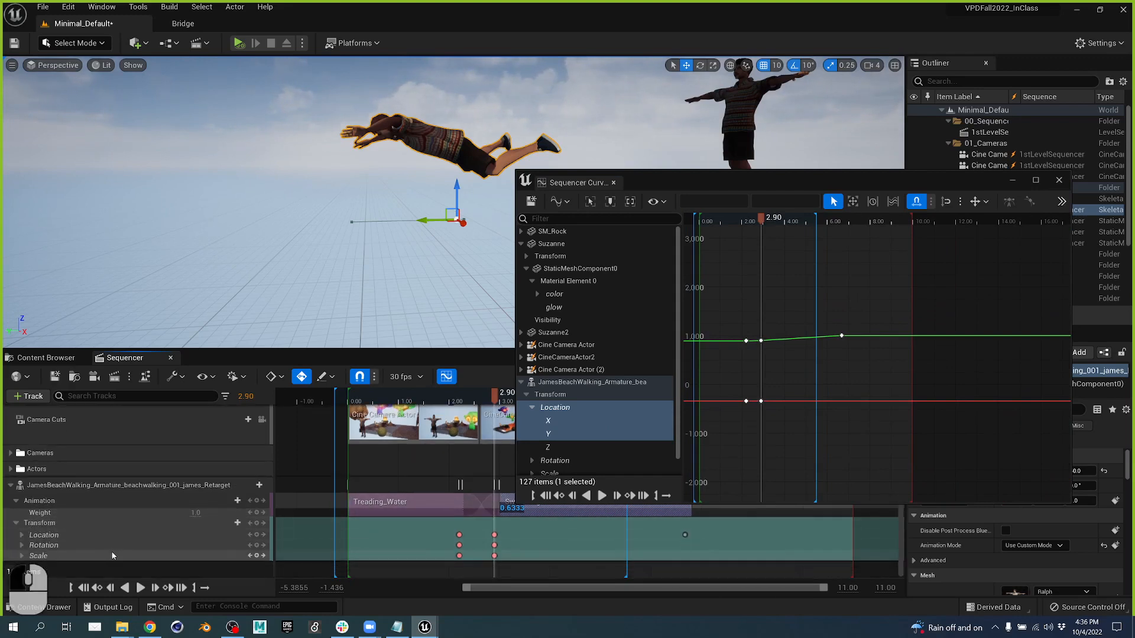
left_click(21, 535)
scroll(27, 539, "down", 2)
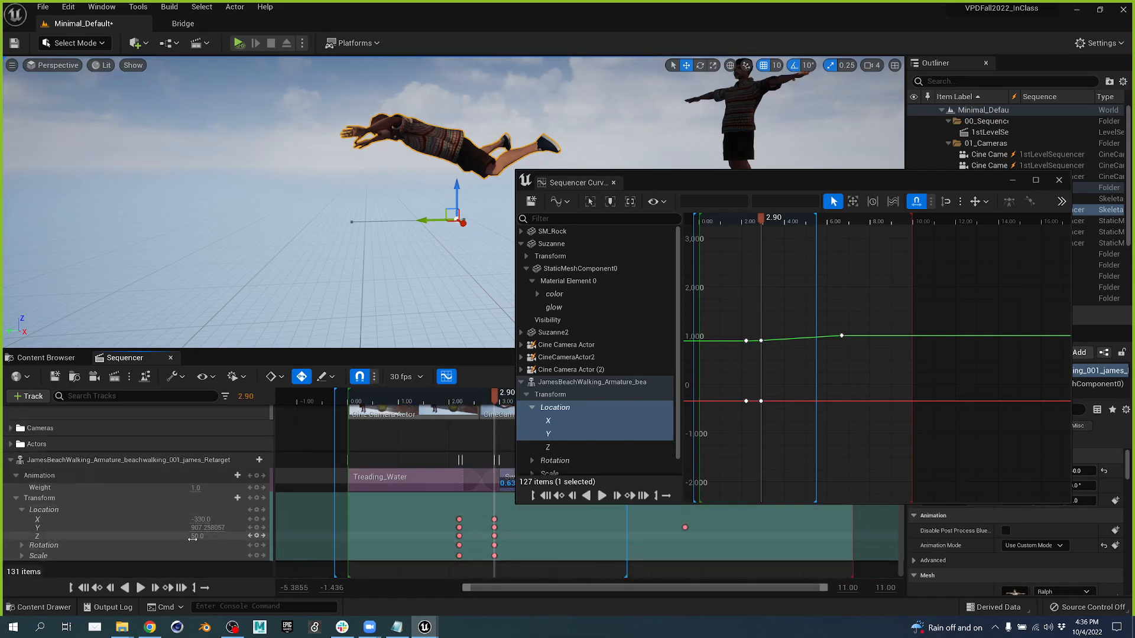
- Raise the JamesBeachWalking character's Location Z at 2.90 to about 76.7 and check its X and Y curves
left_click_drag(193, 538, 219, 539)
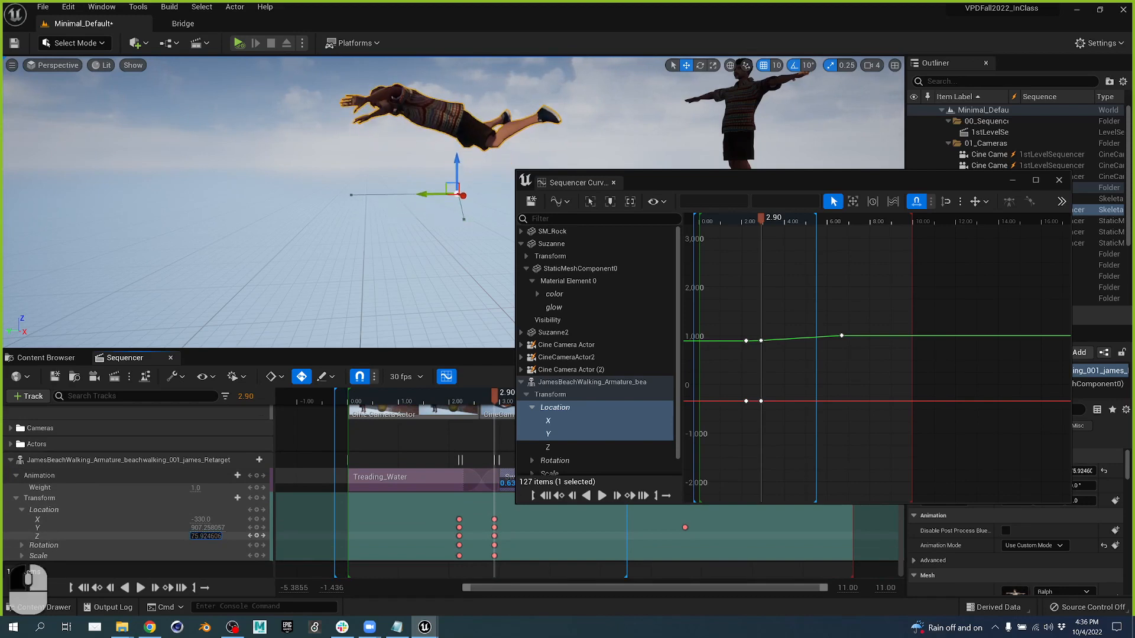
scroll(781, 346, "up", 5)
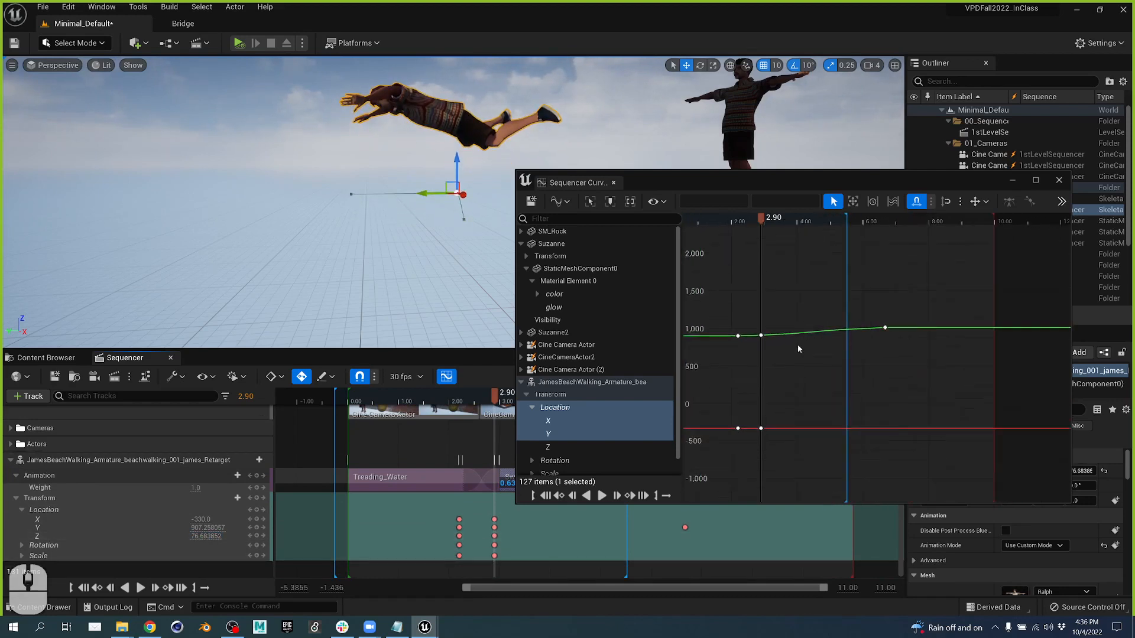
scroll(797, 346, "down", 6)
scroll(807, 353, "down", 2)
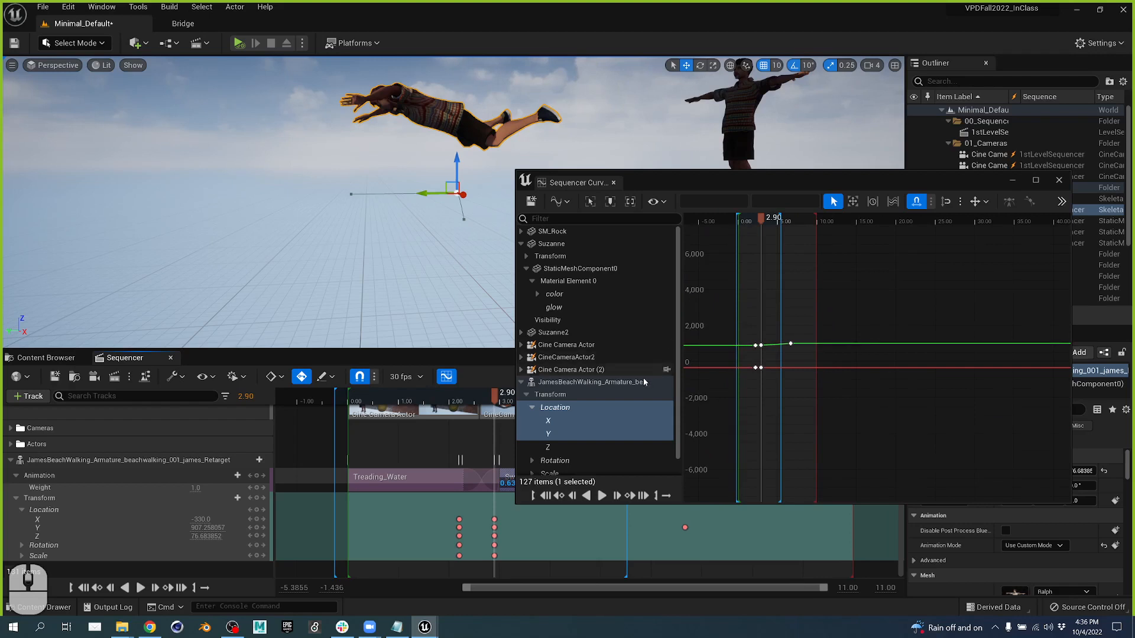
- Display only the character's Location Z curve in the Curve Editor and scrub back to 2.1333, keeping both Z keys in view
left_click(586, 446)
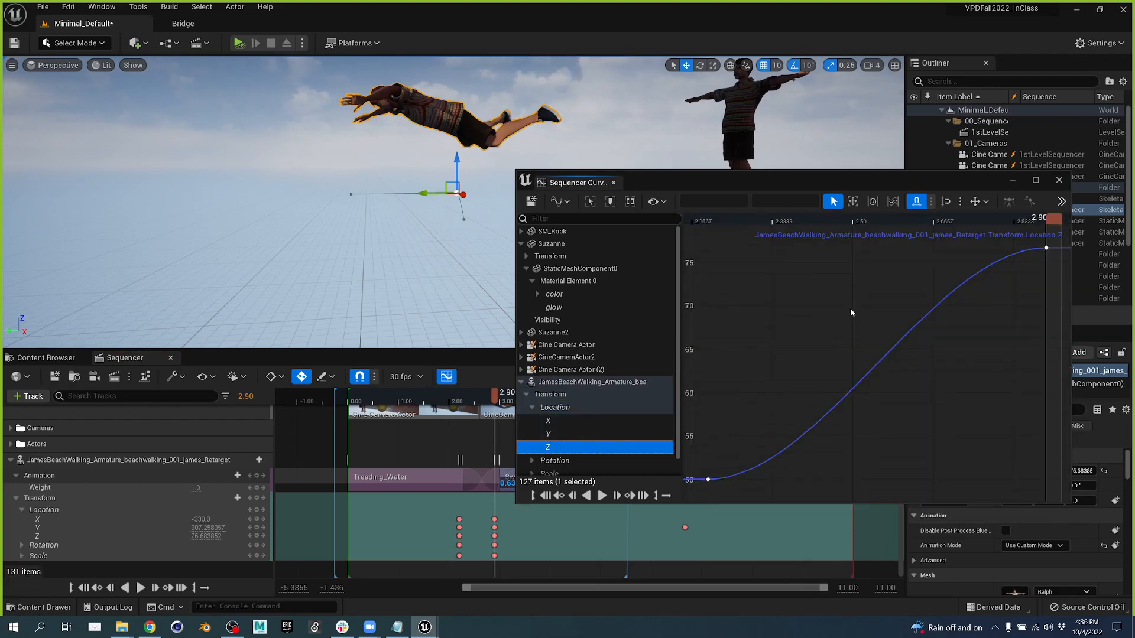
left_click_drag(880, 218, 684, 254)
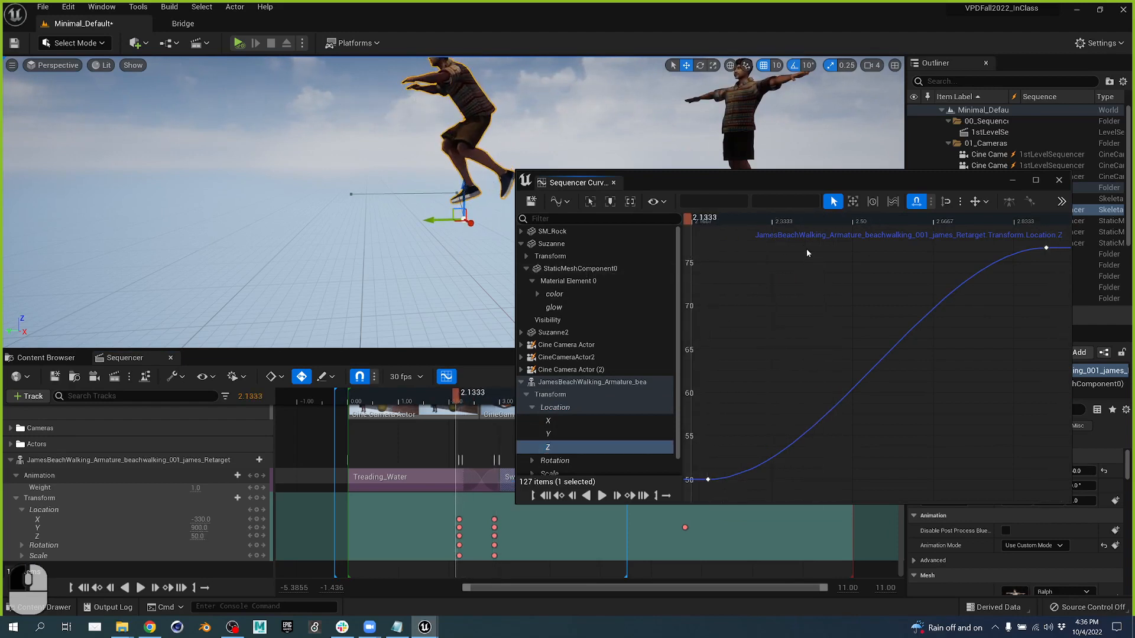
right_click_drag(782, 220, 1046, 289)
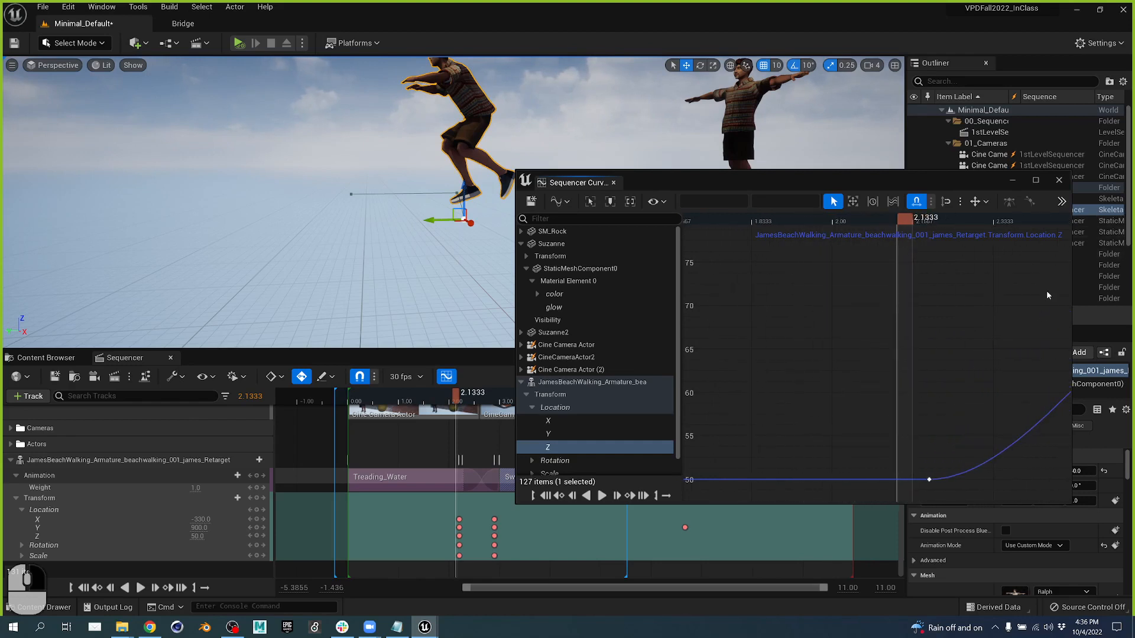
scroll(904, 345, "down", 4, "ctrl")
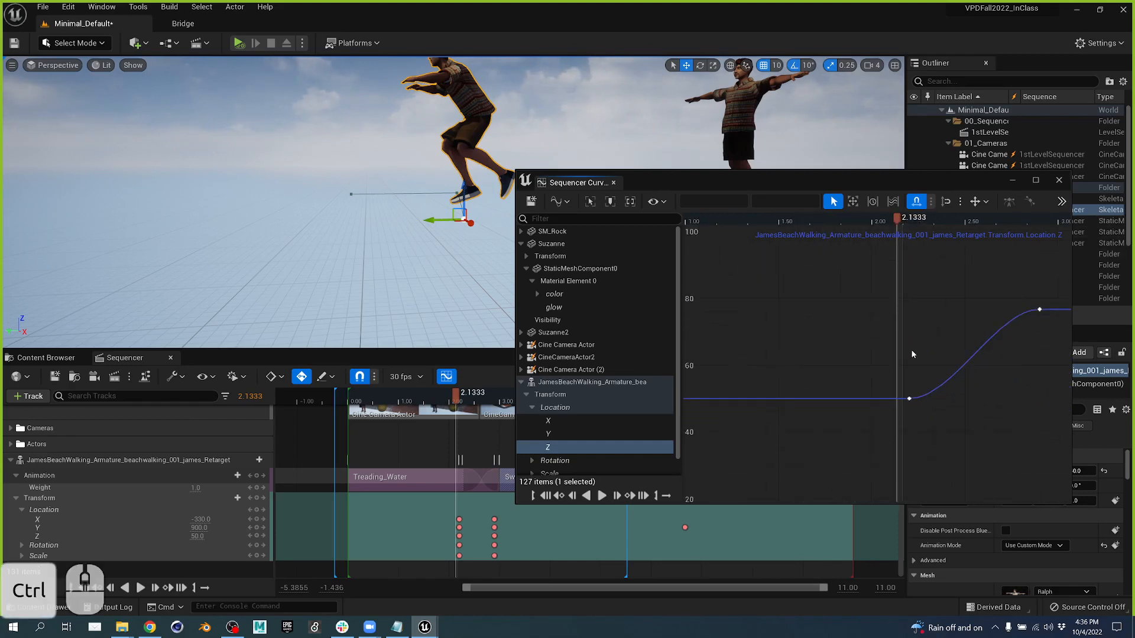
- Raise the Location Z key at 2.90 to about 84.26 on the curve and scrub to 3.3667 to review the motion
left_click(1004, 319)
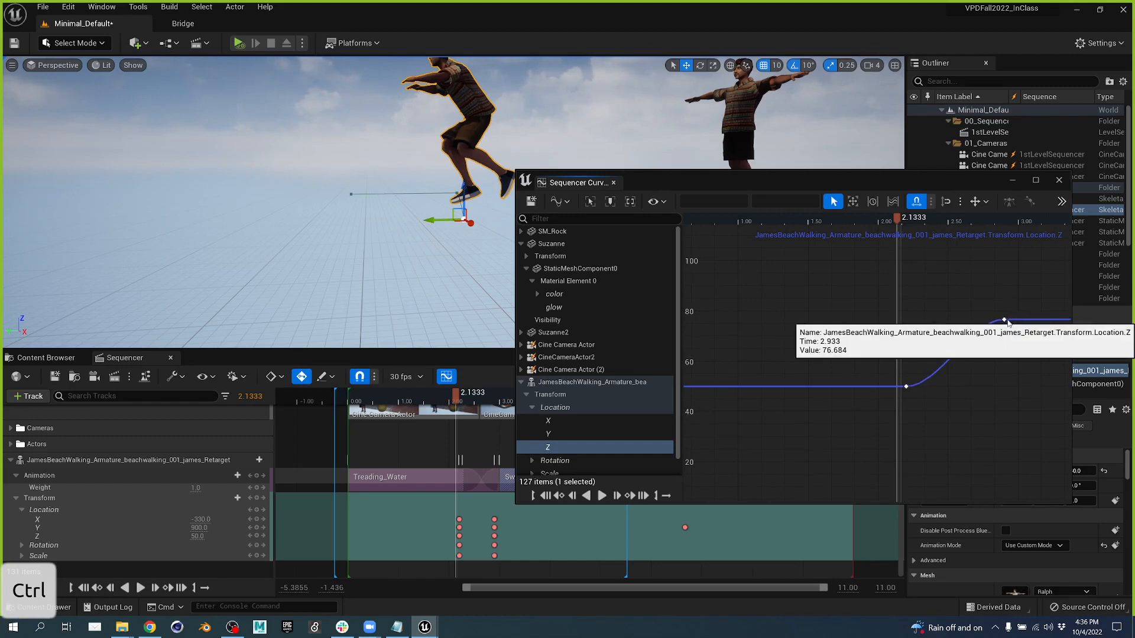
left_click_drag(1005, 320, 1009, 334)
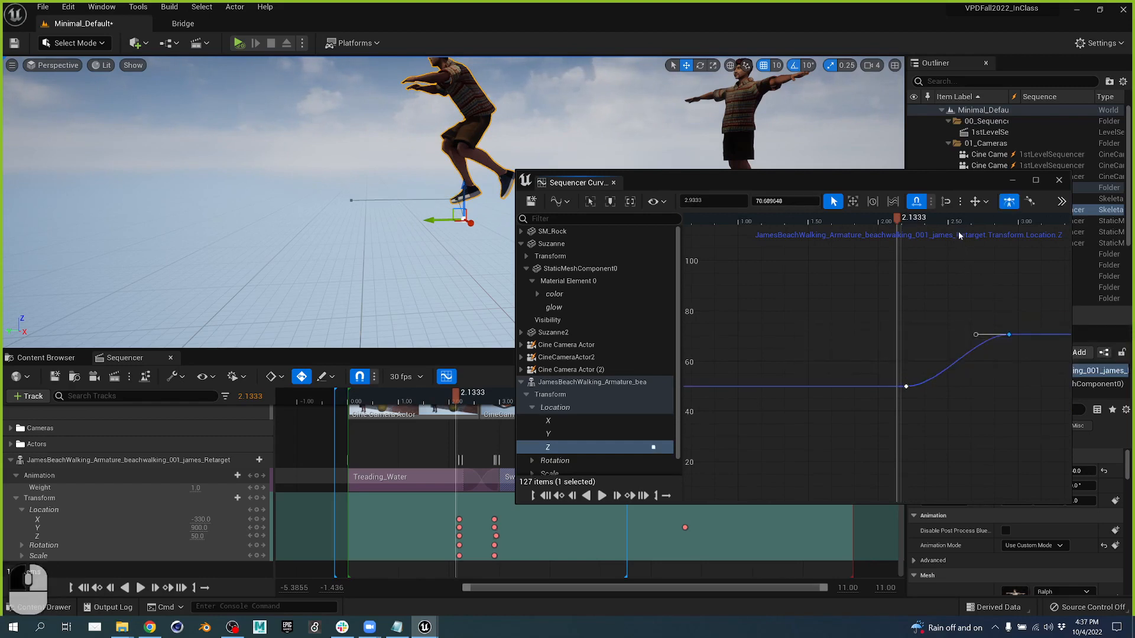
left_click(985, 221)
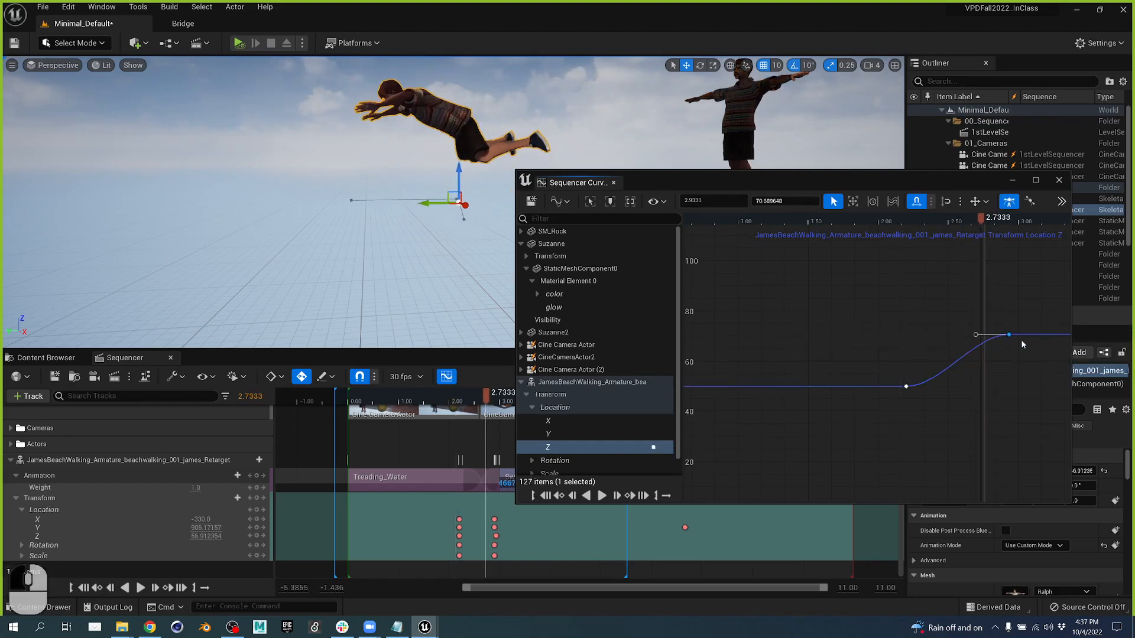
left_click_drag(1008, 344, 1002, 310)
left_click_drag(968, 224, 1096, 255)
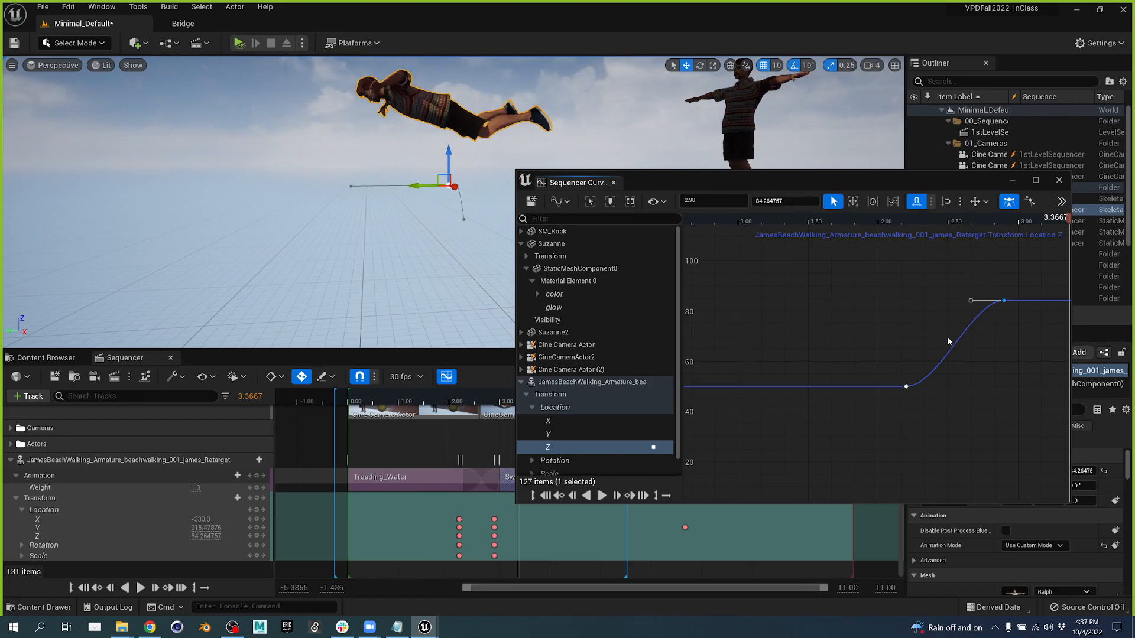
- Widen the Curve Editor to expose its full set of tools, close it, and scrub the sequence back to 1.40
left_click_drag(1001, 182, 786, 201)
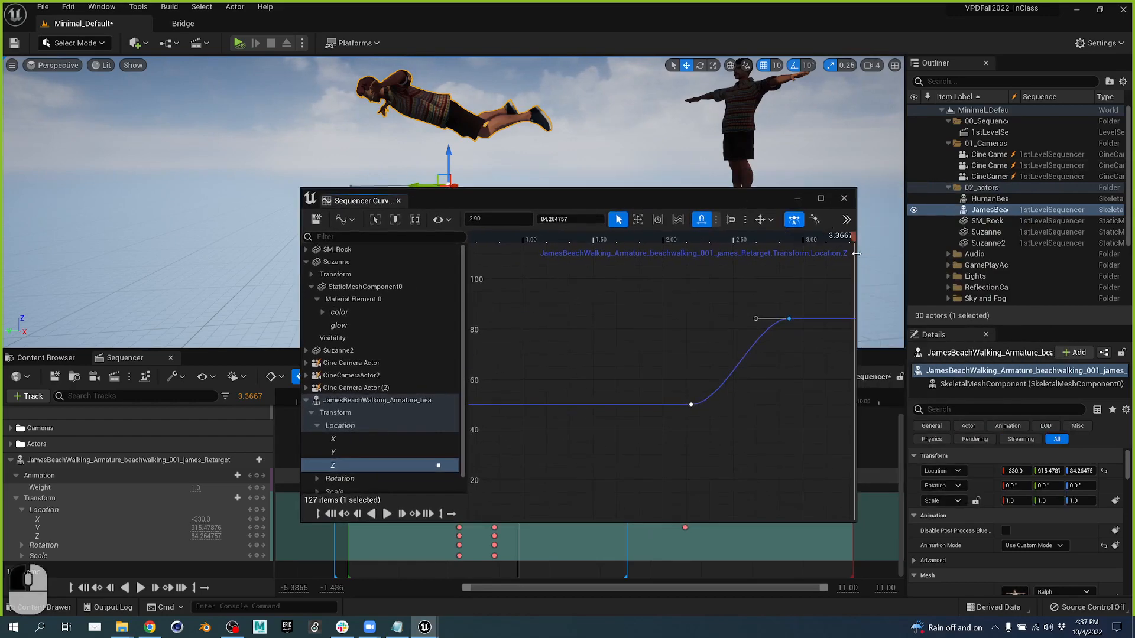
left_click_drag(856, 253, 1075, 254)
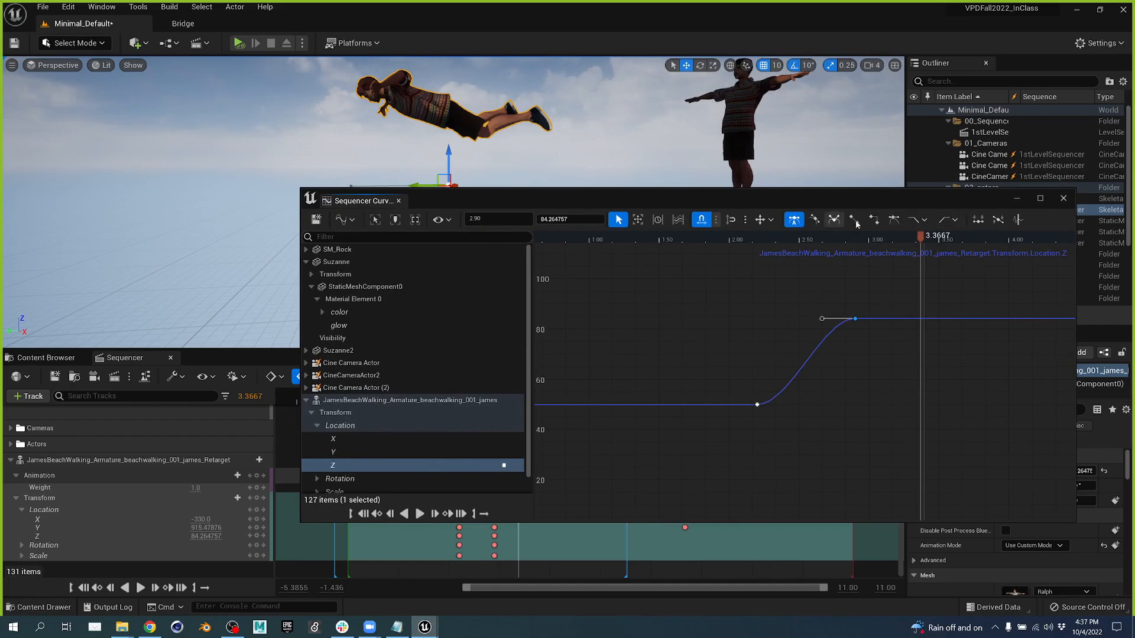
left_click(1062, 199)
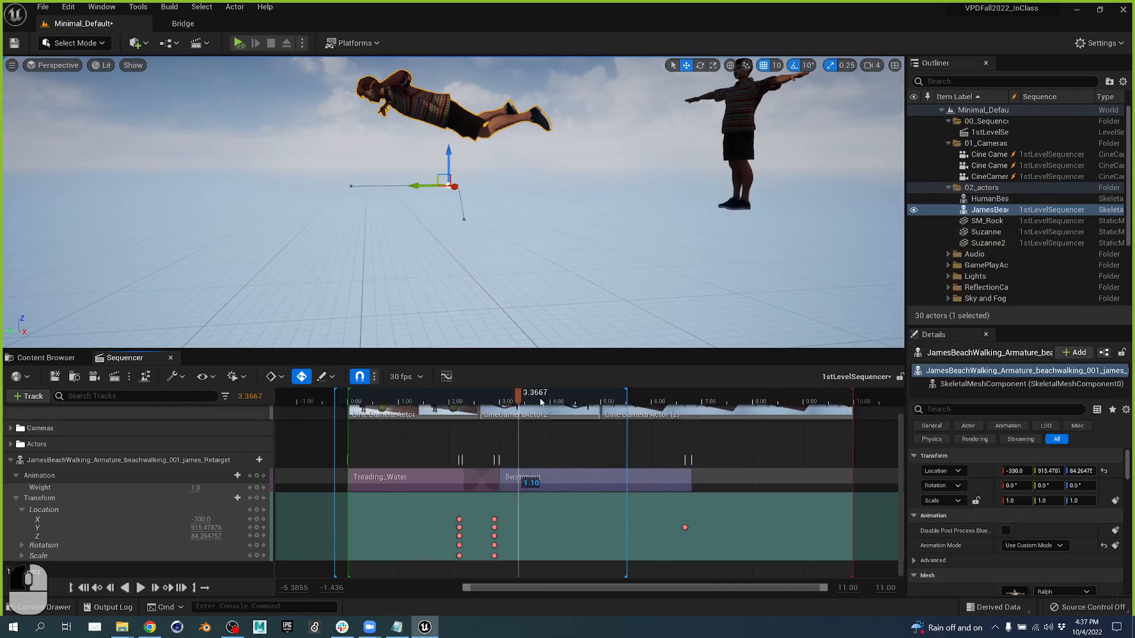
left_click_drag(529, 394, 419, 427)
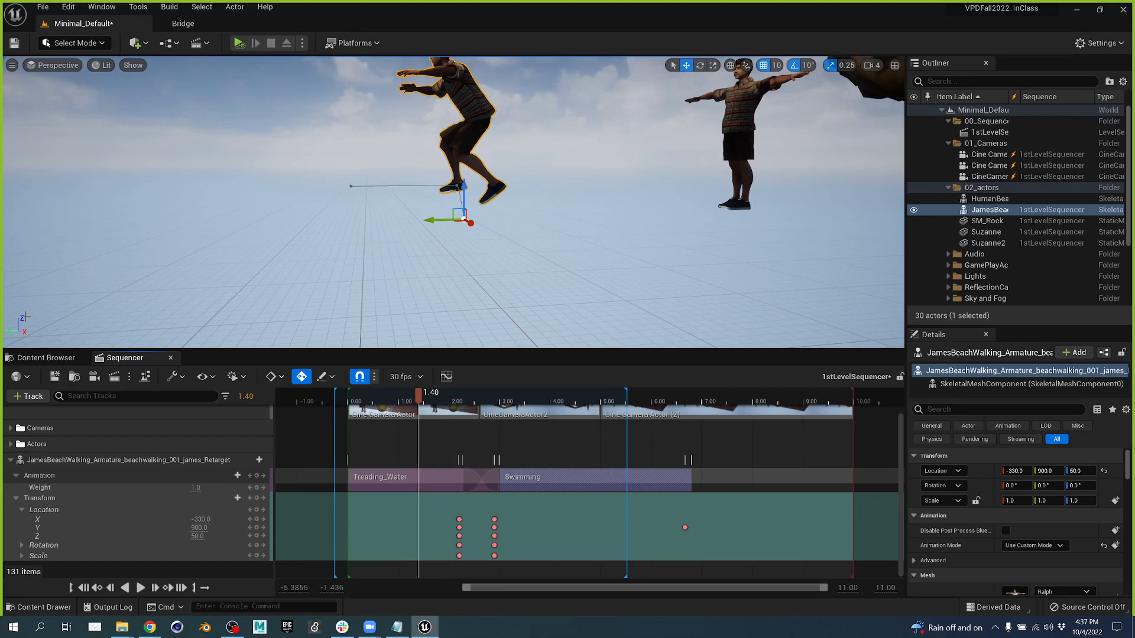
- Add the HumanBeachWalking character to the level sequence and give it the Beaches animation starting at 0.00
left_click(738, 110)
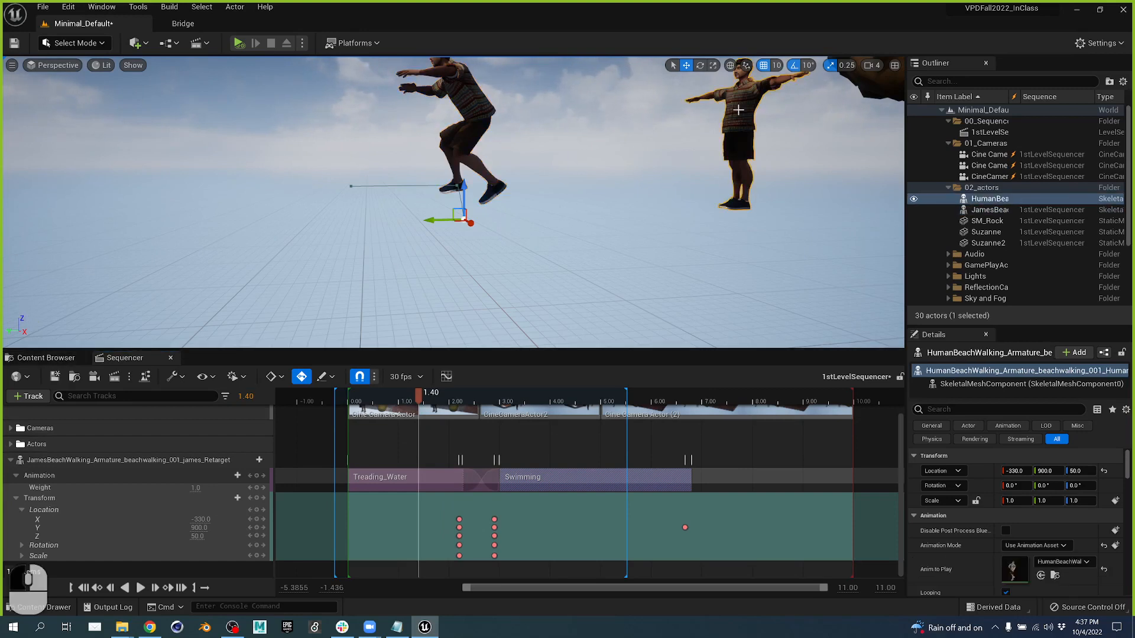
left_click_drag(979, 198, 86, 457)
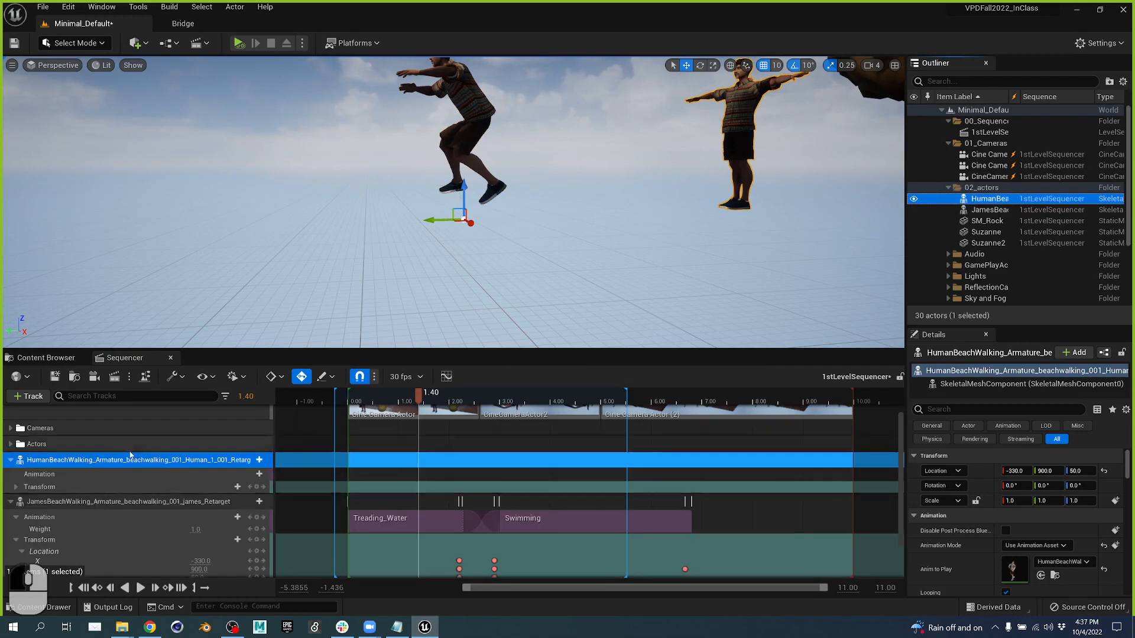
left_click_drag(419, 397, 318, 405)
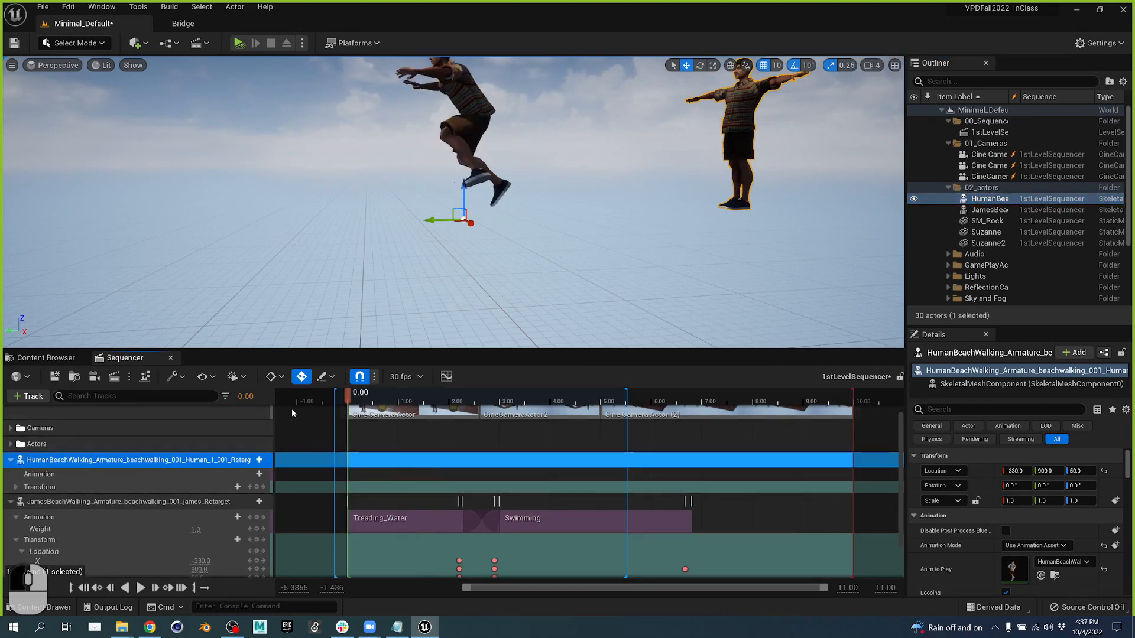
left_click(247, 474)
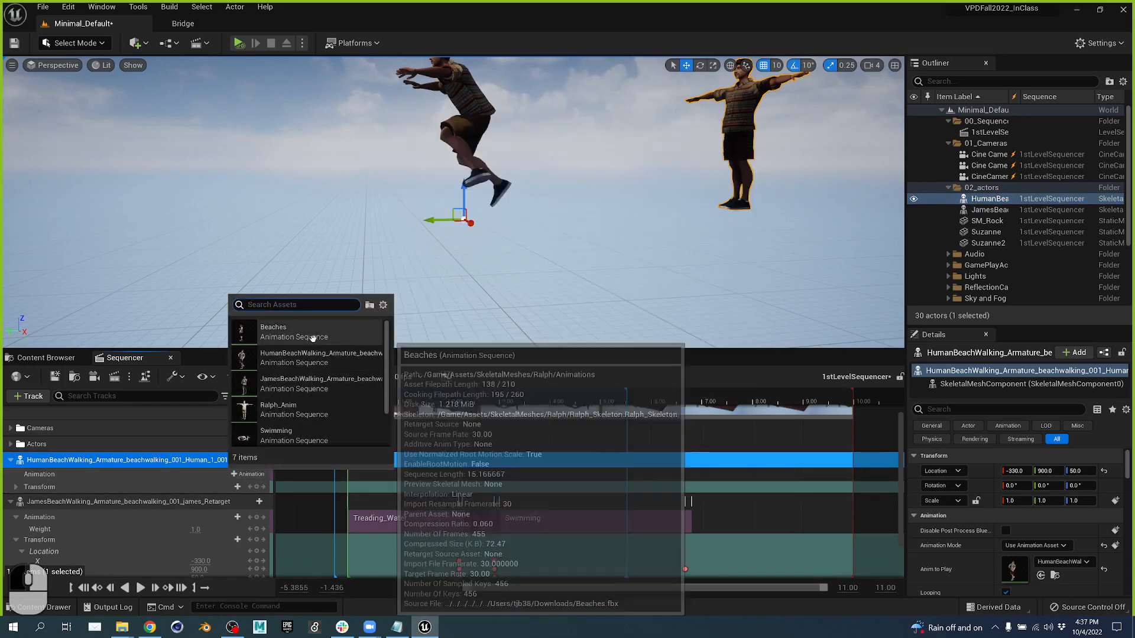
left_click(312, 334)
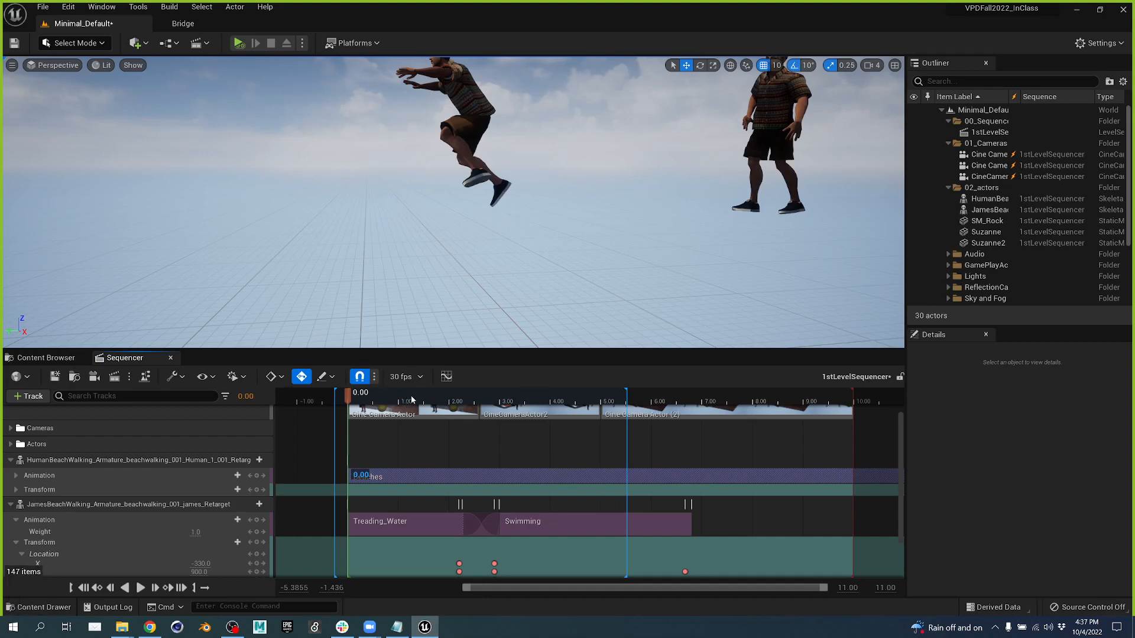
- Review the HumanBeachWalking character's Beaches animation and trim away the part of its section after 5.3333
left_click_drag(348, 393, 507, 414)
right_click_drag(444, 264, 491, 302)
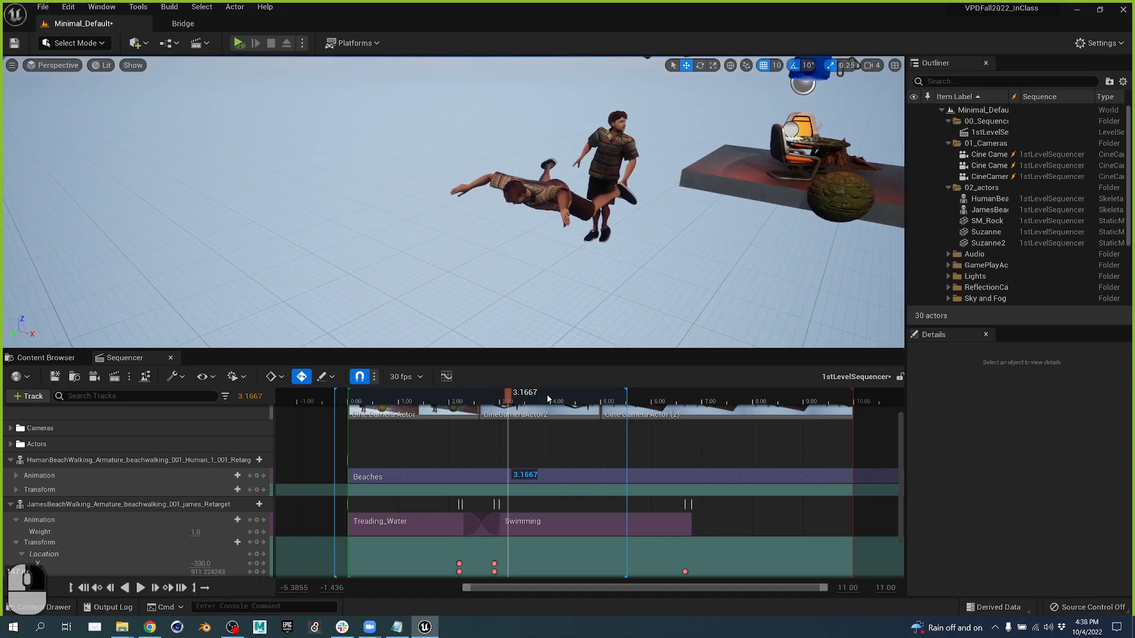
left_click_drag(512, 402, 665, 461)
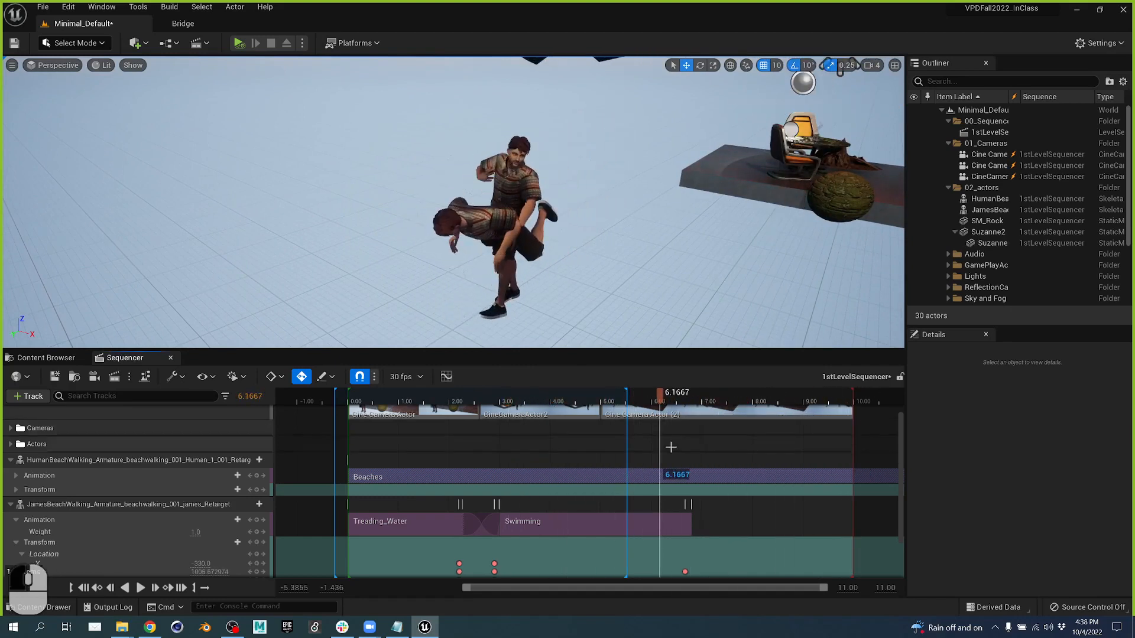
left_click(624, 399)
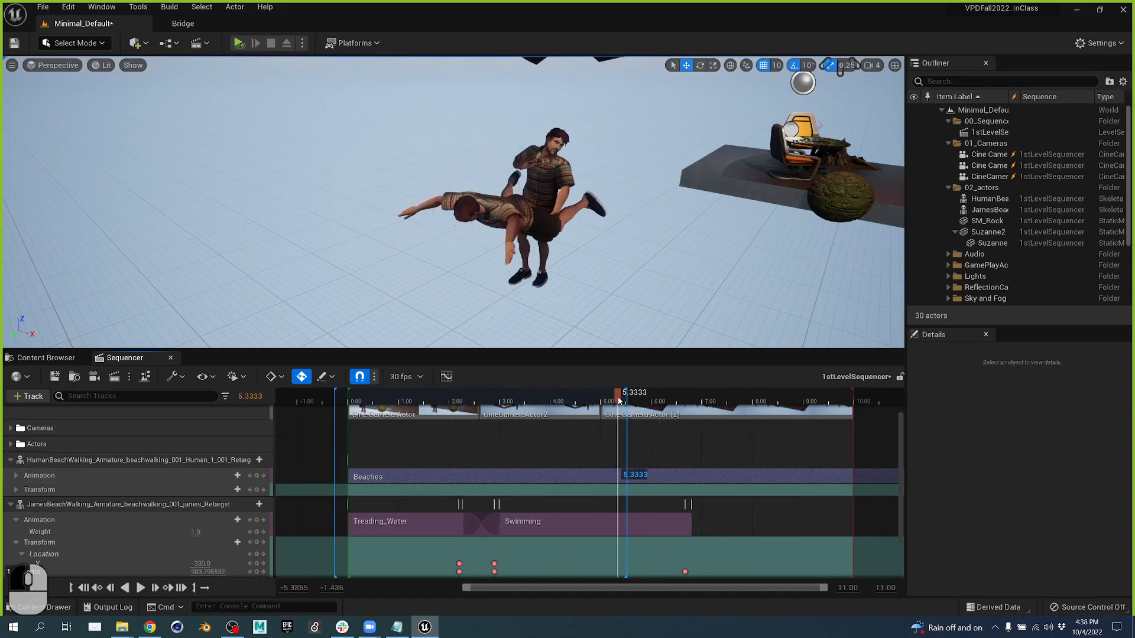
right_click(621, 478)
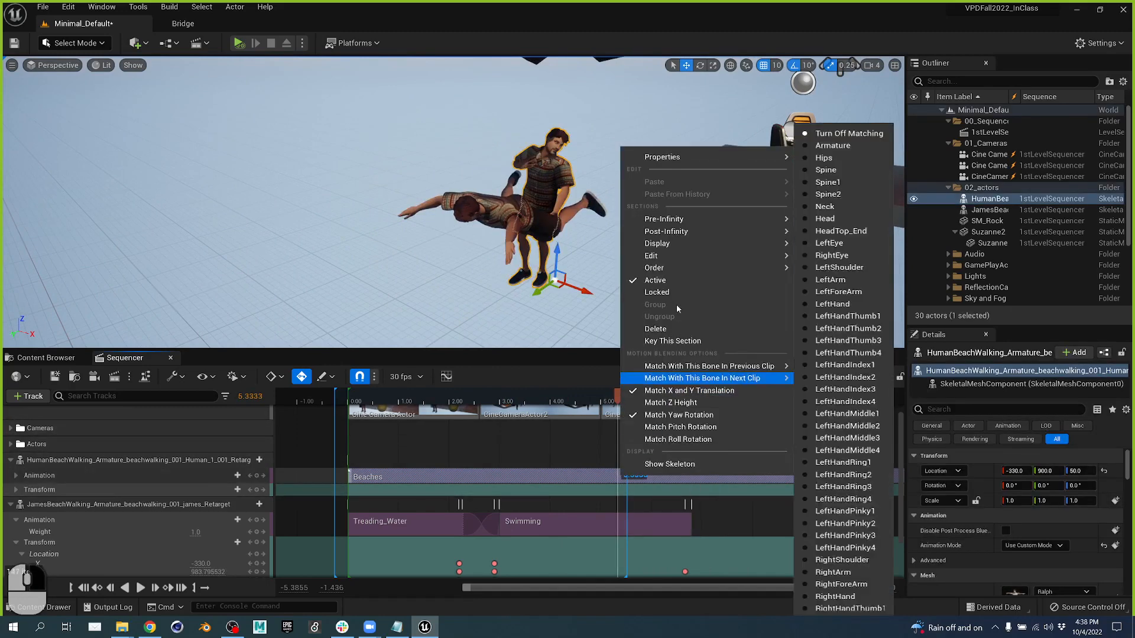
mouse_move(679, 256)
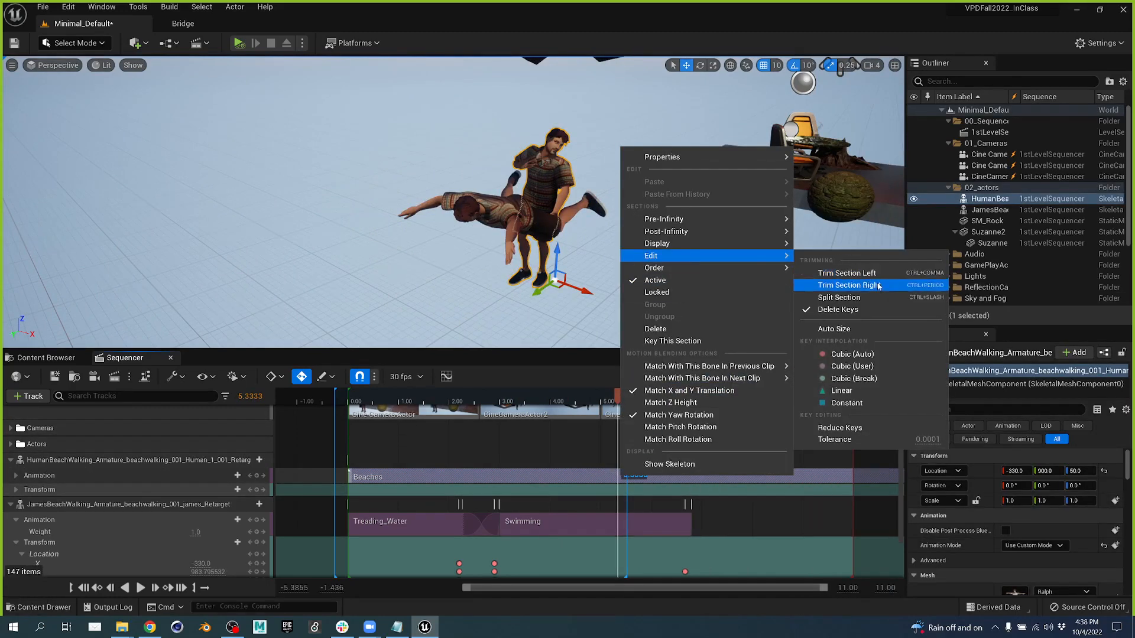
left_click(849, 285)
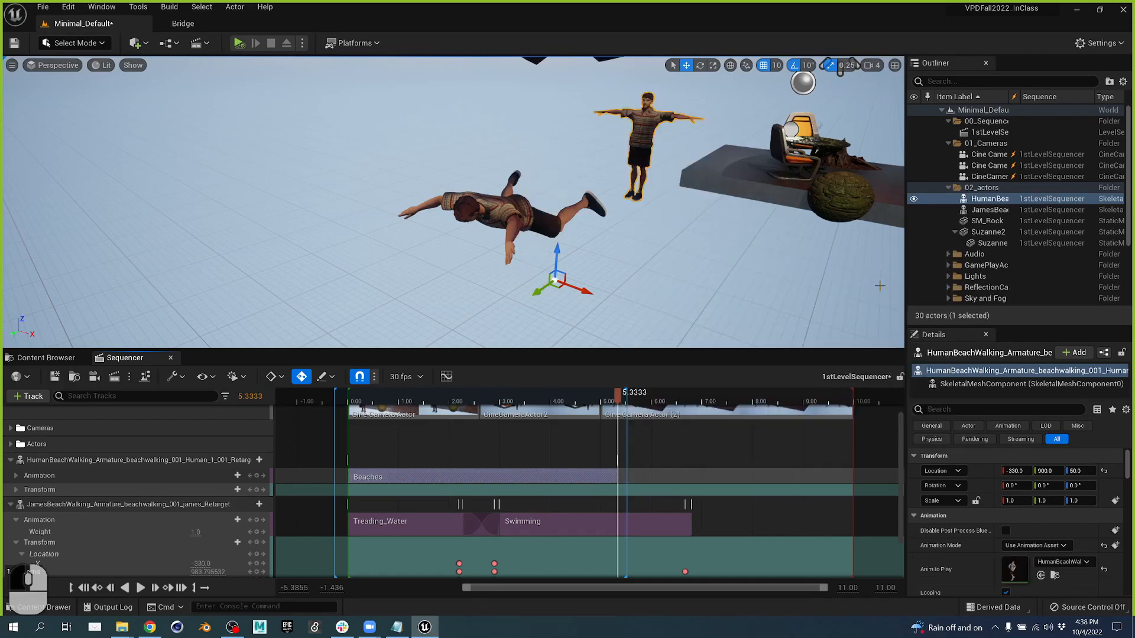
- Scrub to 6.9333 and examine the When Finished options in the Beaches section's properties
left_click_drag(621, 404, 698, 404)
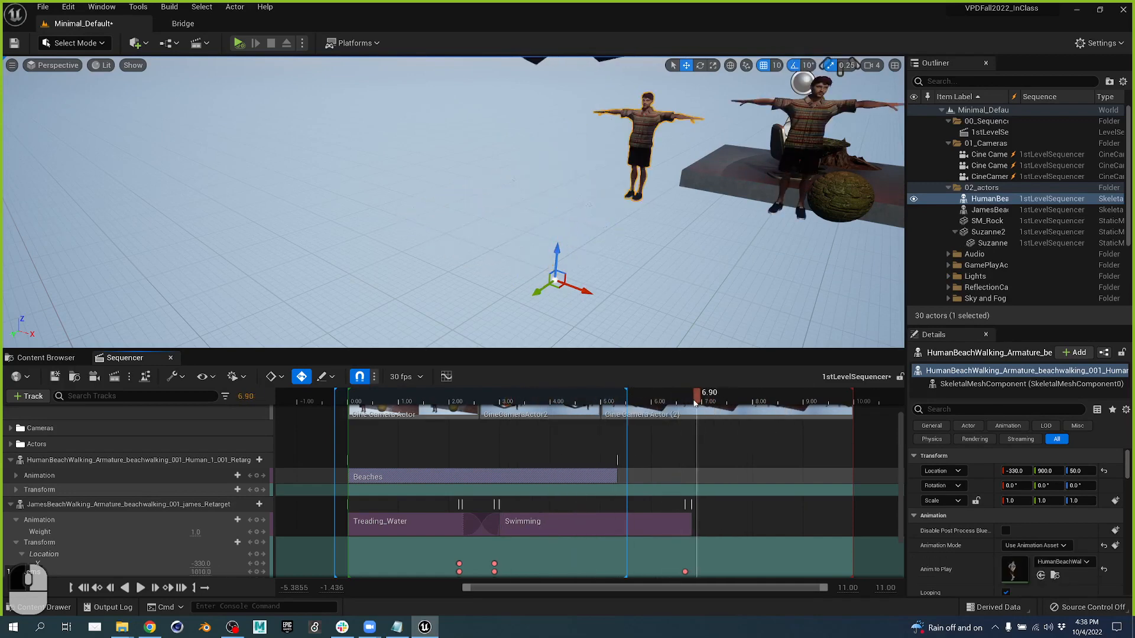
right_click(580, 477)
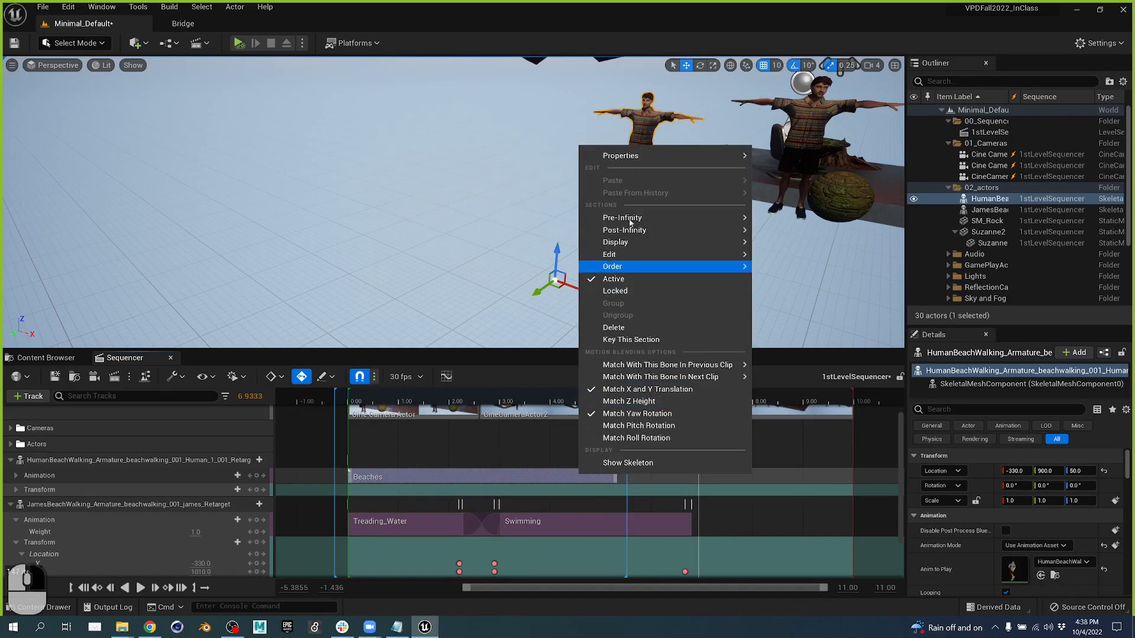
mouse_move(663, 156)
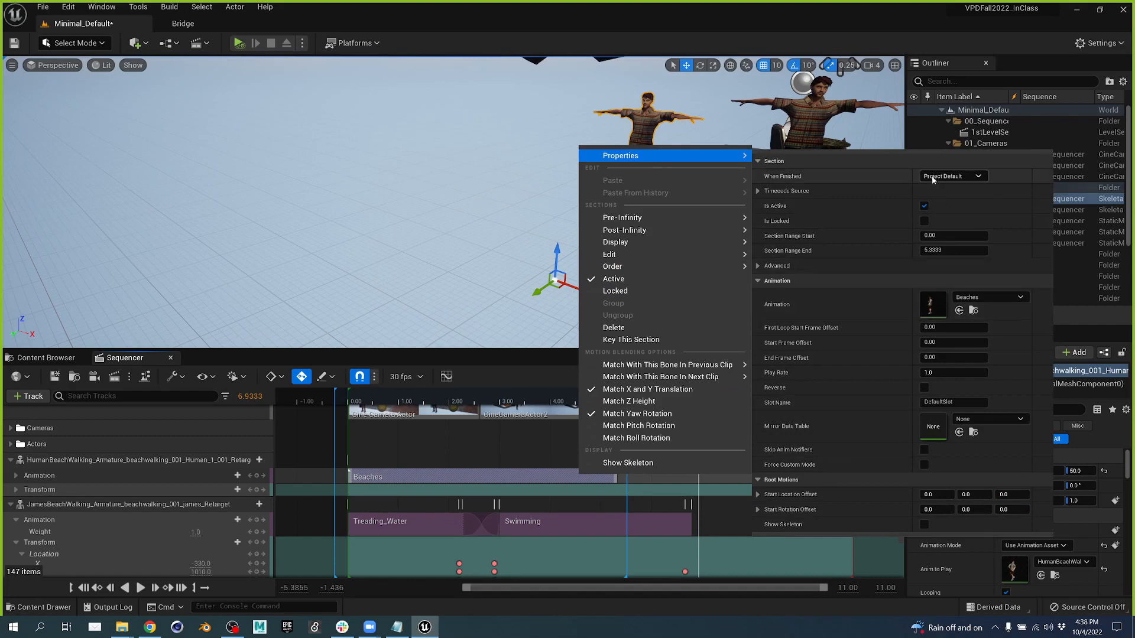
left_click(951, 176)
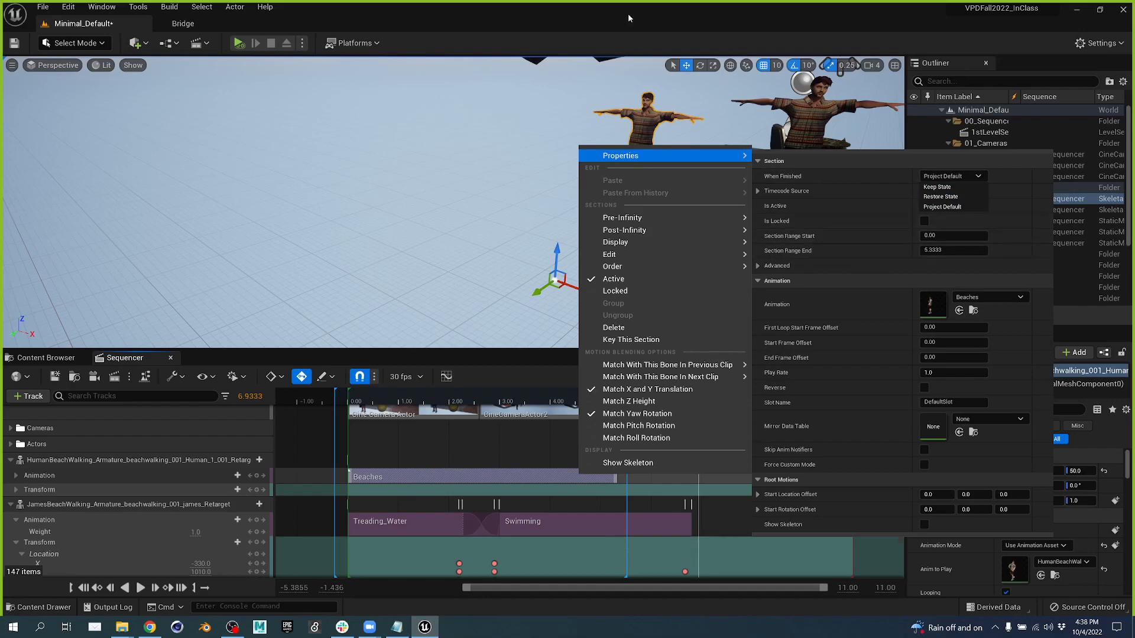
left_click(658, 51)
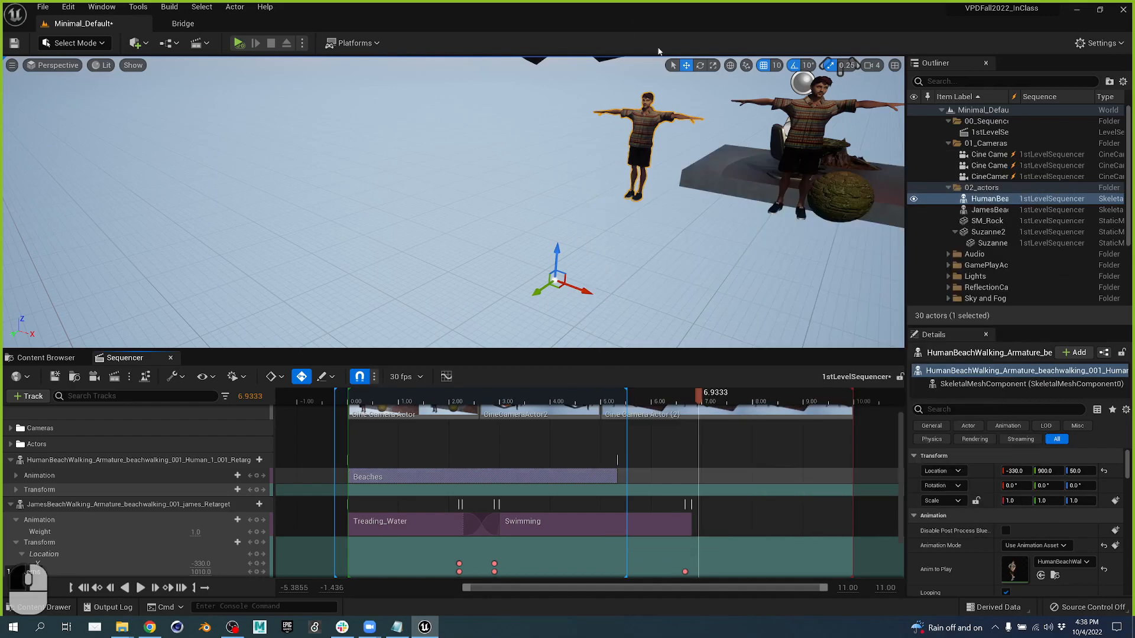
- Add the JamesBeachWalking animation to the HumanBeachWalking character's animation track at 6.9333
left_click(229, 475)
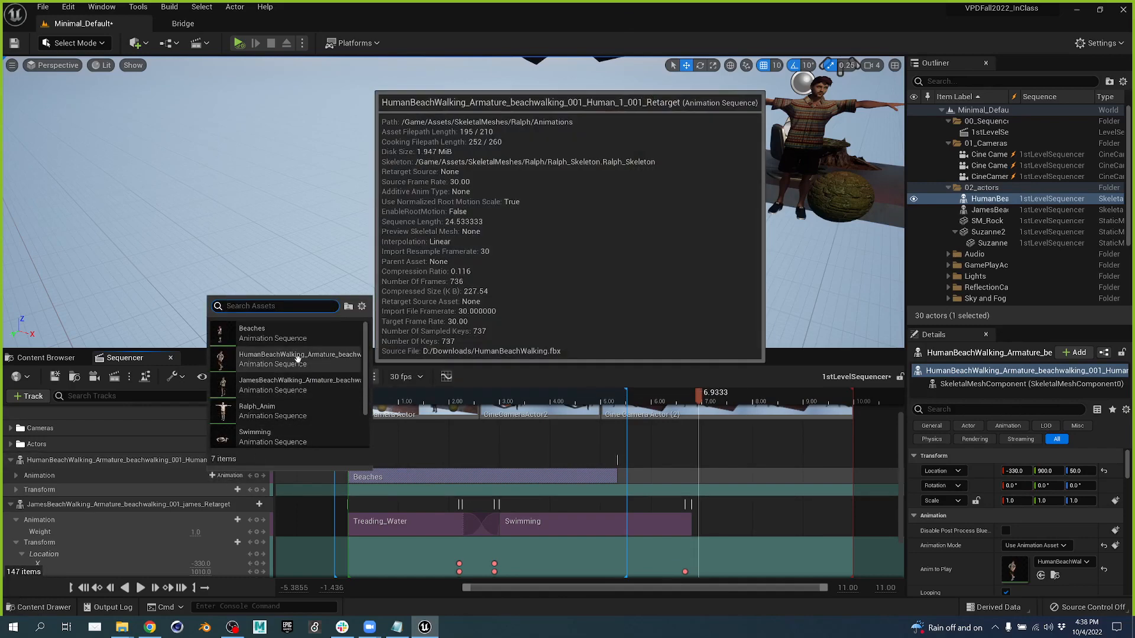
scroll(317, 361, "down", 1)
scroll(317, 361, "down", 1)
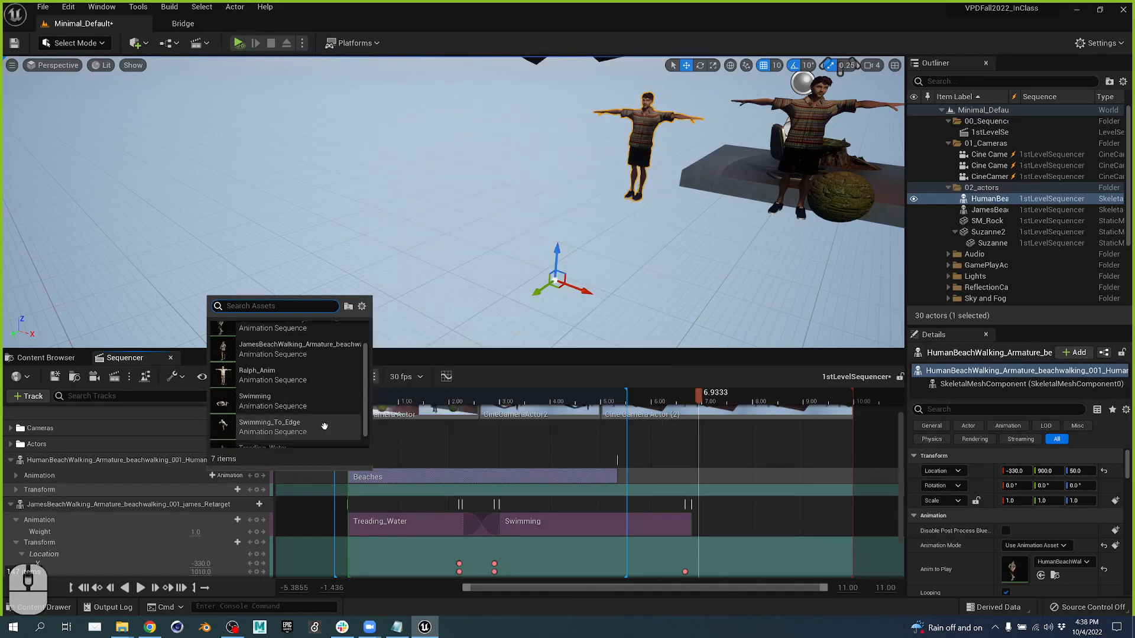
scroll(322, 406, "up", 1)
scroll(322, 401, "up", 1)
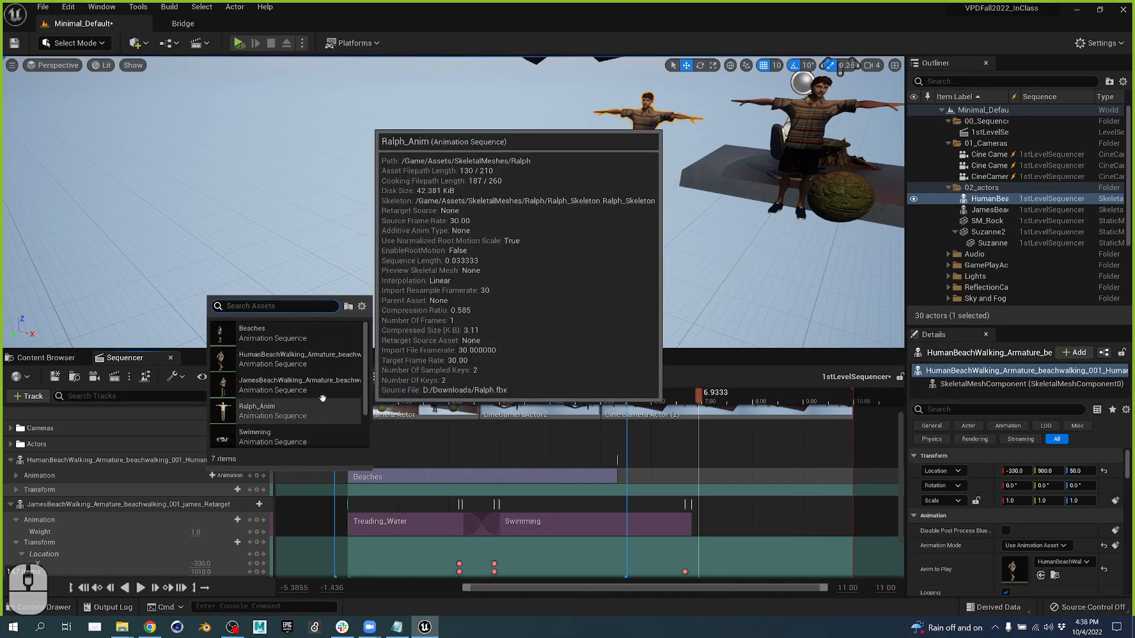
left_click(322, 385)
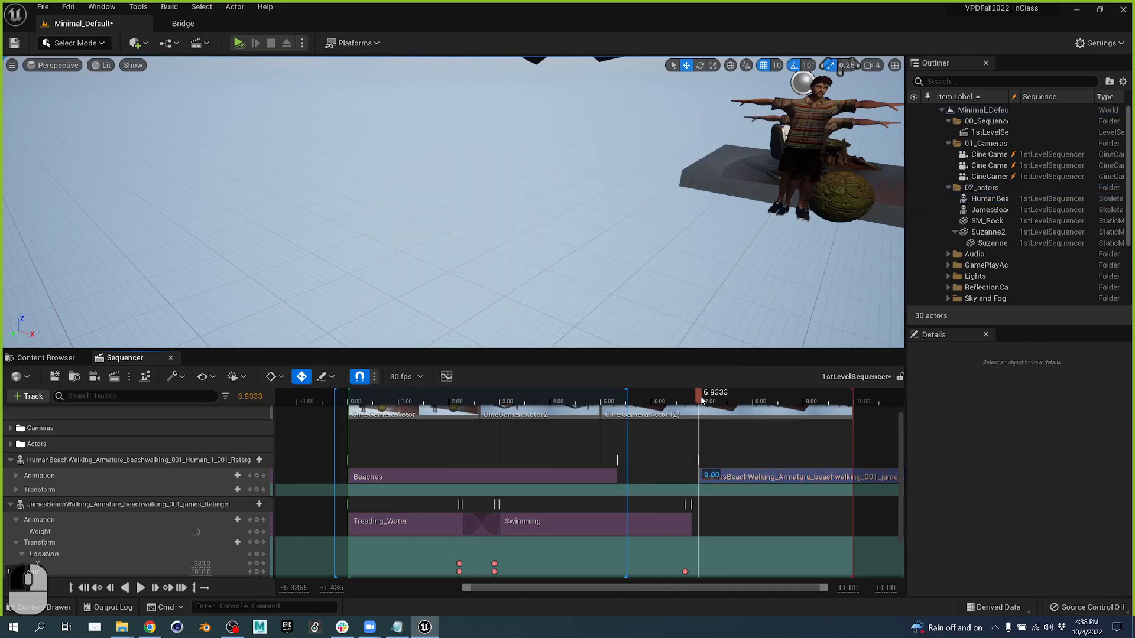
- Move the HumanBeachWalking character's JamesBeachWalking section to start at about 4.60, overlapping the end of the Beaches section, and check the blend
left_click_drag(701, 400, 779, 401)
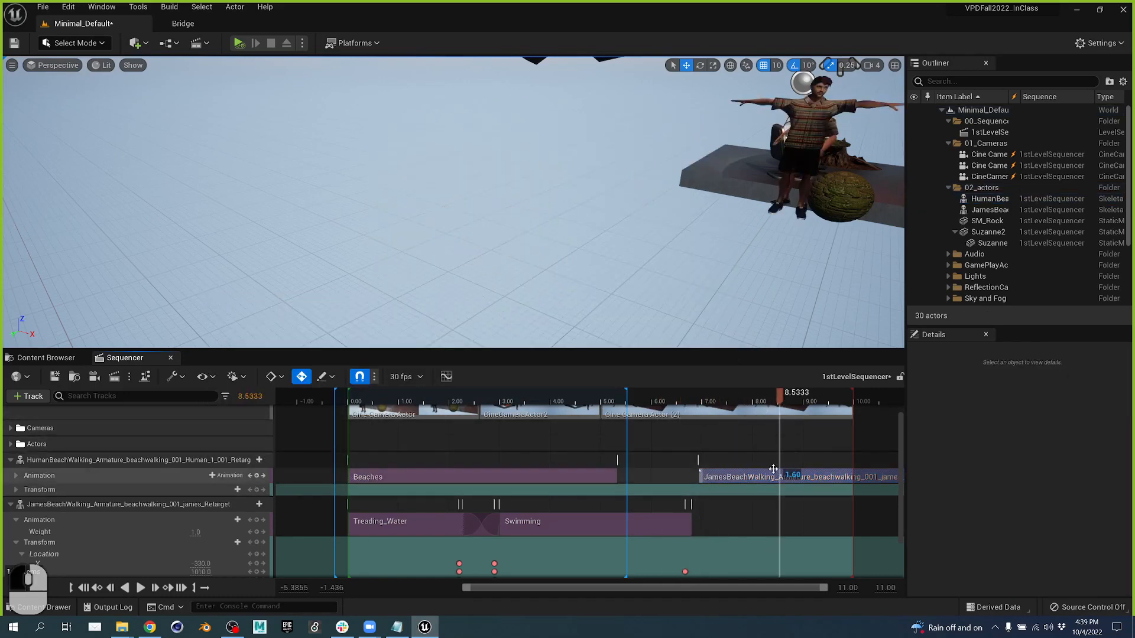
left_click_drag(773, 468, 702, 468)
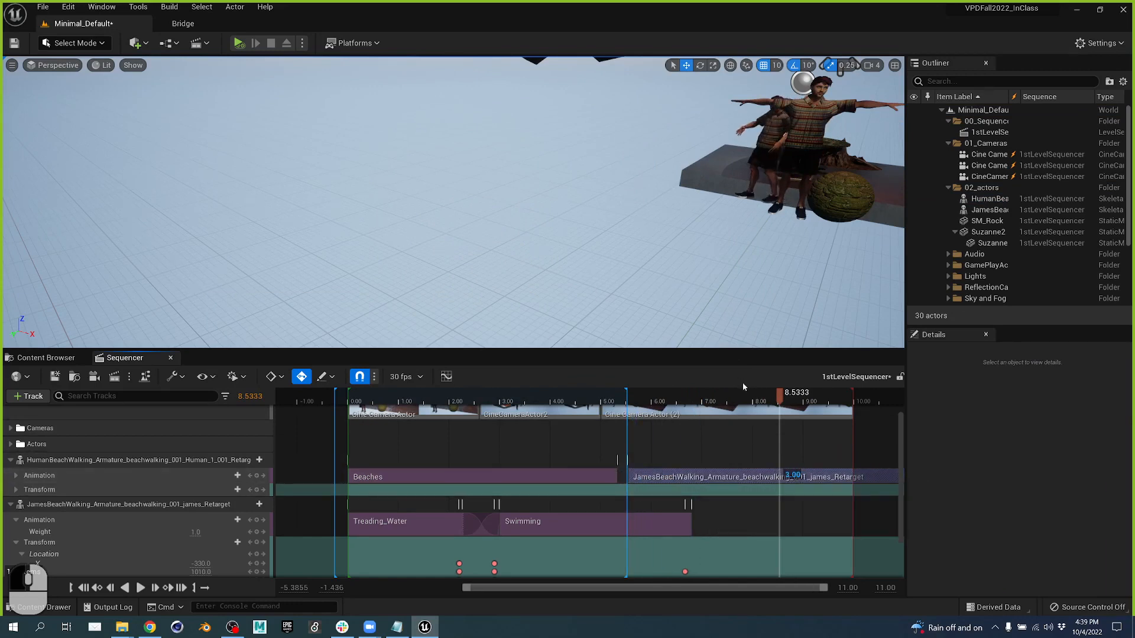
left_click_drag(688, 401, 785, 426)
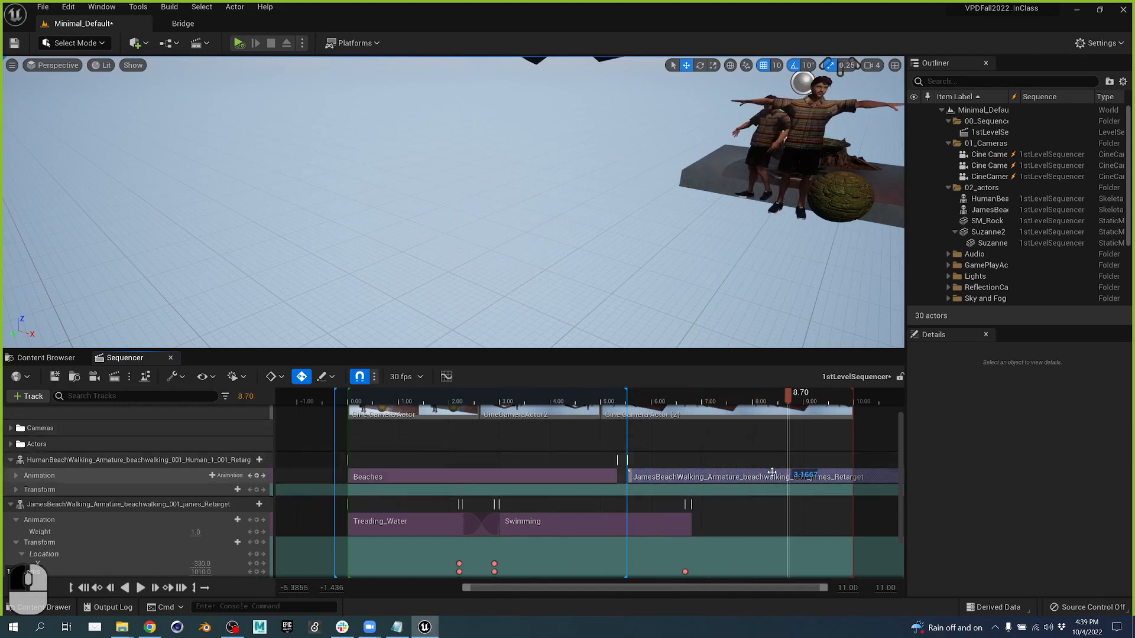
left_click_drag(769, 476, 712, 476)
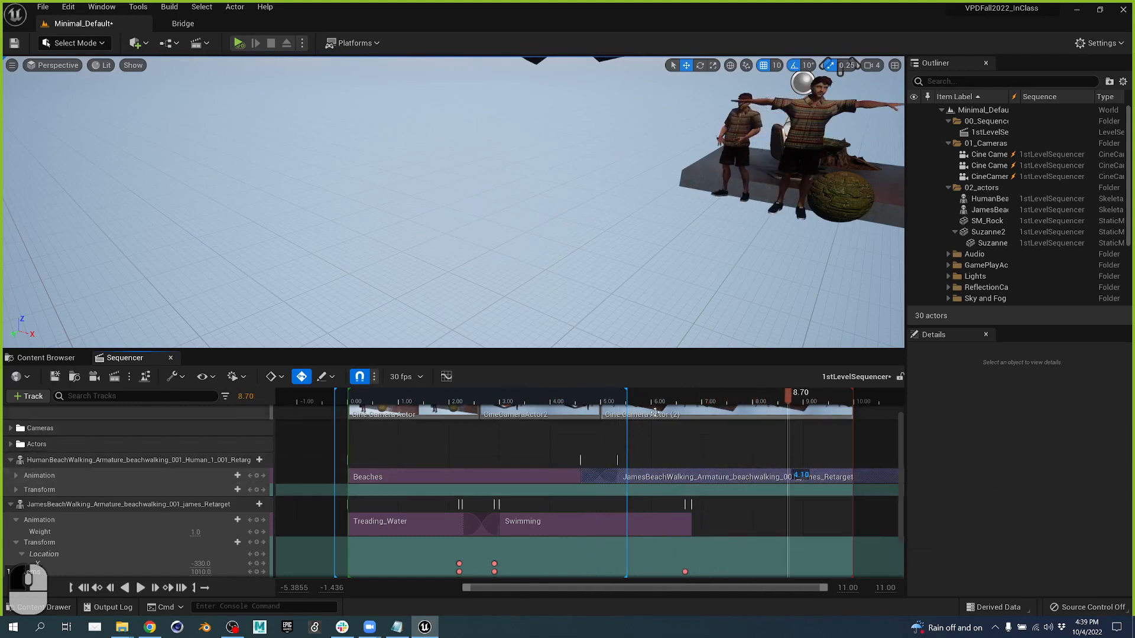
left_click_drag(608, 397, 559, 409)
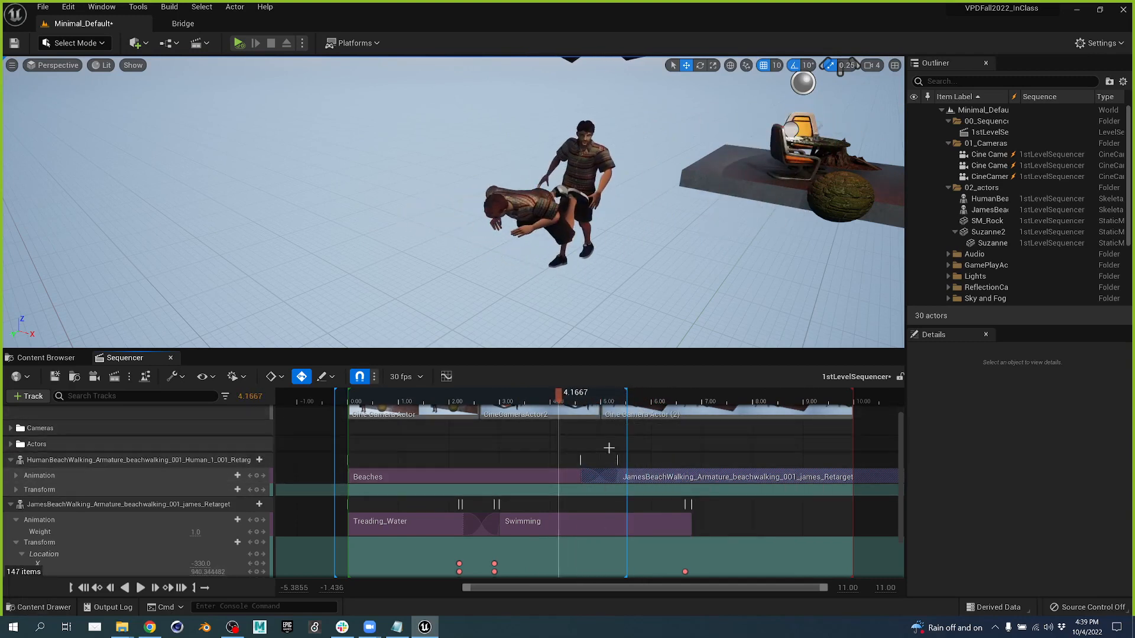
- At 4.90, match the JamesBeachWalking section with the RightFoot bone in the previous clip
right_click(598, 476)
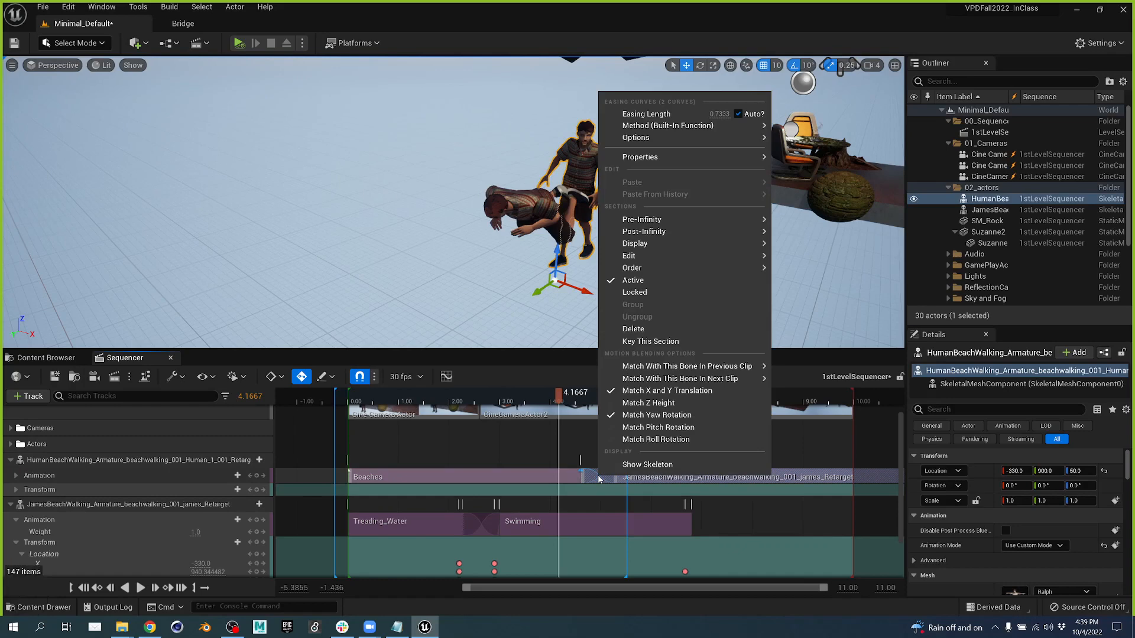
mouse_move(700, 364)
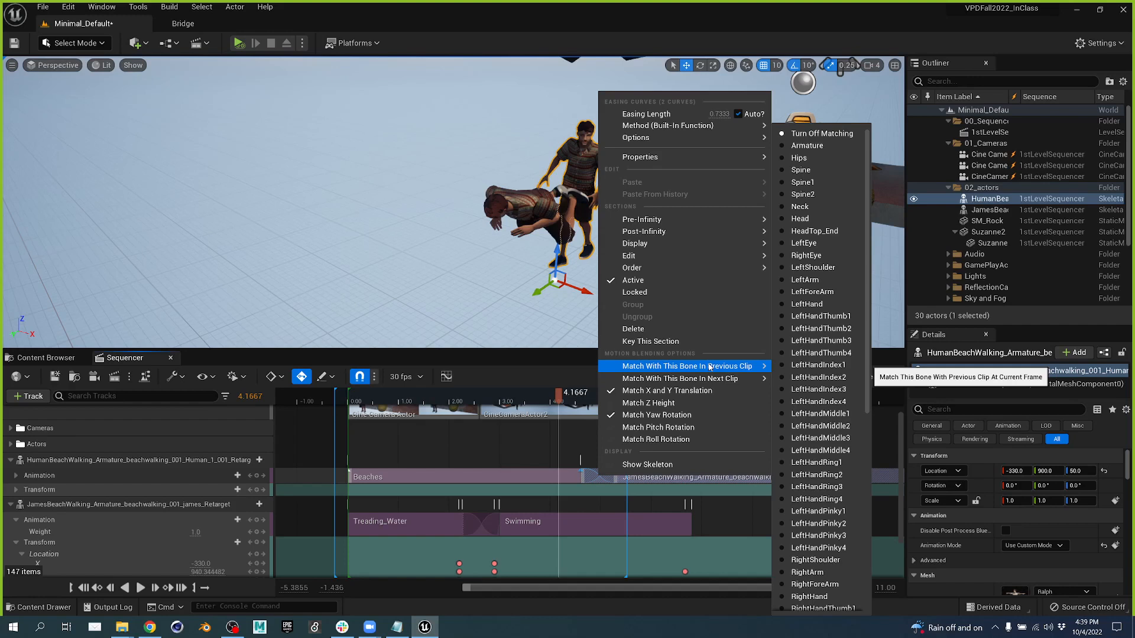
left_click_drag(556, 400, 595, 403)
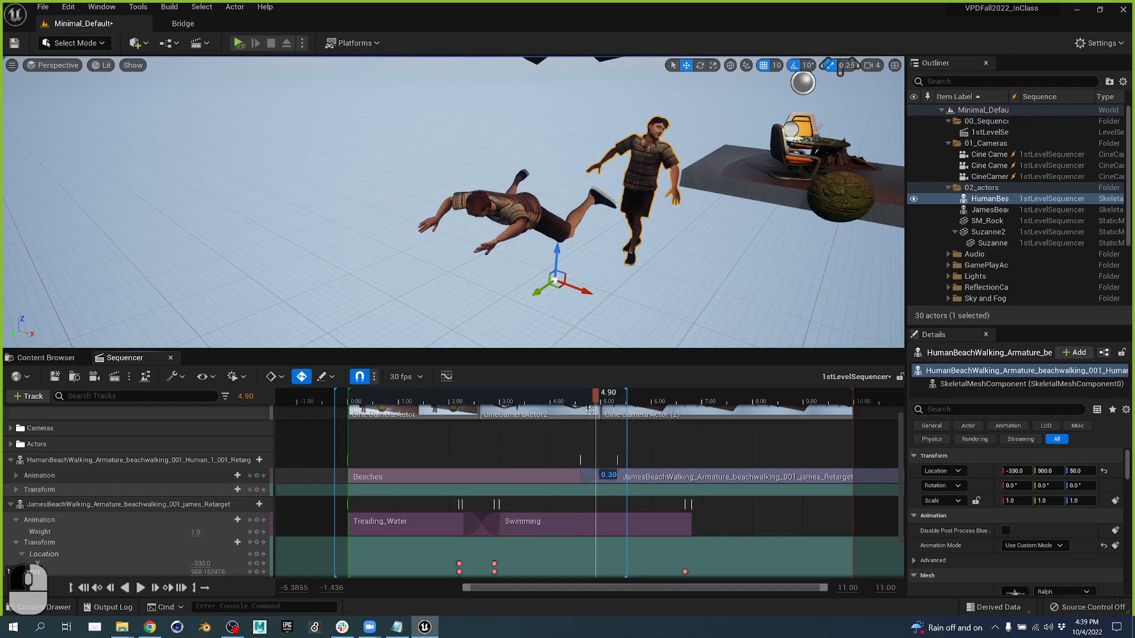
right_click(591, 476)
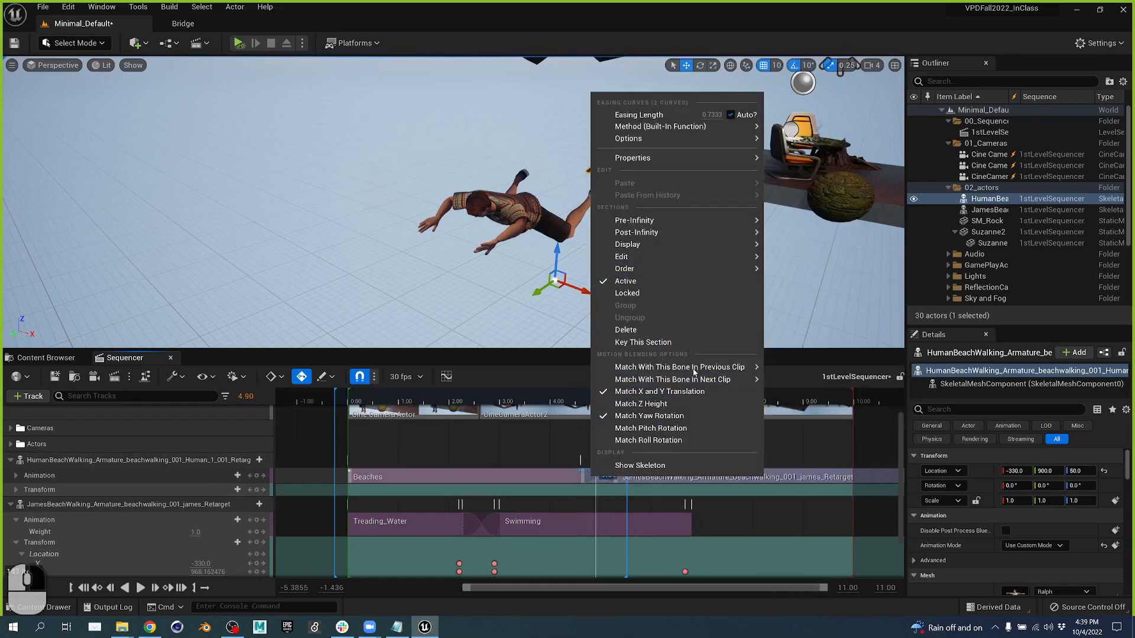
scroll(848, 326, "down", 3)
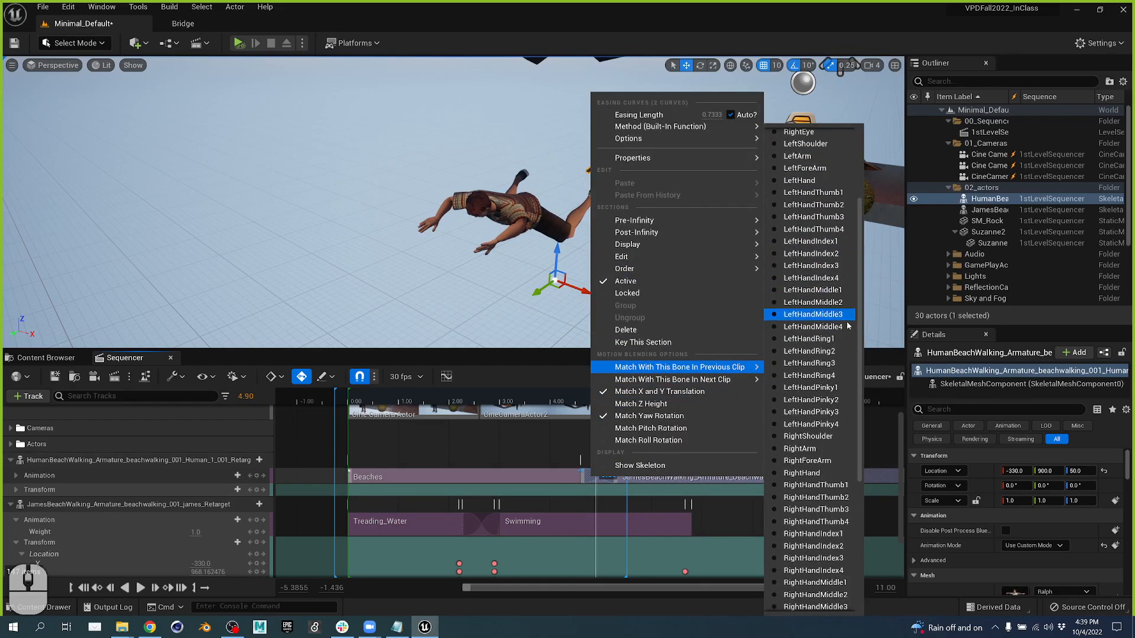
scroll(845, 366, "down", 3)
scroll(842, 407, "down", 3)
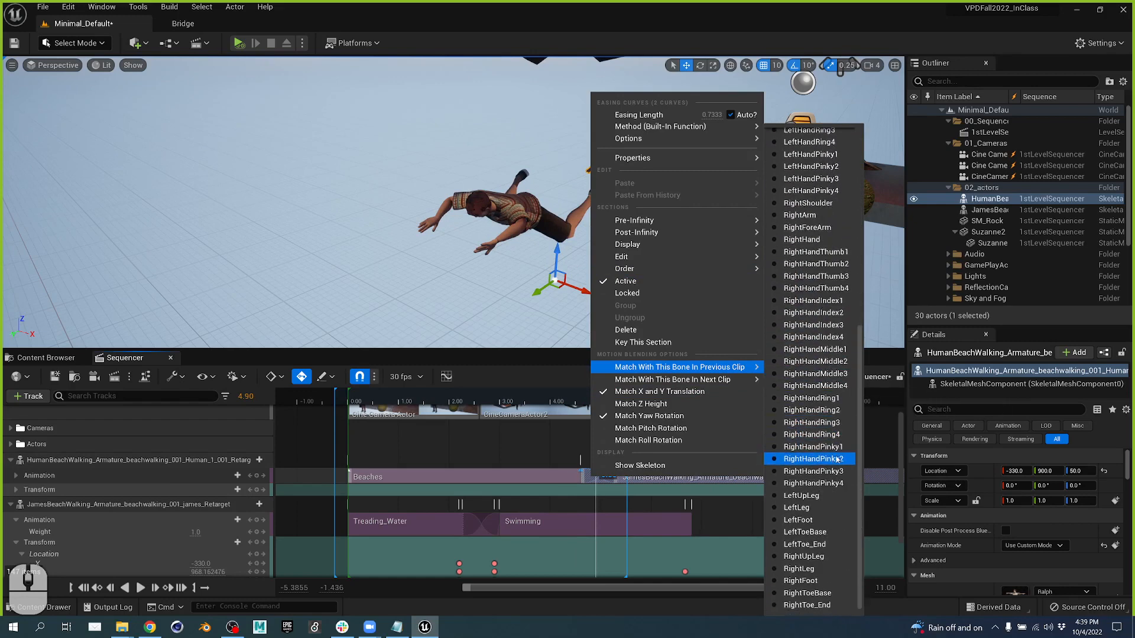
left_click(820, 581)
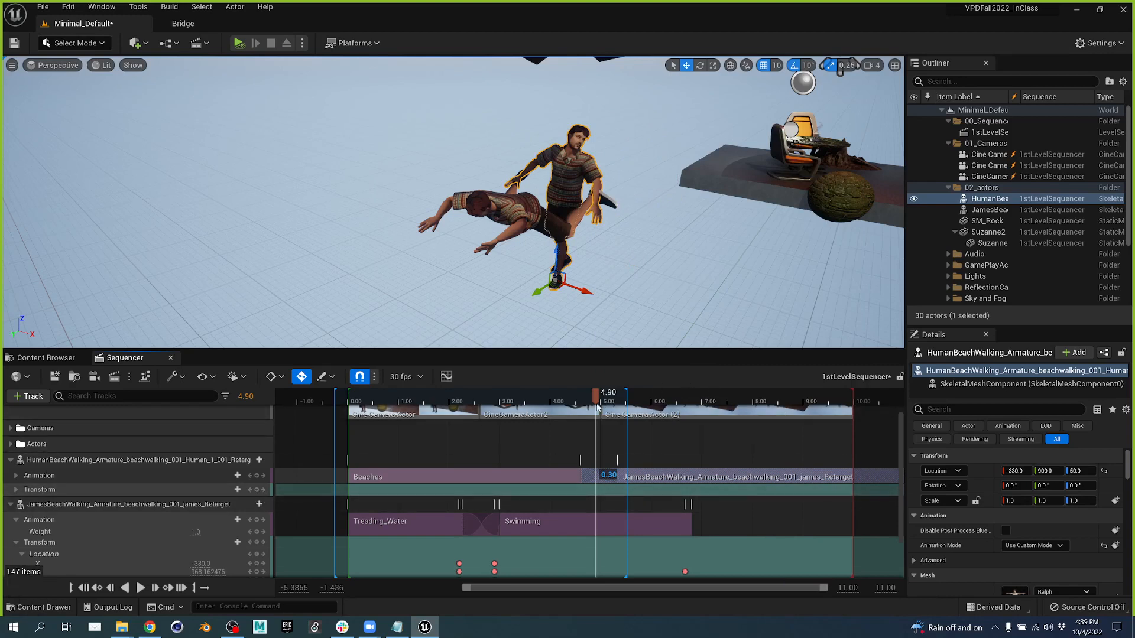
- Review the blend between the two sections, and at 5.00 match the JamesBeachWalking section with the LeftFoot bone in the previous clip
left_click_drag(595, 403, 780, 395)
left_click_drag(602, 406, 483, 406)
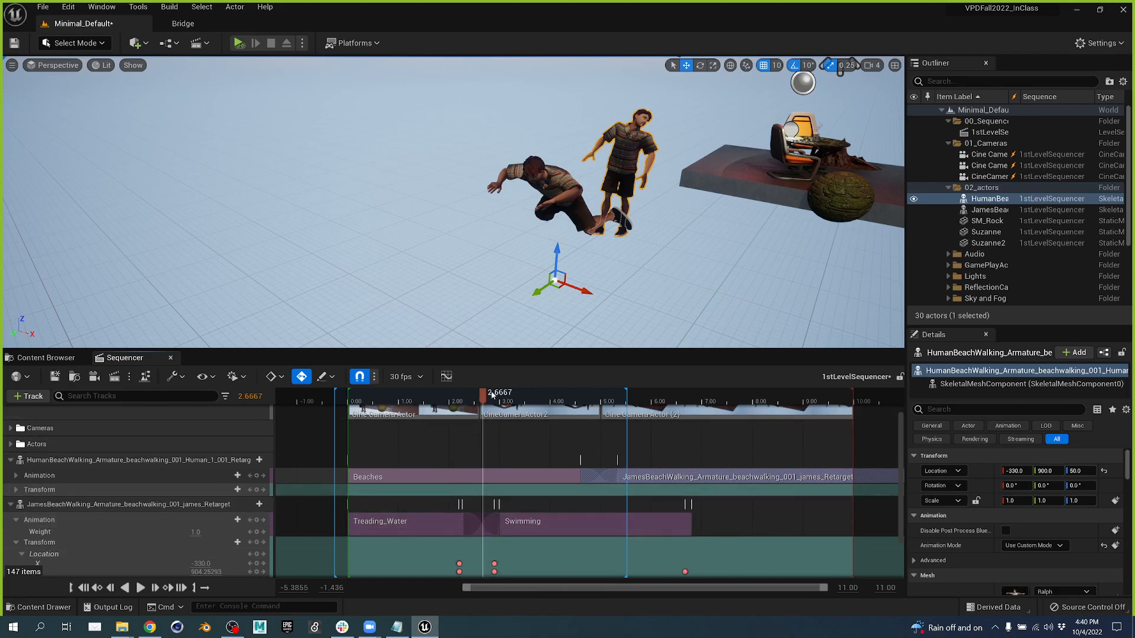
left_click_drag(489, 398, 603, 396)
right_click(578, 394)
left_click(571, 395)
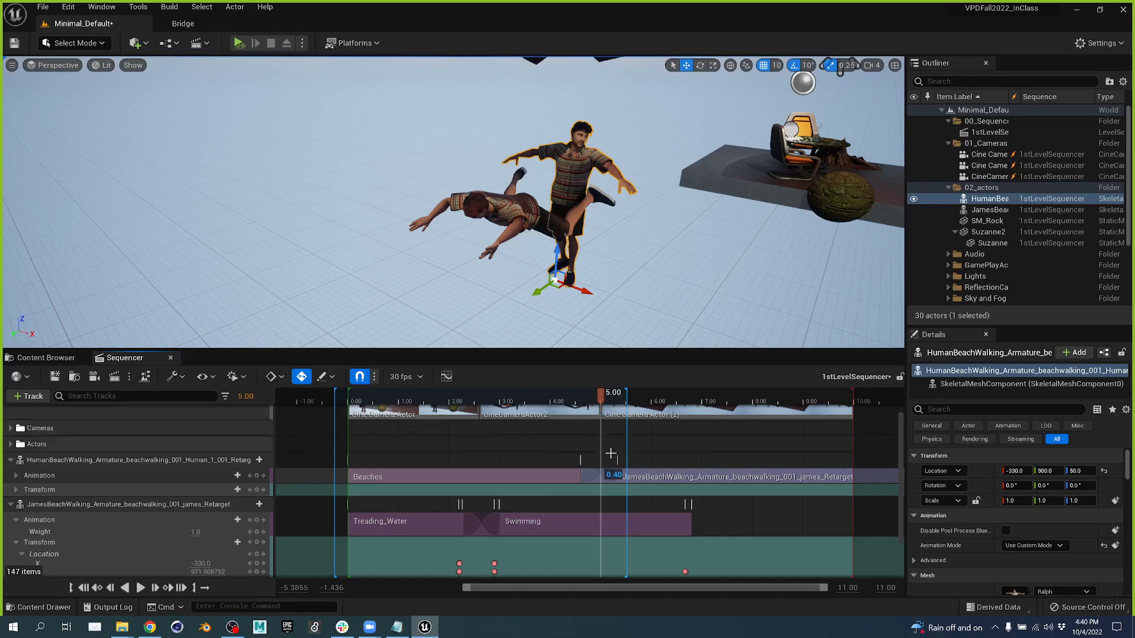
right_click(602, 476)
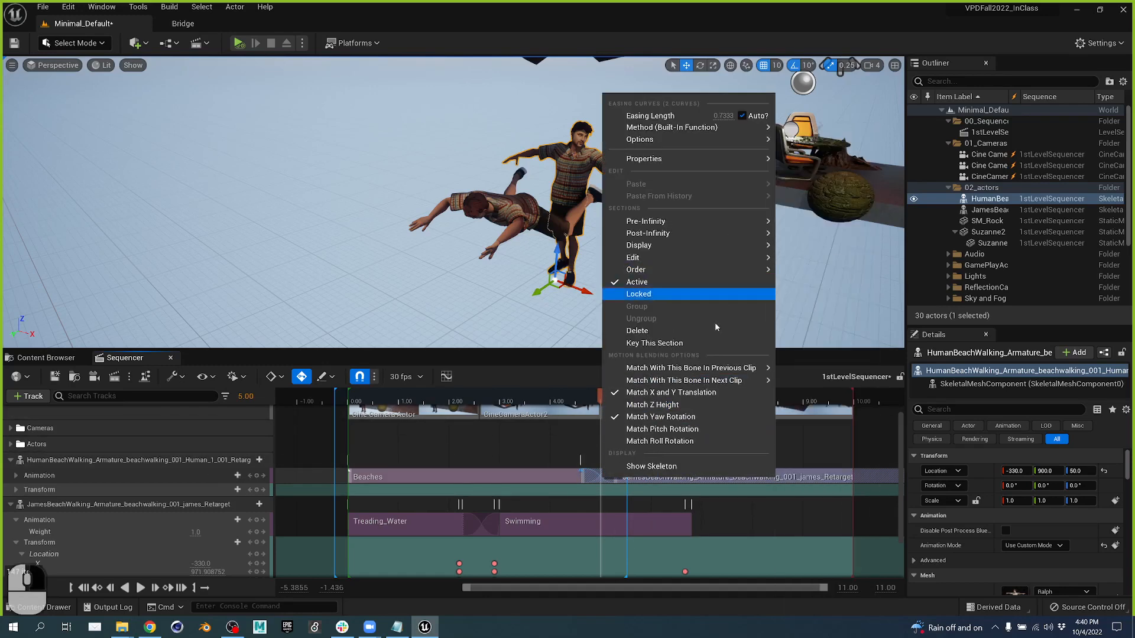
mouse_move(697, 368)
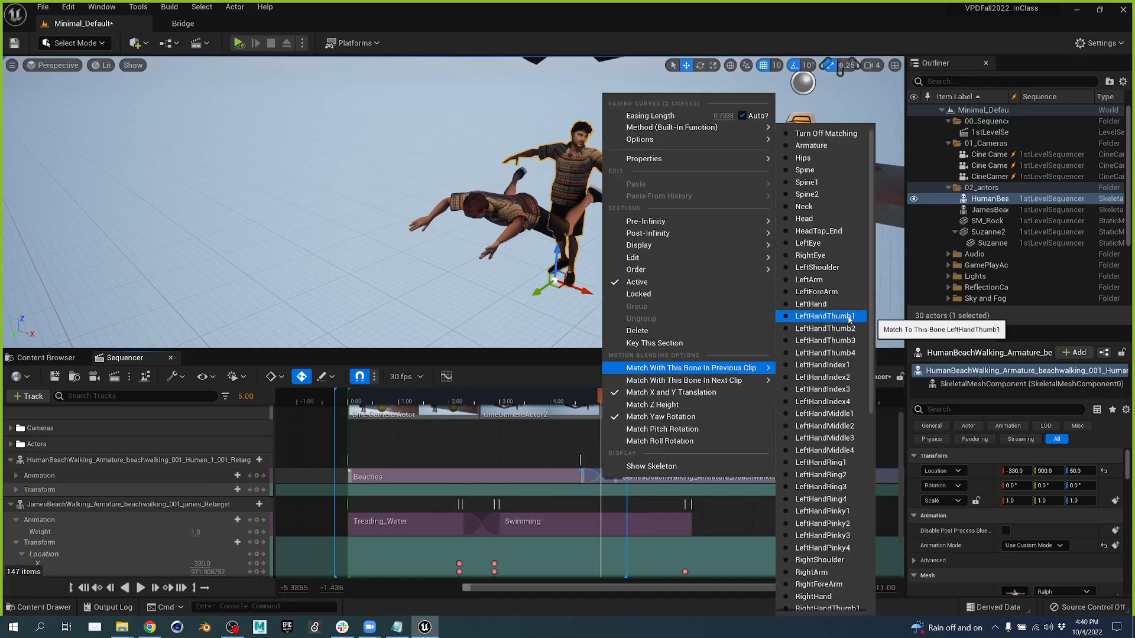
scroll(843, 547, "down", 10)
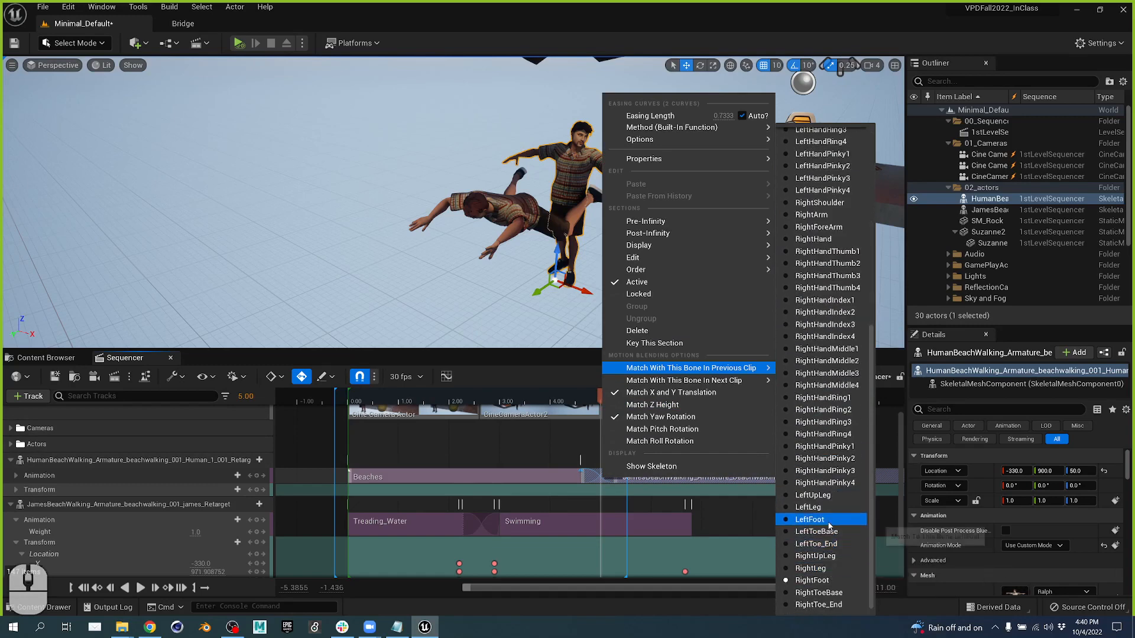
left_click(828, 520)
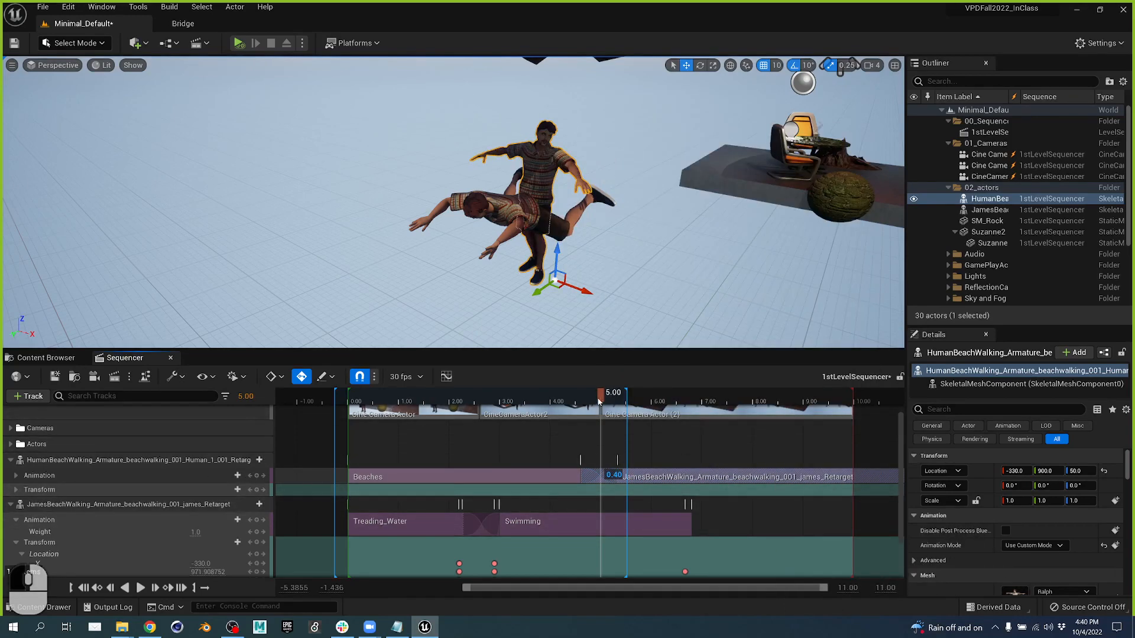
- At 4.7667, examine the bones available for matching the section with the next clip
mouse_move(599, 401)
left_mouse_down()
mouse_move(562, 401)
mouse_move(762, 401)
mouse_move(486, 411)
mouse_move(631, 415)
mouse_move(547, 414)
mouse_move(561, 425)
mouse_move(612, 413)
mouse_move(588, 407)
left_mouse_up()
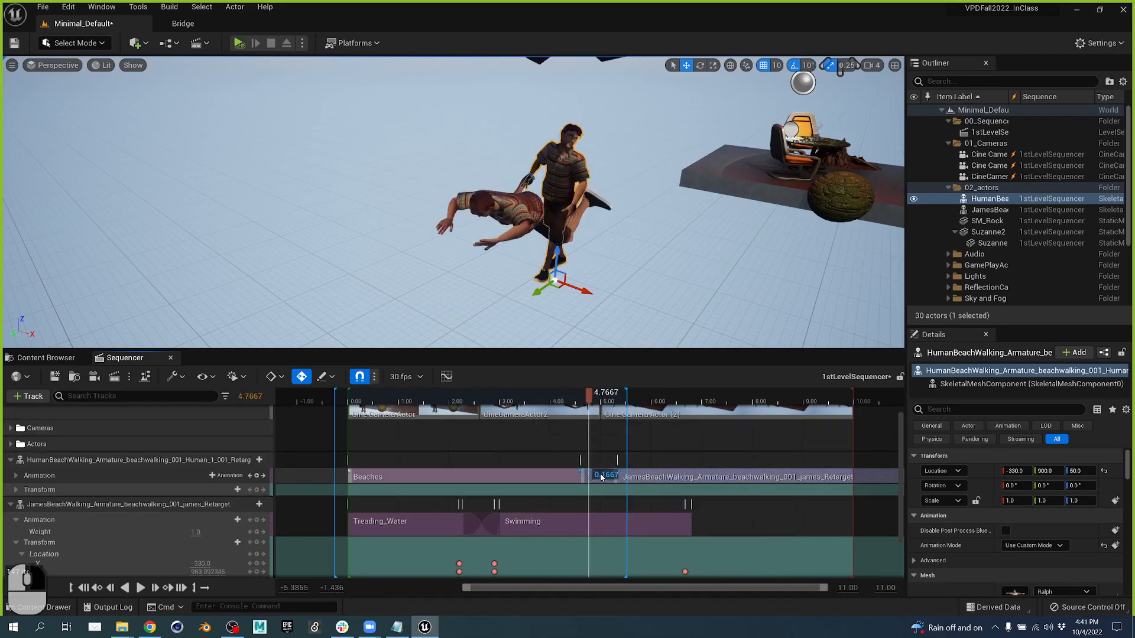
right_click(601, 476)
mouse_move(738, 376)
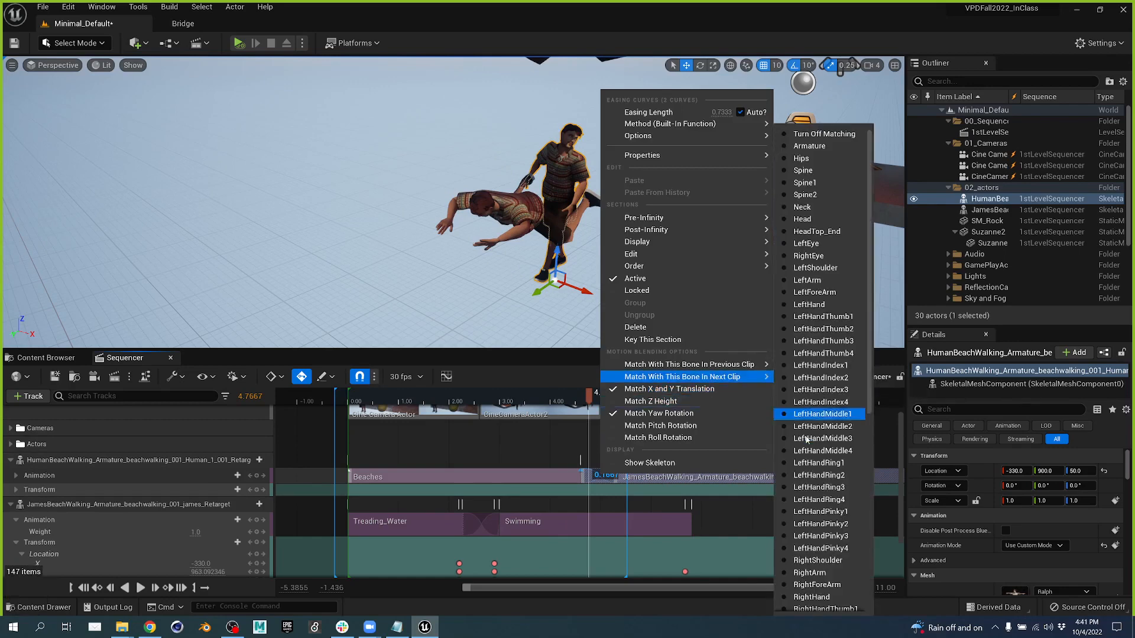
scroll(806, 439, "down", 10)
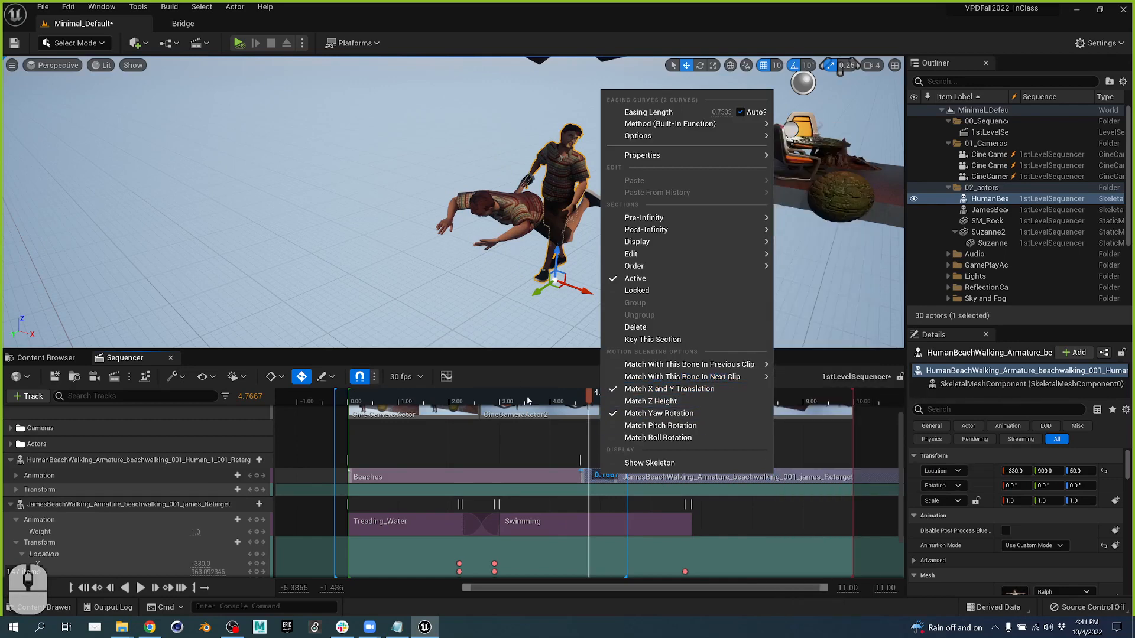
left_click(525, 364)
- At 5.6667, create a new cine camera in the sequence and attach it to the HumanBeachWalking character's Head bone
left_click_drag(595, 393, 635, 443)
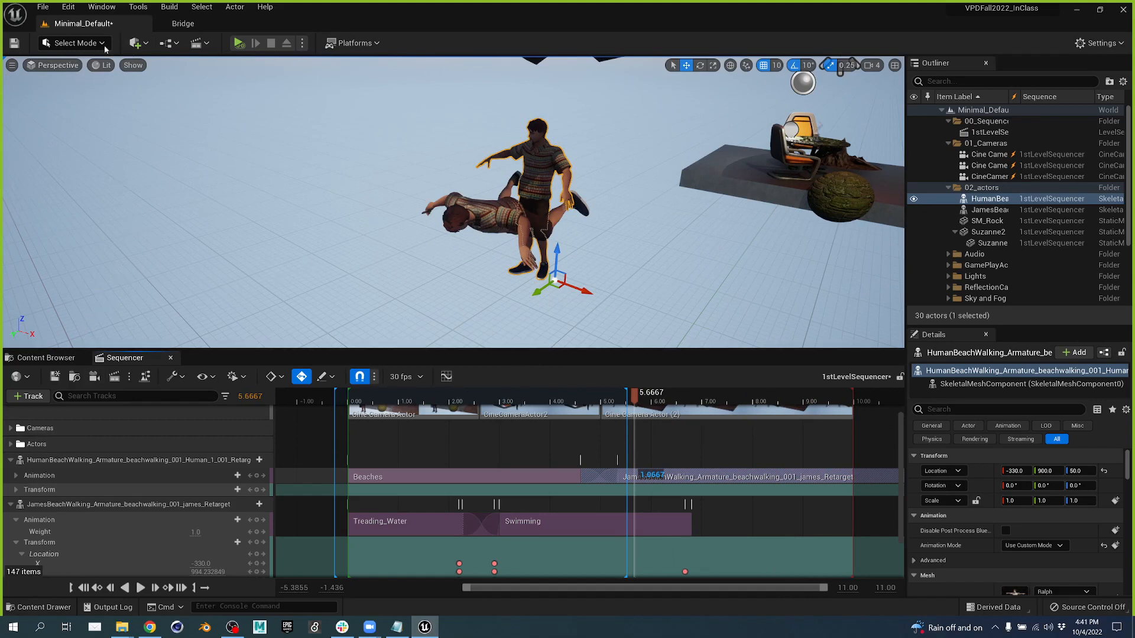
left_click(92, 376)
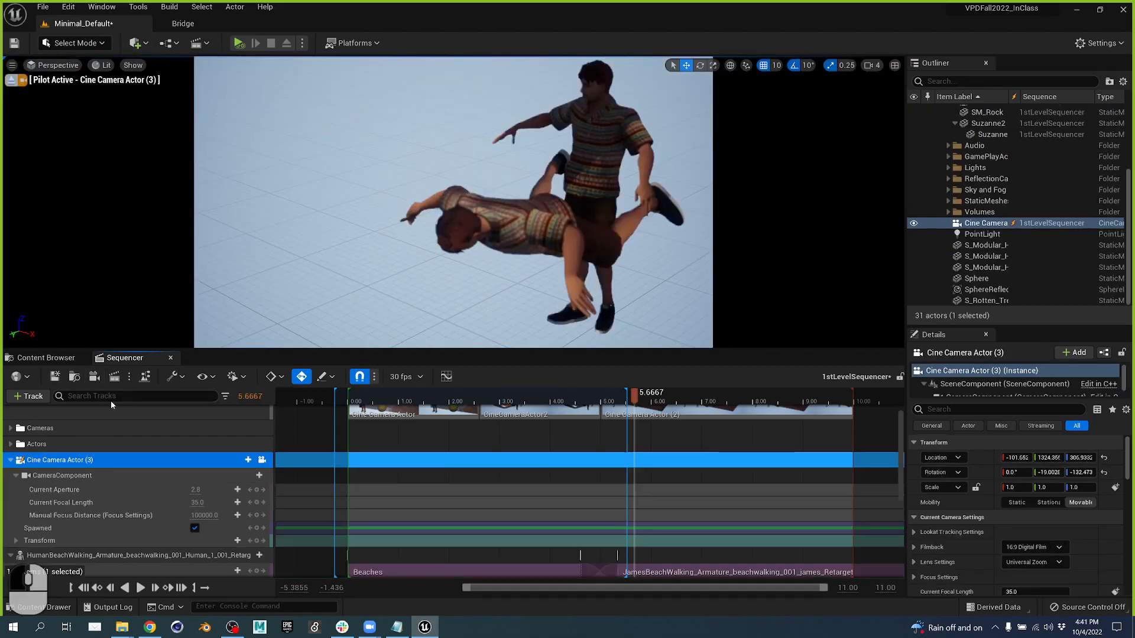
right_click(185, 466)
left_click(182, 462)
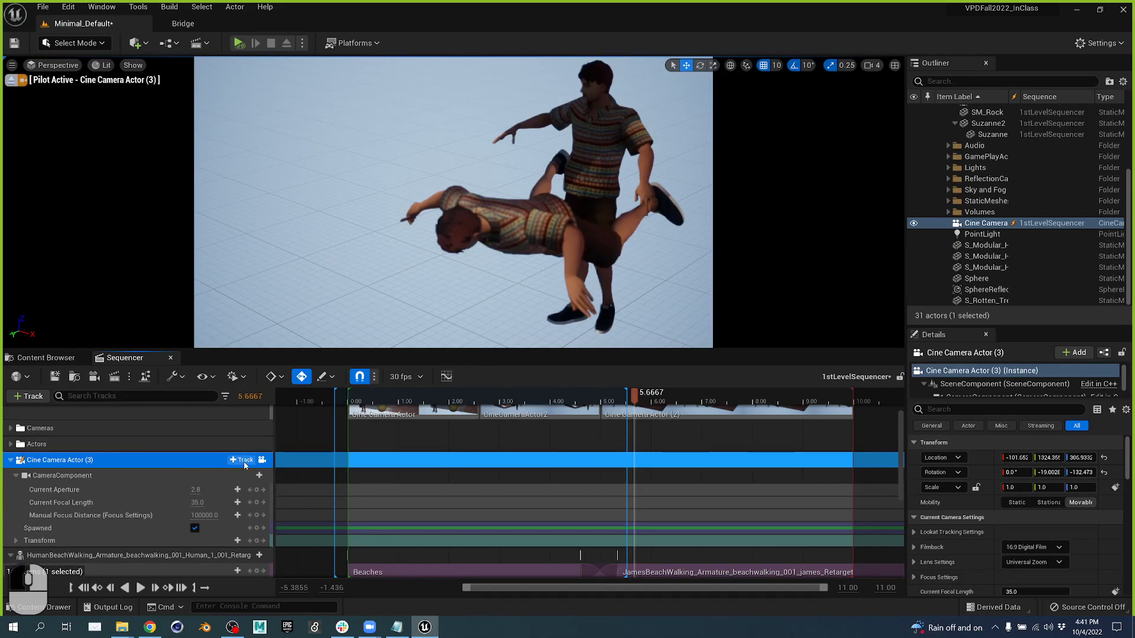
left_click(244, 461)
mouse_move(296, 263)
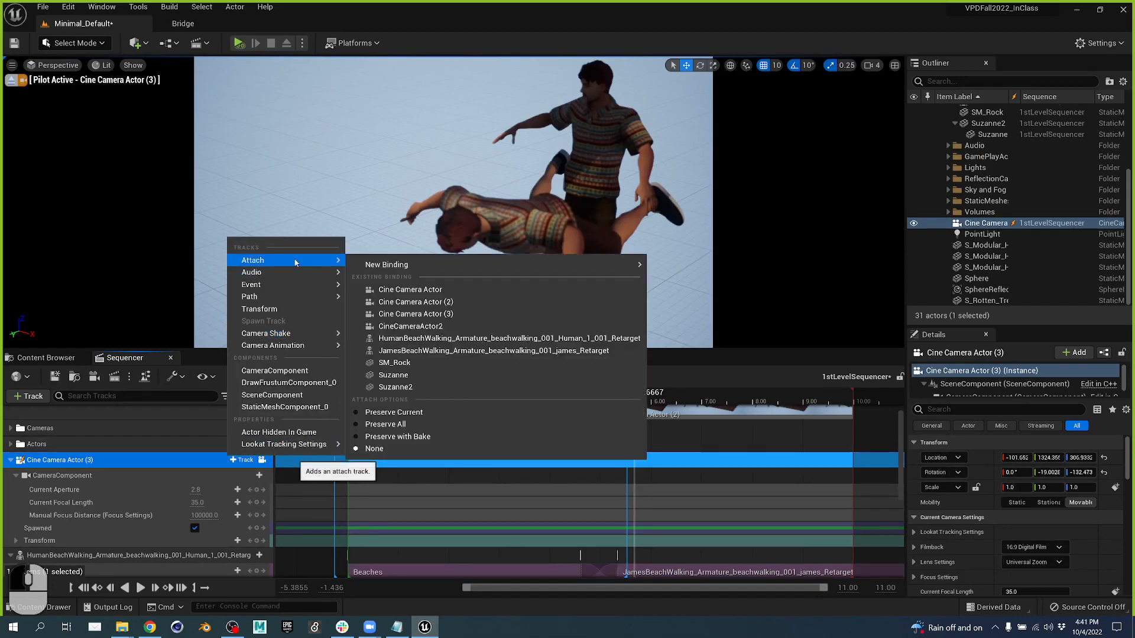
left_click(440, 339)
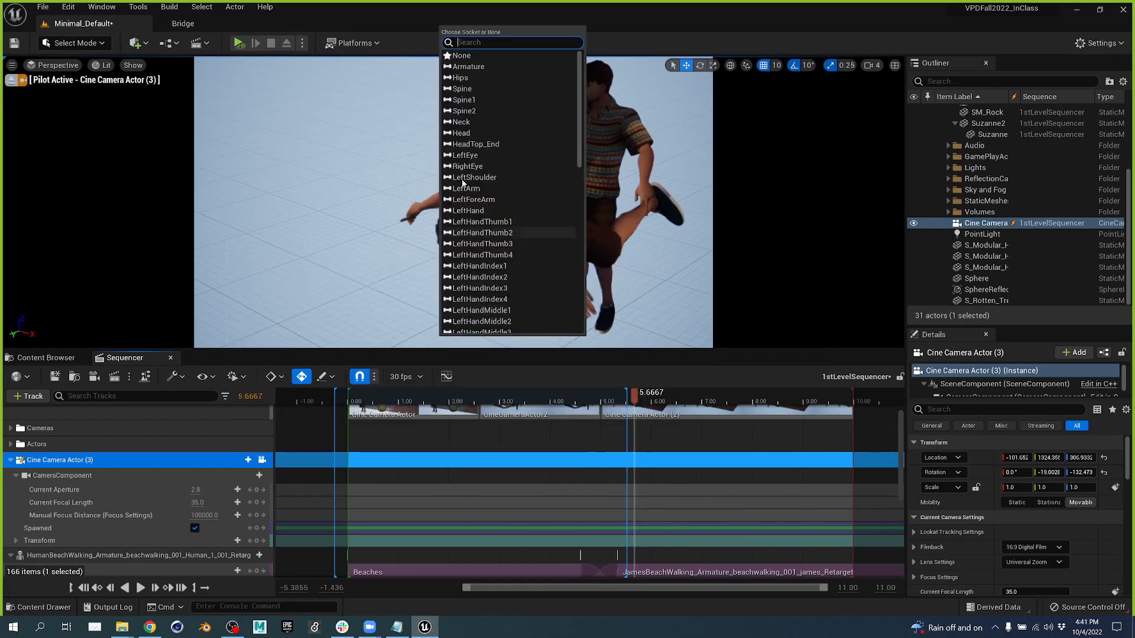
left_click(462, 133)
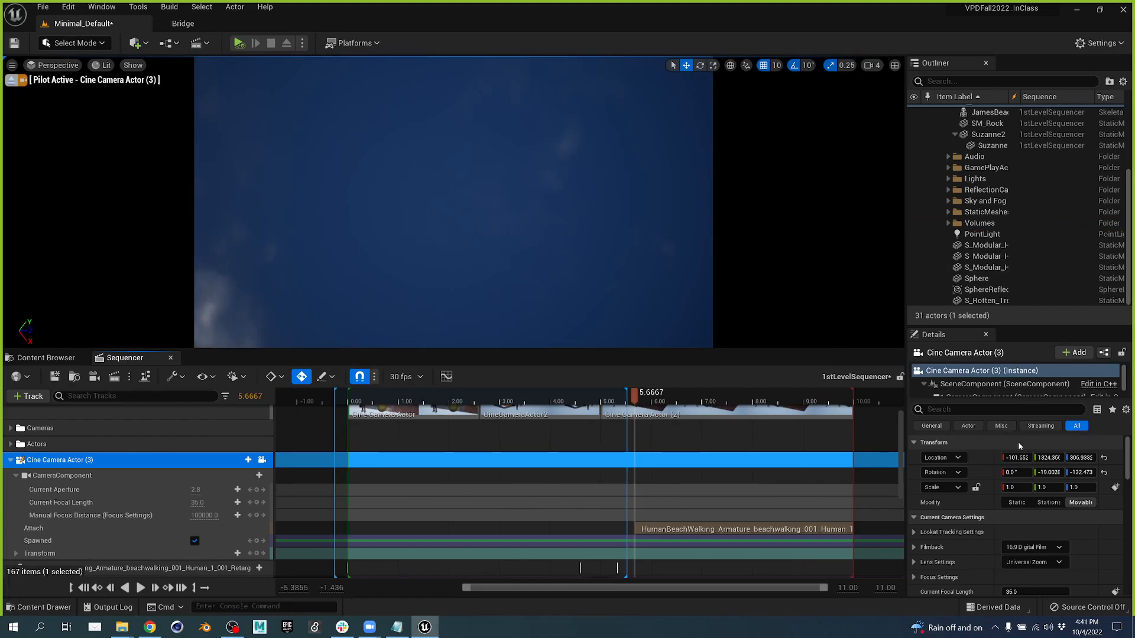
- Reset the attached camera's rotation and location to their defaults and check its view up to 8.1333
left_click(1111, 466)
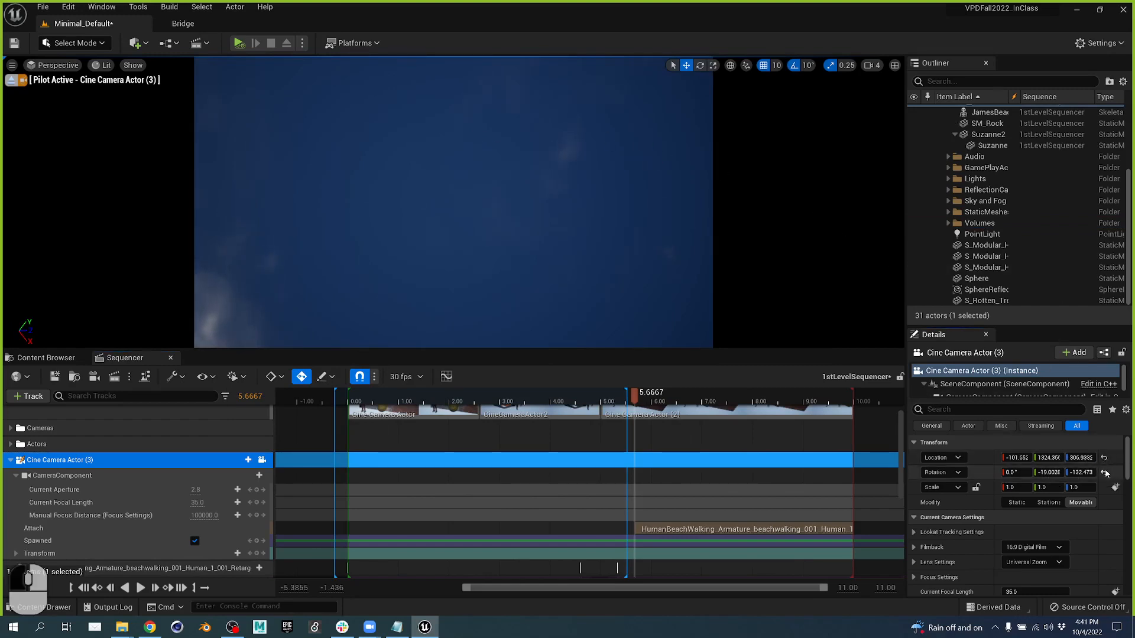
left_click(1104, 473)
left_click(1103, 457)
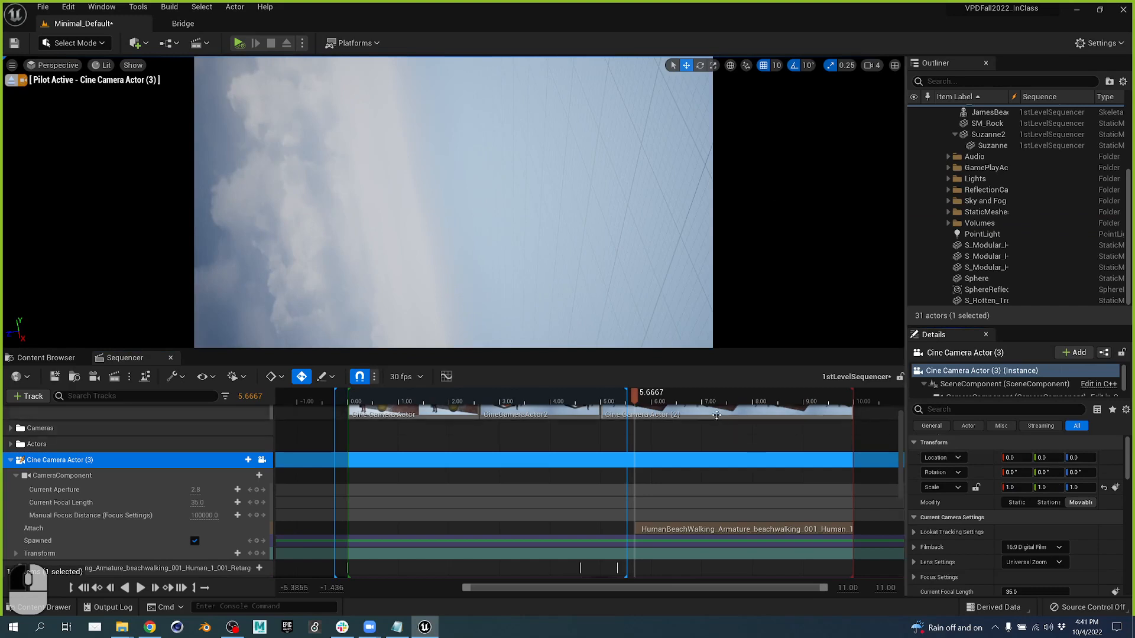
left_click_drag(634, 399, 759, 435)
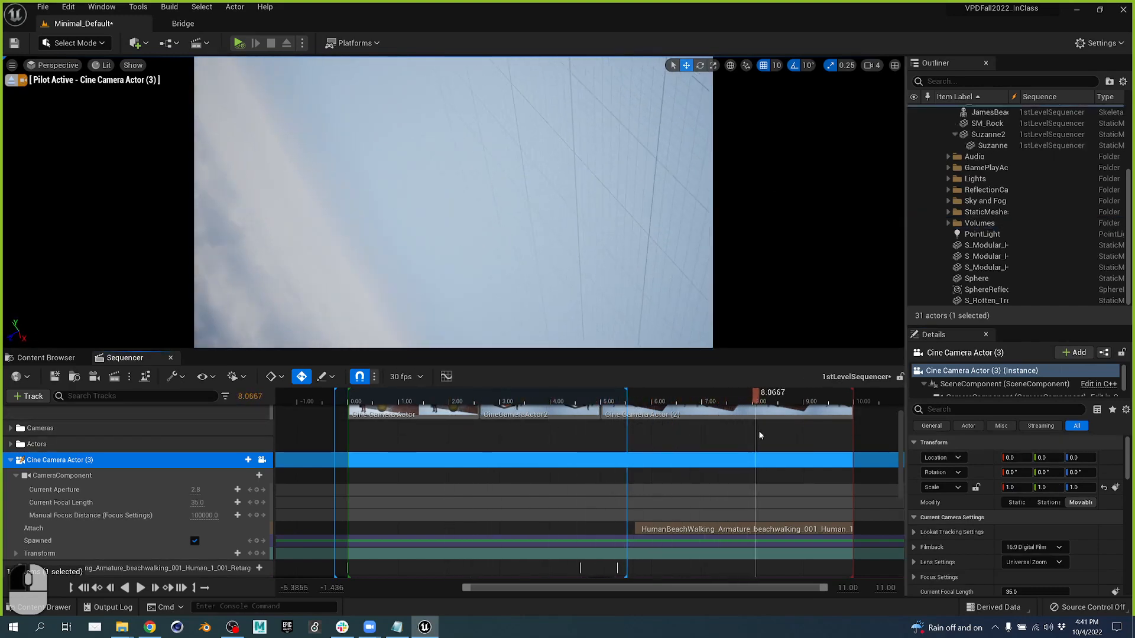
- Release the view from Cine Camera Actor (3) and set the camera's scale to 0.01 on all three axes
left_click(262, 460)
key("f")
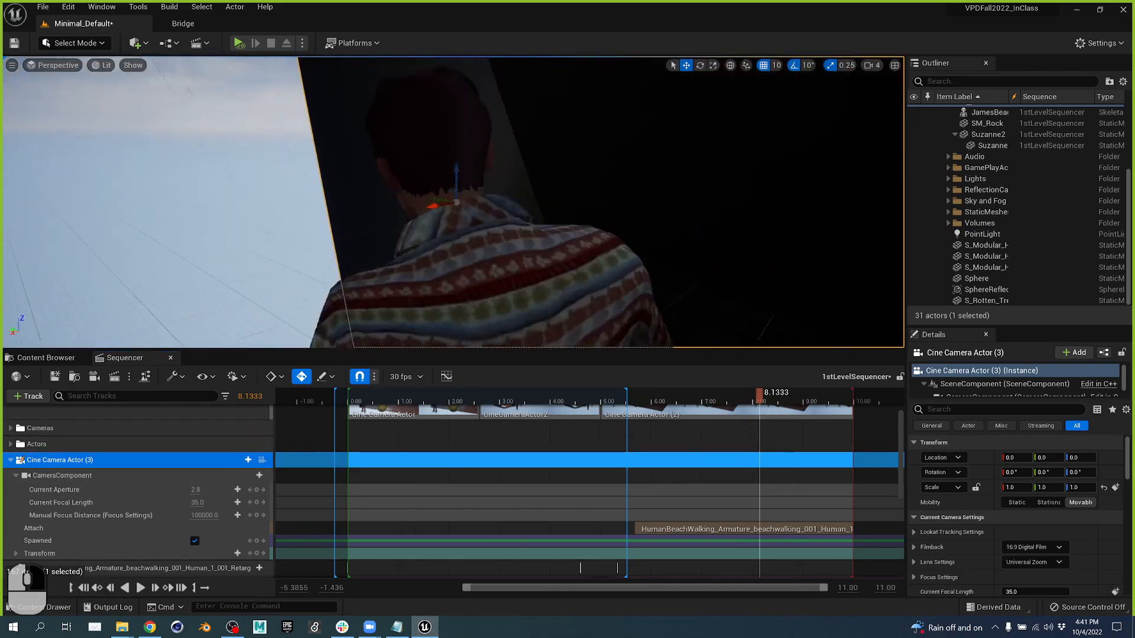
key("a")
right_click_drag(454, 202, 654, 307)
key("s")
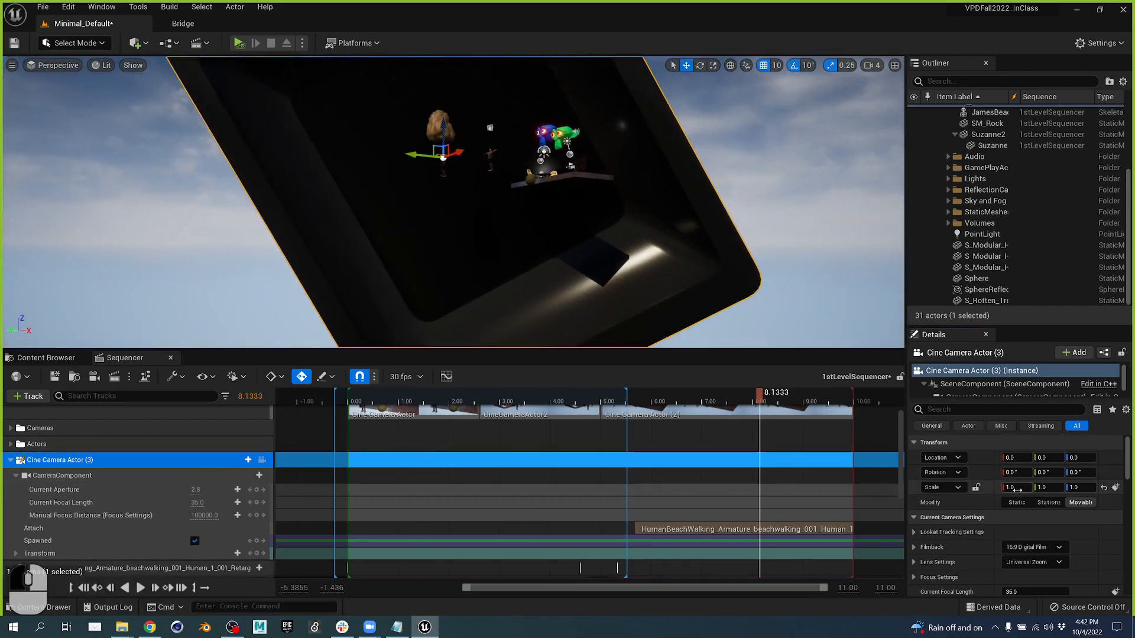
type("0")
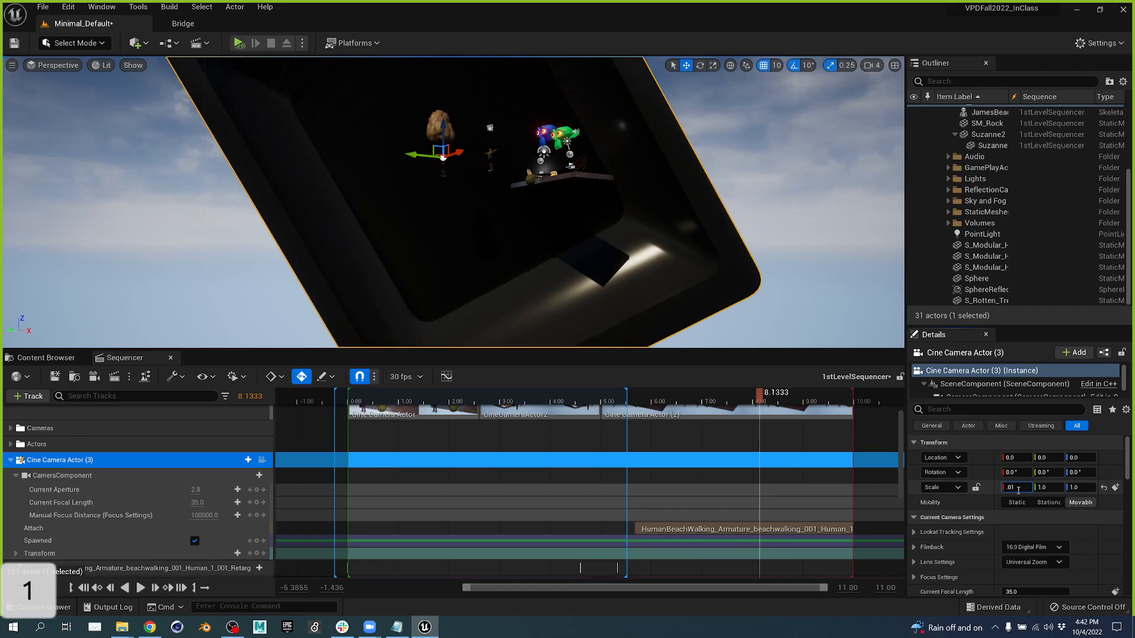
type(".01")
key("Tab")
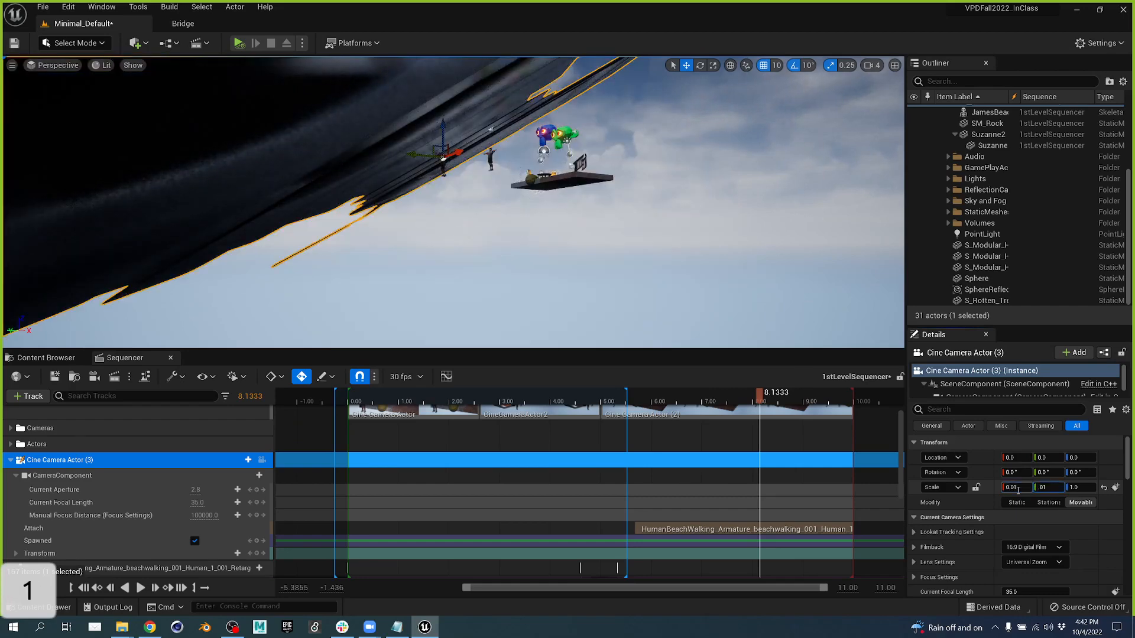
type(".01")
key("Tab")
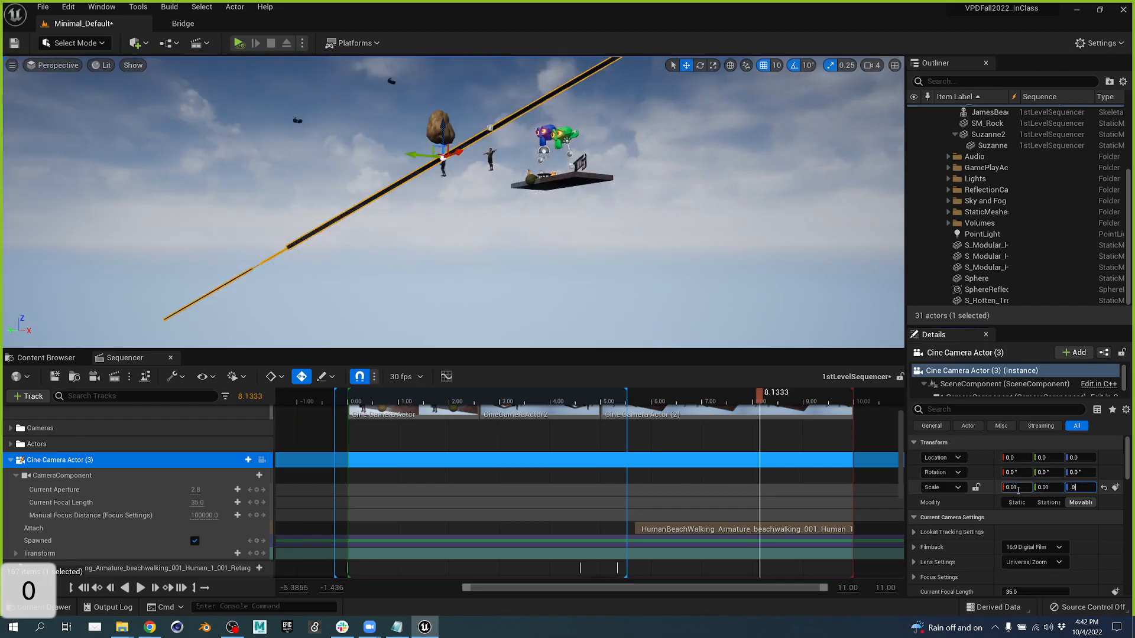
key("Tab")
- Rotate the attached camera at the character's head to turn its direction around, and switch the transform gizmo to local space
right_click_drag(535, 287, 570, 174)
key("w")
key("e")
key("w")
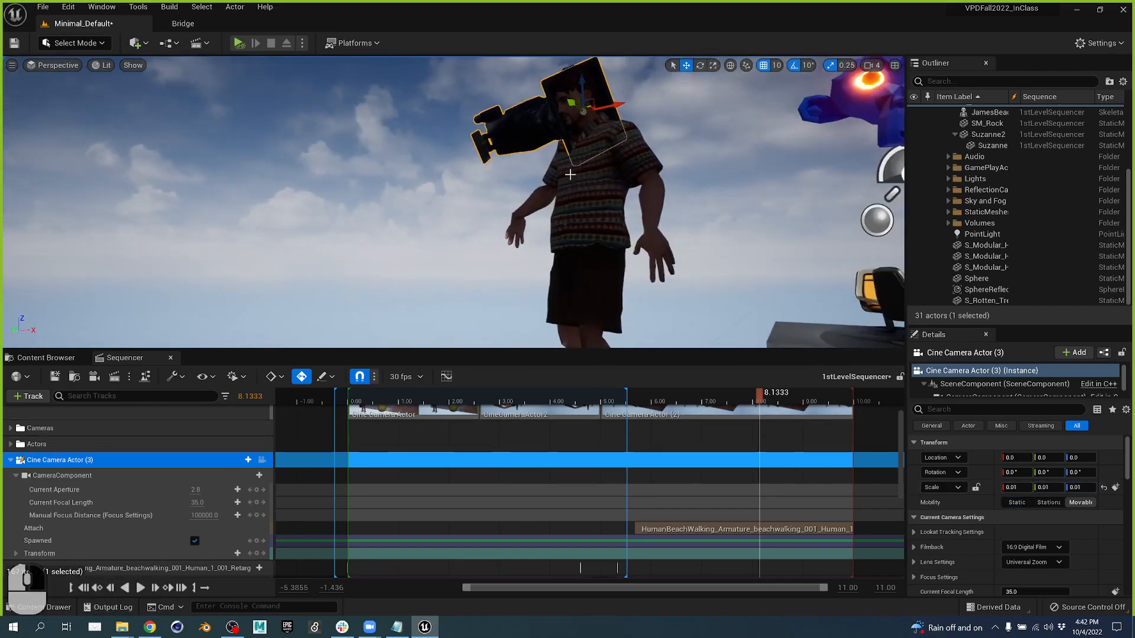
left_click(697, 66)
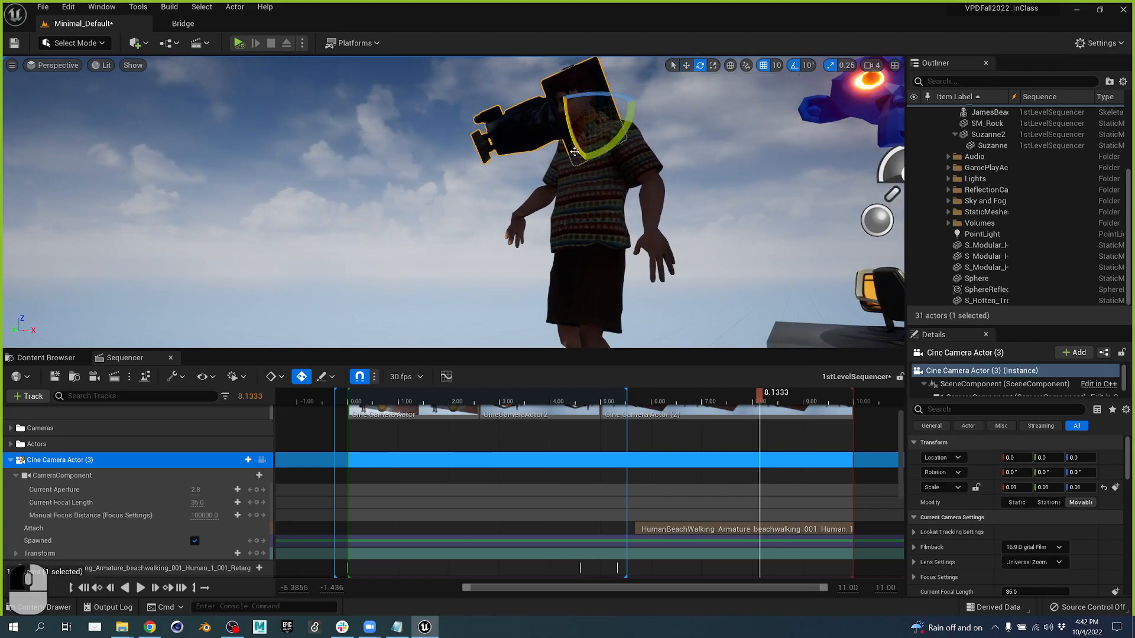
left_click_drag(583, 145, 675, 98)
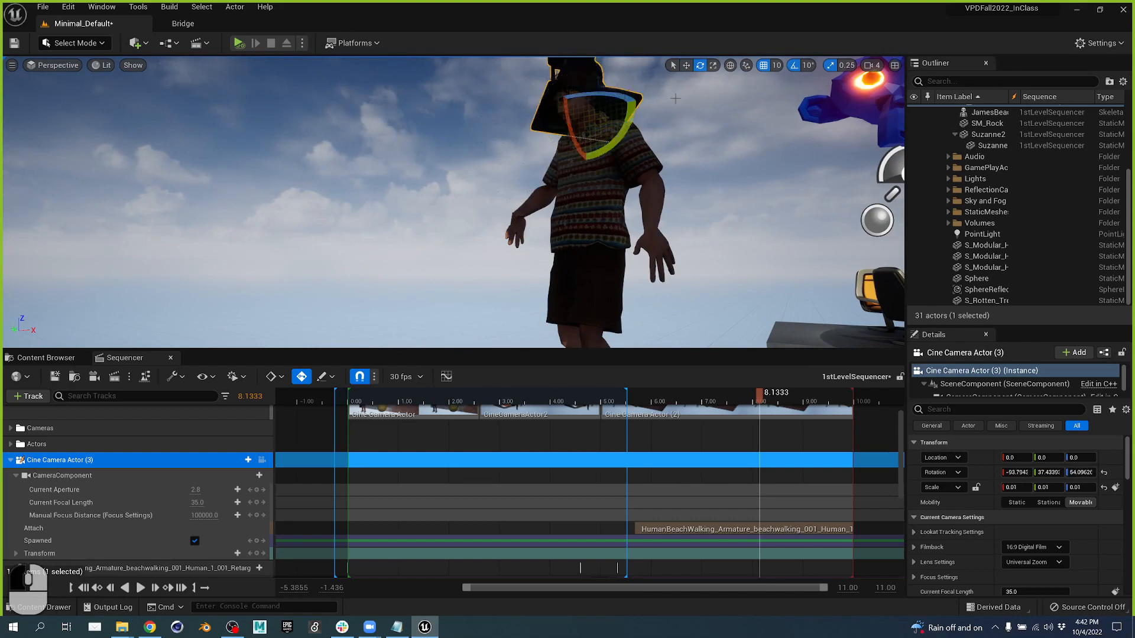
left_click_drag(602, 96, 580, 61)
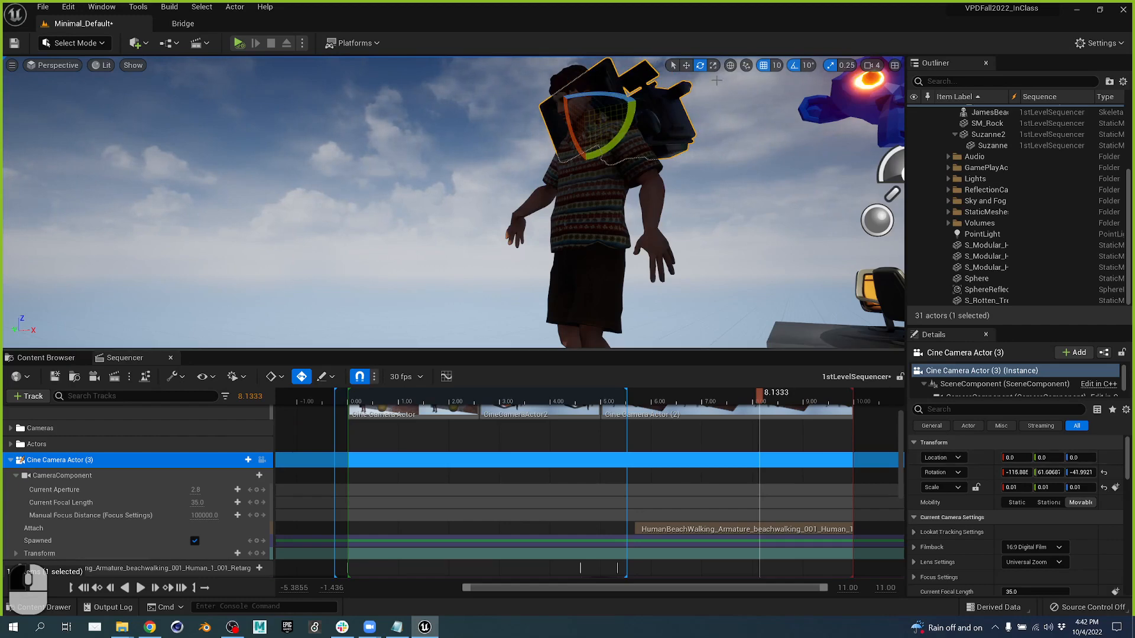
left_click(731, 66)
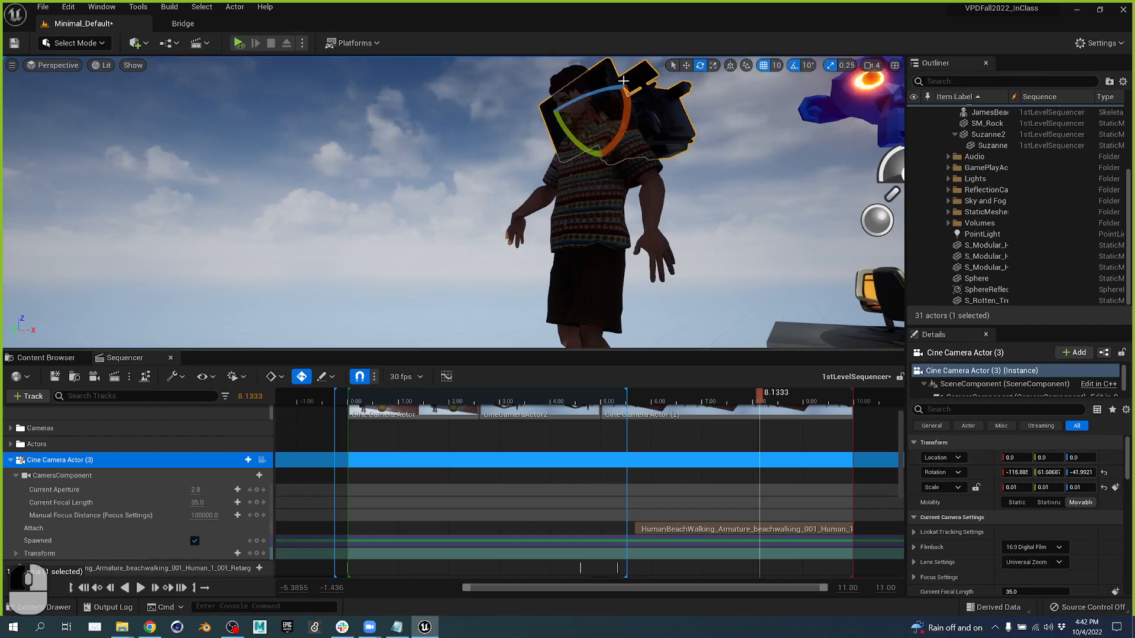
left_click_drag(609, 94, 643, 94)
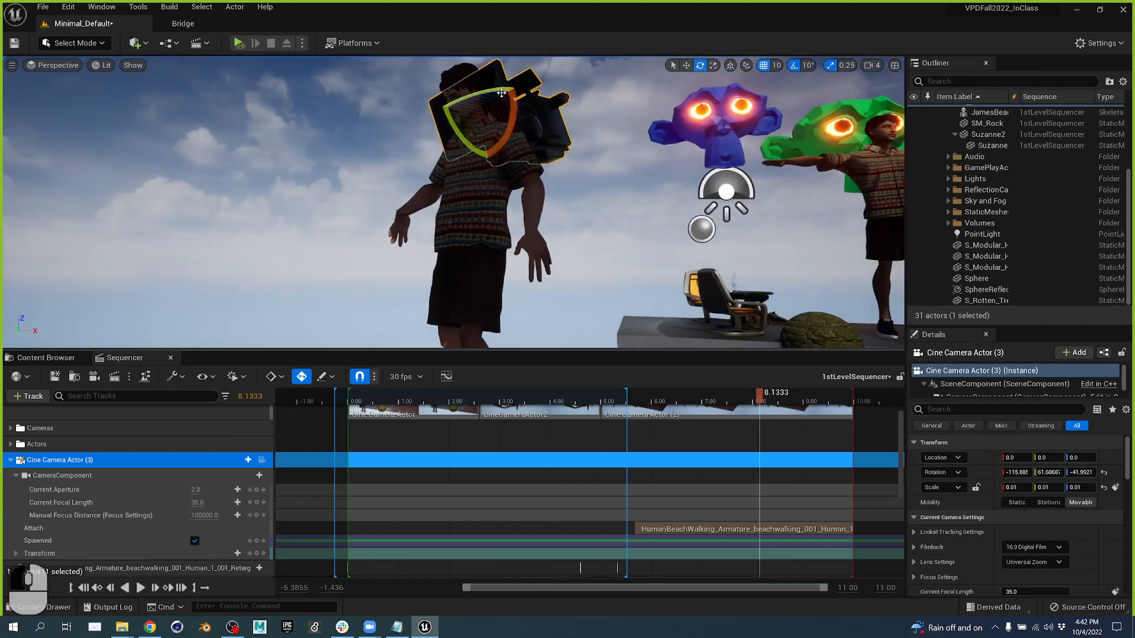
left_click_drag(520, 88, 480, 91)
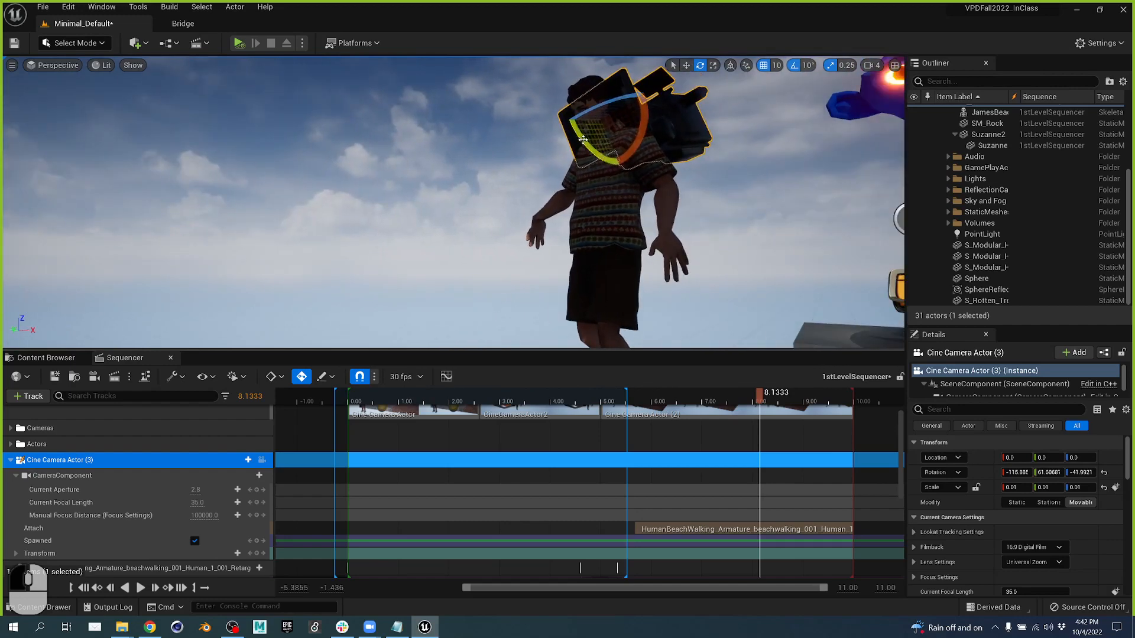
- Try repositioning the camera at the head, checking its view at 7.9667, and reset its location to default
left_click_drag(583, 140, 593, 90)
left_click(686, 65)
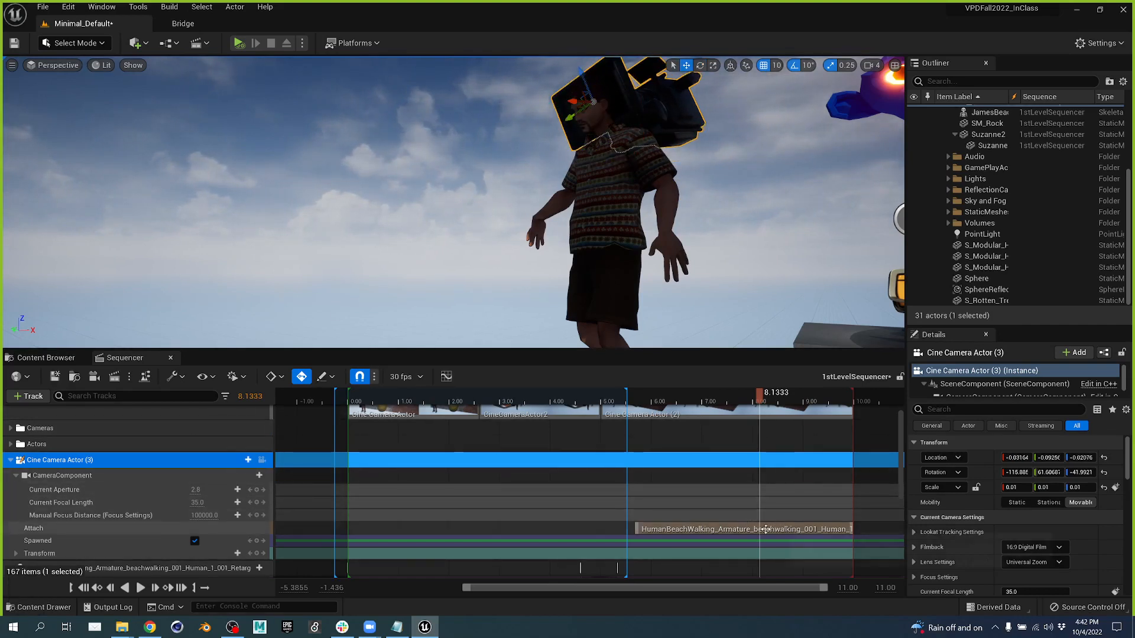
left_click(262, 460)
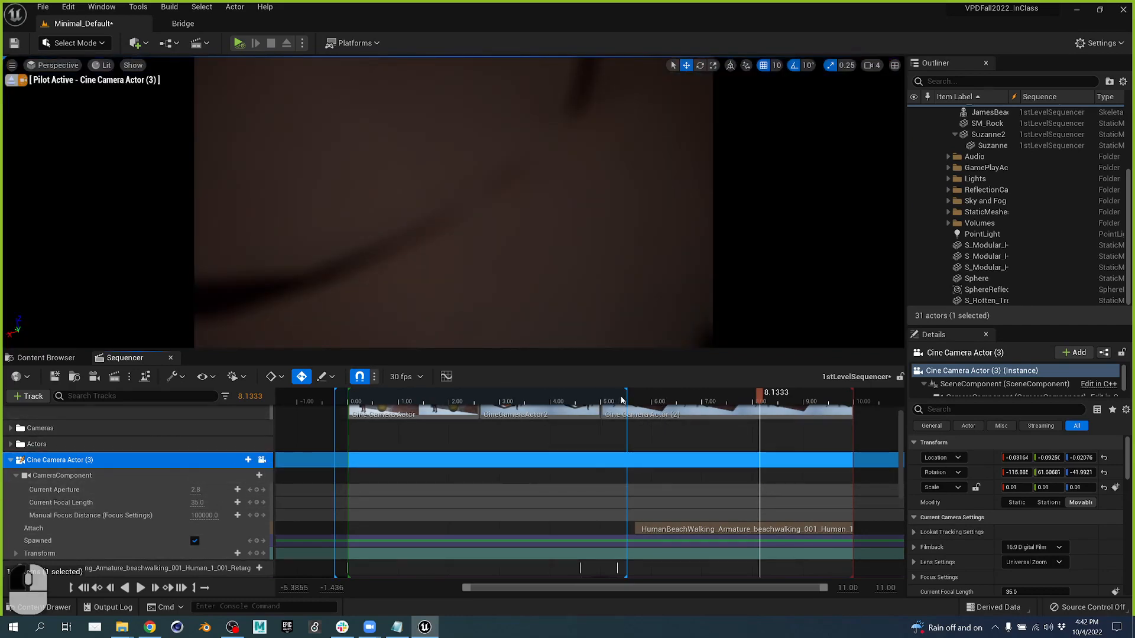
left_click(649, 401)
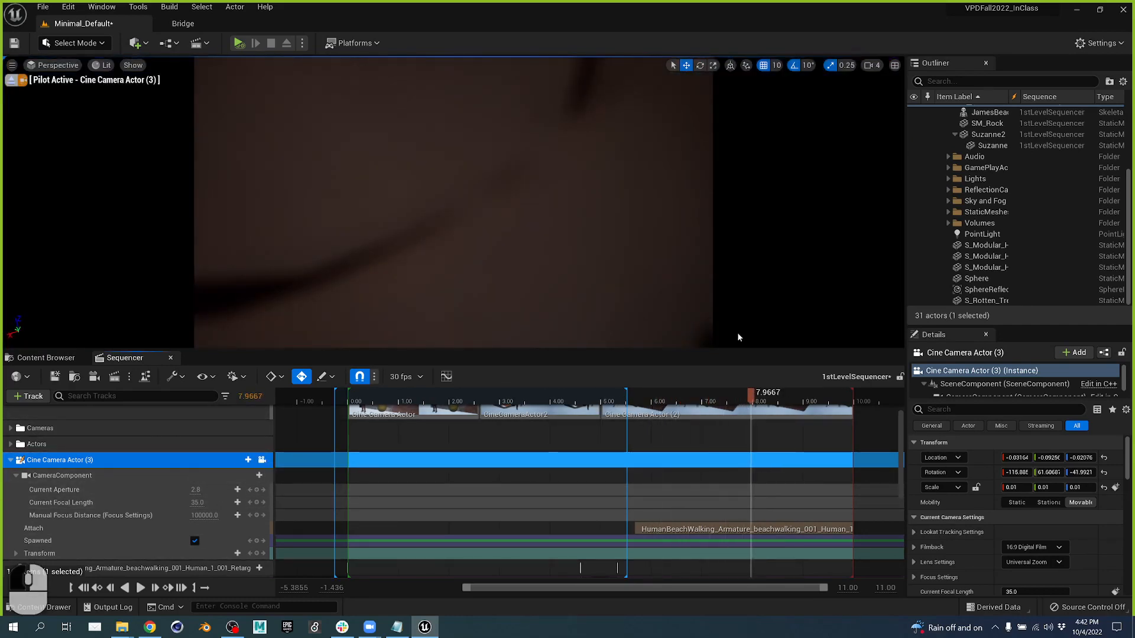
left_click_drag(1047, 460, 1034, 459)
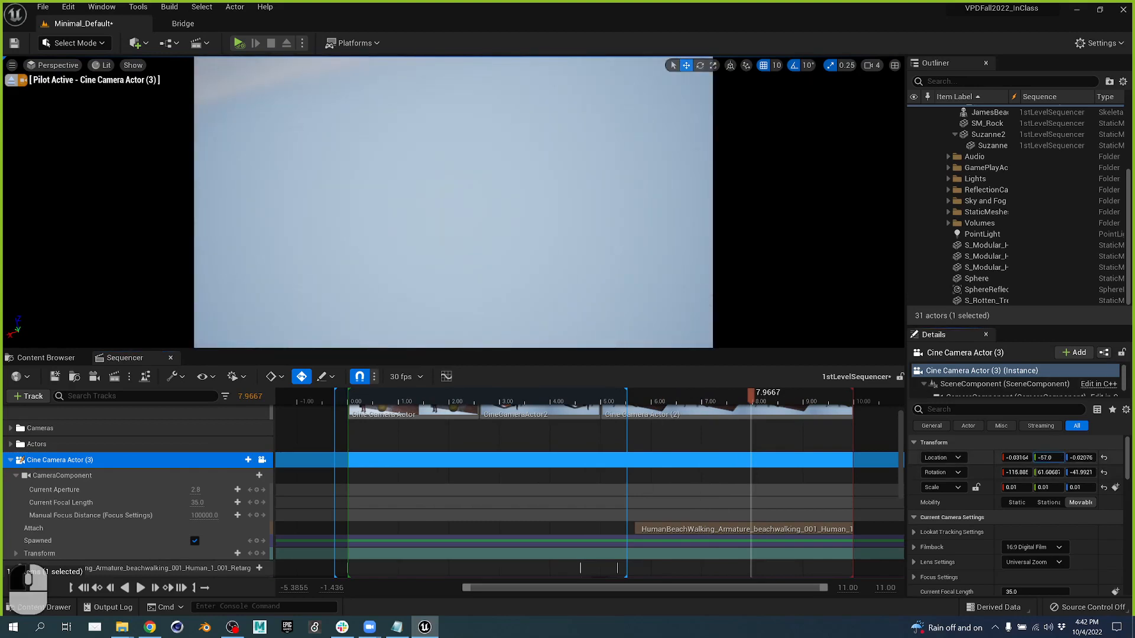
left_click(1103, 459)
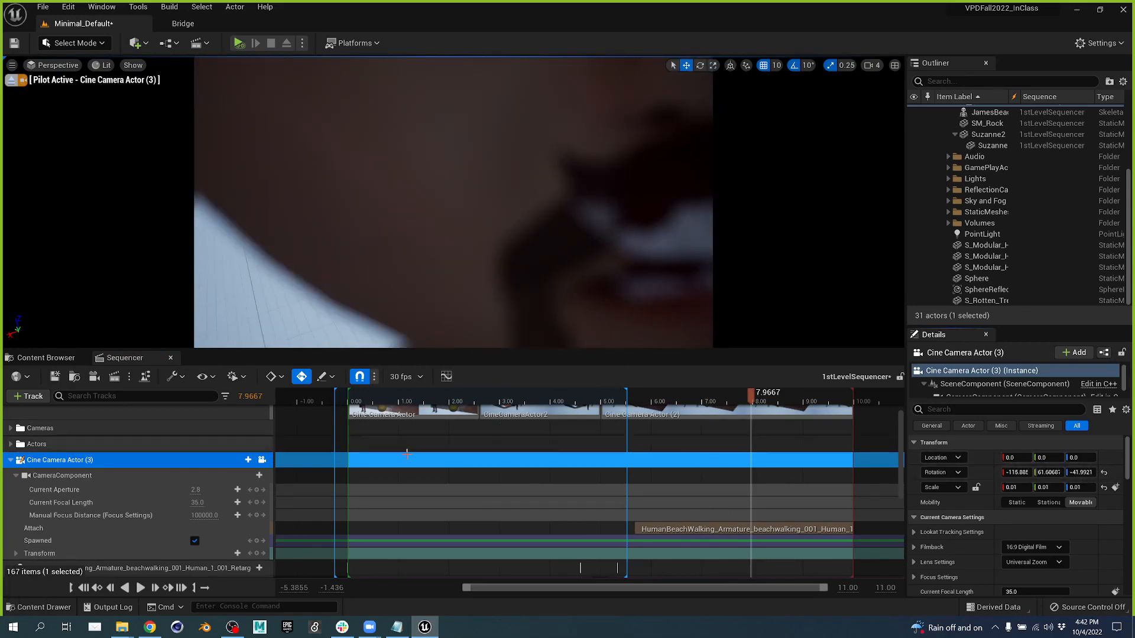
- Release the view from the camera and move the camera forward until its lens sits in front of the character's face
left_click(262, 460)
right_click_drag(366, 284, 458, 281)
key("s")
key("a")
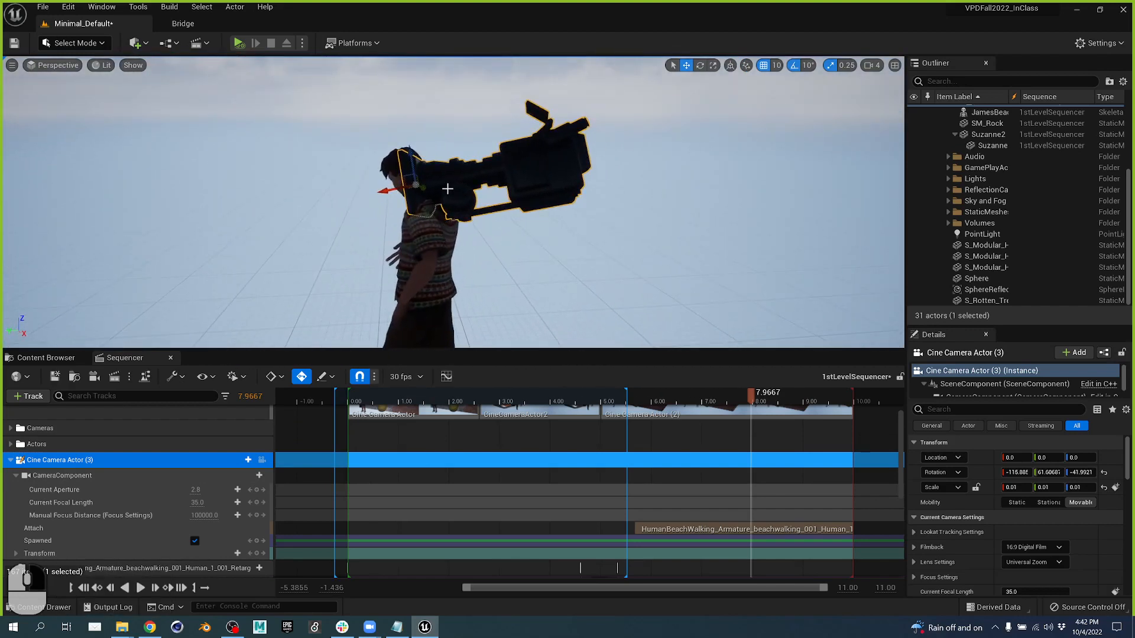
left_click_drag(387, 192, 355, 198)
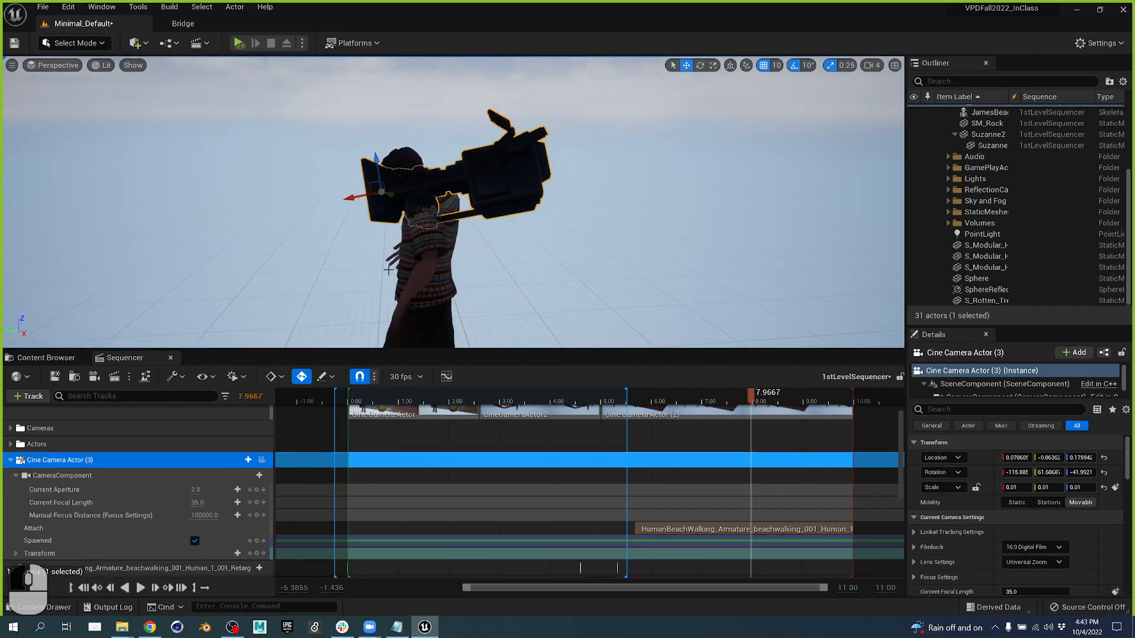
- Place the S_Rotten_Tree_Stump static mesh from the Megascans 3D_Assets folder in the empty area in front of the camera
right_click_drag(388, 269, 355, 306)
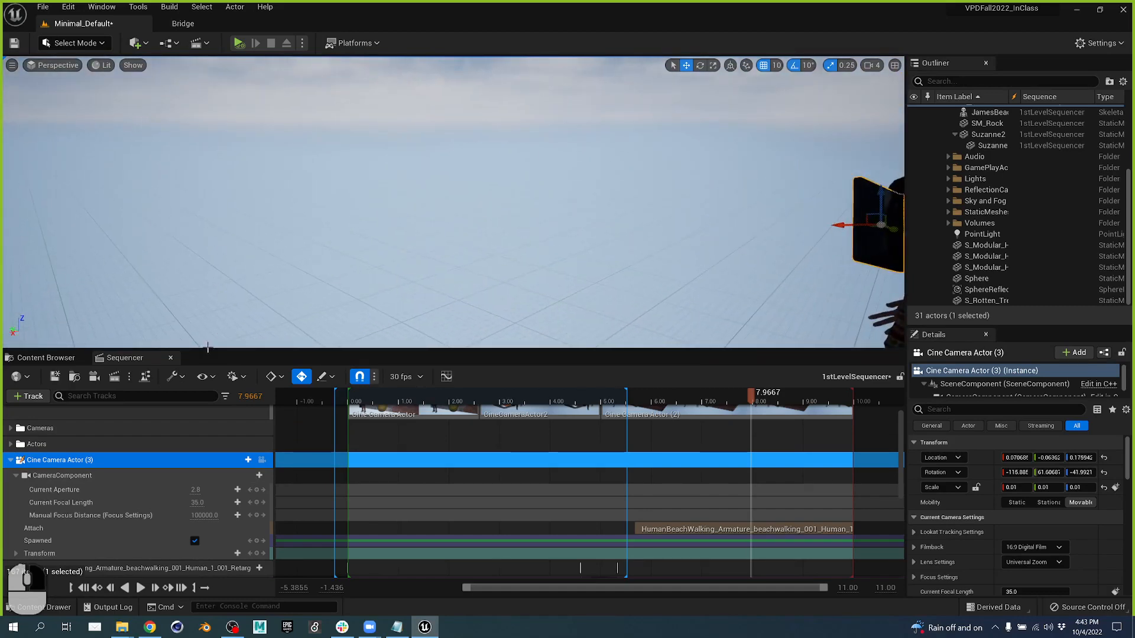
left_click(46, 357)
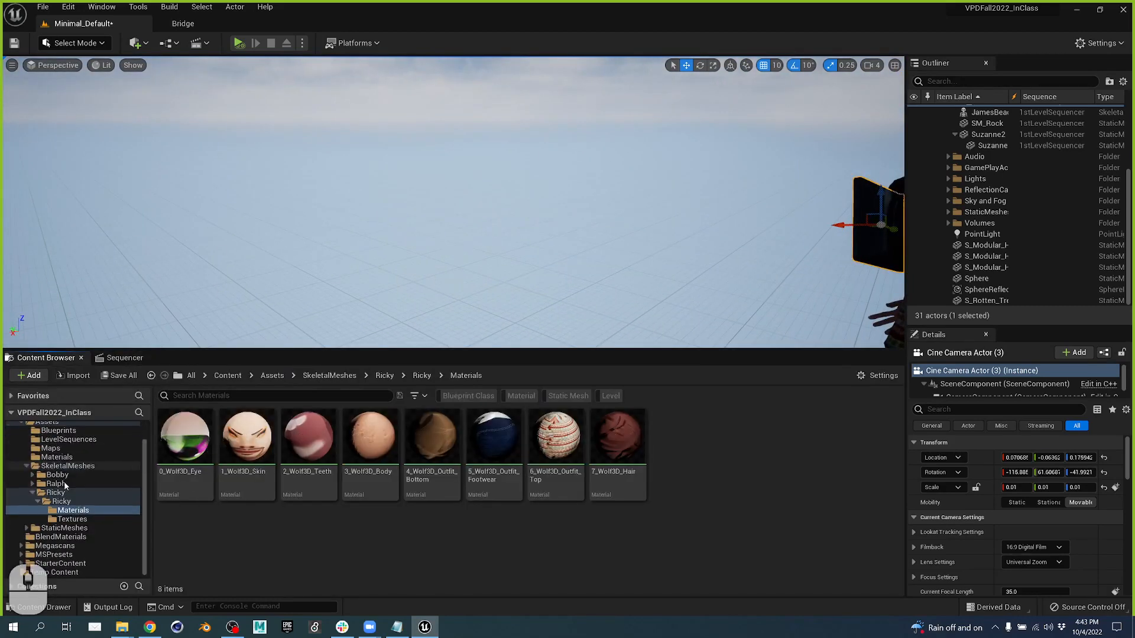
left_click(21, 547)
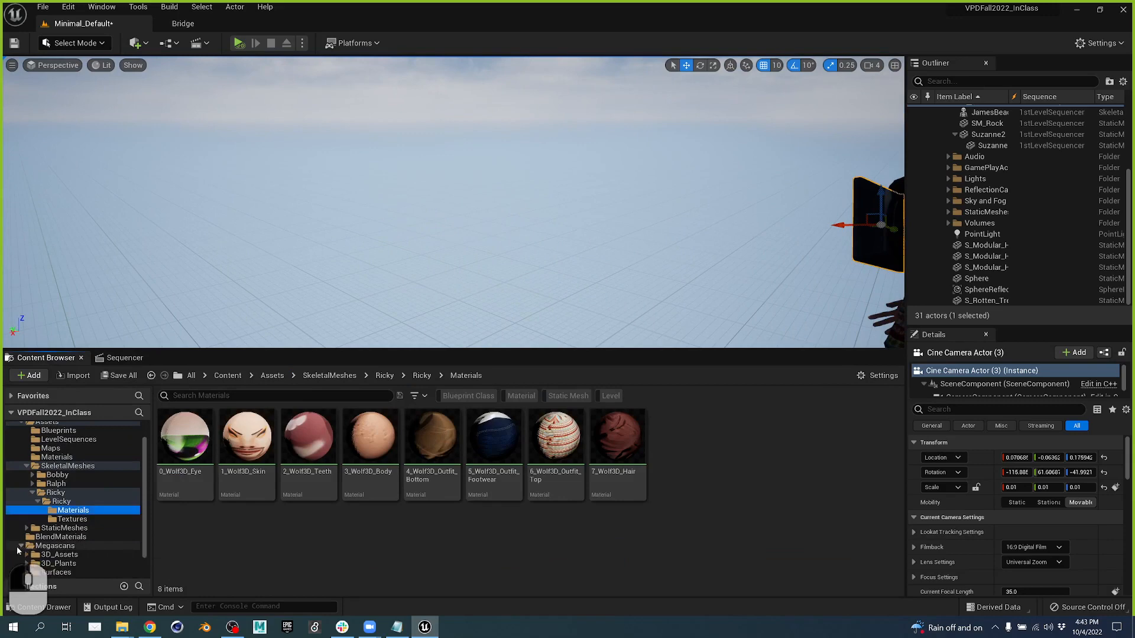
left_click(40, 555)
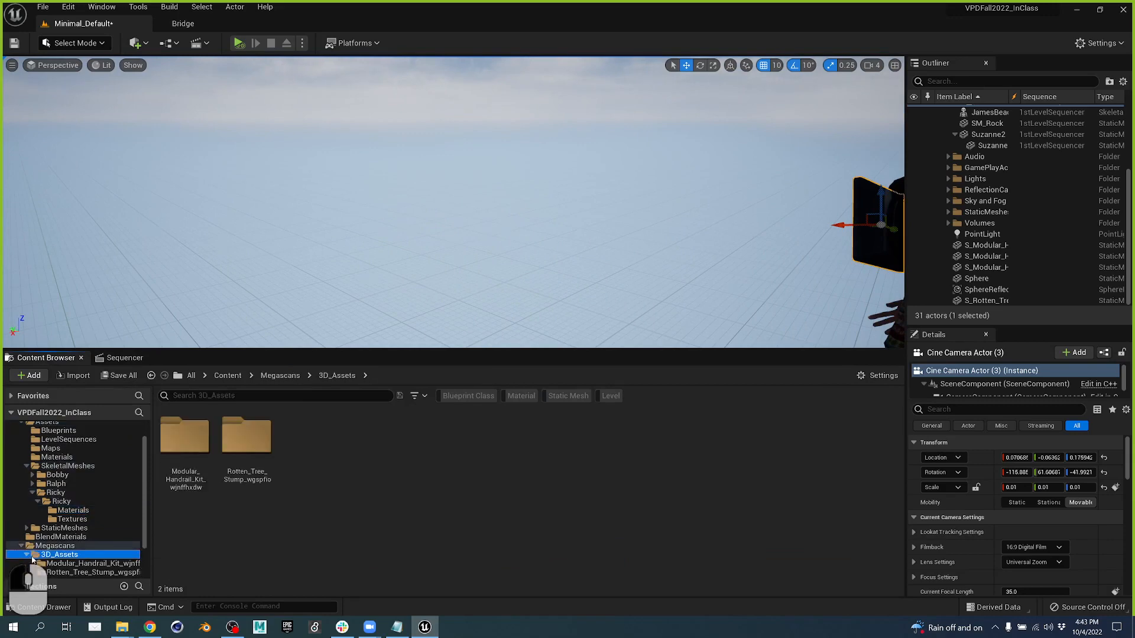
scroll(59, 550, "down", 2)
left_click(77, 528)
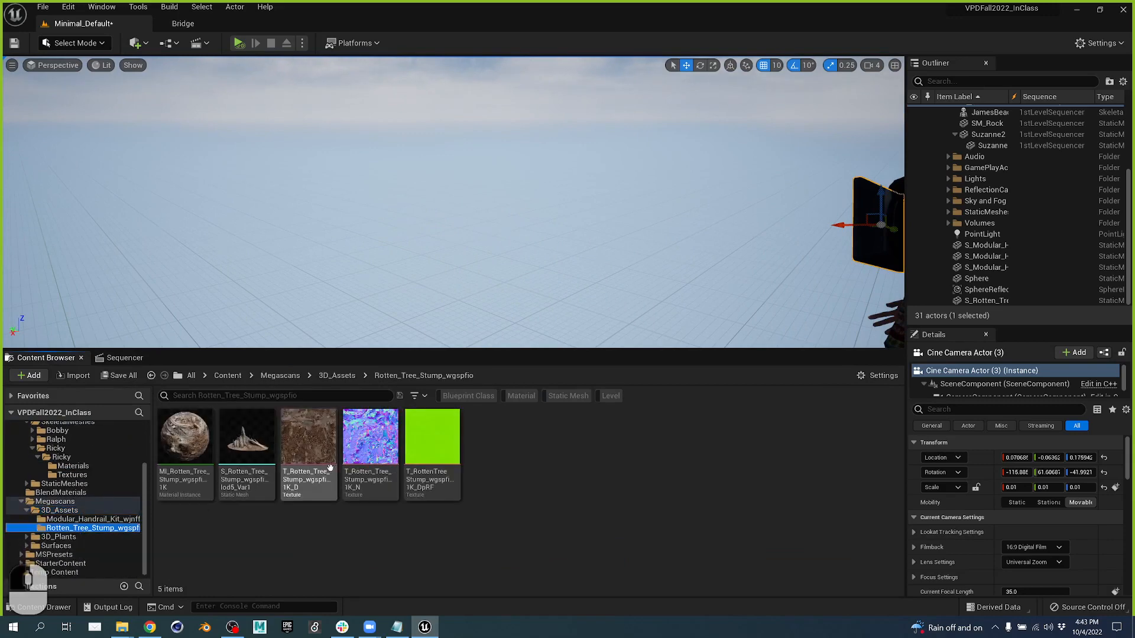
left_click_drag(247, 441, 357, 248)
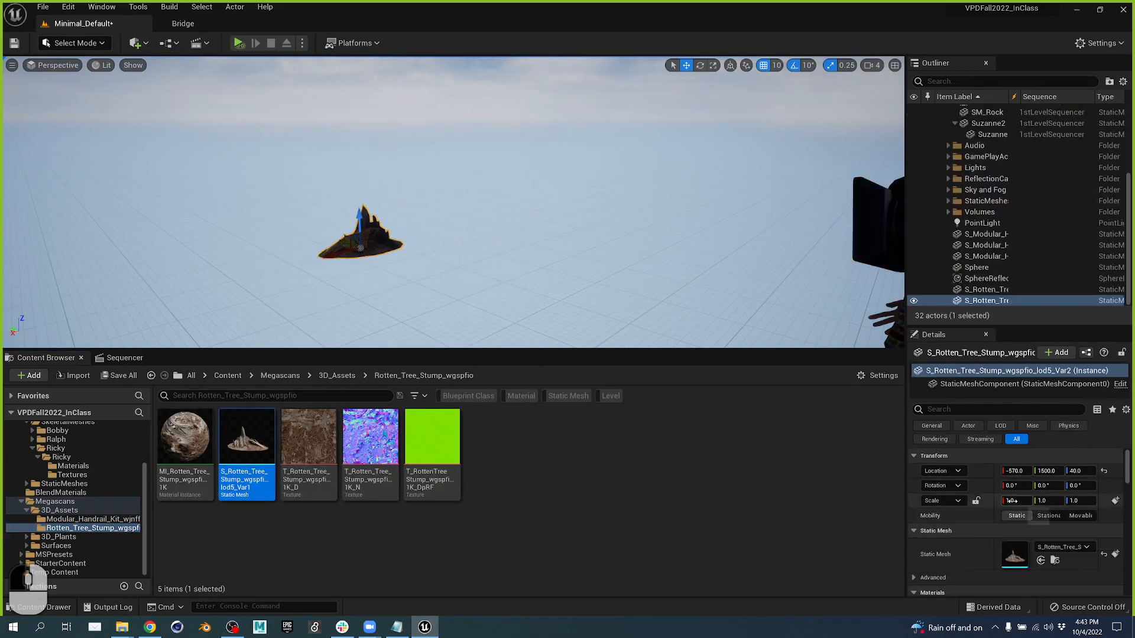
- Set the new tree stump's scale to 100 on all three axes
type("100")
key("Tab")
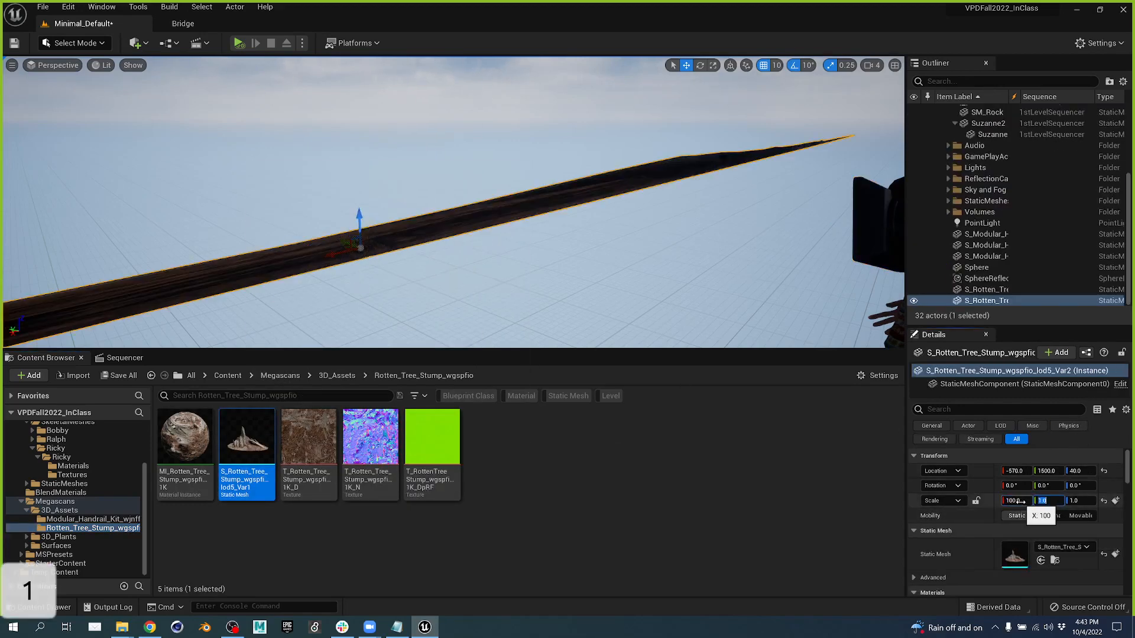
type("100")
key("Tab")
type("100")
key("Tab")
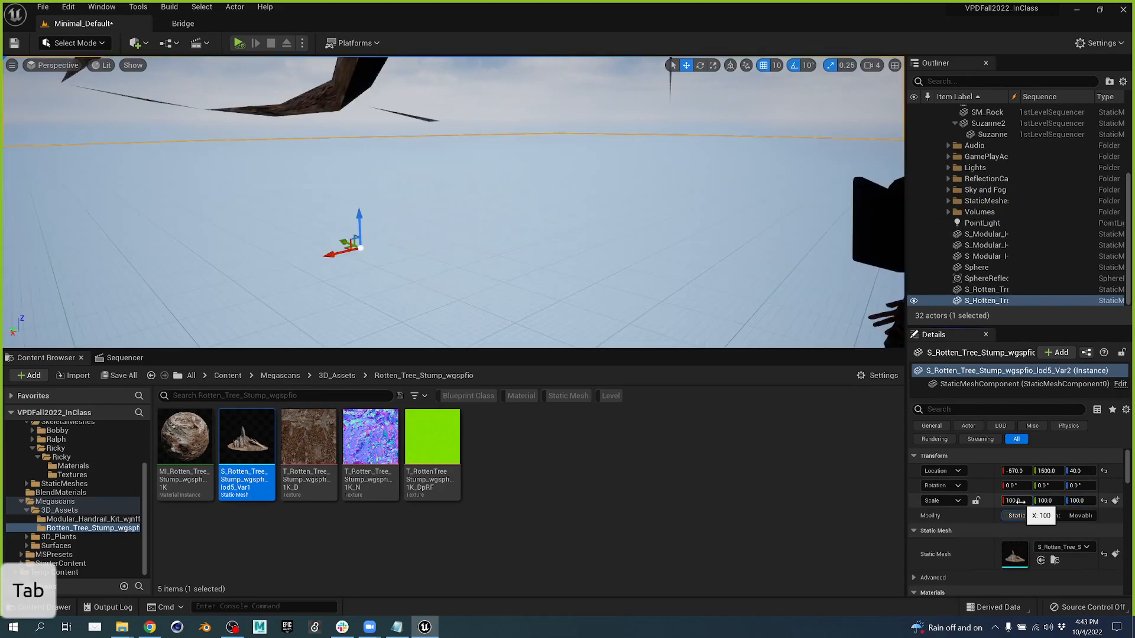
- Set the tree stump's scale to 10 on all three axes
left_click(1012, 502)
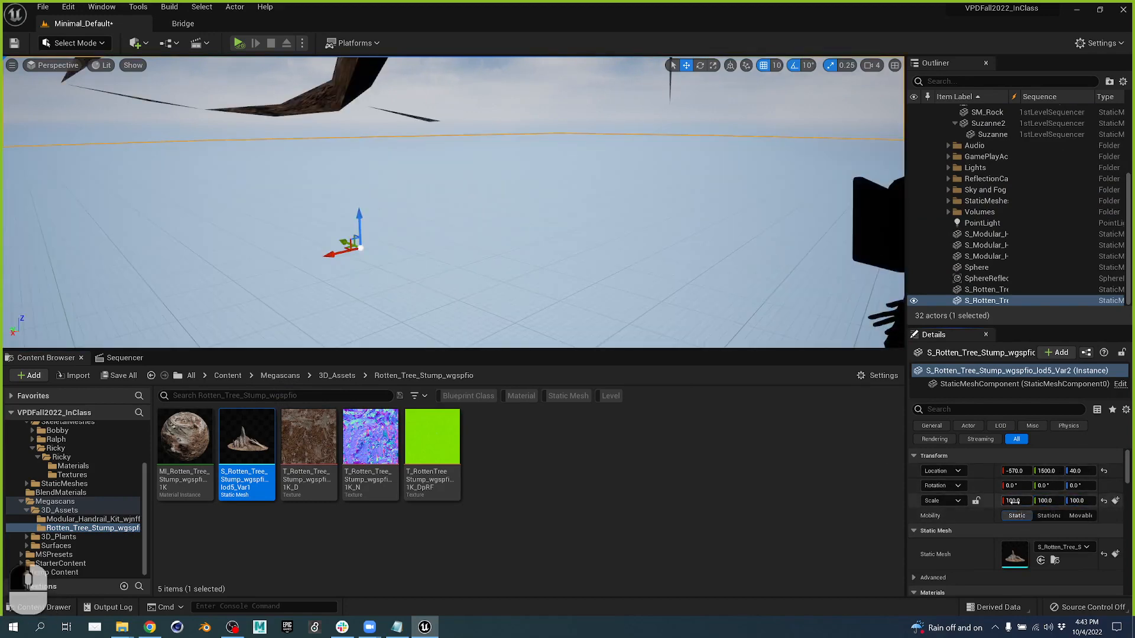
type("10")
type("0")
key("Tab")
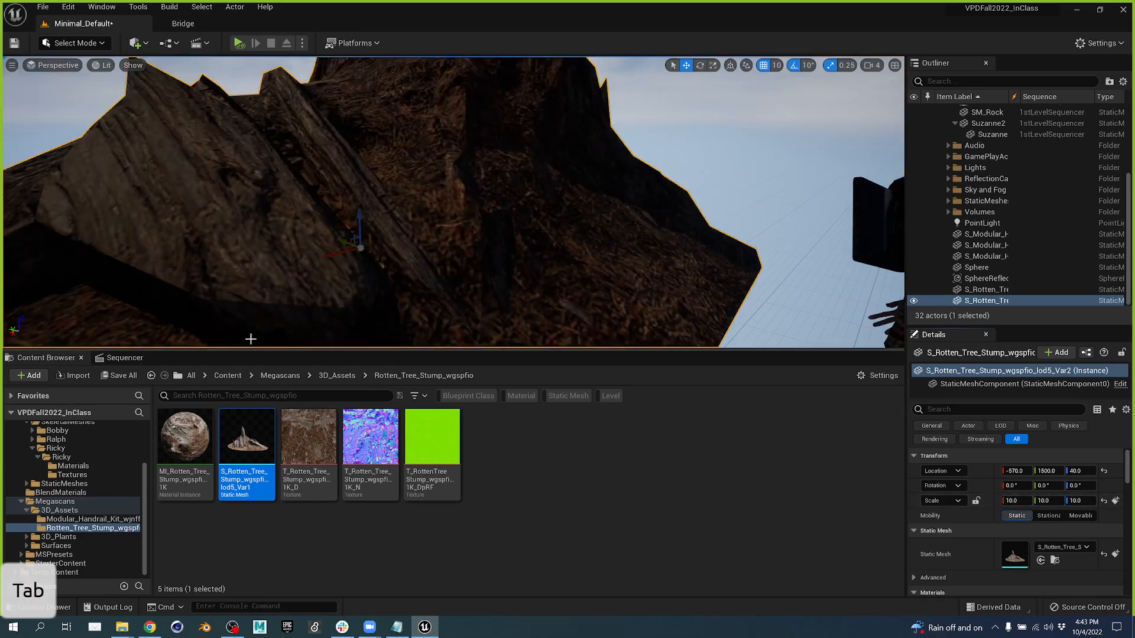
- Look through Cine Camera Actor (3) in the sequence and check its view of the stump at 7.3333
left_click(121, 358)
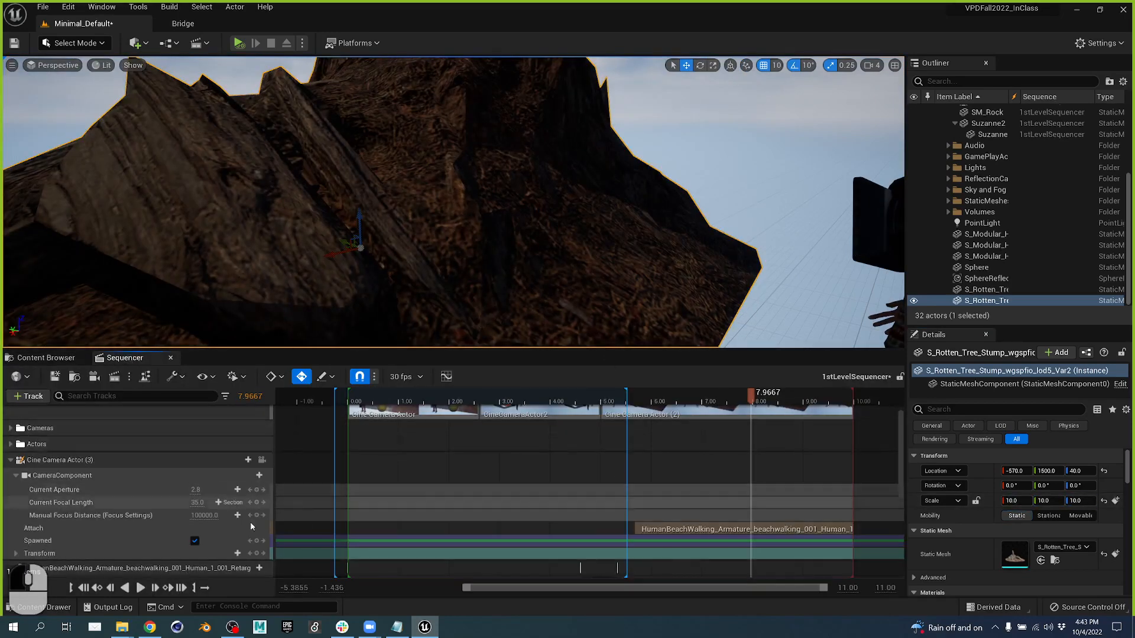
left_click(263, 461)
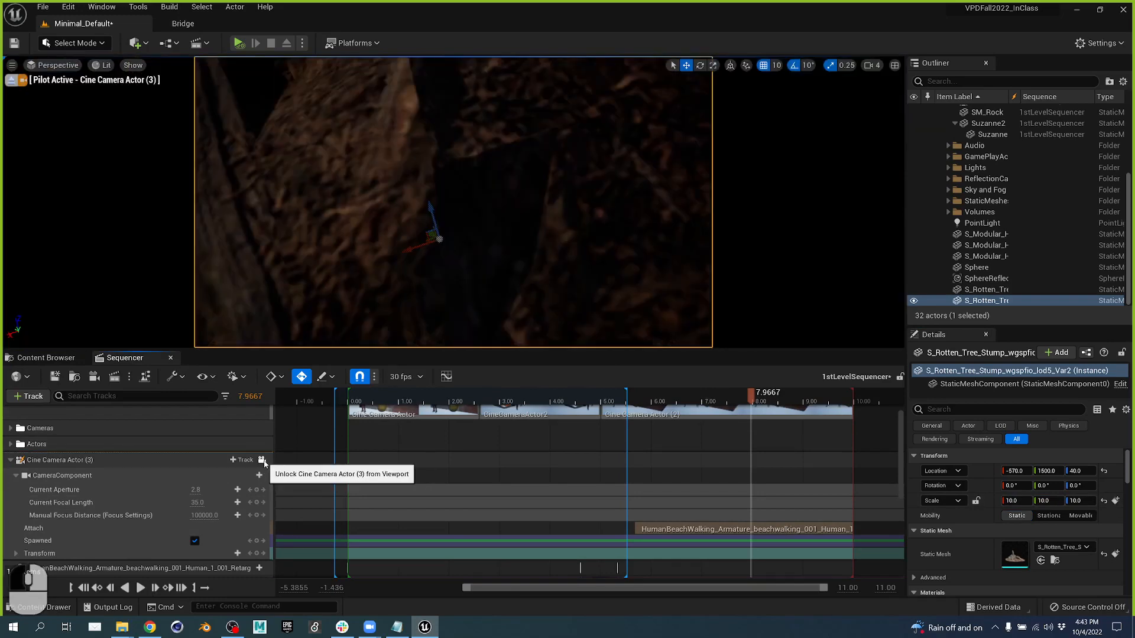
left_click_drag(717, 399, 719, 427)
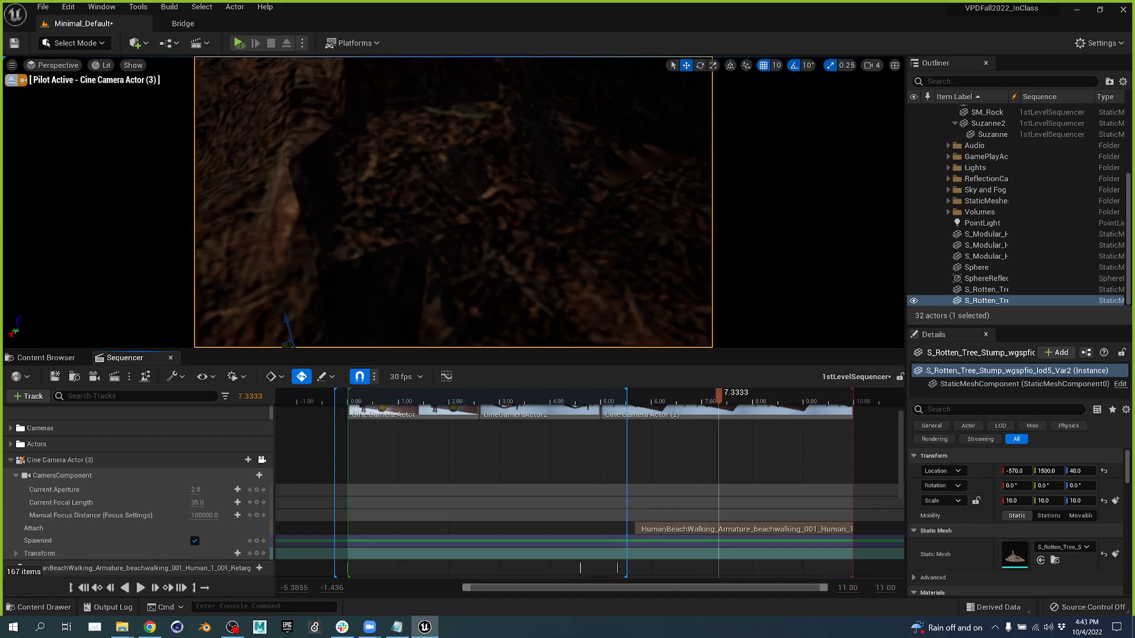
- Move the tree stump to a Y location of 2090 and return to its asset folder
right_click_drag(413, 266, 489, 183)
key("a")
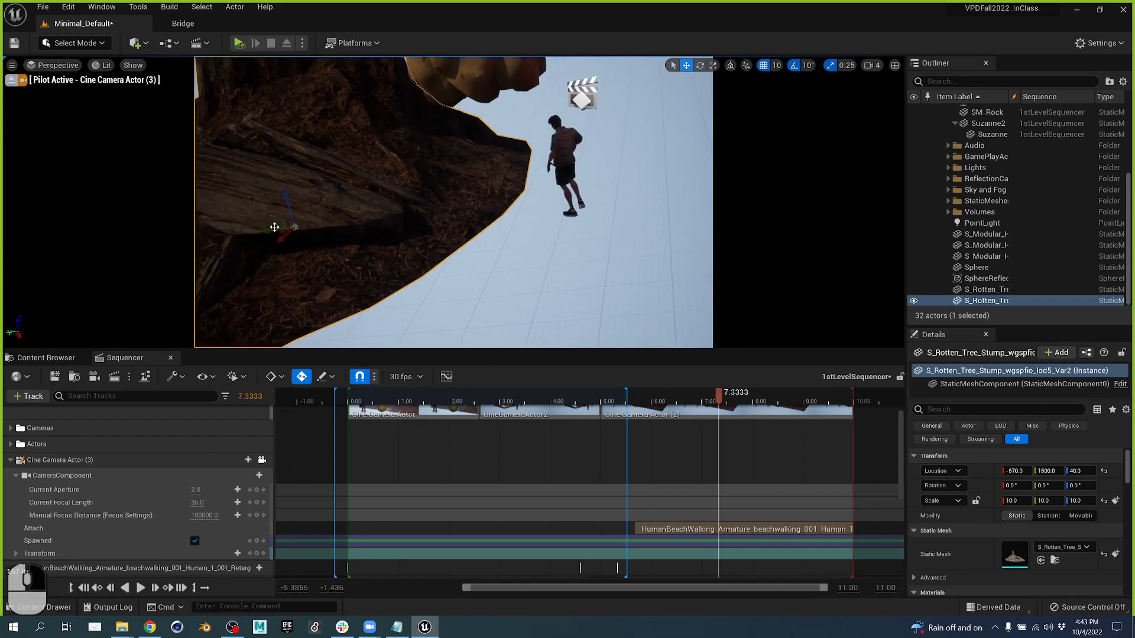
right_click_drag(271, 229, 91, 220)
key("s")
right_click_drag(342, 213, 375, 231)
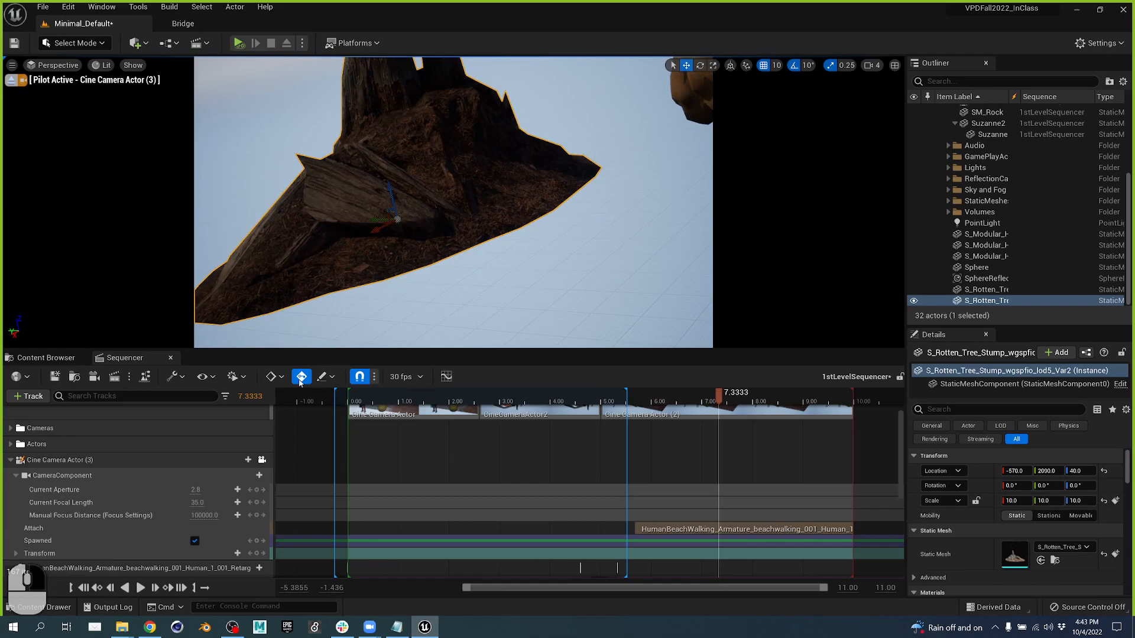
left_click(64, 357)
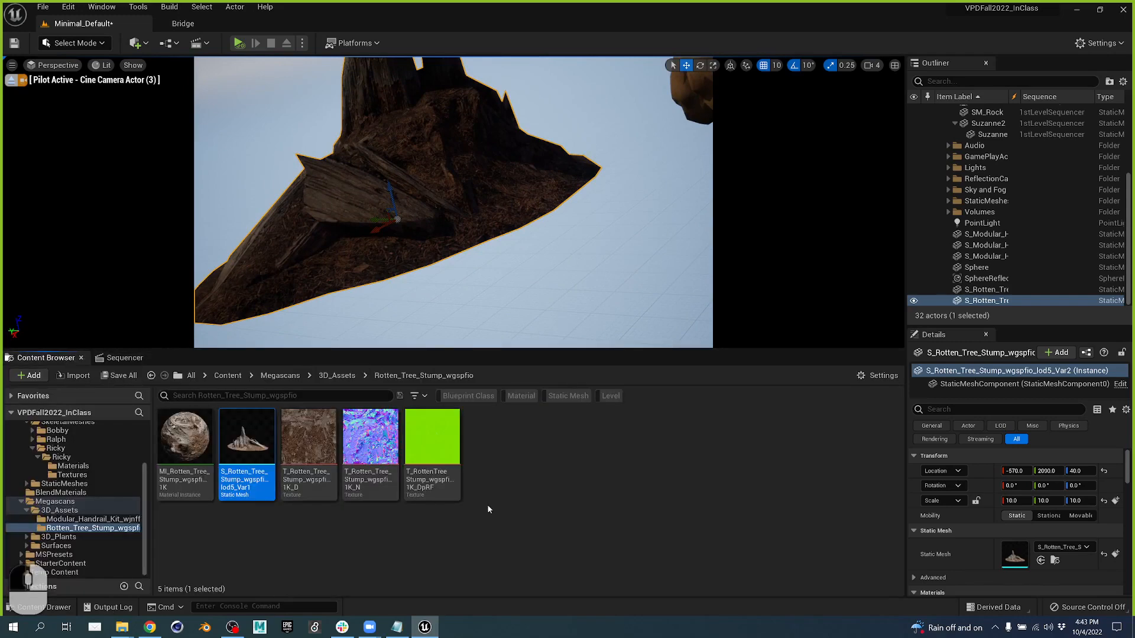
- Open the Materials folder under Assets and look over the material asset types that can be created there
scroll(68, 454, "up", 3)
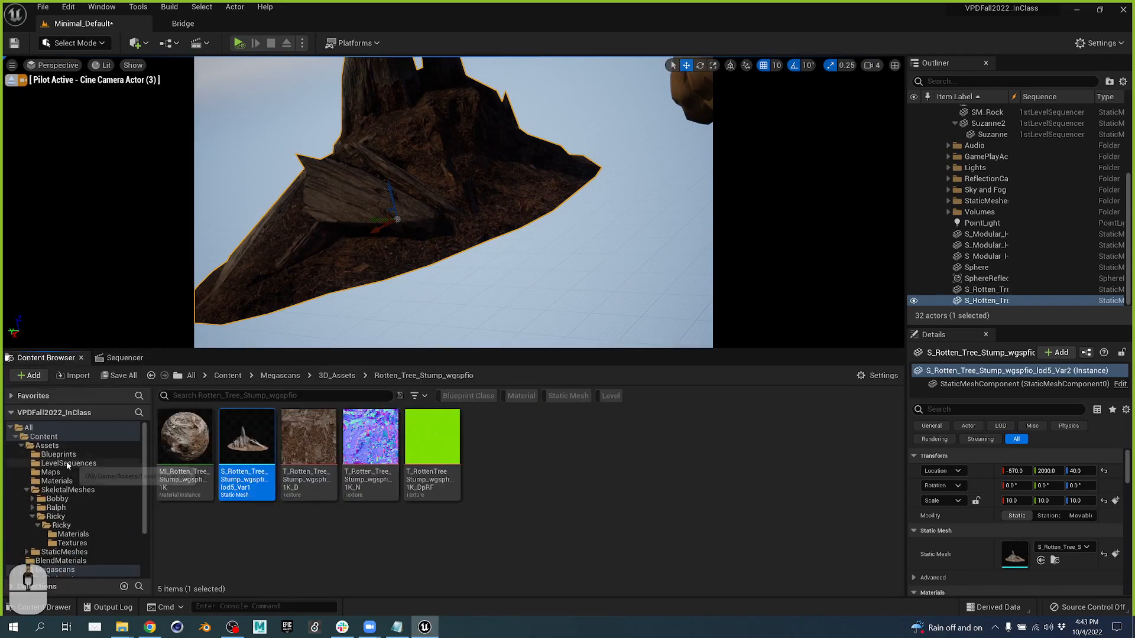
left_click(66, 481)
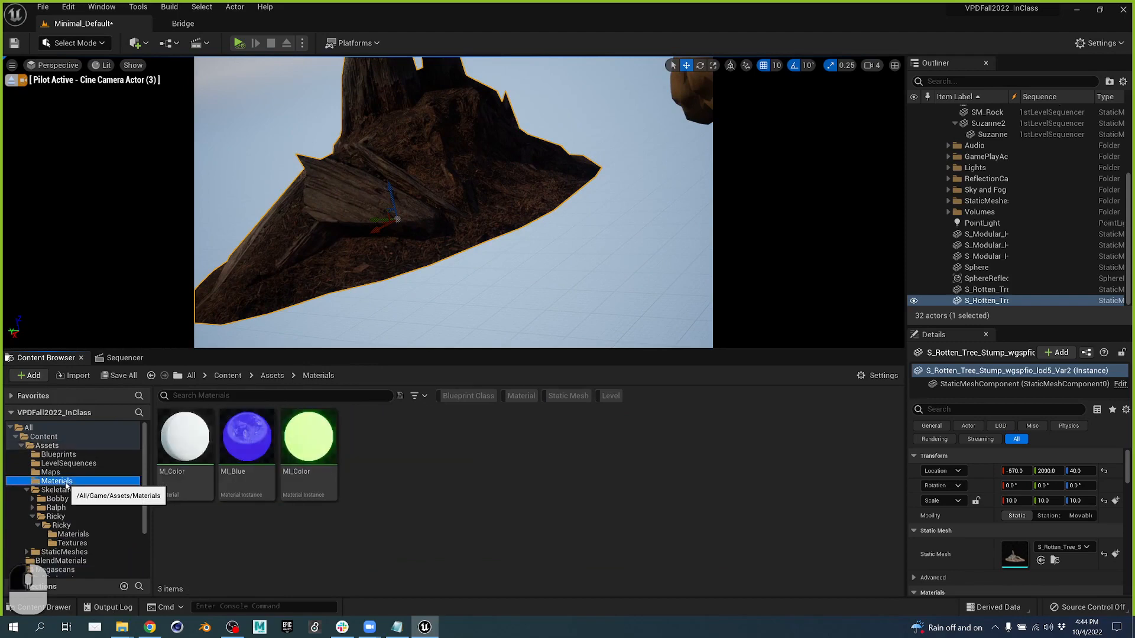
right_click(438, 446)
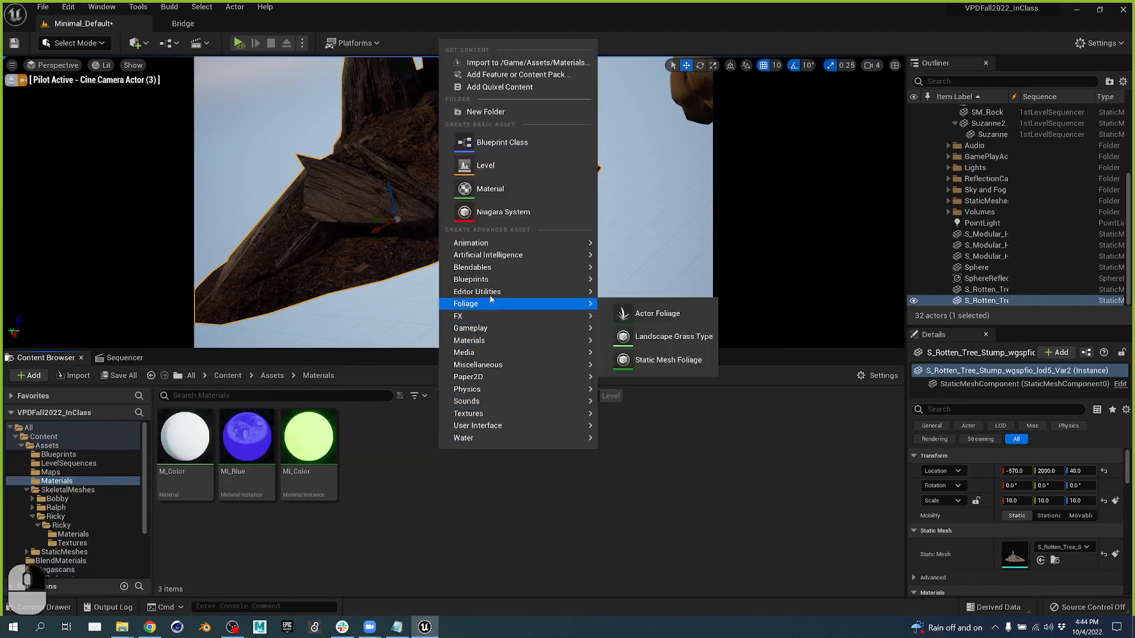
mouse_move(497, 342)
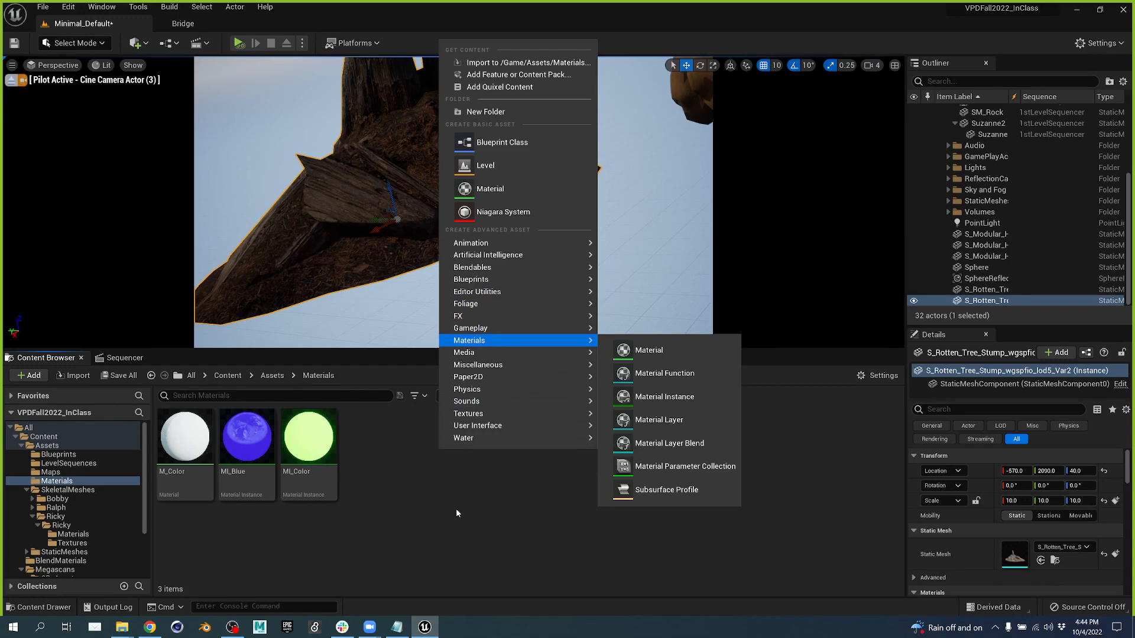
left_click(456, 523)
- Return to the level sequence and lock the viewport to the Camera Cuts track
left_click(133, 359)
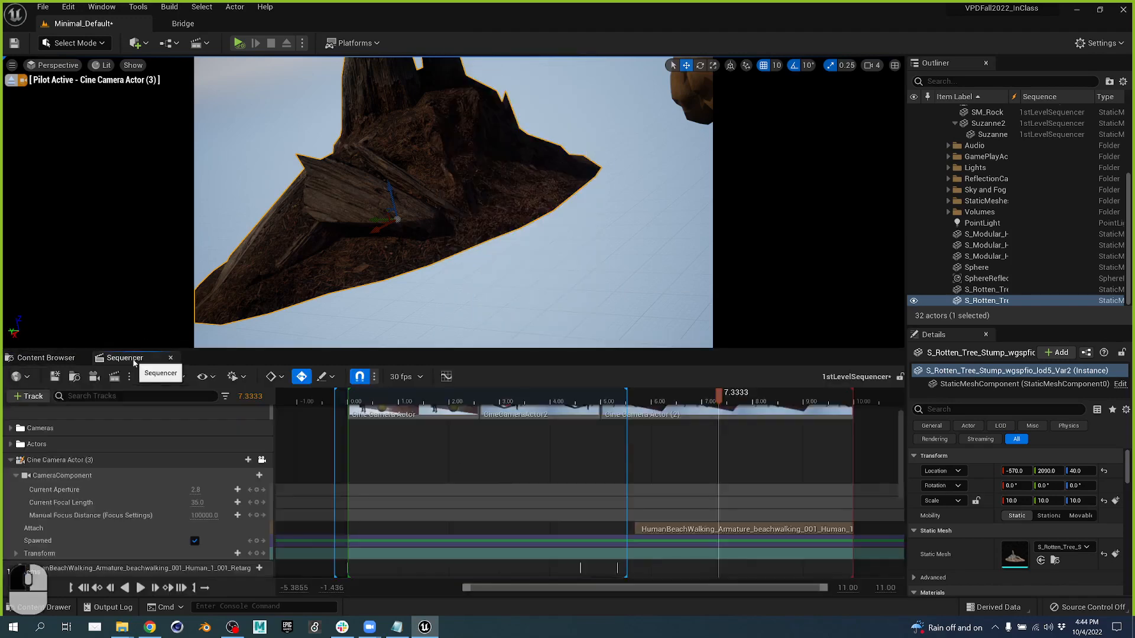
scroll(235, 425, "up", 2)
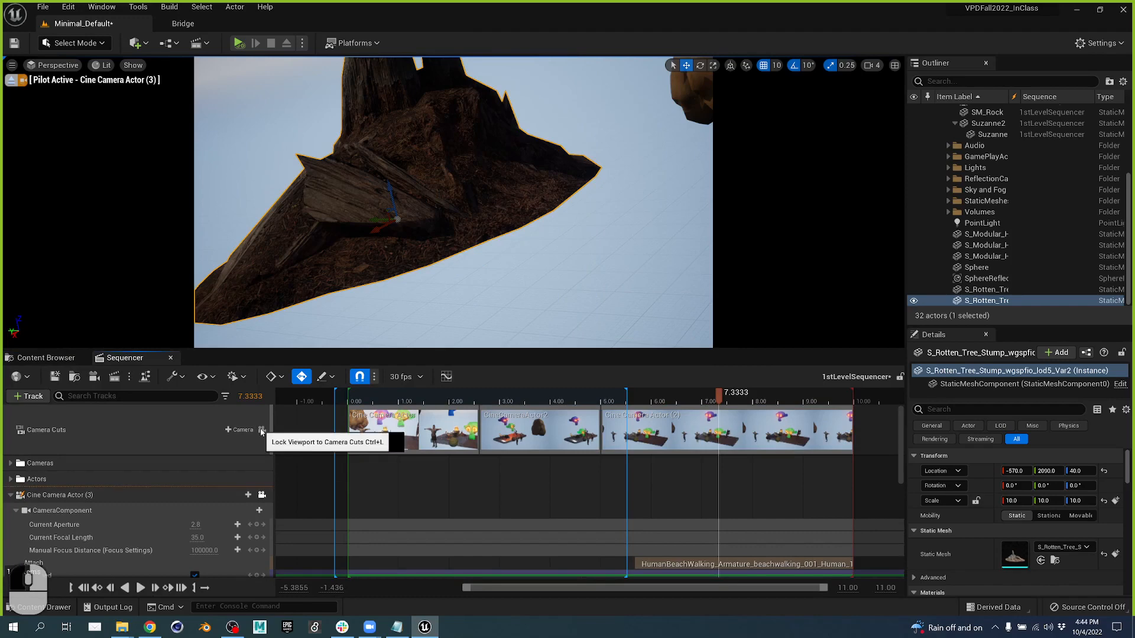
left_click(262, 432)
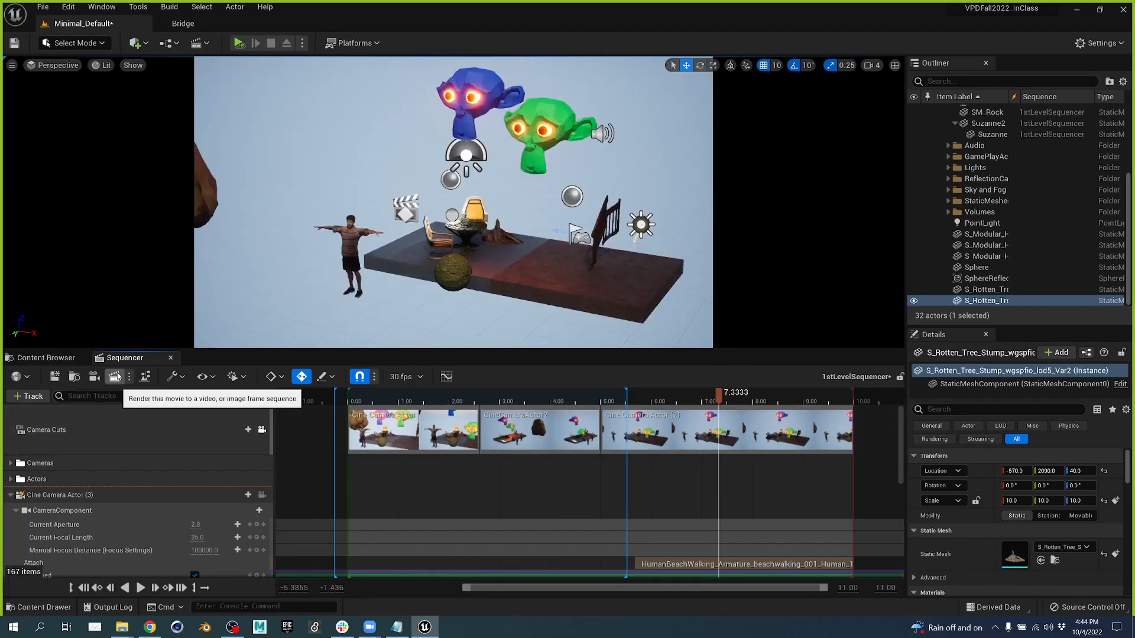
- Review the movie render settings, trying the Image Sequence (jpg) output format and checking the resolution choices, without capturing
left_click(115, 377)
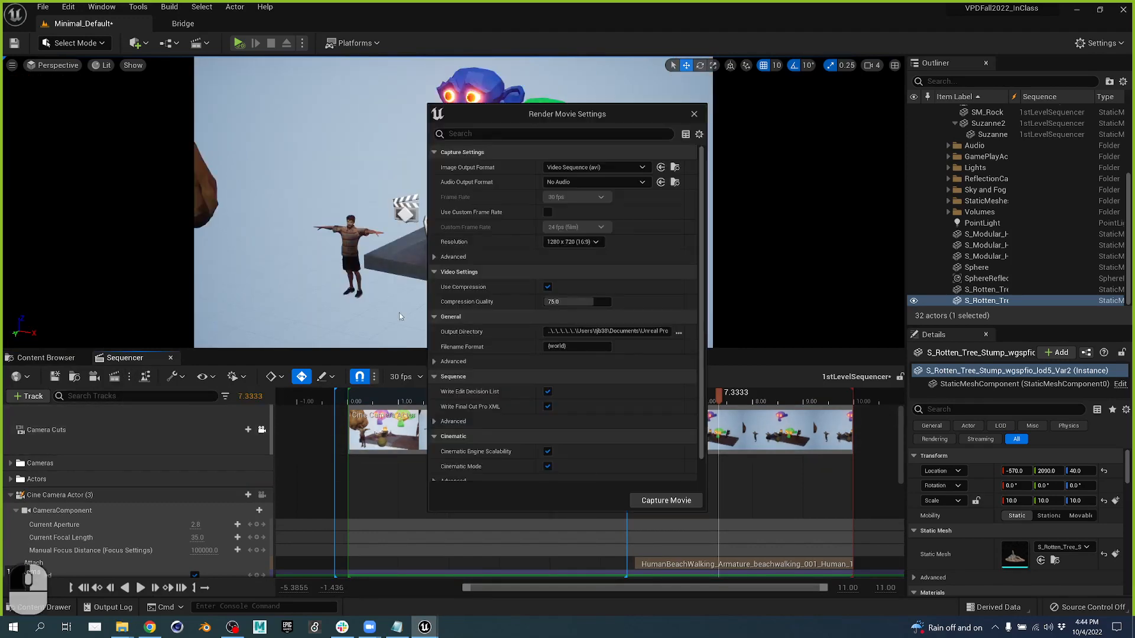
left_click(626, 168)
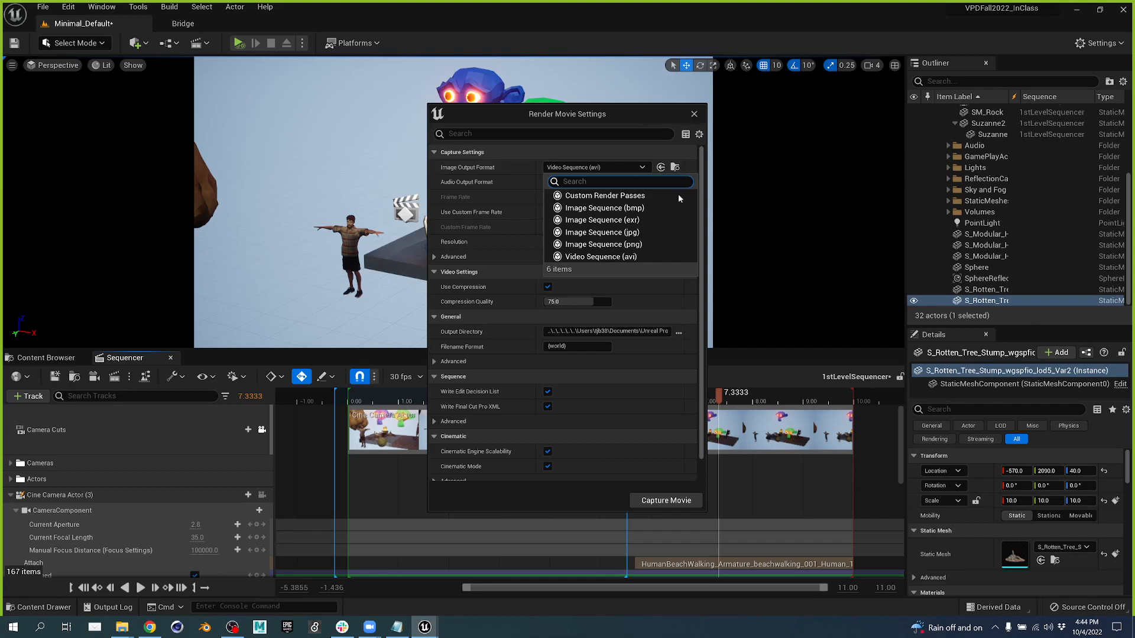
left_click(656, 232)
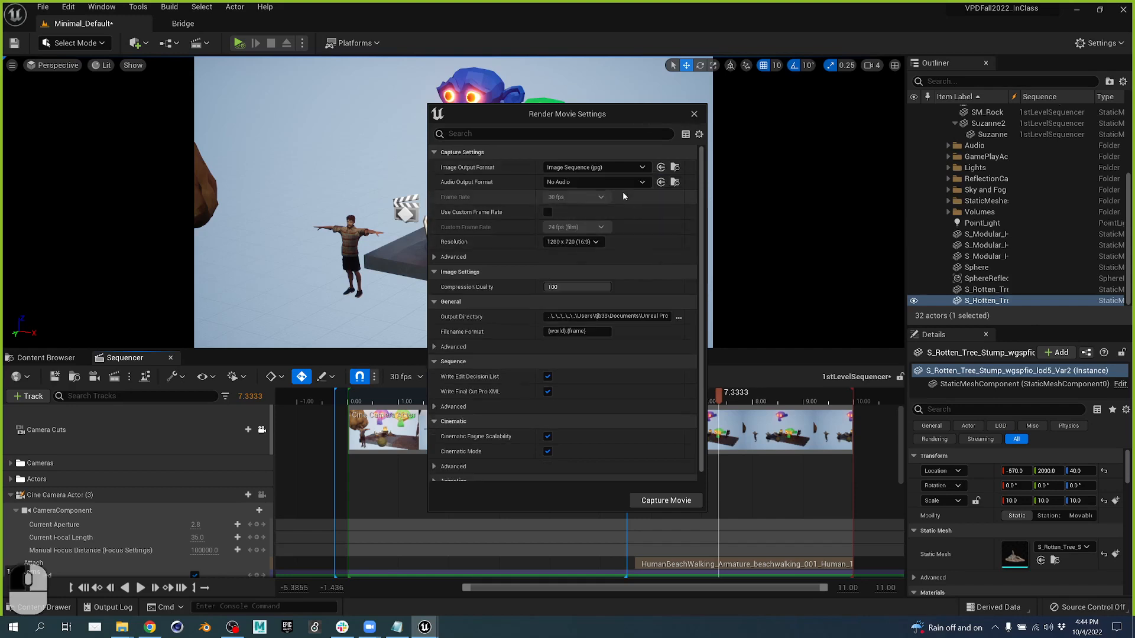
left_click(591, 243)
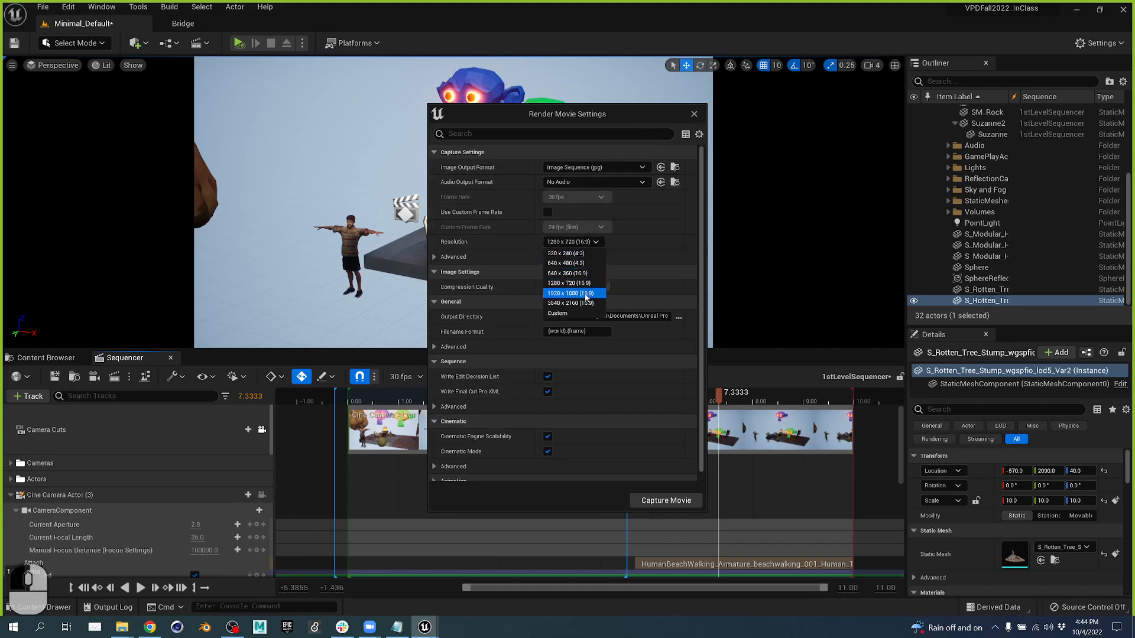
left_click(633, 232)
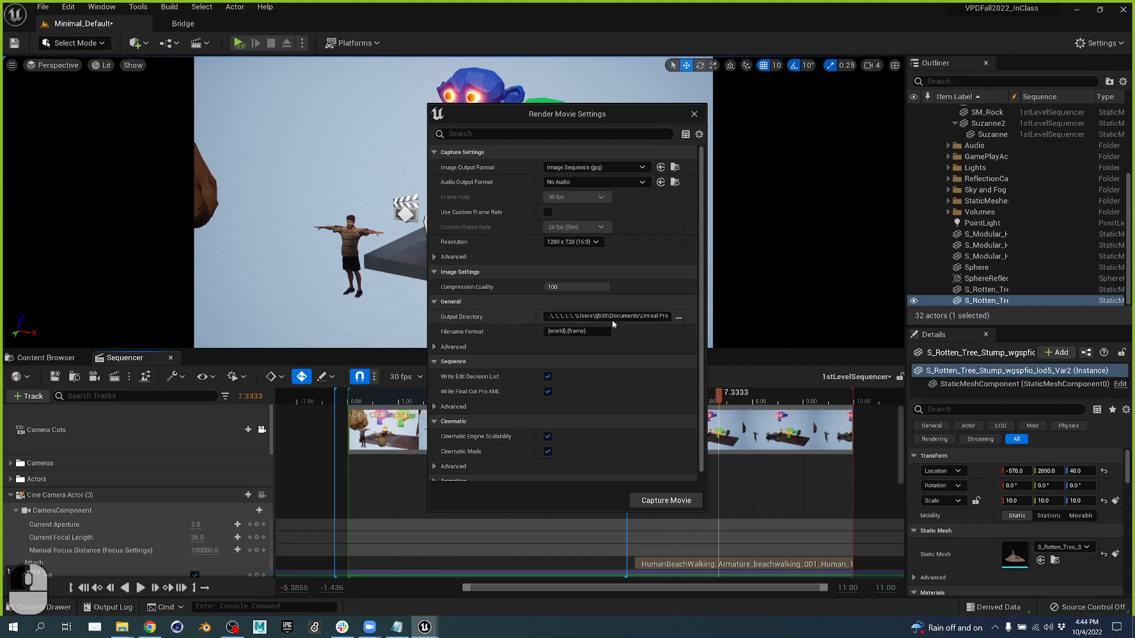
scroll(623, 316, "down", 1)
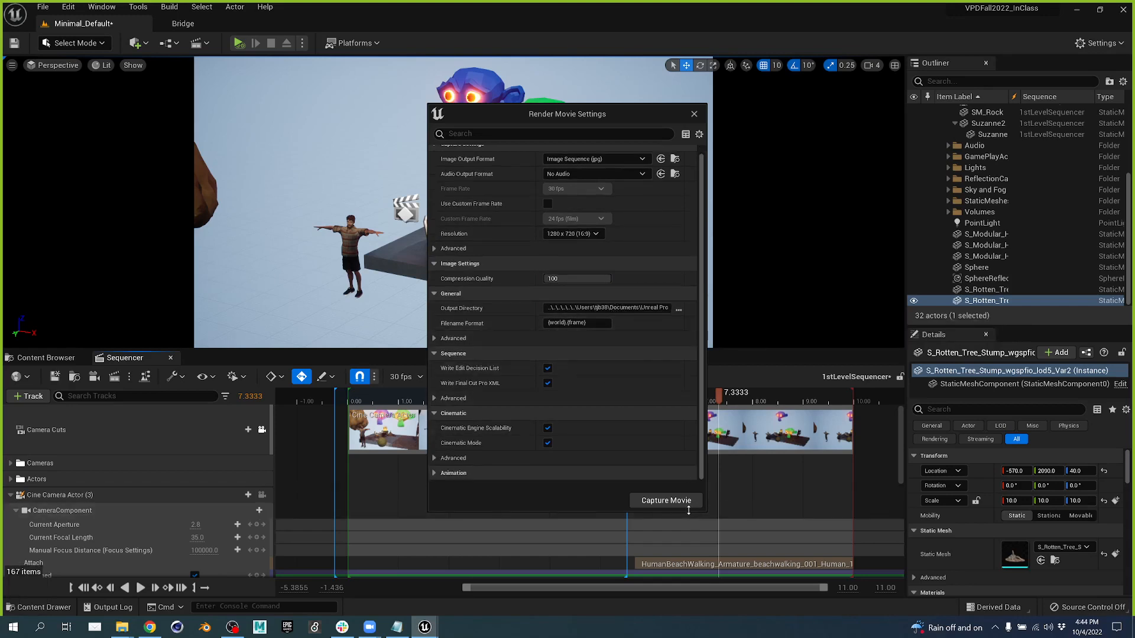
left_click(695, 115)
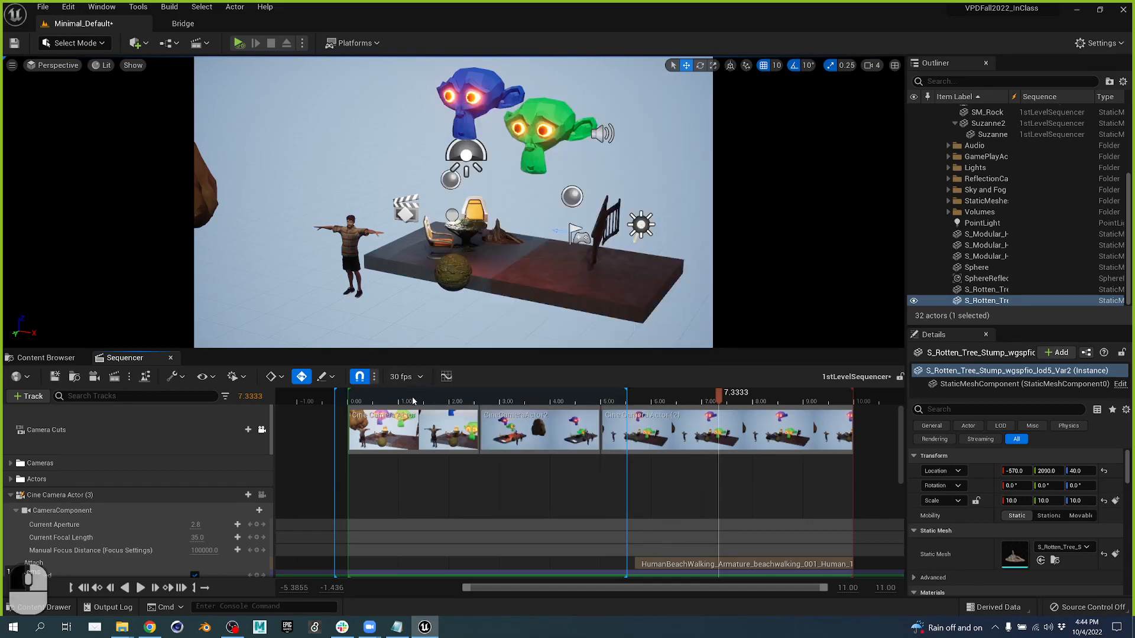
- Preview the camera cut at 6.00 in a full-screen viewport, with and without Game View
left_click_drag(416, 391, 652, 408)
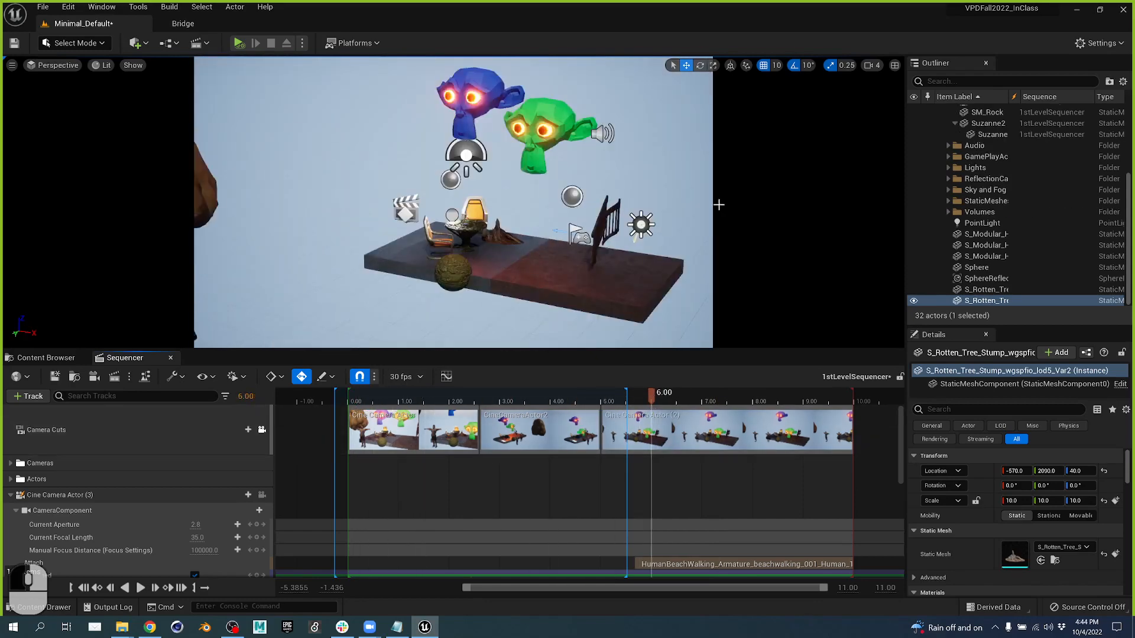
left_click(715, 201)
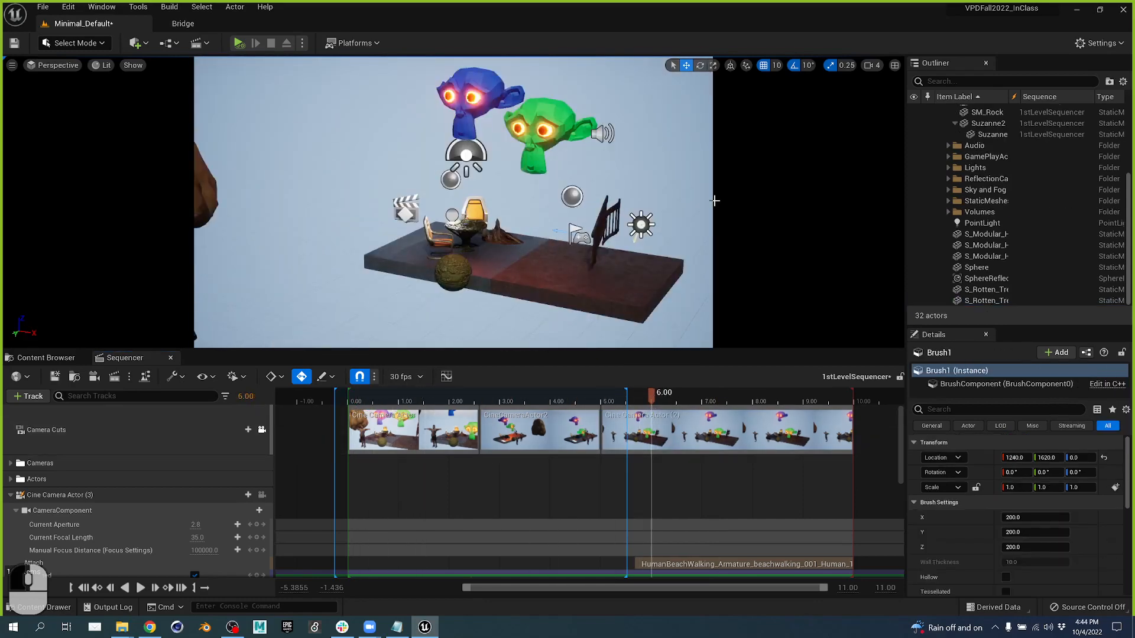
key("F11")
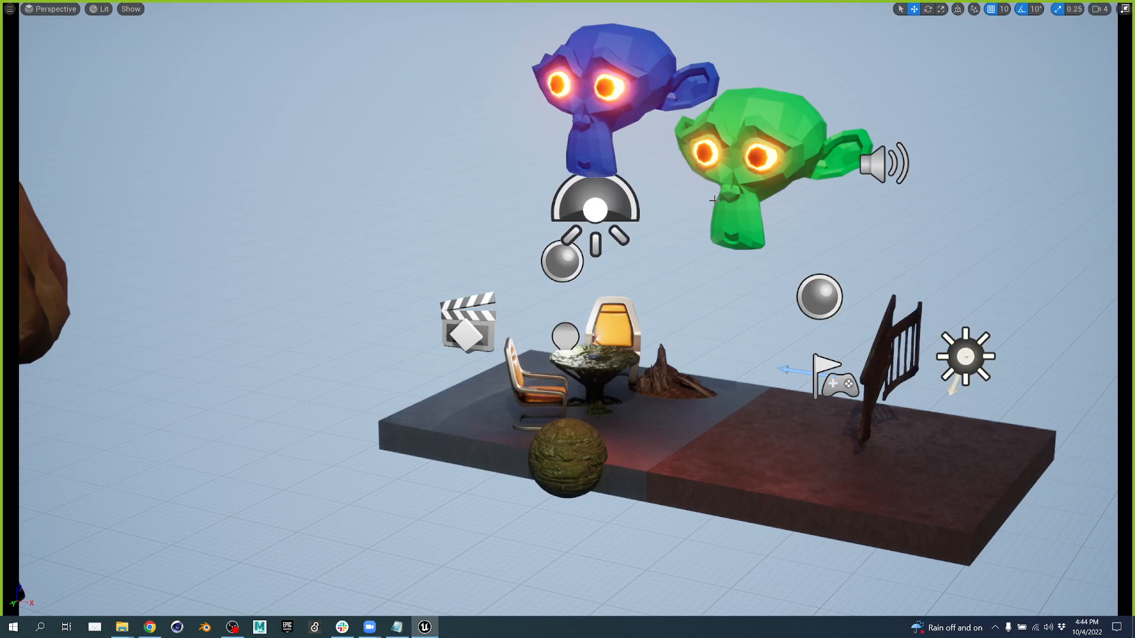
key("g")
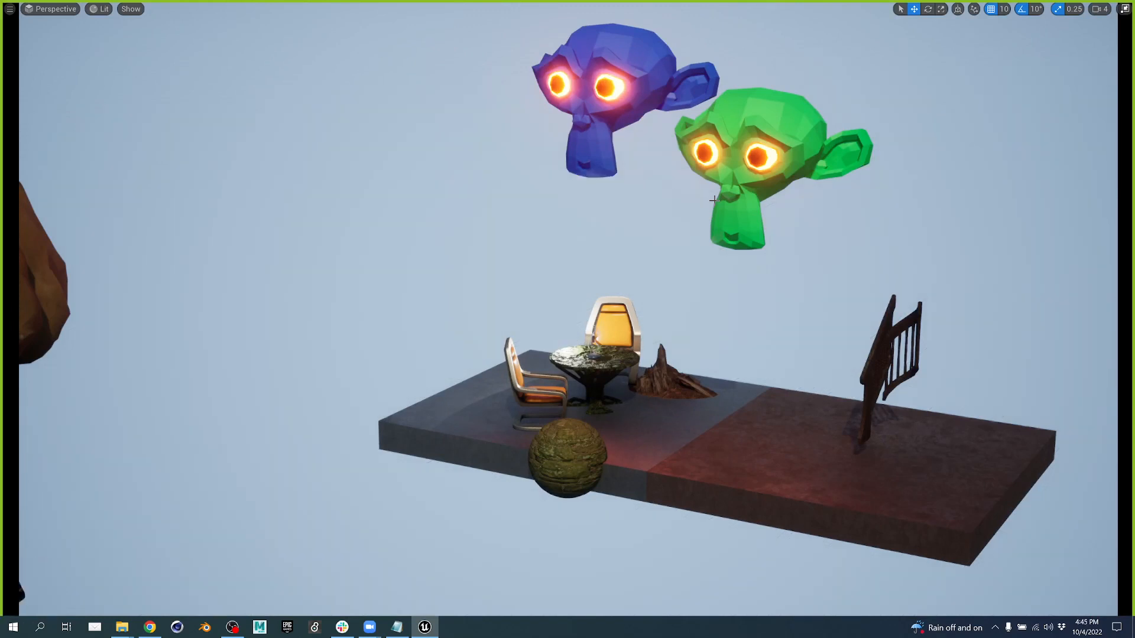
key("g")
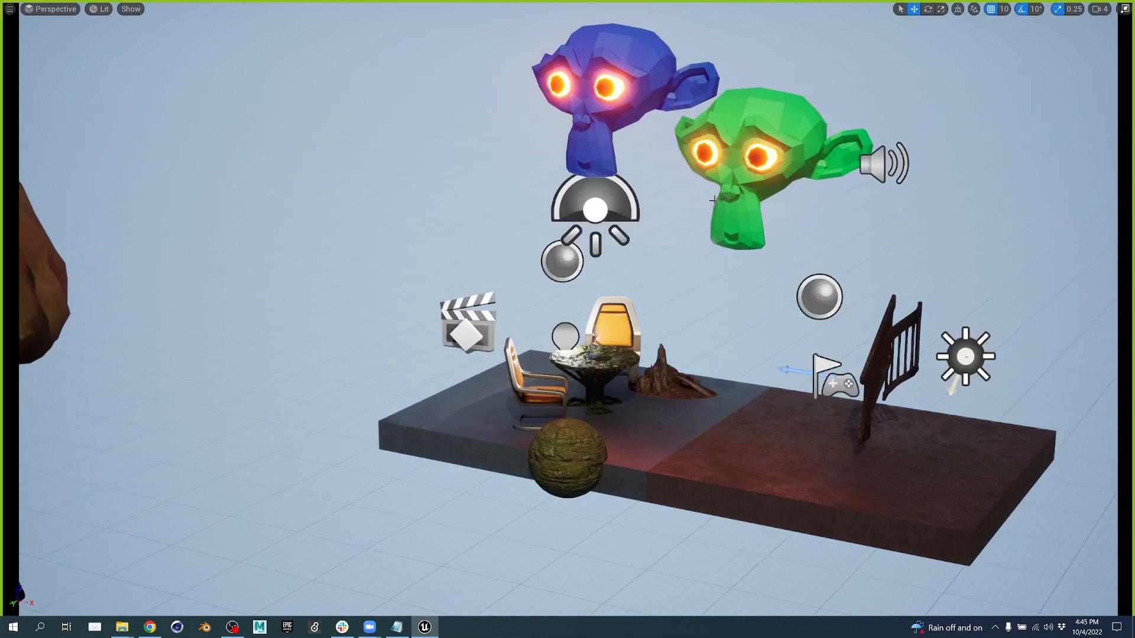
key("F11")
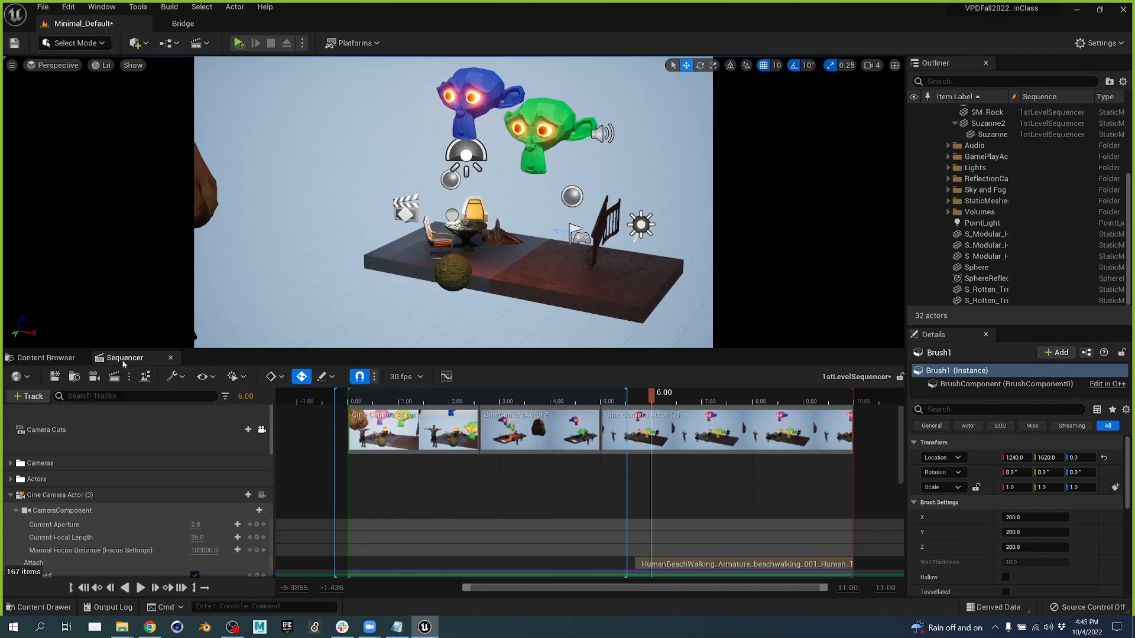
- Create a Material Parameter Collection named mpc_iNcLASS in the Materials folder
left_click(46, 357)
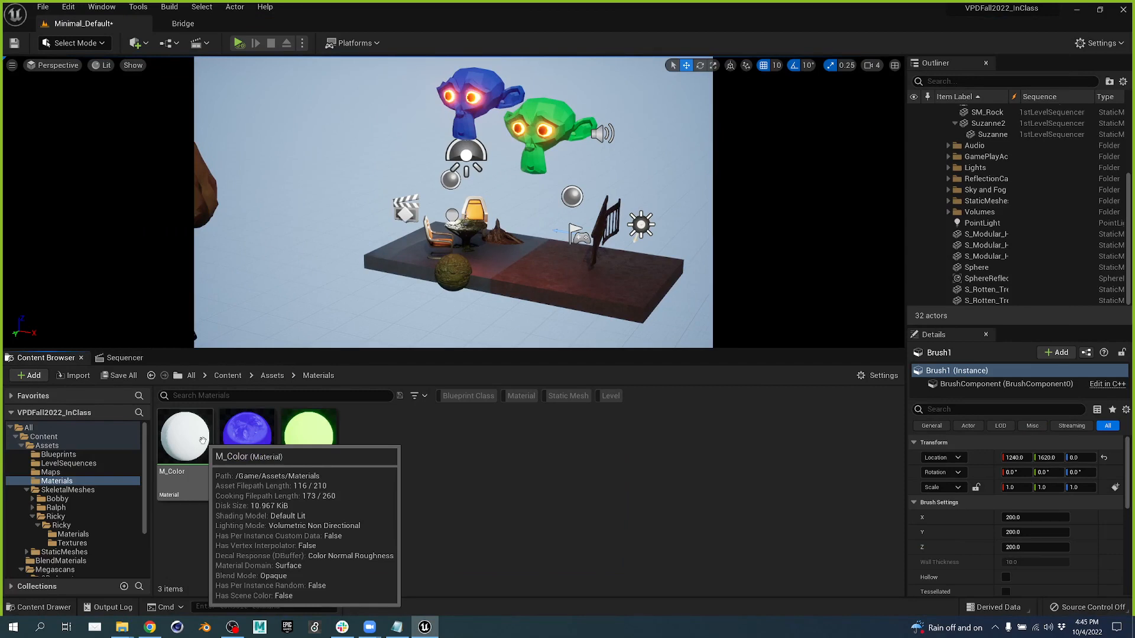
right_click(417, 448)
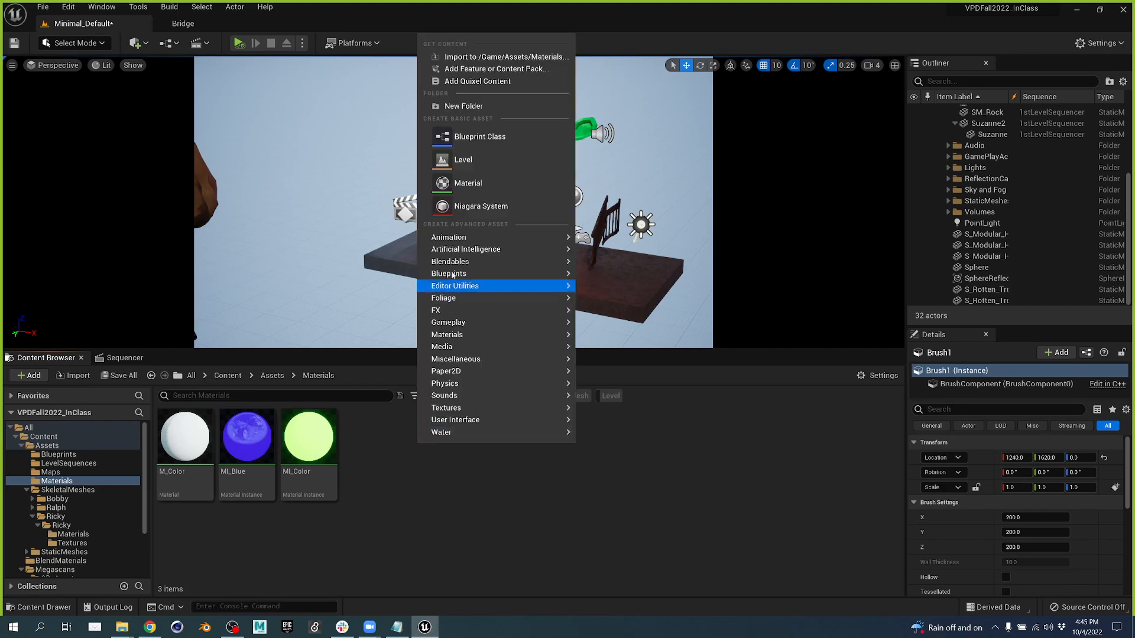
mouse_move(473, 334)
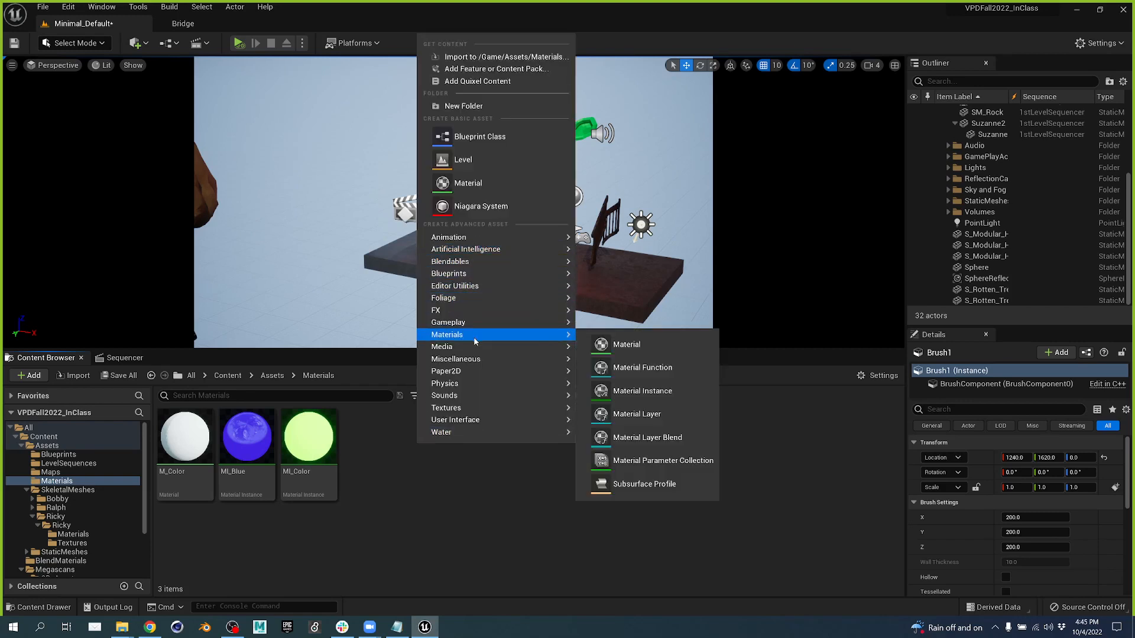
left_click(655, 462)
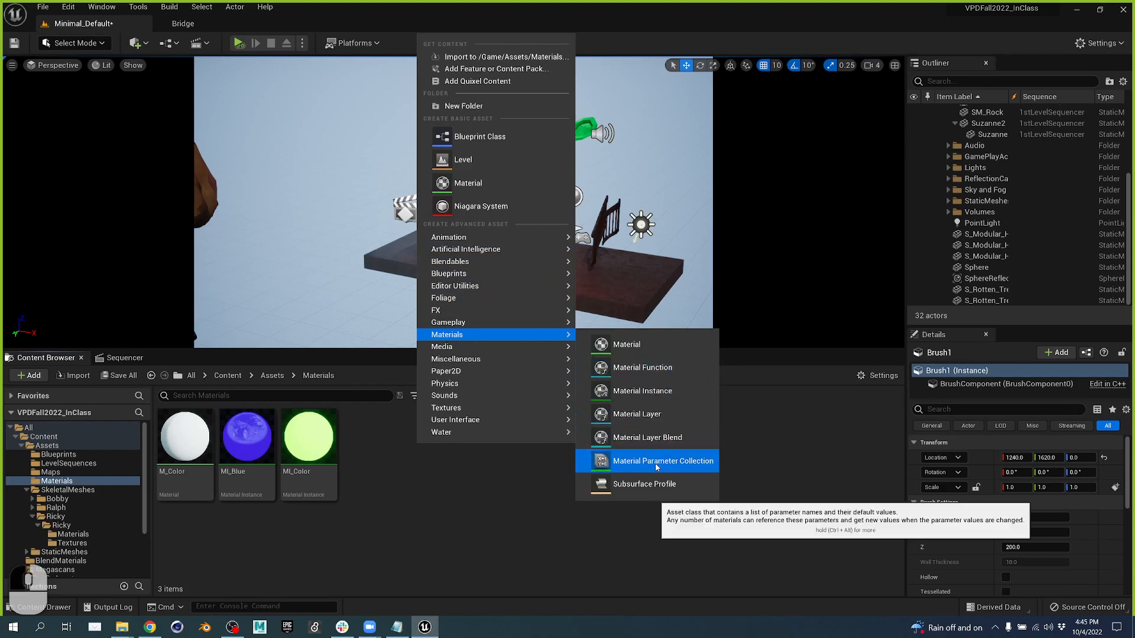
type("M")
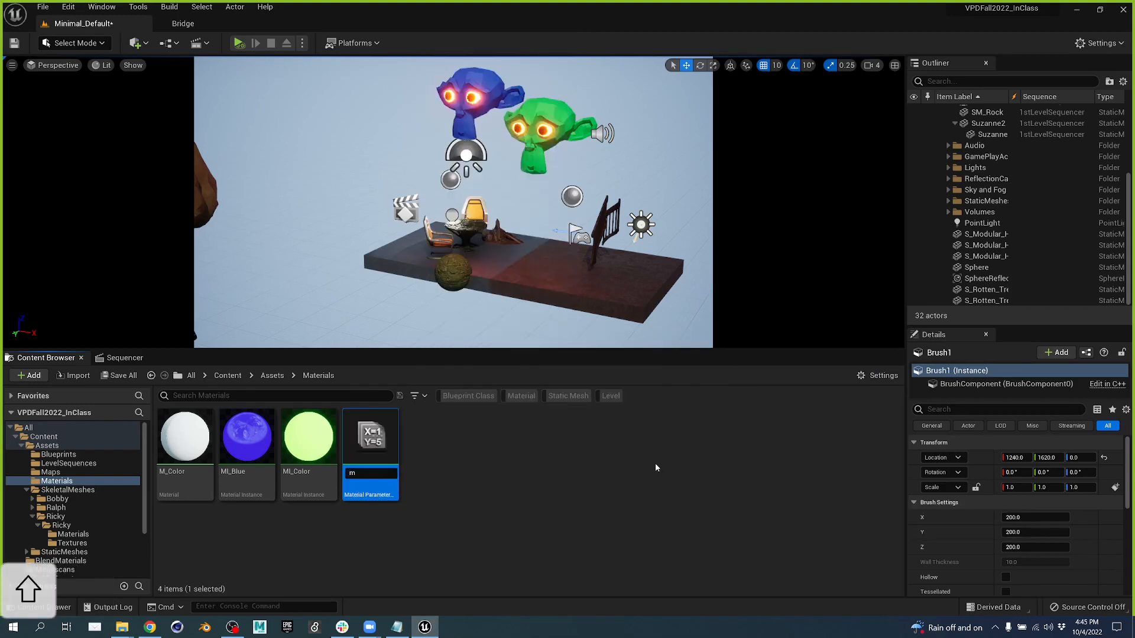
type("pc_InC")
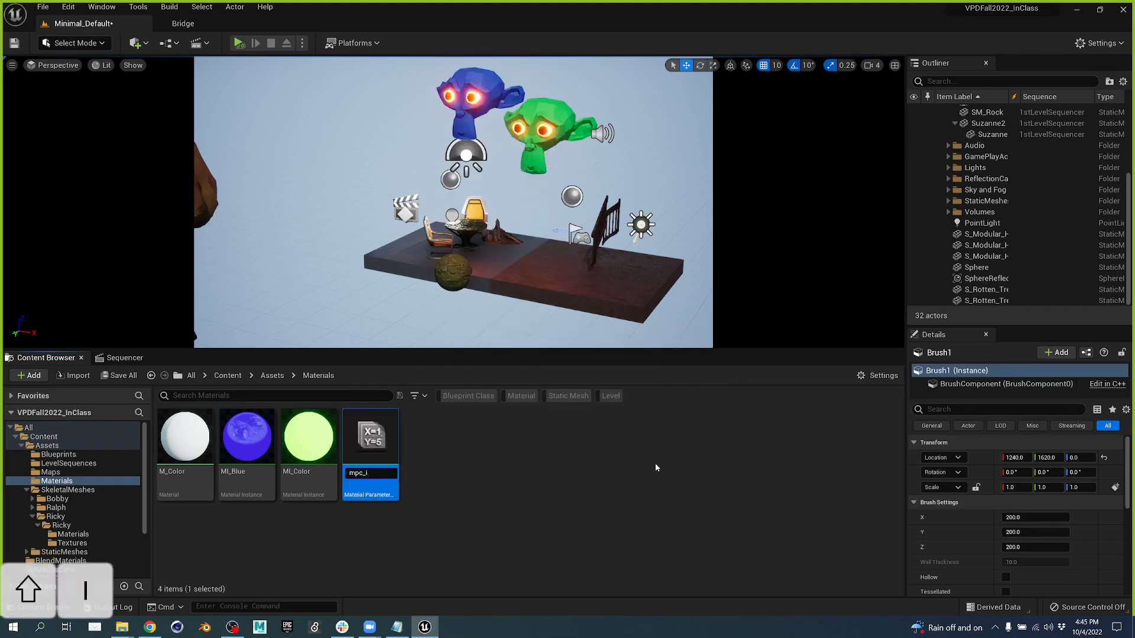
type("LASS")
key("Return")
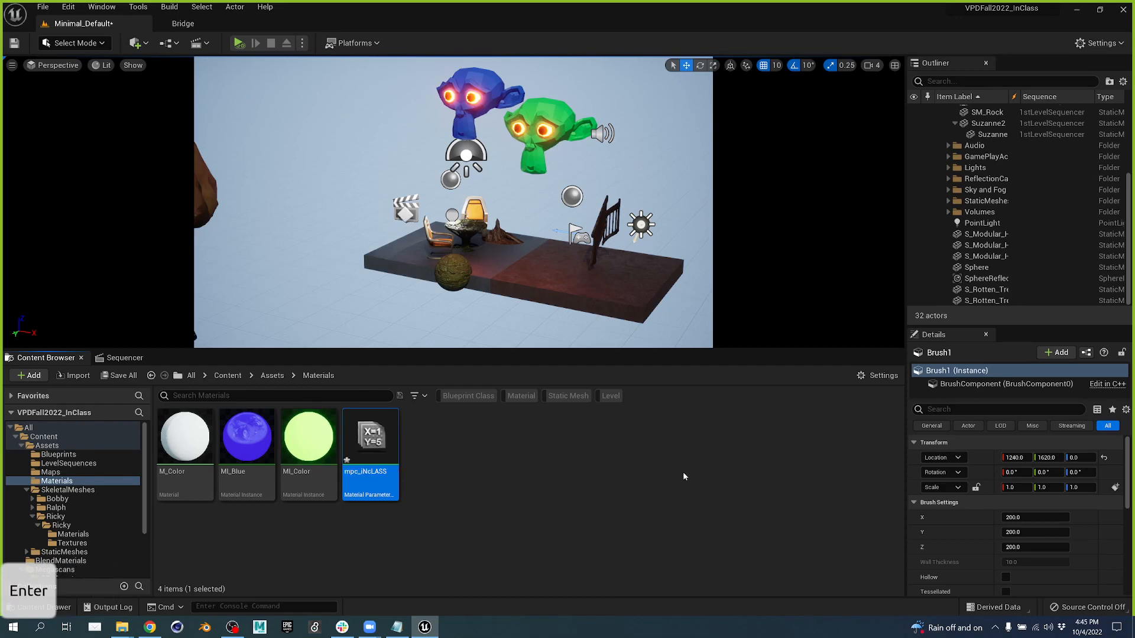
- Open the new parameter collection and add a scalar parameter named glow with a default value of 1
double_click(391, 436)
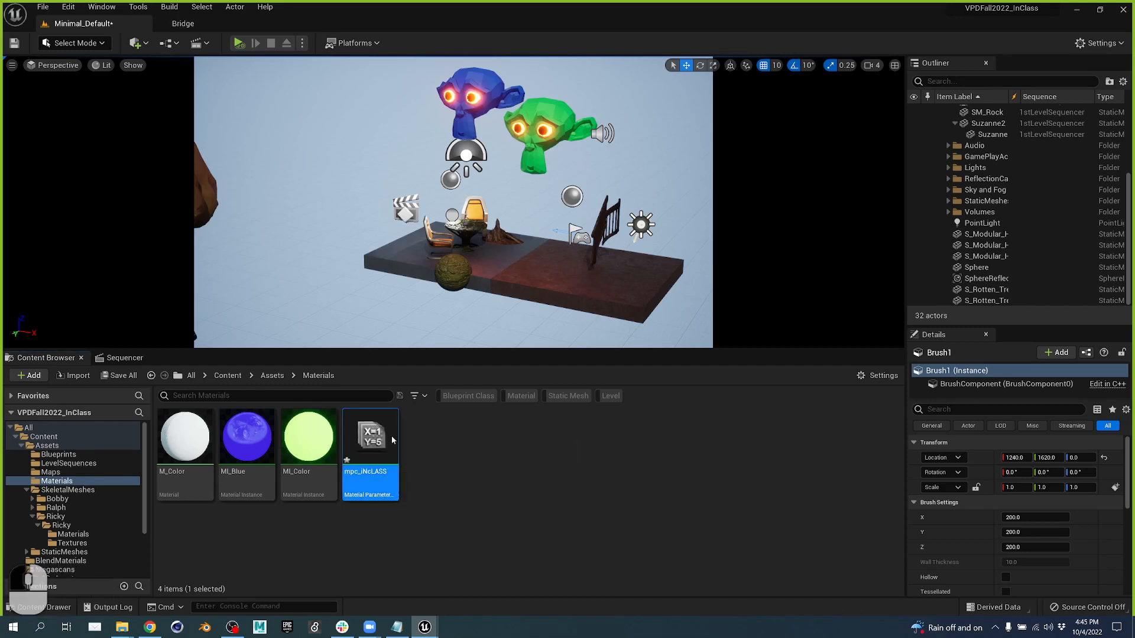
key("Caps_Lock")
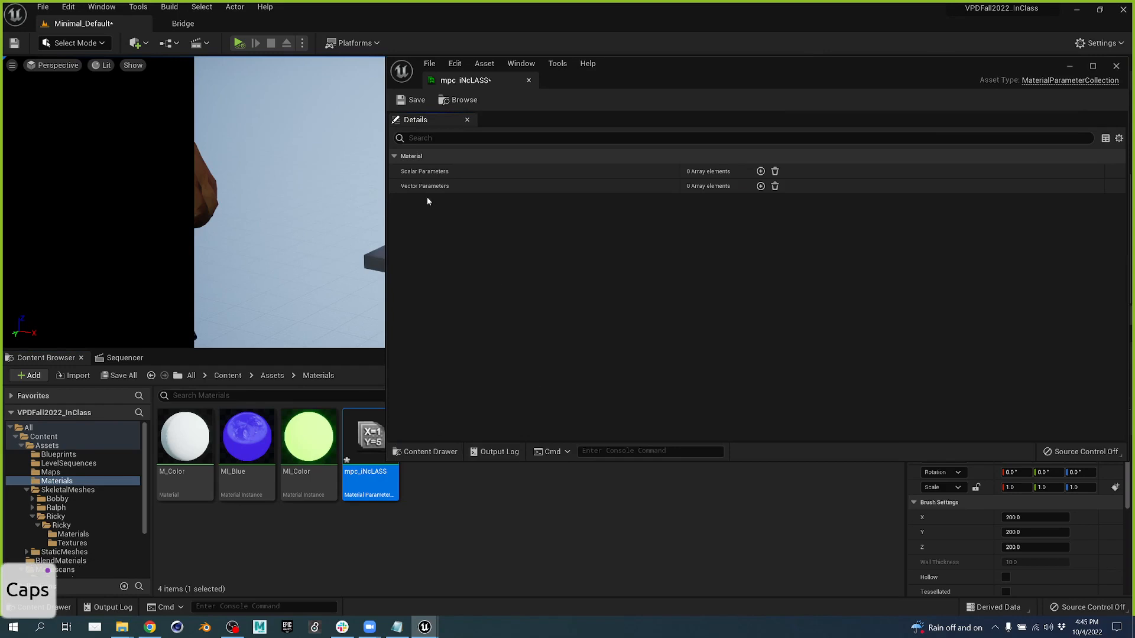
left_click(761, 171)
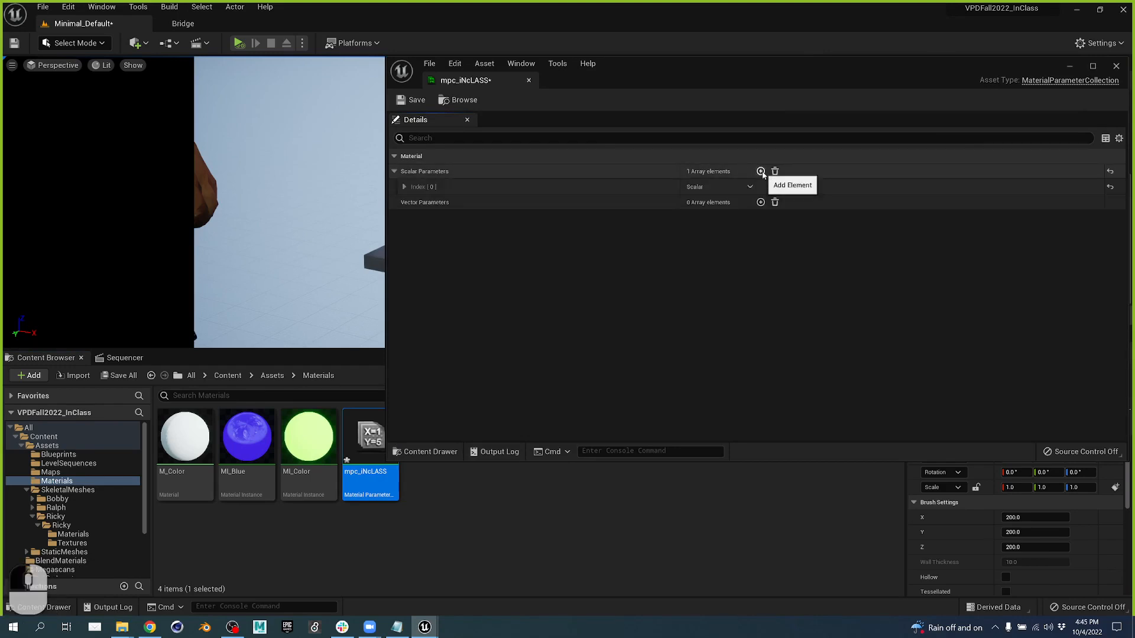
left_click(405, 186)
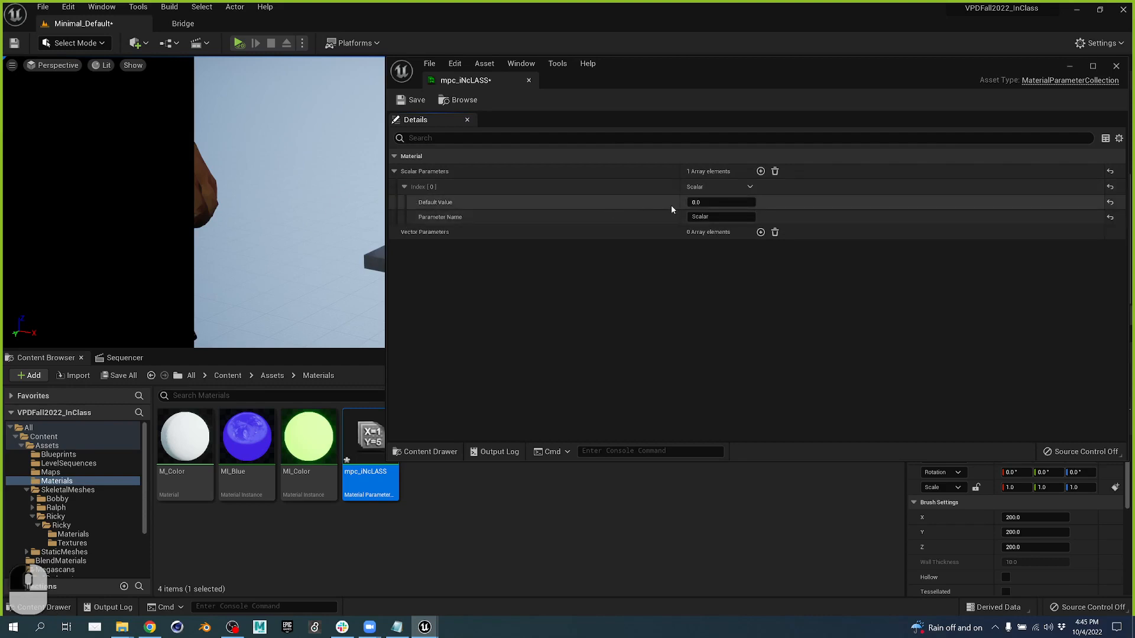
left_click(712, 217)
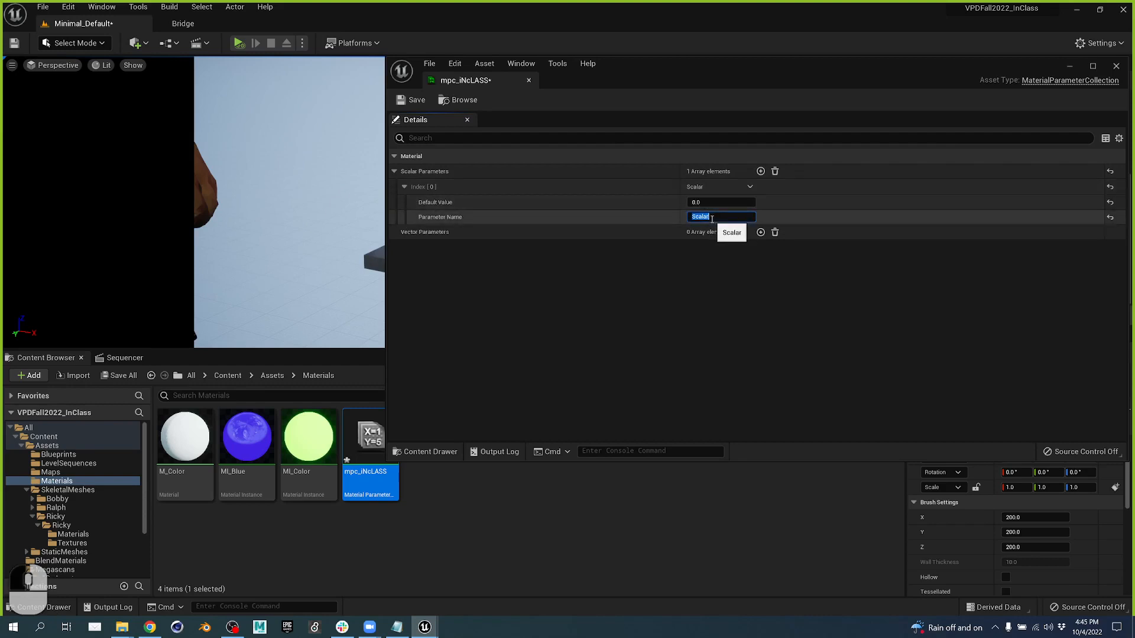
type("glow")
key("Return")
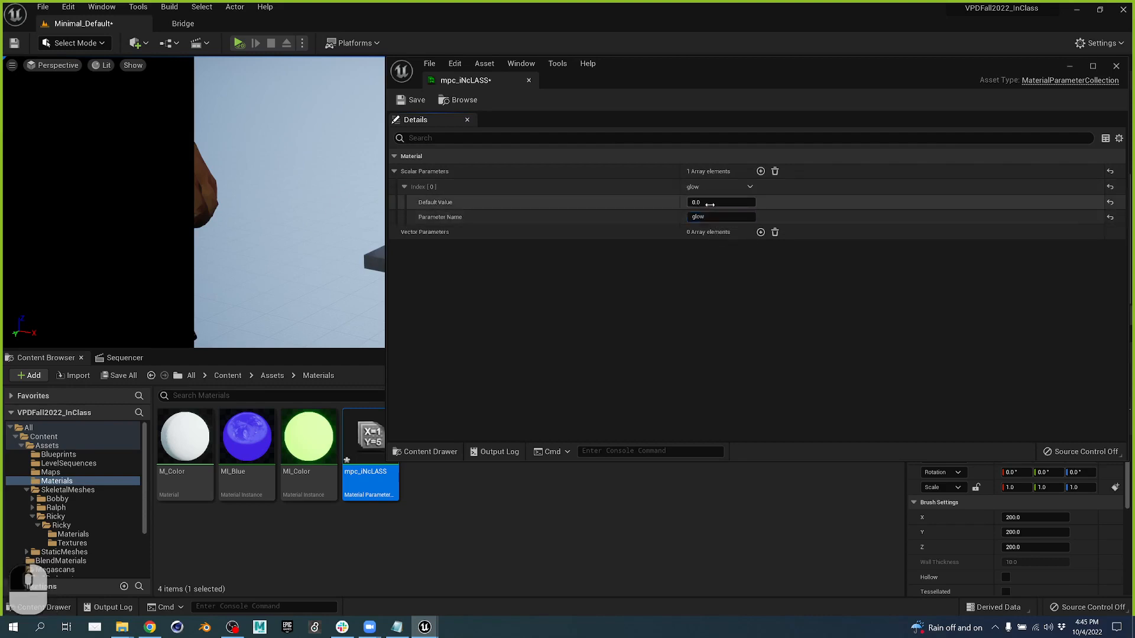
left_click(709, 204)
type("1")
key("Tab")
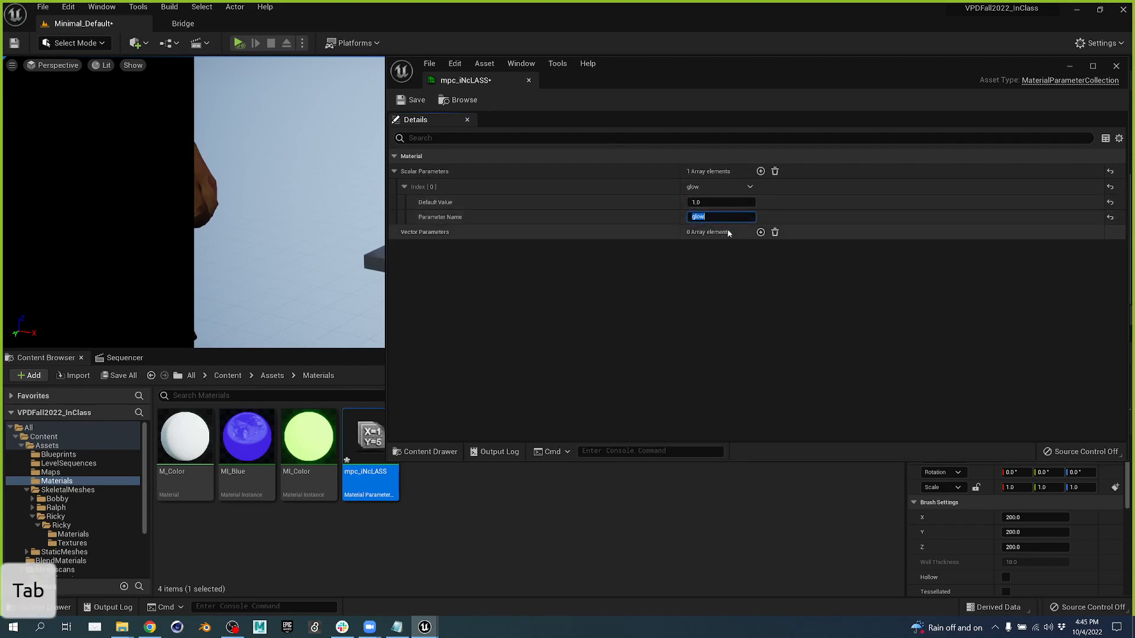
- Add a vector parameter named color to the mpc_iNcLASS parameter collection
left_click(760, 232)
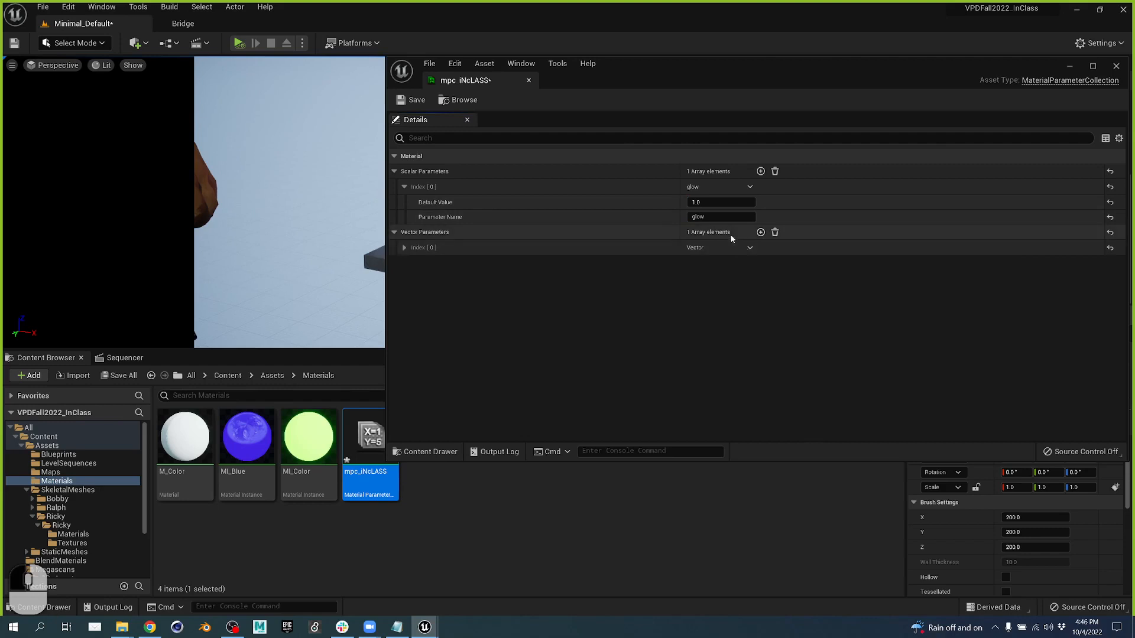
left_click(404, 247)
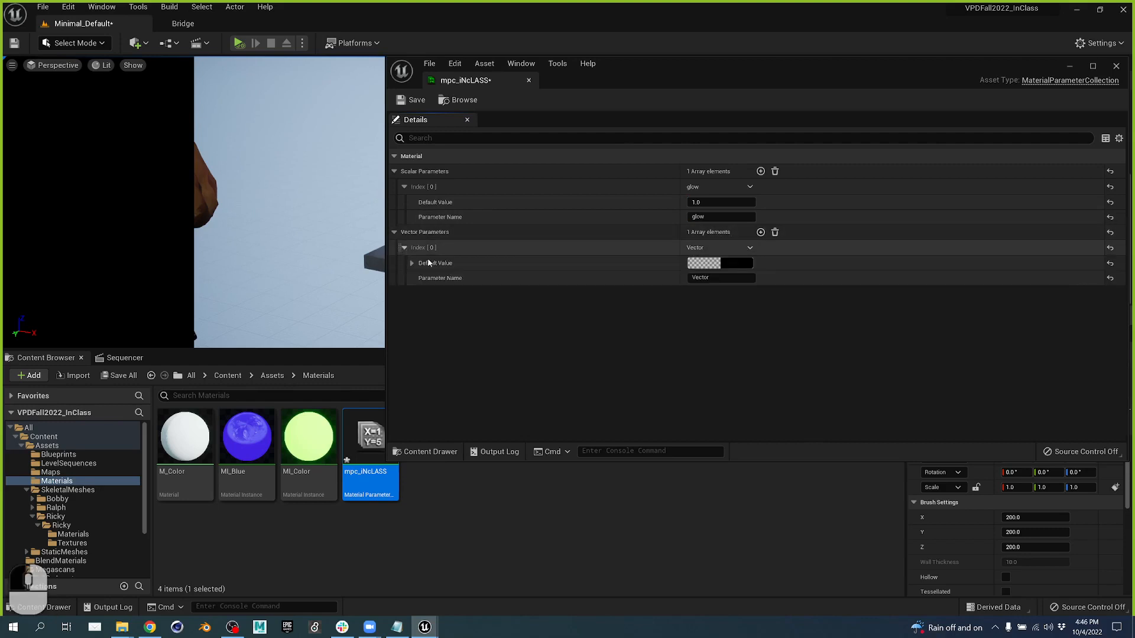
left_click(710, 276)
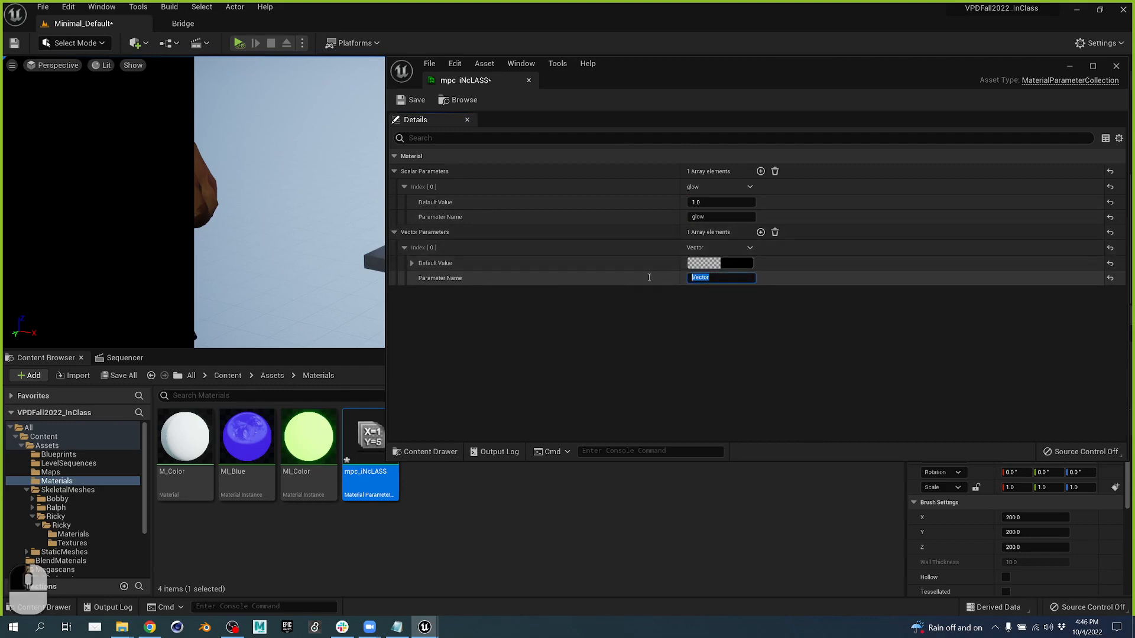
type("color")
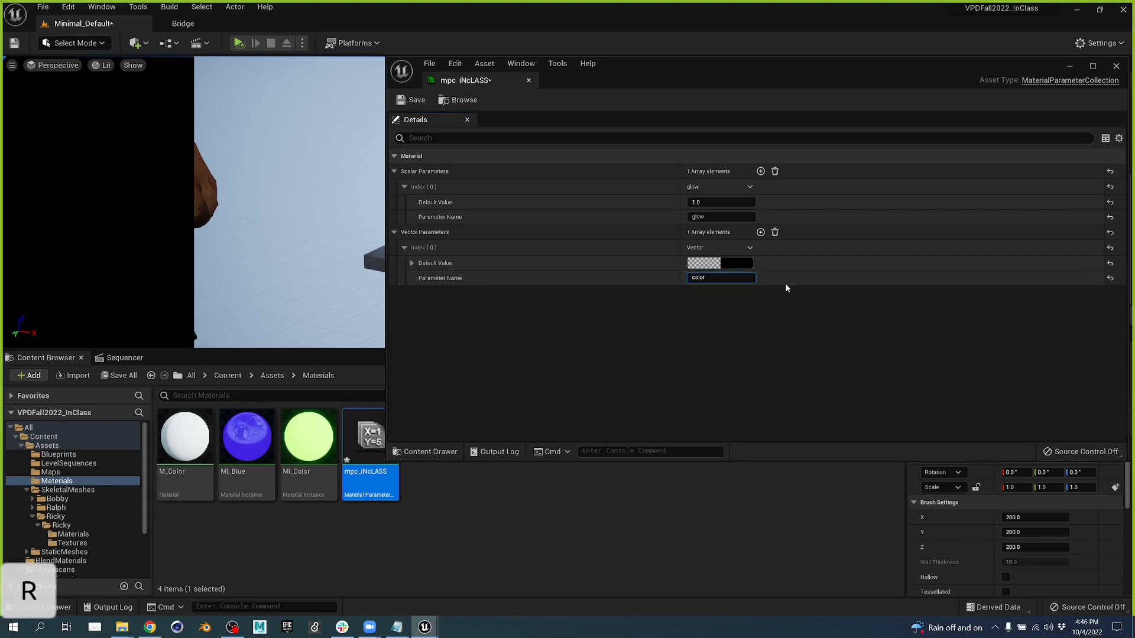
- Set the color parameter's default value to white (V 1.0), and save and close the collection
left_click(745, 267)
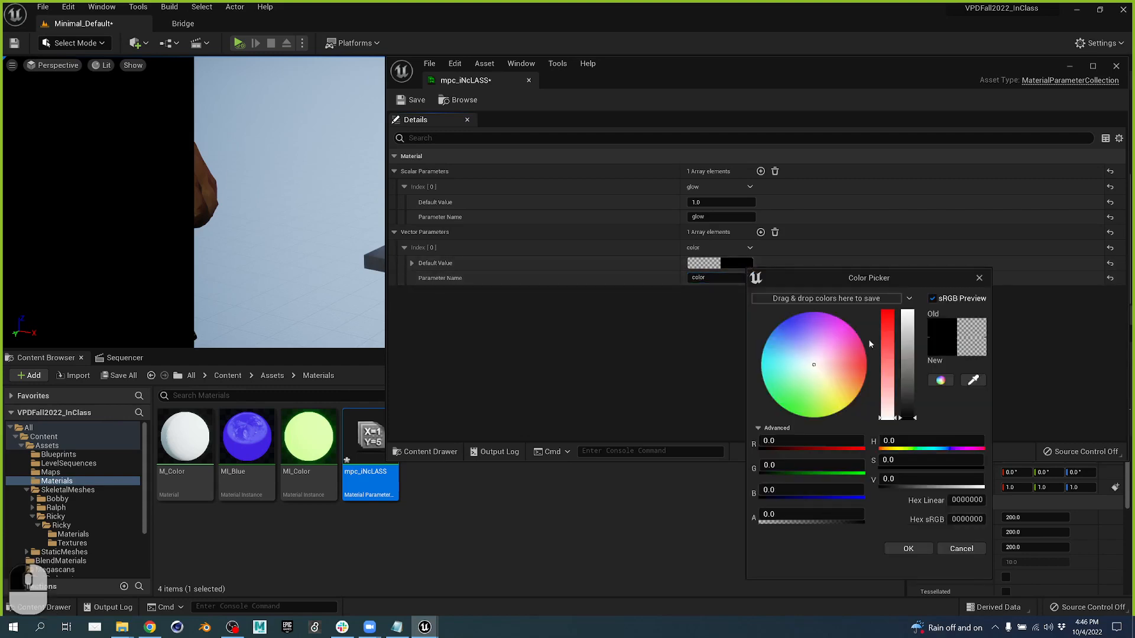
left_click_drag(902, 337, 907, 310)
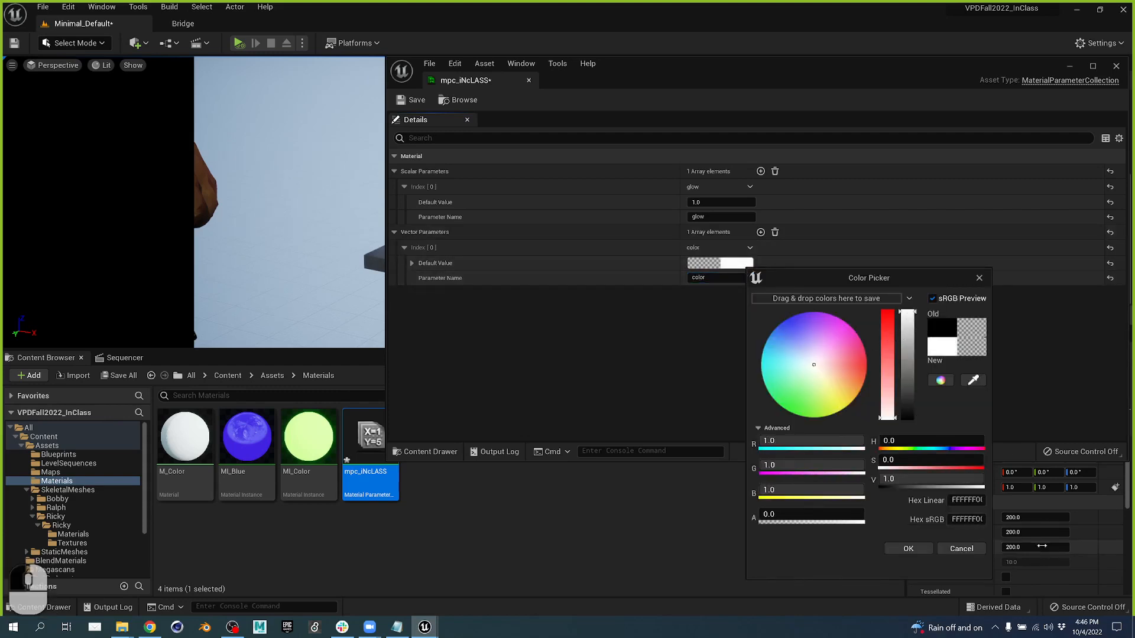
left_click(925, 549)
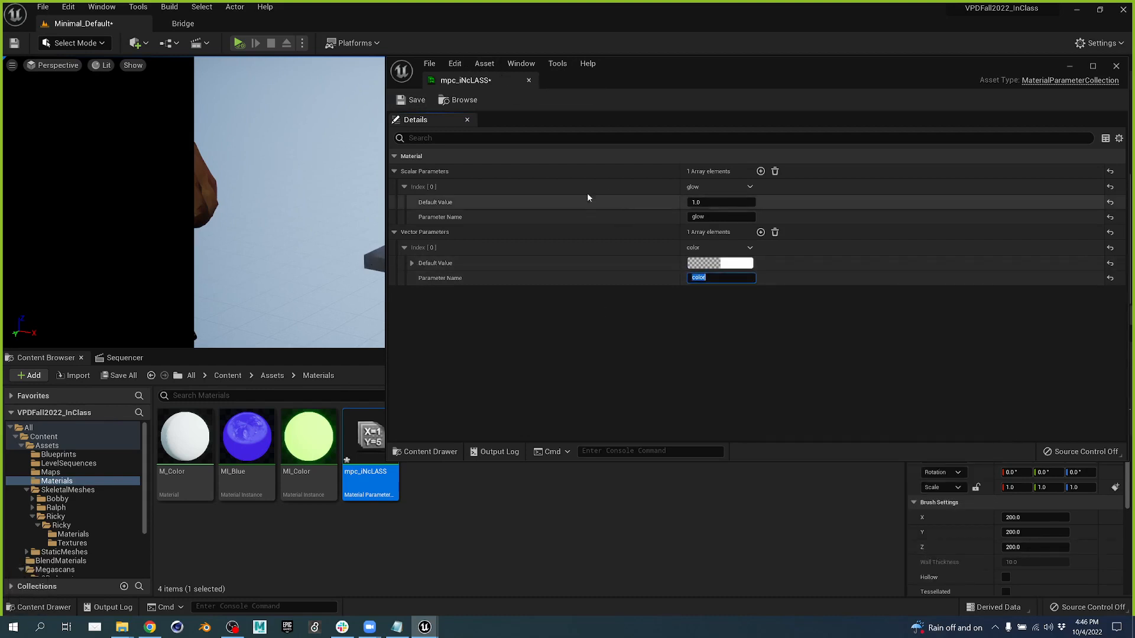
left_click(413, 102)
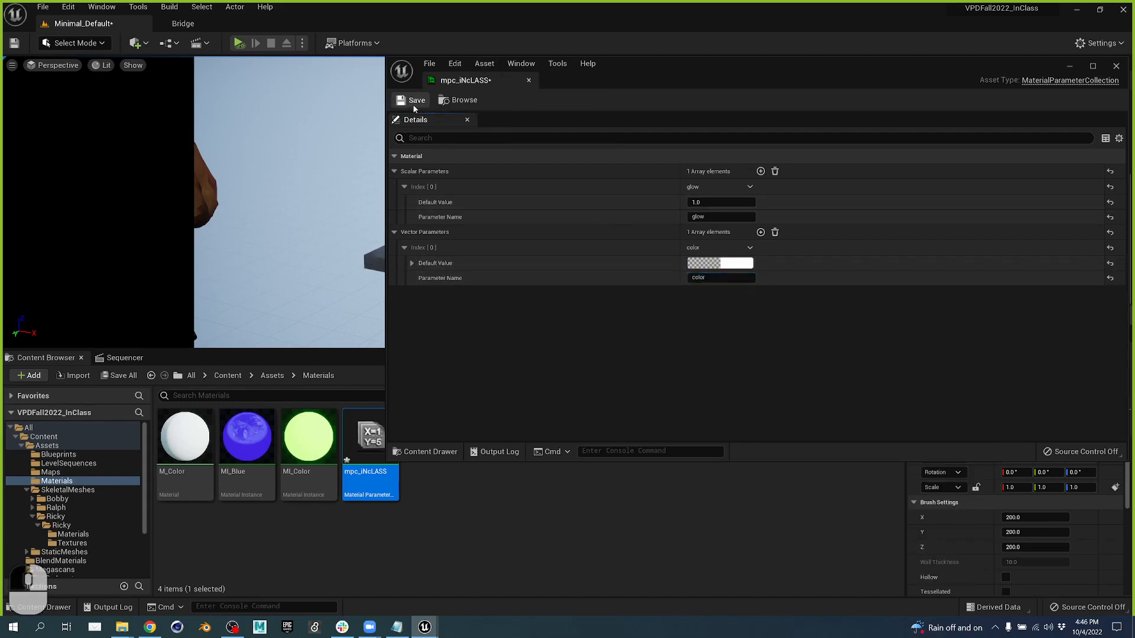
left_click(528, 80)
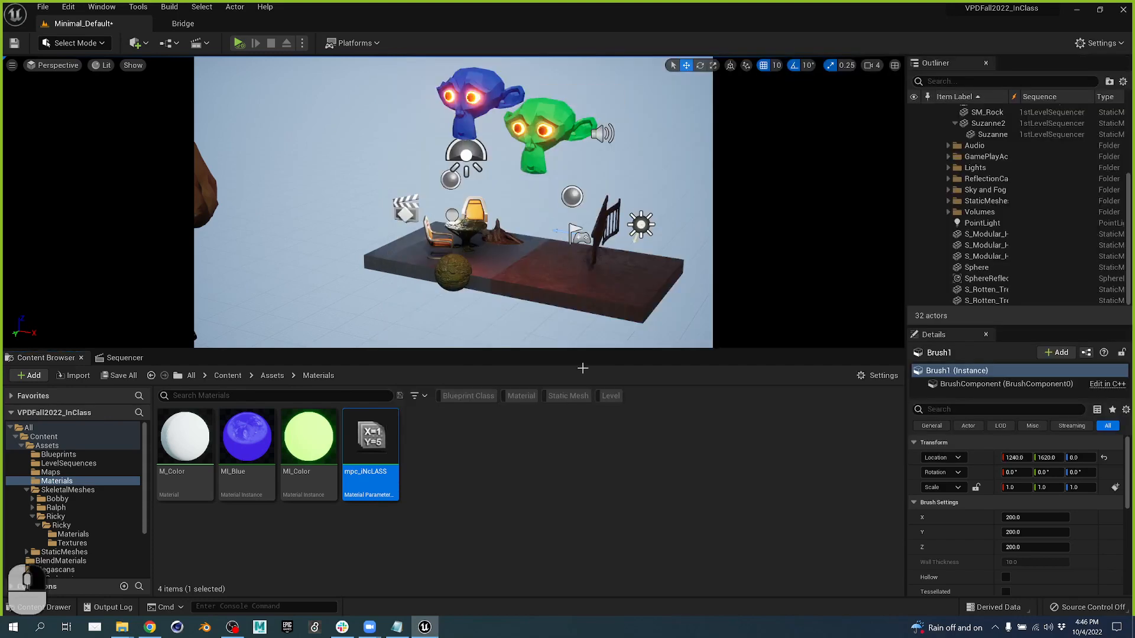
- Create a new material named LF_Intensity in the Materials folder
right_click(453, 466)
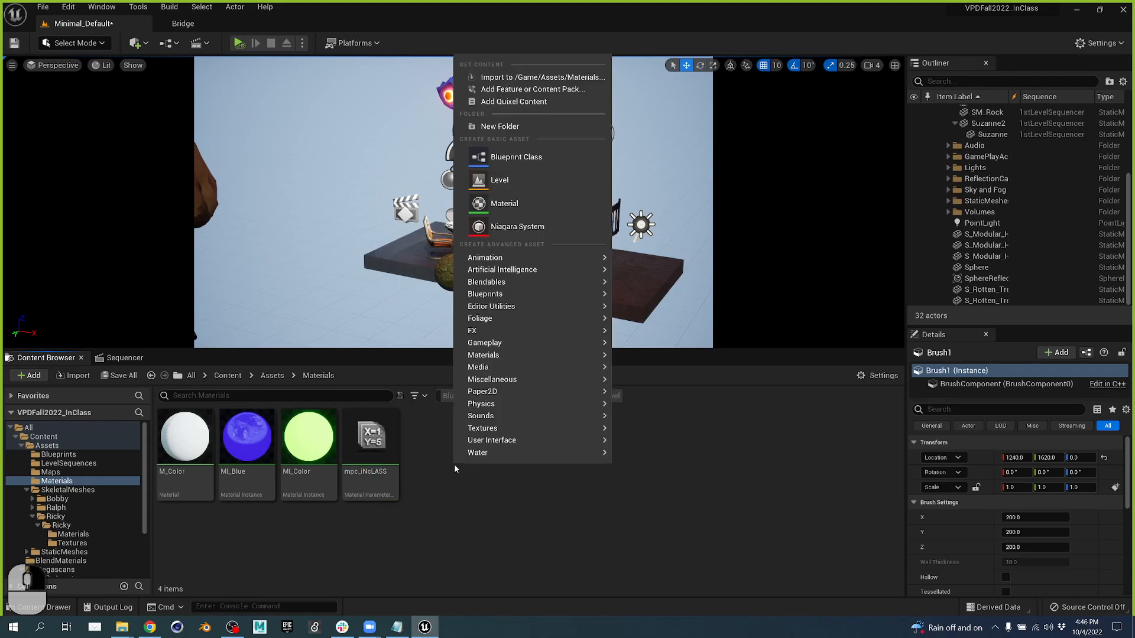
left_click(505, 204)
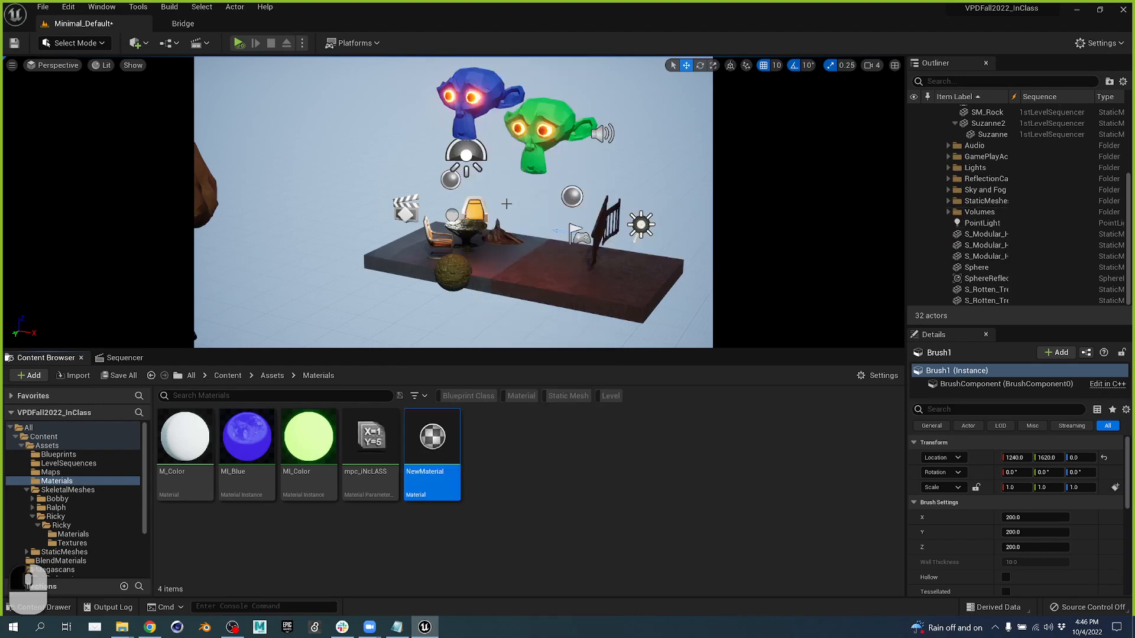
type("M")
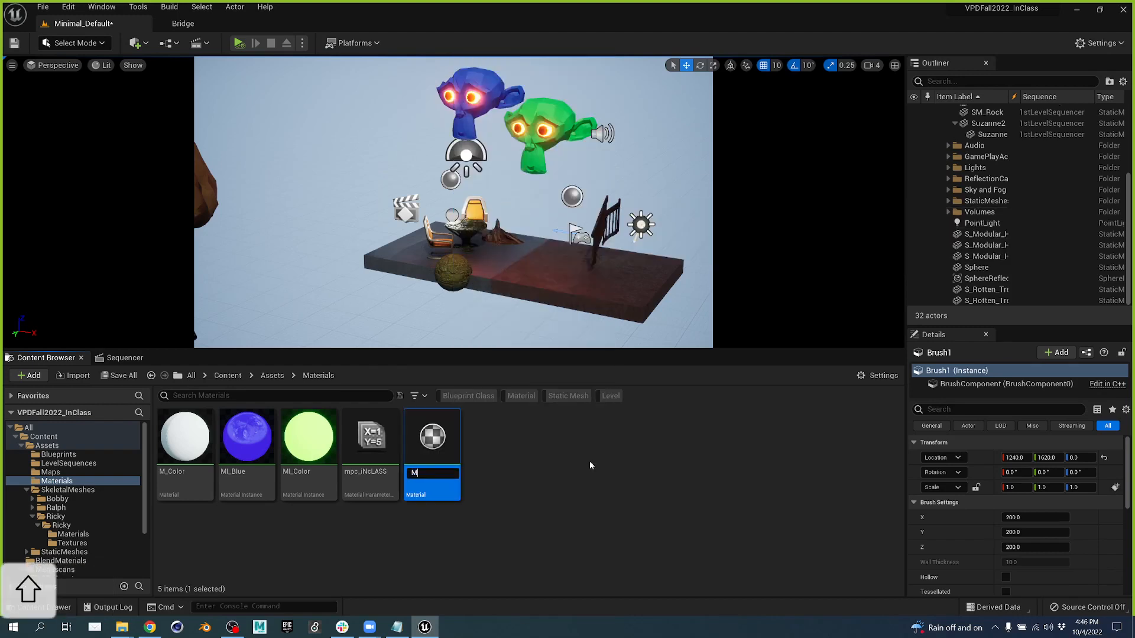
key("BackSpace")
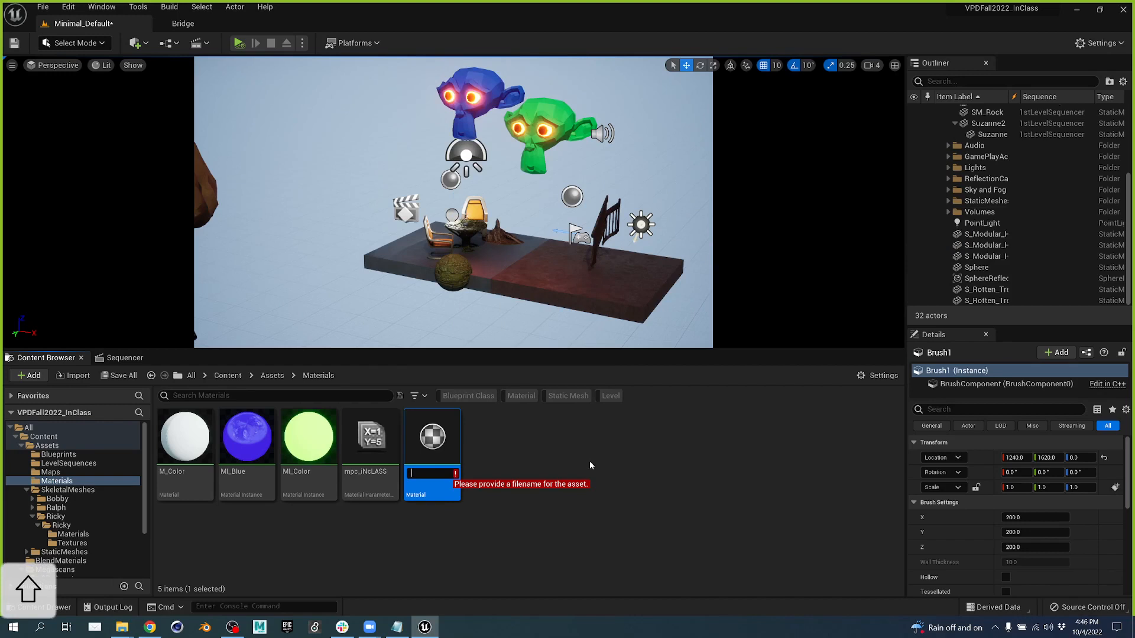
type("LF")
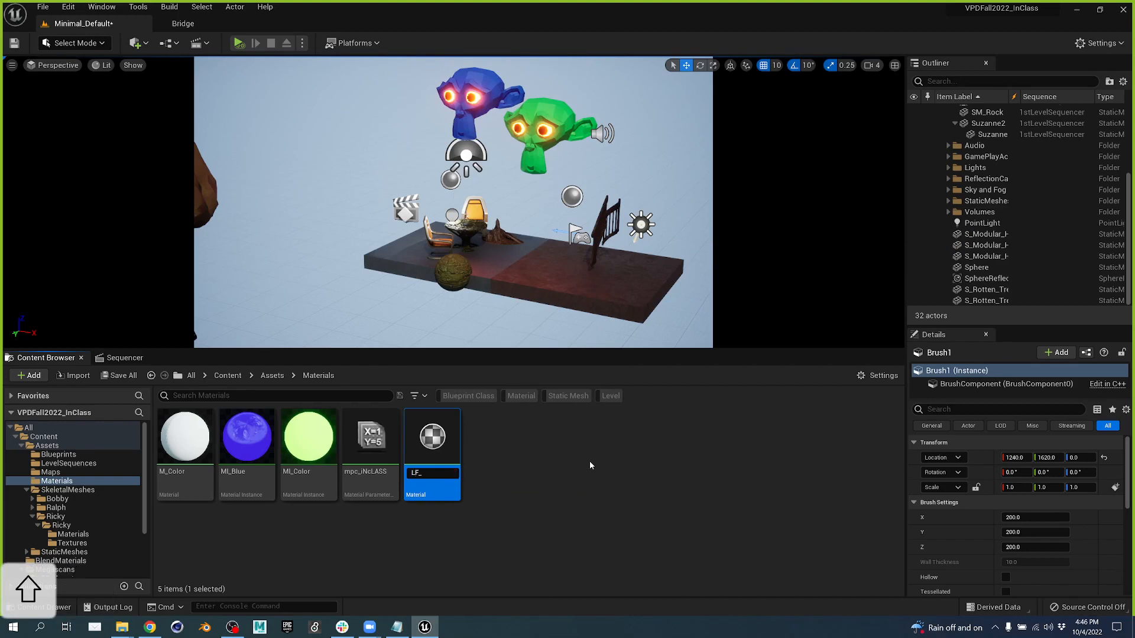
type("_Intensity")
key("Return")
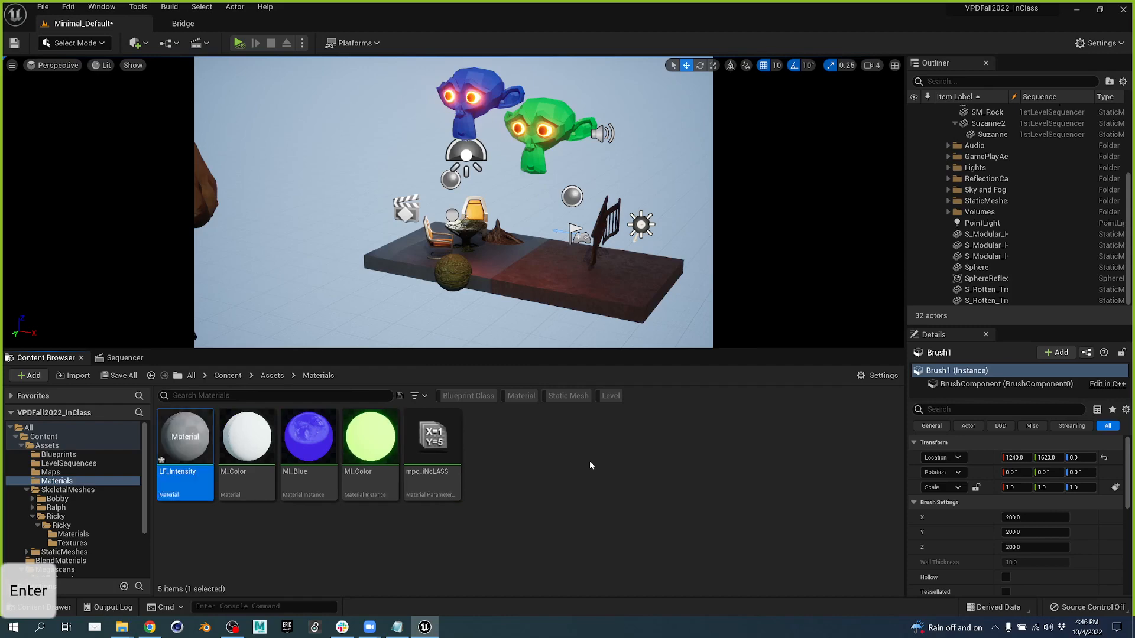
- Open LF_Intensity docked in the main editor window and set its Material Domain to Light Function
double_click(175, 445)
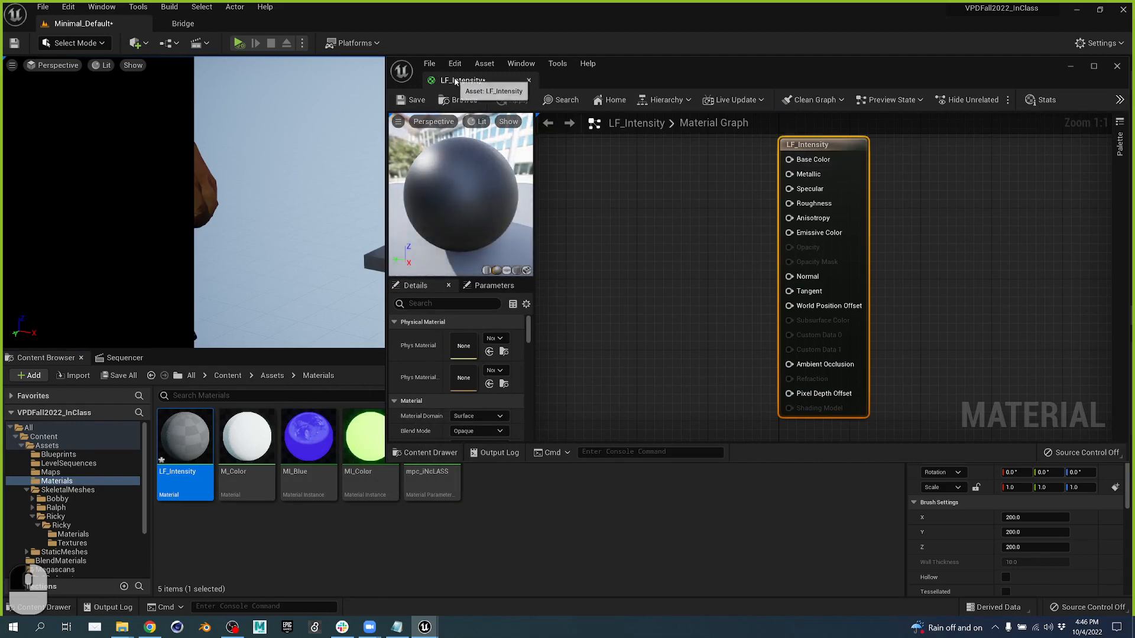
left_click_drag(454, 80, 334, 35)
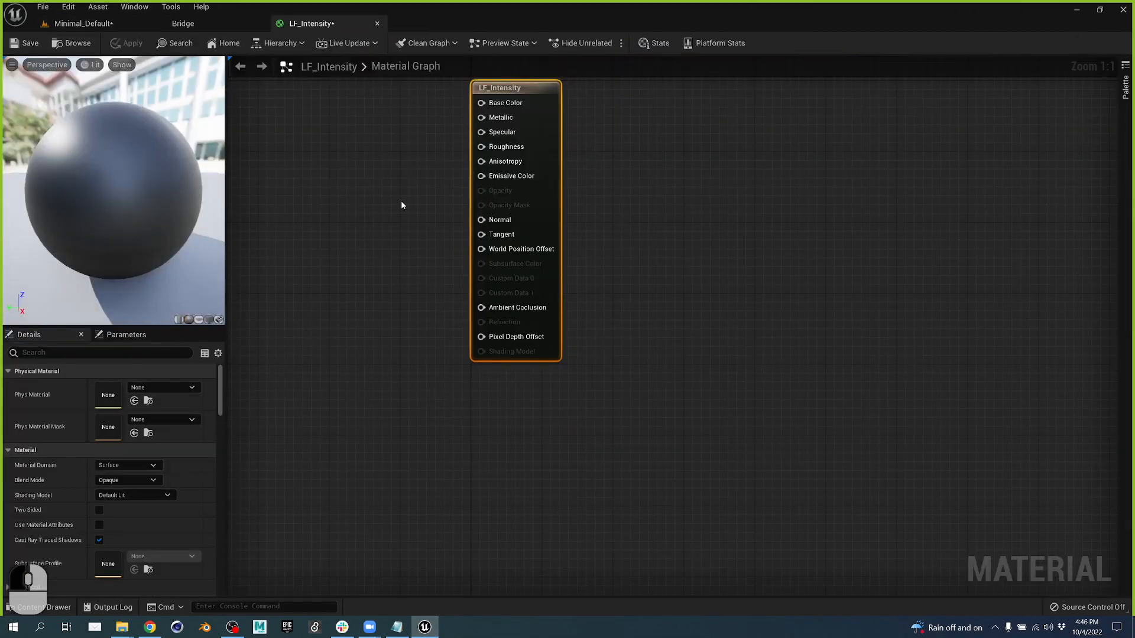
left_click(139, 466)
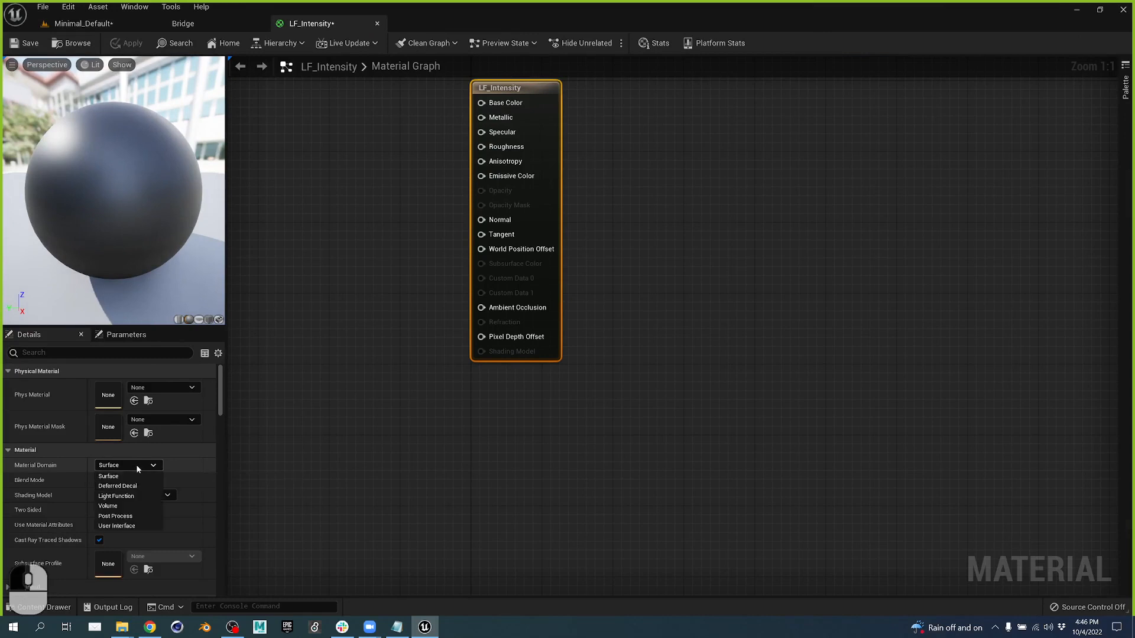
left_click(136, 496)
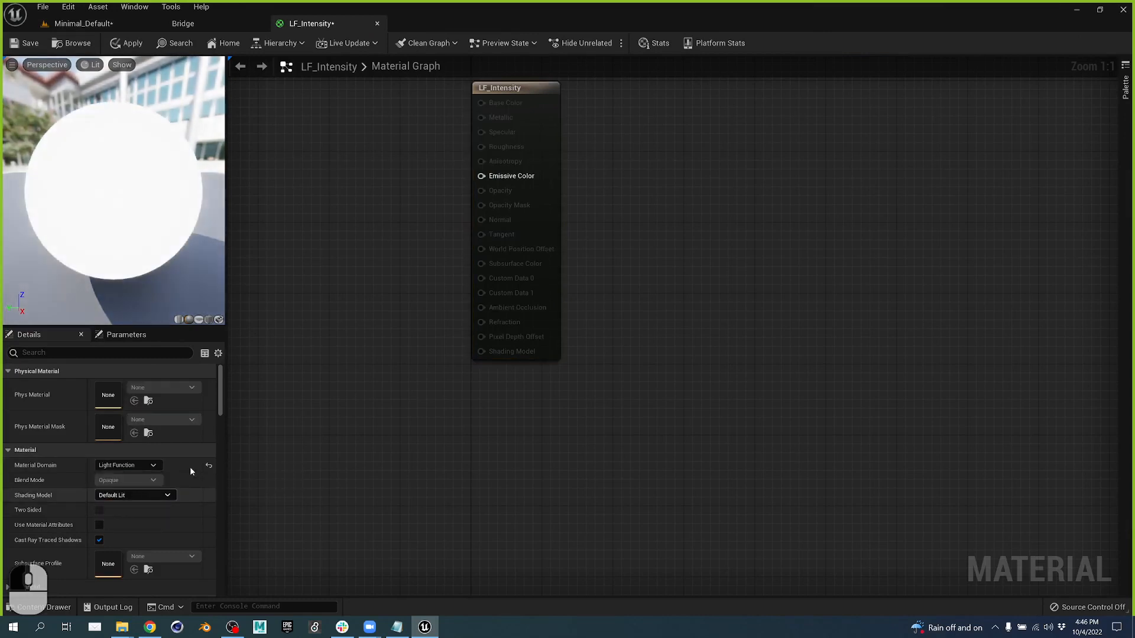
- Add a CollectionParameter node to the material graph beside the LF_Intensity output node
right_click_drag(441, 230, 519, 299)
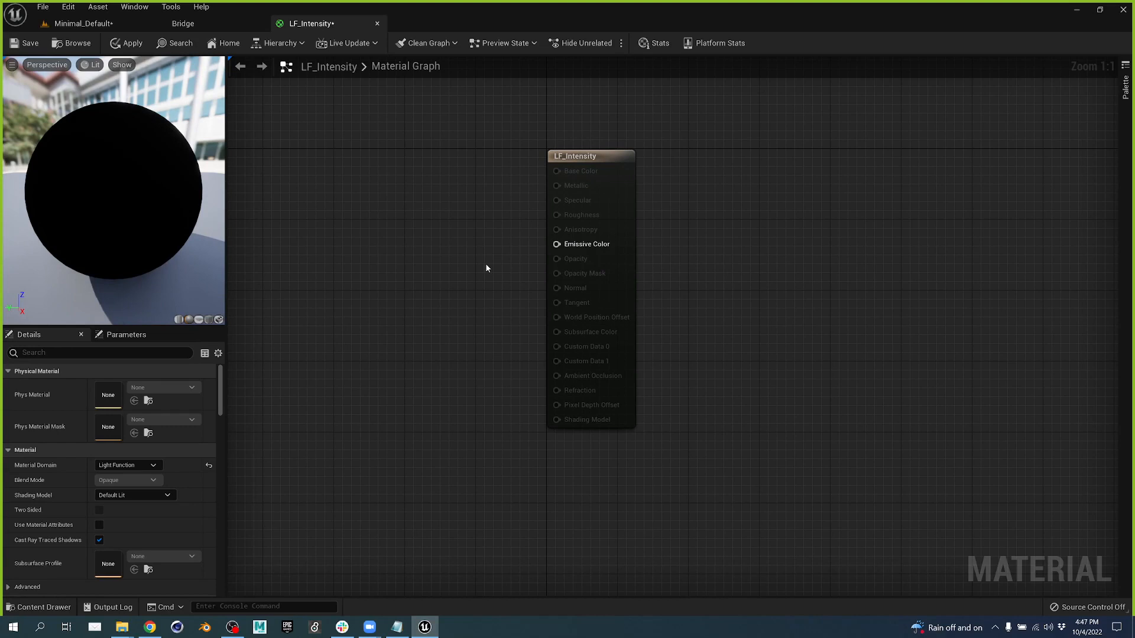
right_click(416, 246)
left_click(411, 230)
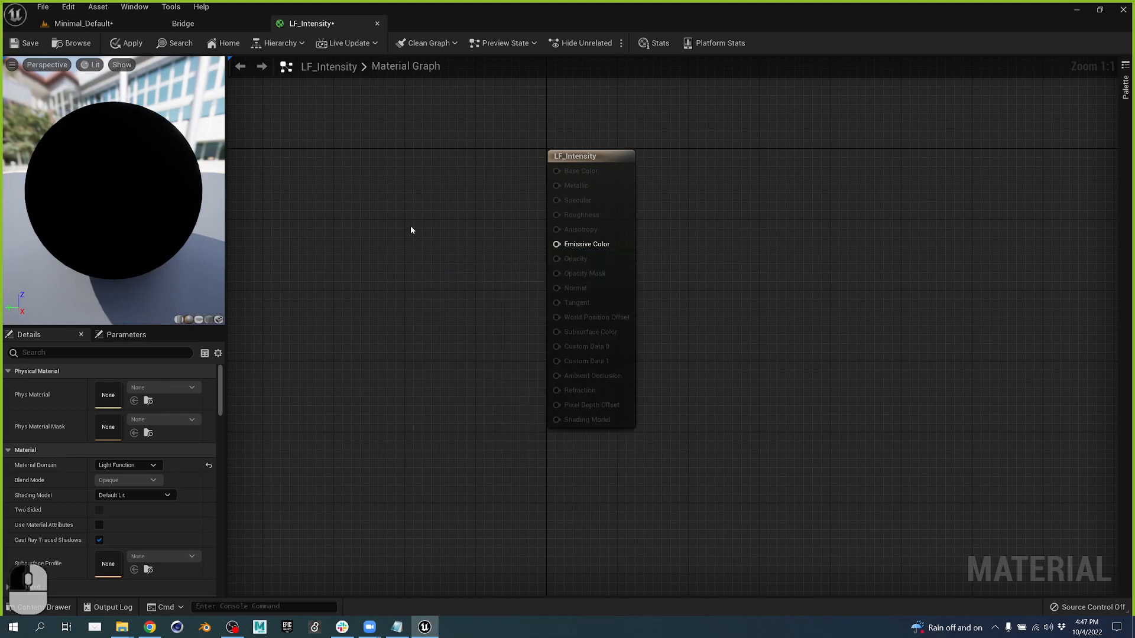
right_click(411, 230)
type("m")
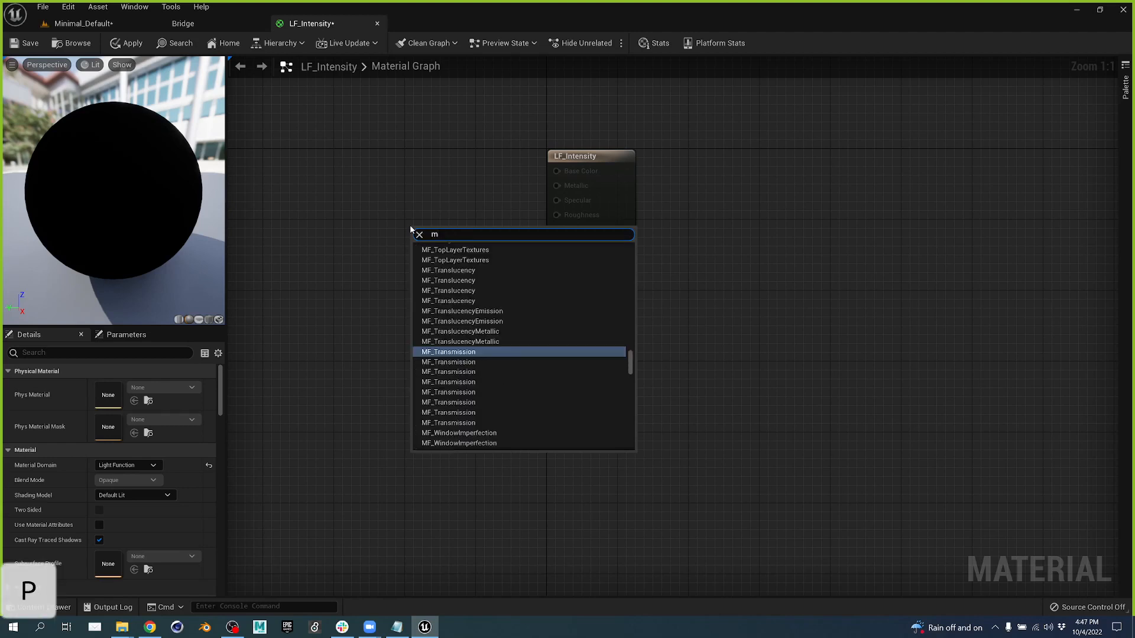
type("pc")
key("BackSpace")
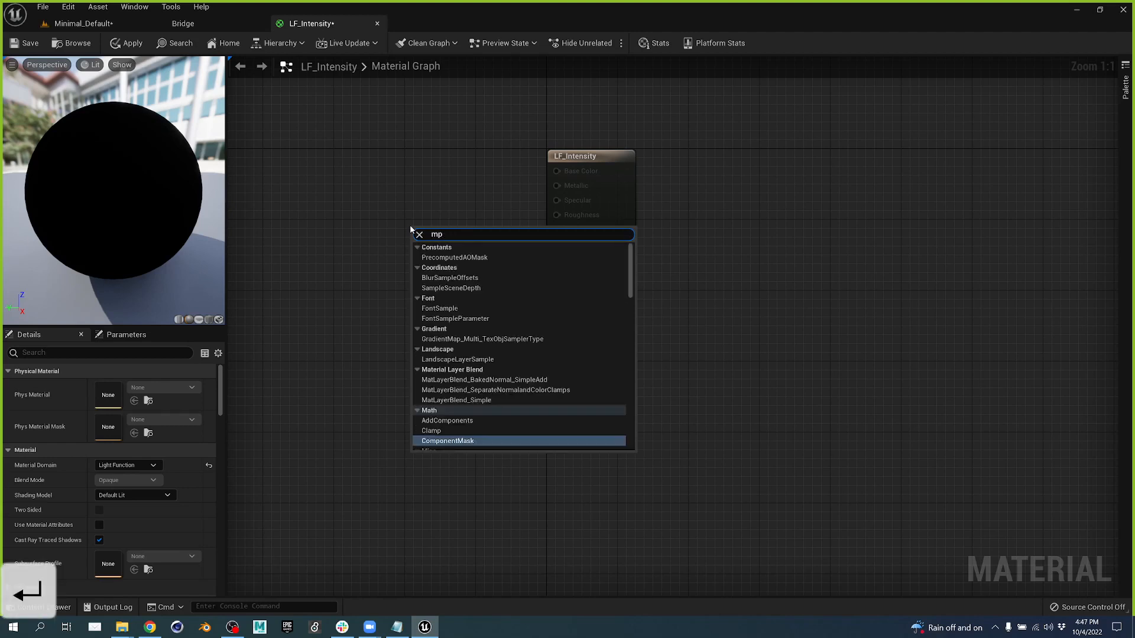
key("BackSpace")
key("BackSpace")
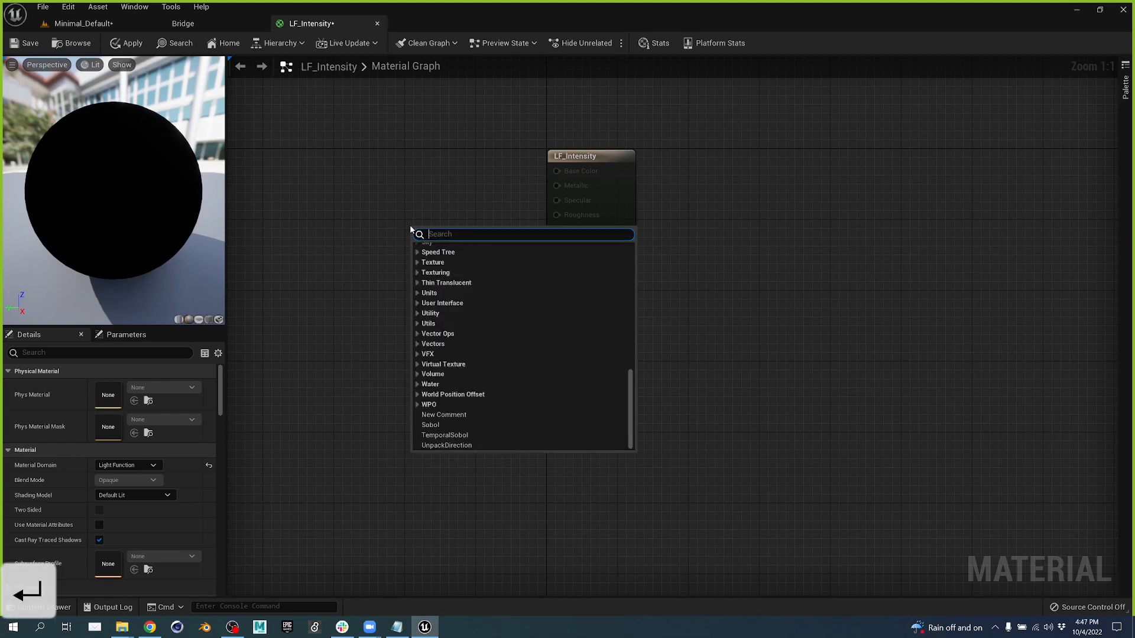
type("para")
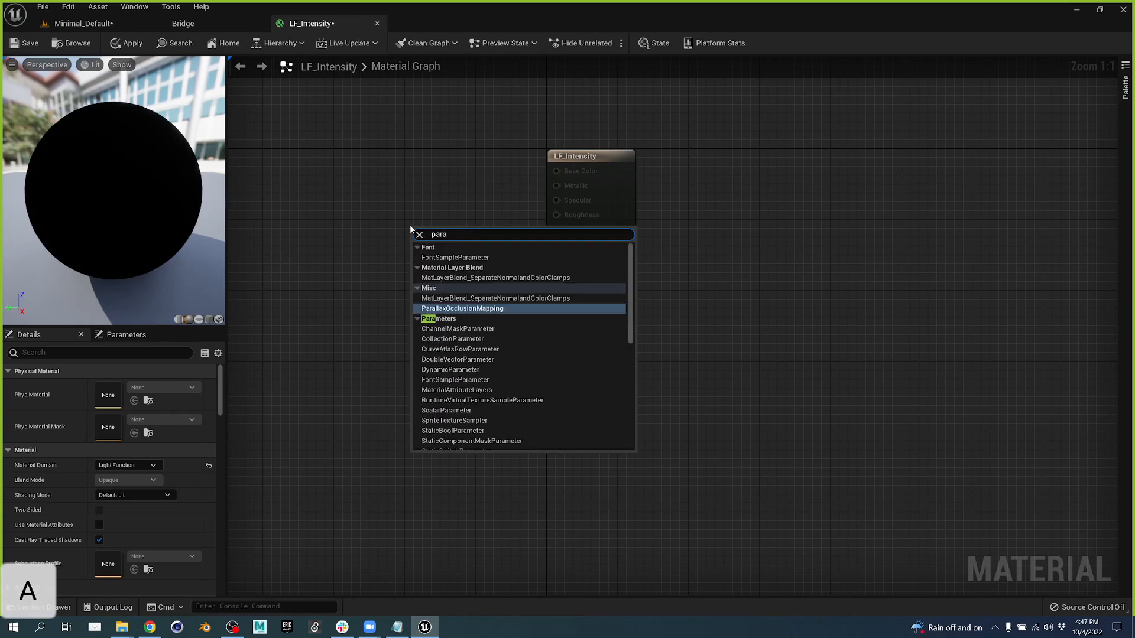
left_click(466, 339)
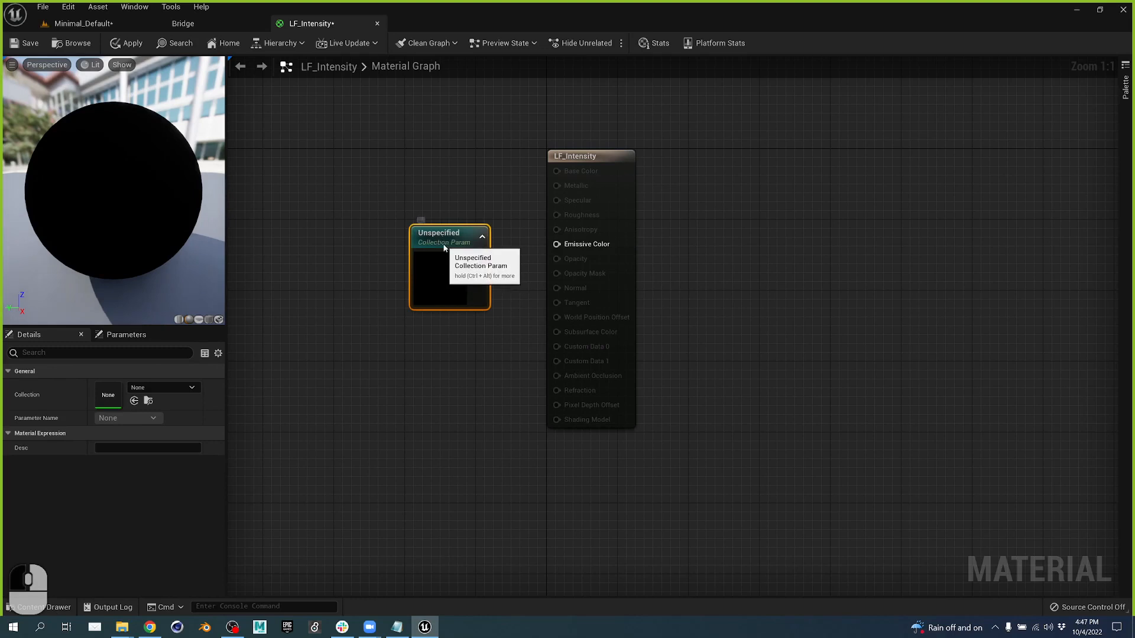
- Assign the mpc_iNcLASS collection to the collection parameter node and choose glow as its parameter name
left_click(172, 388)
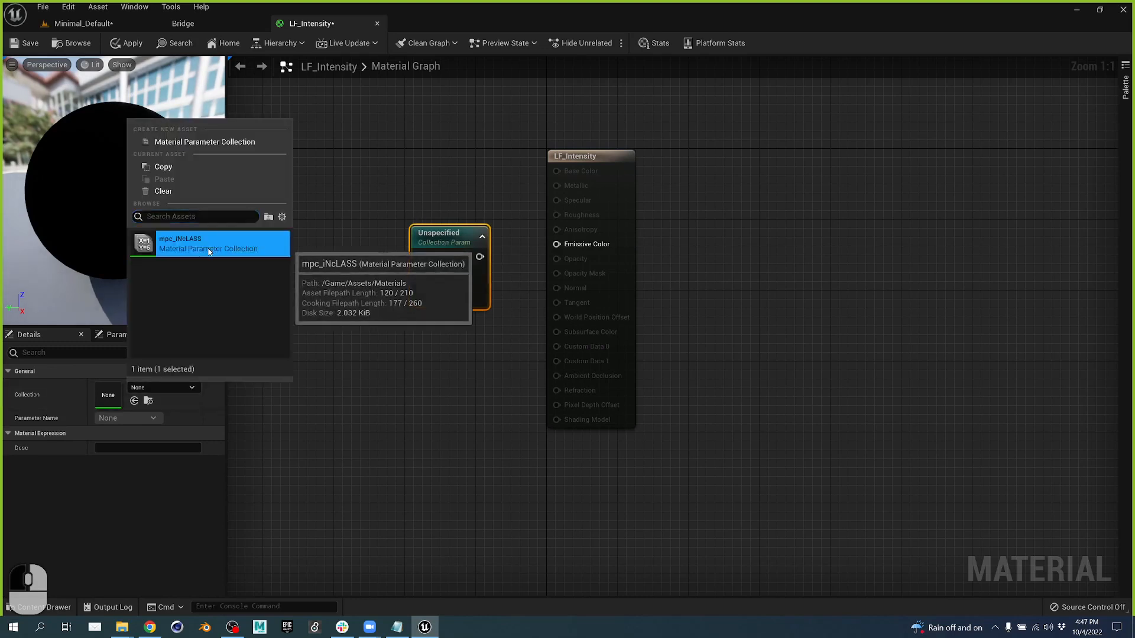
left_click(208, 251)
left_click(142, 418)
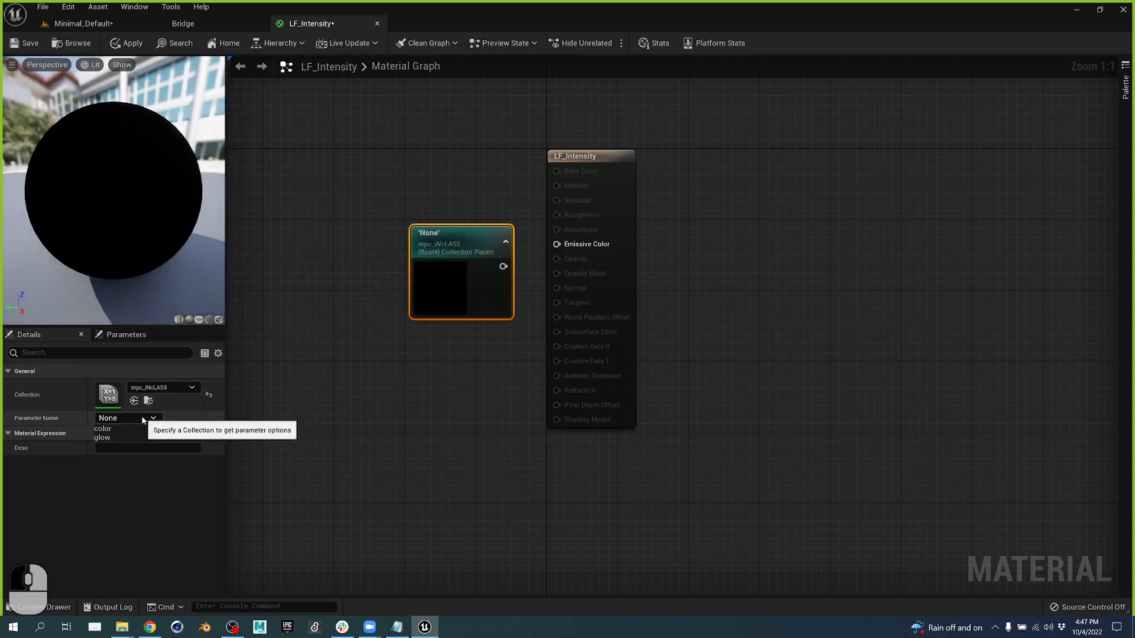
left_click(119, 438)
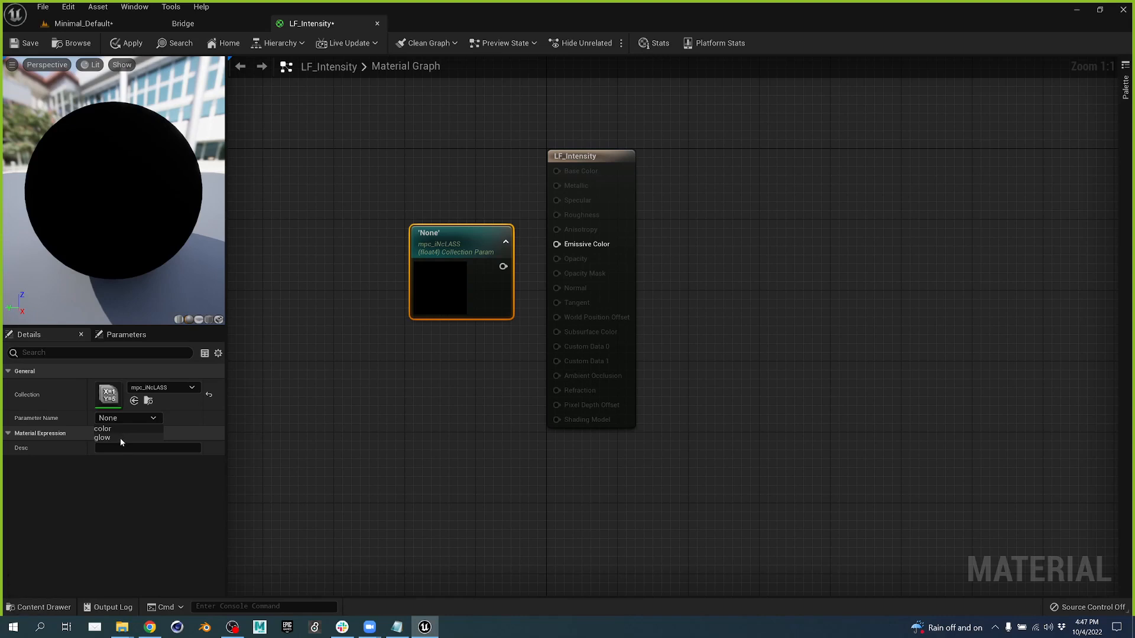
- Connect the glow node's output to Emissive Color and save the LF_Intensity material
left_click_drag(469, 243, 564, 244)
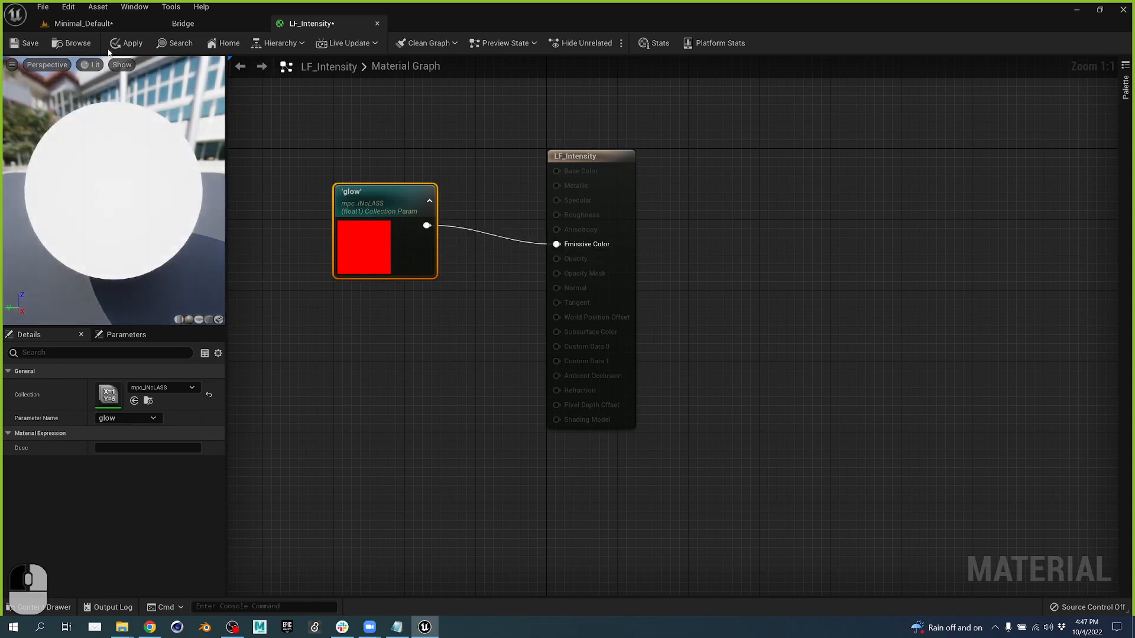
left_click(37, 46)
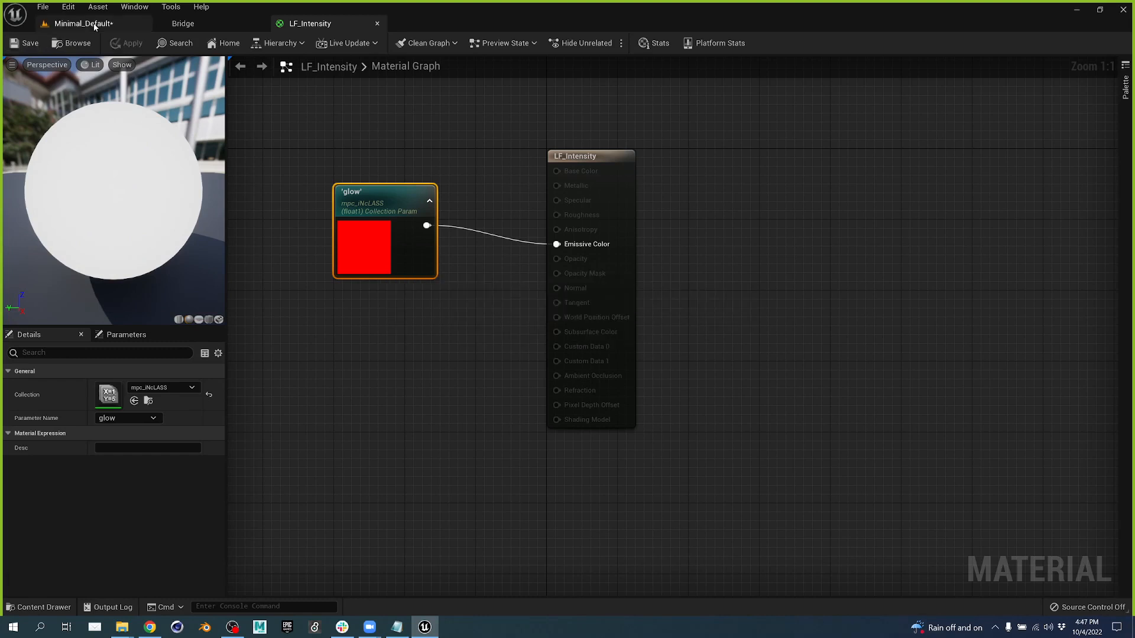
- Return to the Minimal_Default level and add a Material Parameter Collection Track for mpc_iNcLASS to the level sequence
left_click(94, 25)
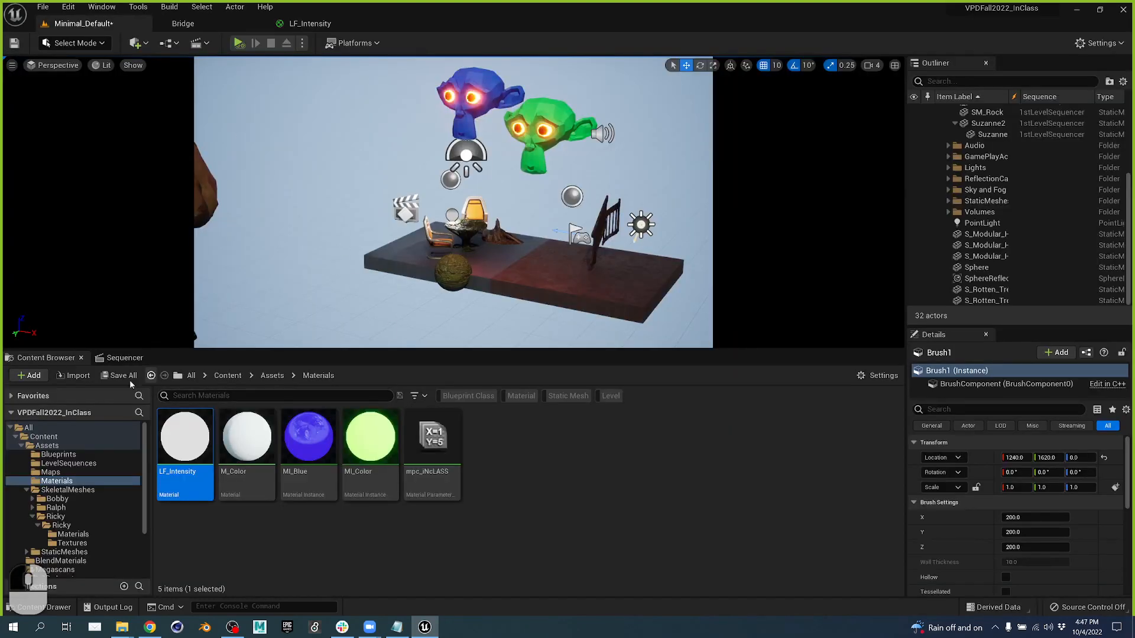
left_click(123, 358)
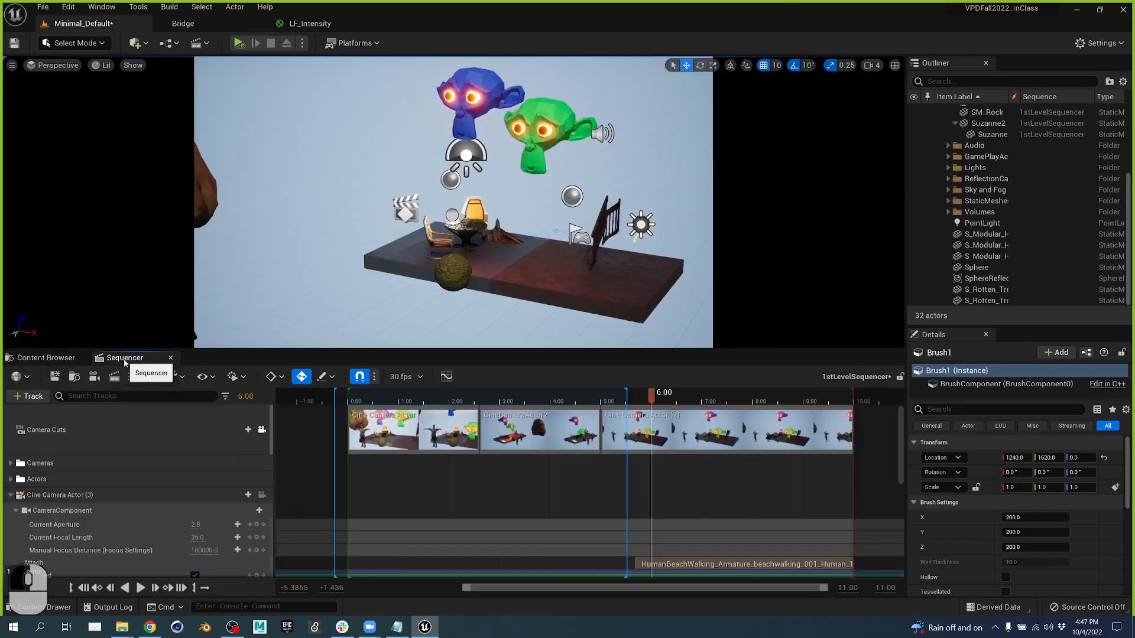
left_click(37, 401)
mouse_move(107, 563)
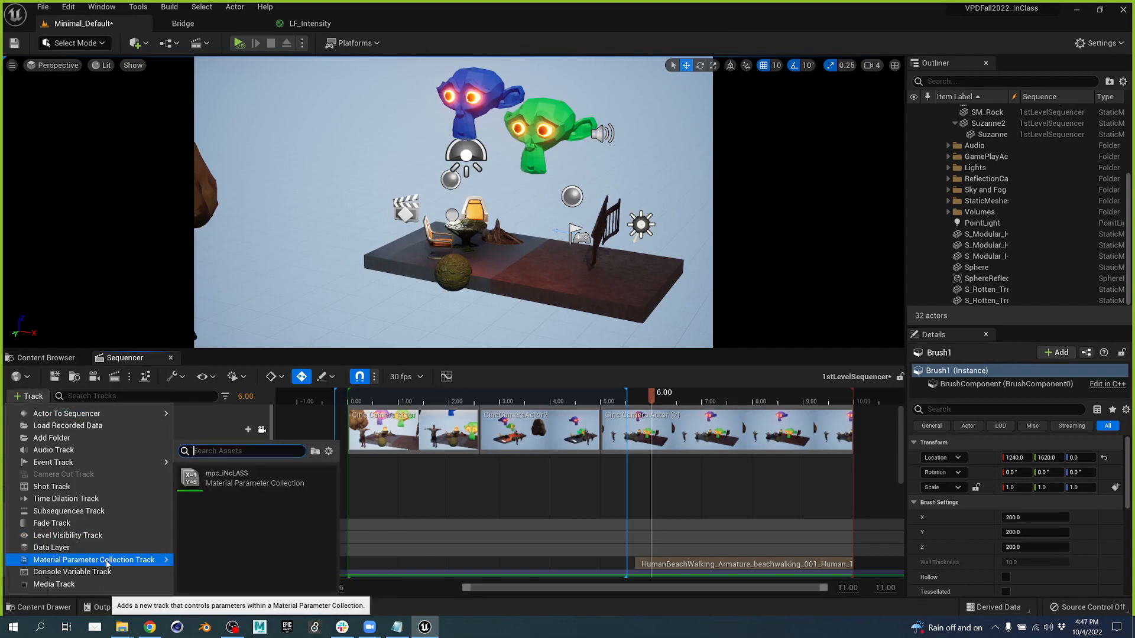
left_click(227, 480)
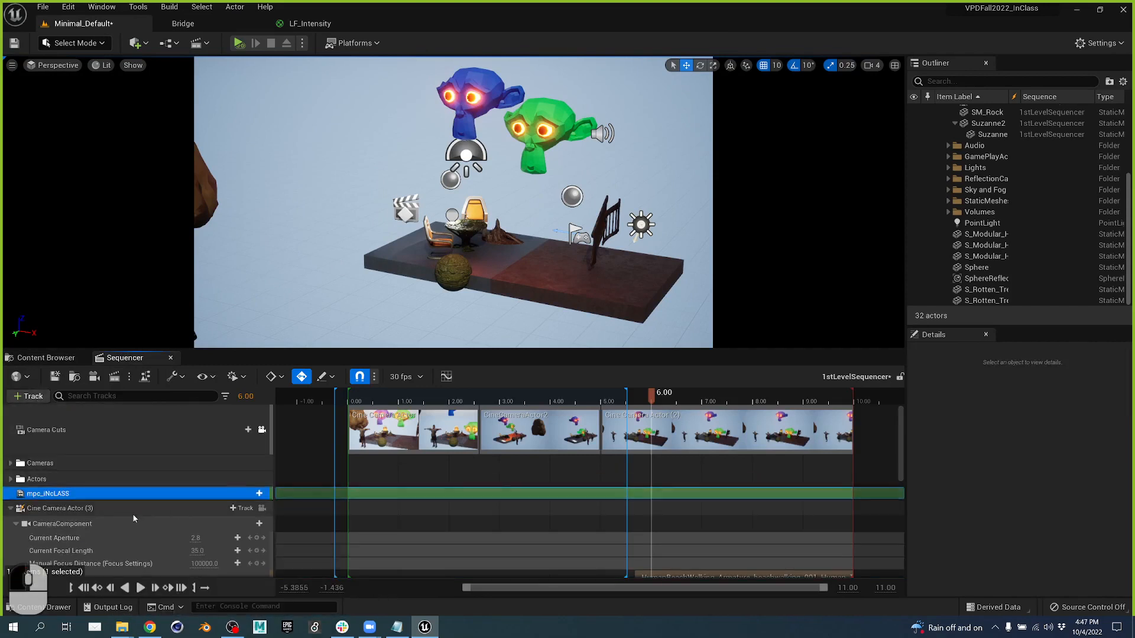
- Add the glow scalar and color vector parameters to the mpc_iNcLASS track and expand it to show both
scroll(133, 518, "down", 1)
left_click(251, 459)
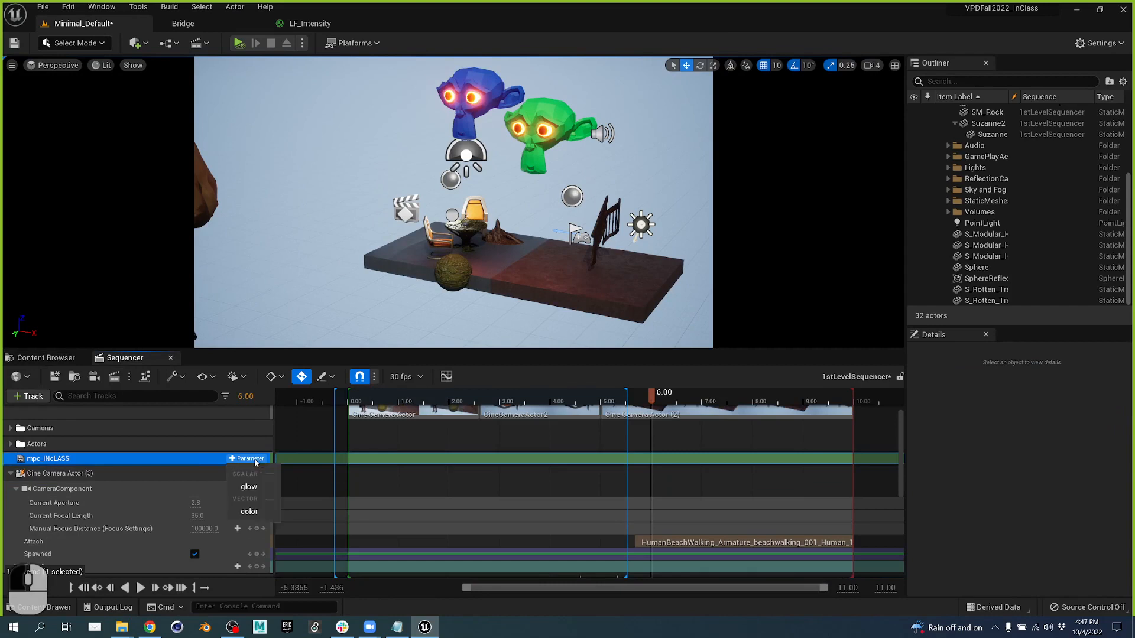
left_click(255, 485)
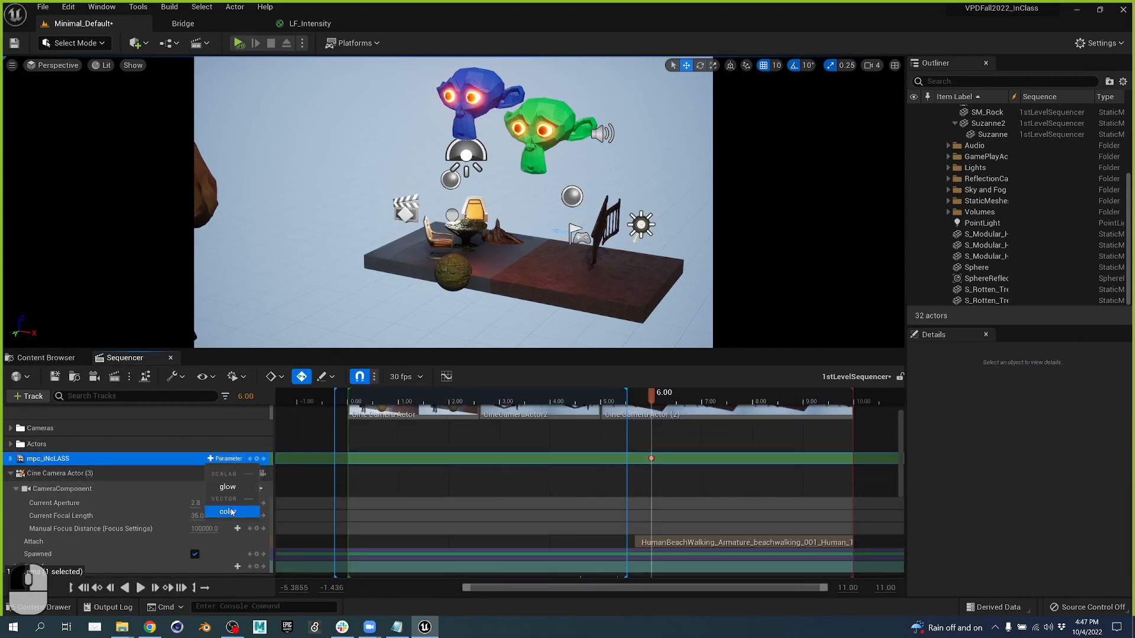
left_click(231, 511)
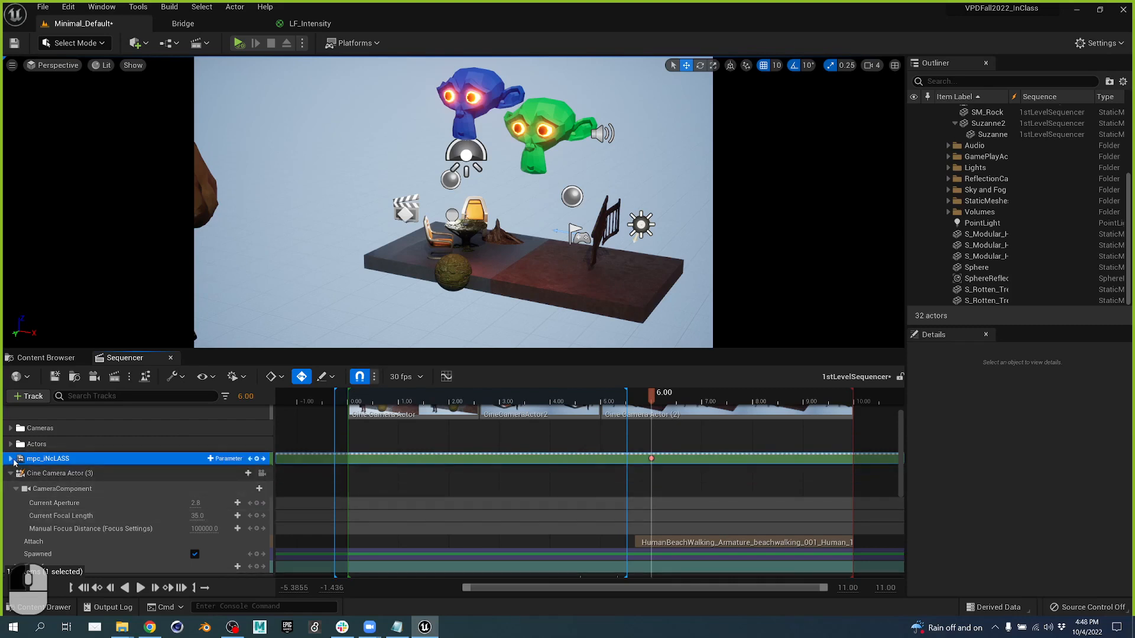
left_click(10, 459)
key("w")
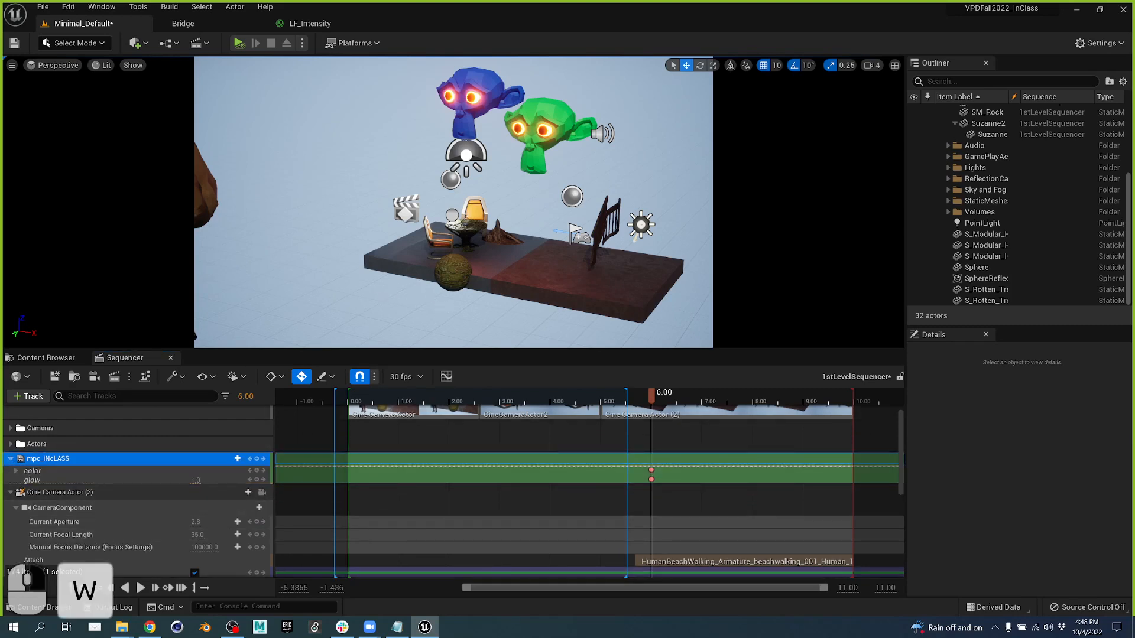
key("w")
scroll(224, 455, "up", 2)
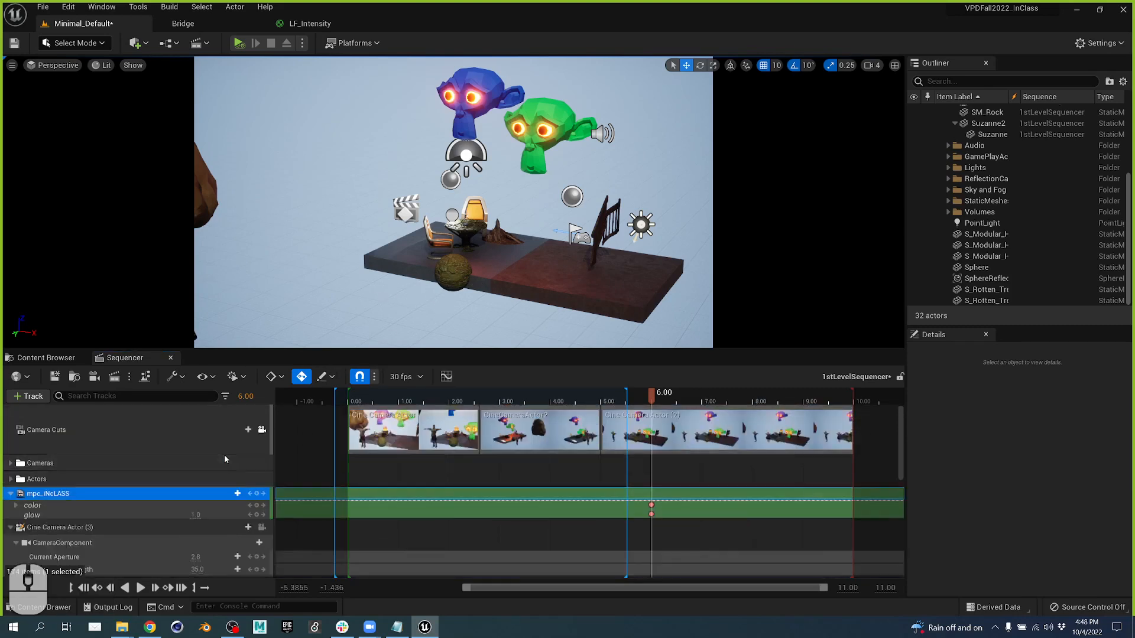
- Unlock the view from the camera cuts, place a point light at -30, -30, 60 above the platform, and duplicate it twice along X to 120
left_click(262, 429)
key("w")
right_click_drag(360, 329, 360, 328)
right_click_drag(446, 293, 445, 293)
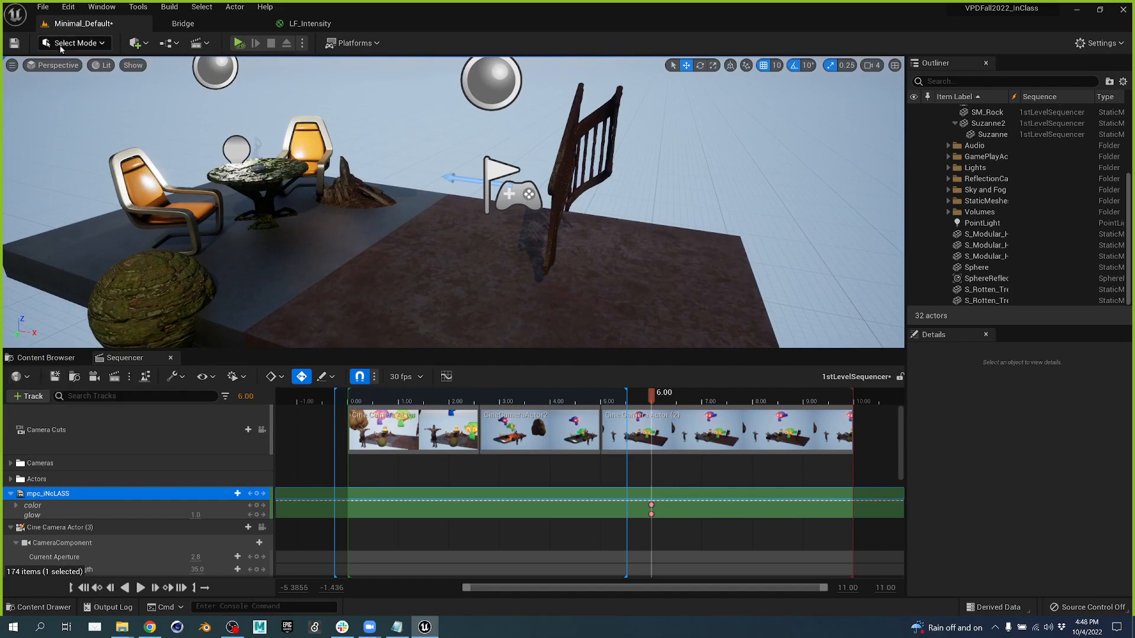
left_click(137, 44)
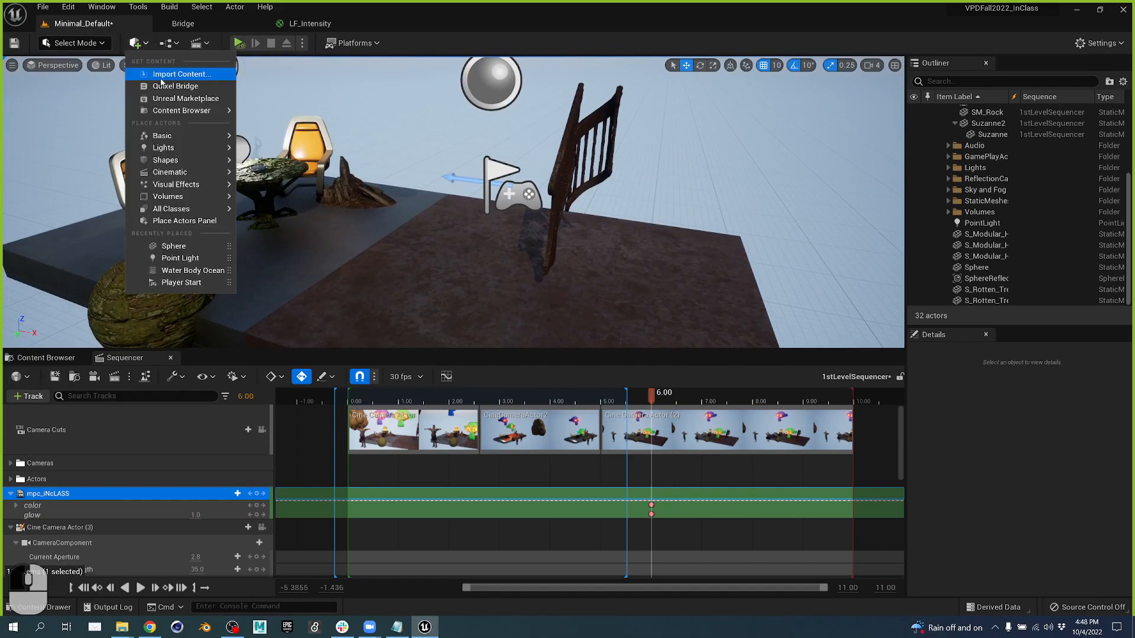
mouse_move(165, 147)
left_click(272, 164)
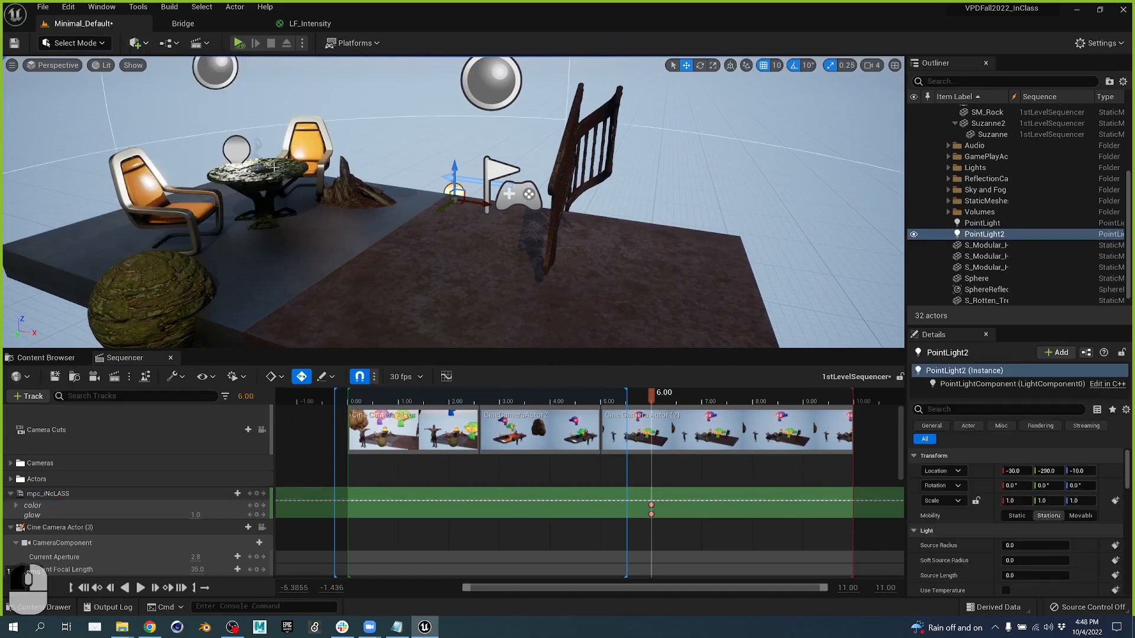
left_click_drag(483, 192, 454, 212)
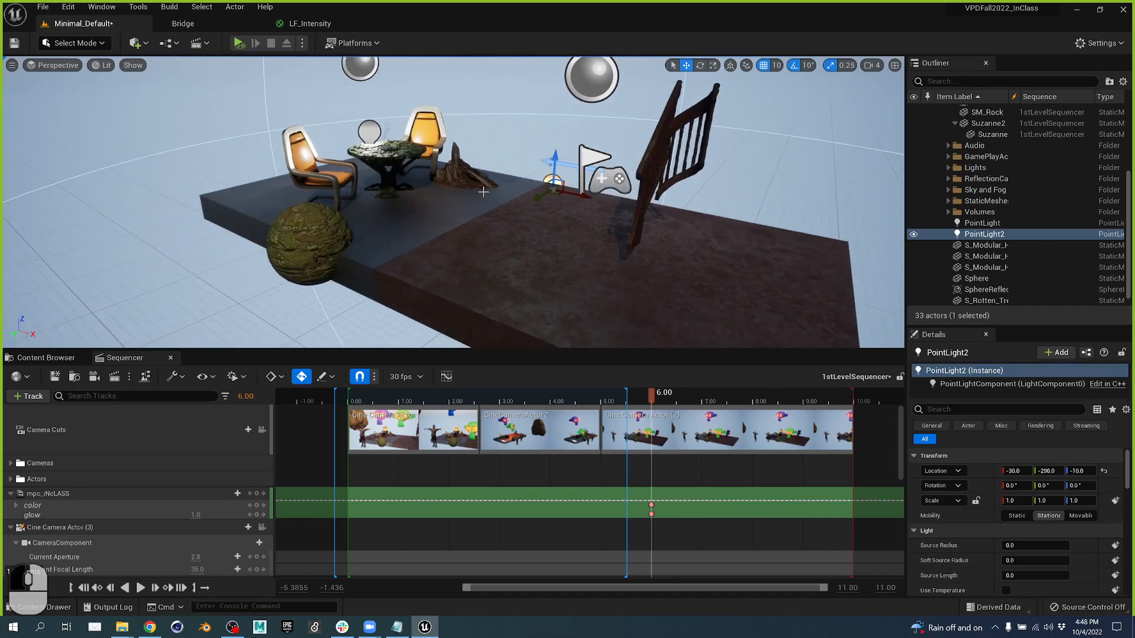
left_click_drag(534, 196, 474, 157)
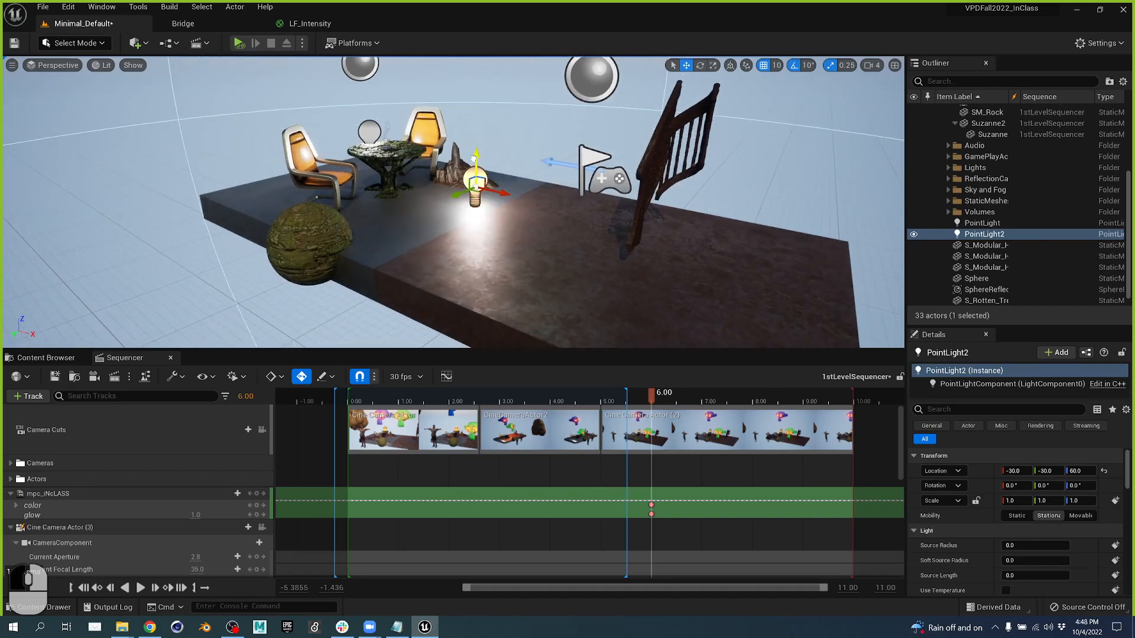
left_click_drag(508, 194, 604, 246, "alt")
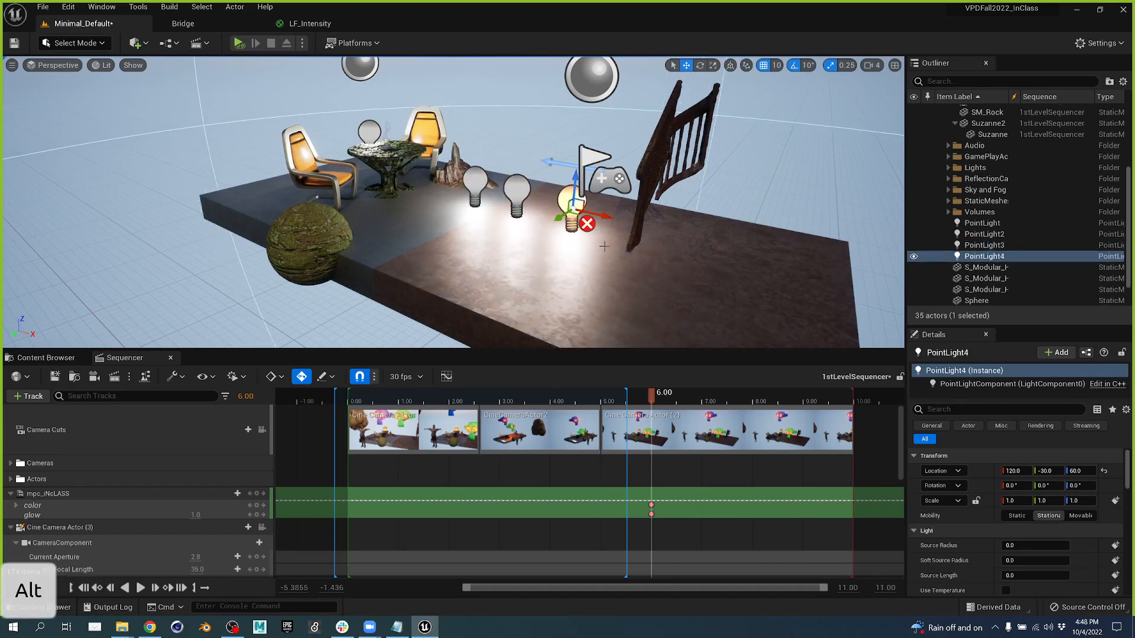
- Assign the LF_Intensity material as the light function material of PointLight4
scroll(1031, 514, "down", 8)
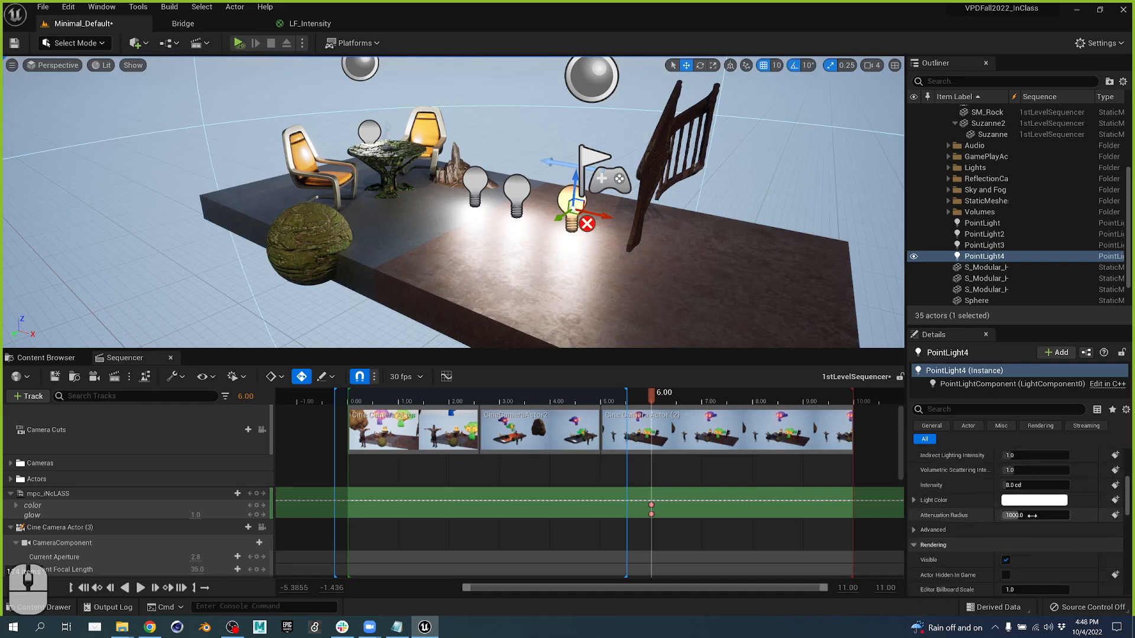
scroll(1037, 511, "down", 6)
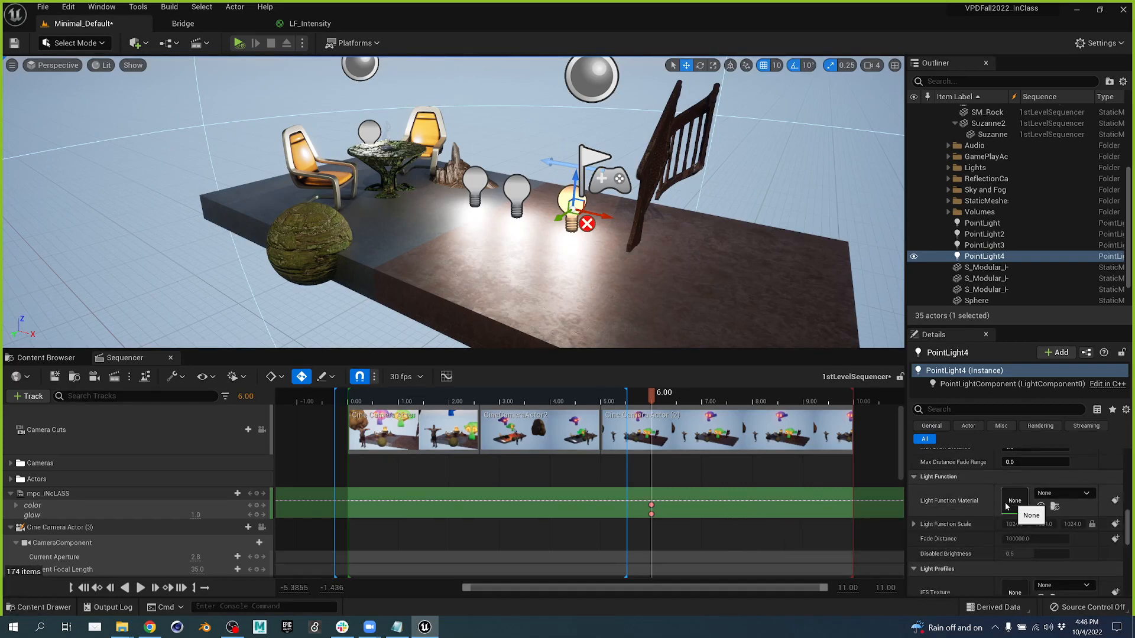
left_click(69, 363)
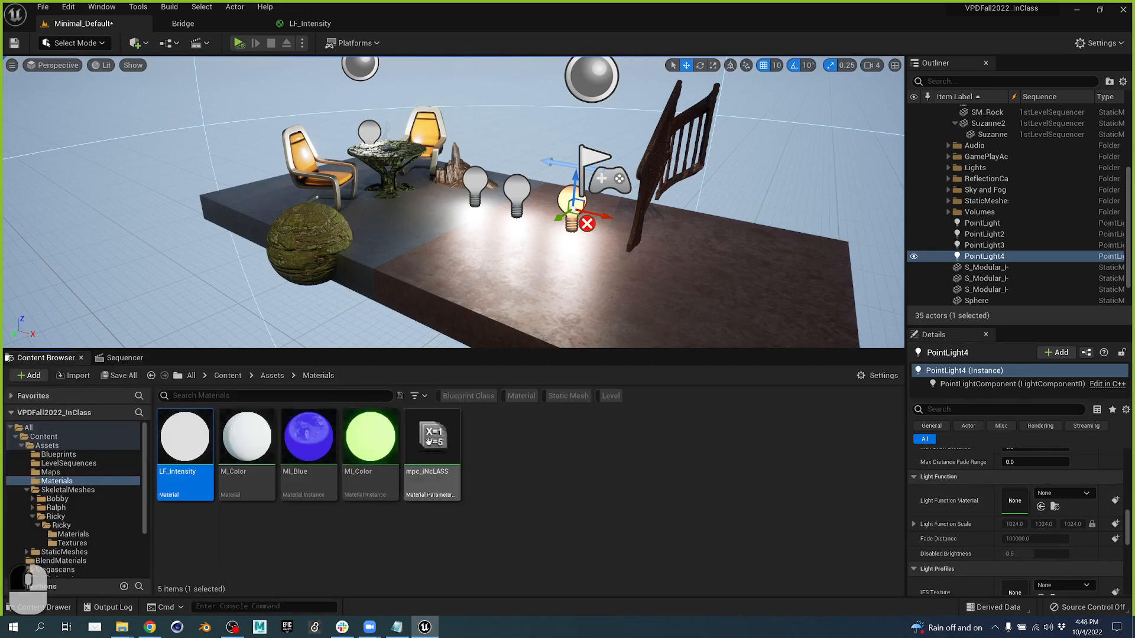
left_click_drag(184, 440, 1025, 501)
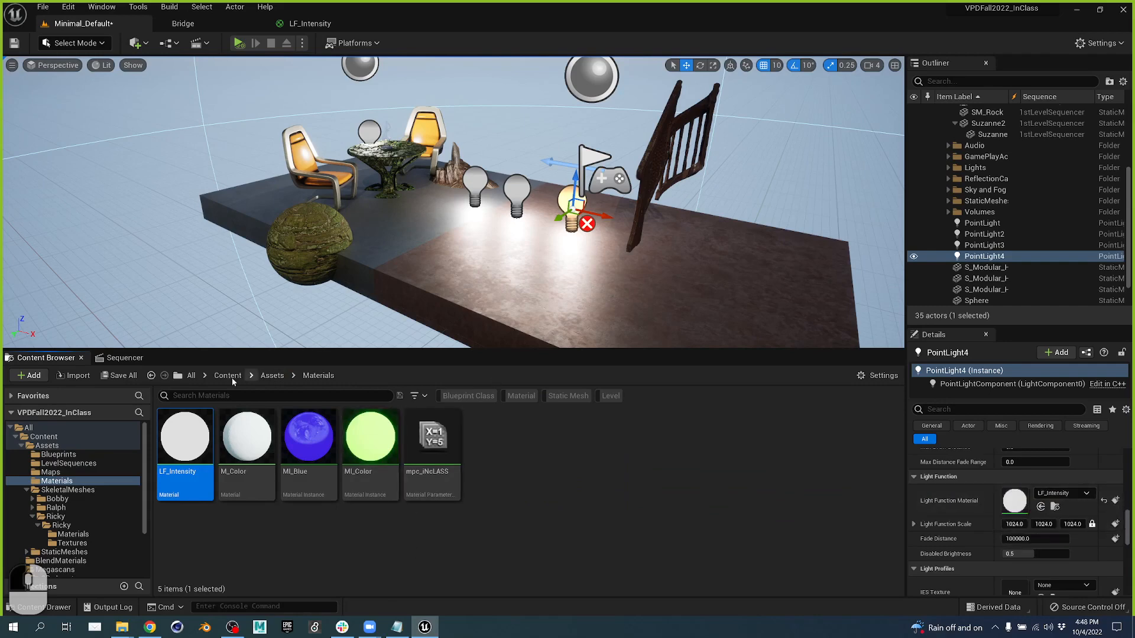
- Move the glow key to 0.00 with a value of about 26681.43 and key glow at about 1.70 at 9.4333
left_click(122, 357)
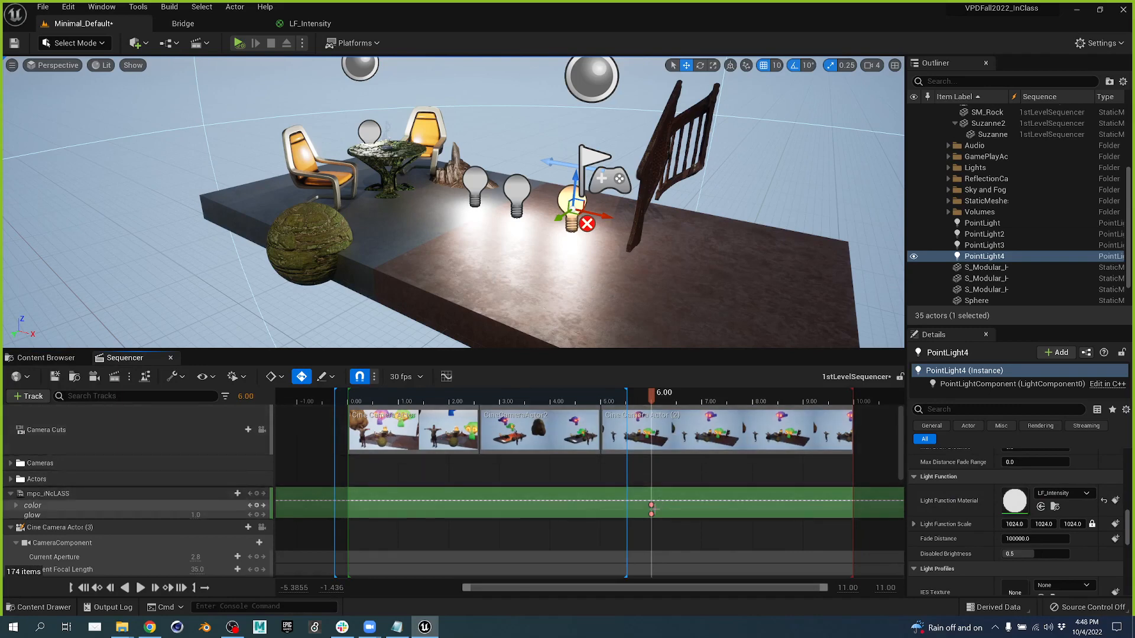
left_click_drag(652, 514, 351, 530)
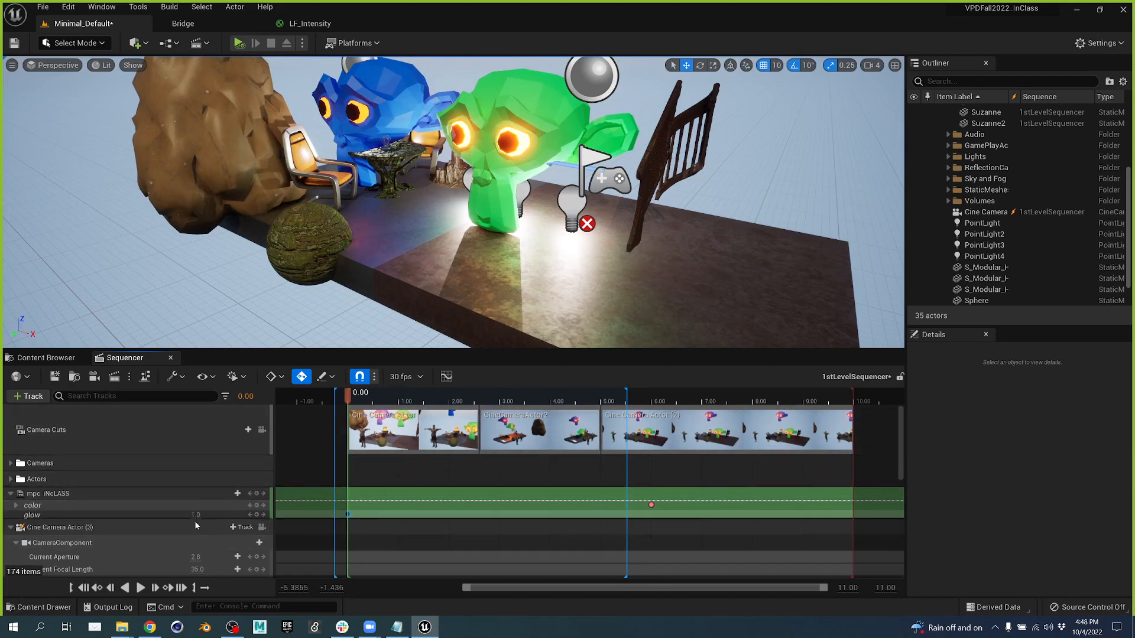
left_click_drag(195, 515, 290, 516)
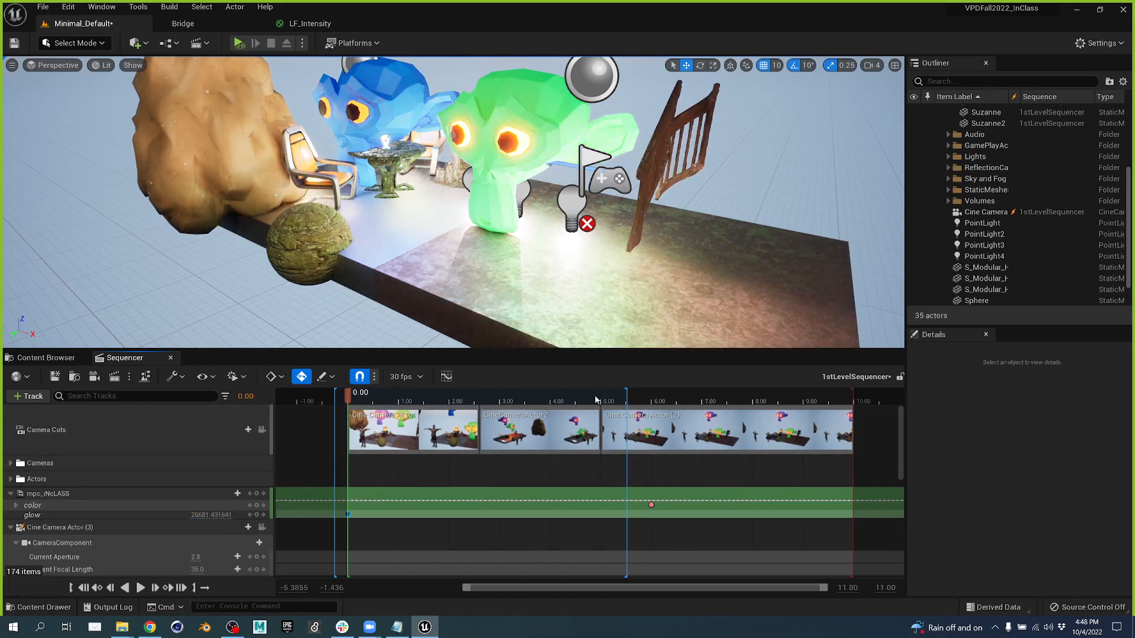
left_click_drag(624, 395, 825, 401)
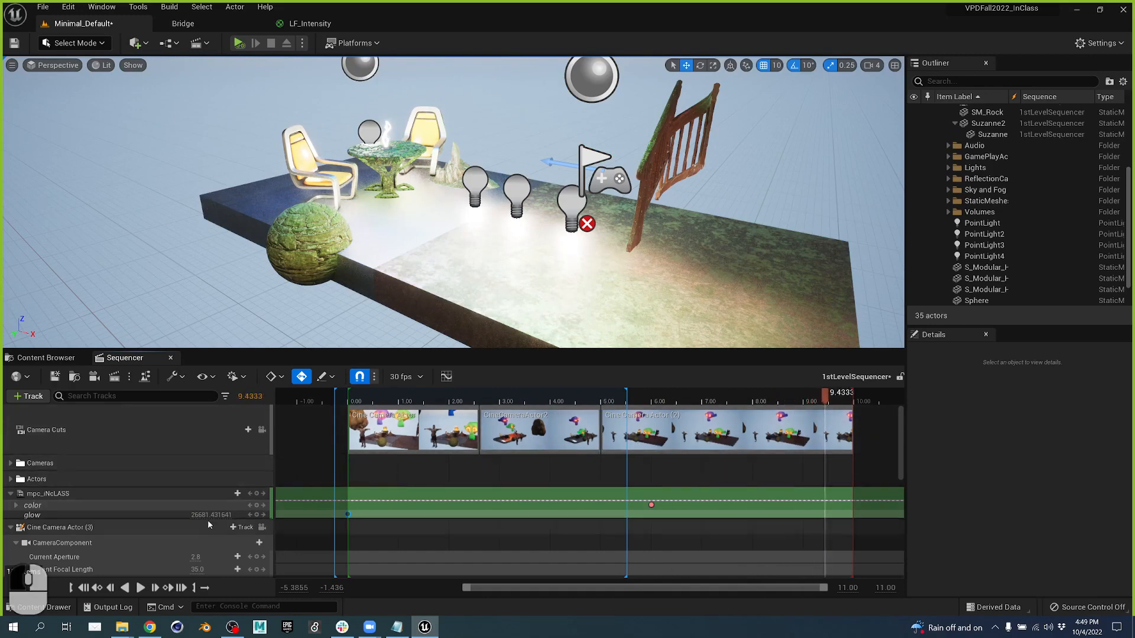
left_click_drag(207, 515, 188, 515)
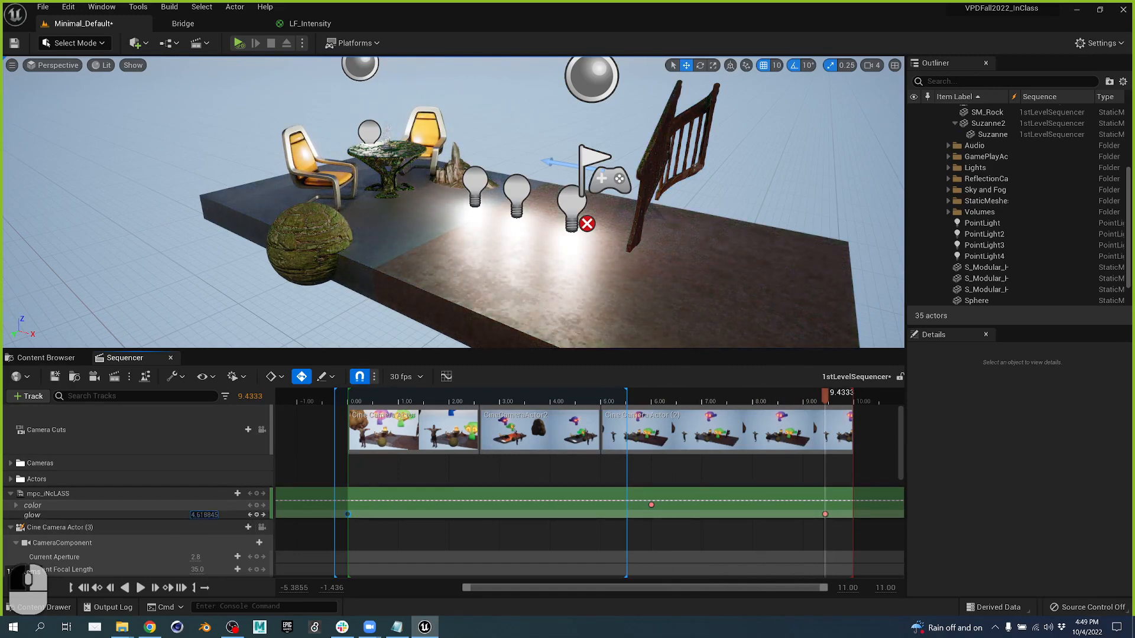
- Assign the LF_Intensity material as the light function material of the directional Light Source in the Lights folder
right_click_drag(473, 236, 473, 208)
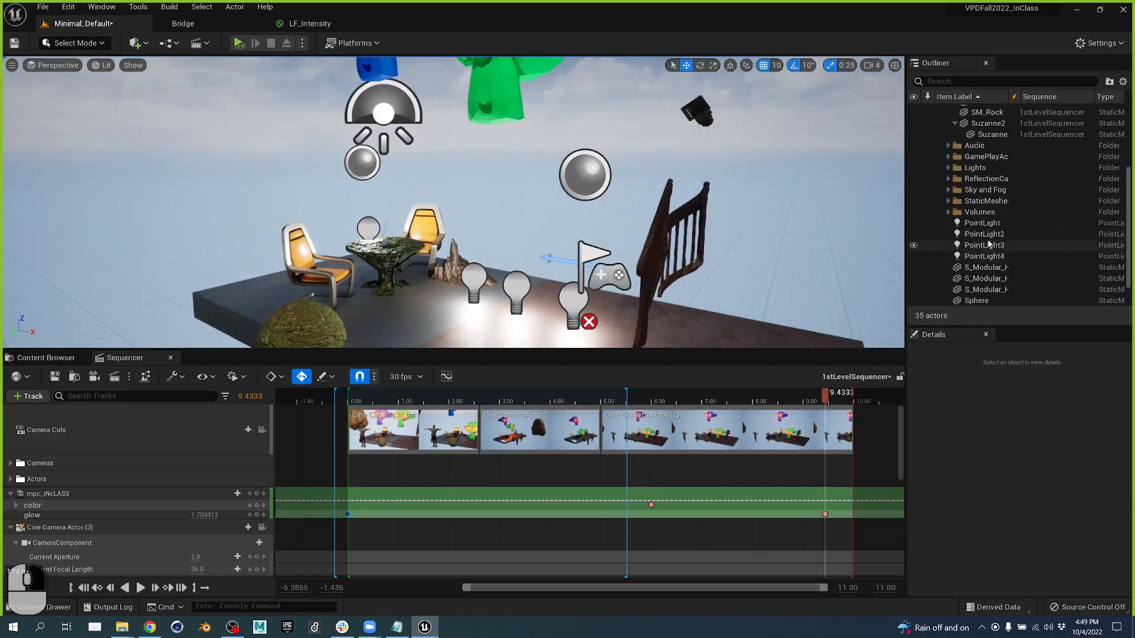
scroll(993, 245, "down", 1)
scroll(999, 248, "up", 2)
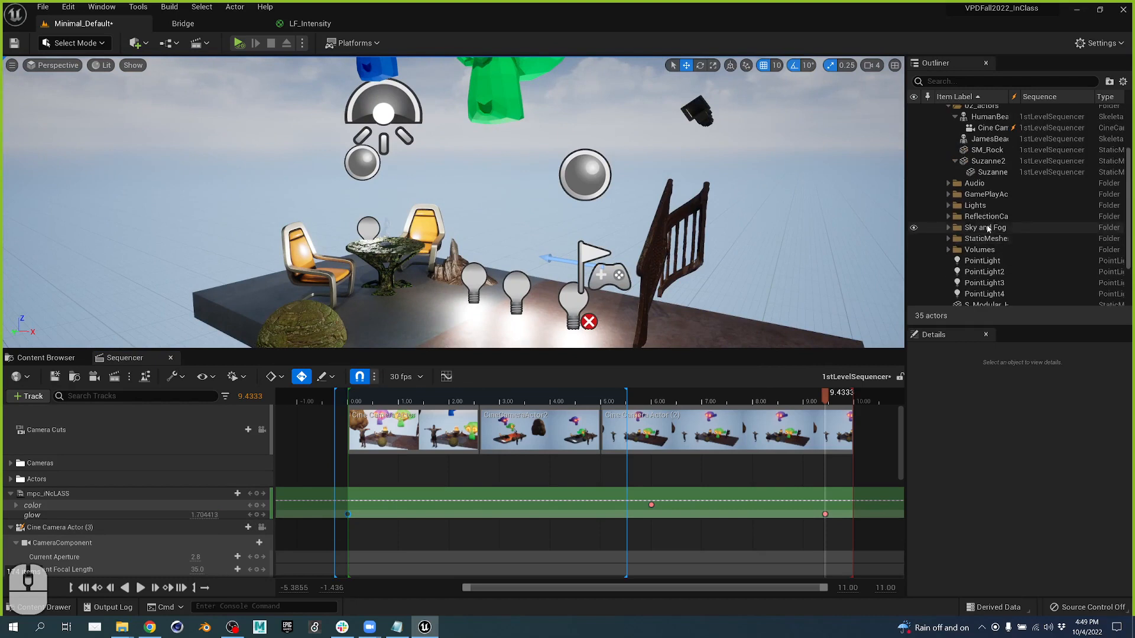
left_click(948, 206)
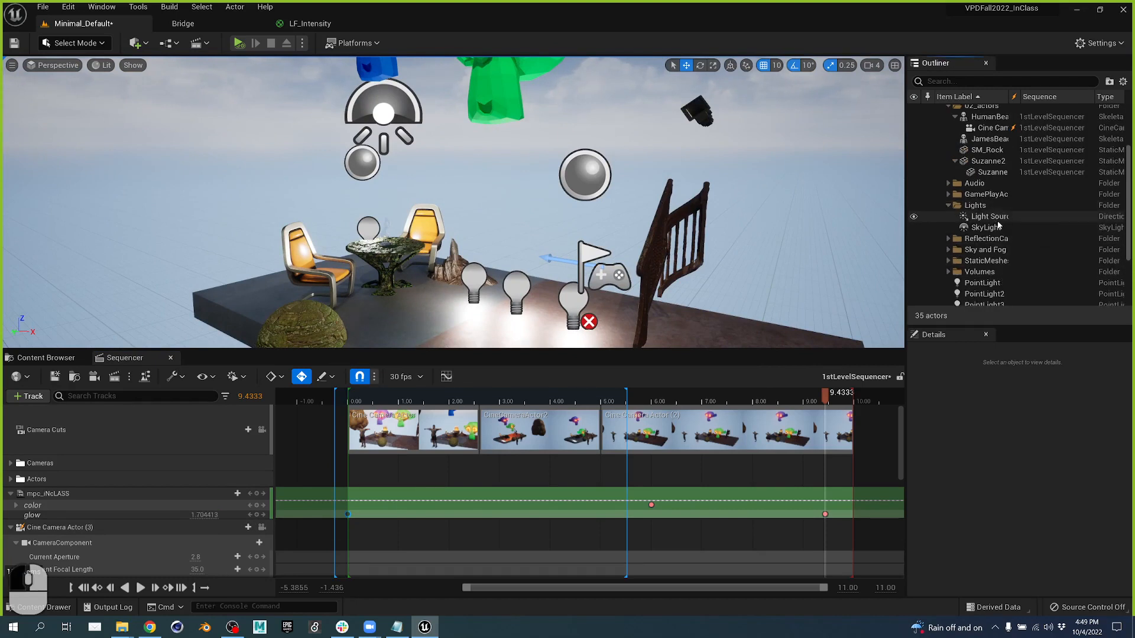
left_click(998, 217)
scroll(1061, 491, "down", 5)
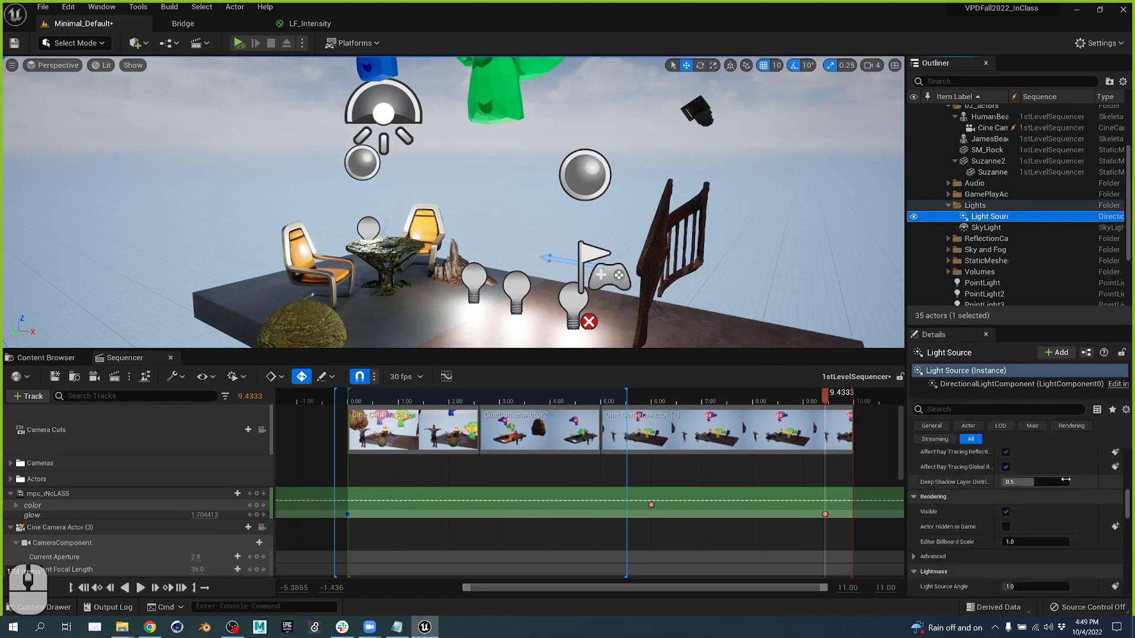
scroll(1060, 490, "down", 3)
scroll(1058, 496, "down", 6)
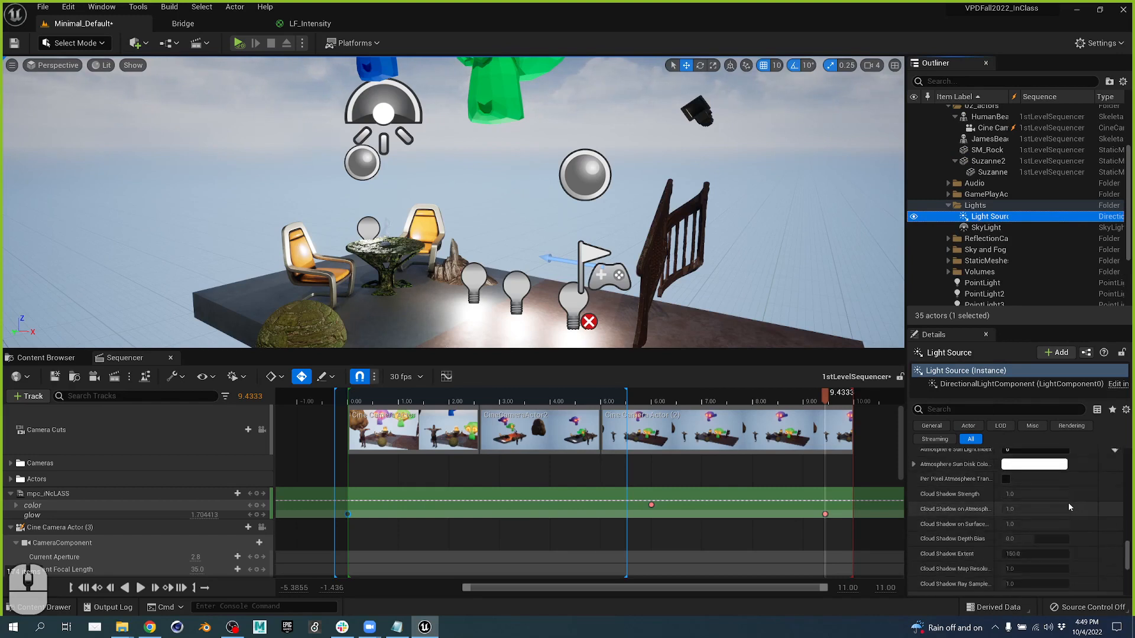
scroll(1075, 505, "down", 4)
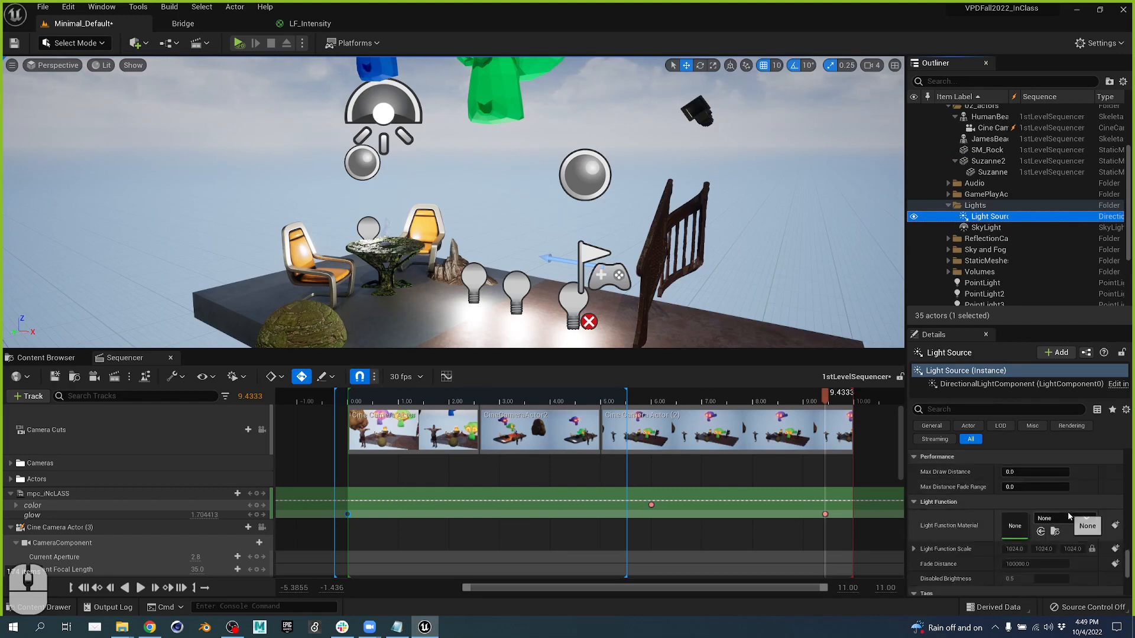
left_click(68, 358)
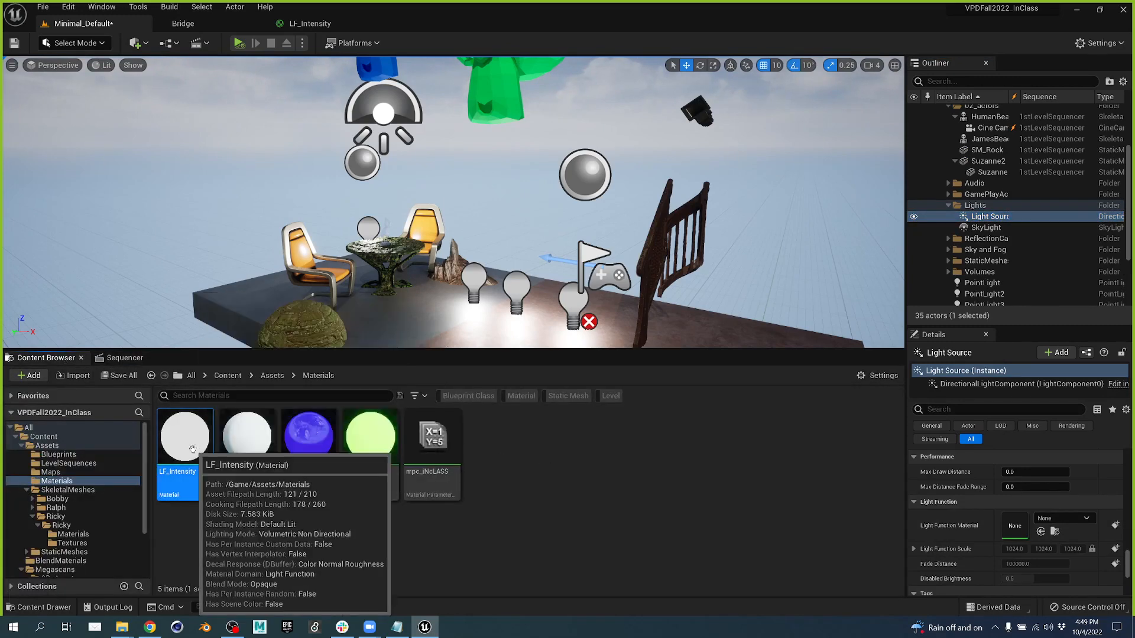
left_click_drag(193, 449, 1015, 526)
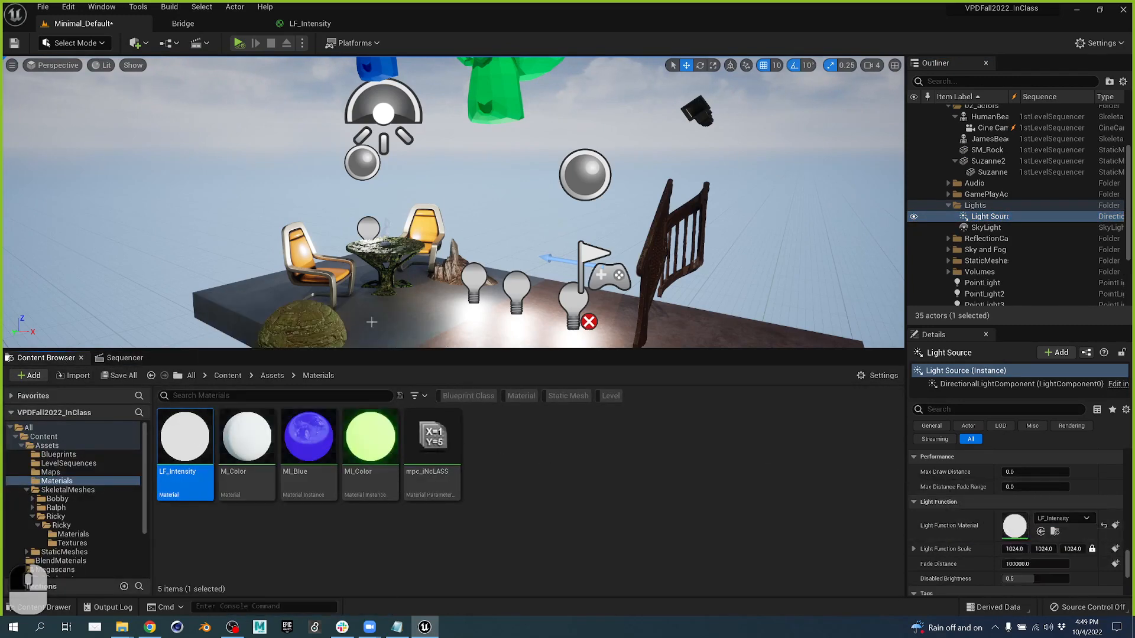
- Scrub the level sequence to 10.00 and examine the directional light function's effect across the whole scene
left_click(139, 360)
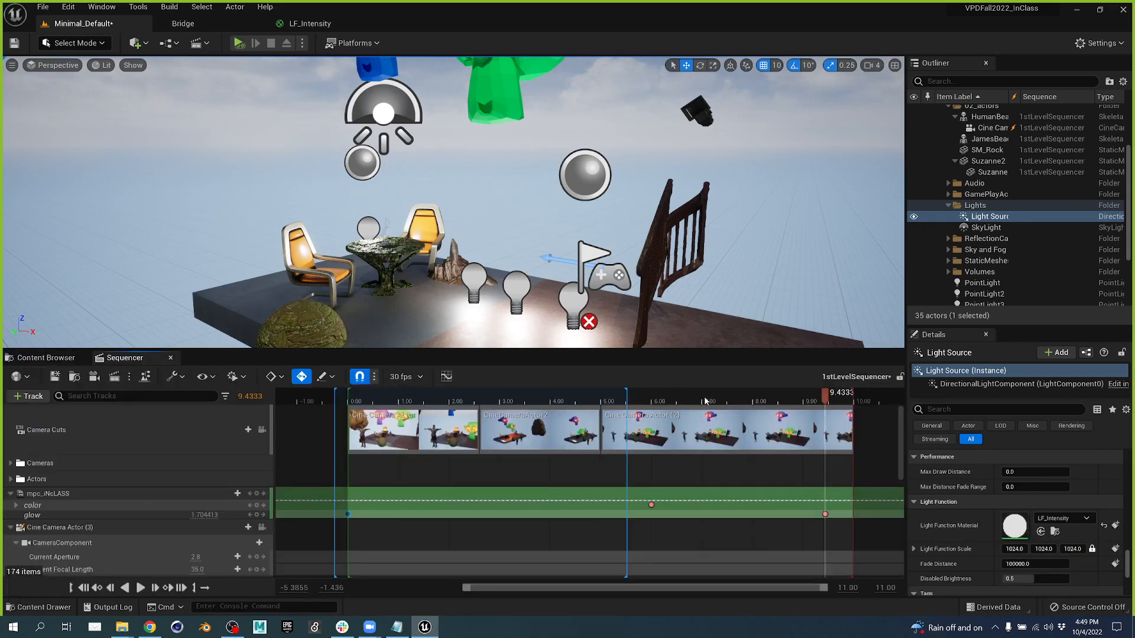
left_click_drag(706, 399, 958, 441)
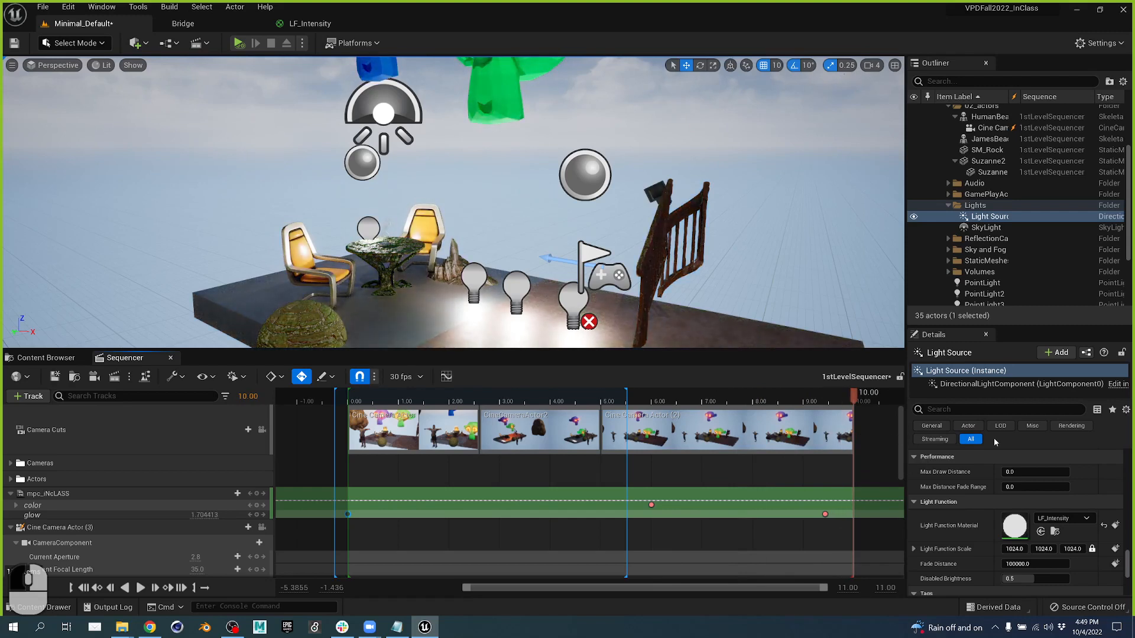
scroll(1037, 522, "down", 2)
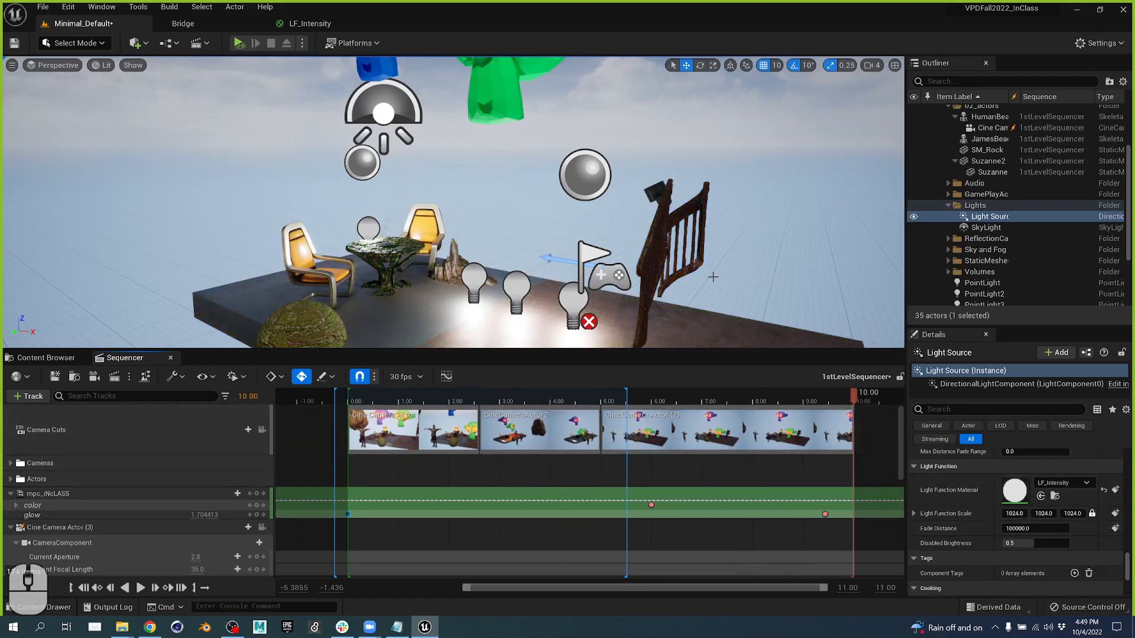
right_click_drag(713, 277, 615, 237)
scroll(714, 277, "down", 5)
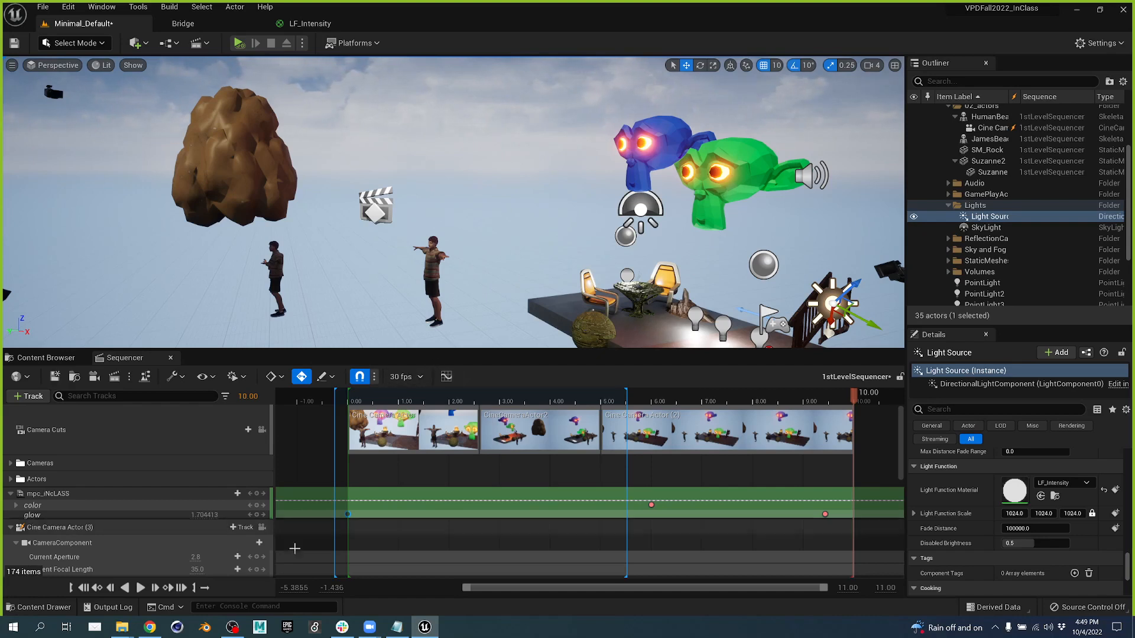
left_click(231, 631)
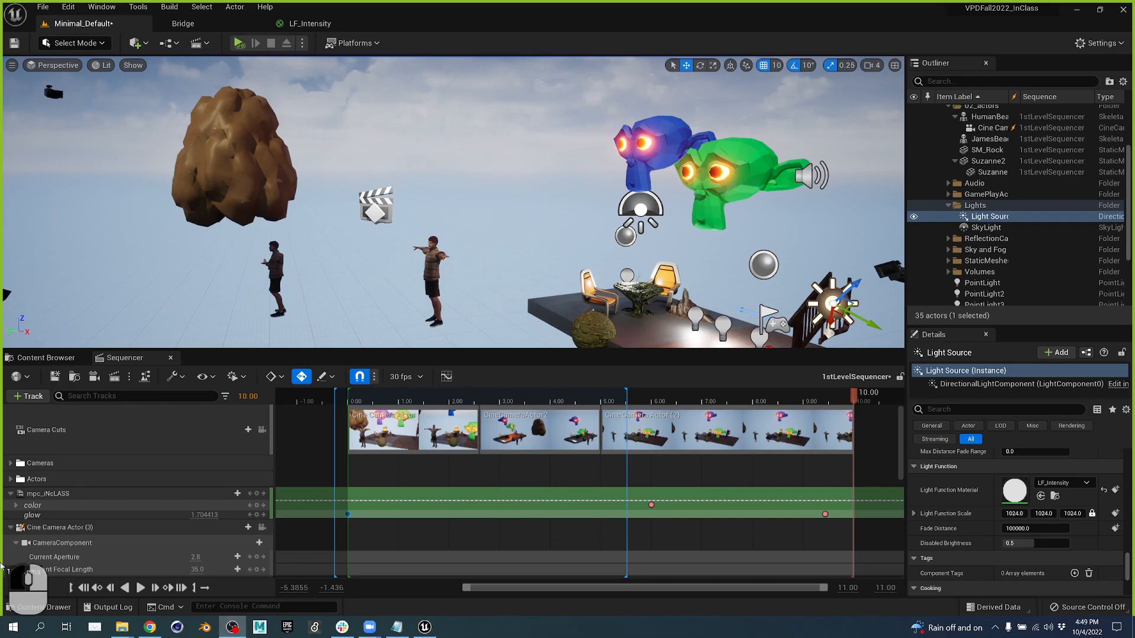